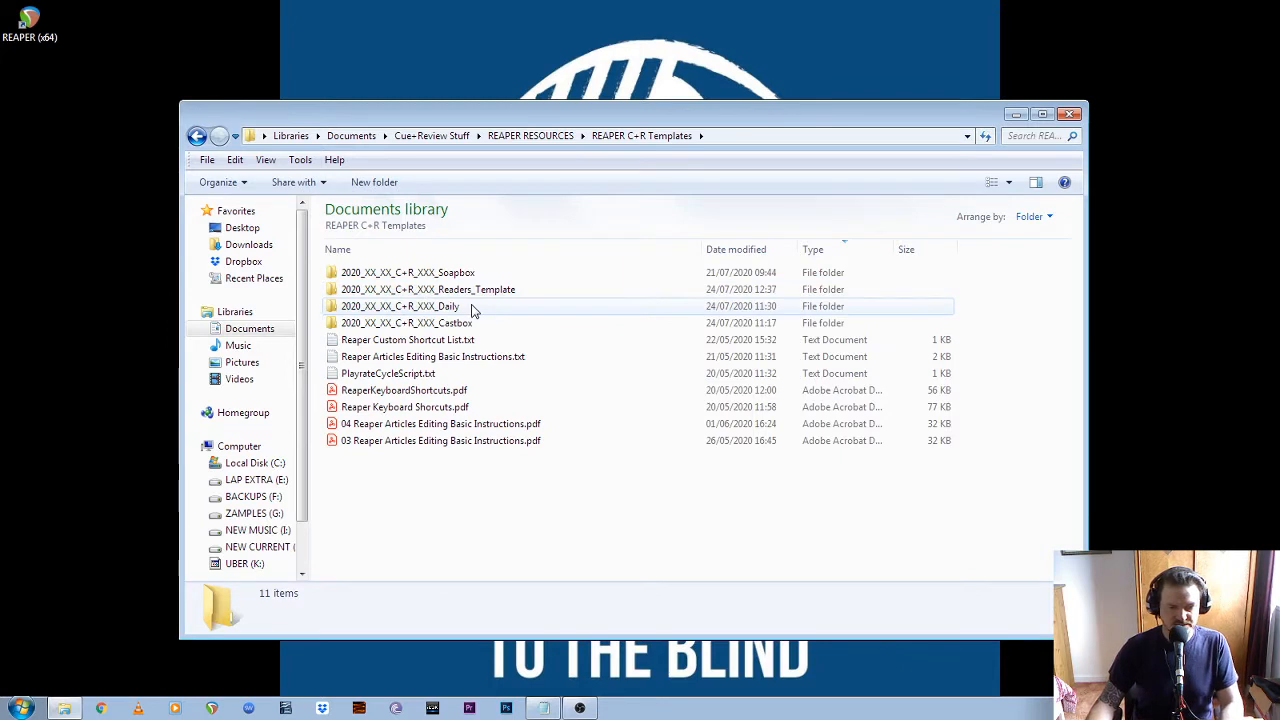
Copy the 2020_XX_XX_C+R_XXX_Daily template folder to the NEW CURRENT (J:) drive
left_click(445, 307)
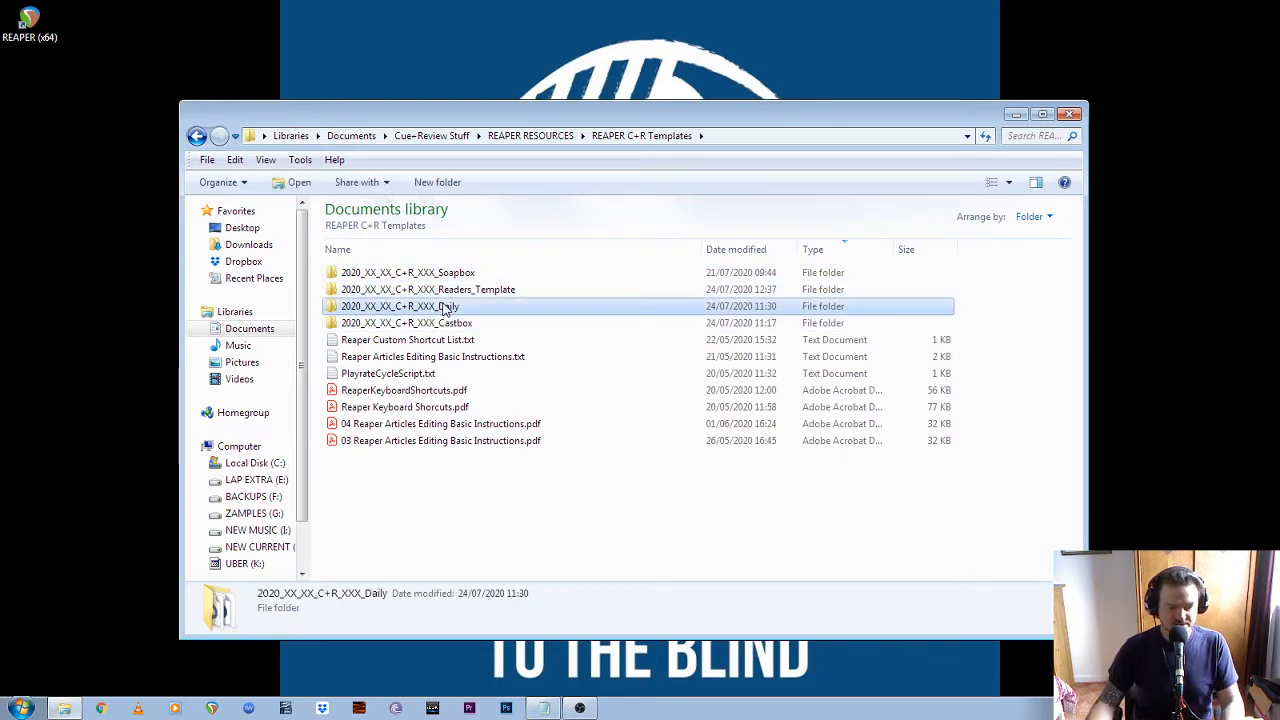
left_click(255, 546)
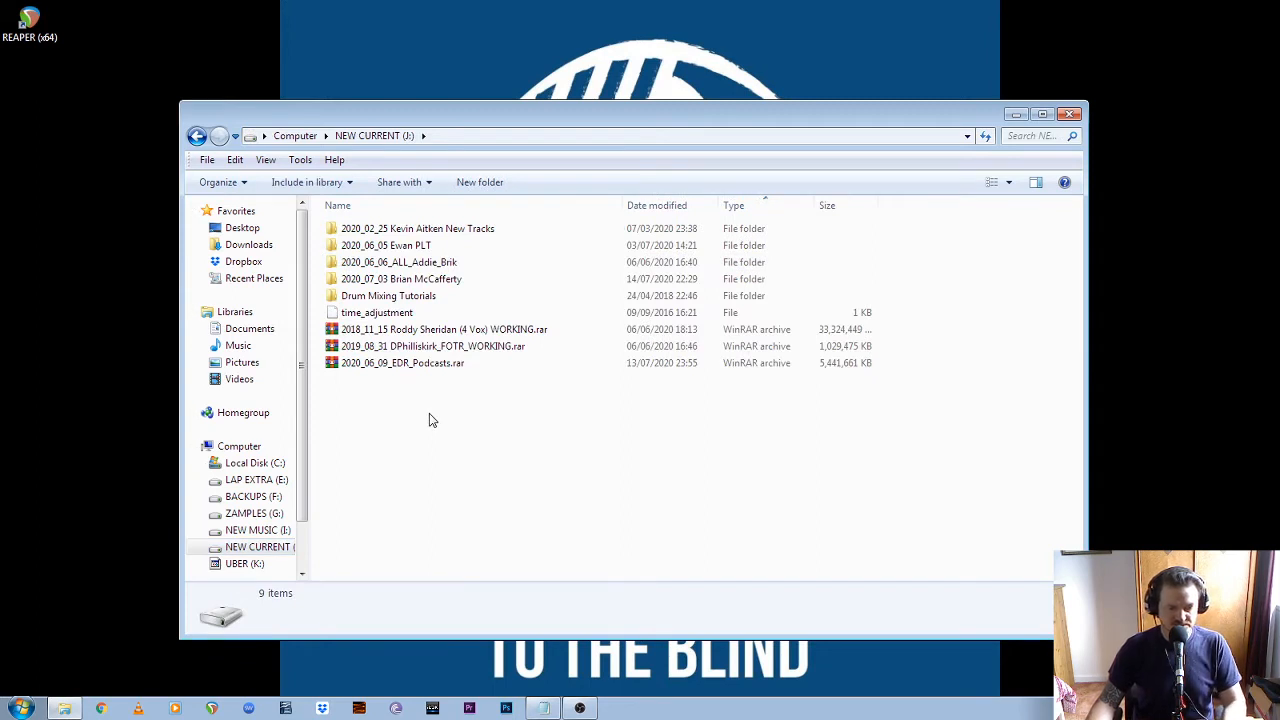
key("ctrl+v")
left_click(411, 457)
Rename the copied template folder on NEW CURRENT (J:) as 2020_07_23_C+R_GT_Daily
left_click(374, 381)
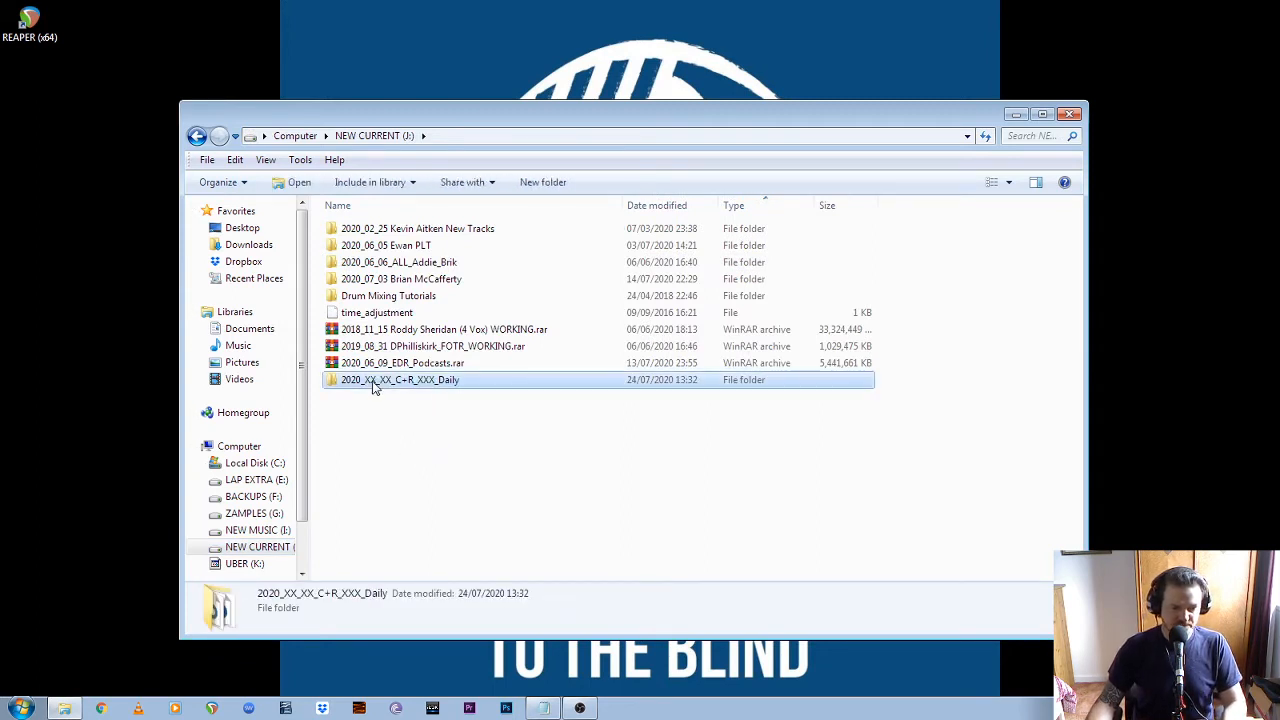
left_click(376, 386)
left_click(377, 384)
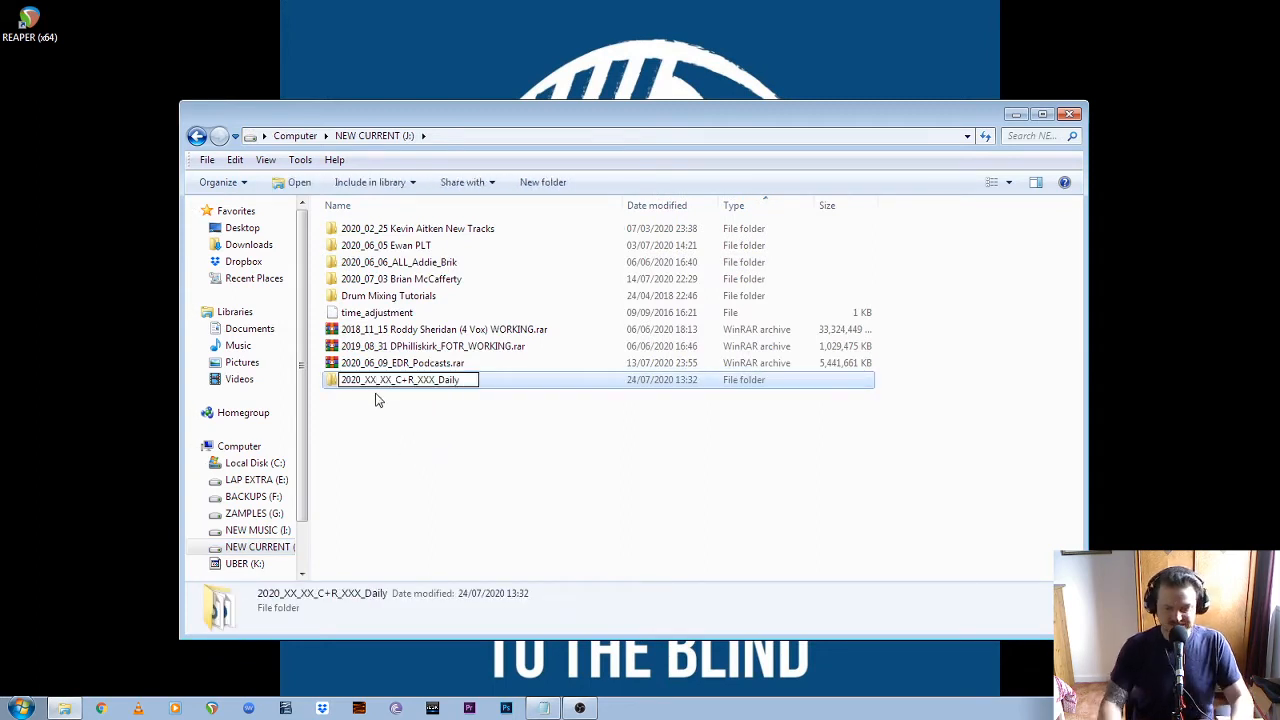
key("BackSpace")
key("BackSpace")
key("BackSpace")
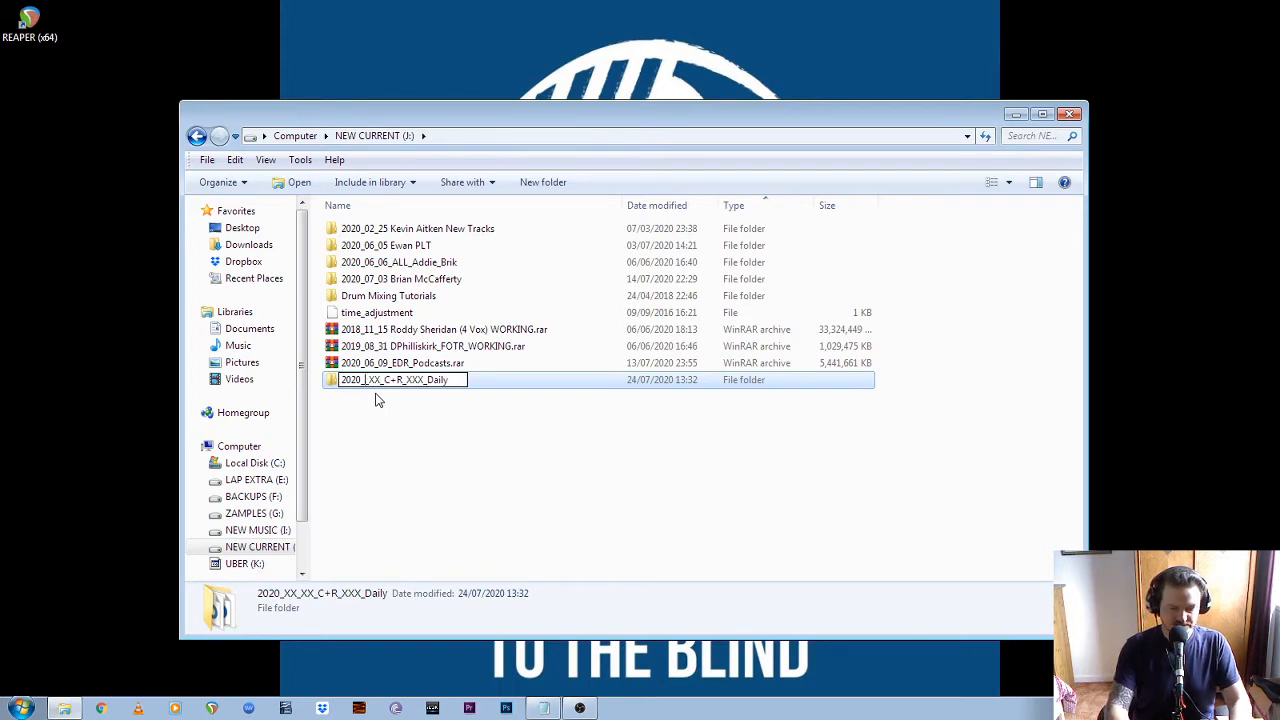
type("07_")
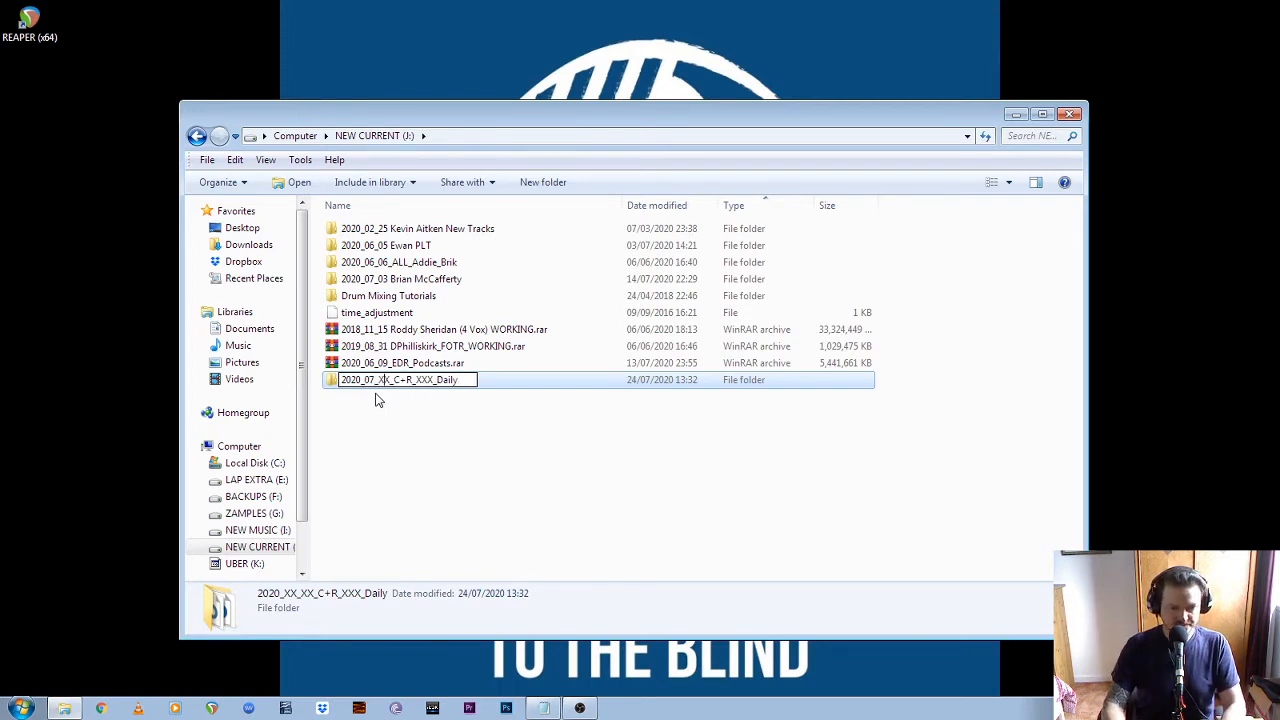
key("BackSpace")
key("BackSpace")
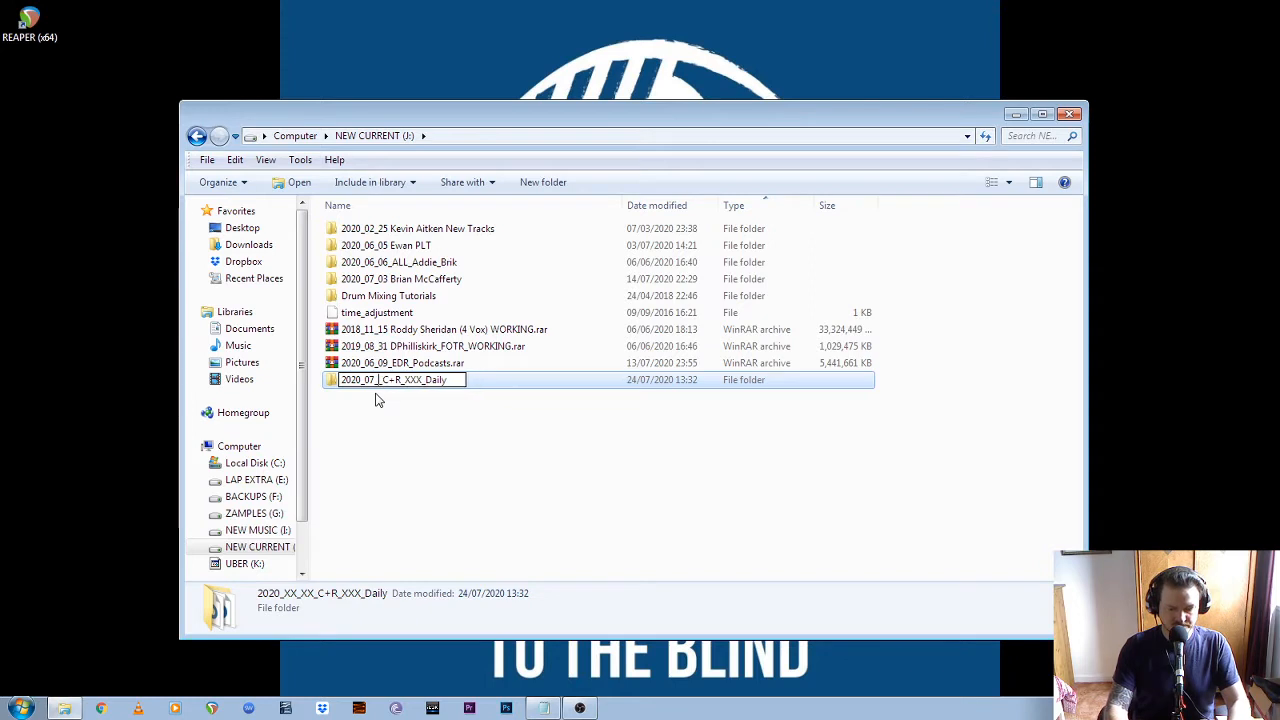
type("23")
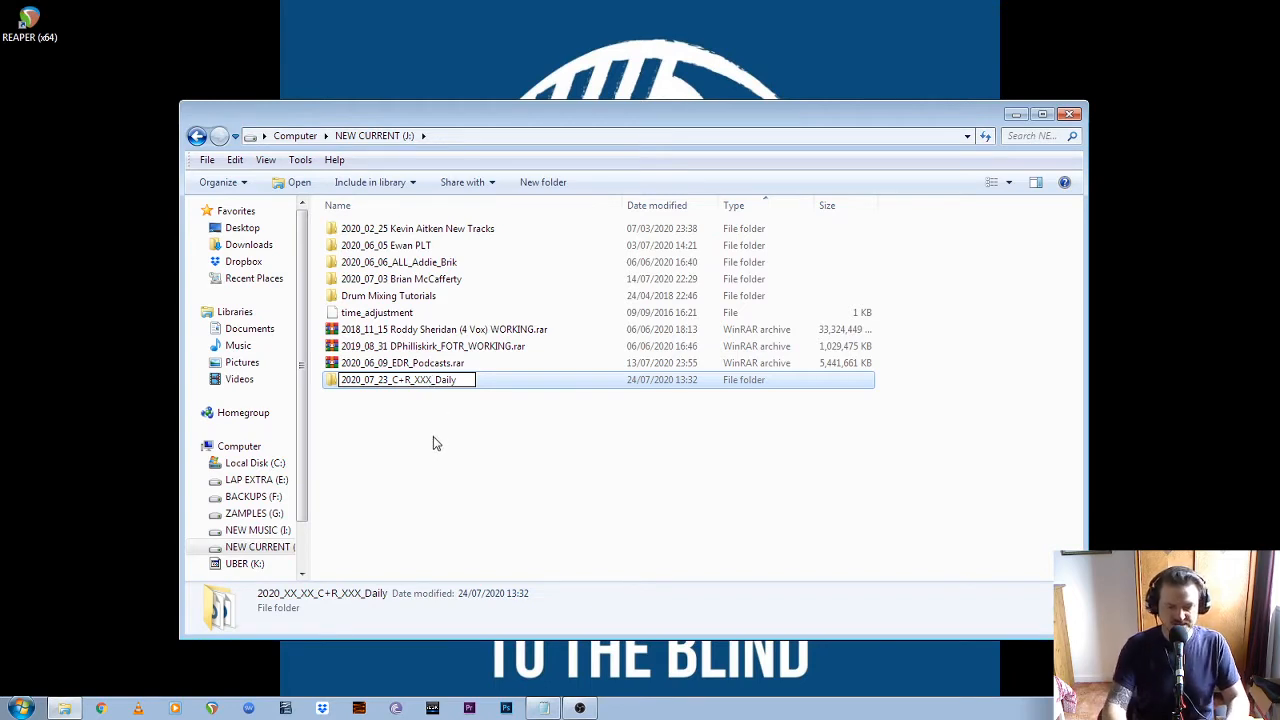
key("BackSpace")
key("BackSpace")
key("BackSpace")
key("BackSpace")
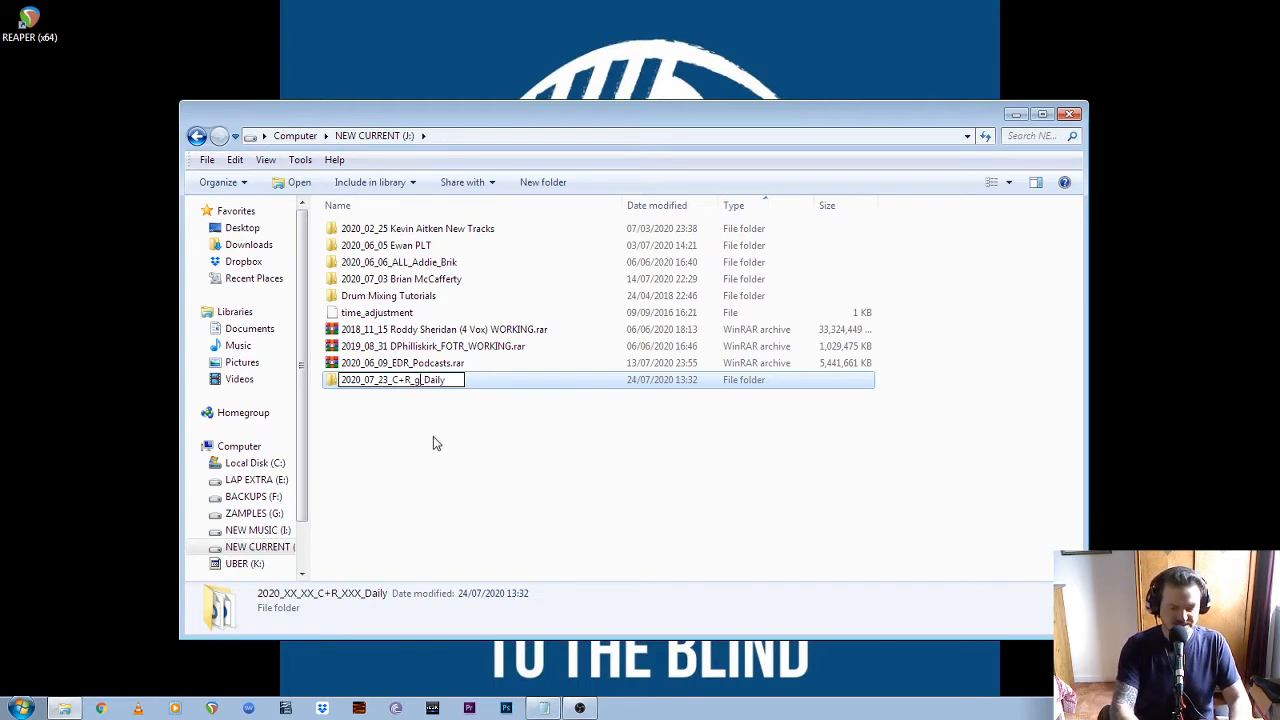
type("GT_")
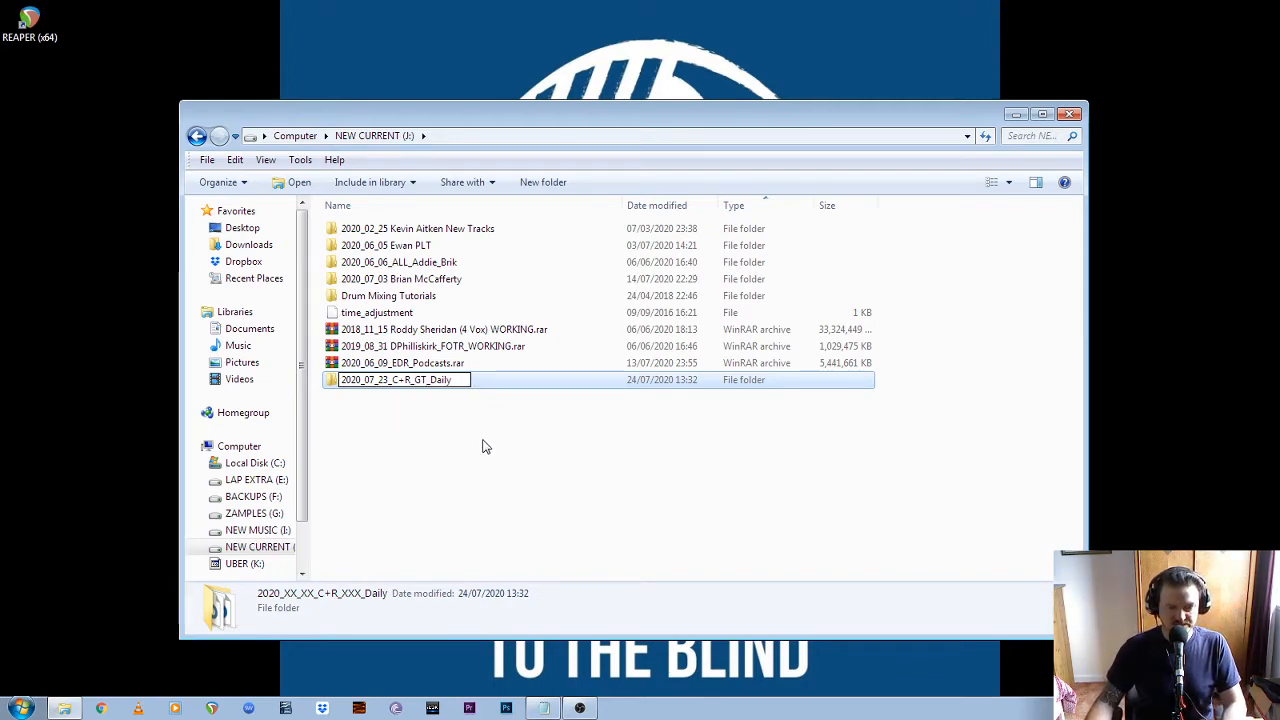
left_click(482, 447)
In 2020_07_23_C+R_GT_Daily, sort by type, delete 14_C+R_Articles.RPP and all REAPER backup files, and return to the drive's root
double_click(456, 386)
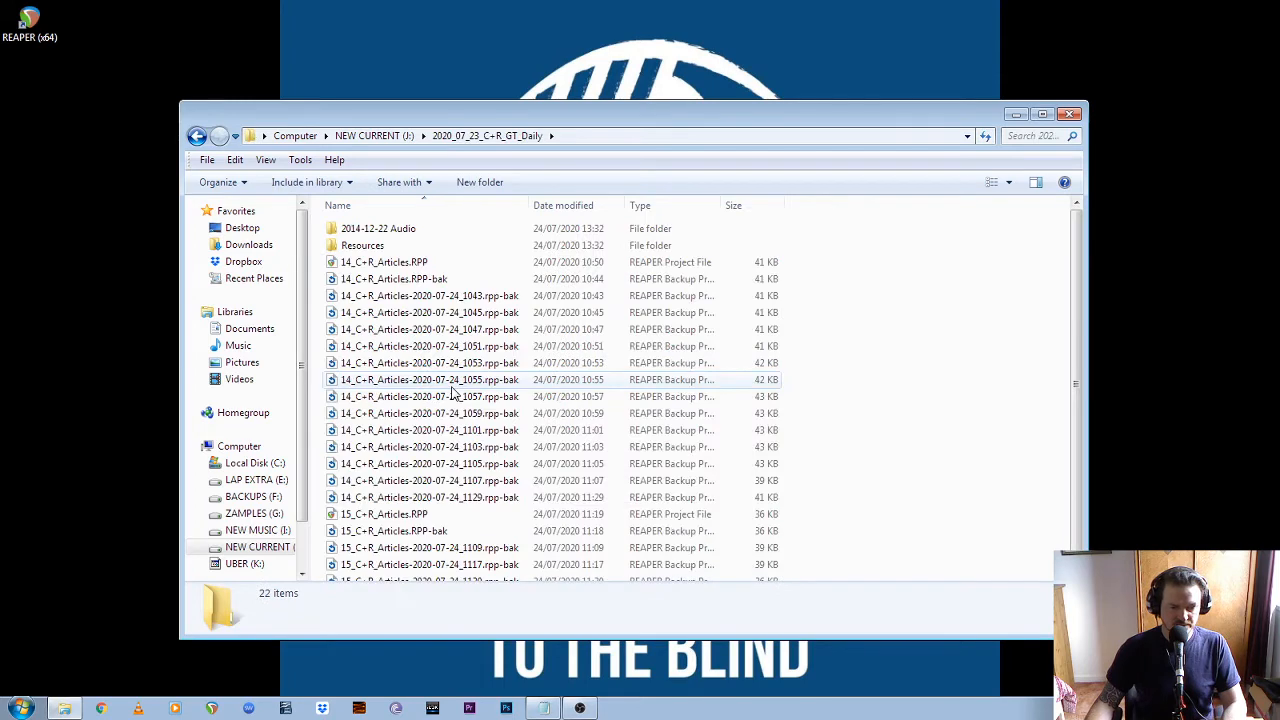
key("BackSpace")
left_click(469, 437)
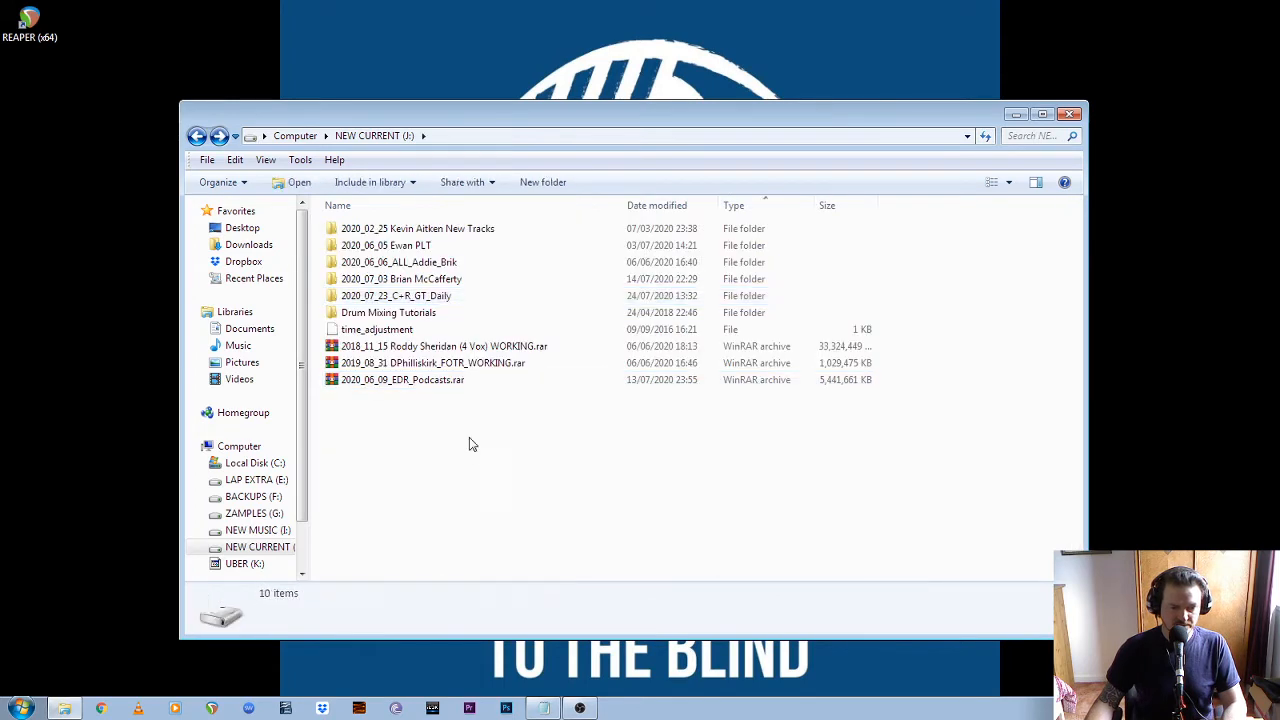
double_click(461, 301)
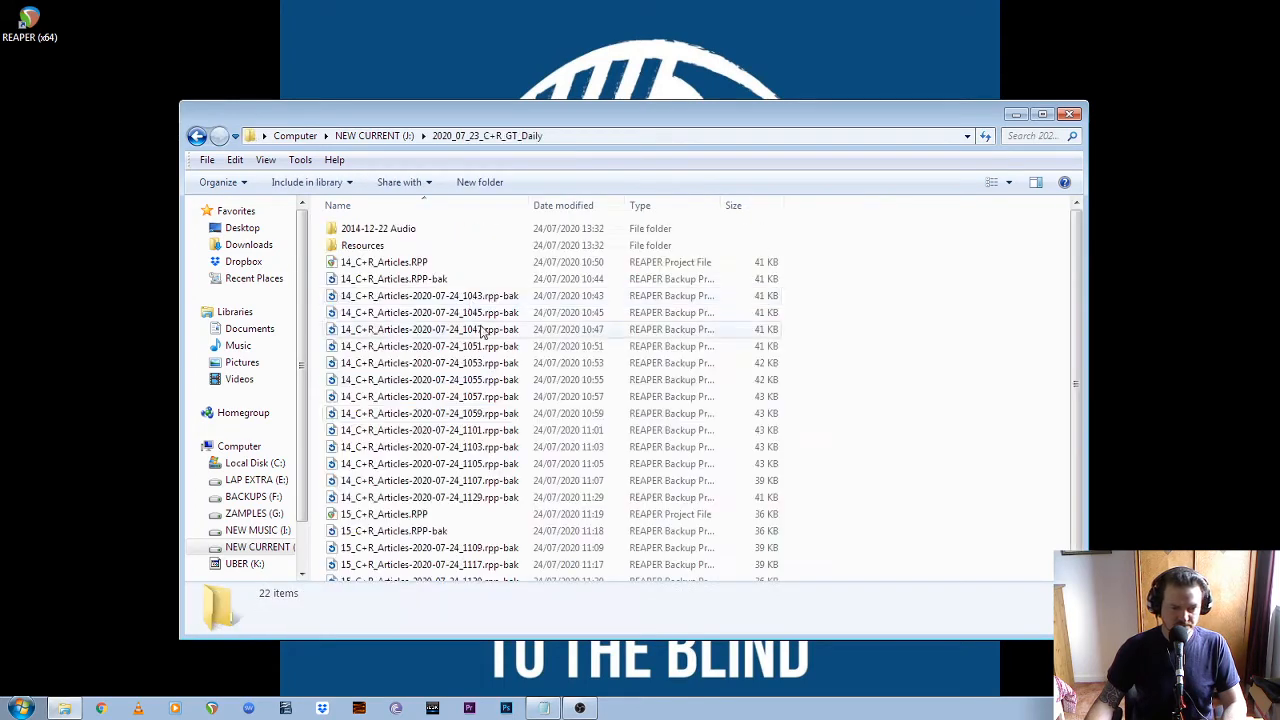
left_click(670, 207)
left_click(380, 270)
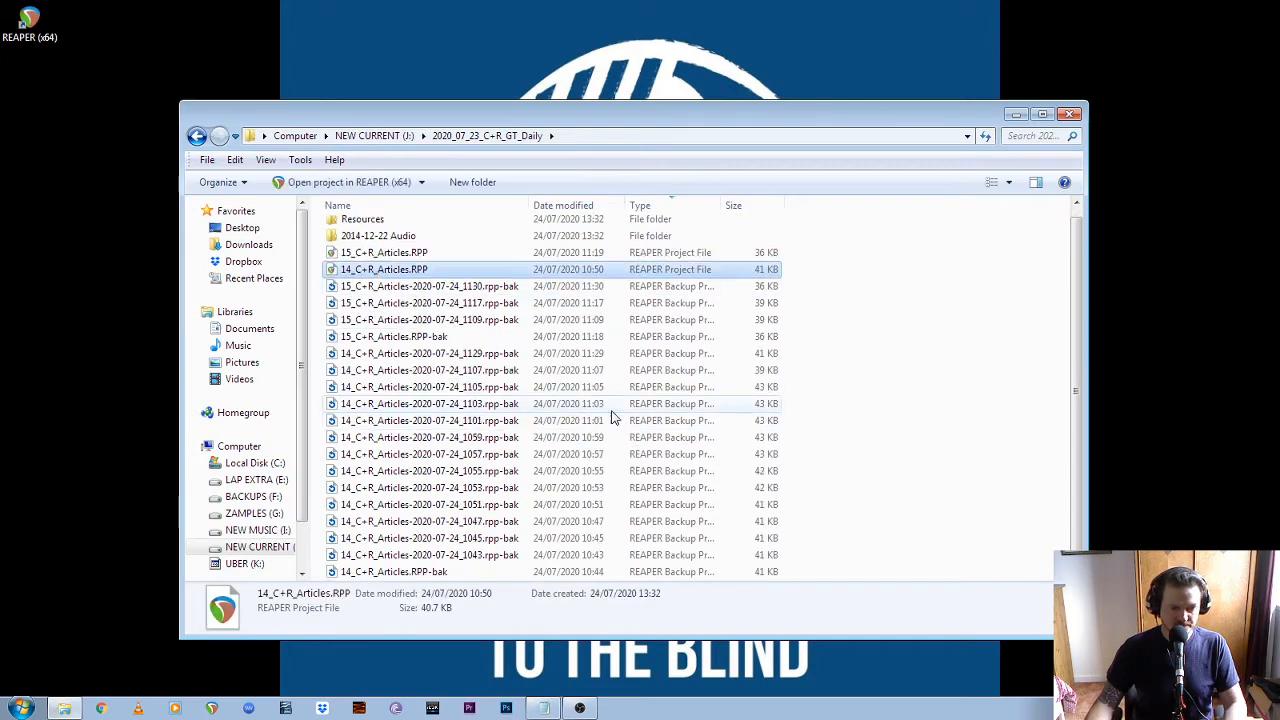
left_click(430, 571, "shift")
key("Delete")
key("Return")
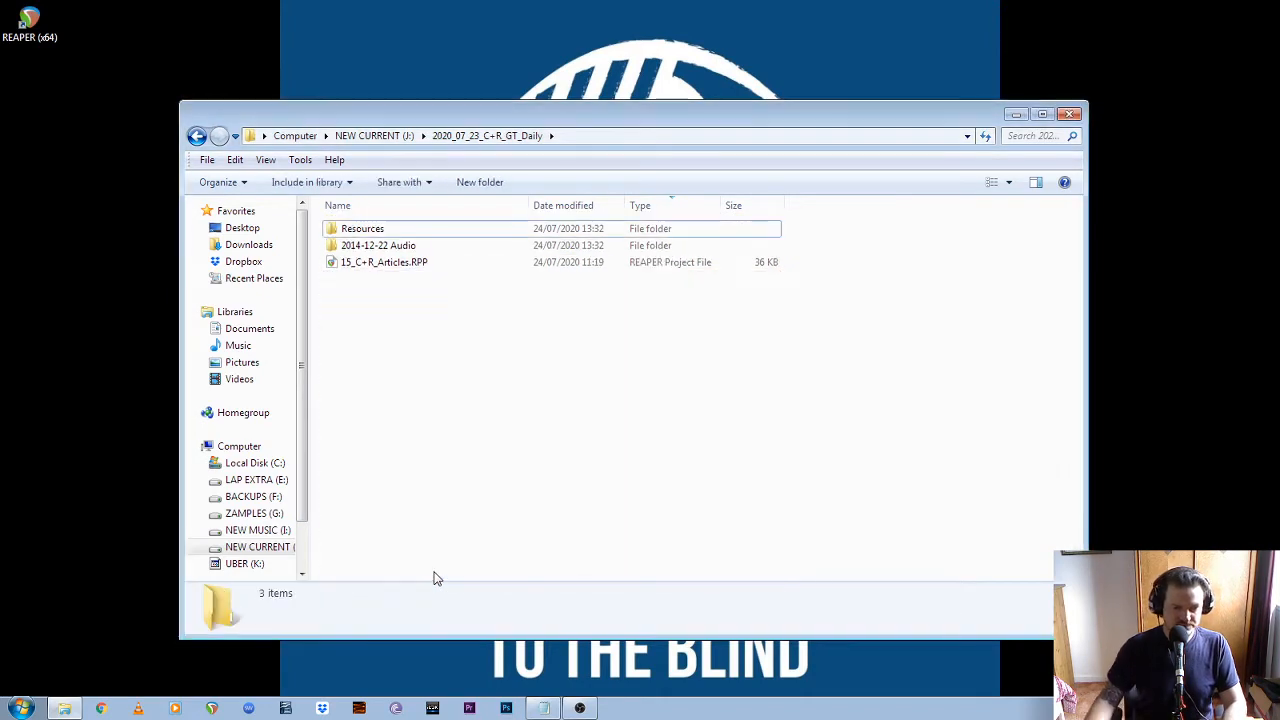
key("BackSpace")
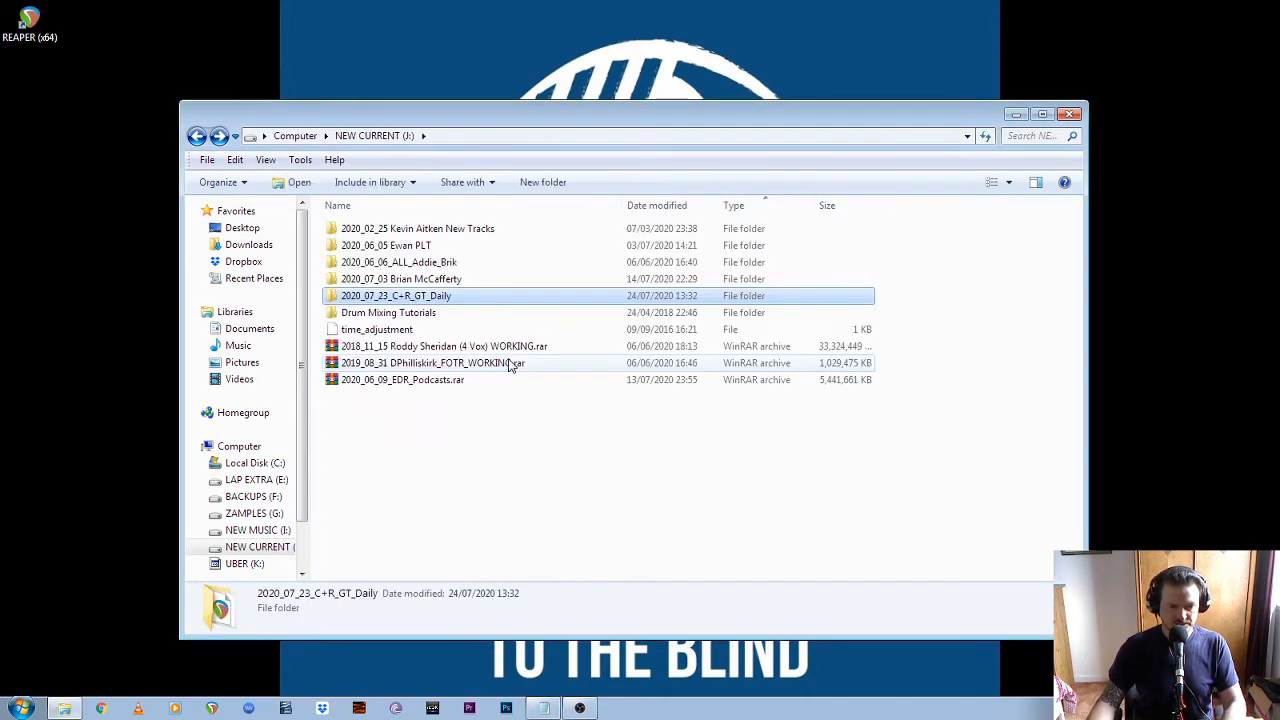
left_click(509, 477)
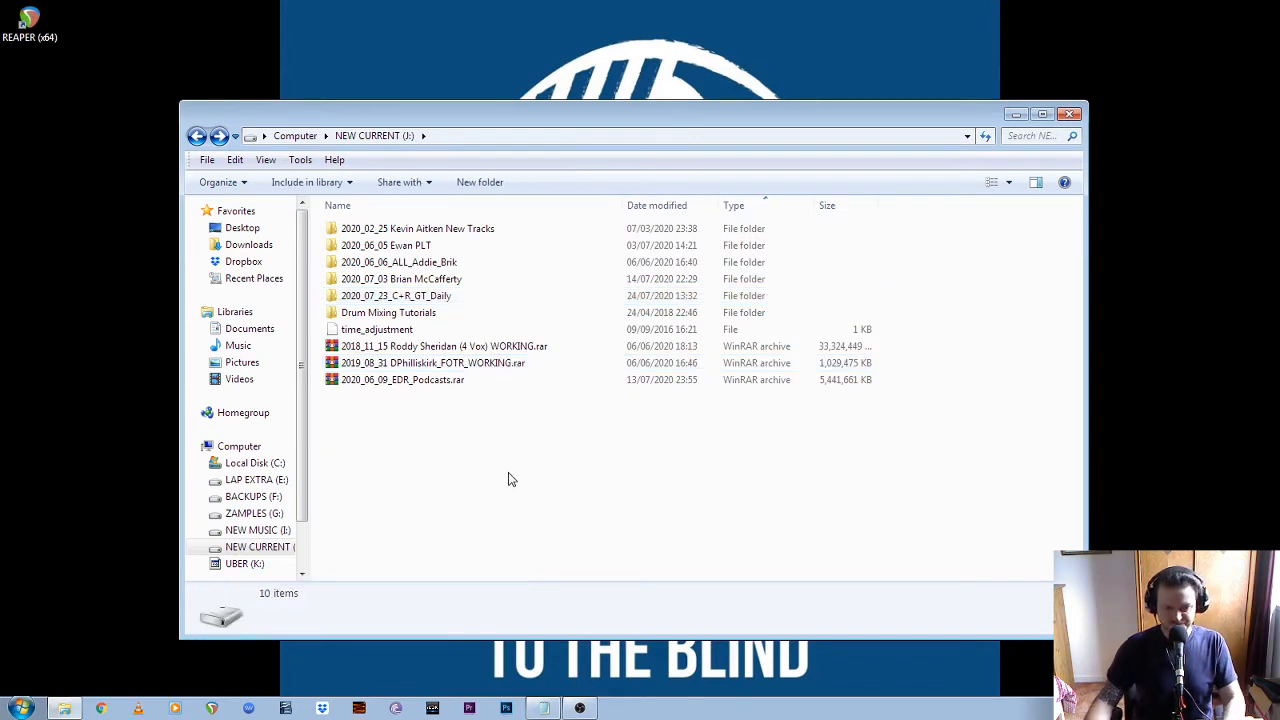
left_click(477, 299)
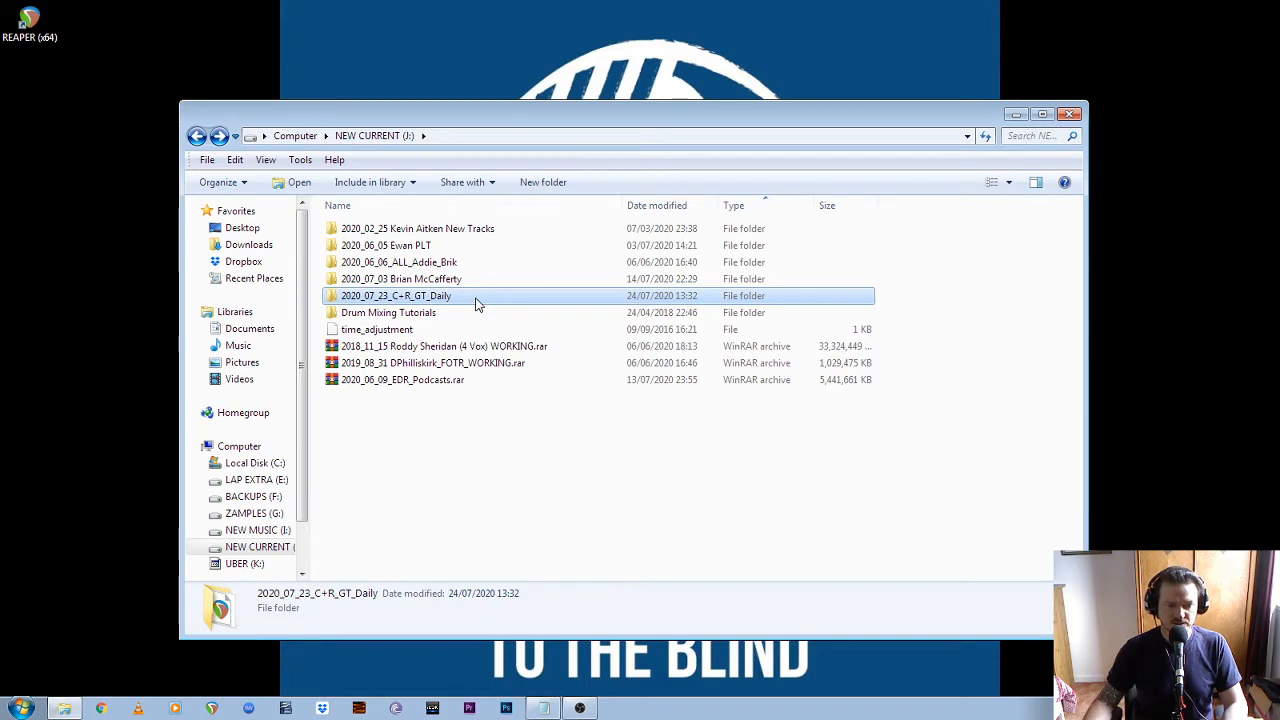
Open the ARTICLES folder inside CUE AND REVIEW in Dropbox
left_click(243, 261)
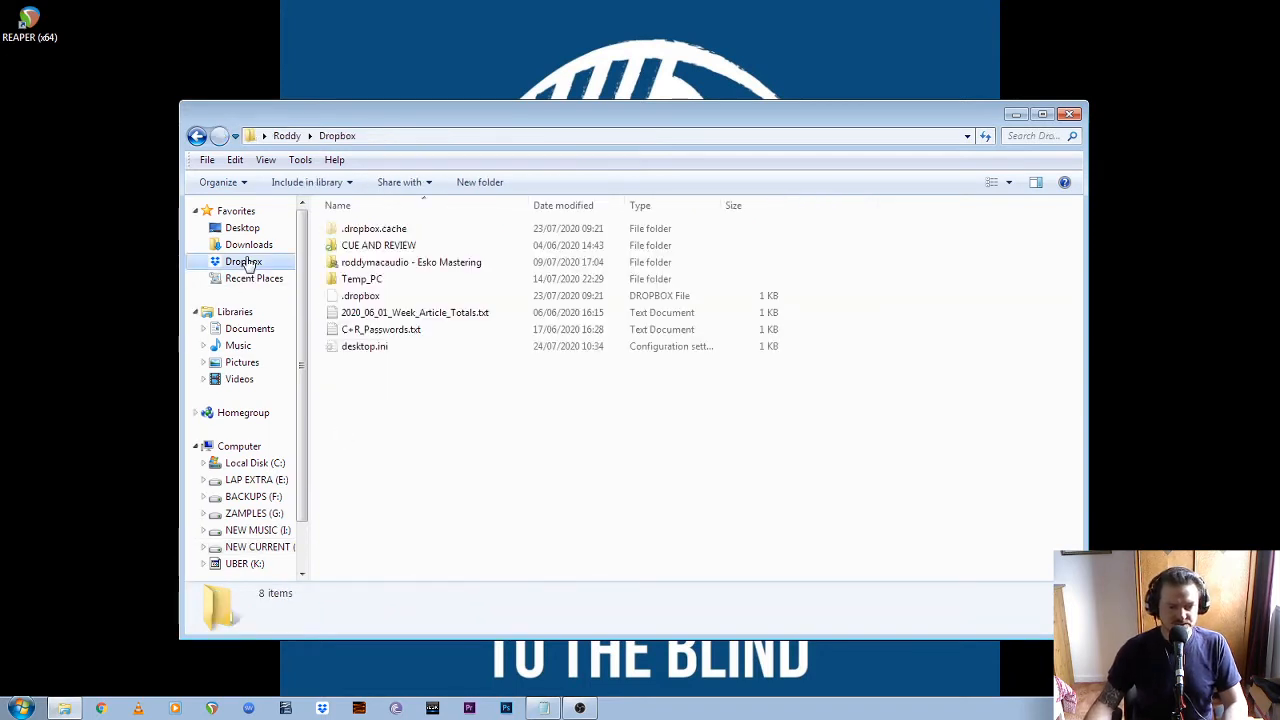
left_click(412, 250)
double_click(412, 250)
left_click(443, 231)
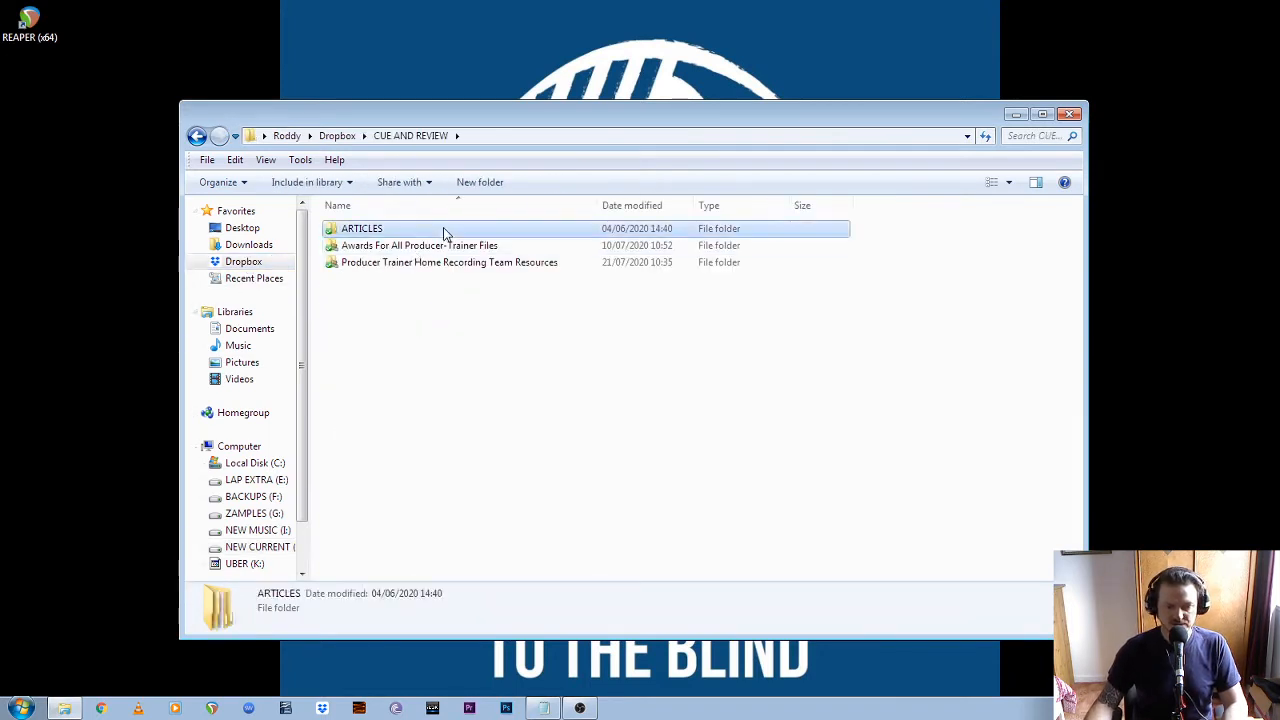
double_click(443, 231)
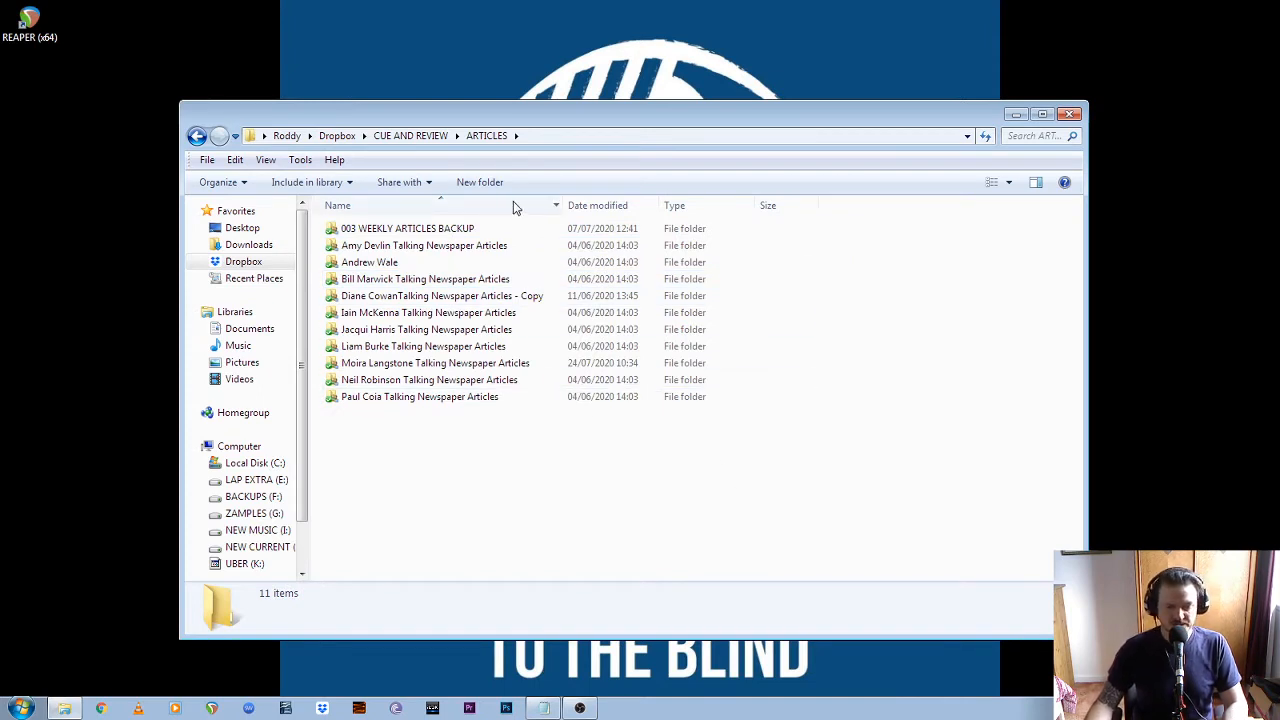
Open the GLASGOW TIMES folder of the third-listed entry in ARTICLES and select its four Thursday MP3 files
left_click(425, 265)
left_click(398, 314)
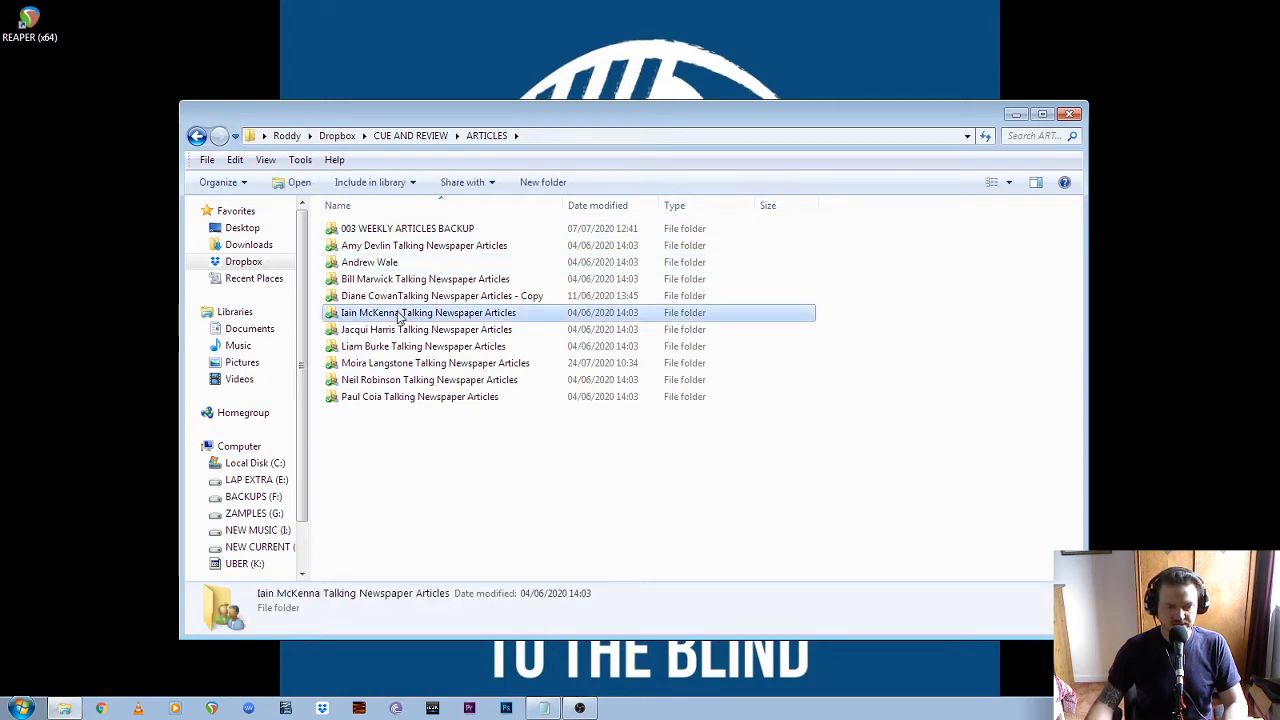
left_click(421, 280)
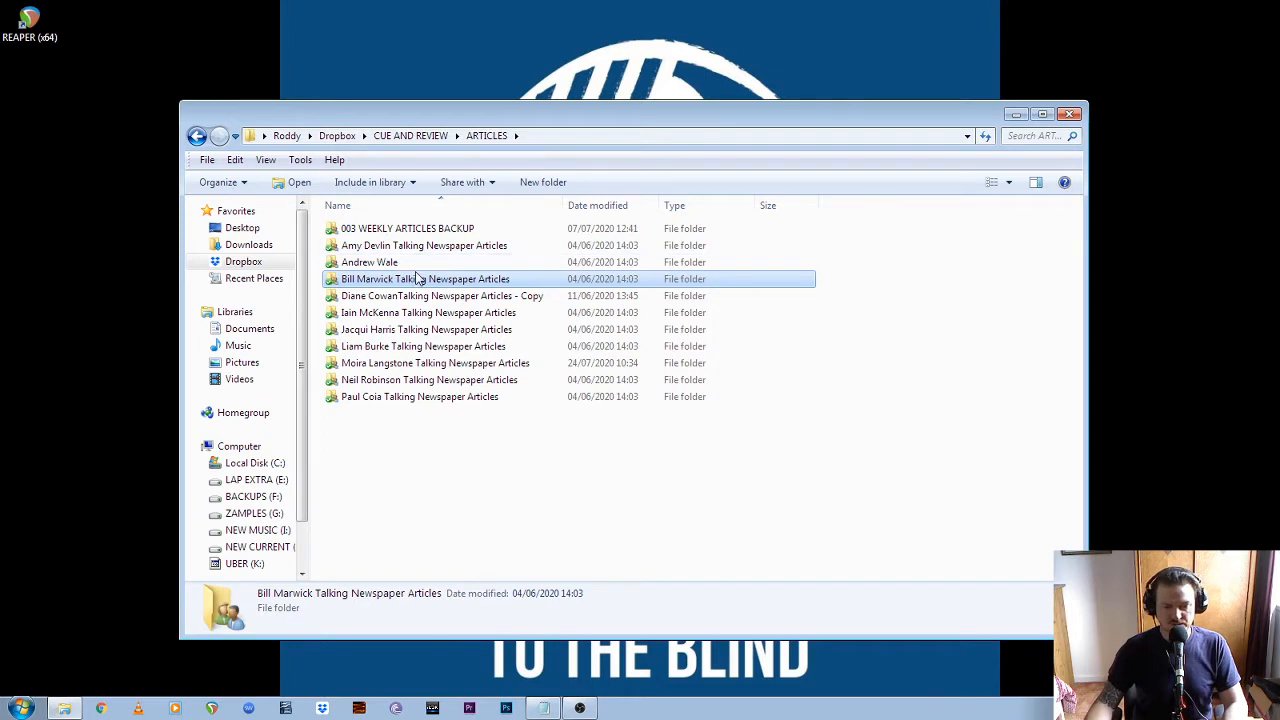
double_click(397, 262)
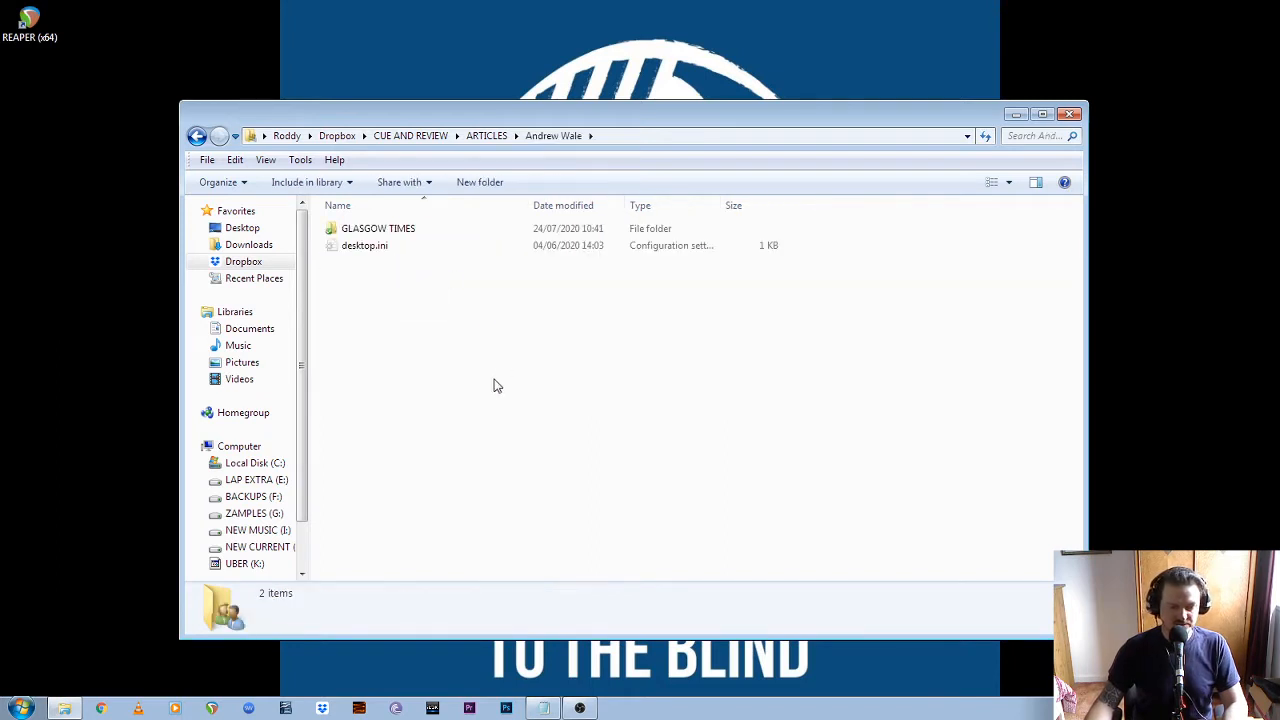
double_click(457, 229)
left_click(414, 230)
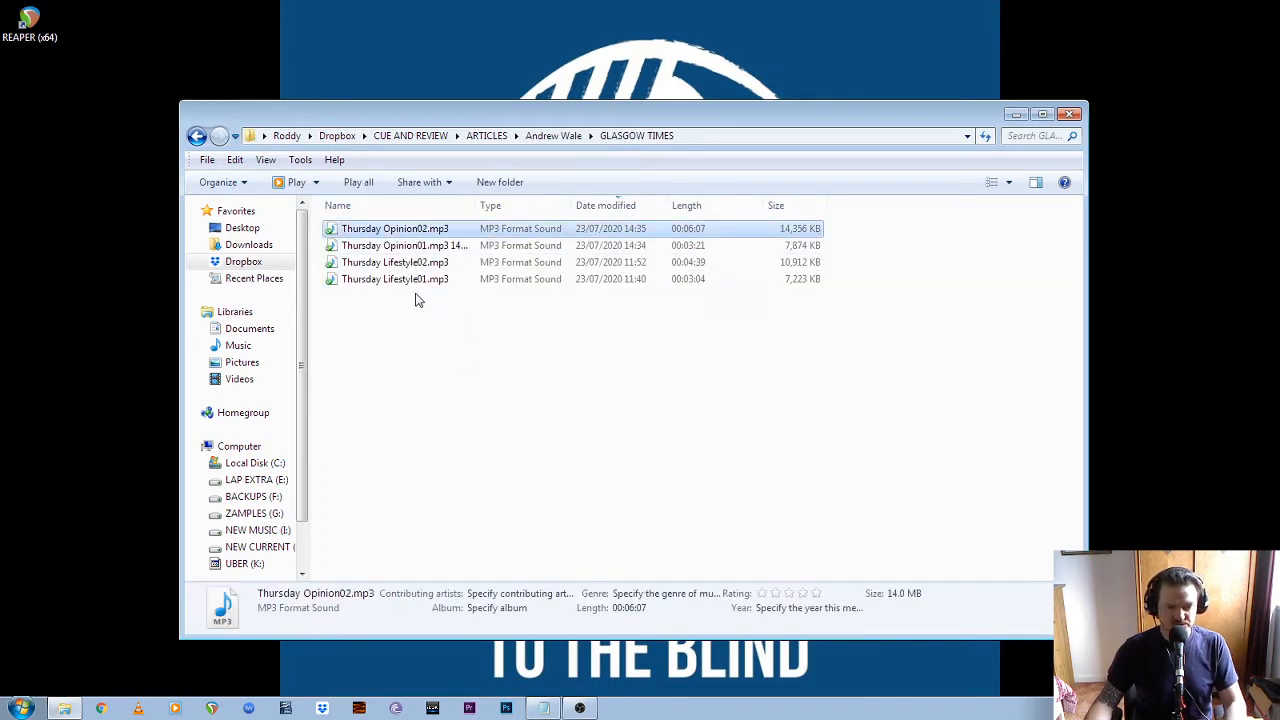
left_click(421, 280, "shift")
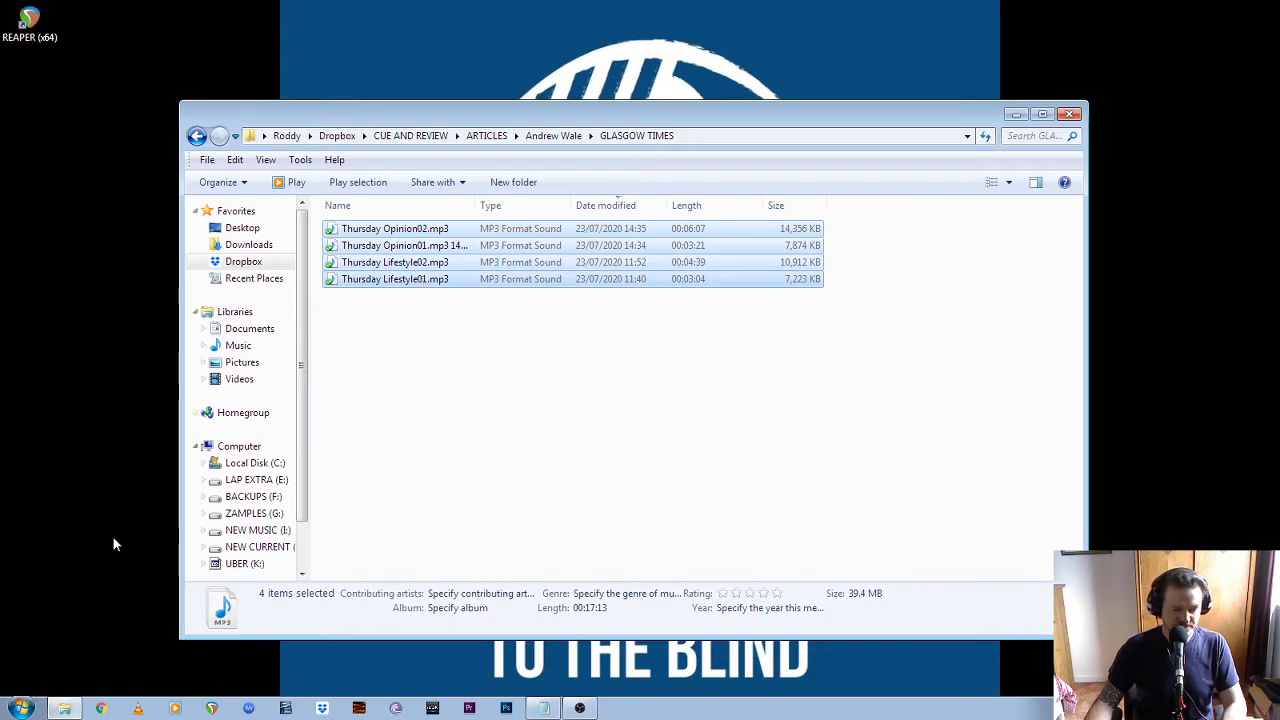
Open NEW CURRENT (J:) in a second file window and arrange it side by side with the GLASGOW TIMES window
key("super")
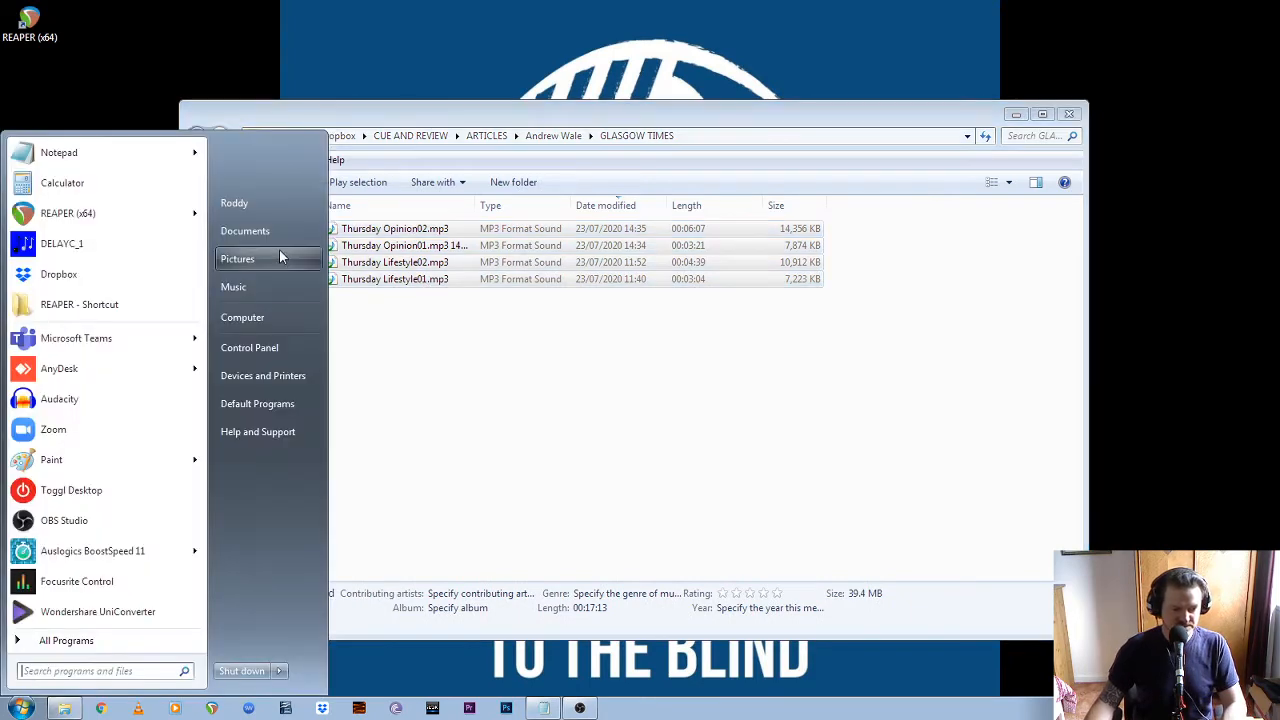
left_click(268, 316)
left_click_drag(563, 143, 720, 136)
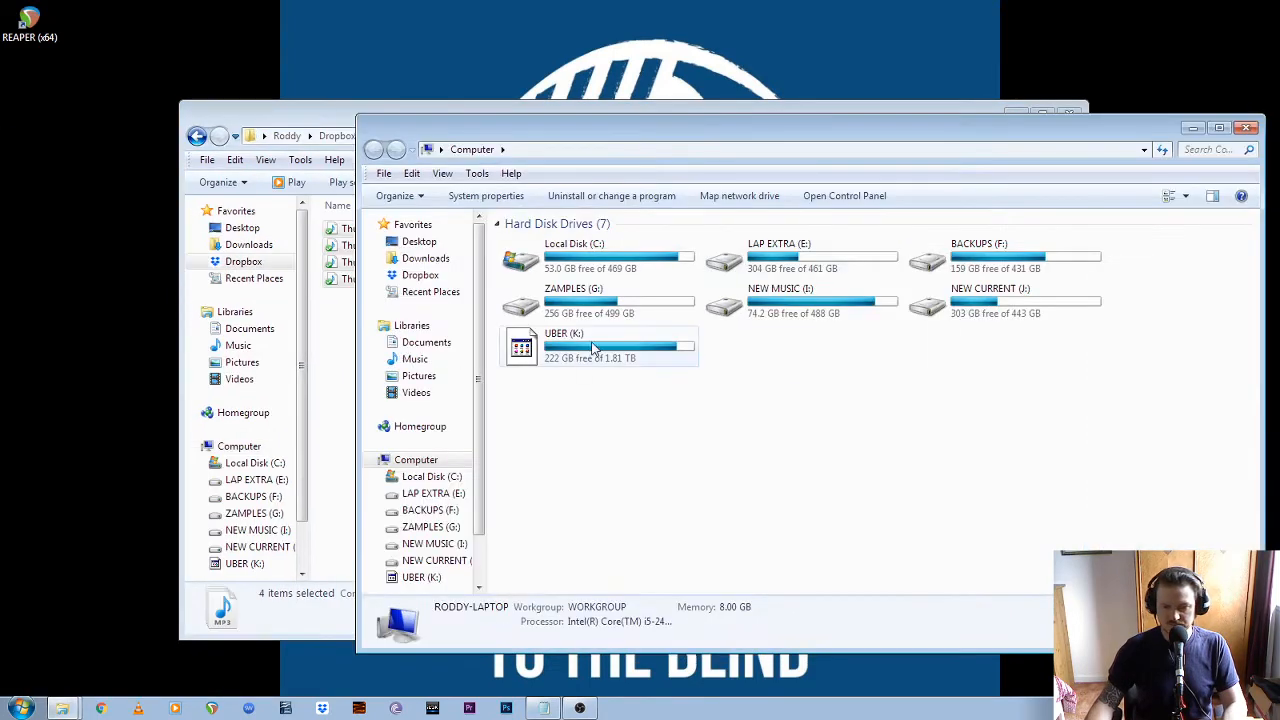
double_click(945, 310)
left_click_drag(623, 112, 483, 86)
left_click_drag(598, 221, 512, 222)
left_click(973, 181)
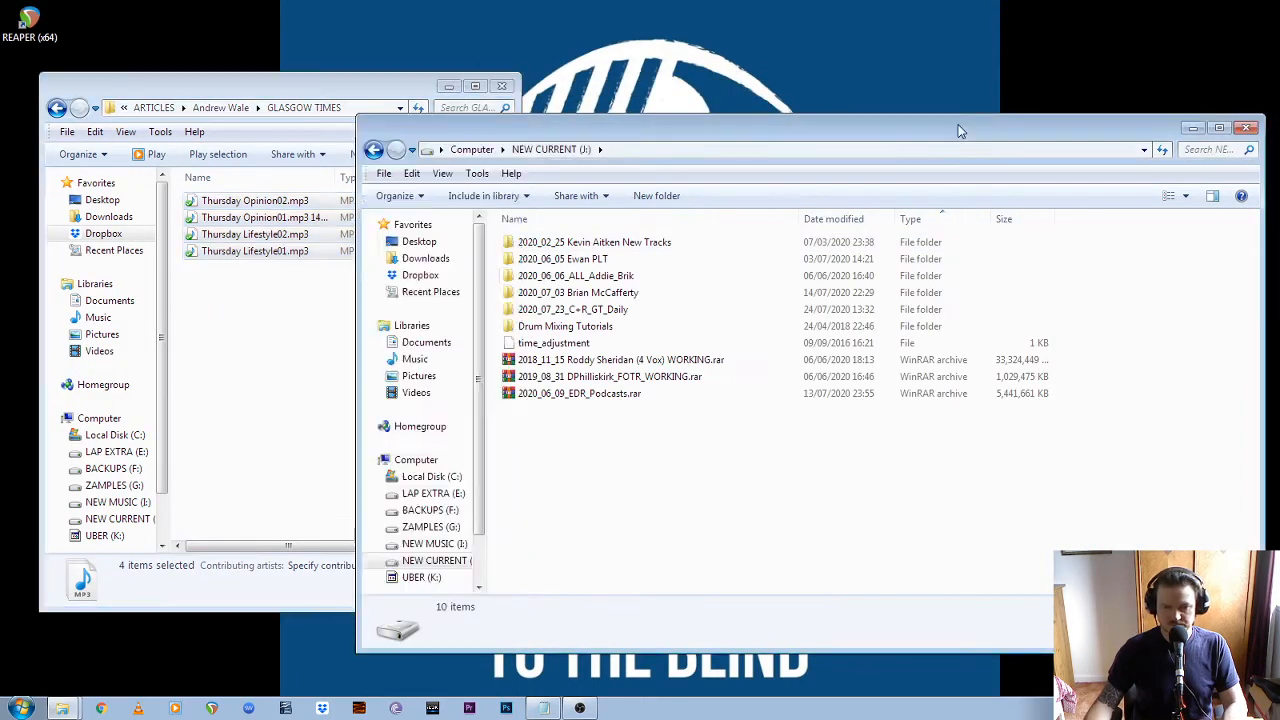
left_click_drag(357, 374, 590, 374)
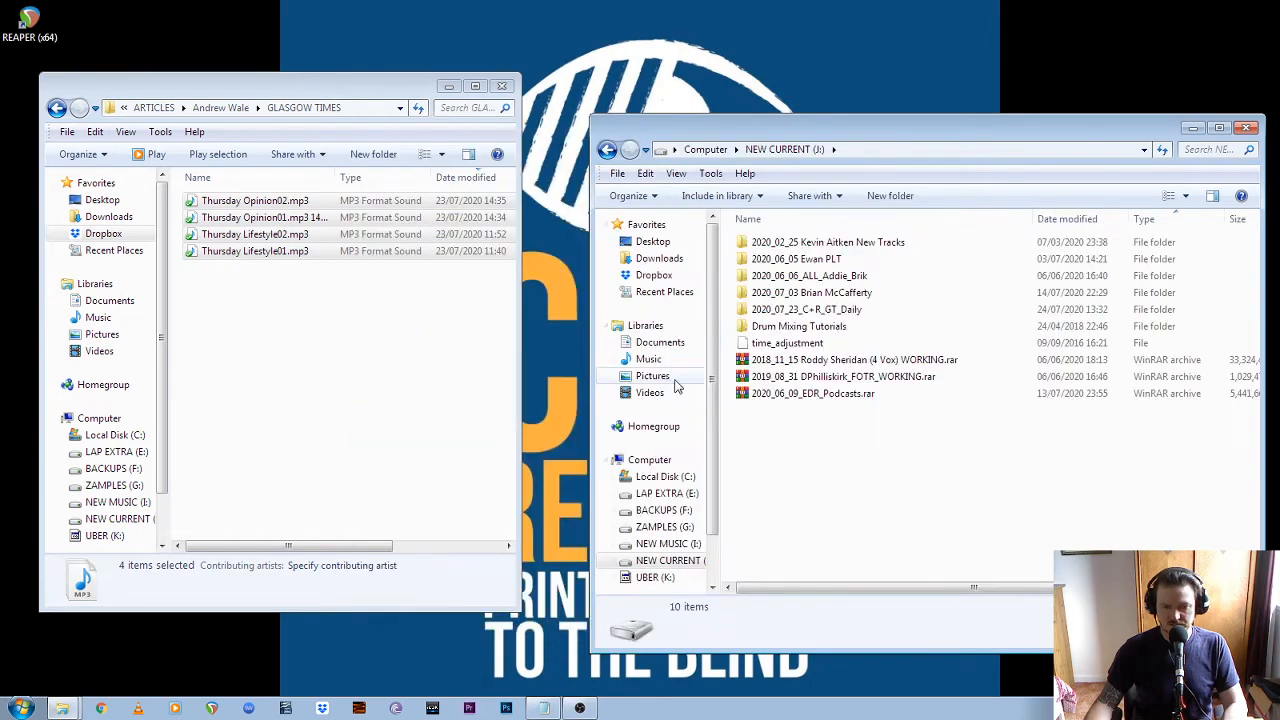
Open the GT ORIG folder under Resources and ORIG in 2020_07_23_C+R_GT_Daily
double_click(820, 309)
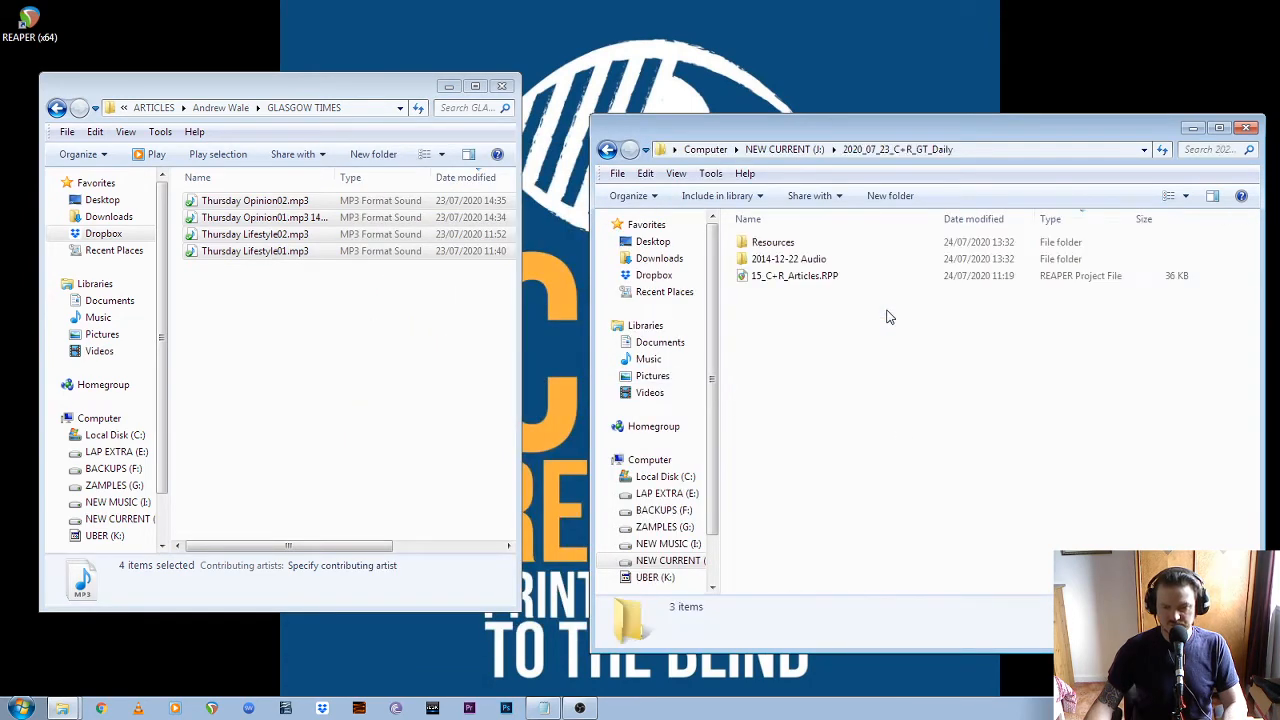
double_click(836, 242)
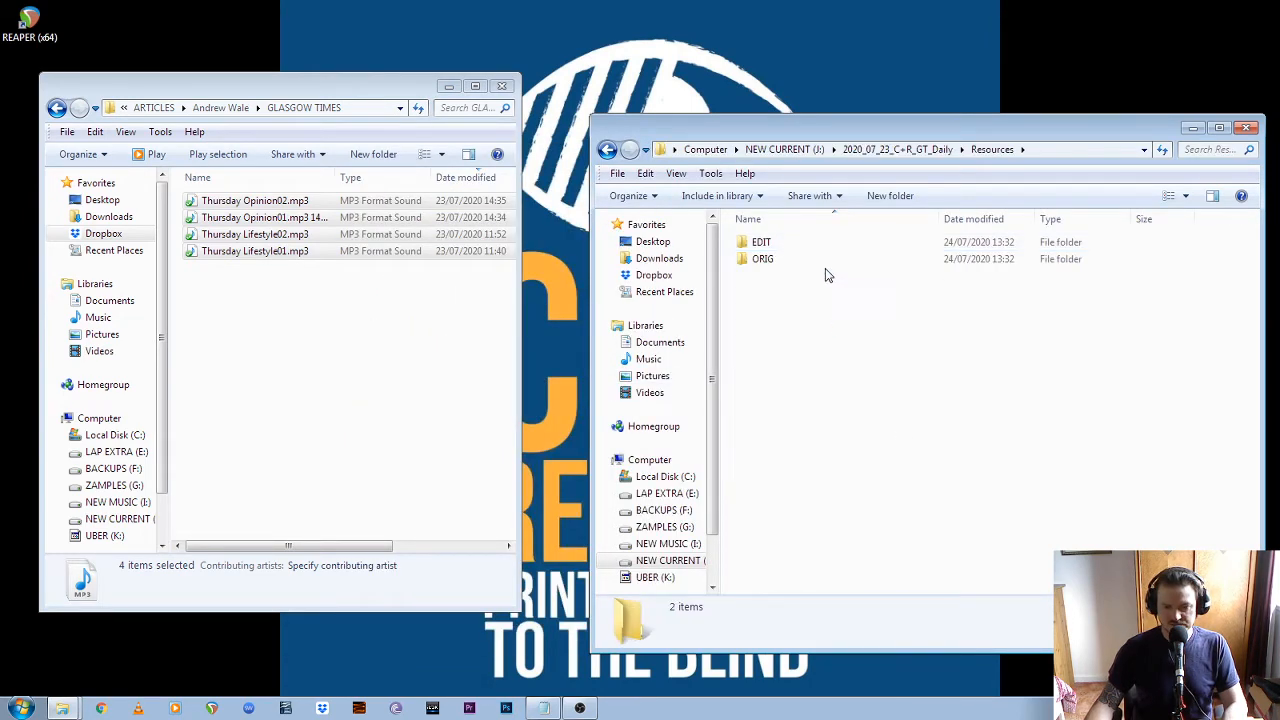
double_click(831, 262)
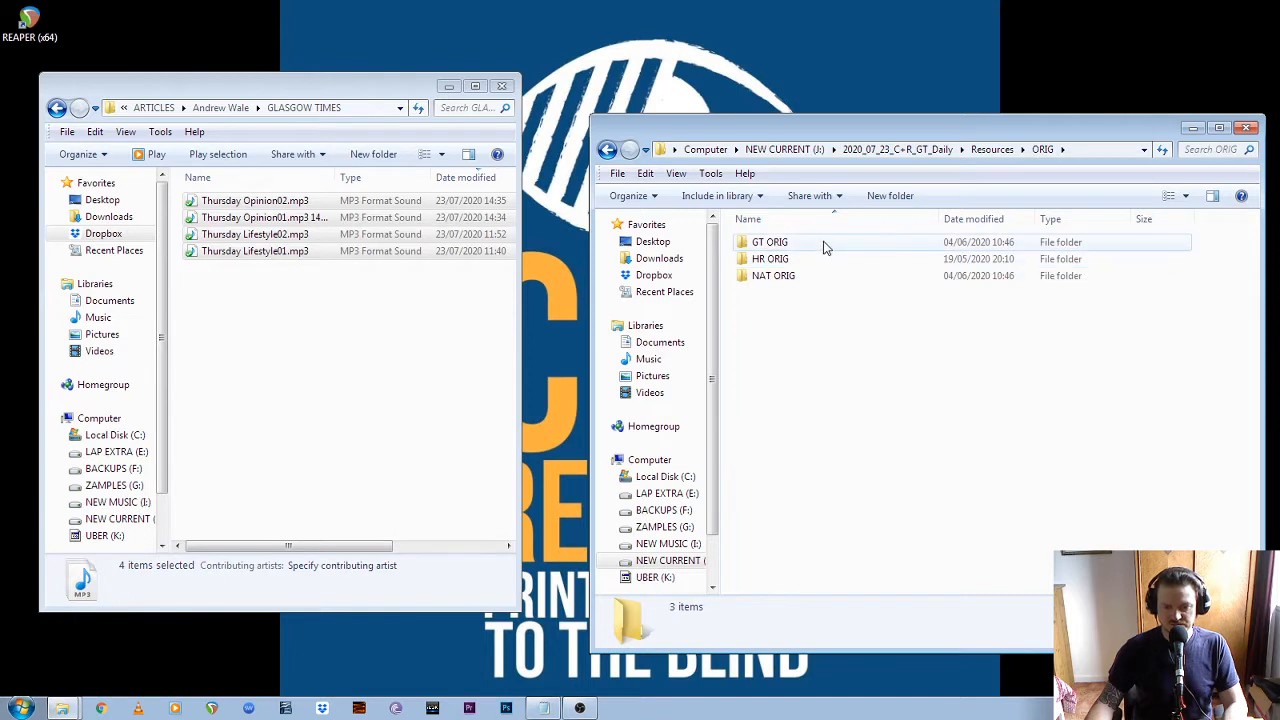
double_click(824, 247)
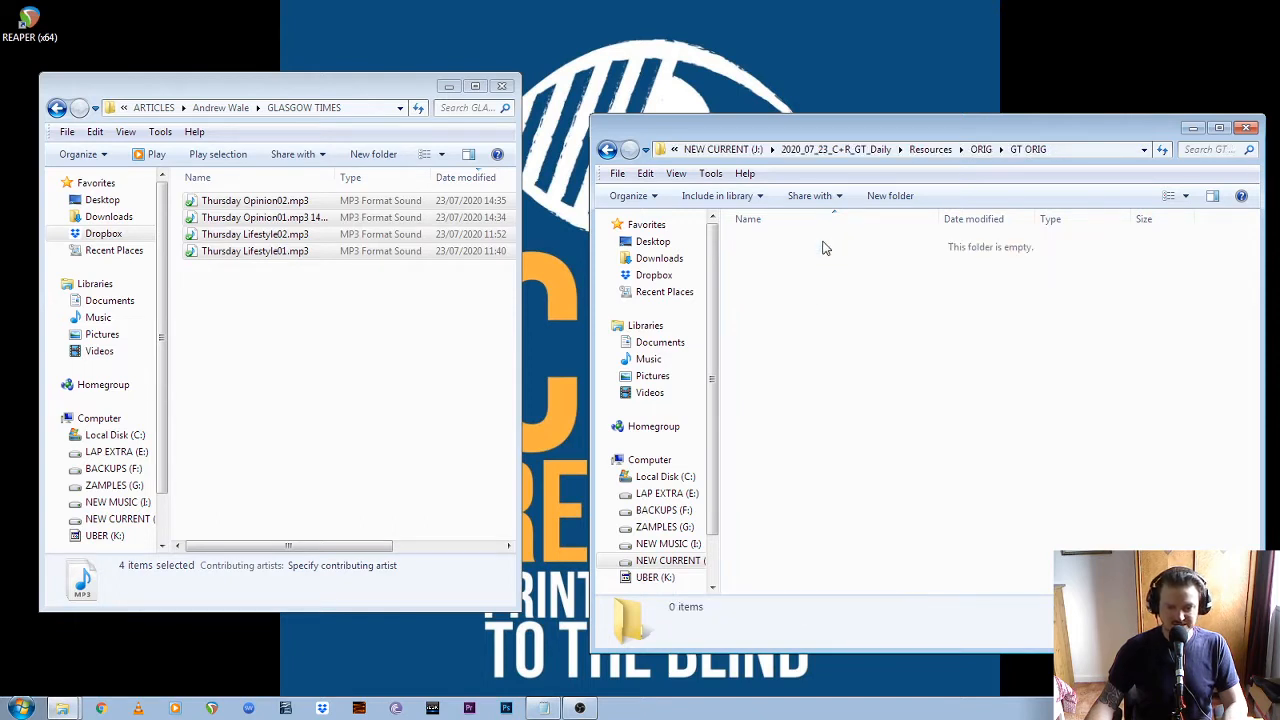
Copy the four Thursday Lifestyle and Opinion MP3 files from the Dropbox GLASGOW TIMES folder into GT ORIG
left_click(230, 343)
left_click(255, 200)
left_click(266, 252, "shift")
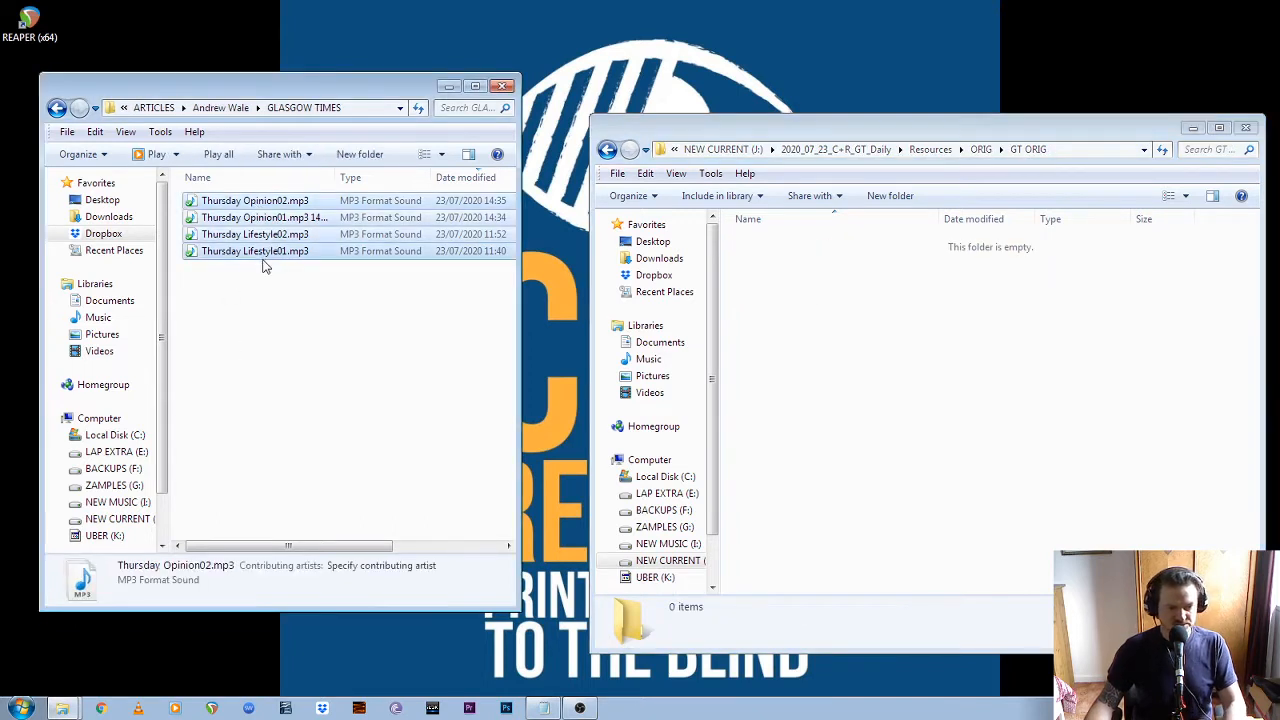
left_click(783, 309)
key("ctrl+v")
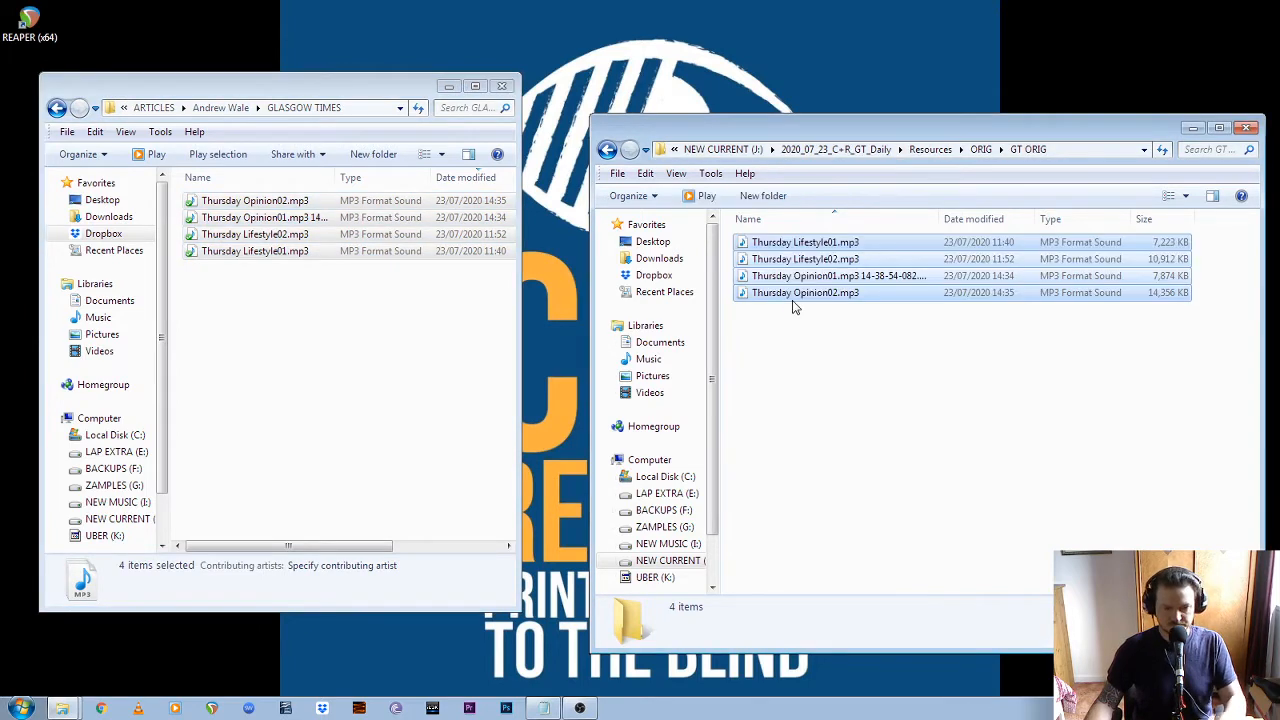
Open the GLASGOW TIMES folder of the sixth-listed entry in ARTICLES and widen its window to show the file details
key("BackSpace")
key("BackSpace")
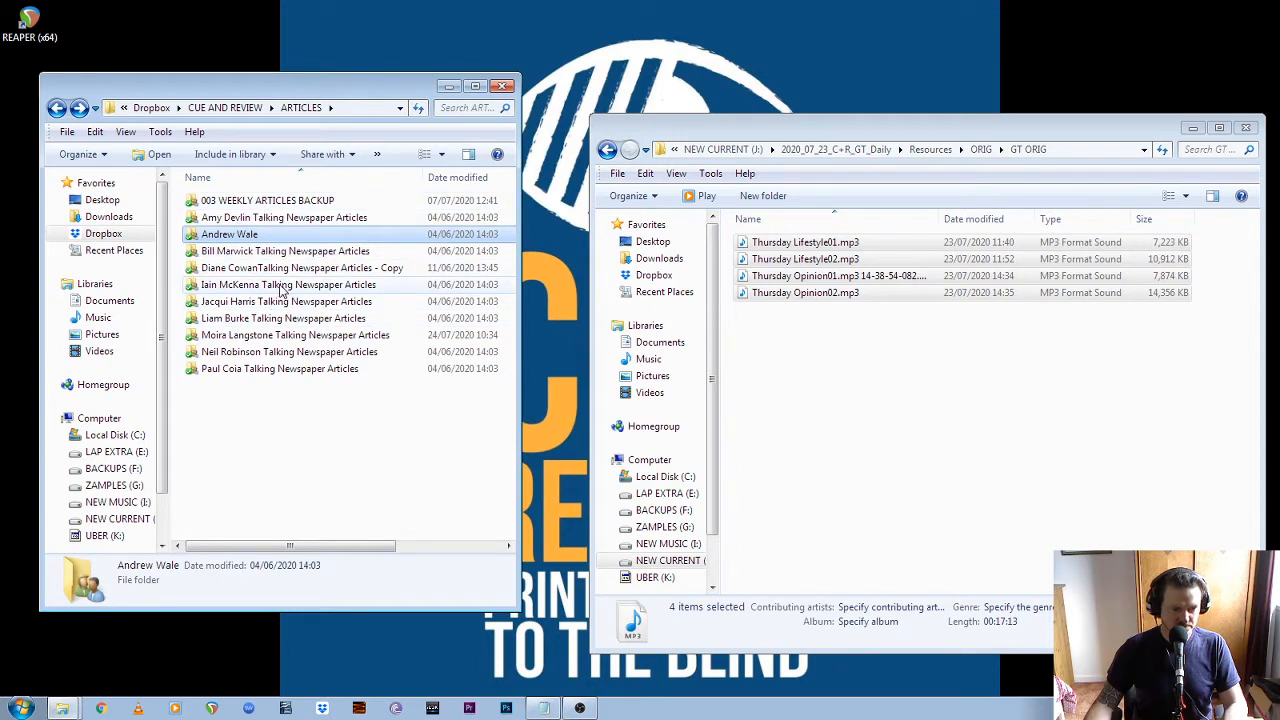
double_click(276, 289)
double_click(300, 202)
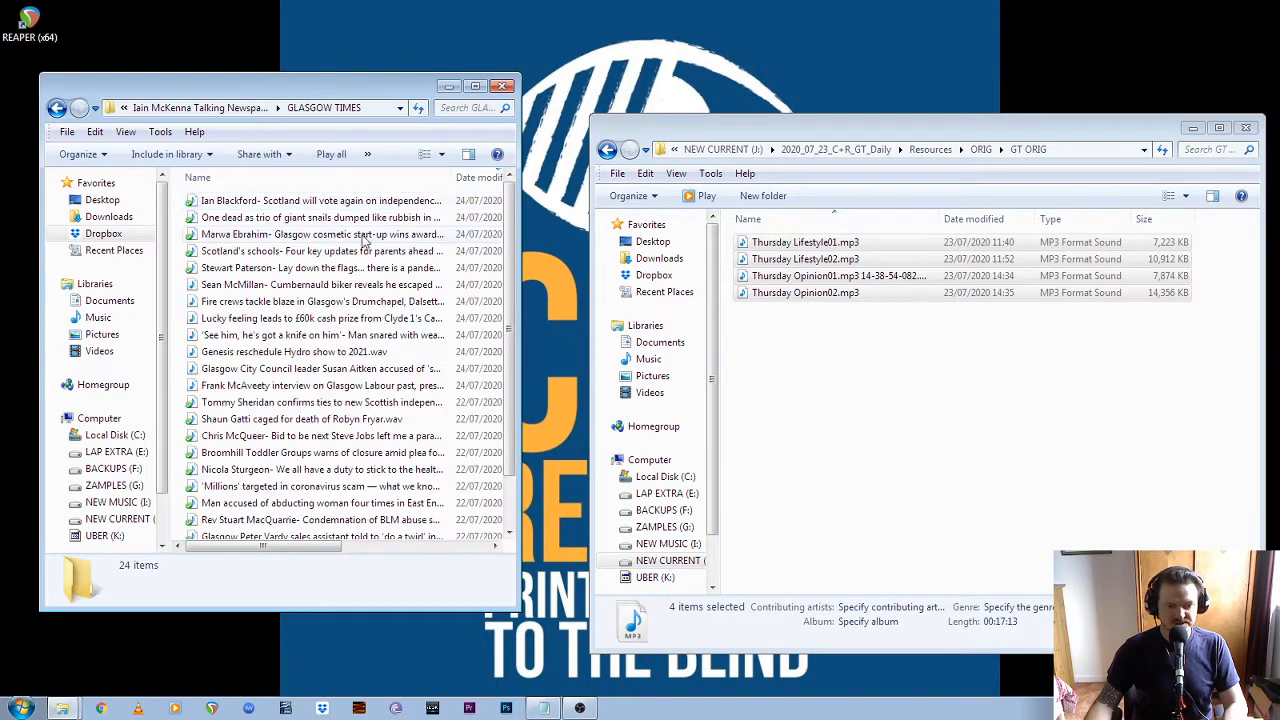
left_click_drag(519, 271, 571, 271)
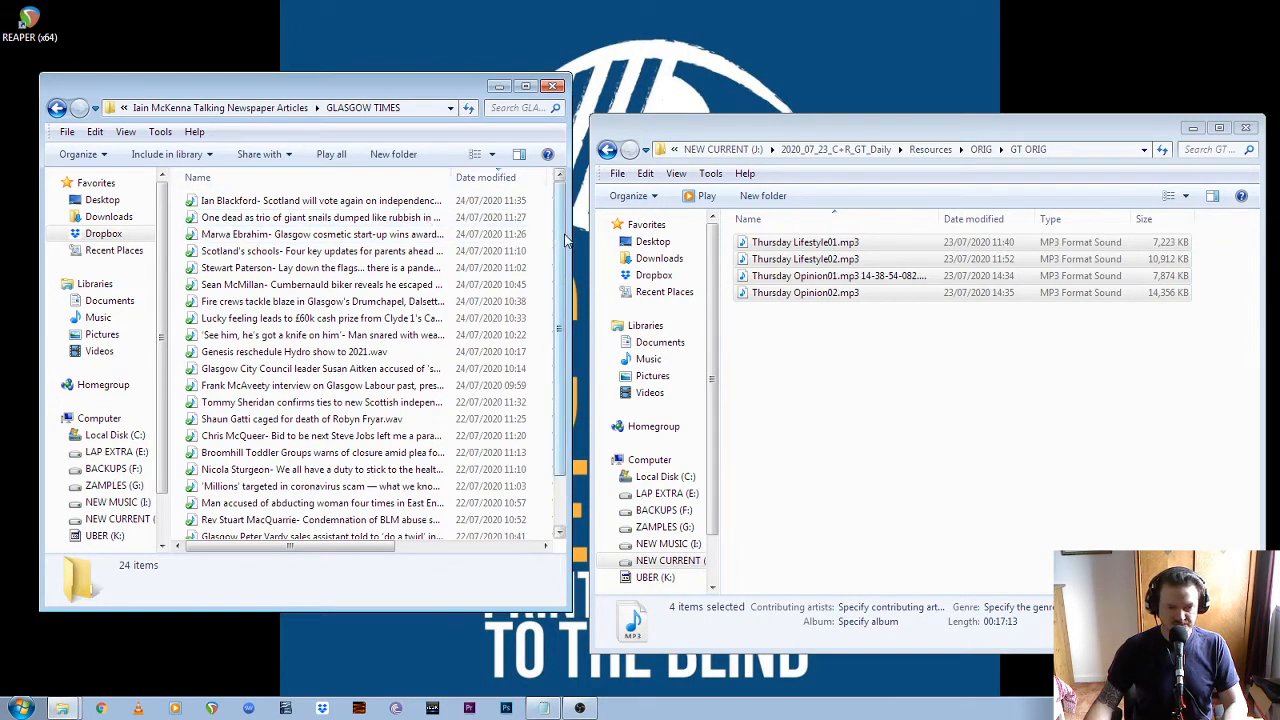
left_click_drag(567, 235, 755, 236)
Copy the six newest recordings, from the Scottish independence vote article through the Cumbernauld biker article, into GT ORIG
left_click(272, 202)
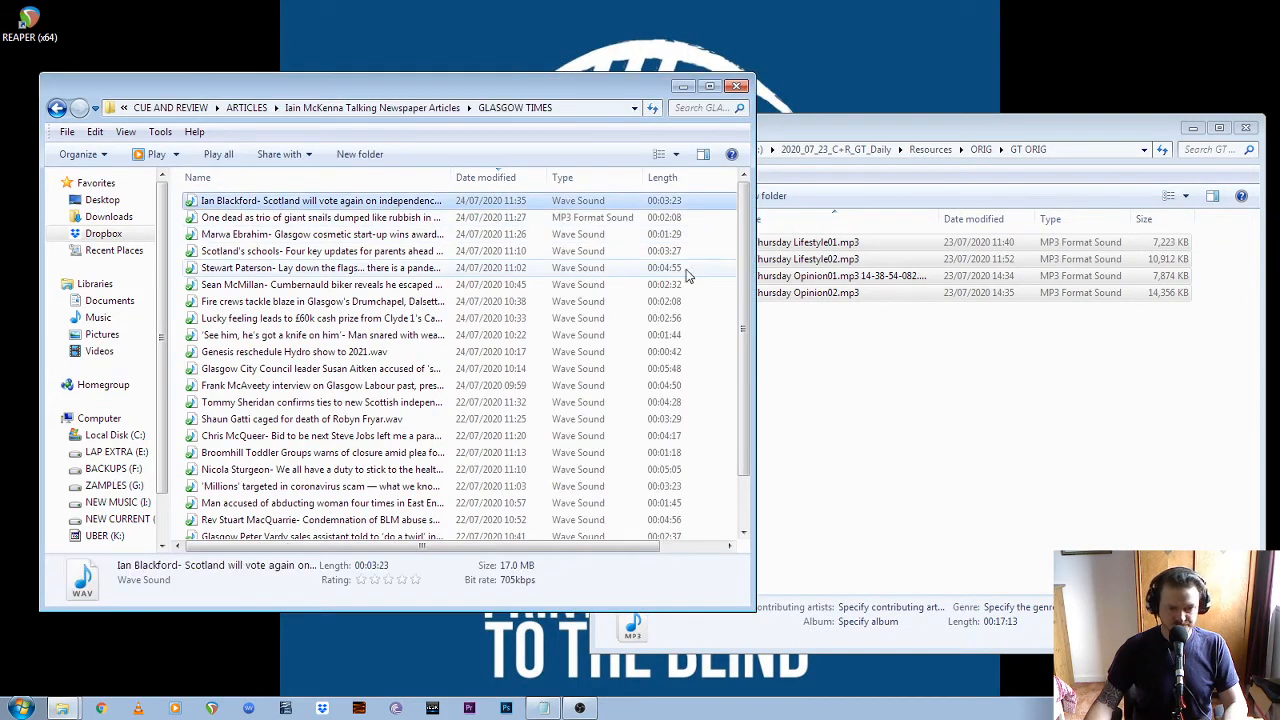
left_click(272, 286, "shift")
scroll(365, 256, "down", 1)
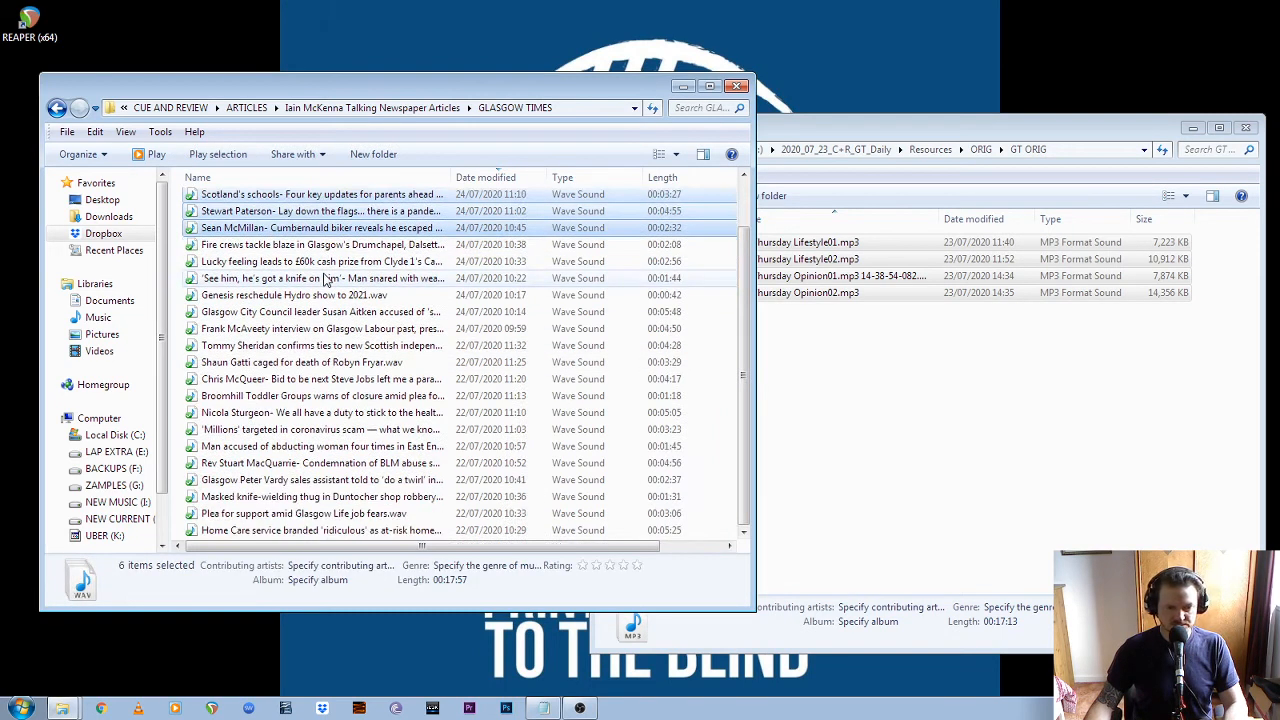
scroll(325, 280, "up", 1)
left_click(975, 370)
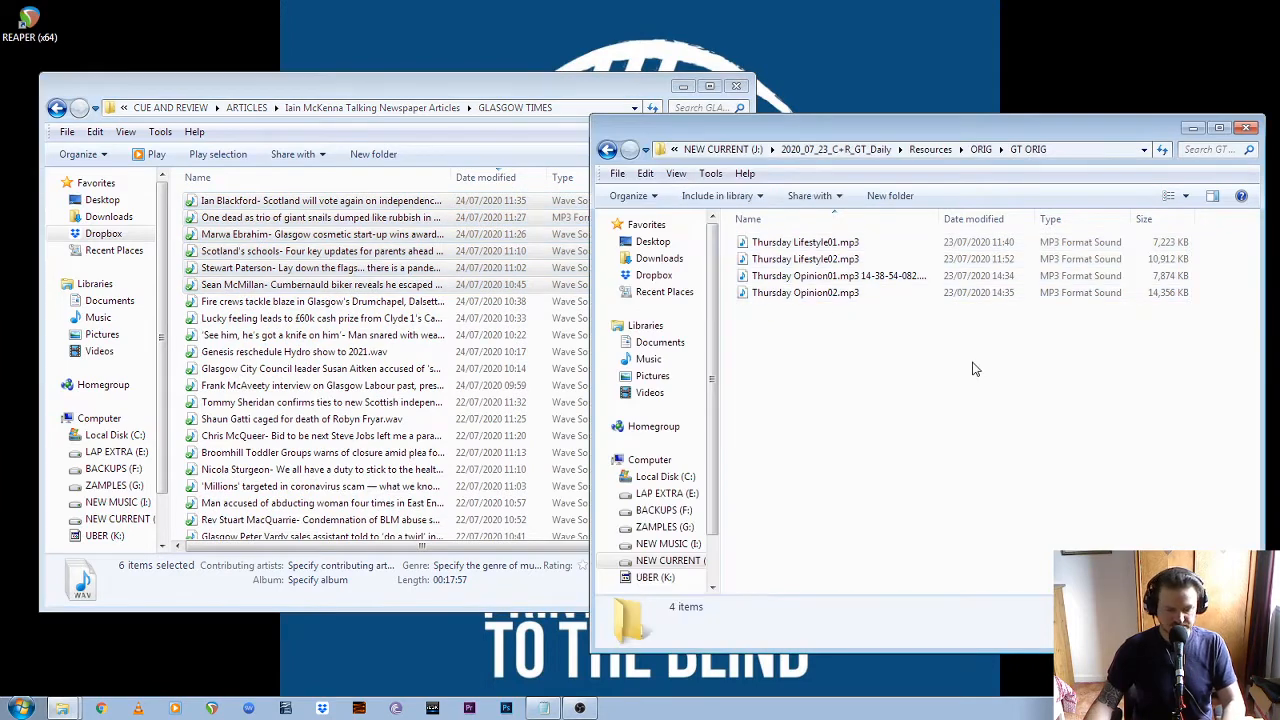
key("ctrl+v")
Return to ARTICLES and open the GLASGOW TIMES folder of the fourth-listed entry
left_click(393, 271)
key("alt+Left")
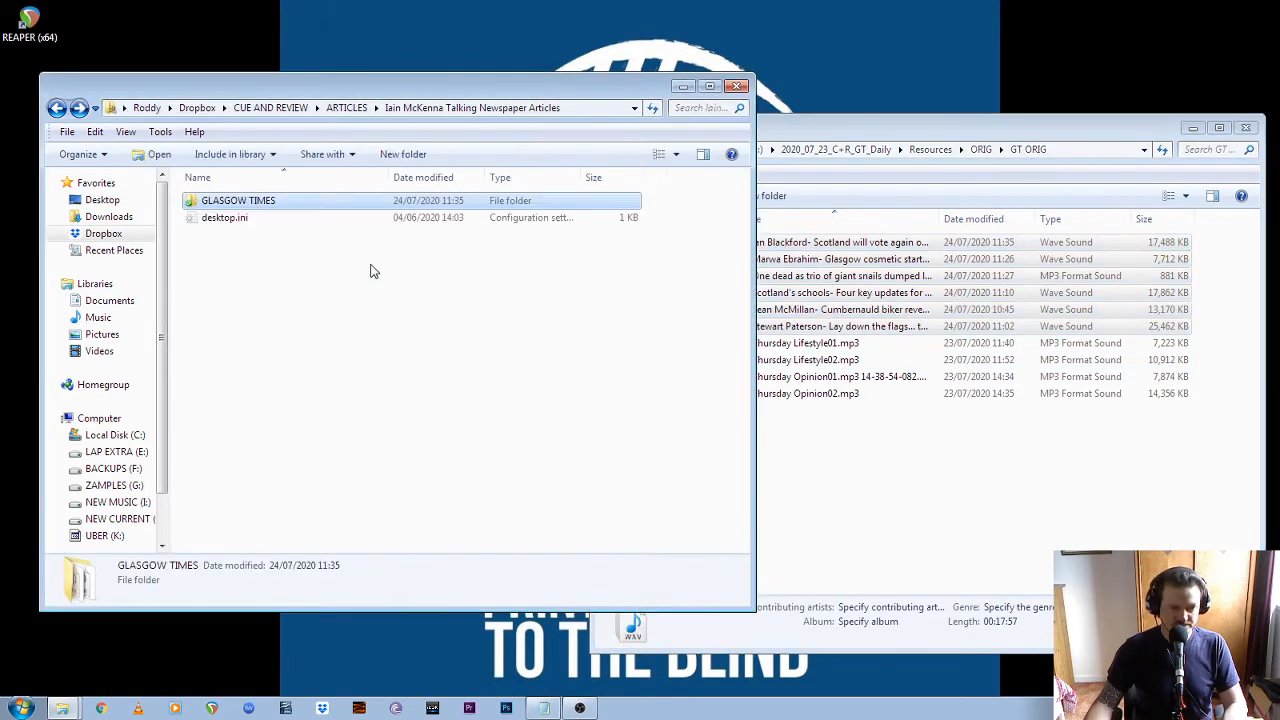
key("alt+Left")
double_click(288, 252)
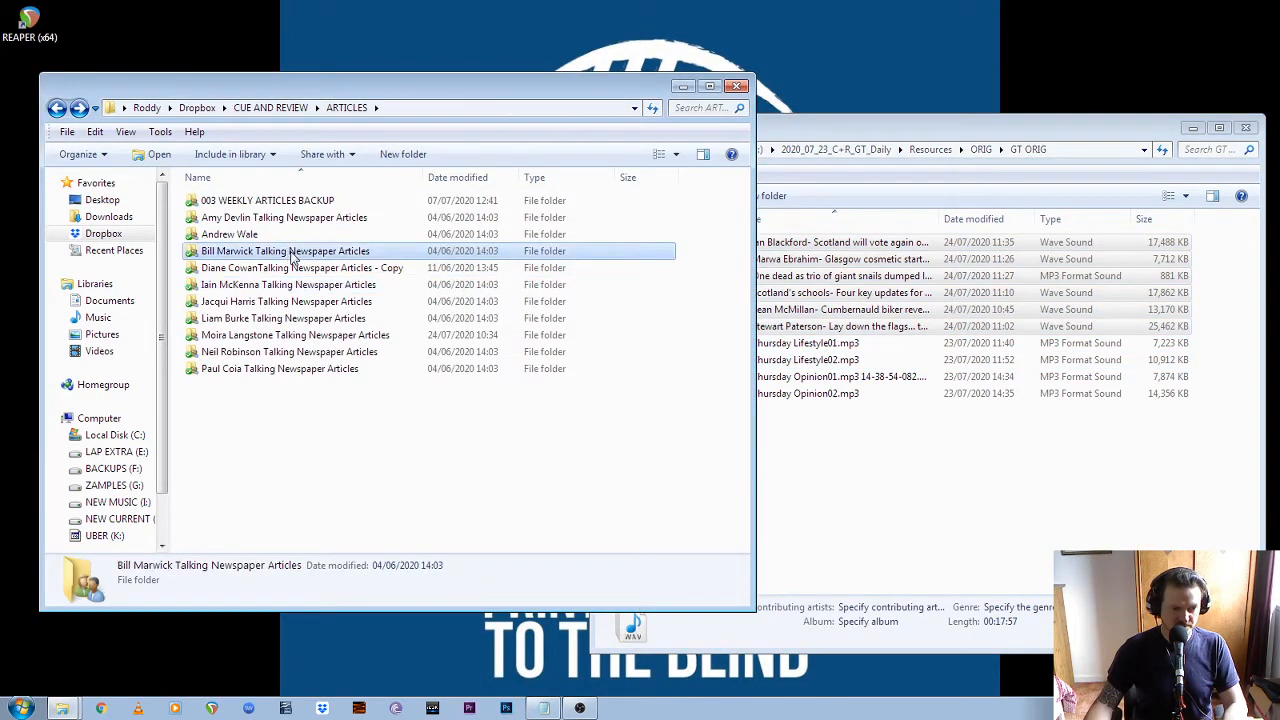
double_click(290, 204)
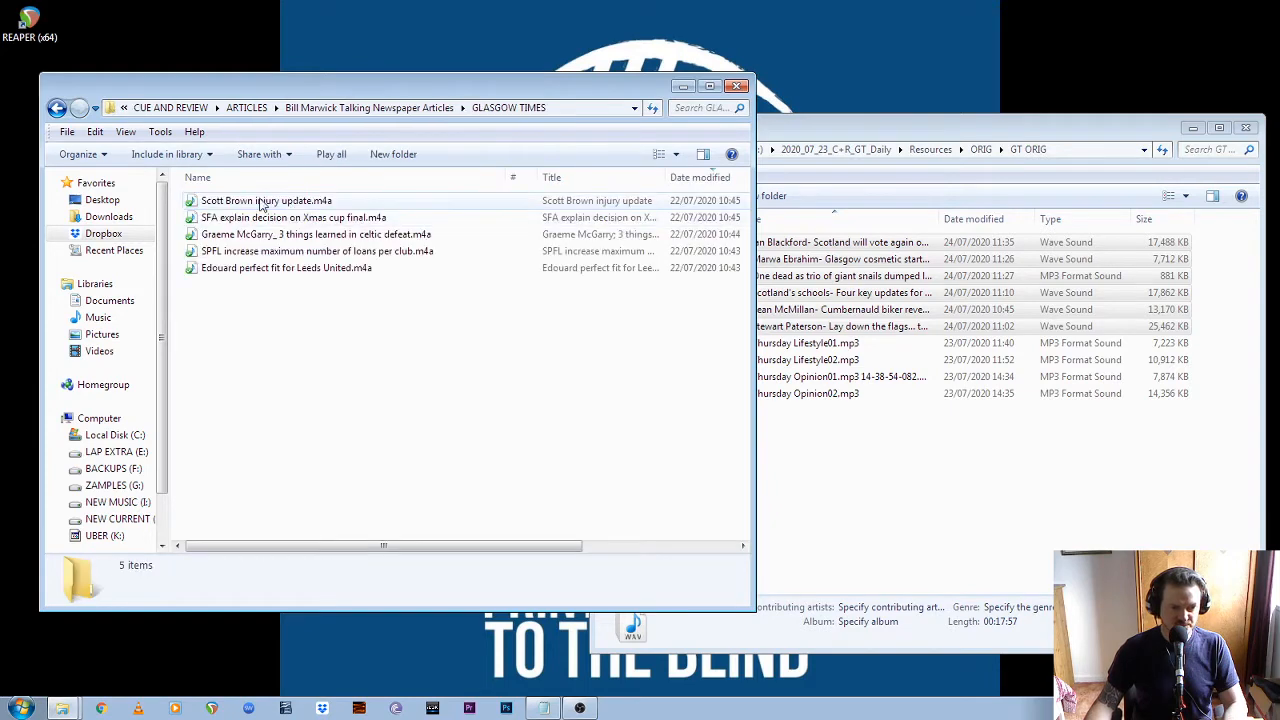
Copy all five football M4A recordings from this GLASGOW TIMES folder into GT ORIG
left_click(292, 203)
left_click(290, 270, "shift")
left_click(866, 435)
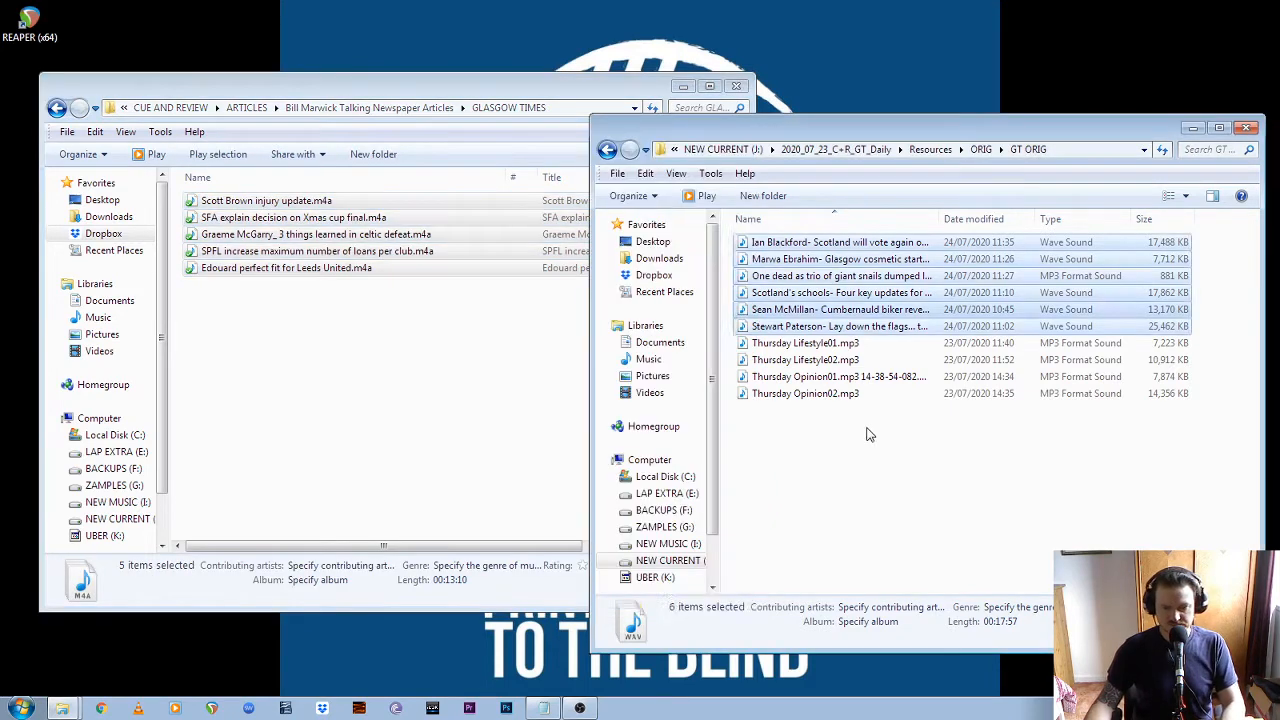
key("ctrl+v")
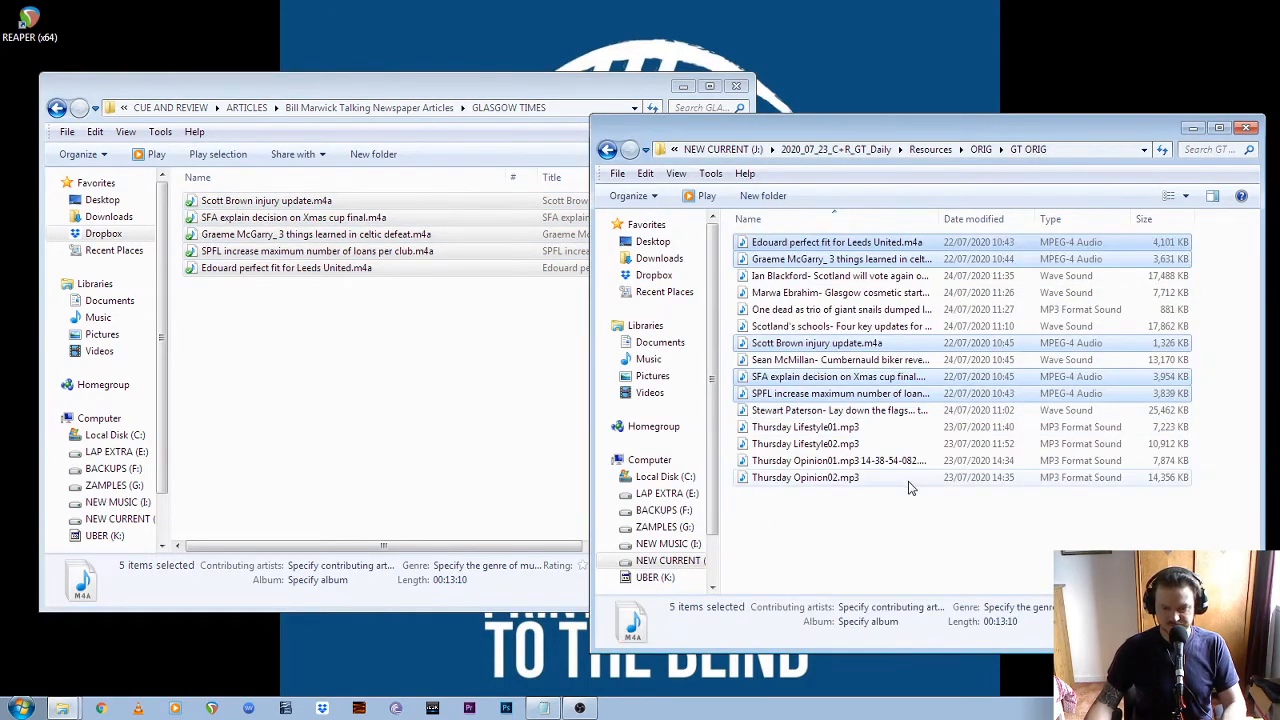
Widen the Name column in GT ORIG and rename the Thursday Opinion01 file with the extra time suffix as Thursday Opinion01.mp3
double_click(946, 219)
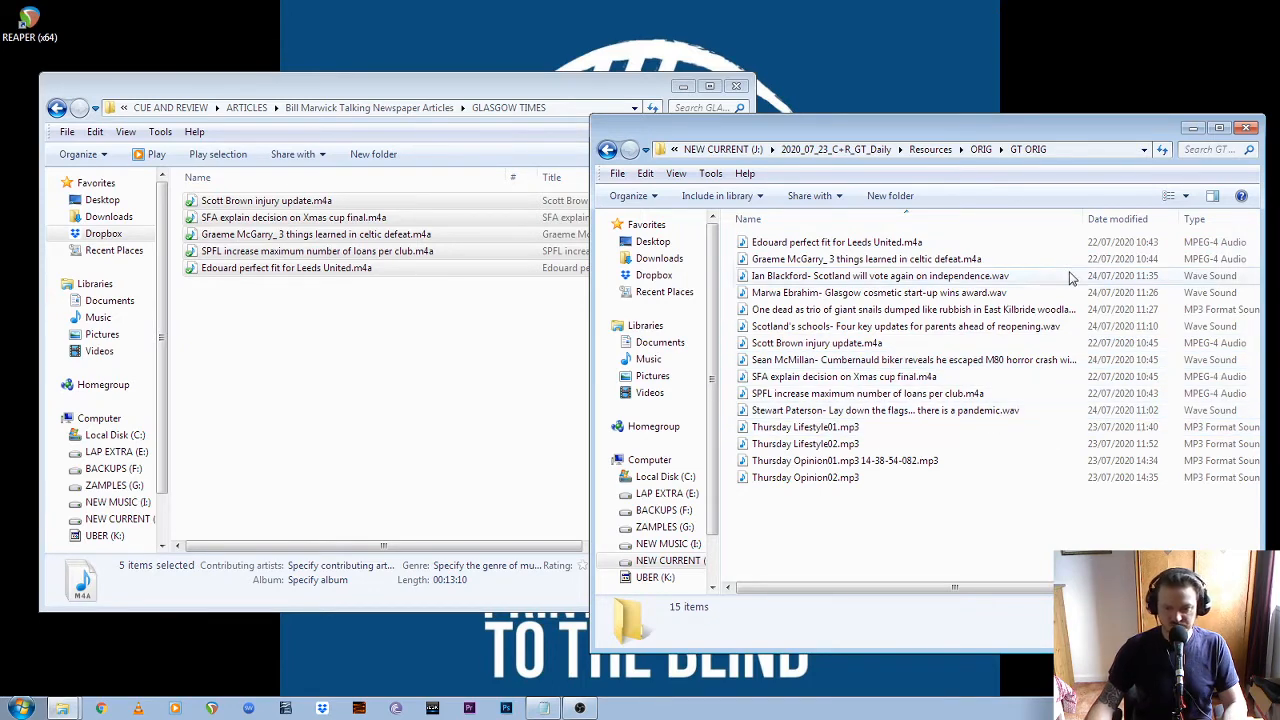
left_click(895, 462)
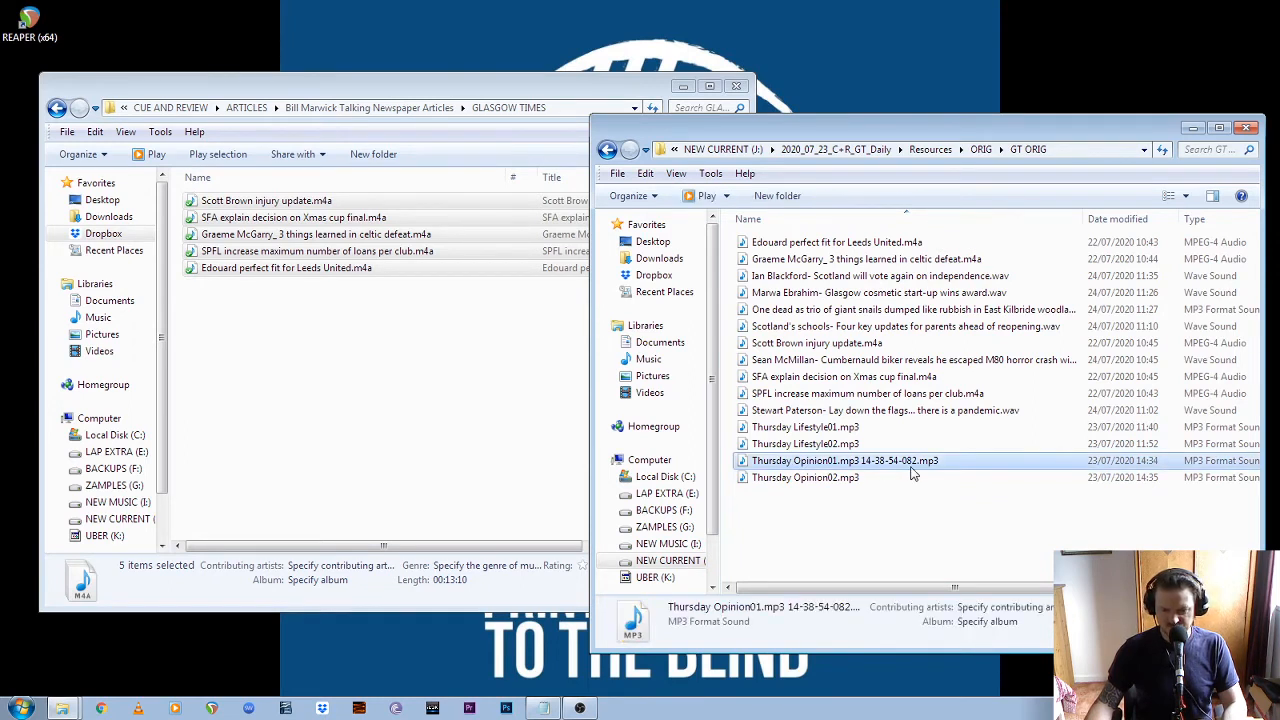
left_click(910, 466)
left_click(910, 466)
key("BackSpace")
key("BackSpace")
key("BackSpace")
key("BackSpace")
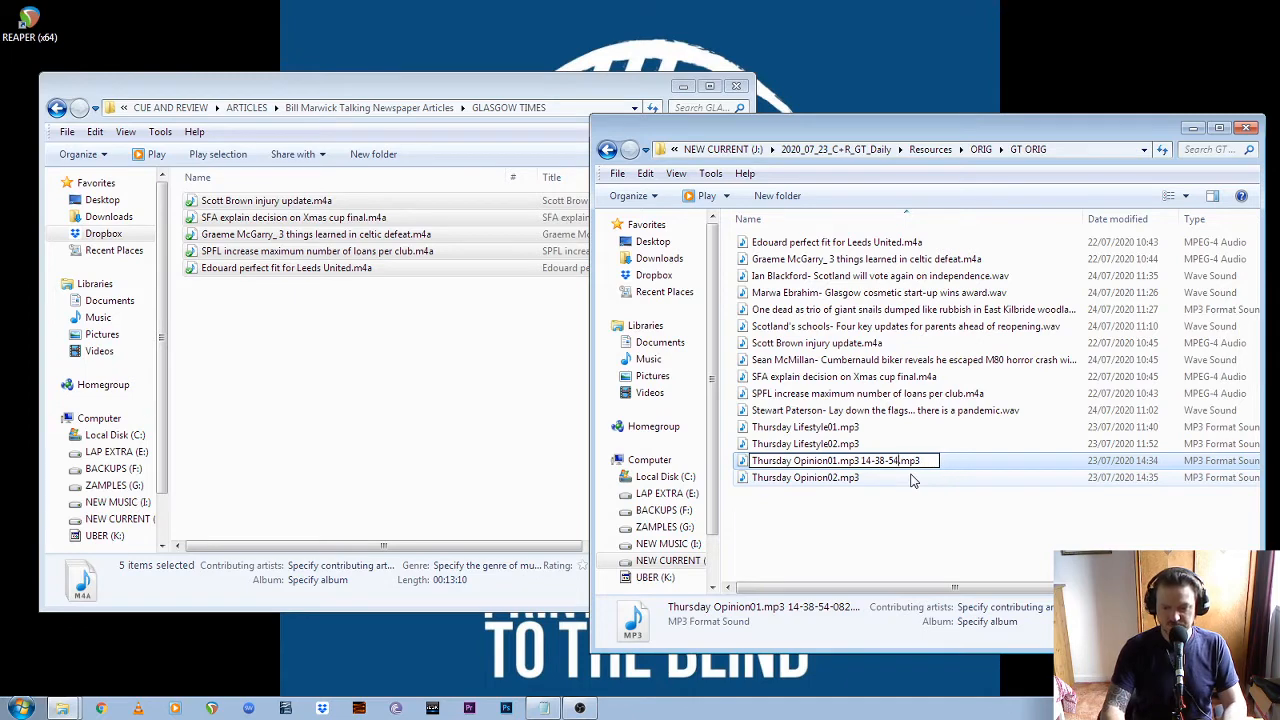
key("BackSpace")
key("BackSpace")
key("BackSpace")
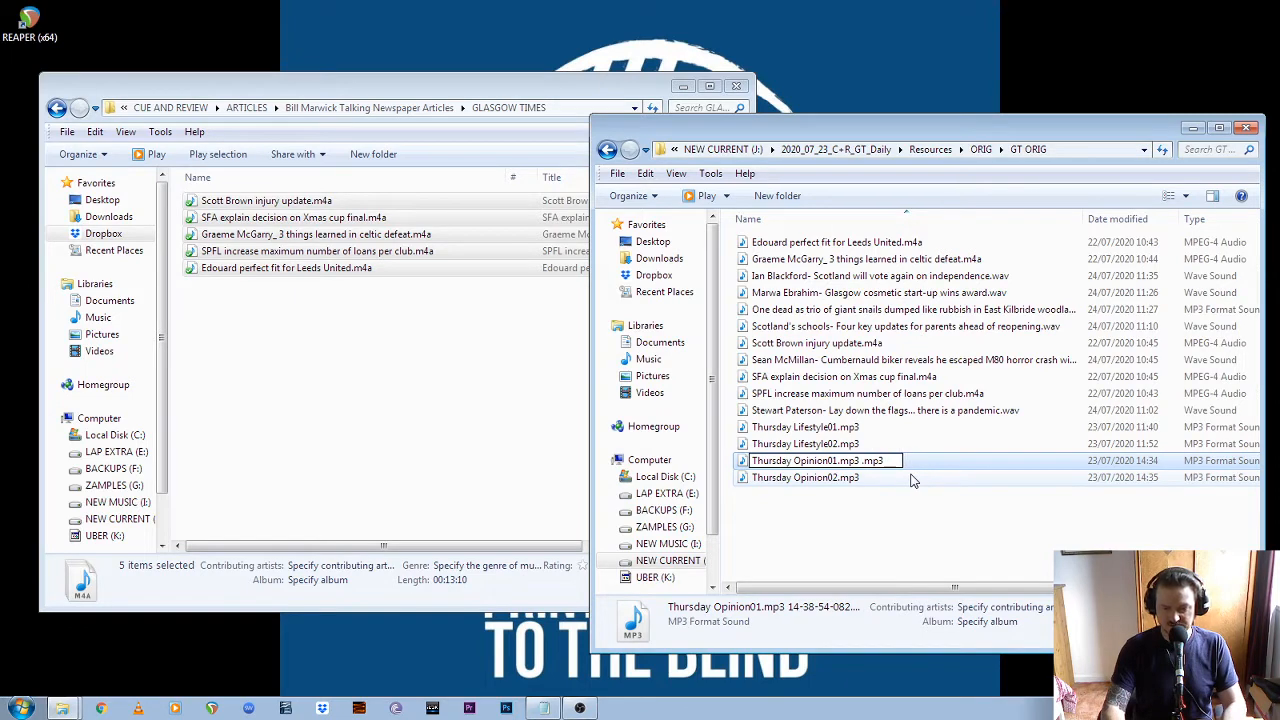
key("BackSpace")
key("BackSpace")
key("BackSpace")
key("BackSpace")
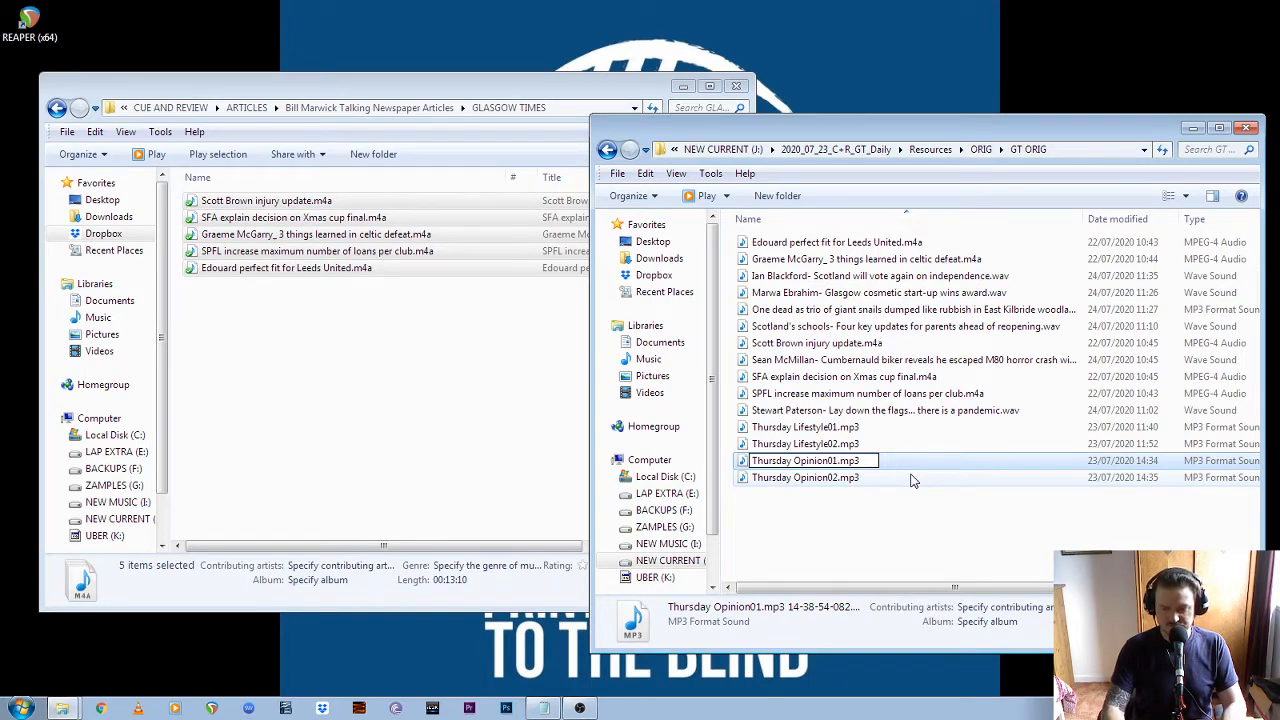
key("Return")
left_click(835, 525)
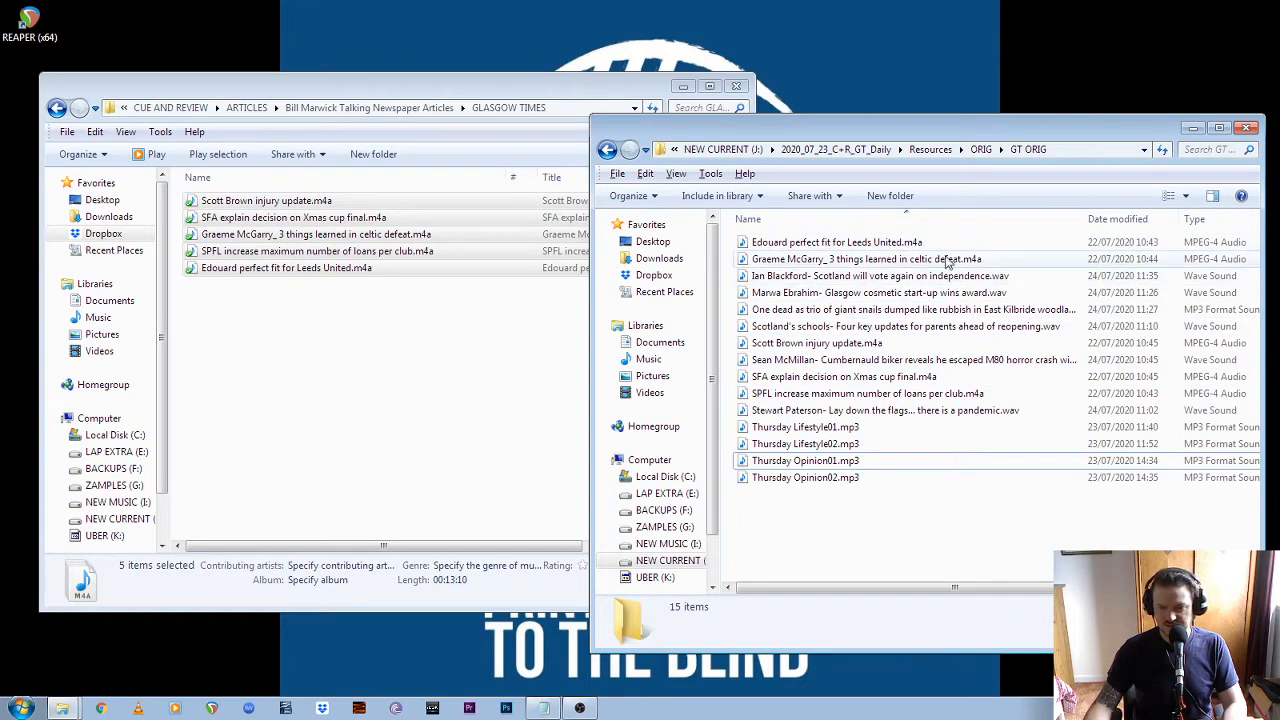
Examine the full names and file types of the article recordings gathered in GT ORIG
left_click(870, 247)
left_click(908, 262)
left_click(963, 279)
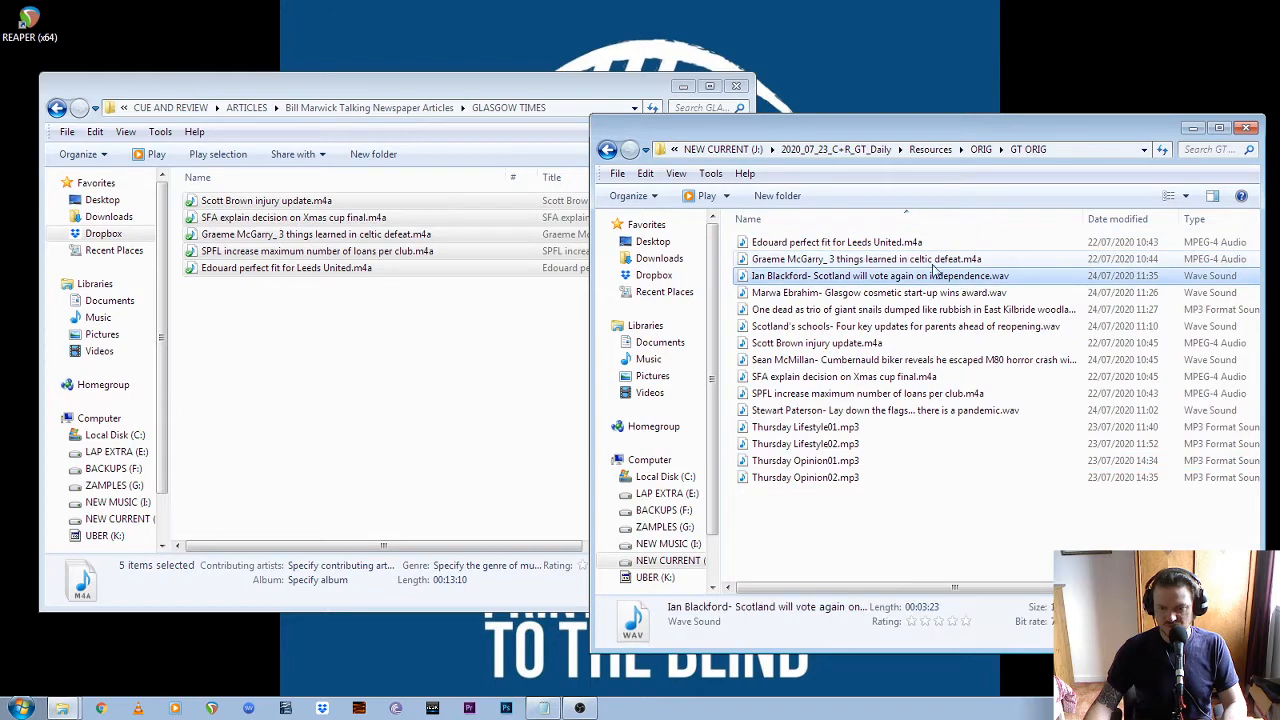
left_click(929, 260)
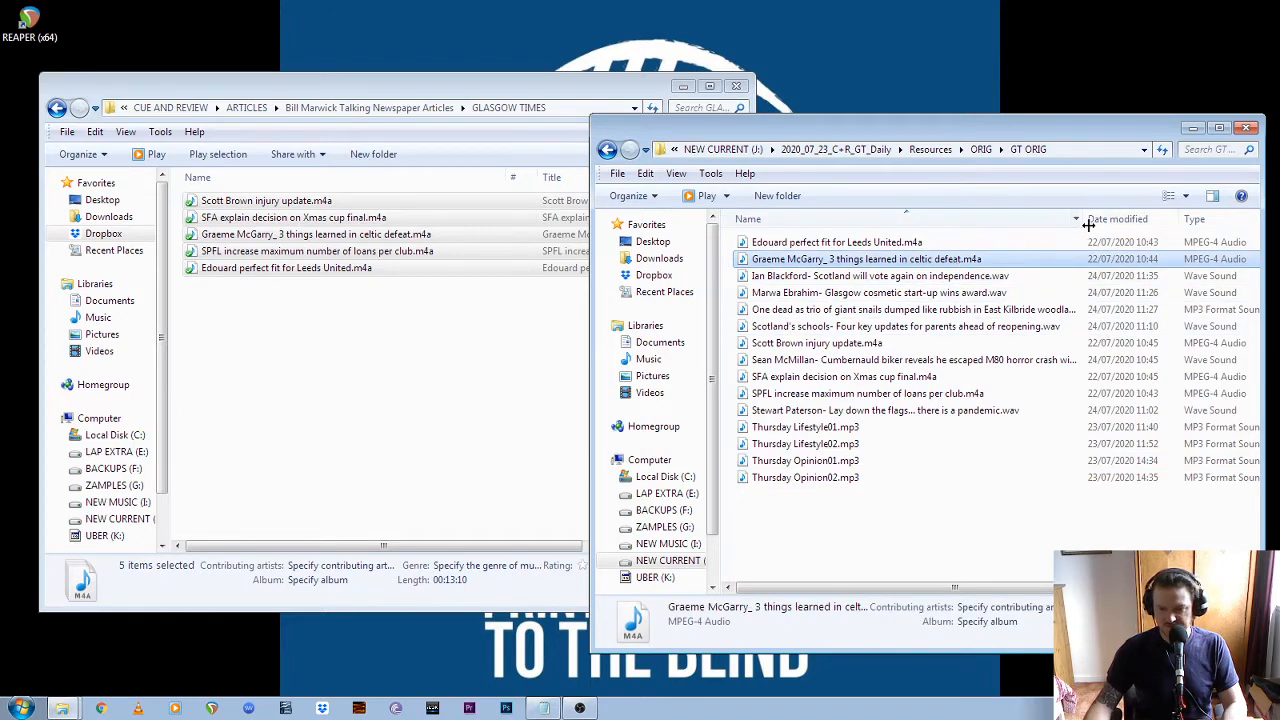
left_click_drag(1083, 219, 1167, 219)
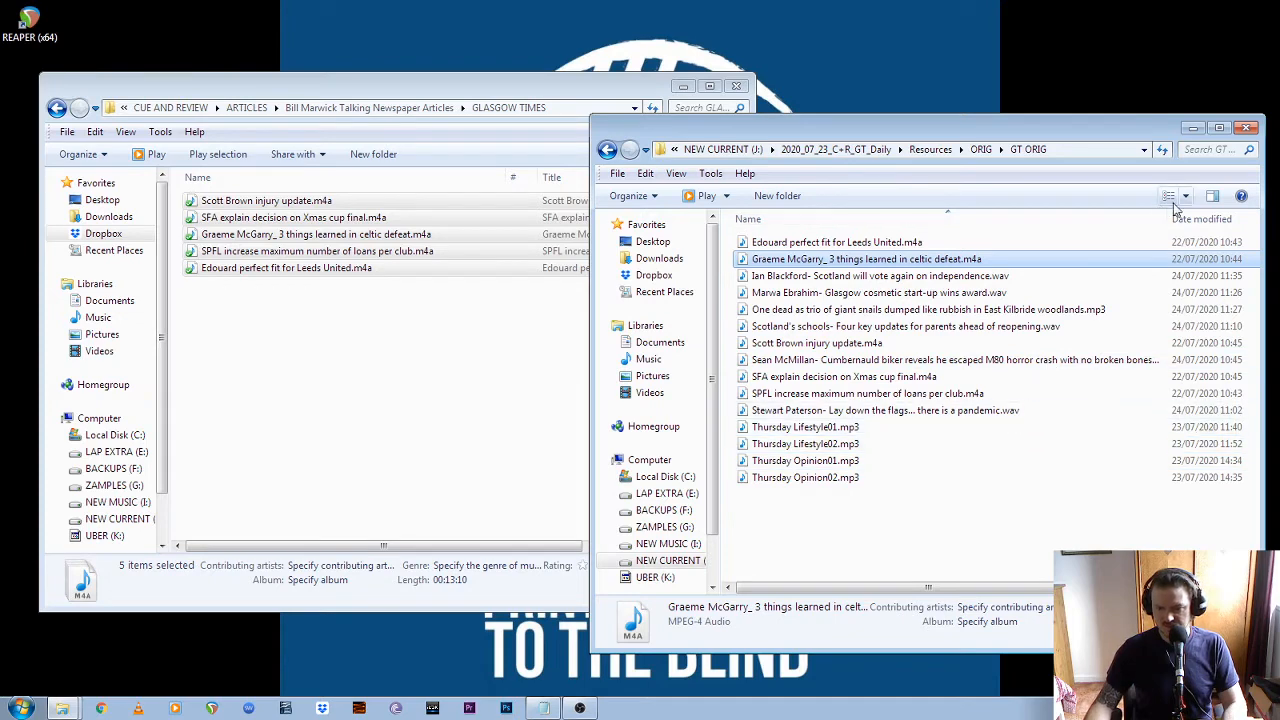
left_click_drag(1167, 219, 1088, 227)
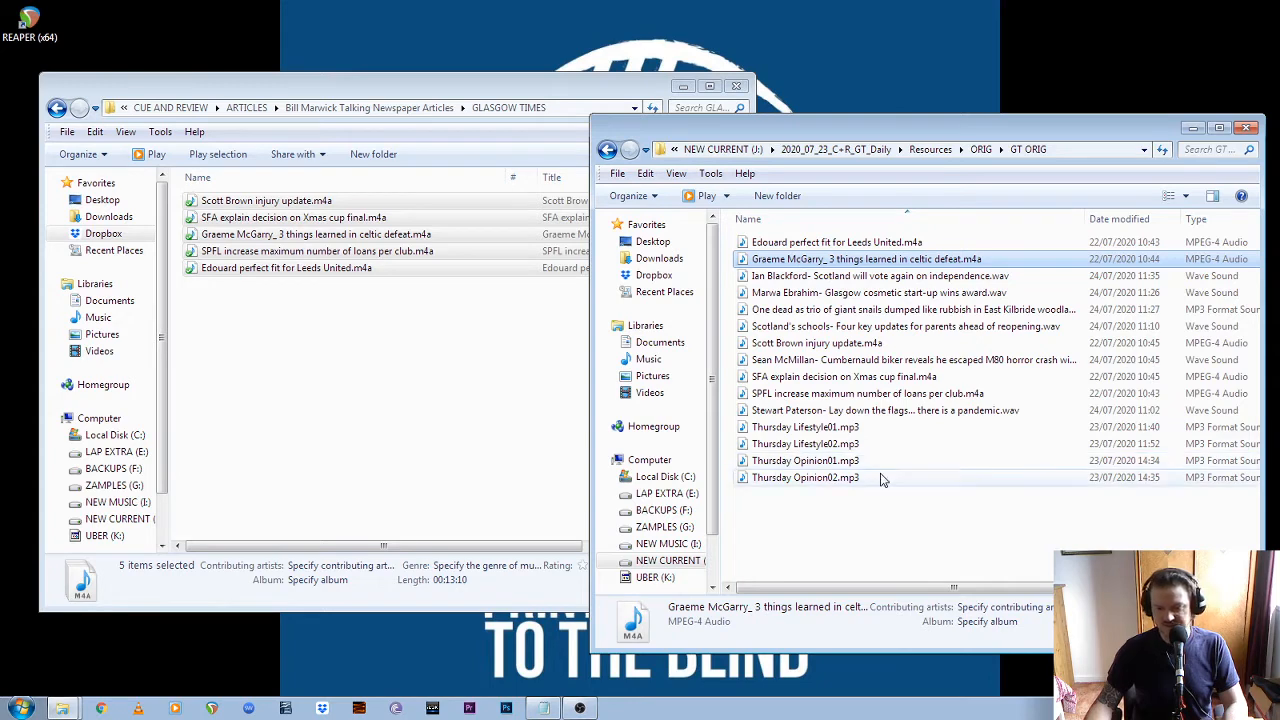
left_click(945, 525)
left_click(839, 482)
left_click(910, 543)
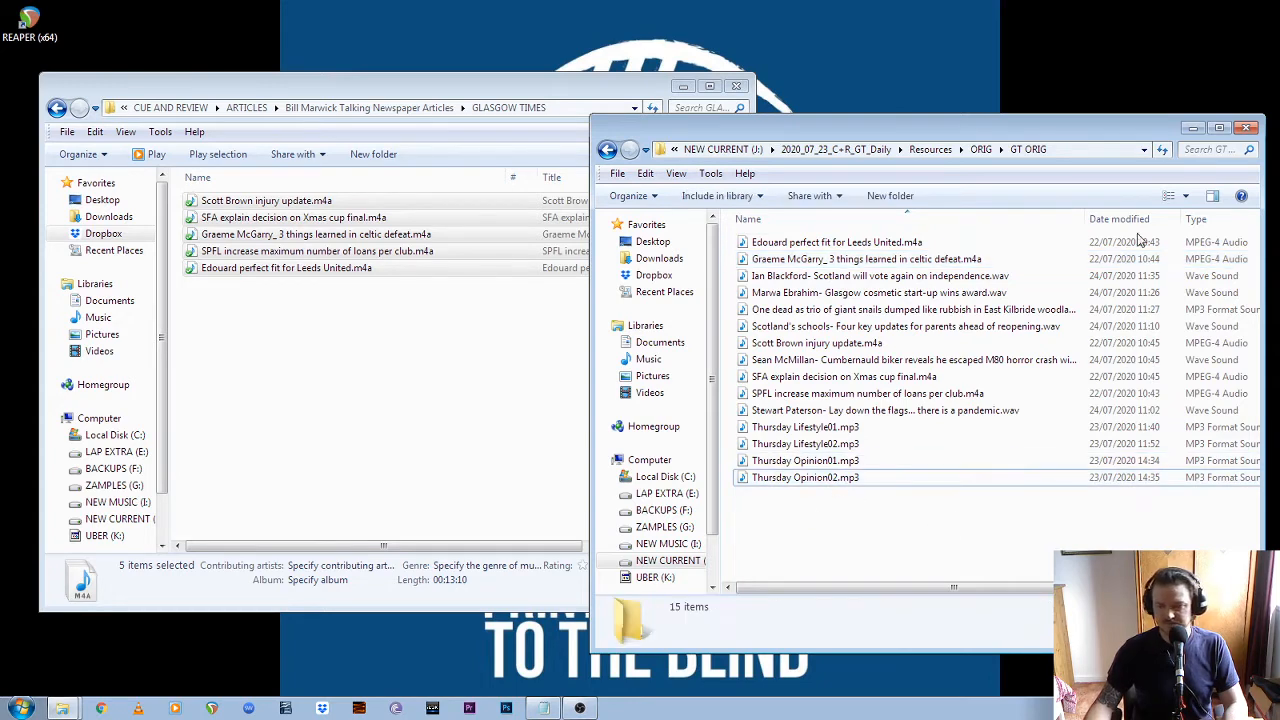
Close the Dropbox GLASGOW TIMES window and move the GT ORIG window to the middle of the desktop
left_click(352, 376)
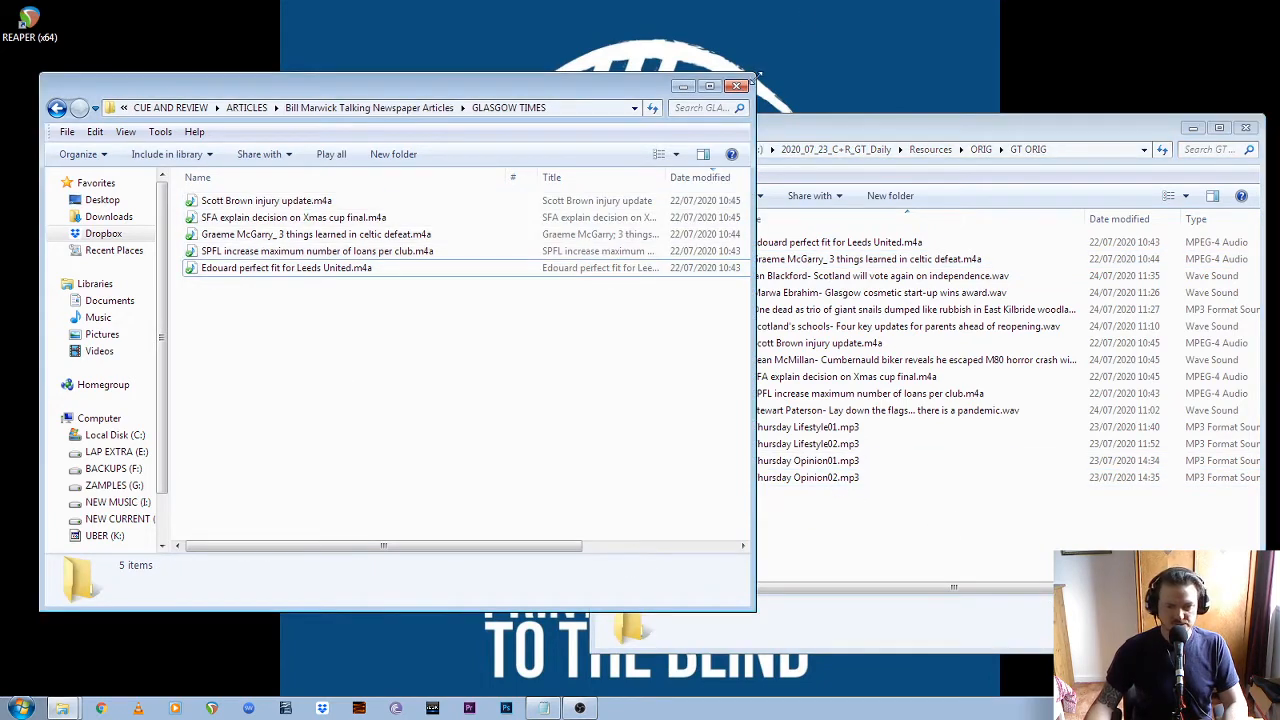
left_click(740, 88)
left_click_drag(928, 131, 540, 105)
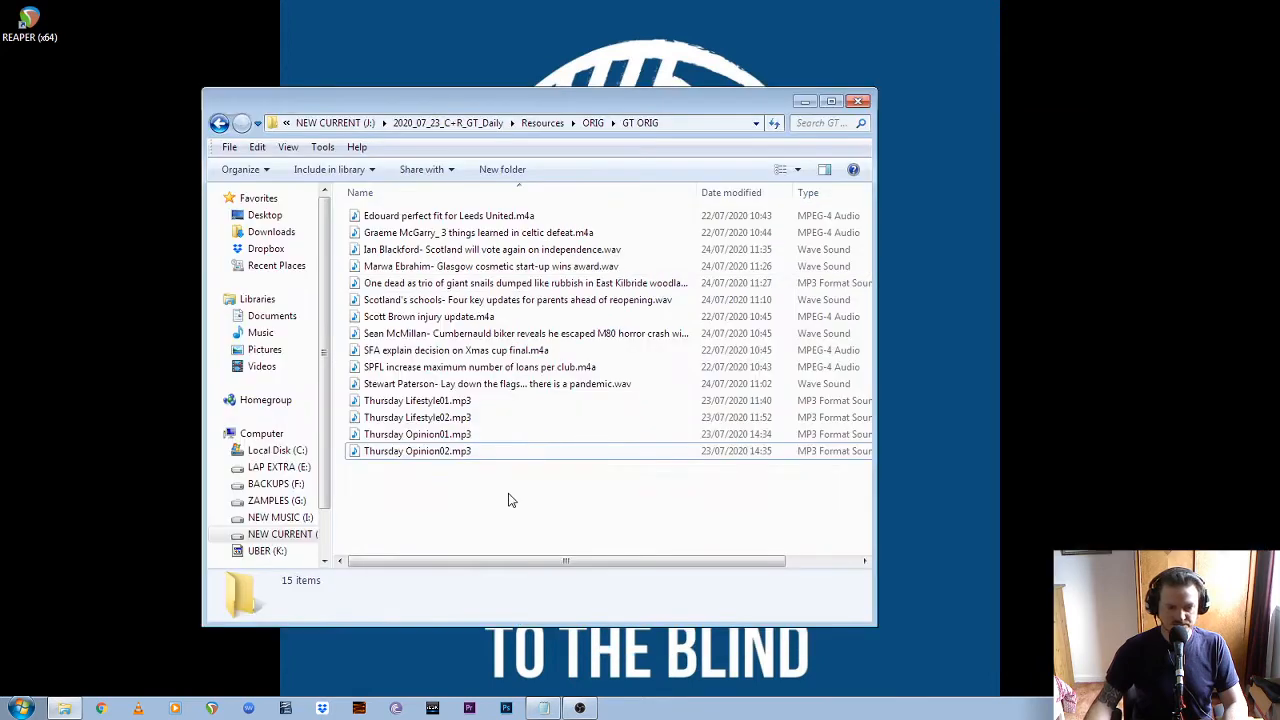
Open the project 15_C+R_Articles.RPP from the 2020_07_23_C+R_GT_Daily folder on NEW CURRENT (J:) in REAPER
key("BackSpace")
left_click(287, 535)
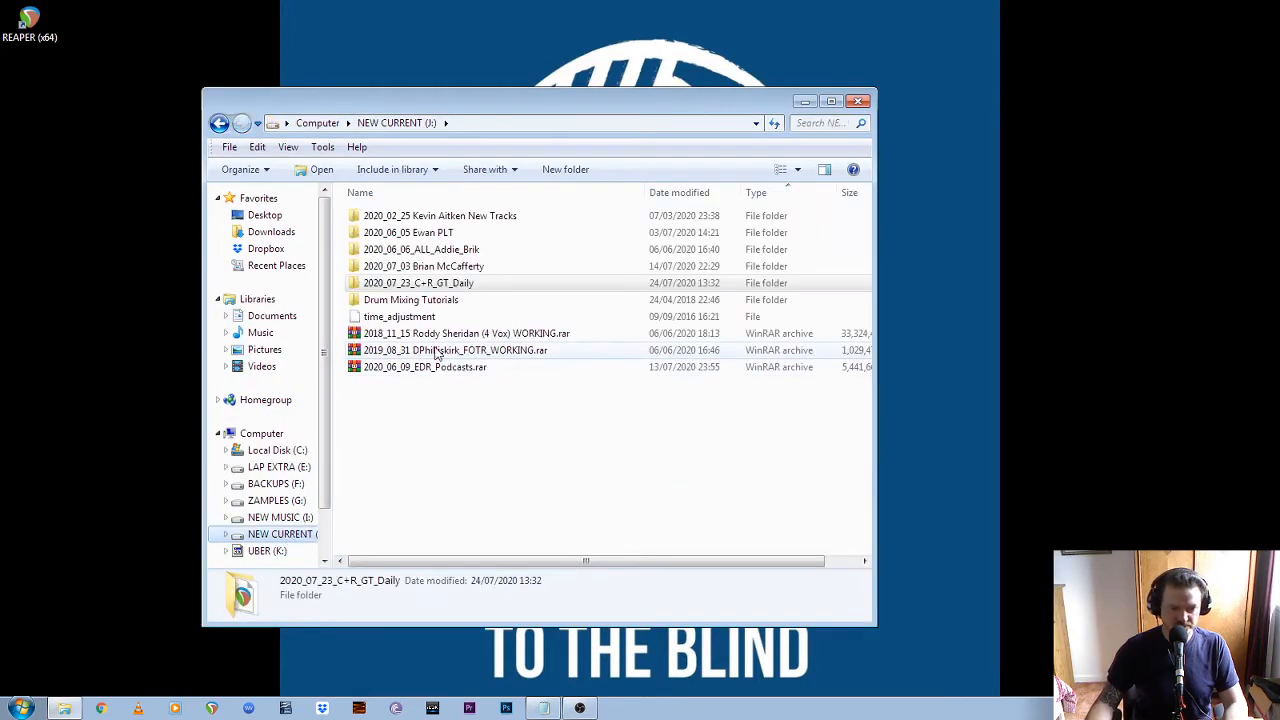
double_click(457, 283)
left_click(403, 255)
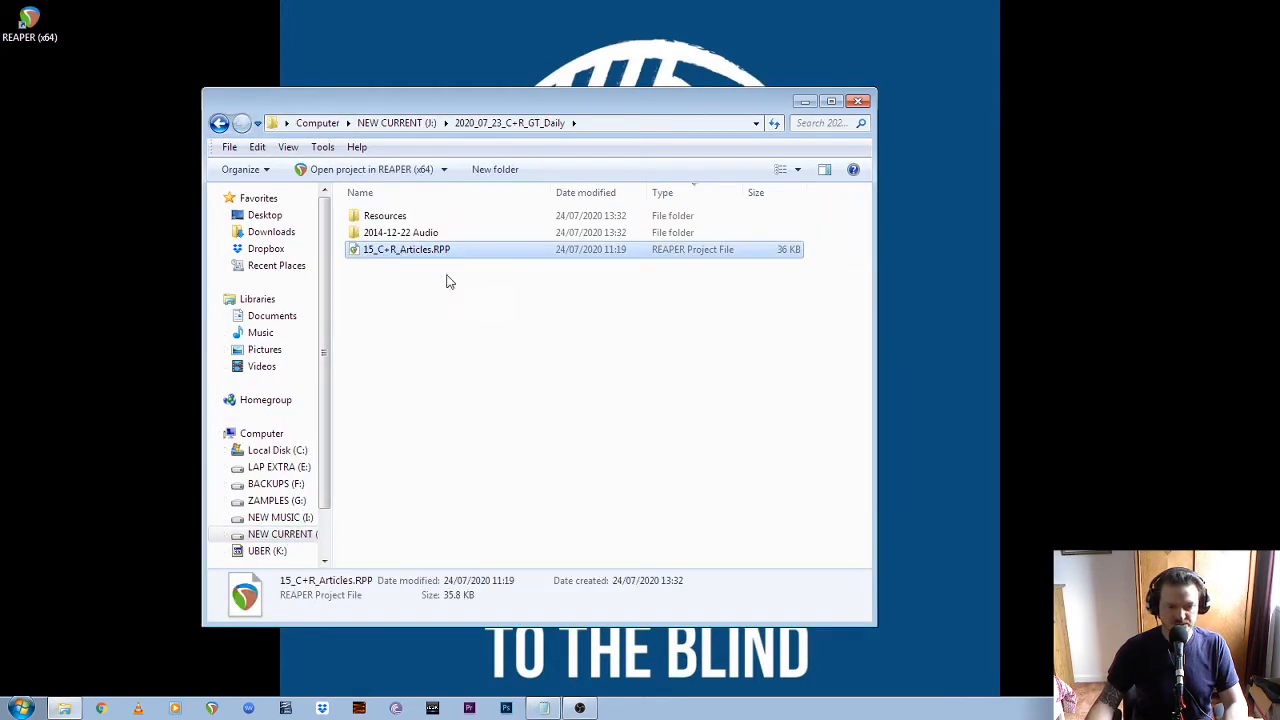
left_click(418, 279)
left_click(418, 253)
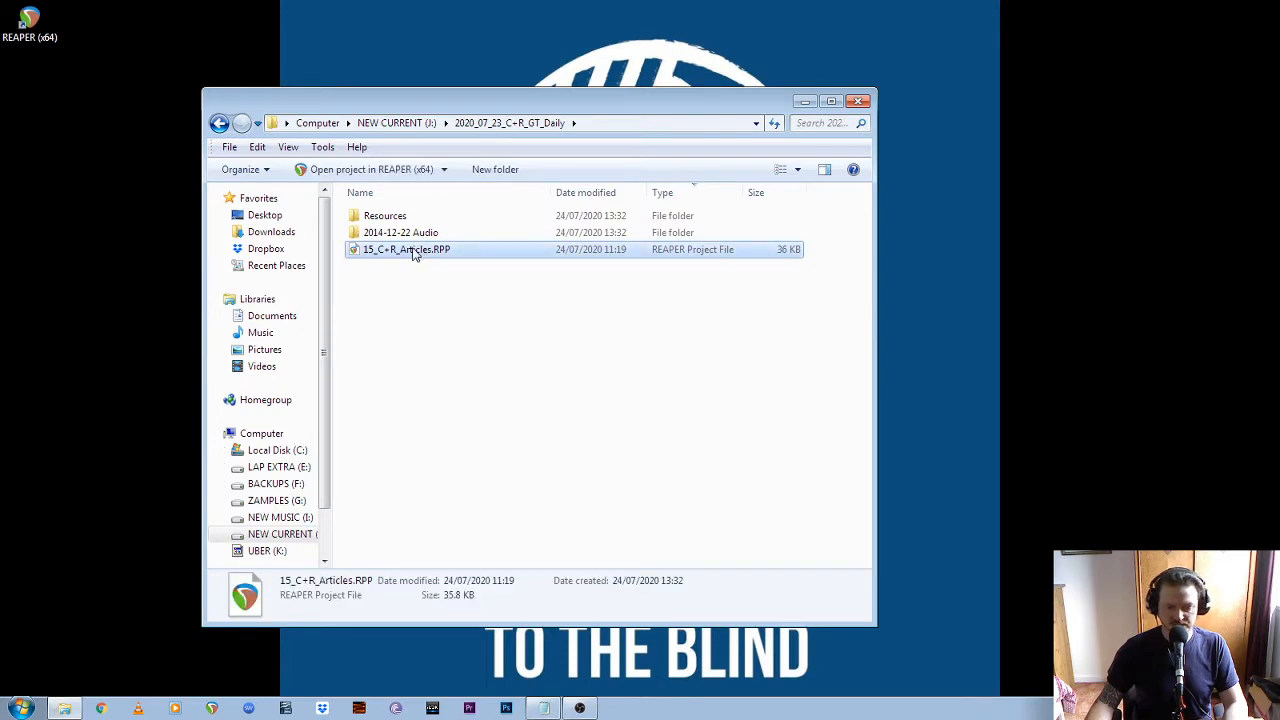
double_click(414, 254)
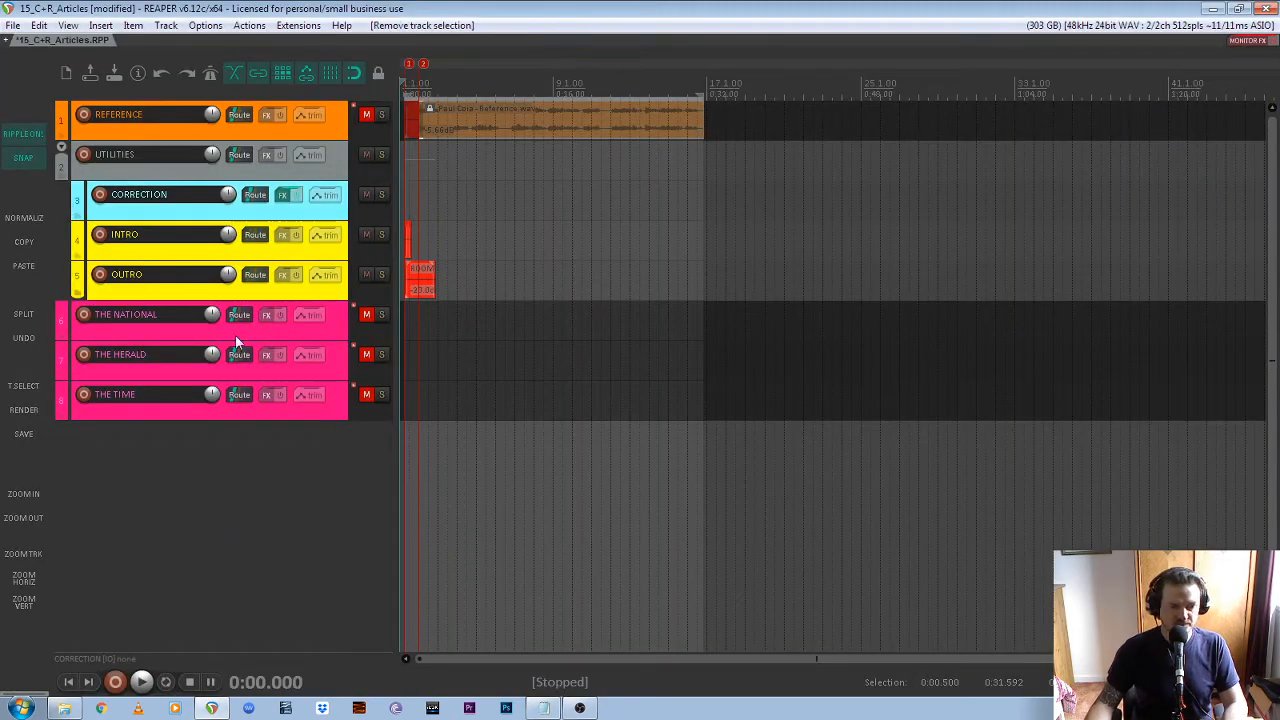
Review the three newspaper tracks THE NATIONAL, THE HERALD and THE TIME in the project template
left_click(340, 330)
left_click(335, 368)
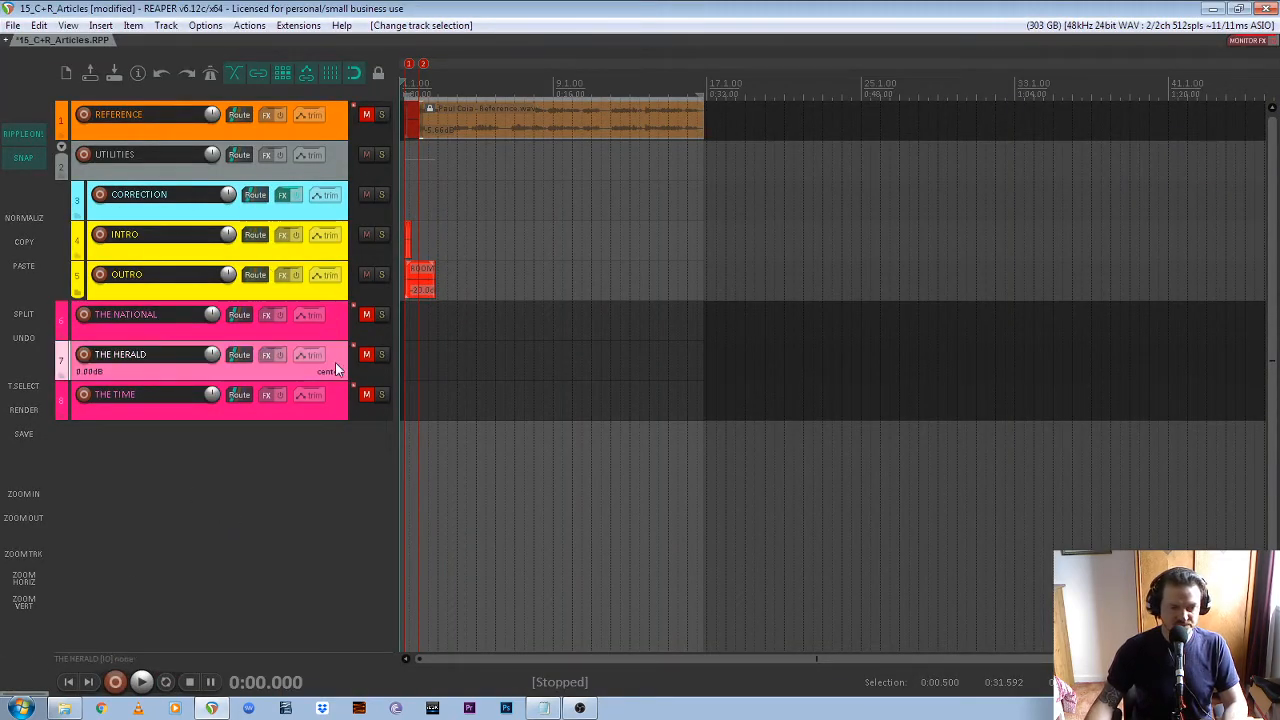
left_click(336, 401)
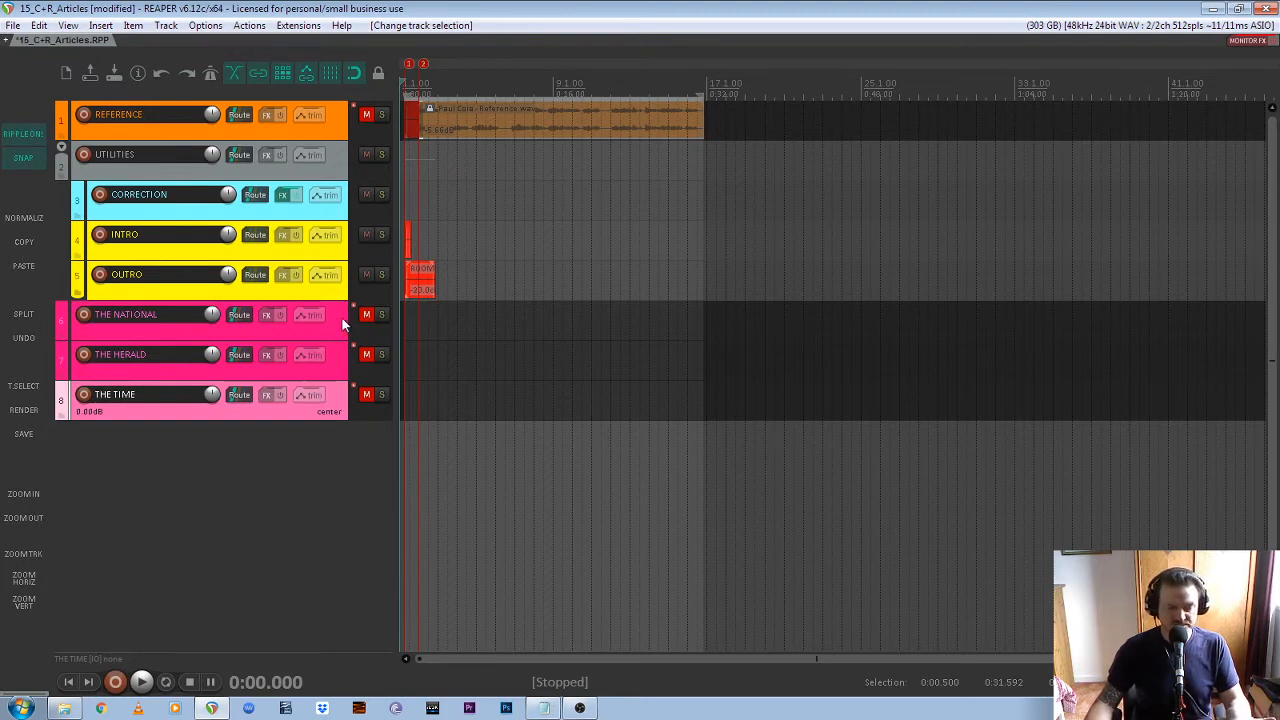
left_click(340, 324)
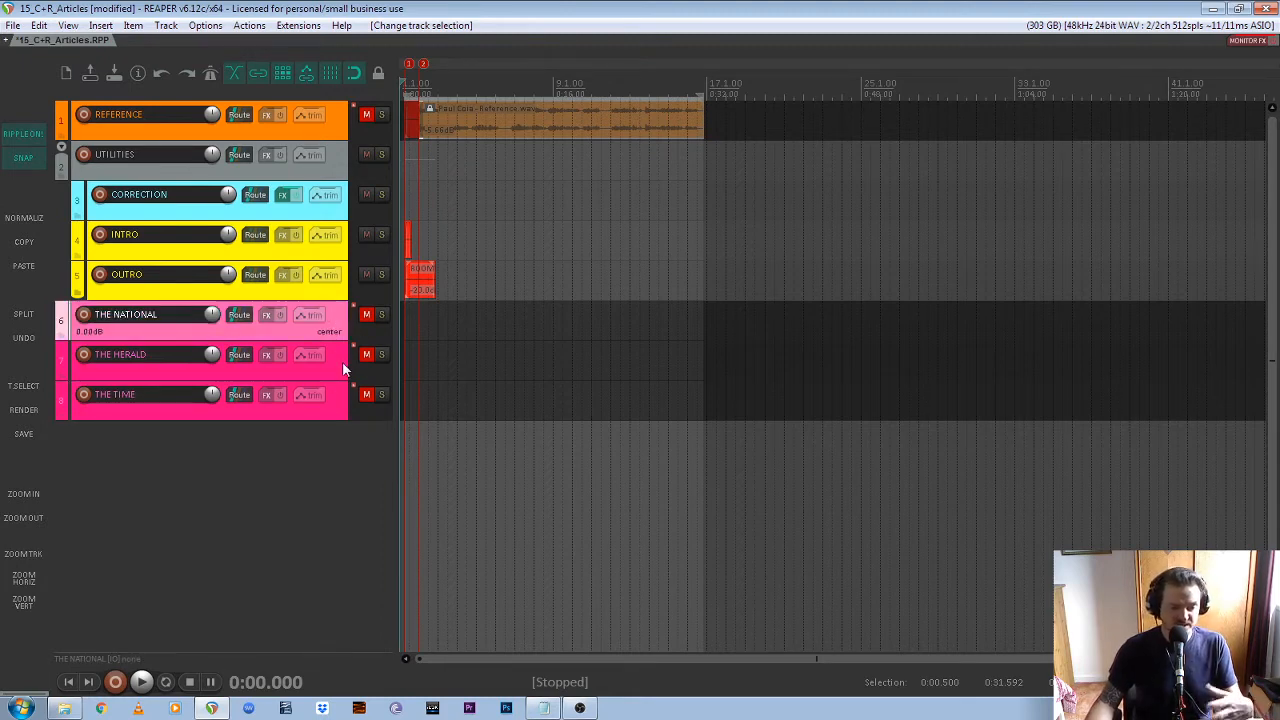
left_click(339, 363)
left_click(330, 408)
left_click(331, 332)
left_click(333, 370)
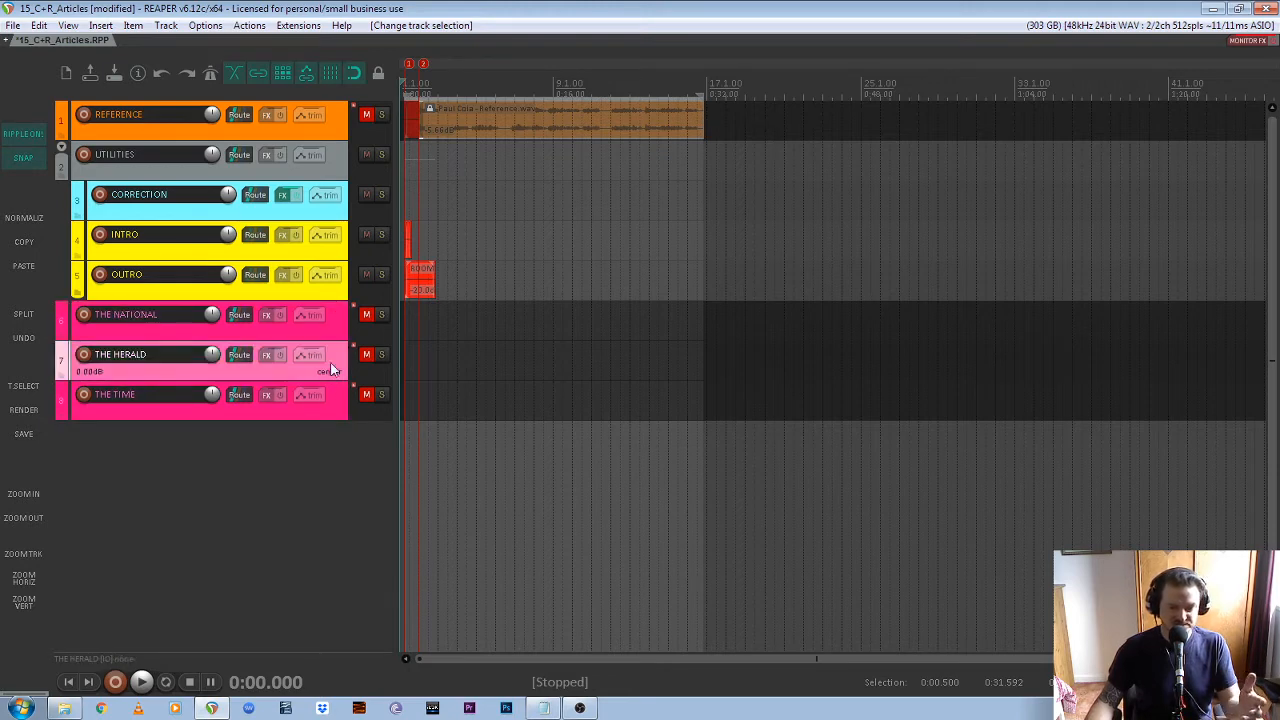
left_click(333, 414)
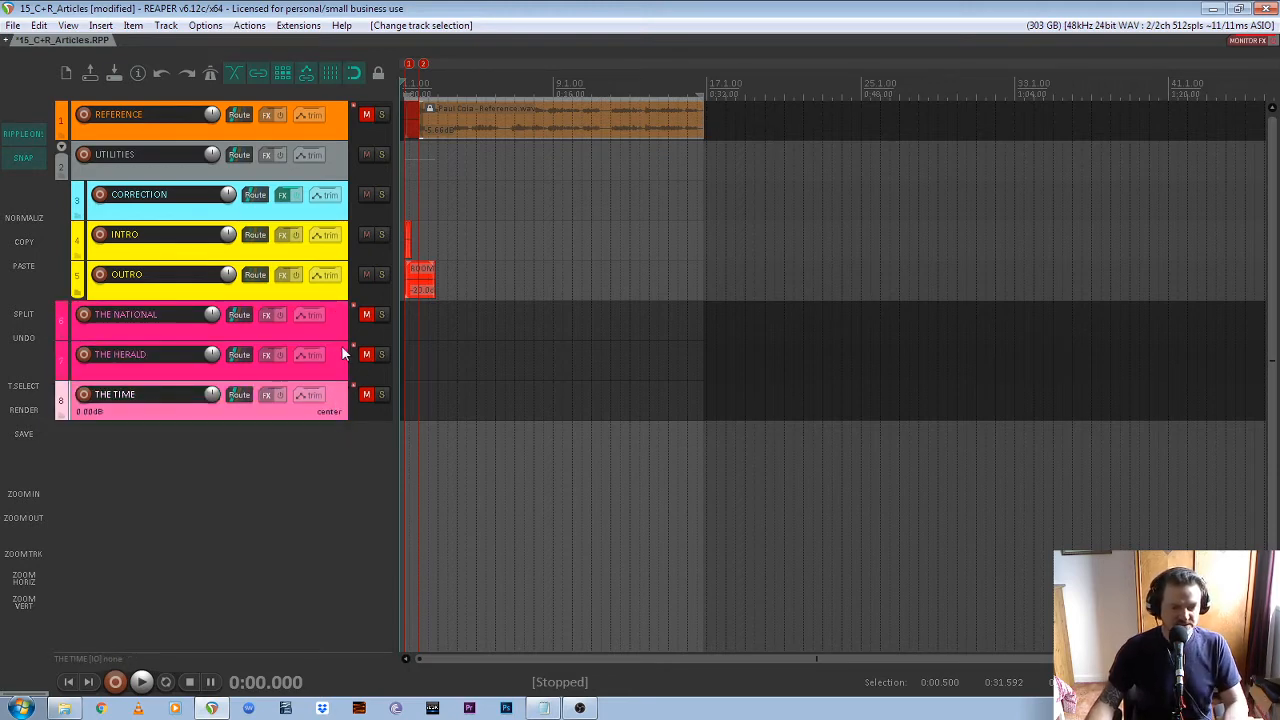
Delete the THE NATIONAL and THE HERALD tracks, keeping THE TIME as the only newspaper track
left_click(332, 374)
left_click(342, 324)
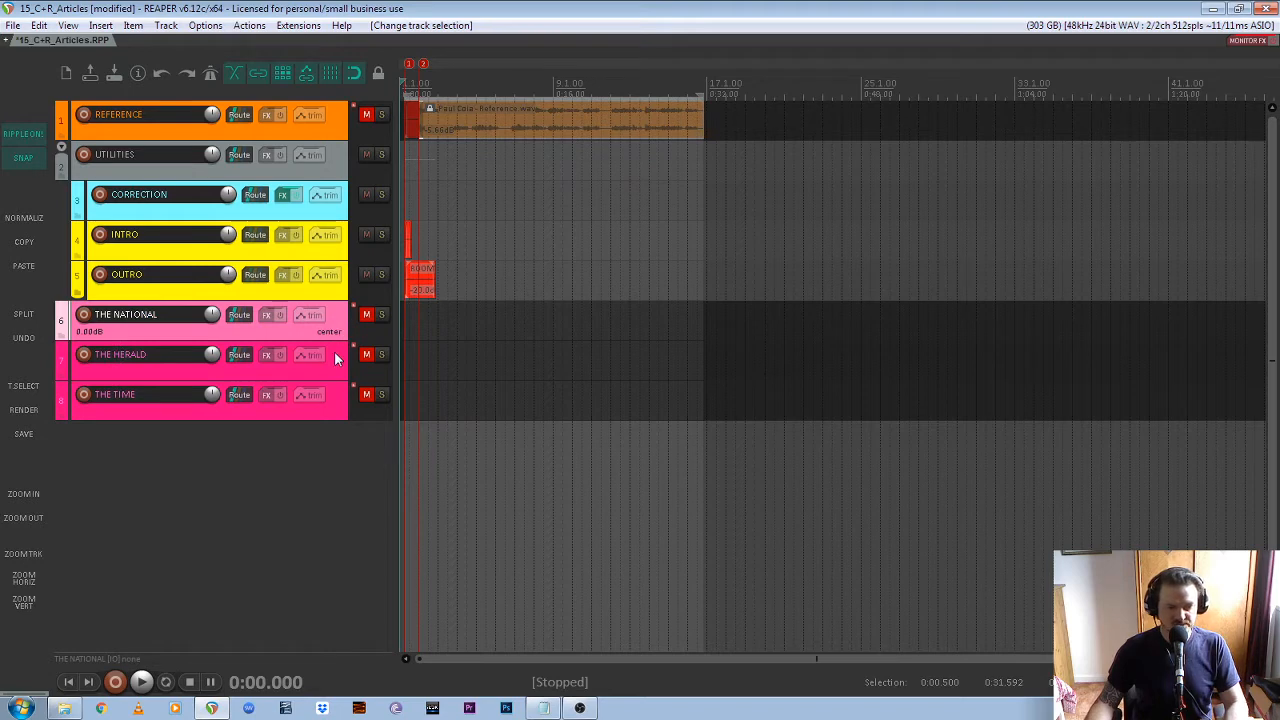
left_click(341, 366)
left_click(338, 329)
left_click(334, 373, "ctrl")
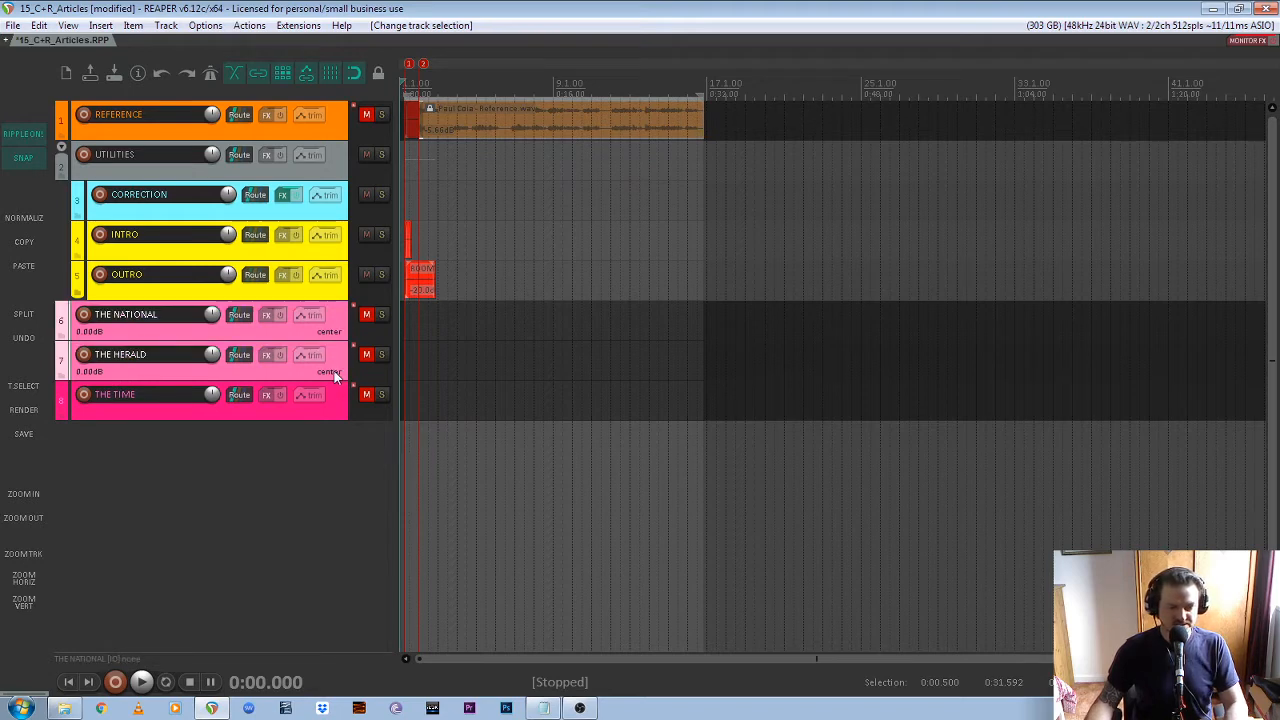
key("Delete")
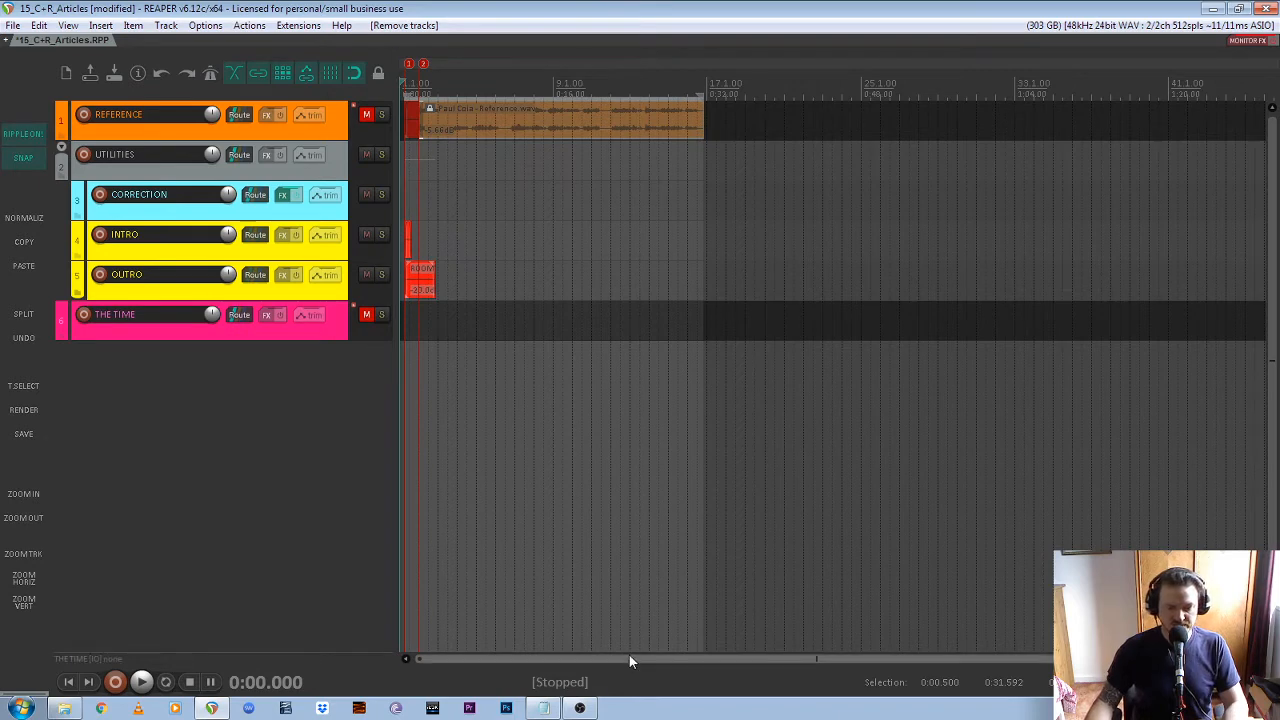
Place the edit cursor on marker 2 at 0:02.000, where the reference recording starts
scroll(411, 334, "up", 8)
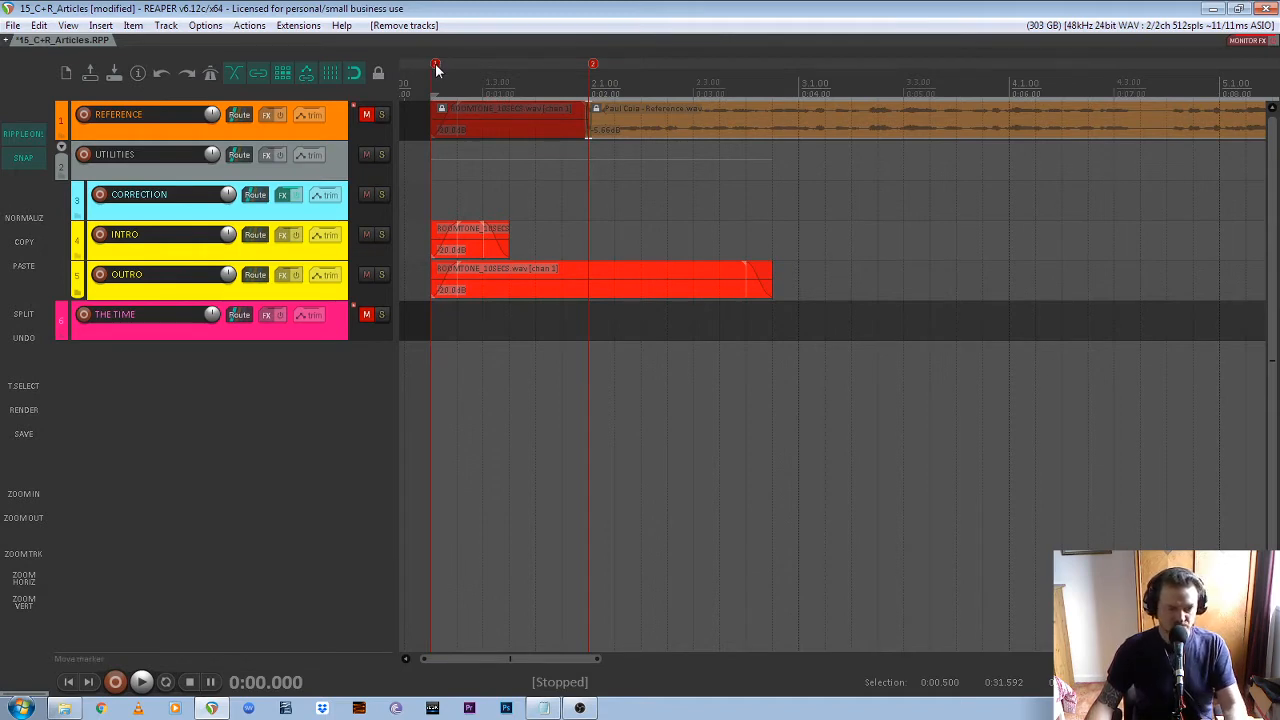
left_click(436, 68)
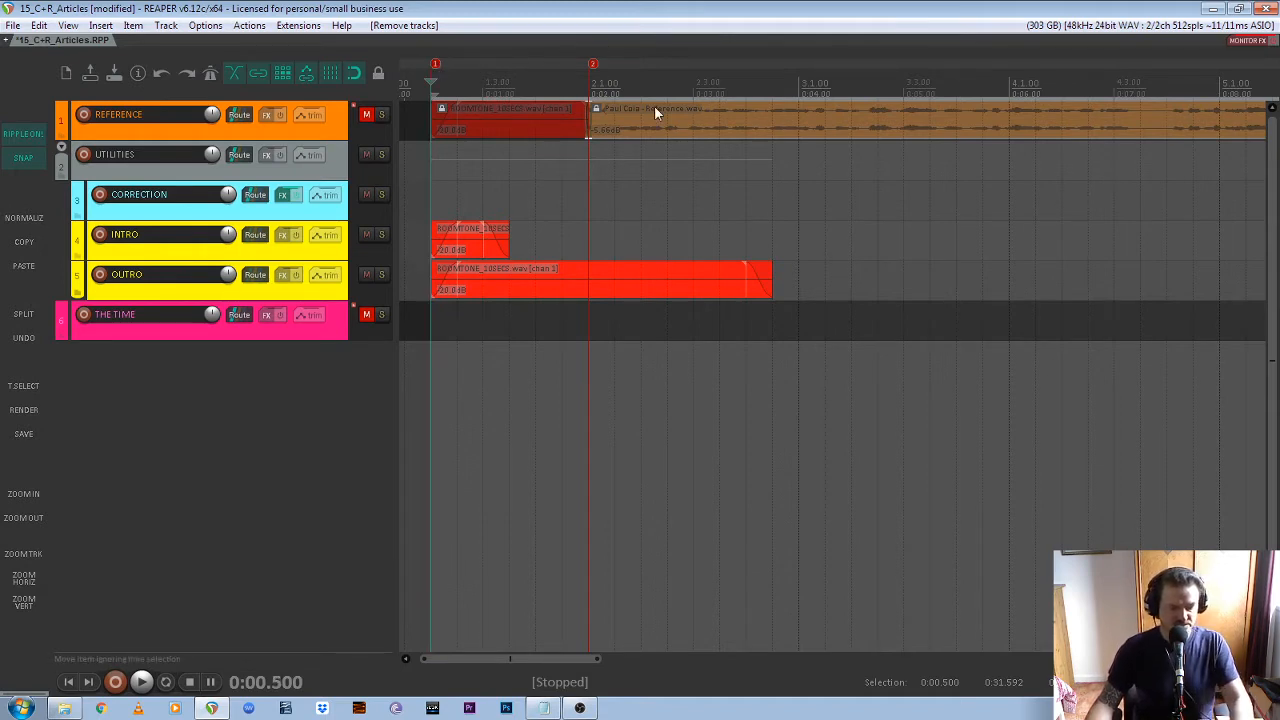
key("2")
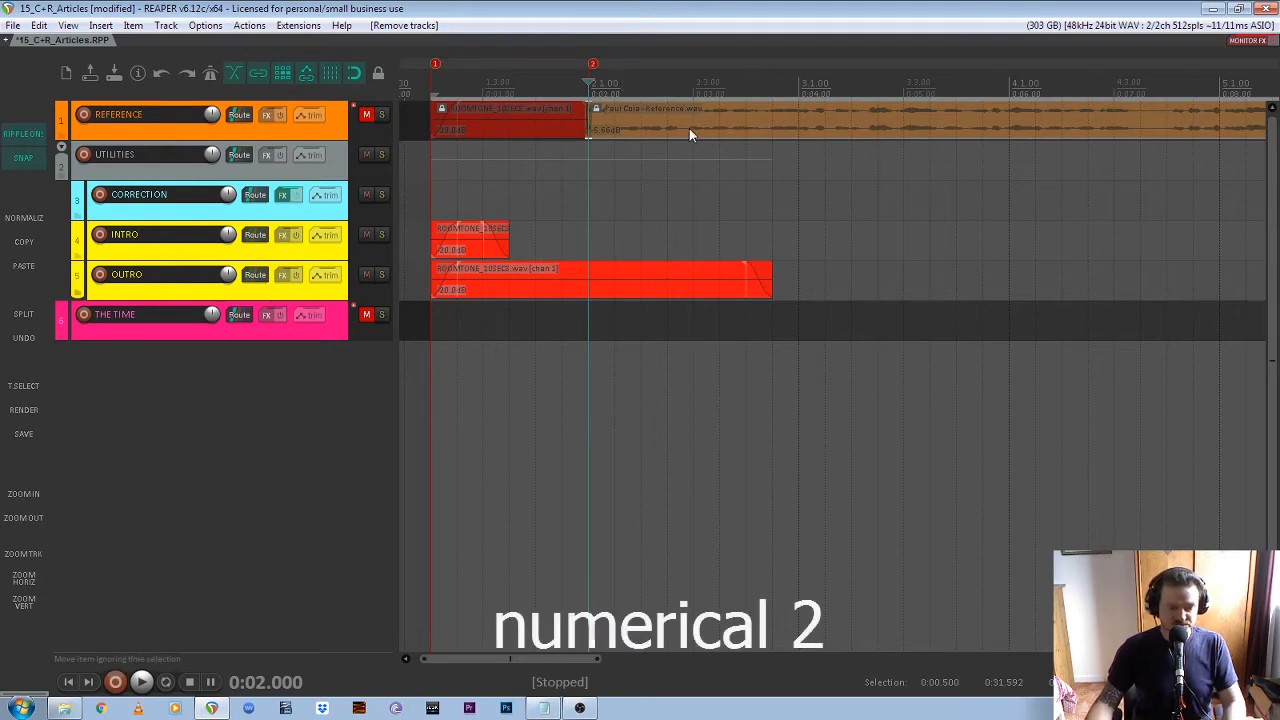
left_click(668, 82)
left_click(602, 84)
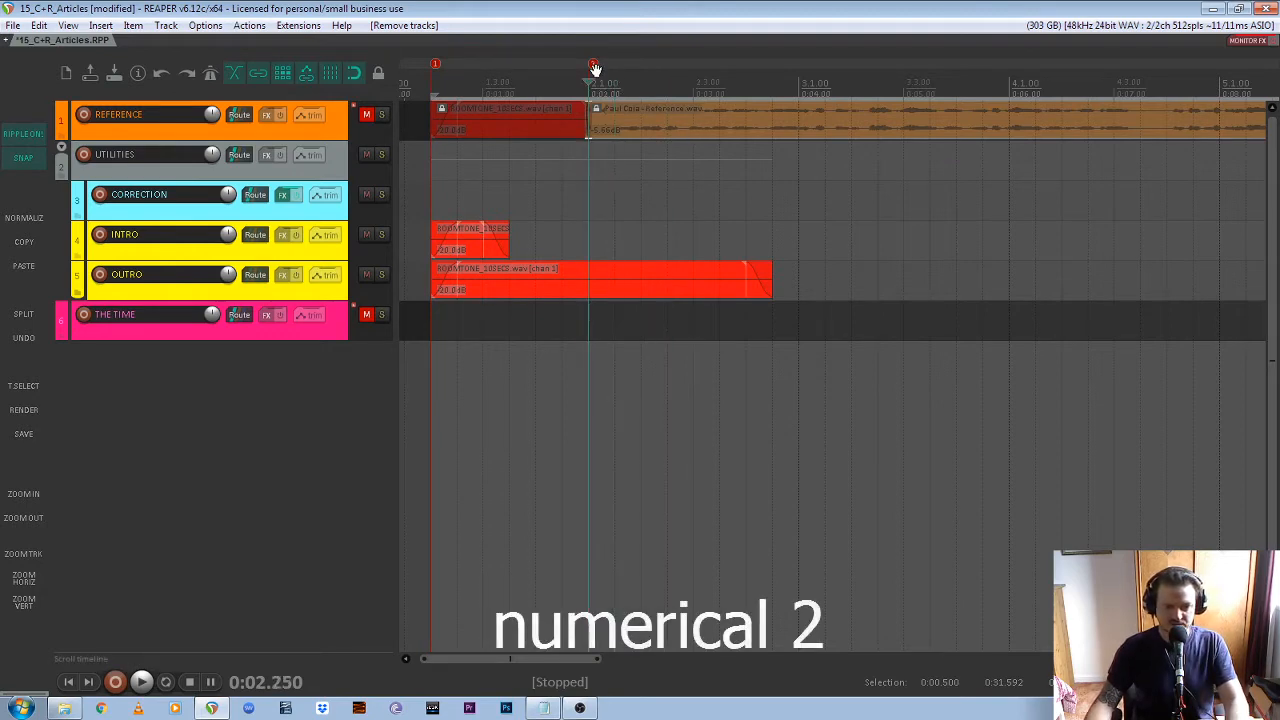
left_click(593, 65)
Select the THE TIME track and switch the docked toolbar to the set that includes INSERT, END PASTE and HEAL
left_click(334, 328)
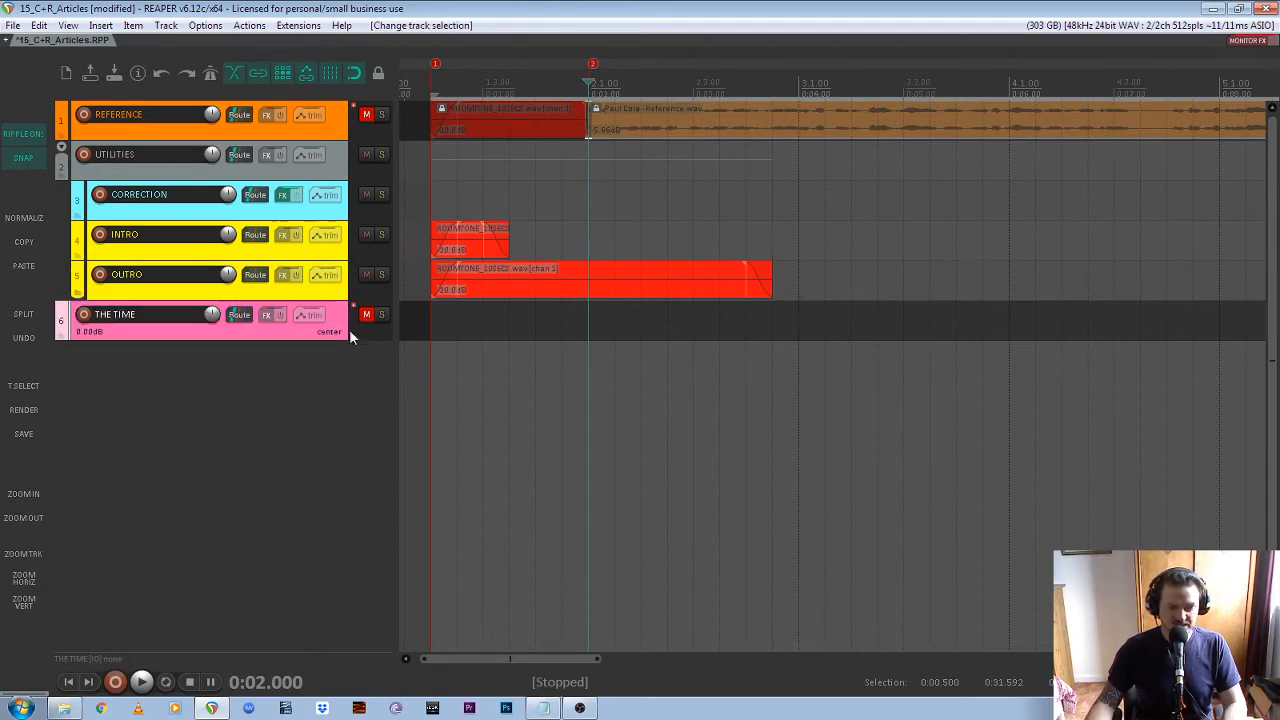
right_click(24, 637)
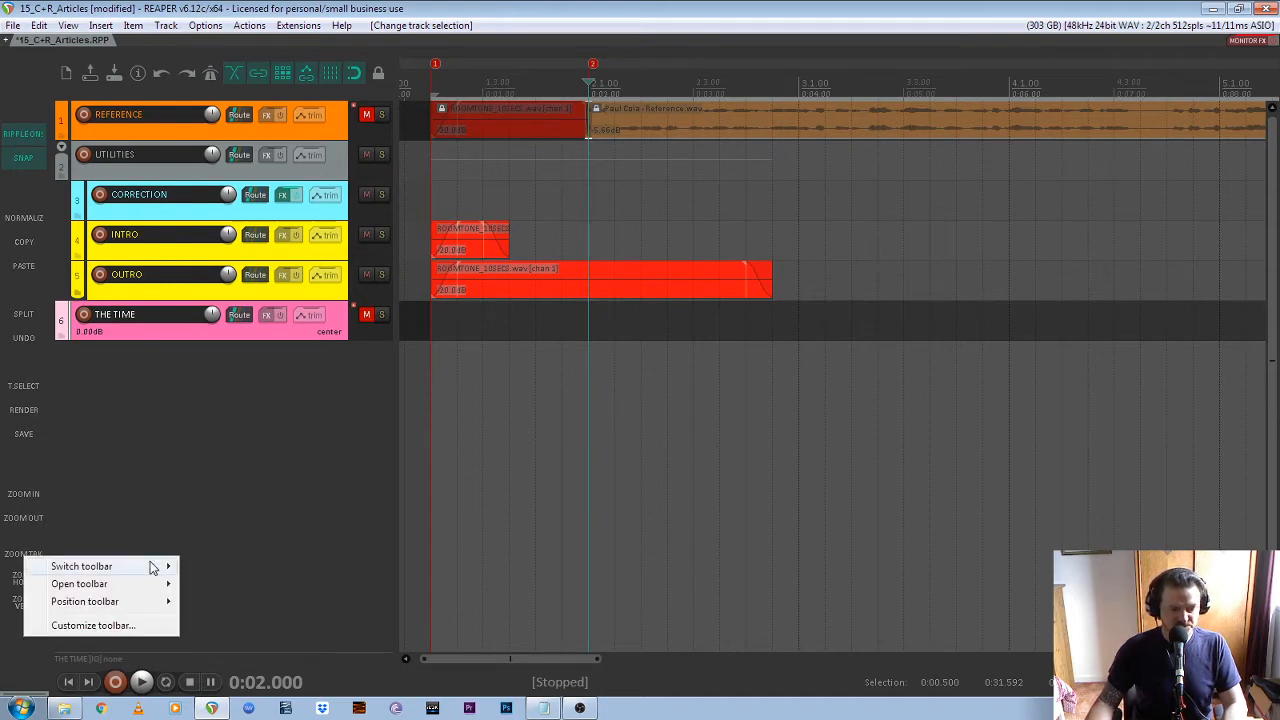
mouse_move(152, 566)
left_click(266, 173)
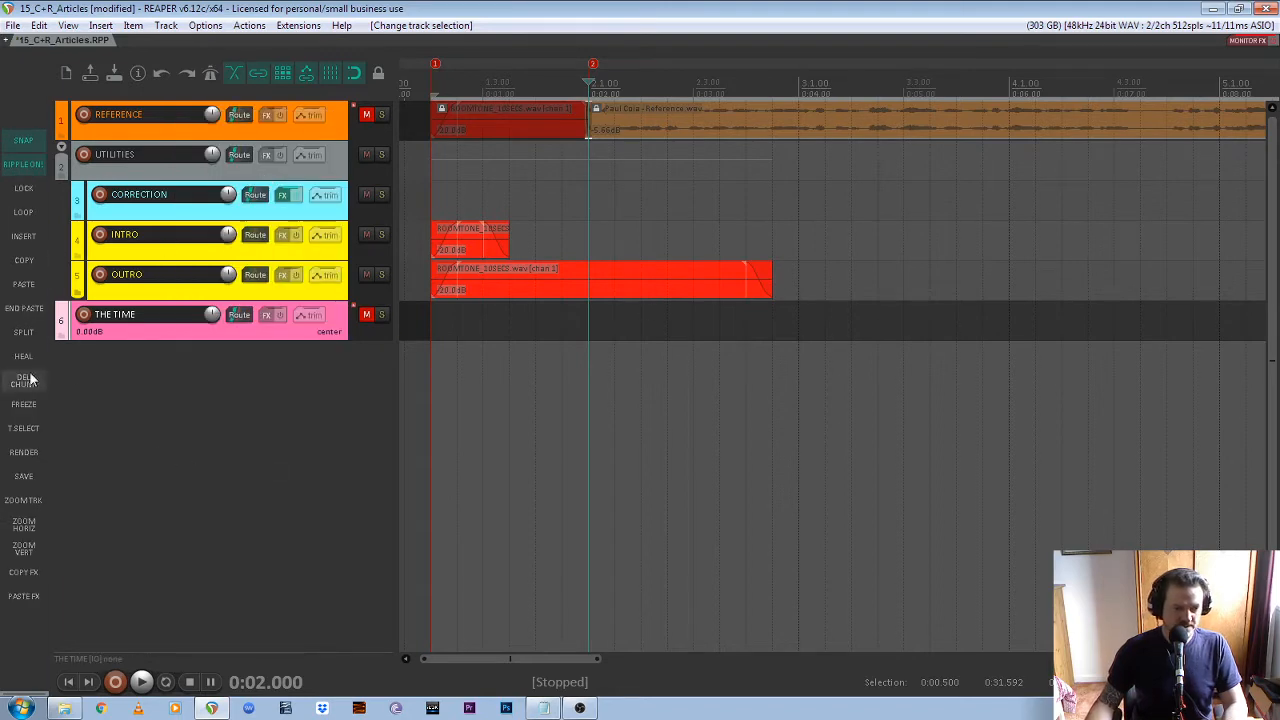
left_click(18, 163)
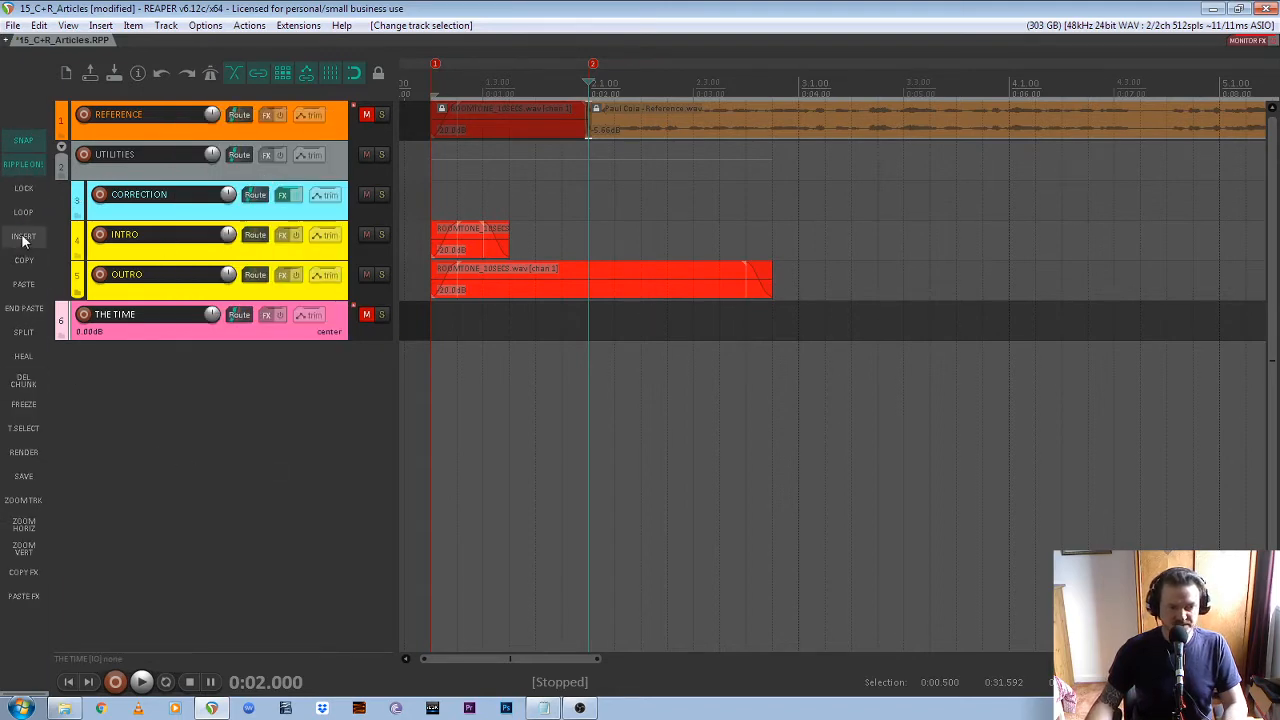
Start inserting media below THE TIME and browse to 2020_07_23_C+R_GT_Daily > Resources > ORIG > GT ORIG on NEW CURRENT (J:), showing the full file names
left_click(24, 237)
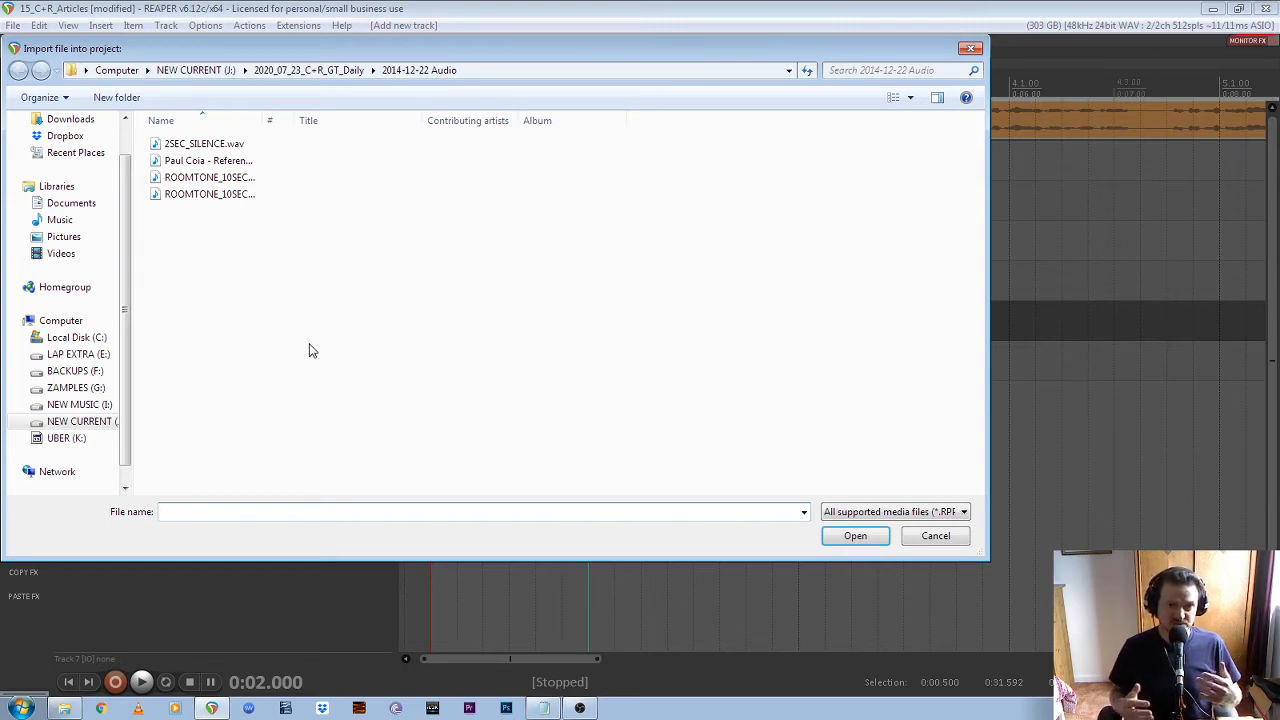
left_click(86, 425)
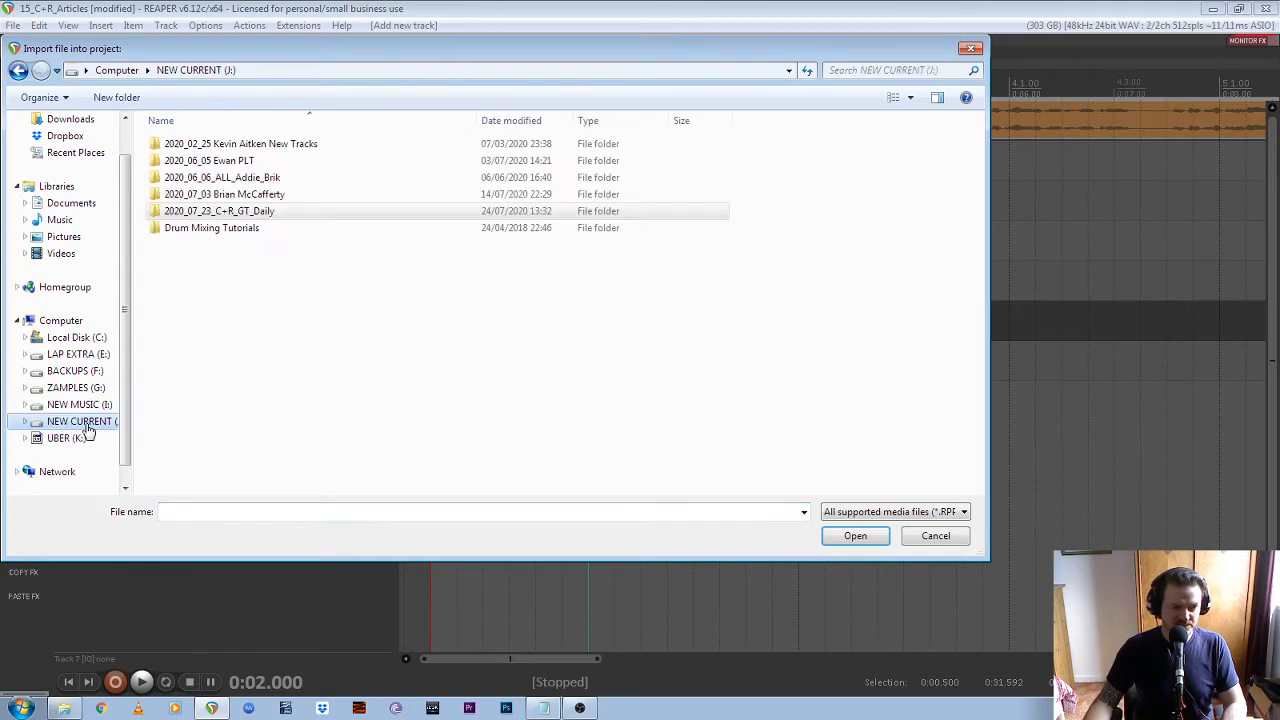
double_click(279, 213)
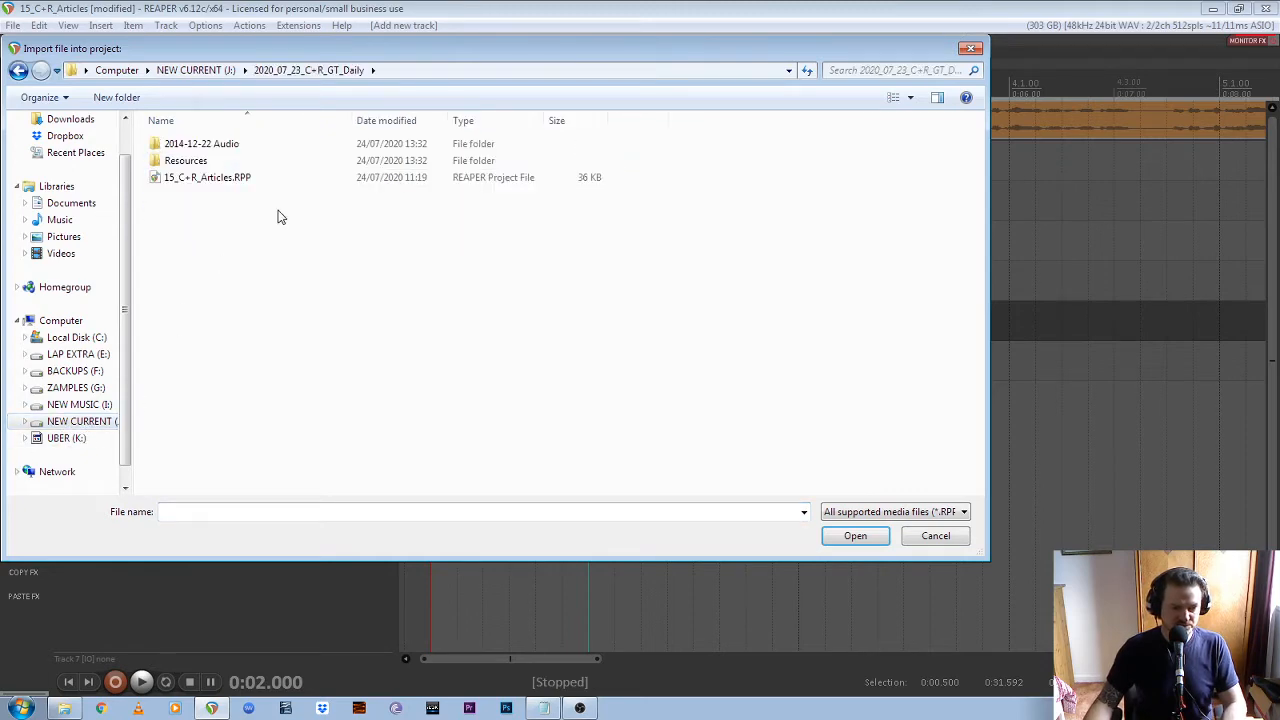
double_click(264, 161)
double_click(249, 146)
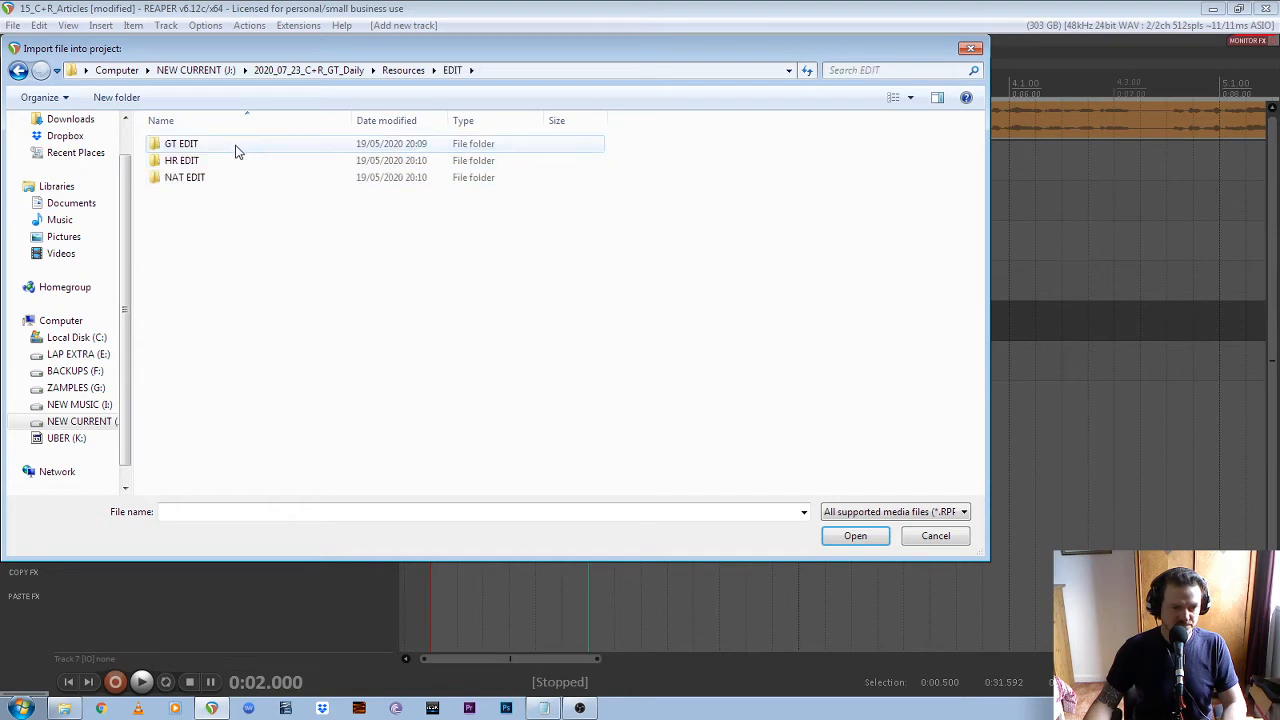
key("BackSpace")
double_click(263, 160)
double_click(262, 148)
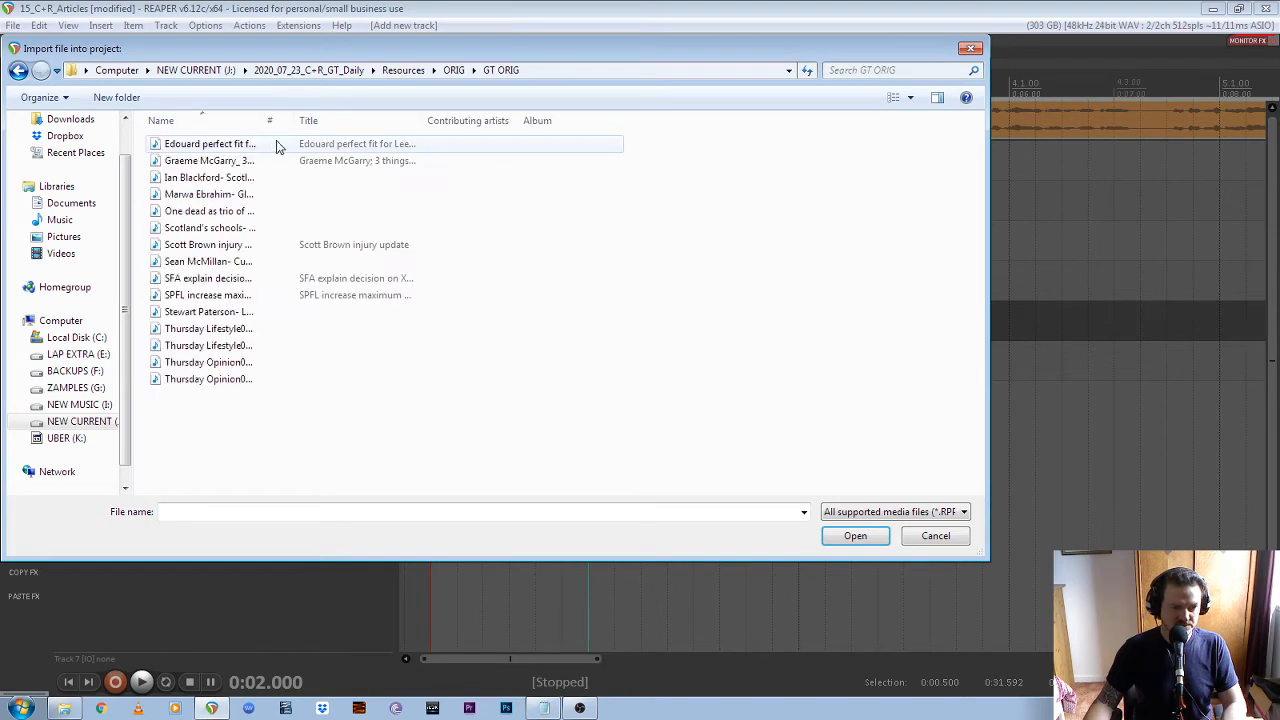
left_click_drag(263, 118, 437, 118)
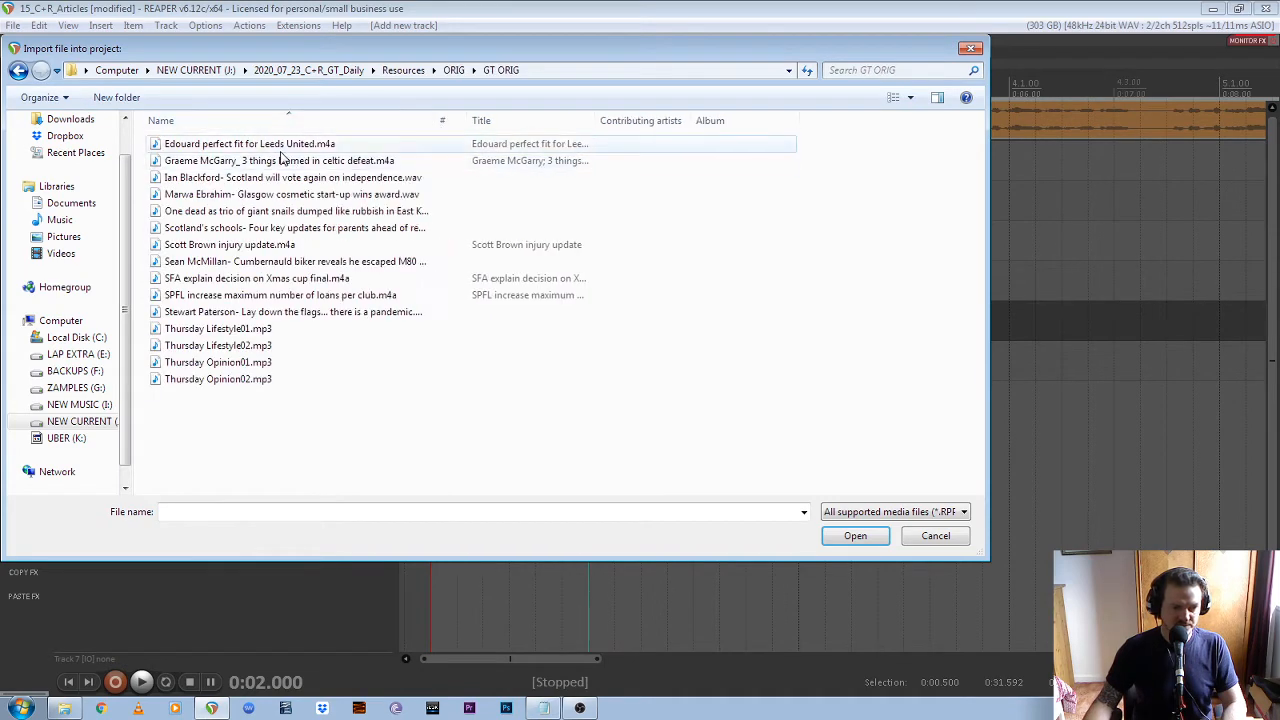
Import all recordings from Edouard perfect fit for Leeds United.m4a through Thursday Opinion02.mp3, placing each on a separate track
left_click(320, 145)
left_click(268, 161)
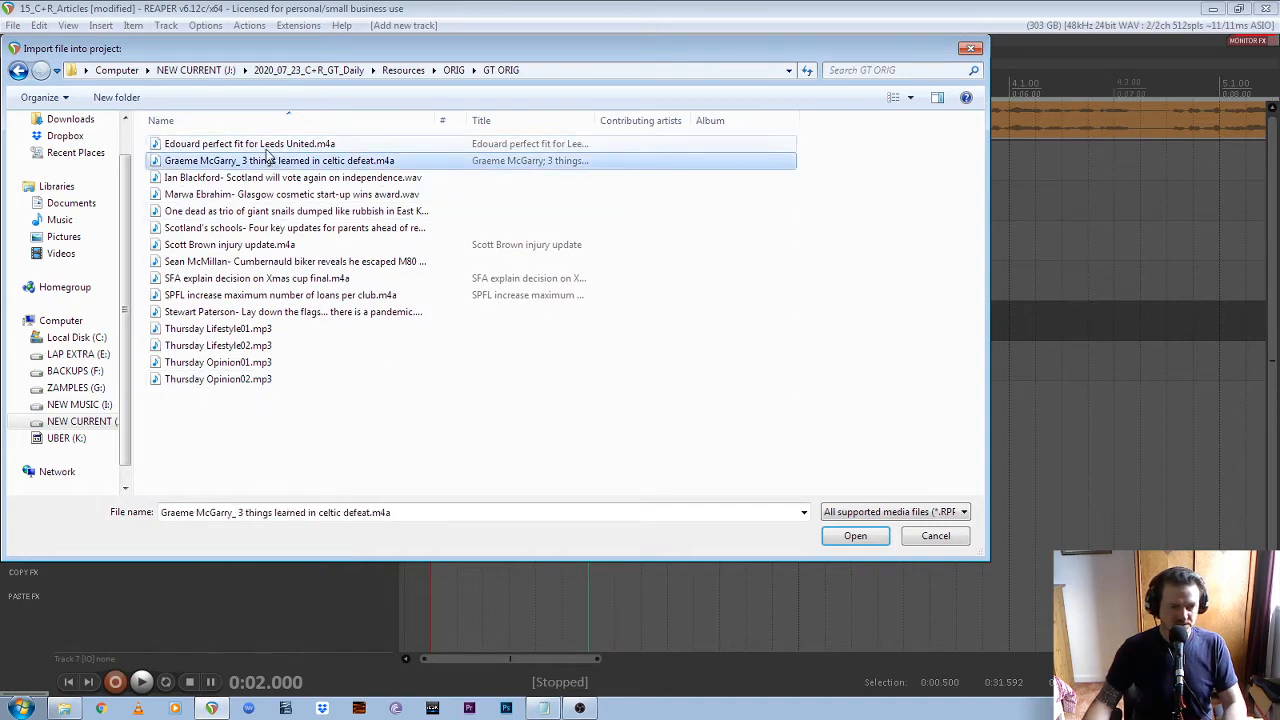
left_click(265, 147)
left_click(229, 379, "shift")
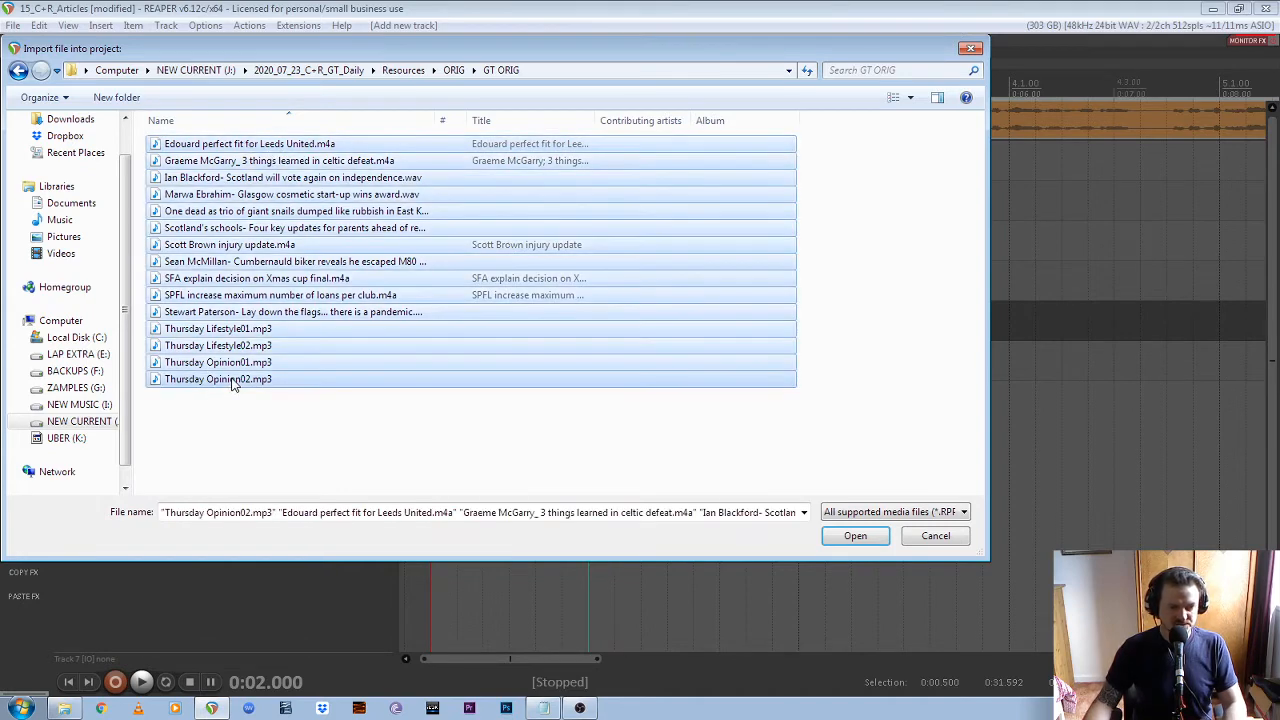
left_click(857, 537)
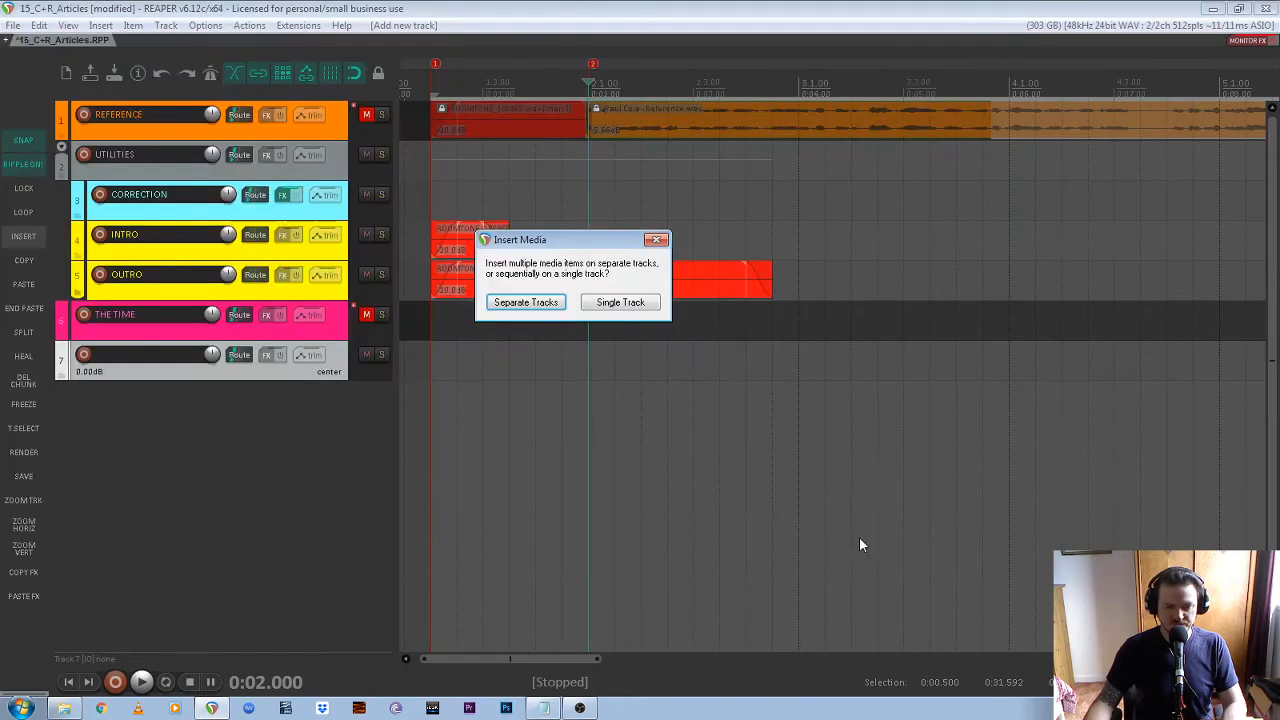
left_click(535, 302)
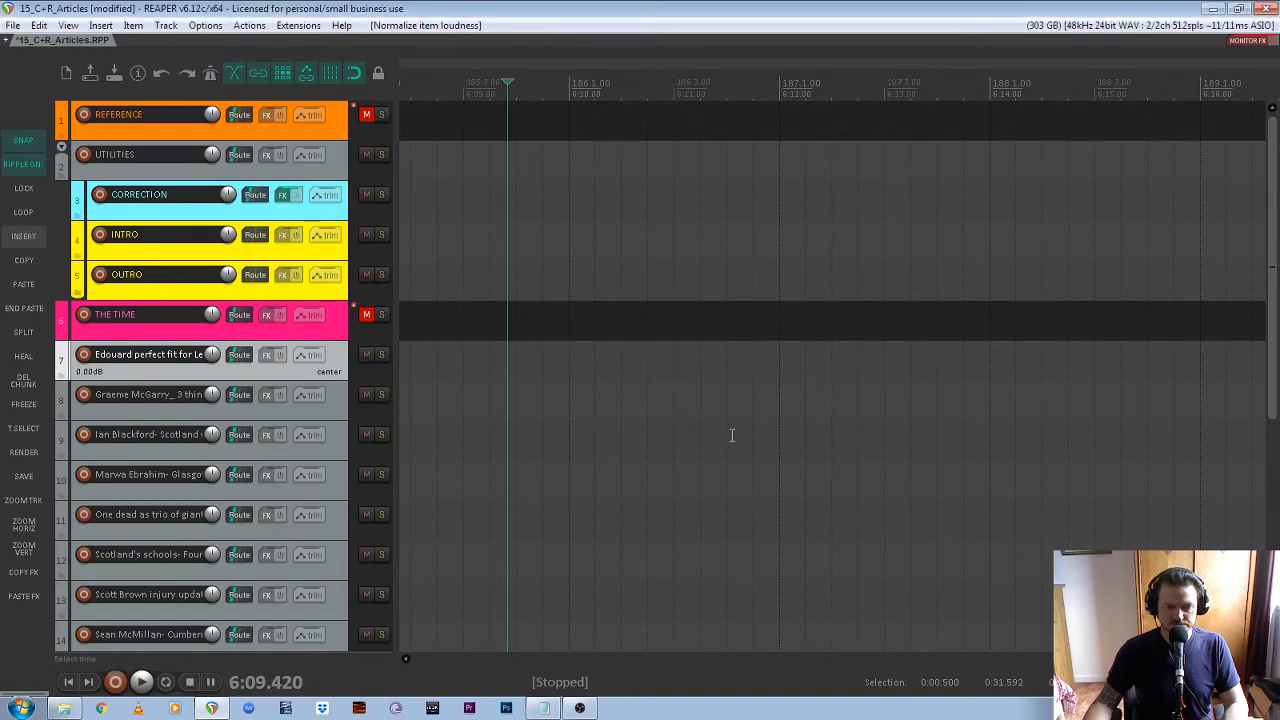
Examine the imported article recordings across tracks 7 to 21, selecting individual items to compare their lengths and waveforms
scroll(503, 428, "down", 5)
scroll(797, 661, "down", 4)
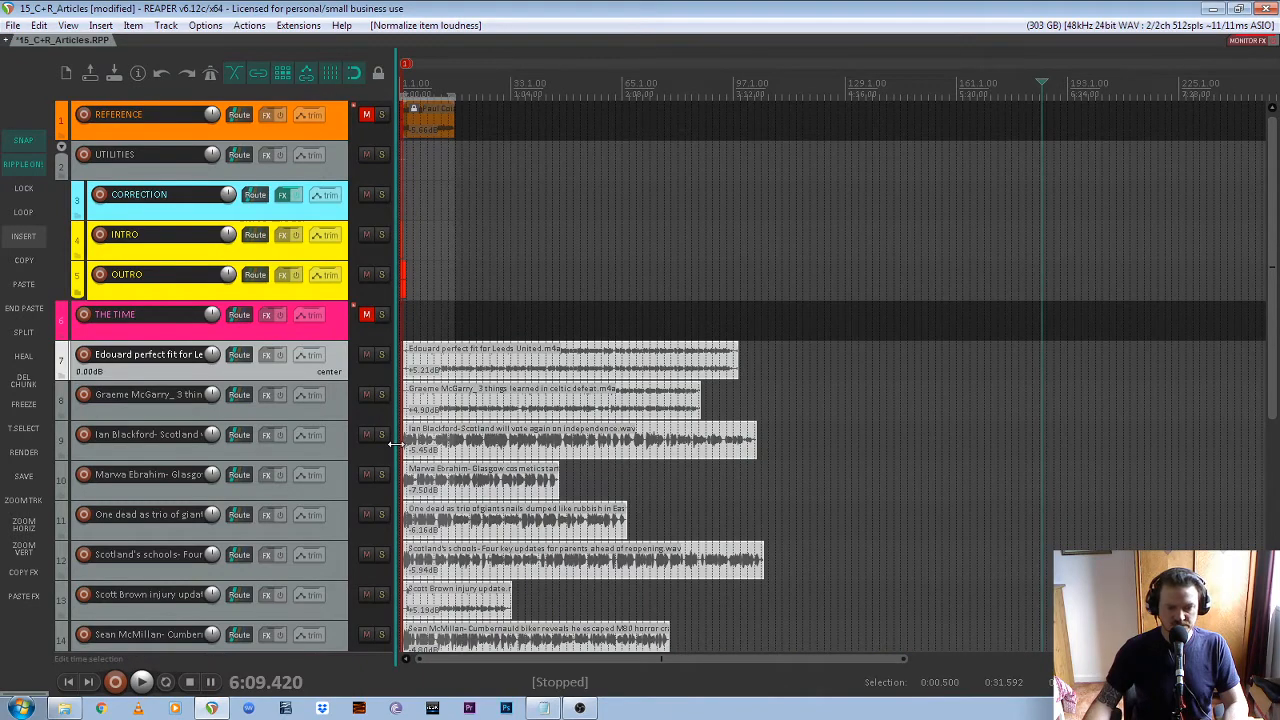
scroll(400, 444, "up", 5)
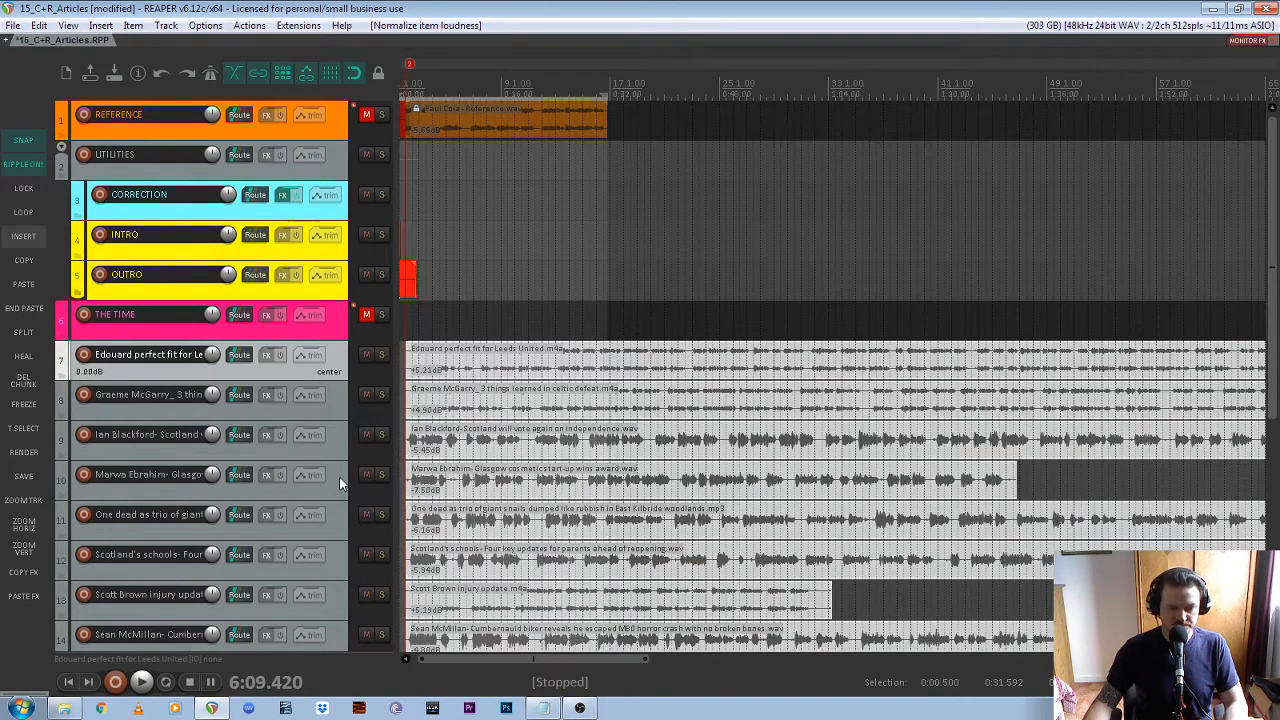
scroll(339, 482, "down", 3)
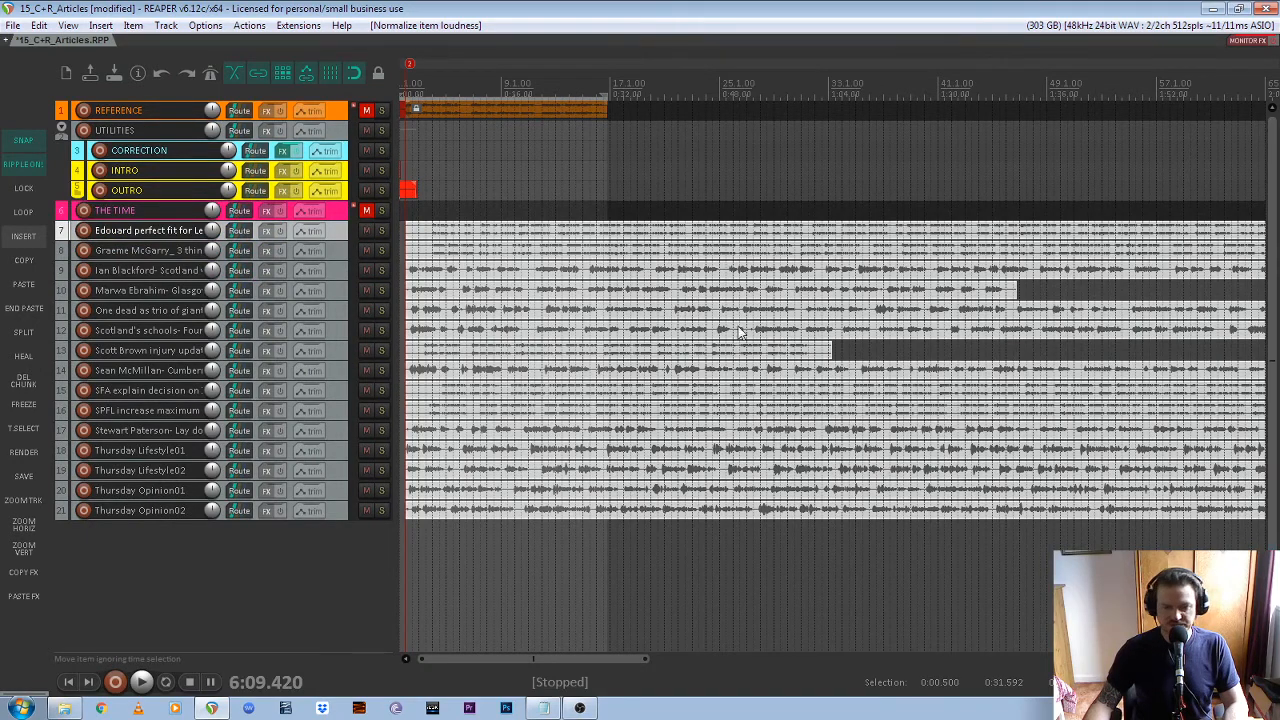
scroll(740, 333, "down", 3)
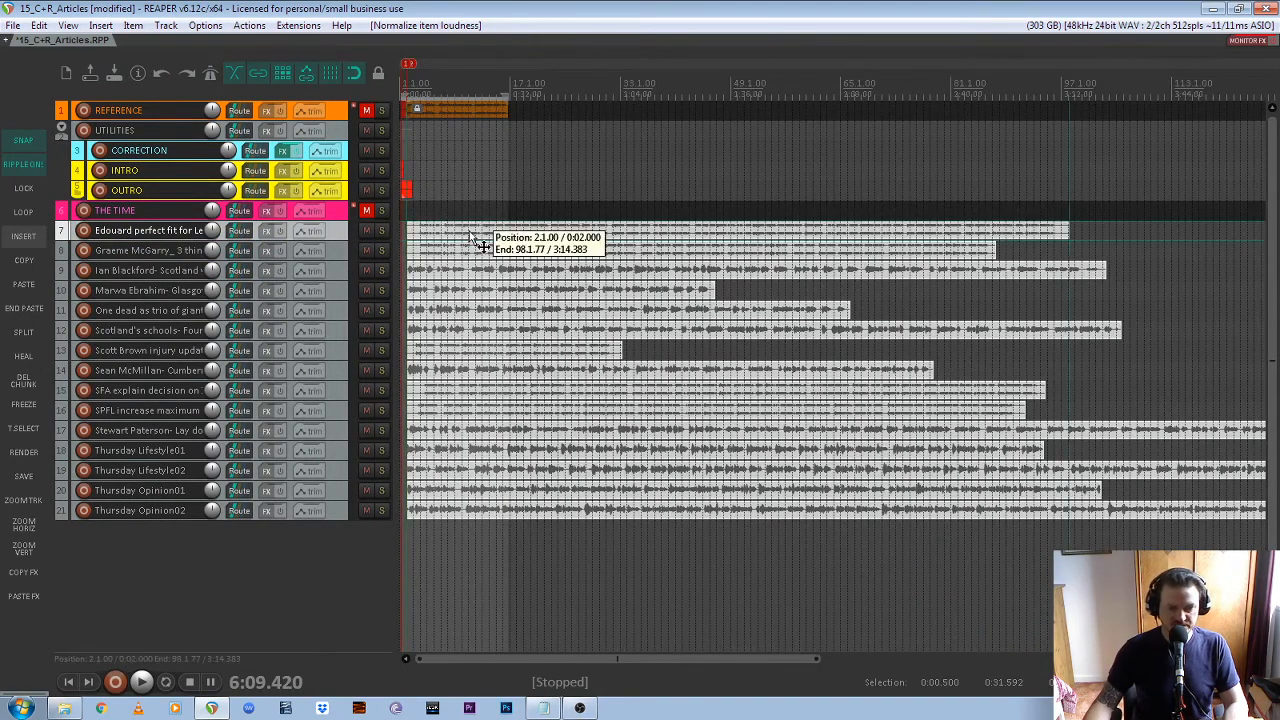
left_click(471, 232)
left_click(475, 250)
left_click(492, 270)
left_click(505, 290)
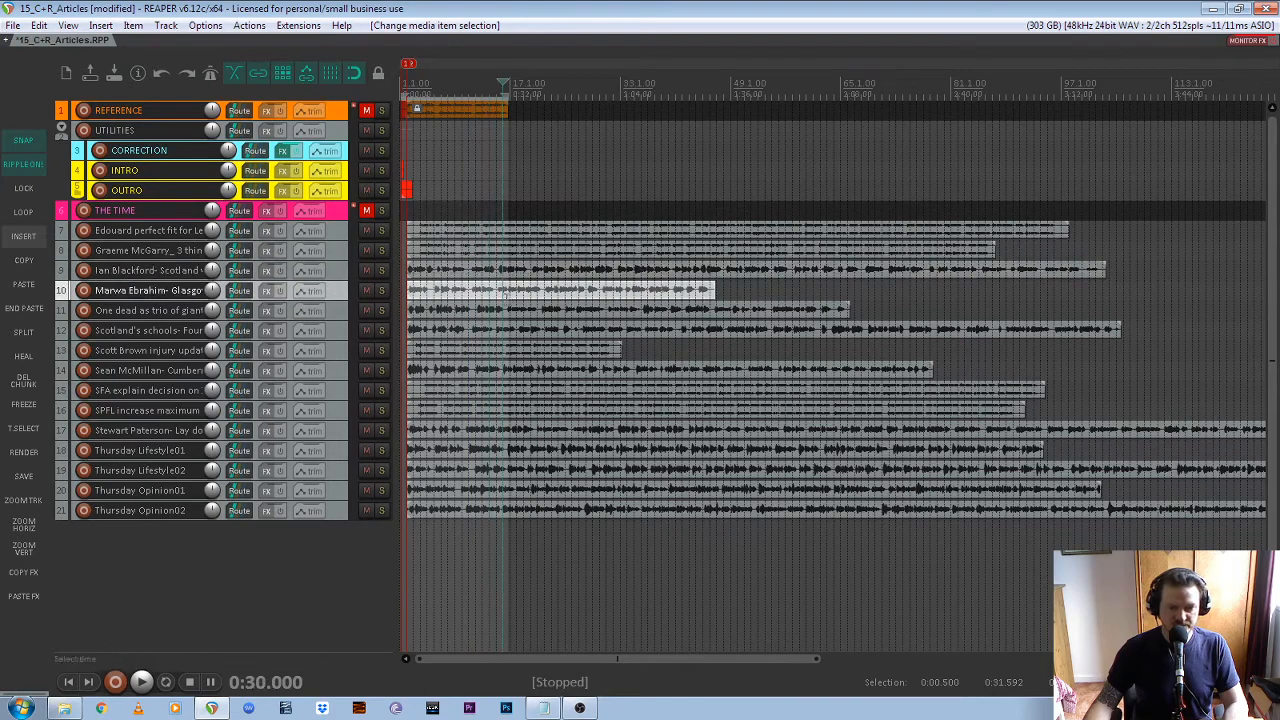
left_click(507, 312)
left_click(513, 350)
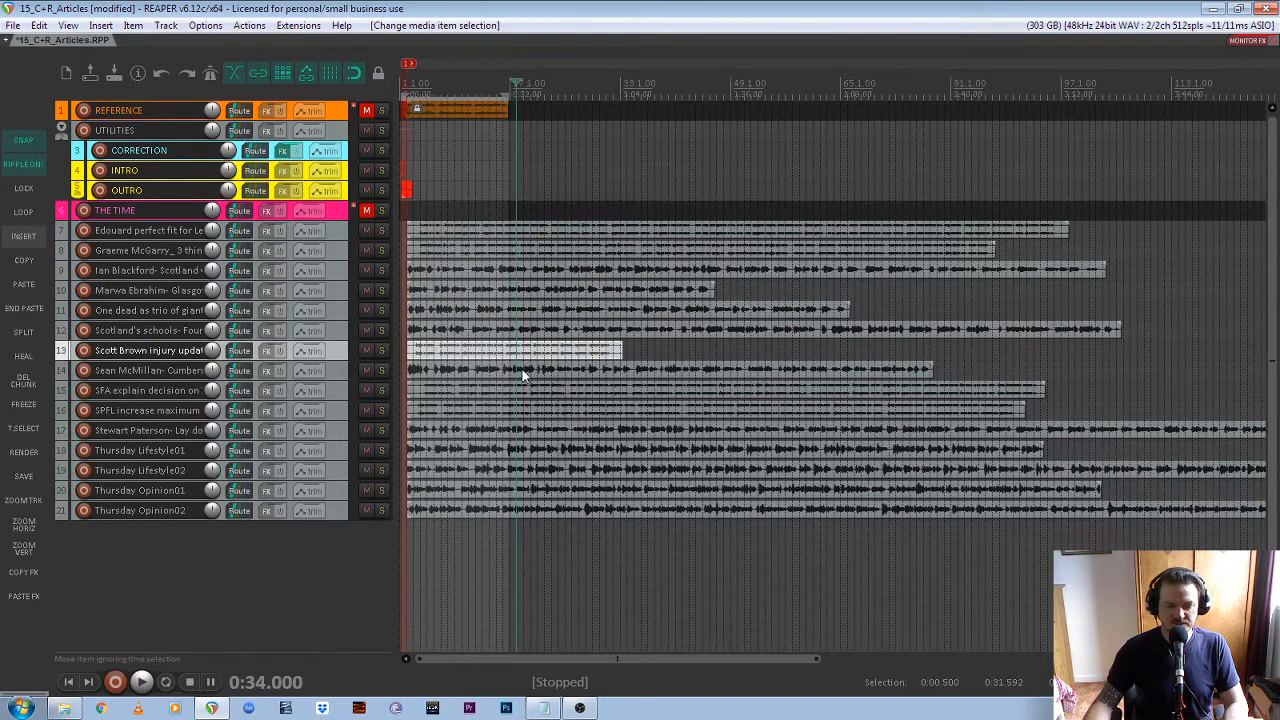
left_click(522, 372)
left_click(525, 390)
left_click(529, 412)
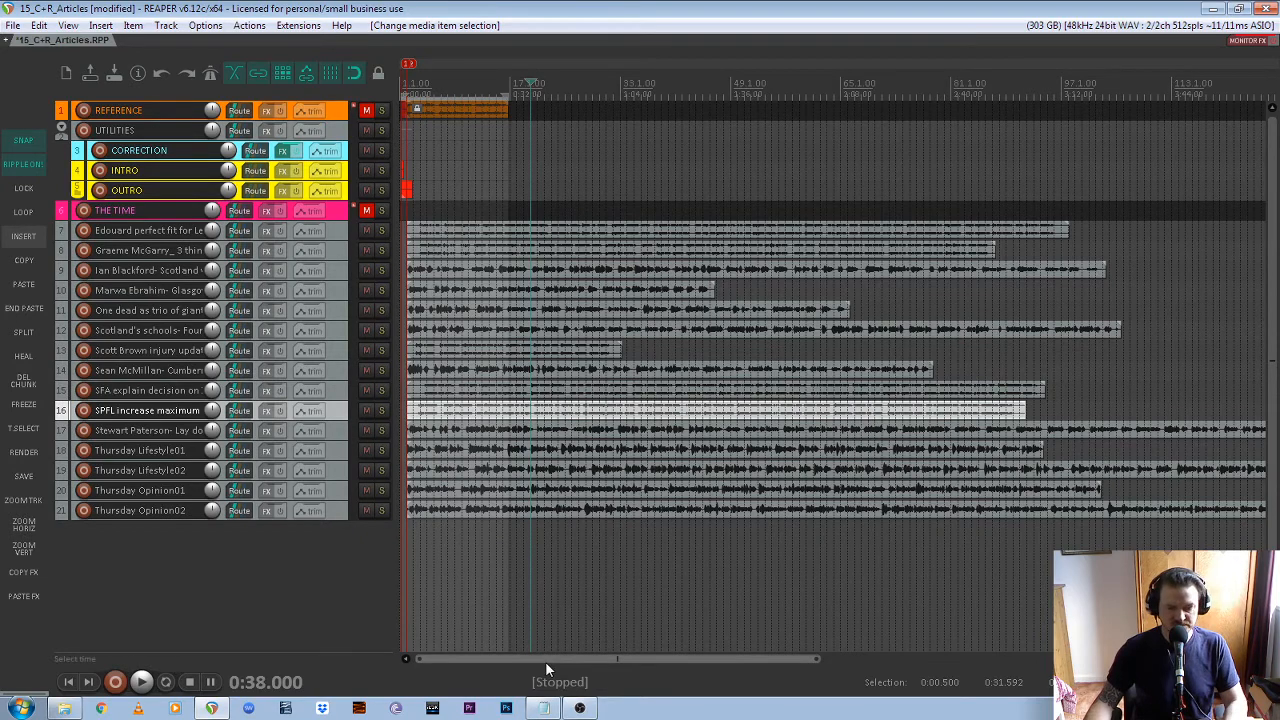
Inspect the beginnings of the recordings at marker 2 and place the edit cursor at 0:05.500 on the SPFL increase maximum item
scroll(408, 241, "up", 3)
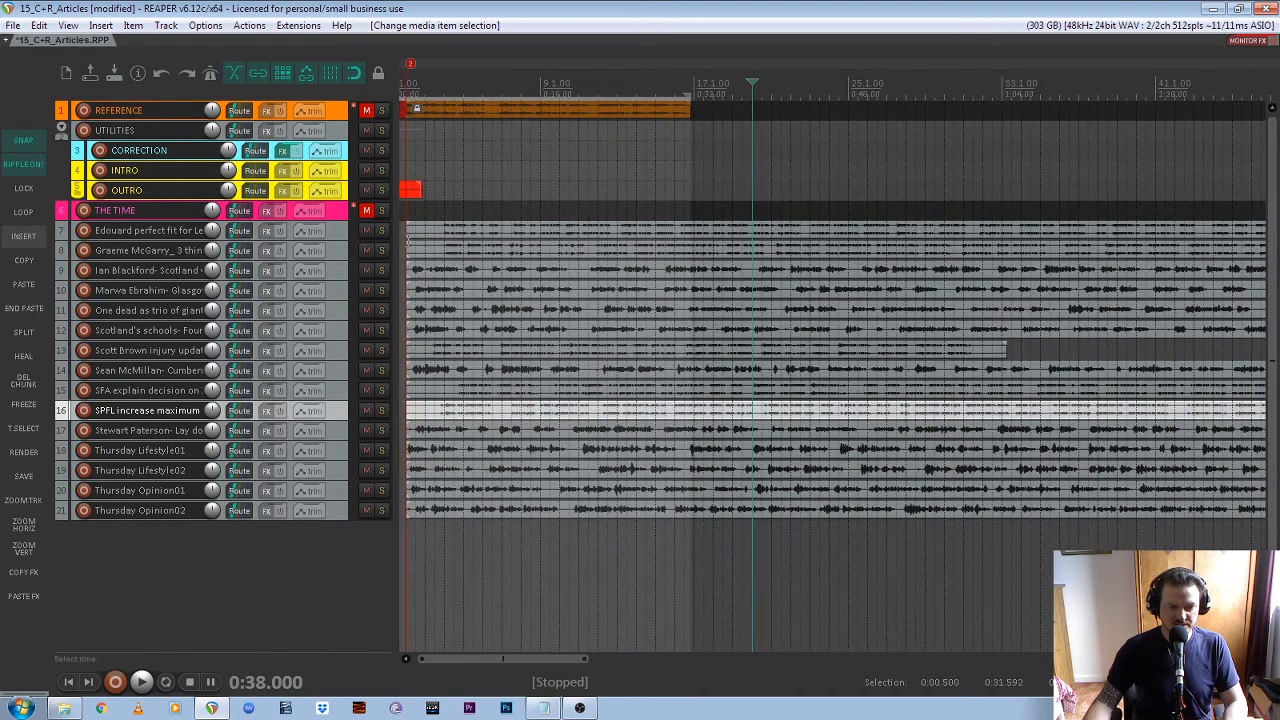
scroll(408, 241, "up", 5)
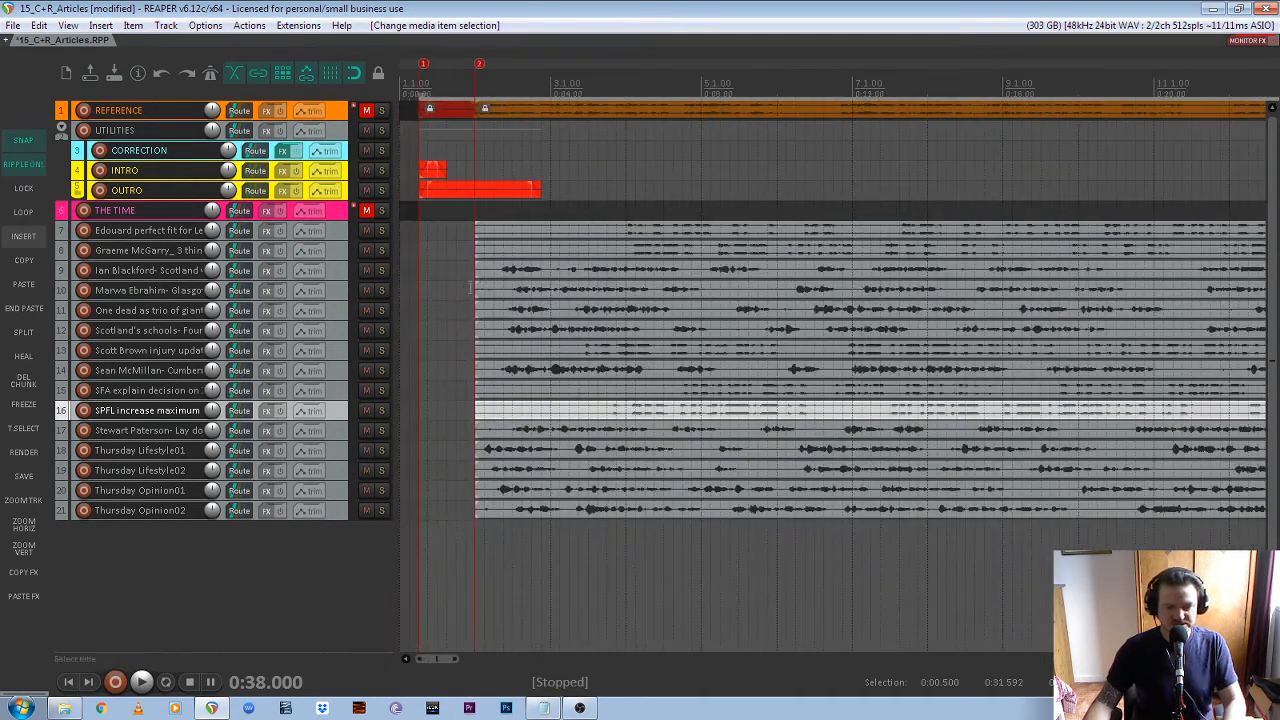
scroll(470, 286, "up", 3)
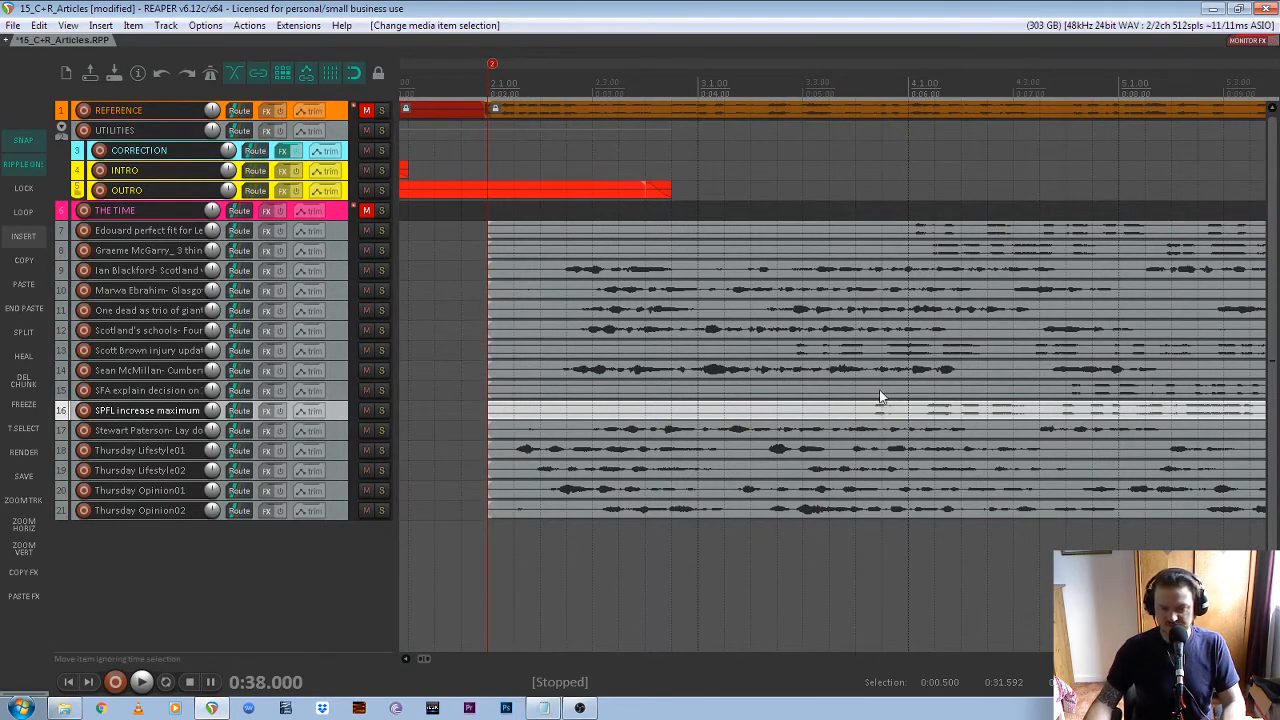
left_click_drag(858, 411, 857, 420)
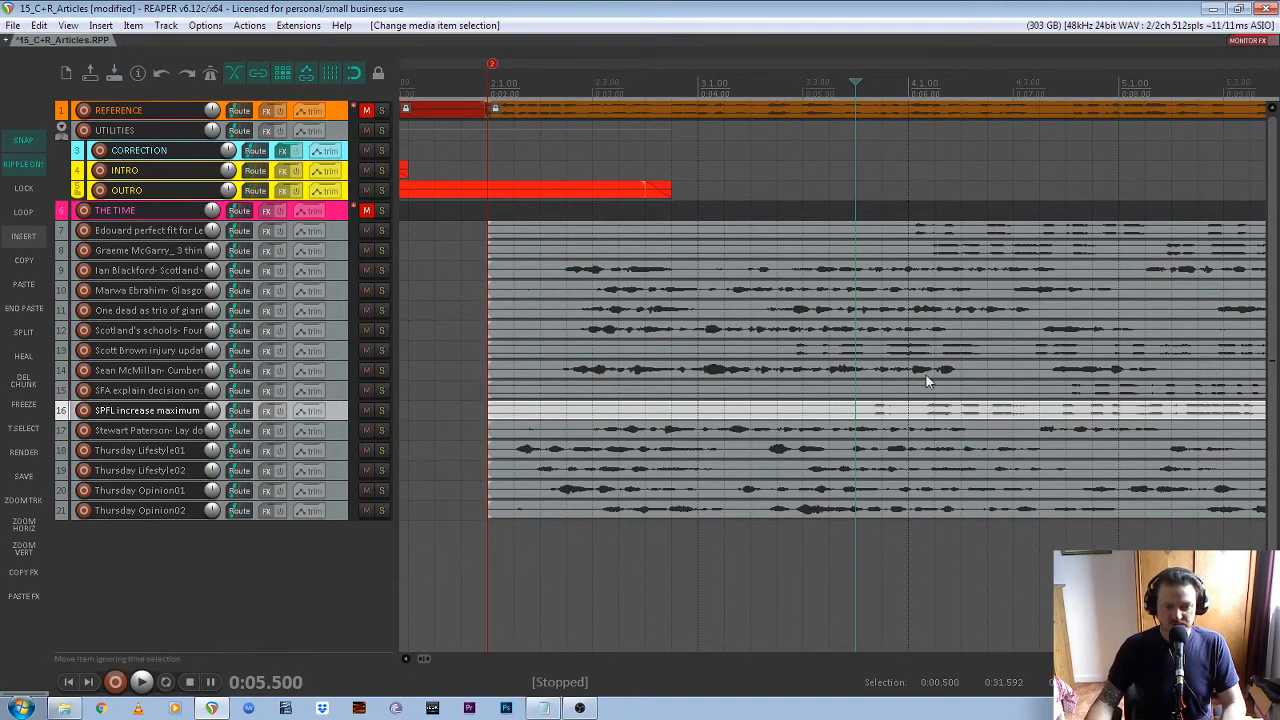
Select the Edouard perfect fit for Leeds United track and enlarge it vertically to show its waveform in detail
left_click(337, 230)
left_click(342, 253)
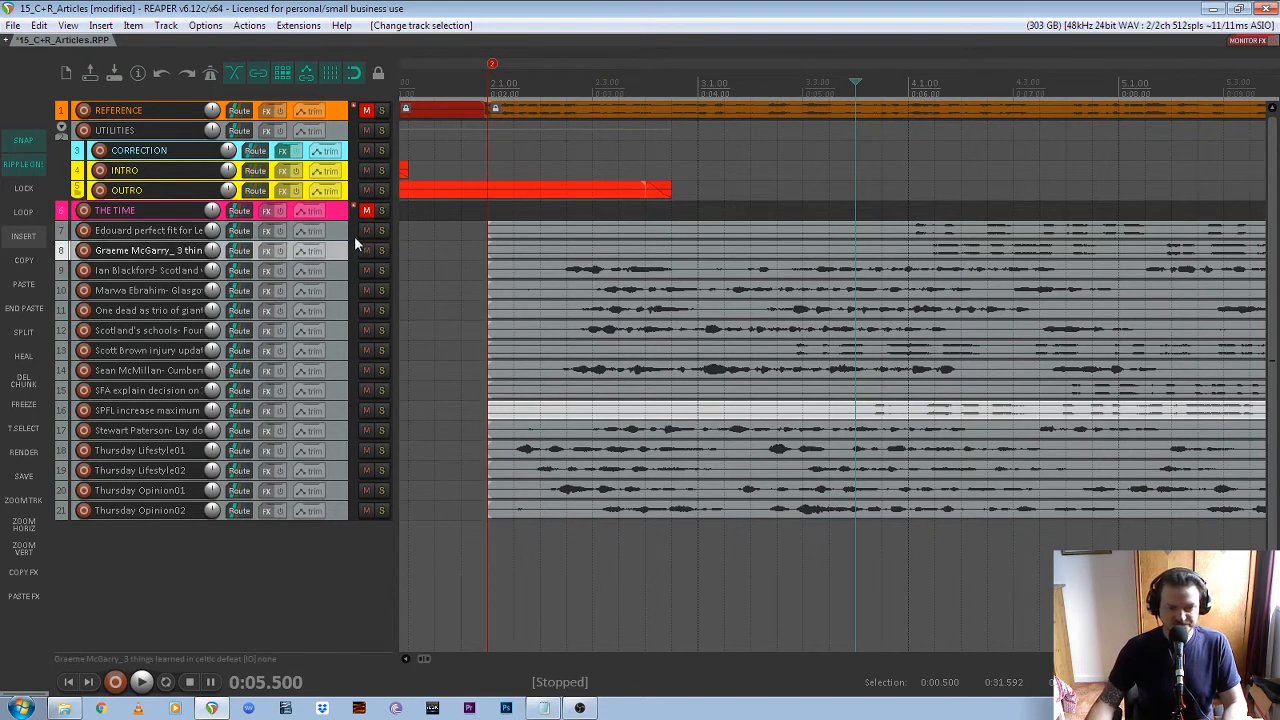
left_click(335, 235)
key("shift+grave")
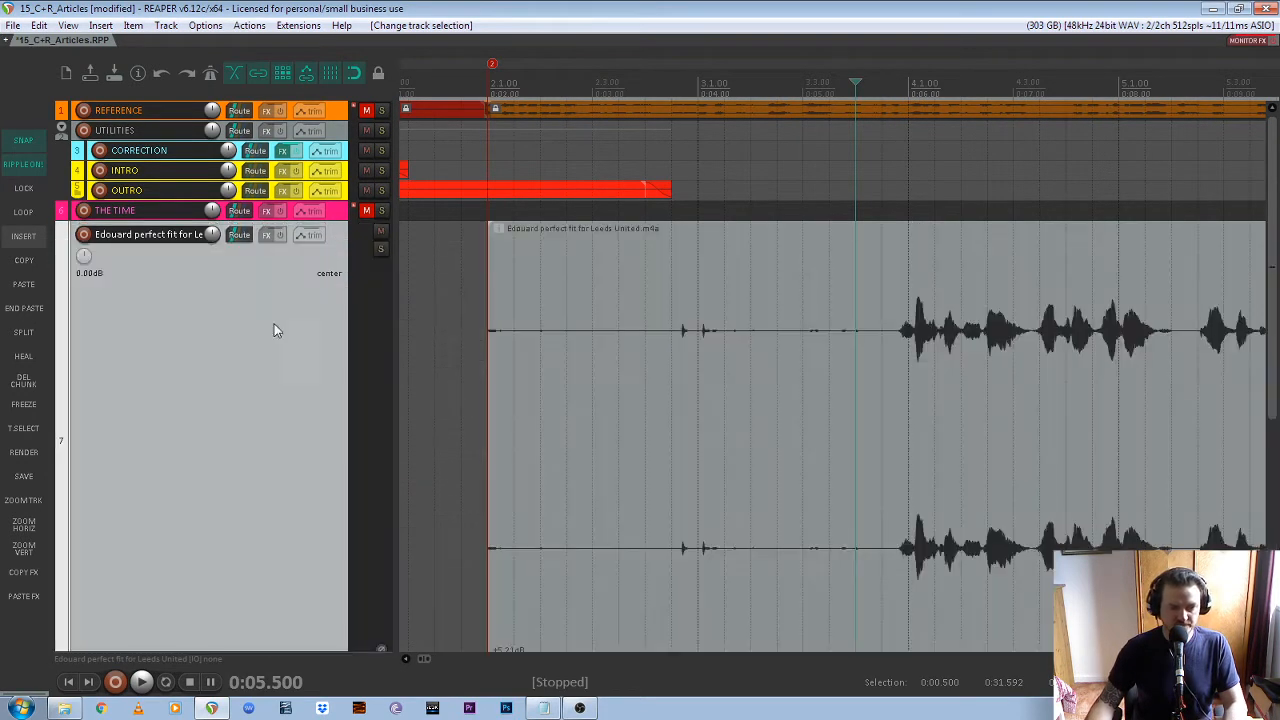
scroll(274, 328, "down", 1)
scroll(520, 358, "down", 3)
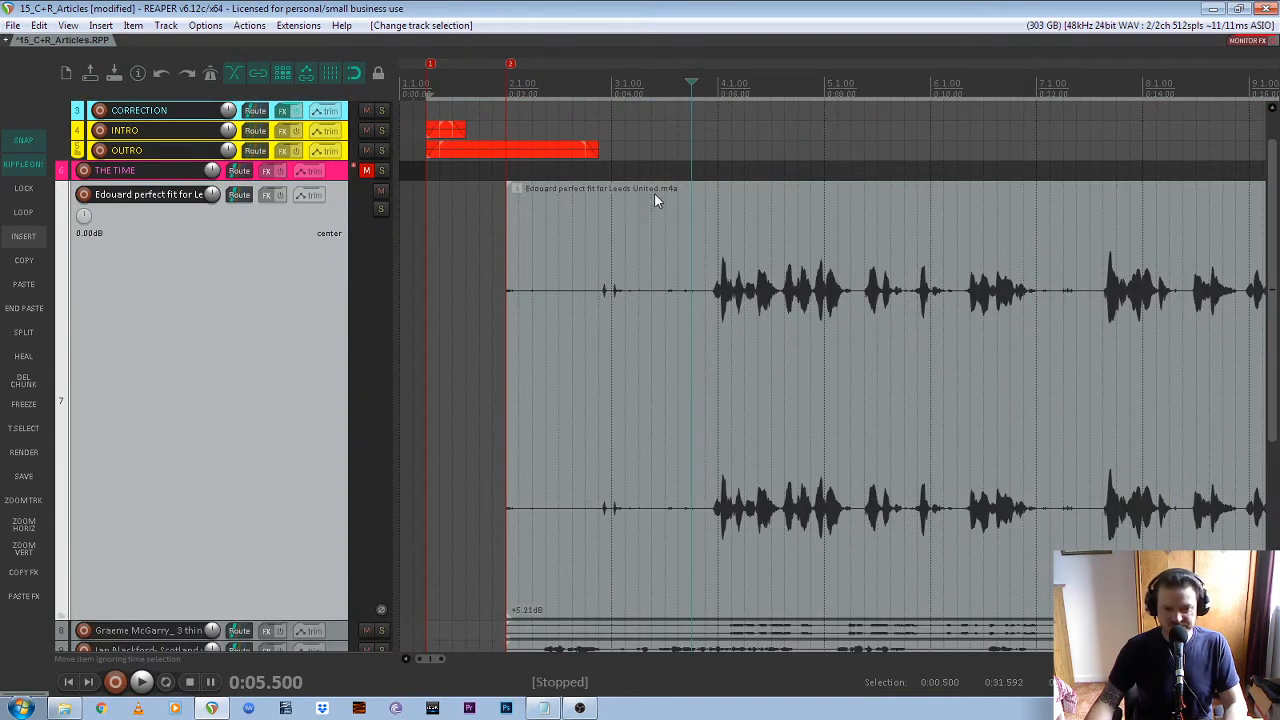
Restore the enlarged Edouard perfect fit for Leeds United track to its normal height and place the edit cursor at marker 2
double_click(156, 198)
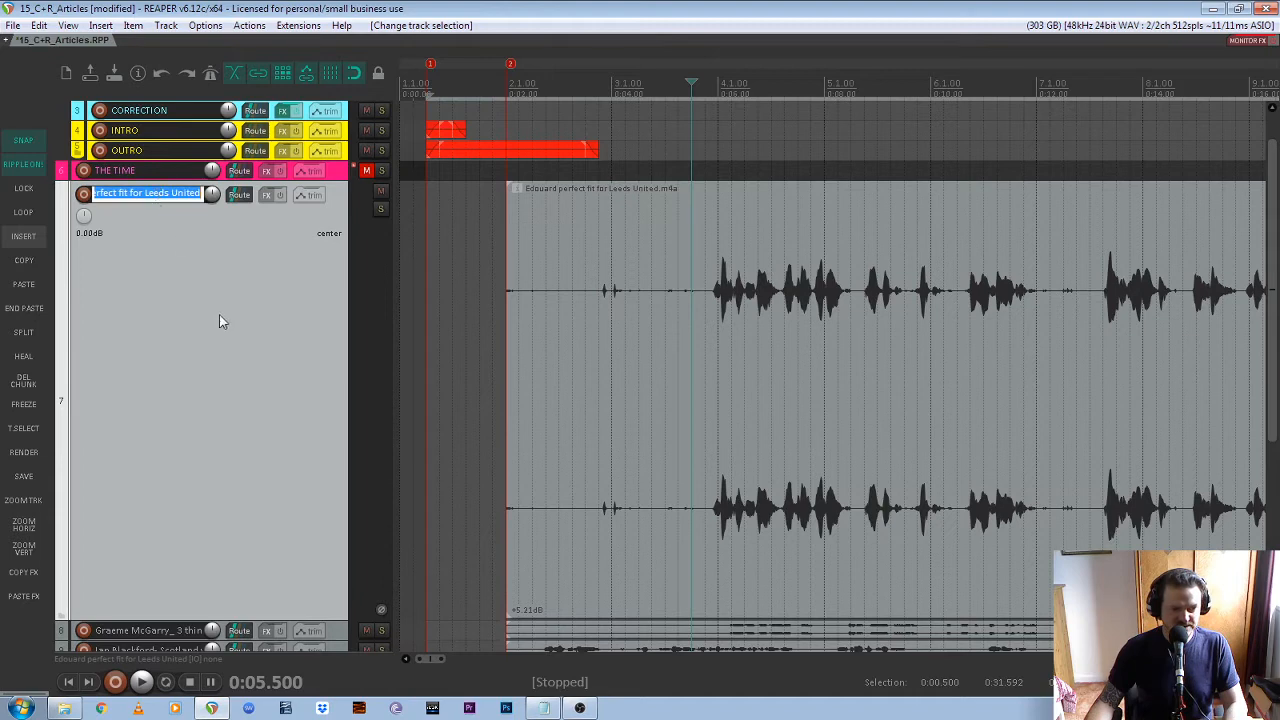
left_click(248, 335)
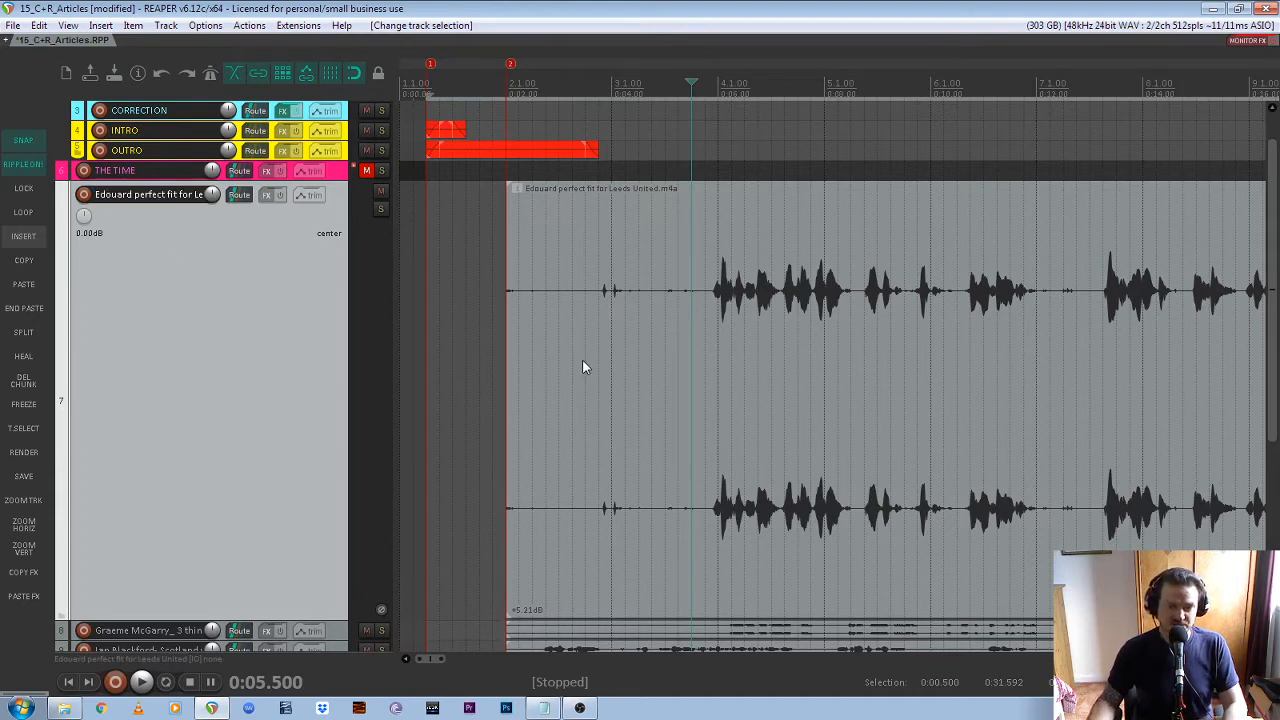
double_click(286, 437)
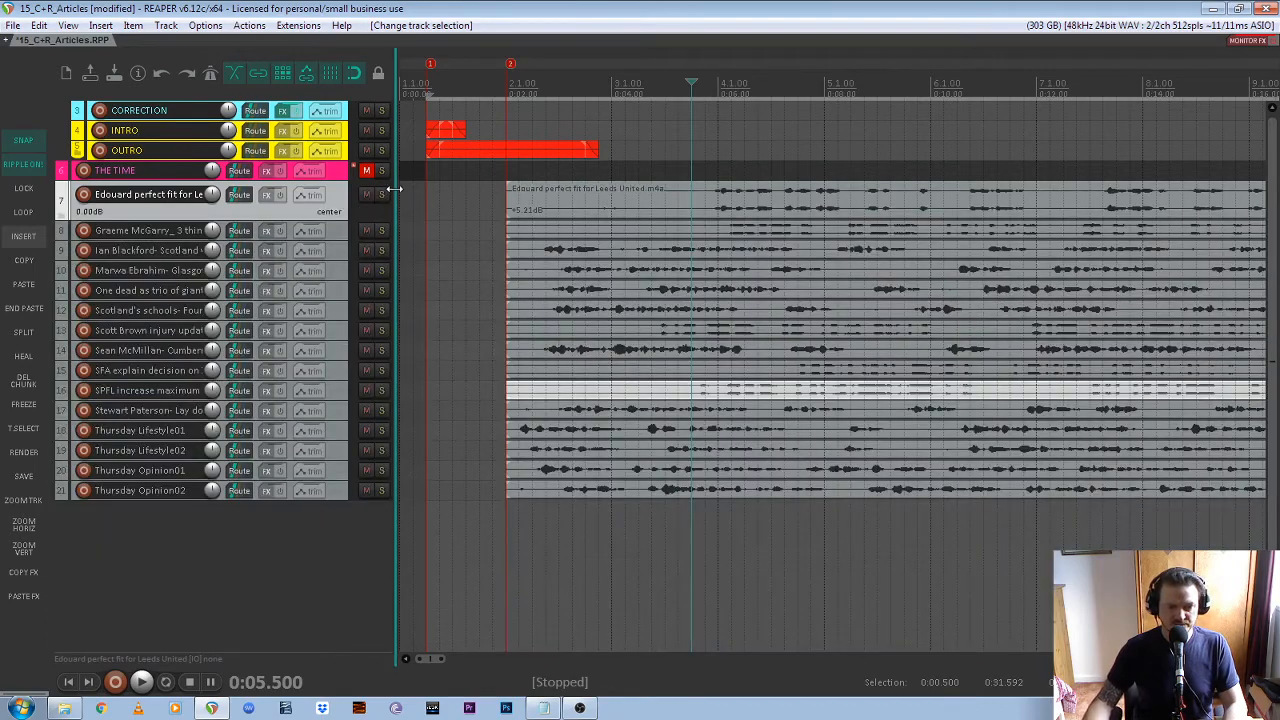
scroll(336, 215, "up", 2)
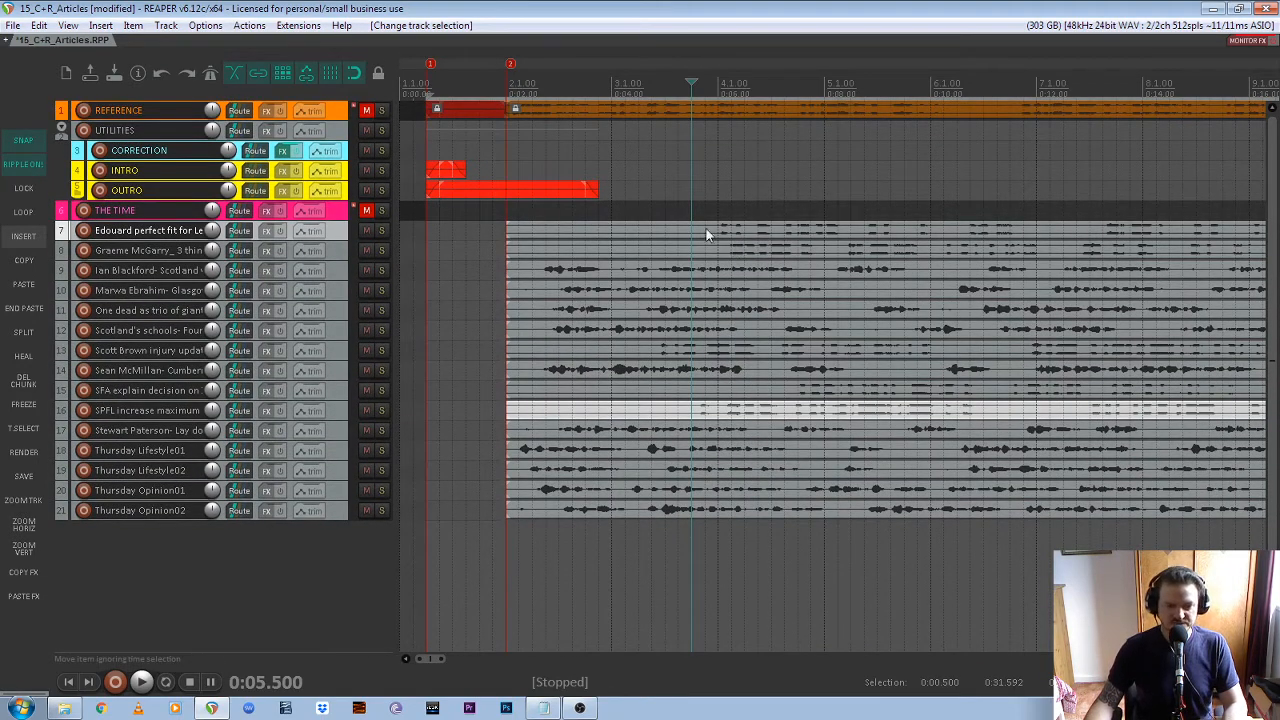
left_click(511, 66)
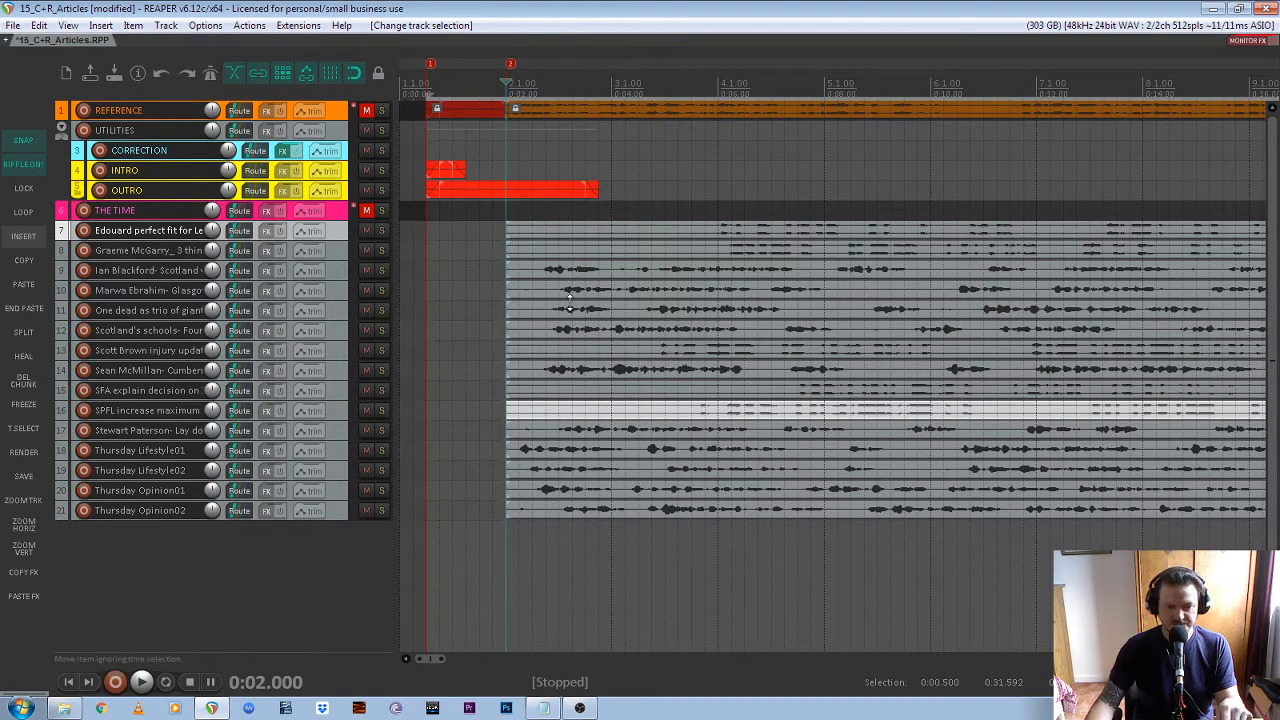
Turn off snapping while leaving ripple editing on, and place the edit cursor freely between markers 1 and 2
left_click(23, 166)
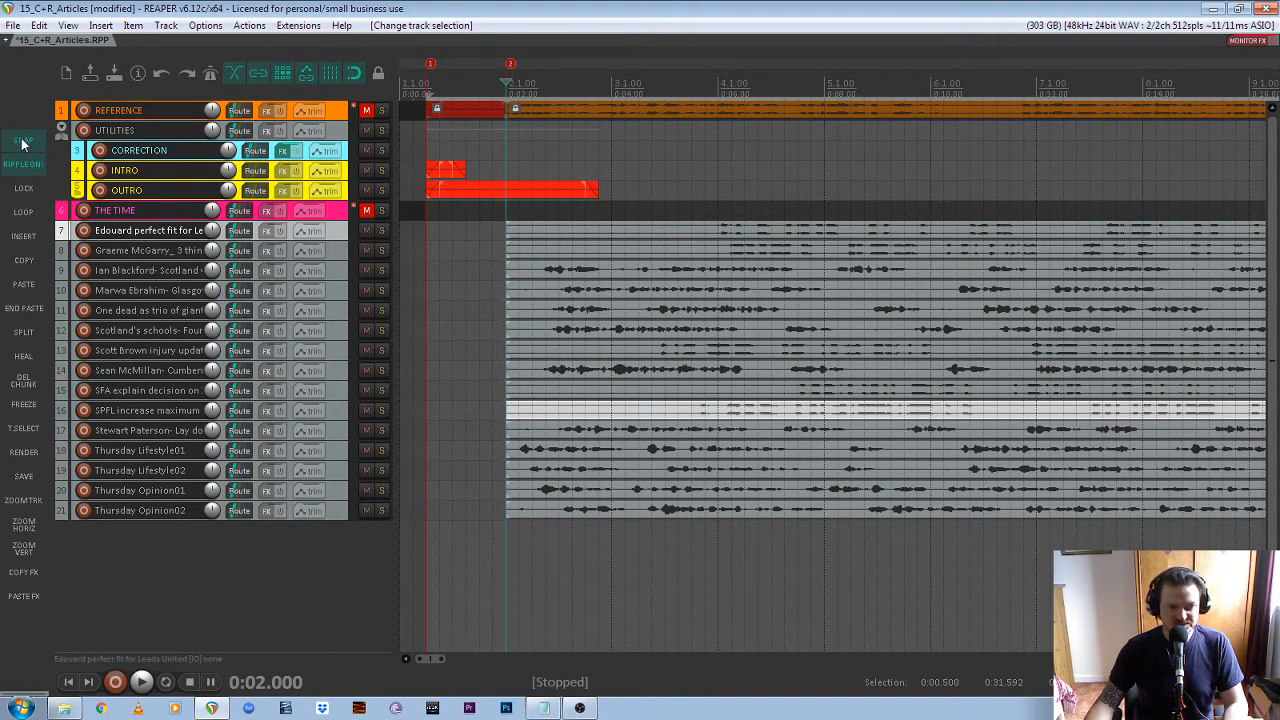
left_click(468, 326)
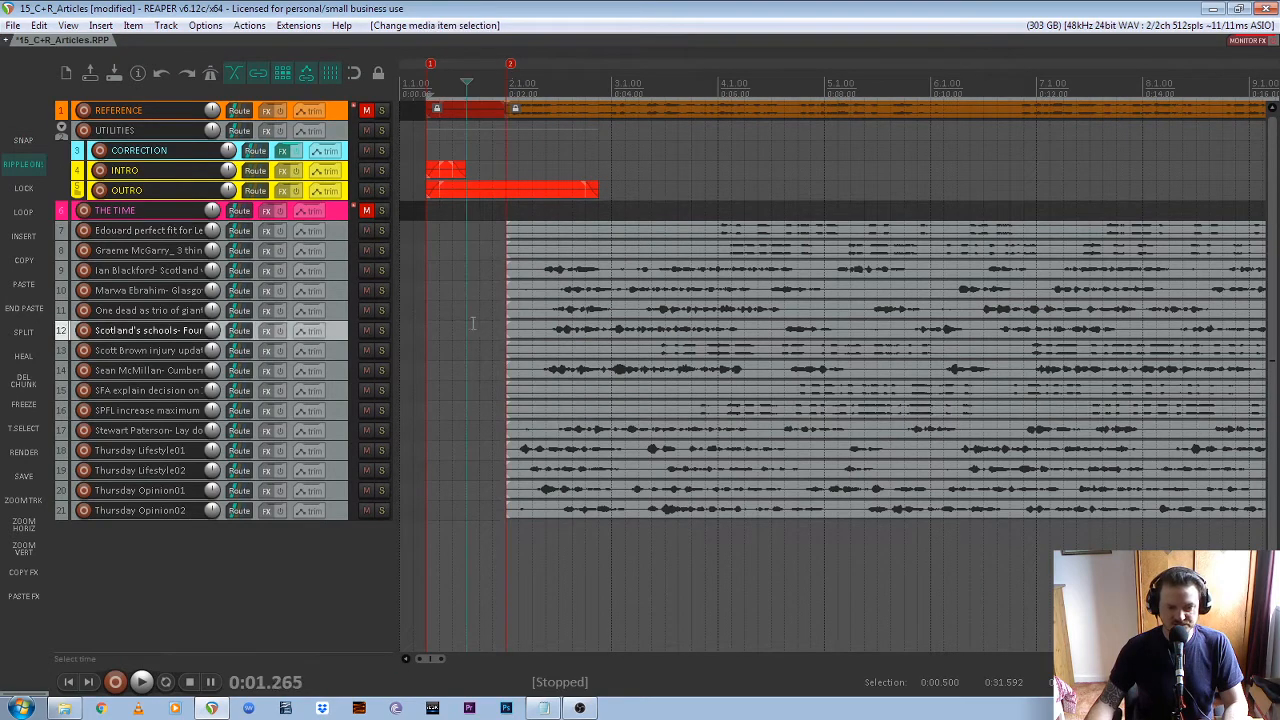
left_click(483, 318)
left_click(475, 312)
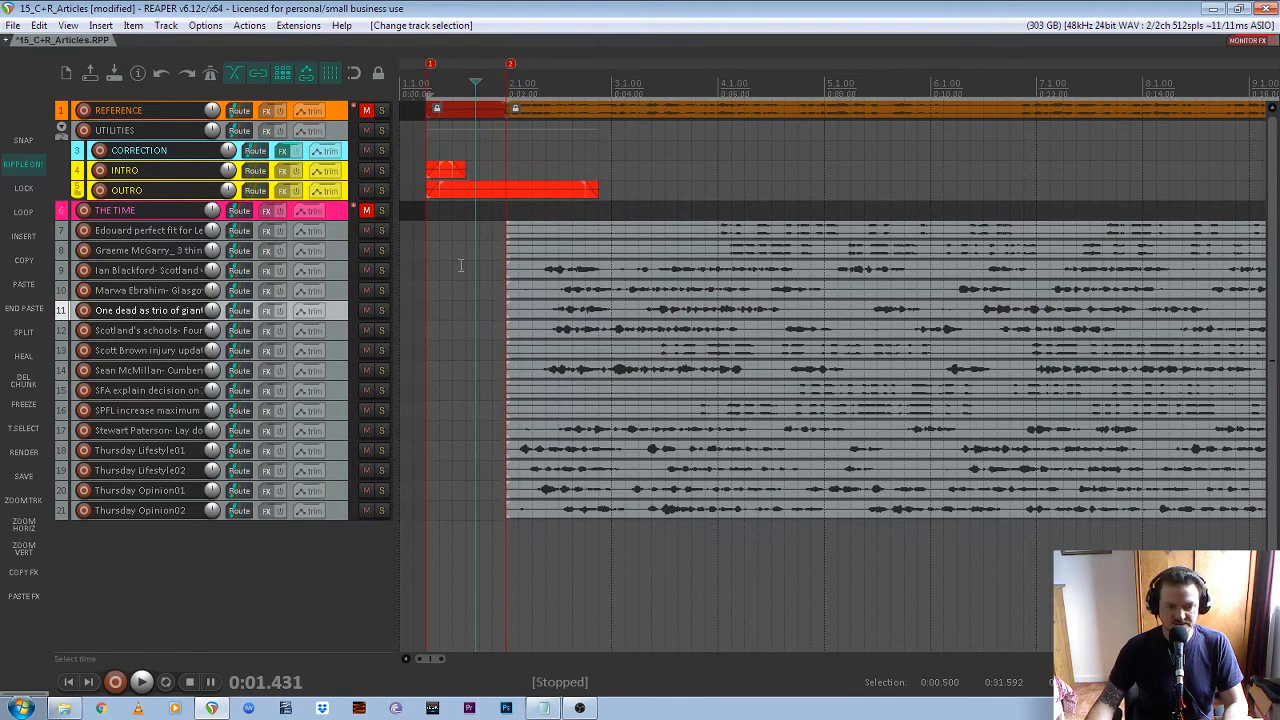
Split the recordings on tracks 7 and 8 just before speech begins, at 0:05.924 and 0:06.175
scroll(491, 283, "up", 2)
scroll(335, 297, "up", 2)
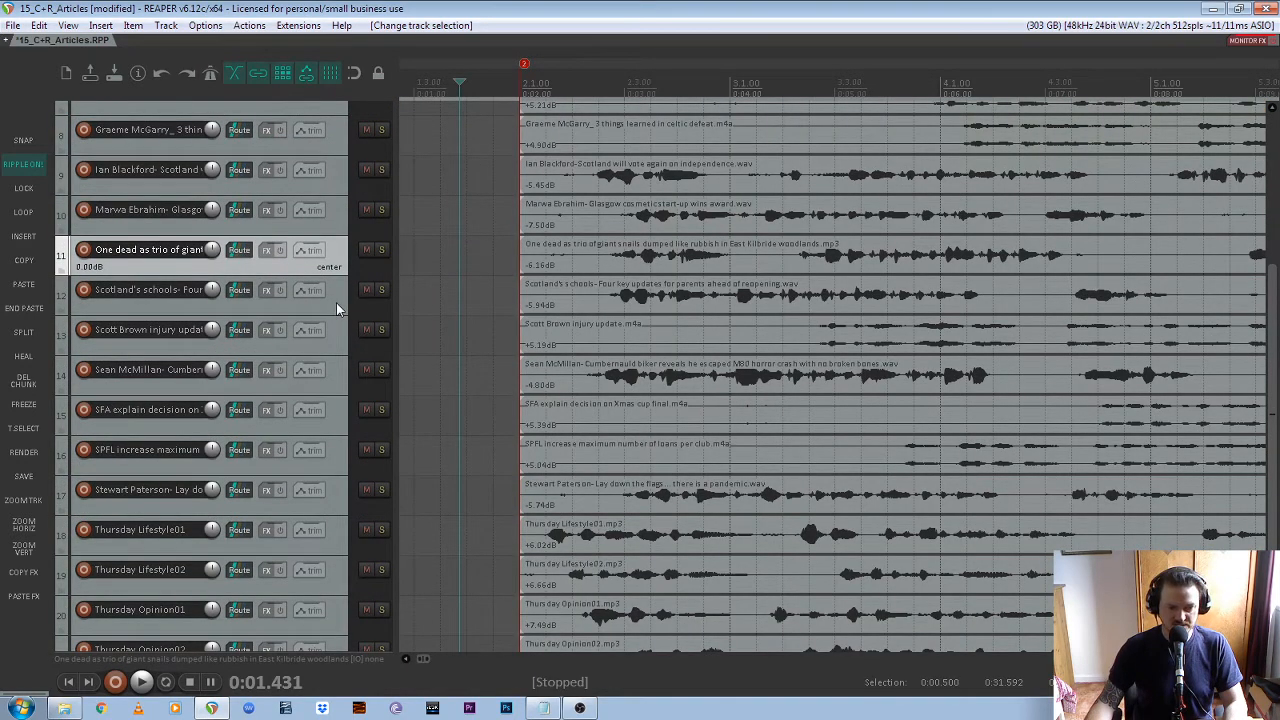
scroll(336, 302, "up", 2)
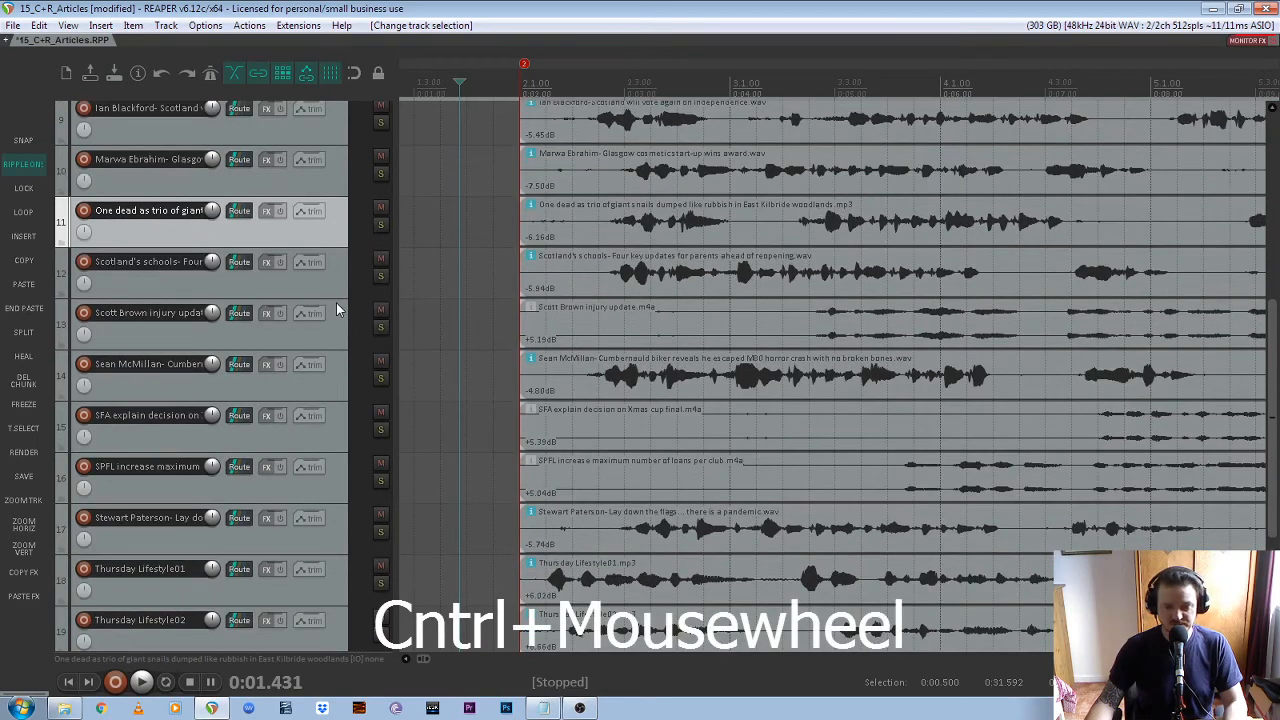
scroll(337, 310, "up", 3)
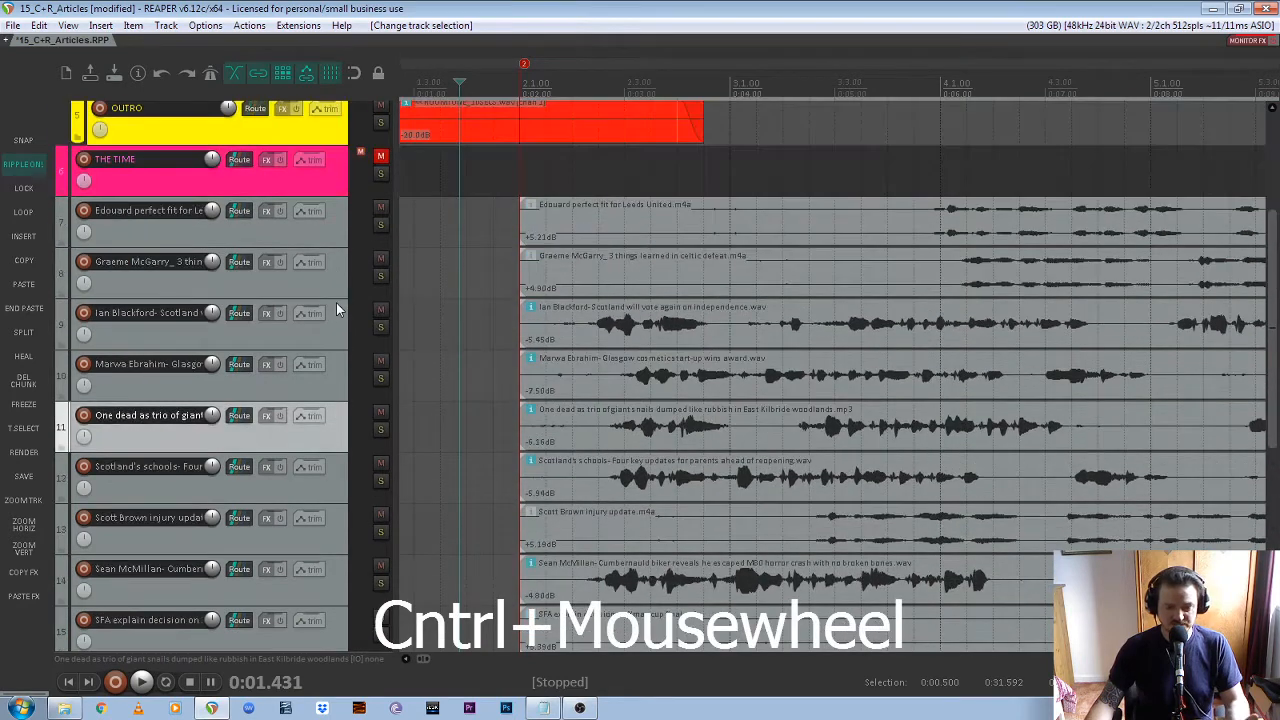
left_click(931, 212)
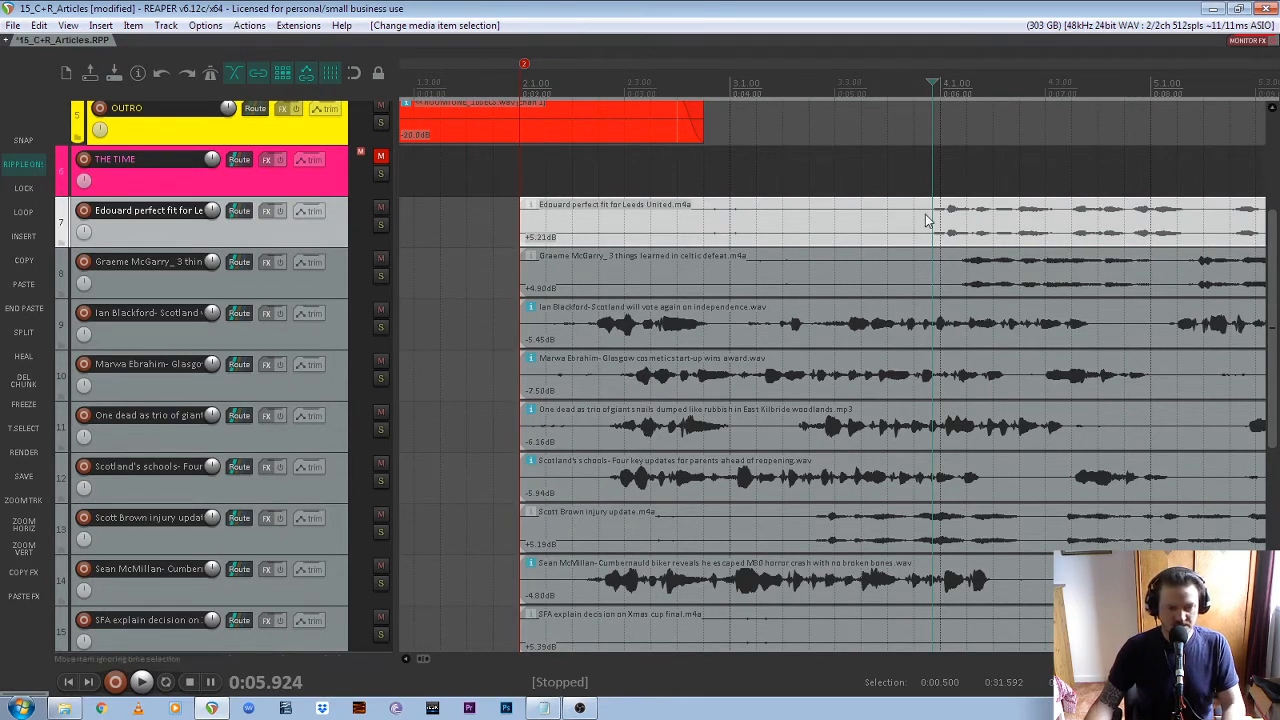
left_click(20, 340)
left_click(960, 270)
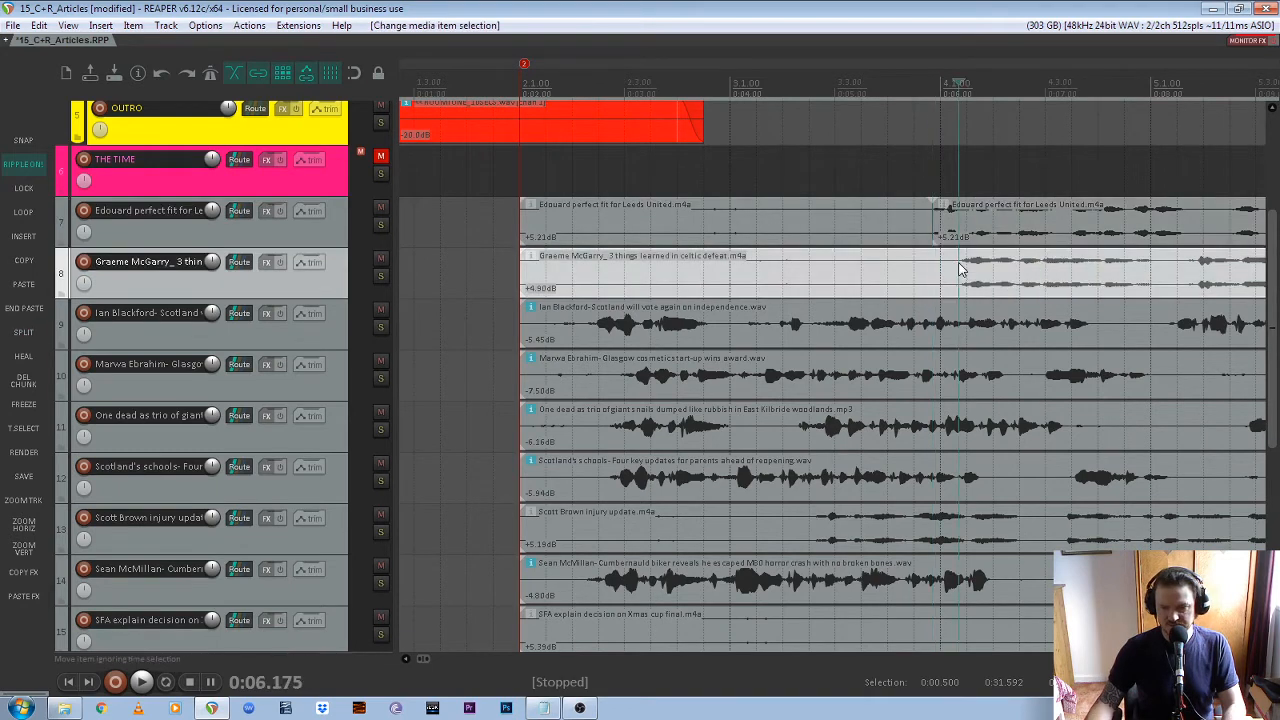
left_click(26, 340)
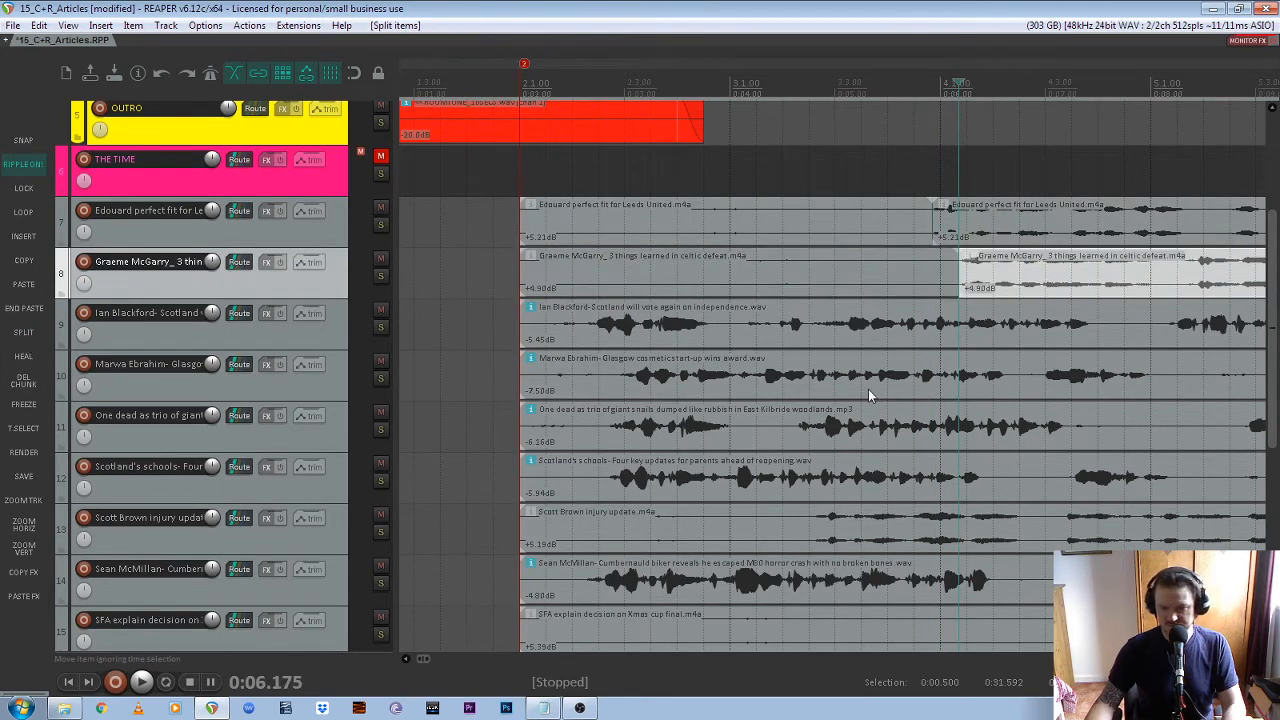
Split the recordings on tracks 9 to 12 just before speech begins, at 0:02.631, 0:02.935, 0:02.828 and 0:02.821 respectively
left_click(587, 330)
key("s")
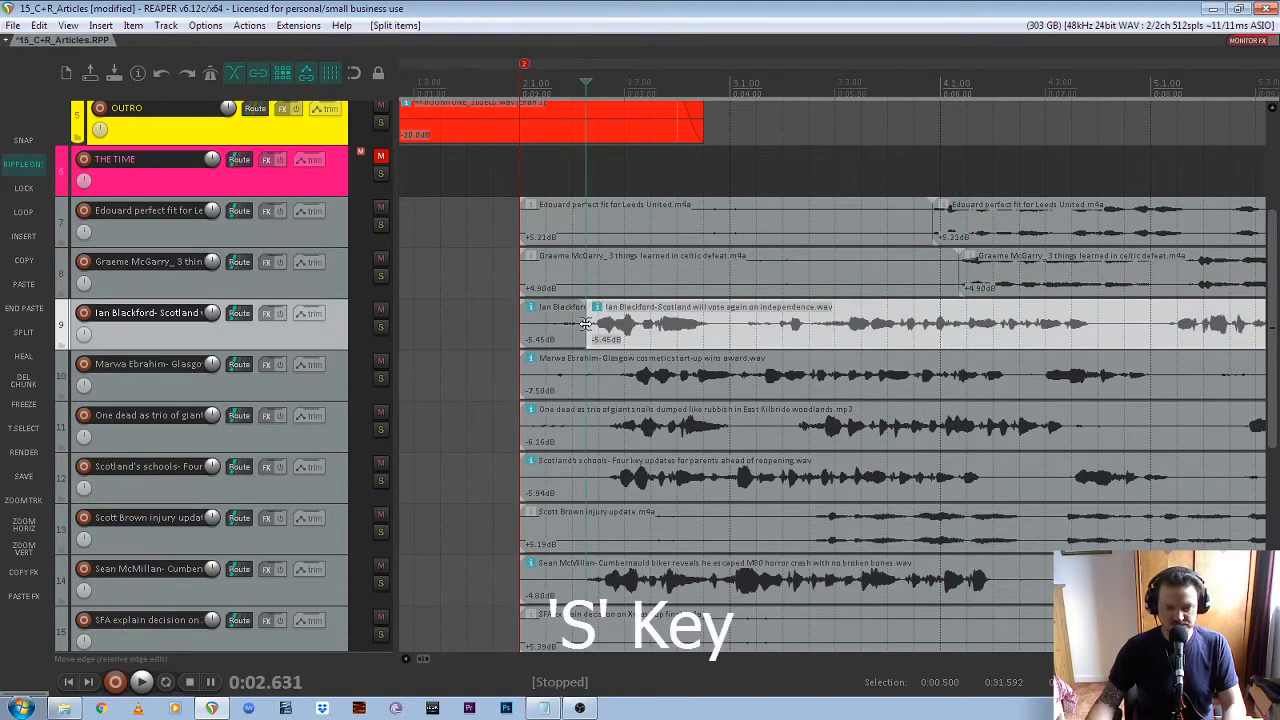
left_click(619, 385)
key("s")
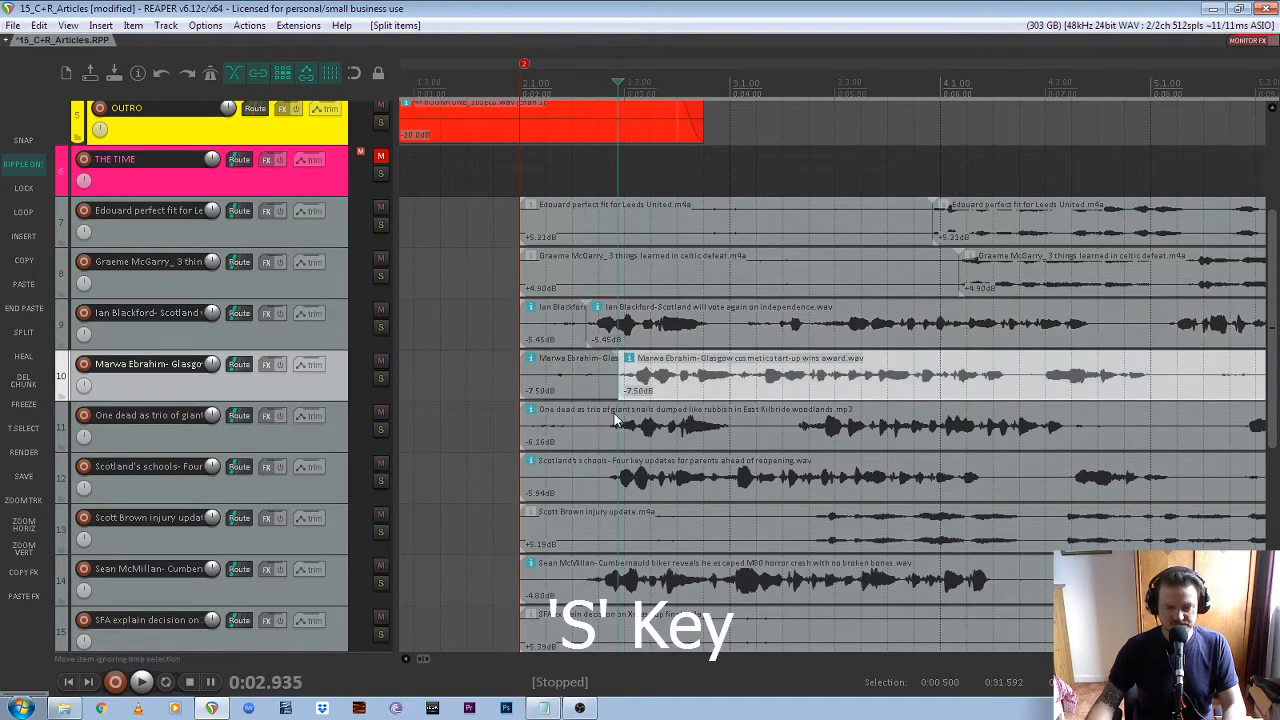
left_click(607, 430)
key("s")
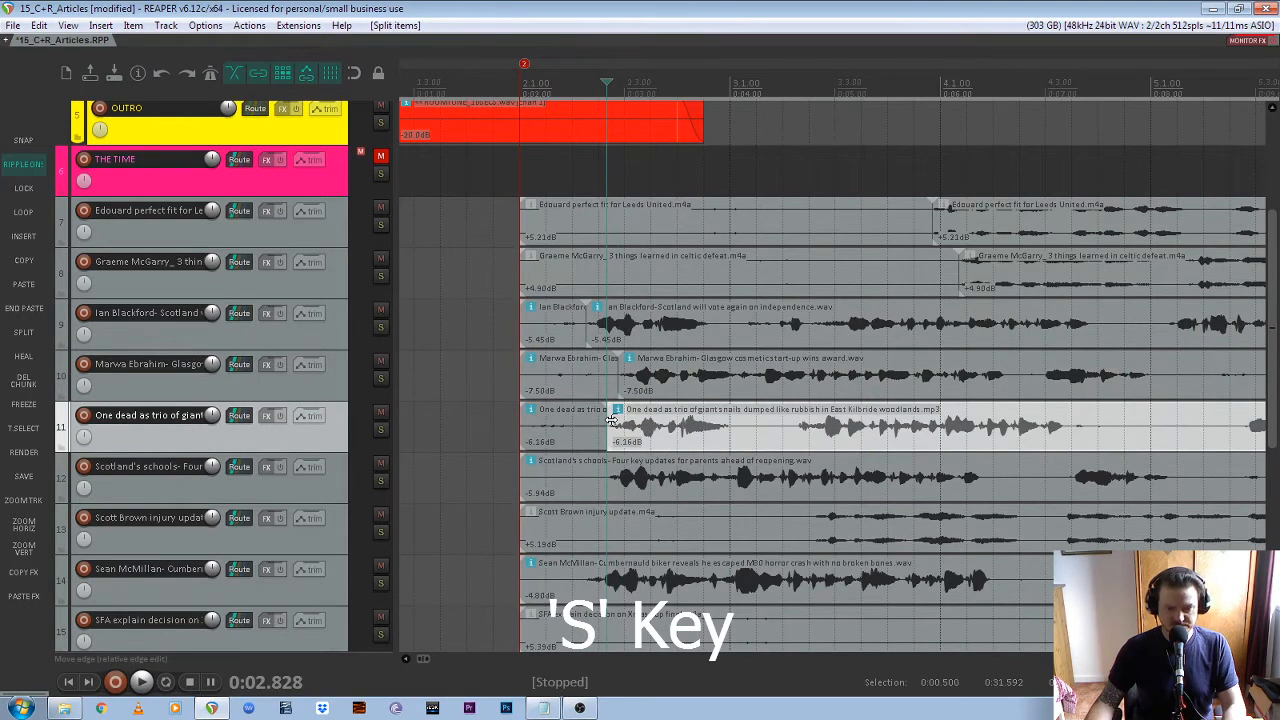
left_click(614, 488)
key("s")
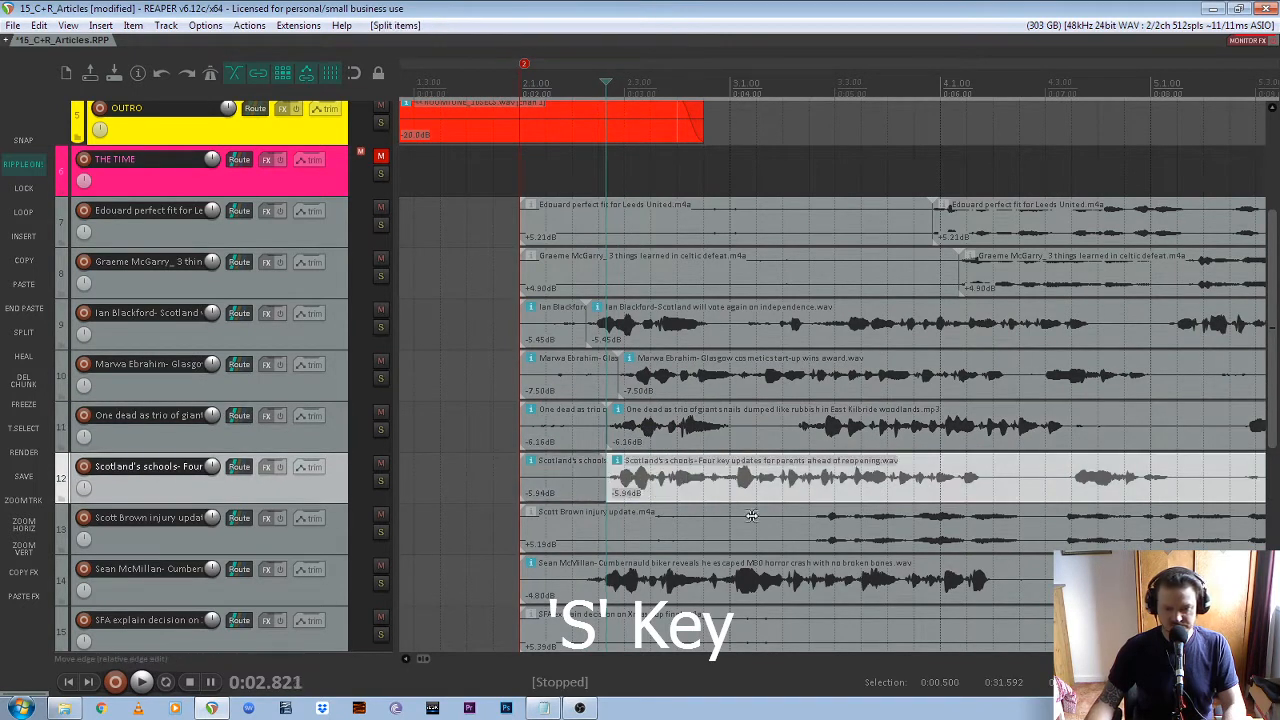
Split the recordings on tracks 13 to 16 just before speech begins, using 0:04.806 on track 13, 0:07.467 on 15 and 0:05.635 on 16
left_click(820, 532)
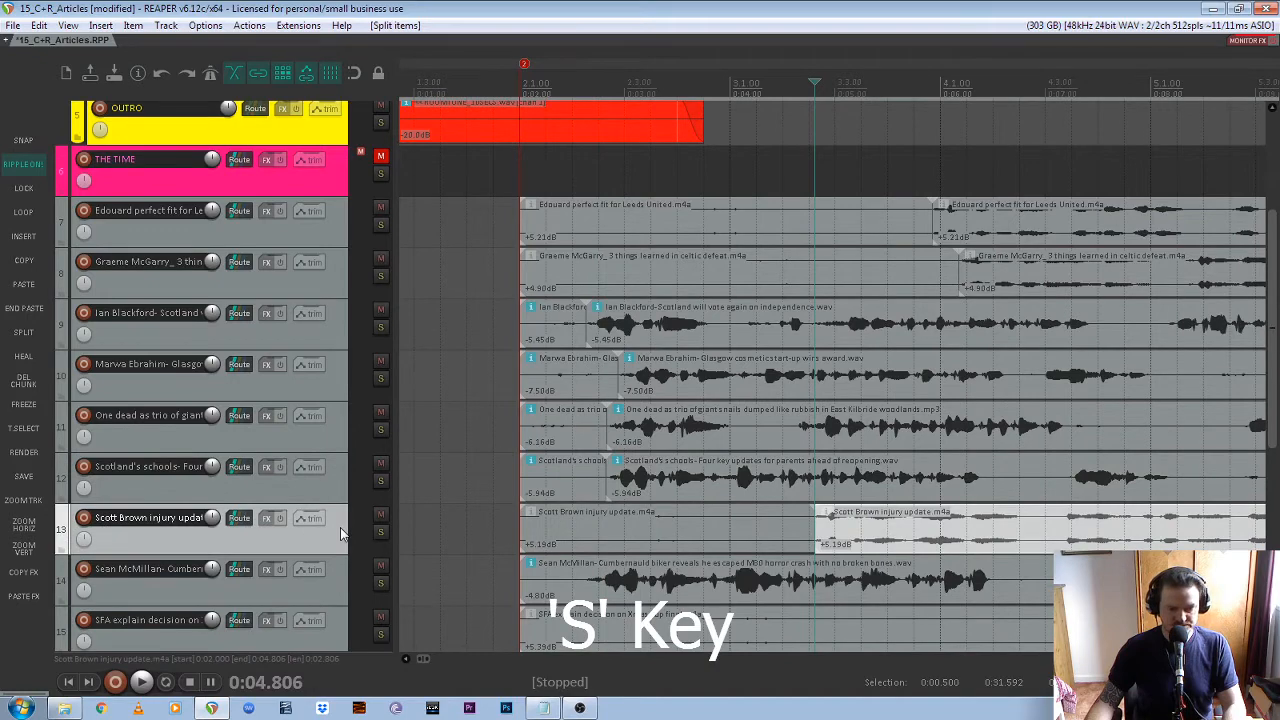
scroll(340, 527, "down", 3)
left_click(588, 377)
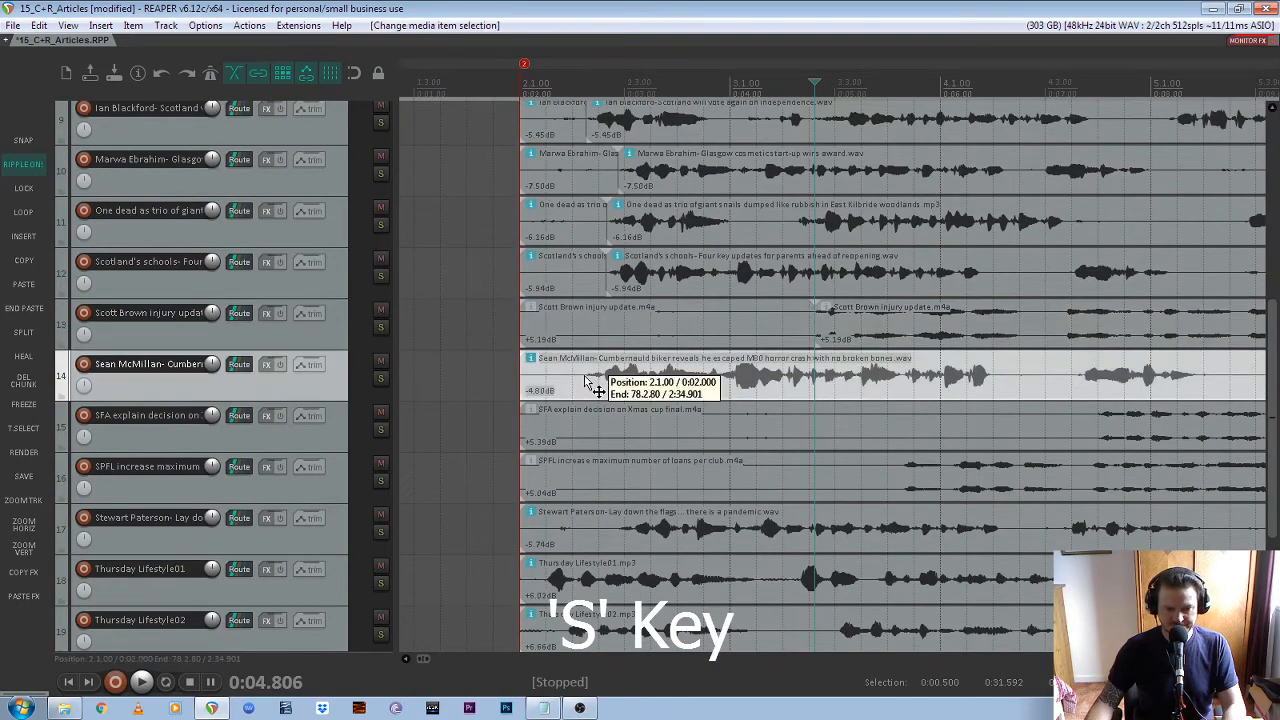
key("s")
left_click(1097, 432)
key("s")
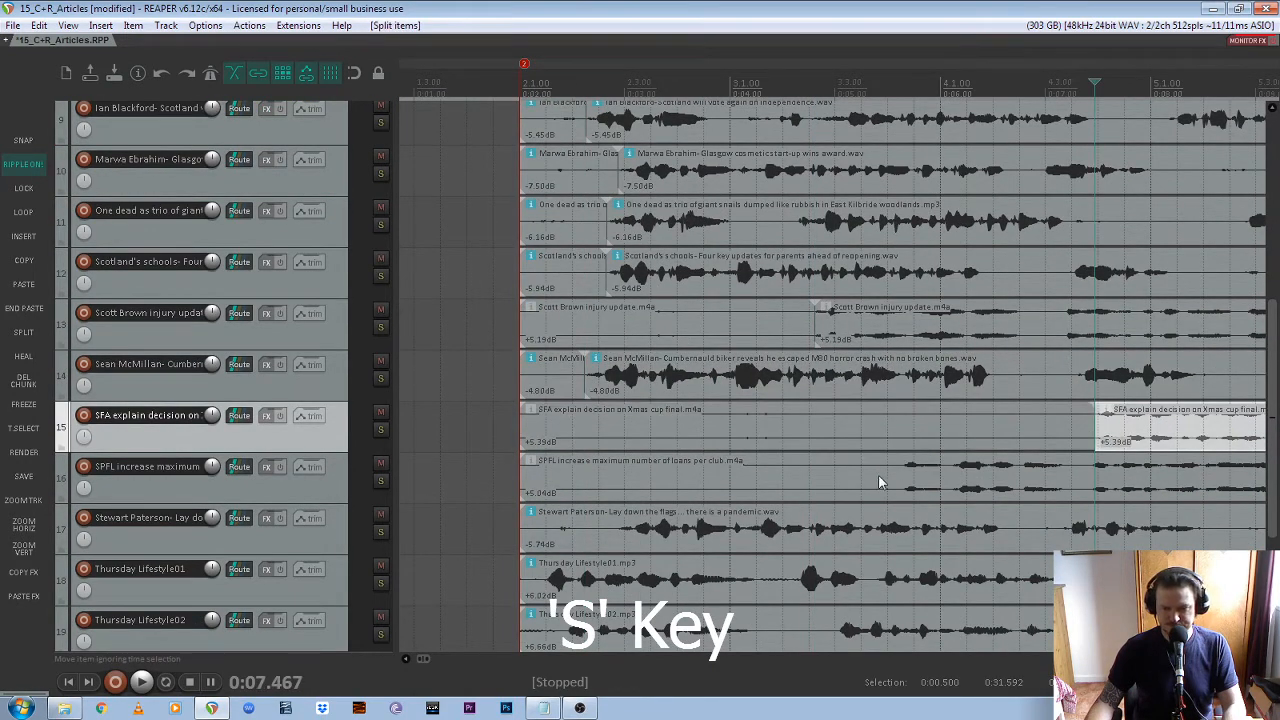
left_click(902, 466)
key("s")
Split the recordings on tracks 17 to 21 just before speech begins, with Thursday Lifestyle01 at 0:02.212, Lifestyle02 at 0:02.418 and Opinion02 at 0:03.034
left_click(620, 528)
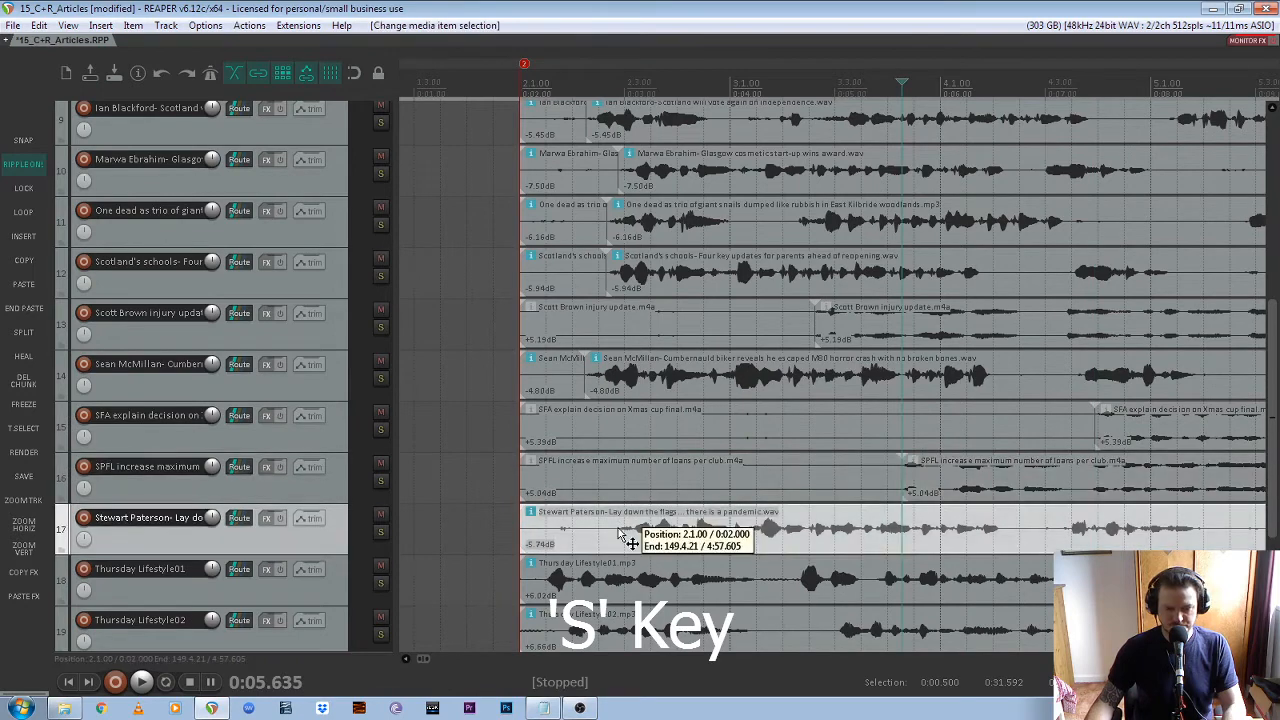
key("s")
left_click(540, 586)
key("s")
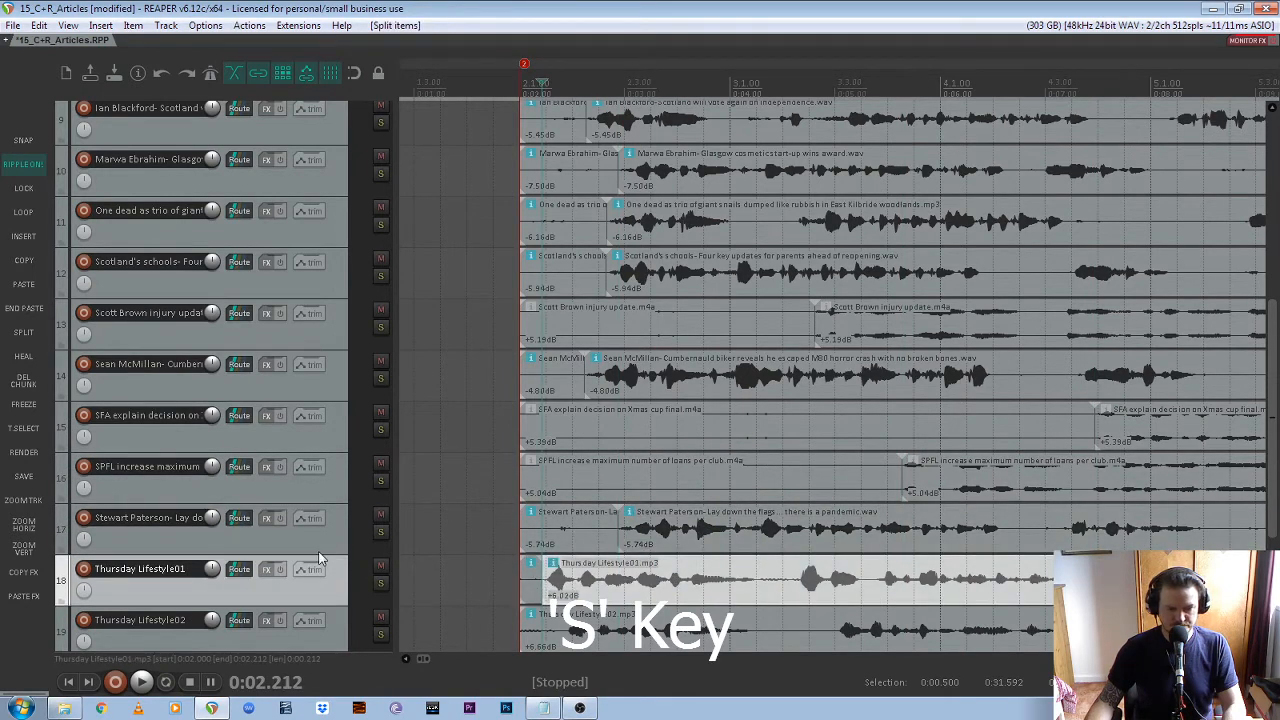
scroll(320, 558, "down", 3)
left_click(564, 475)
key("s")
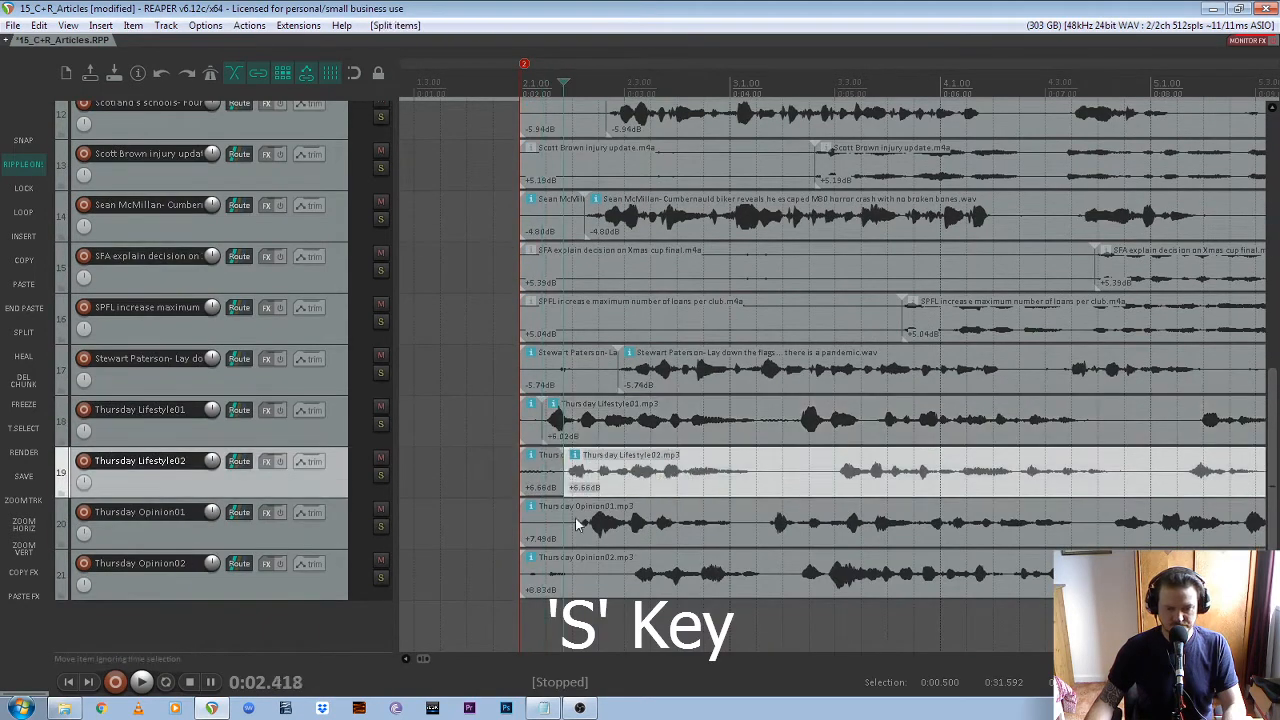
left_click(575, 528)
key("s")
left_click(628, 575)
key("s")
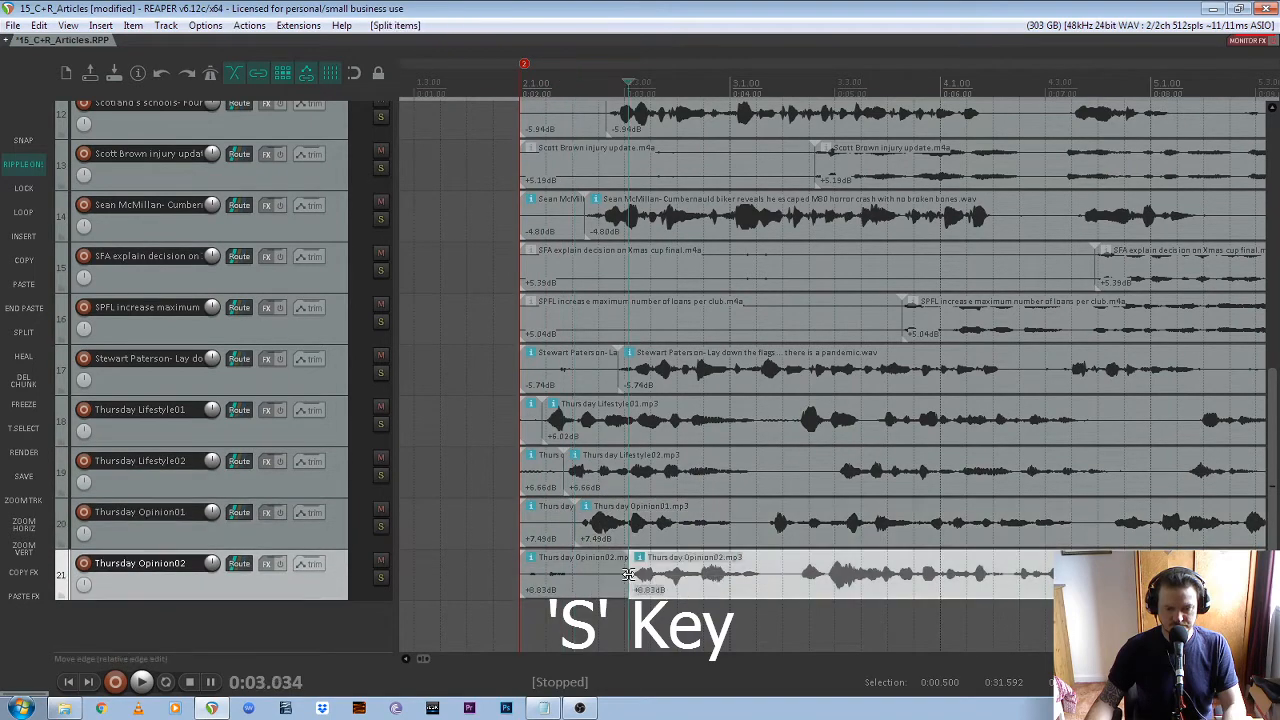
Delete the split-off lead-in segments on tracks 7 to 21 together with ripple editing on, so each recording's speech starts at marker 2
scroll(603, 522, "down", 2)
scroll(467, 458, "up", 1)
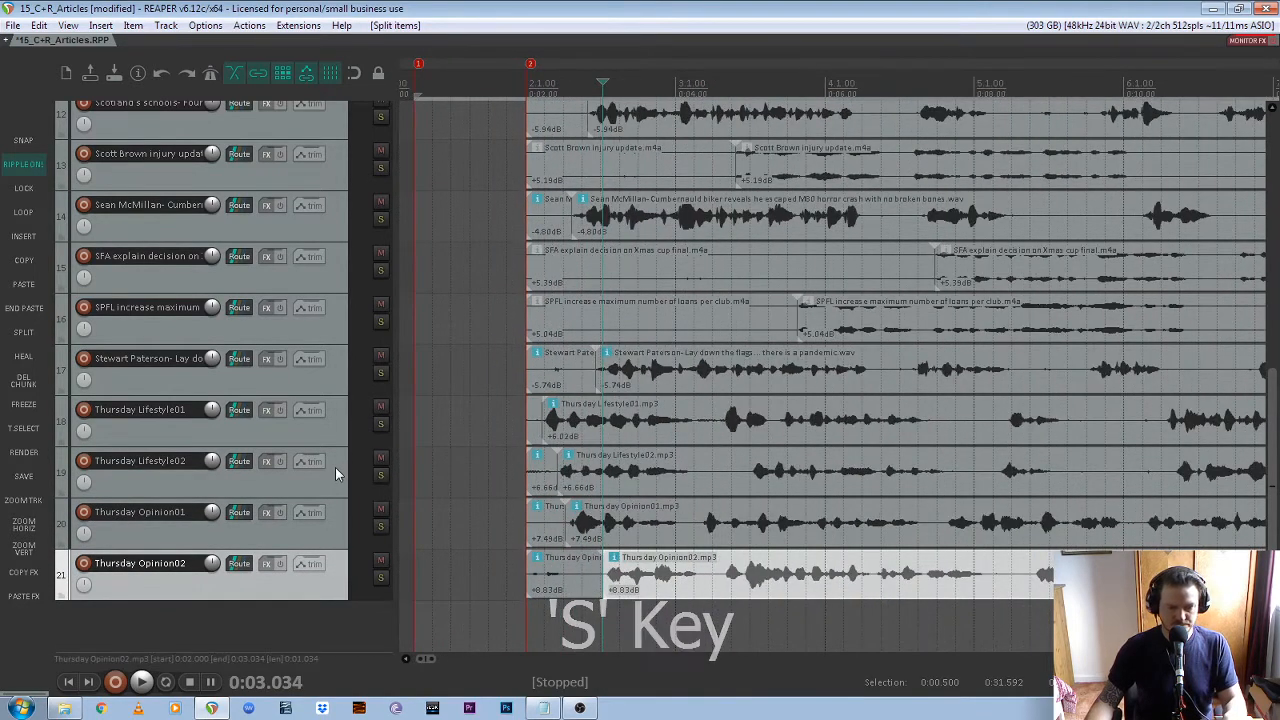
scroll(336, 467, "down", 4, "ctrl")
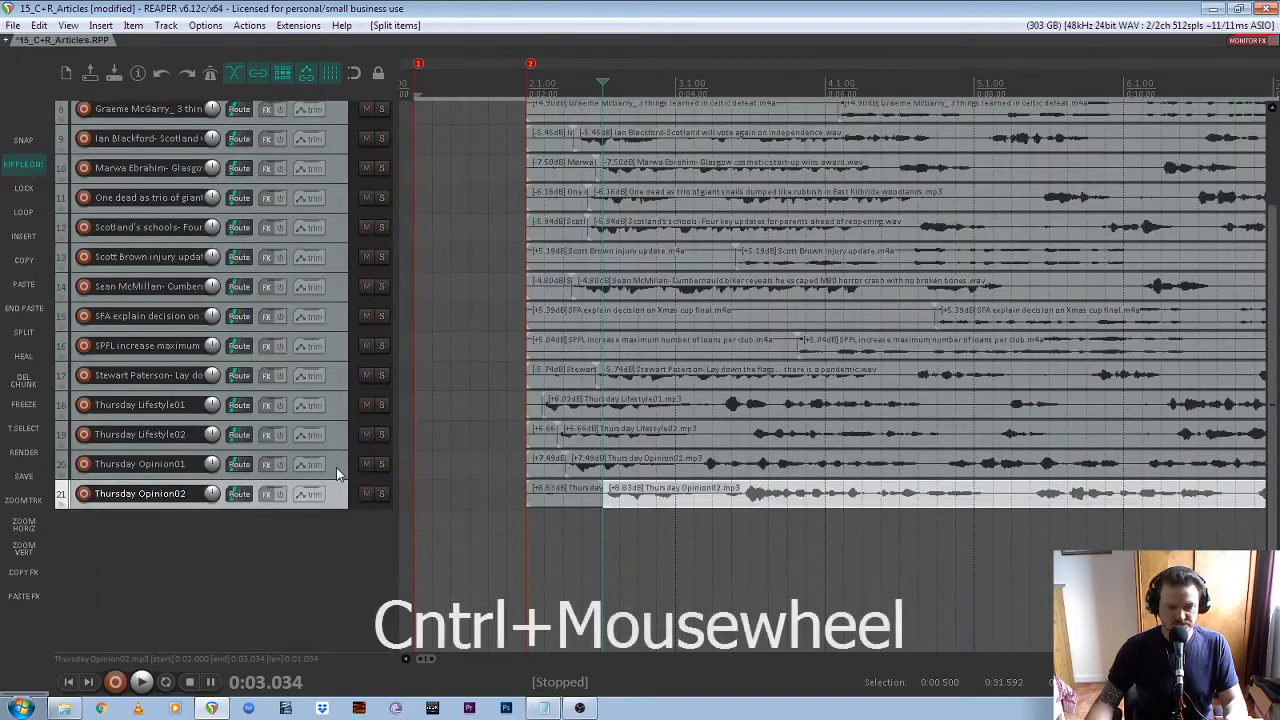
scroll(337, 464, "up", 2, "ctrl")
scroll(337, 464, "up", 3)
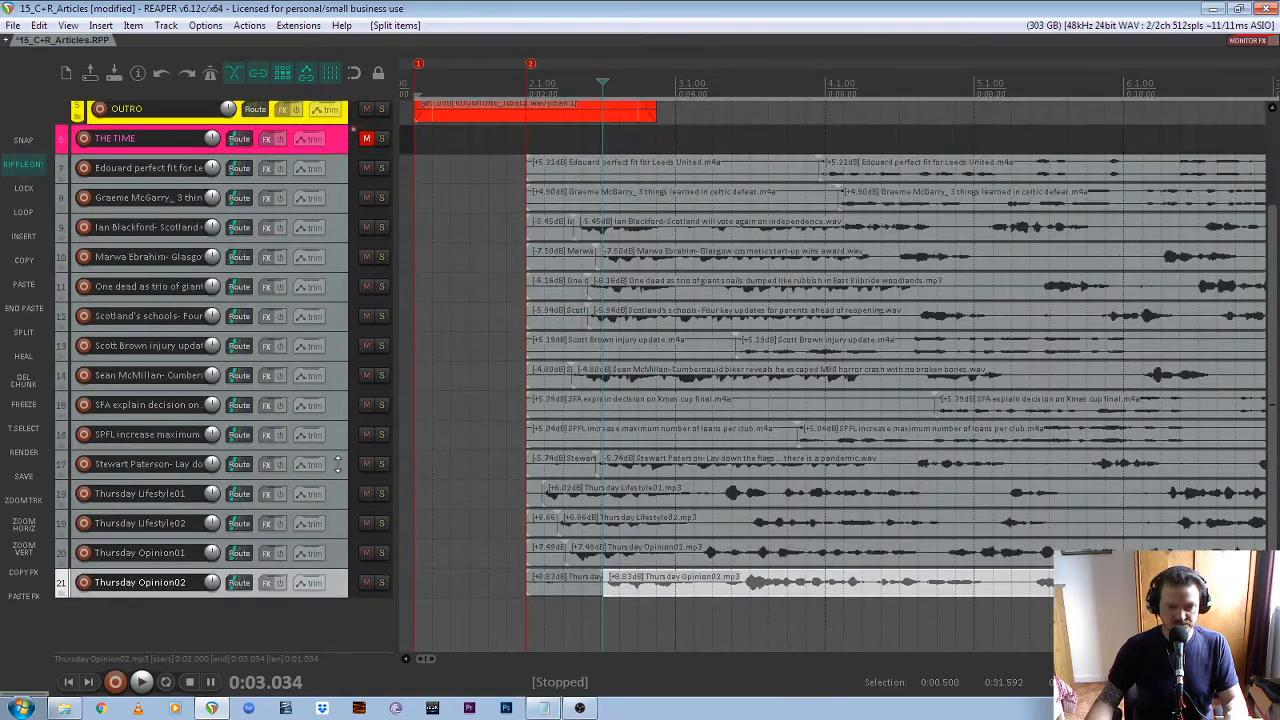
left_click(22, 165)
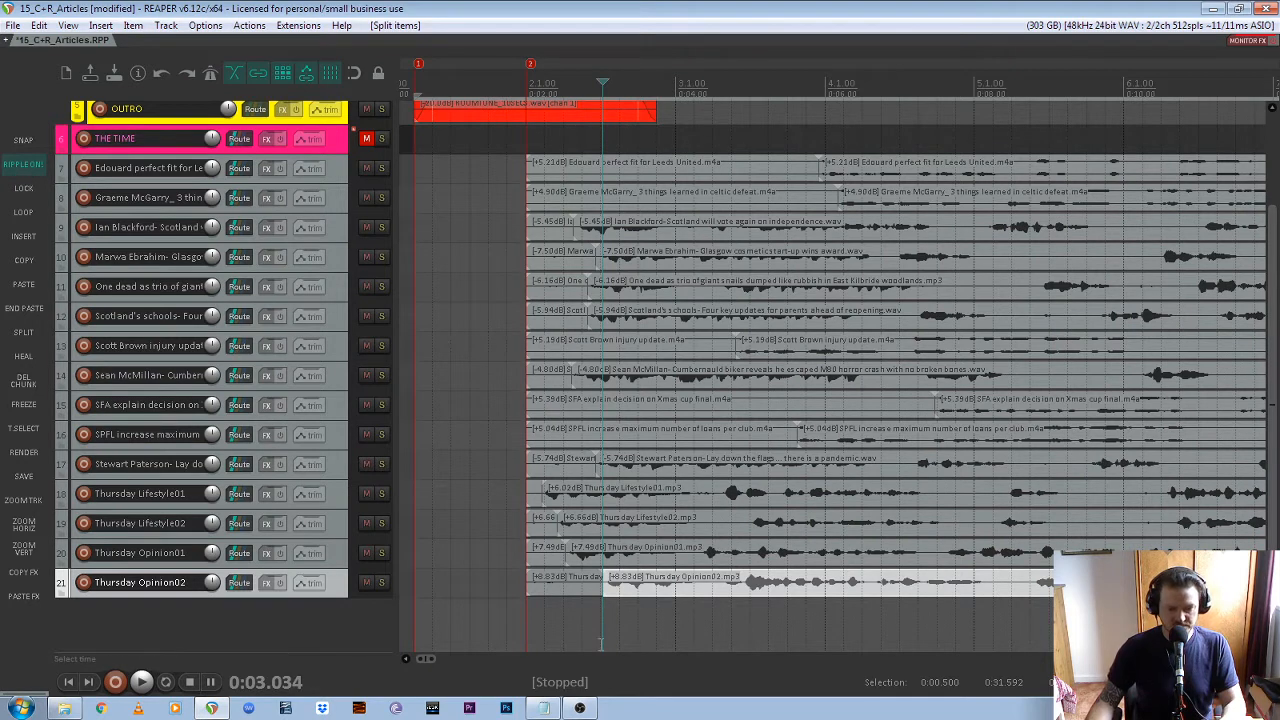
left_click_drag(460, 620, 531, 163)
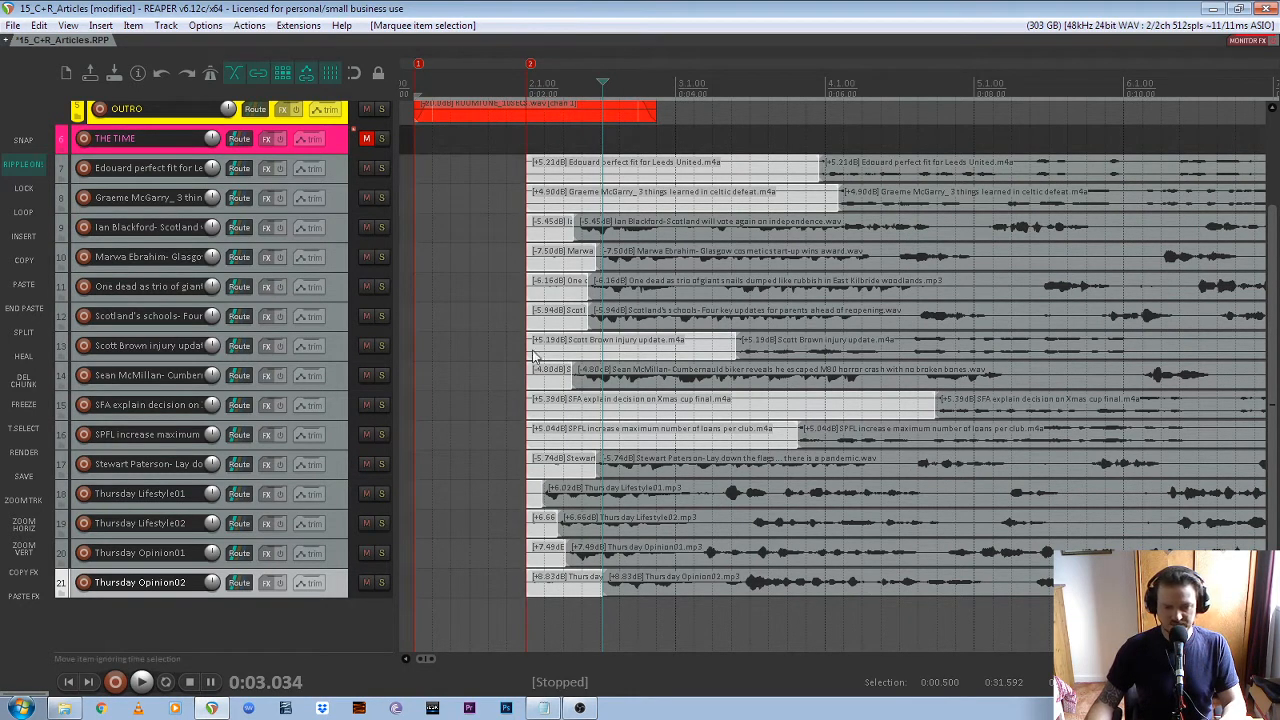
key("Delete")
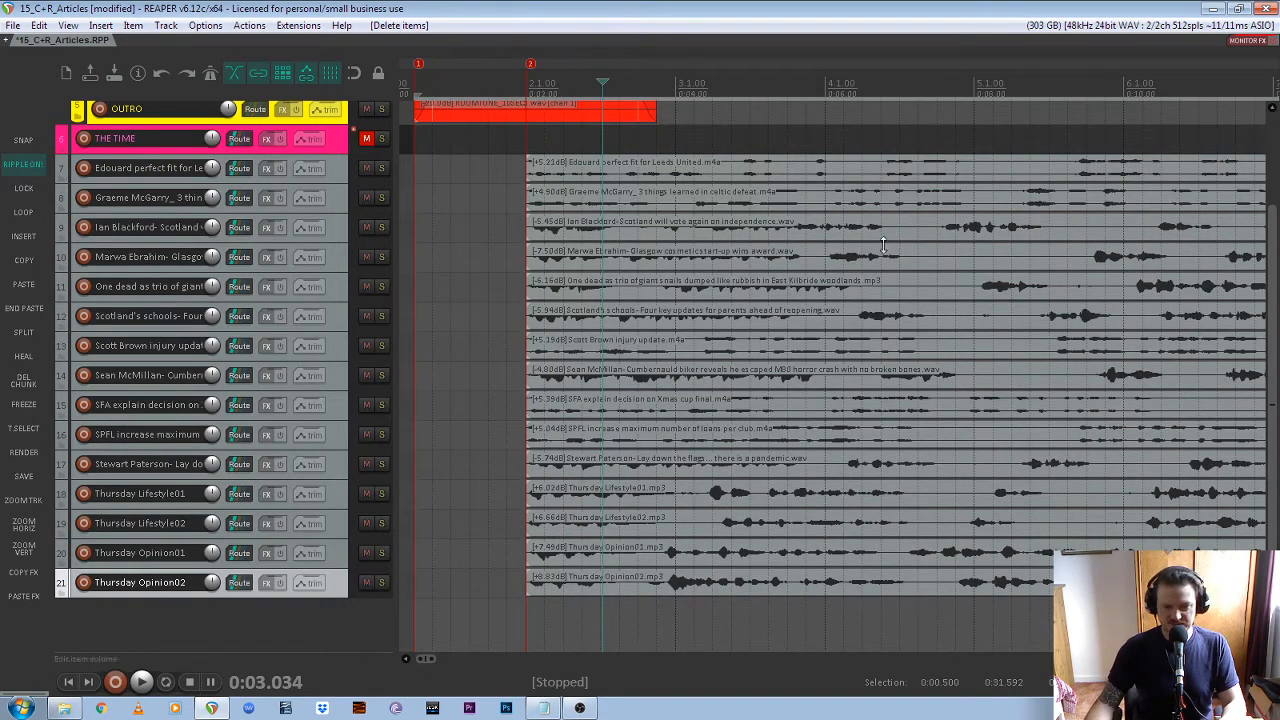
scroll(530, 225, "up", 5)
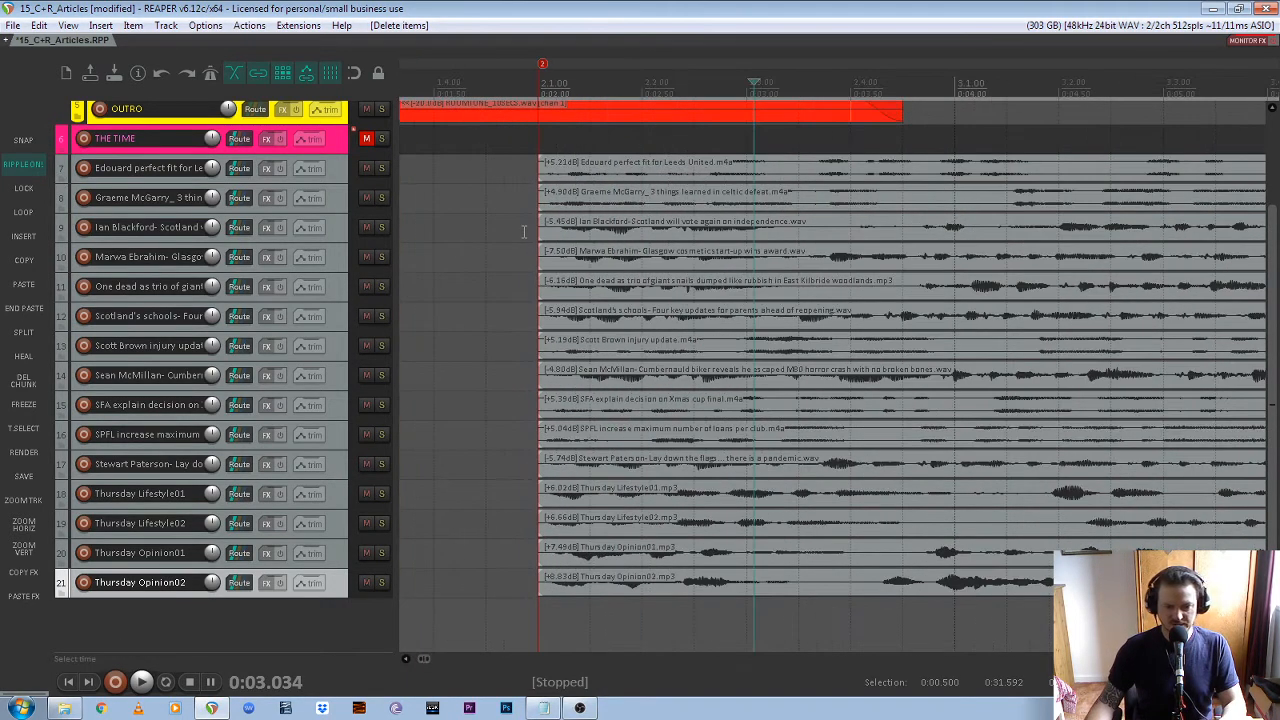
scroll(672, 277, "up", 3)
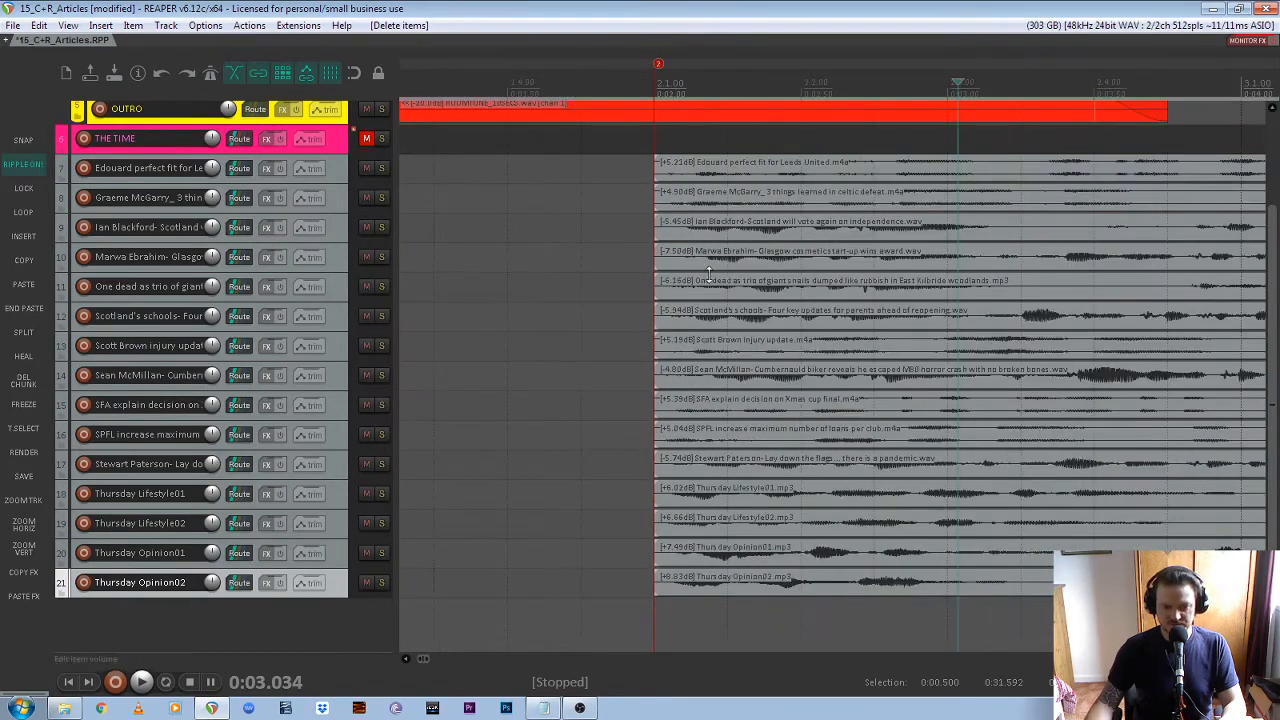
scroll(672, 240, "down", 5)
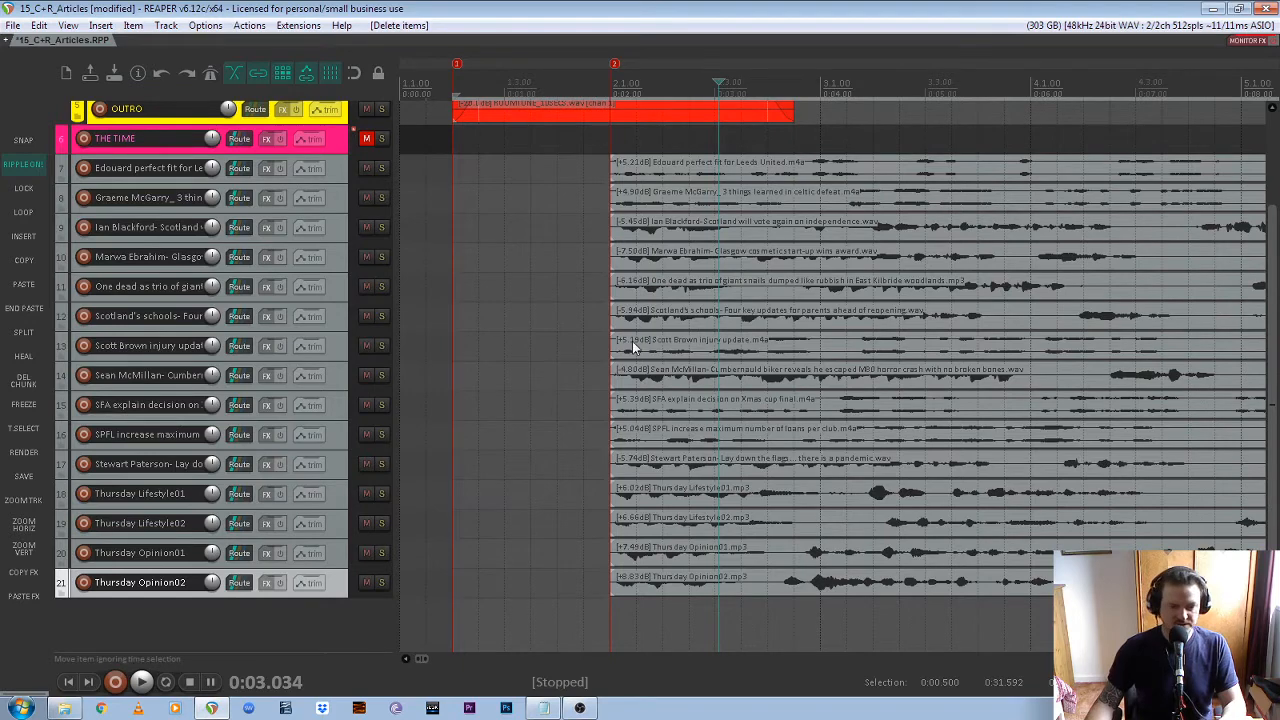
scroll(632, 346, "down", 2)
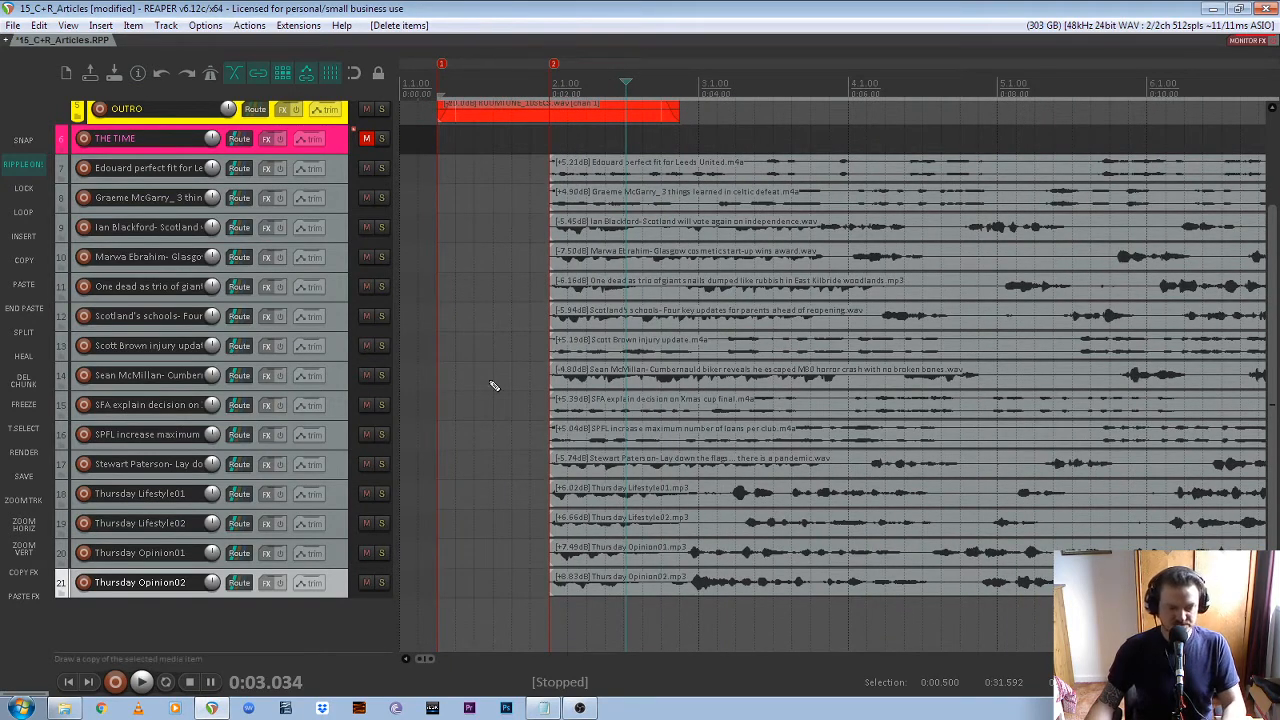
Undo the lead-in deletion and try deleting the same segments on tracks 7 to 21 with ripple editing off
key("ctrl+z")
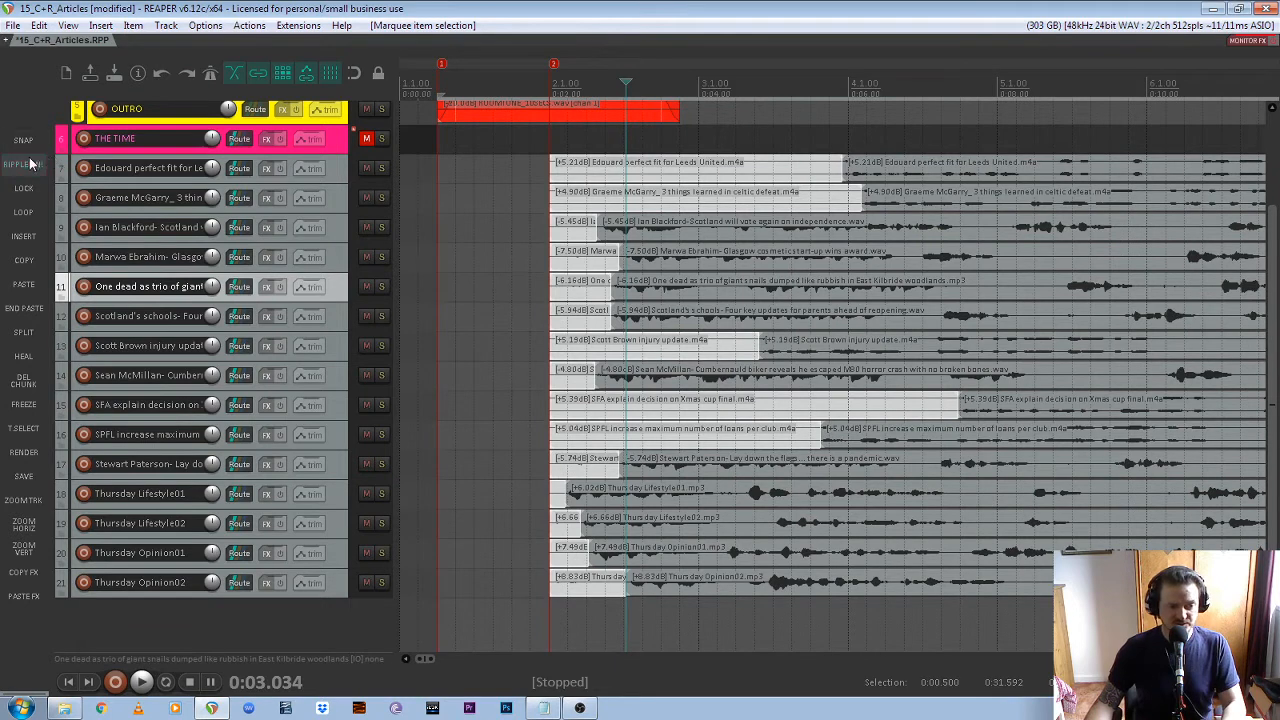
left_click_drag(515, 620, 561, 155)
key("Delete")
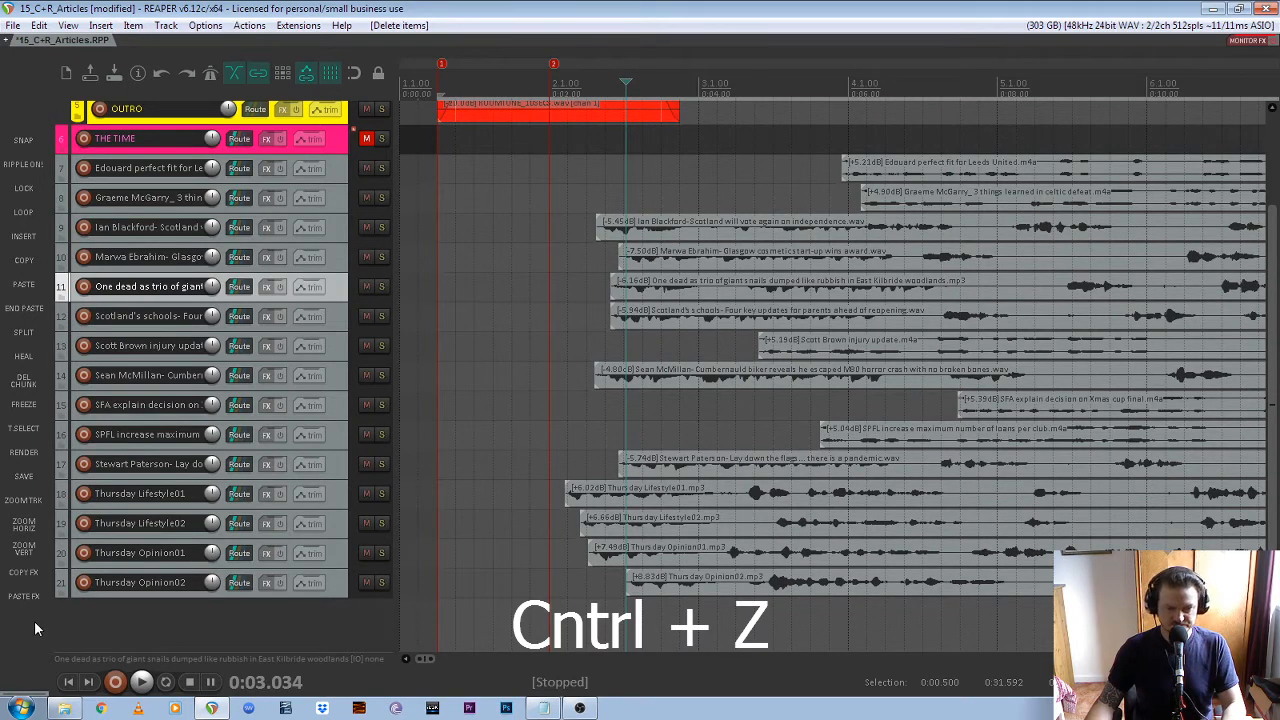
key("ctrl+z")
Select only the lead-in segments on tracks 7 to 21 and delete them with ripple editing turned on
left_click_drag(522, 625, 577, 633)
left_click(530, 168)
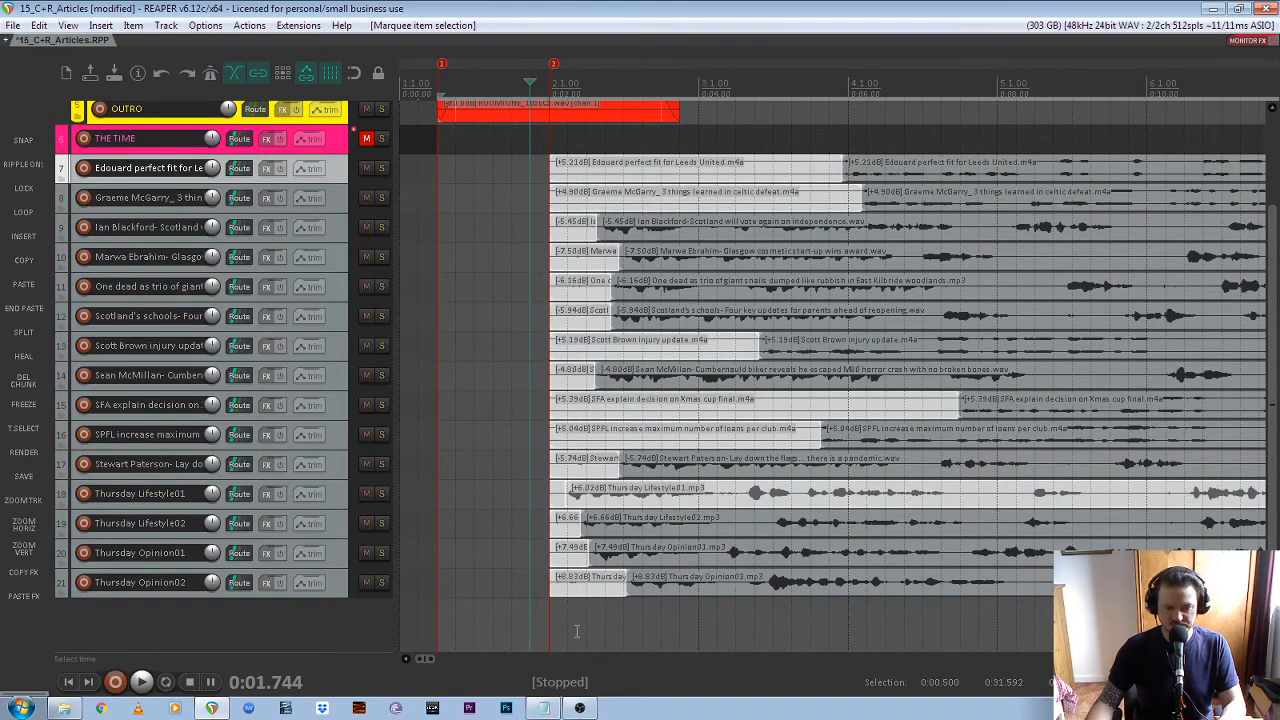
scroll(812, 543, "down", 5)
scroll(501, 523, "down", 5)
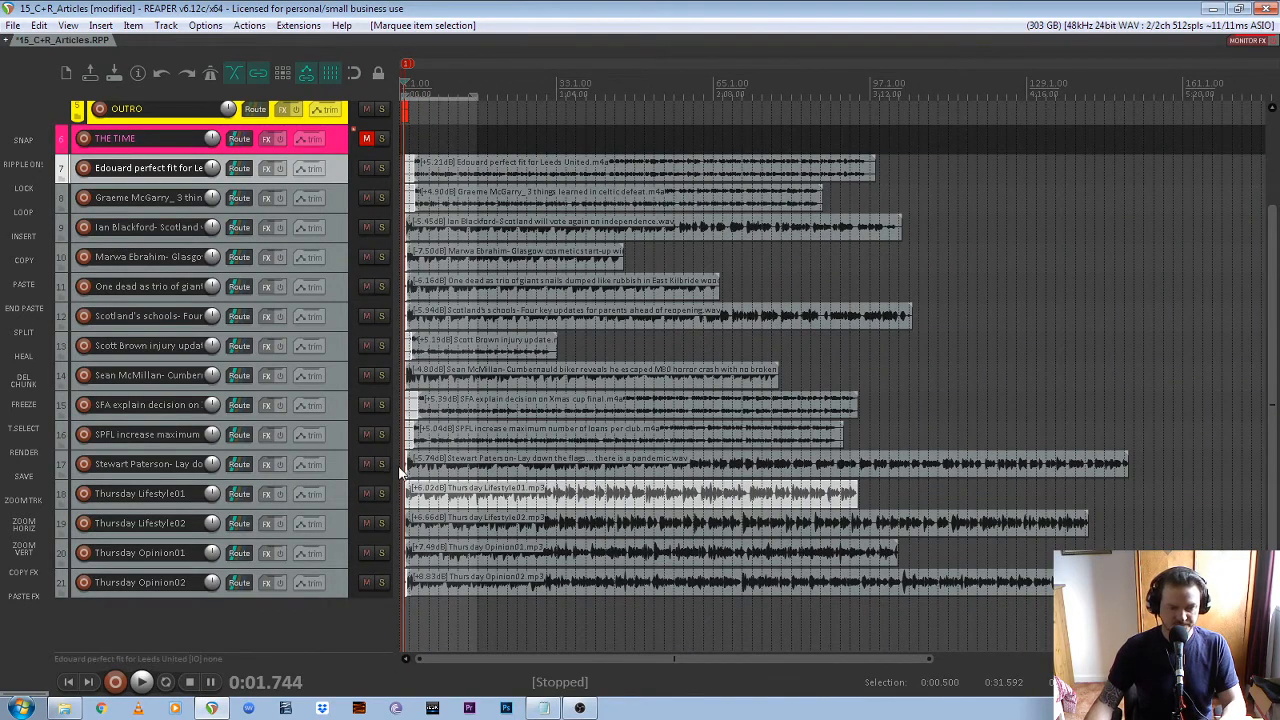
scroll(420, 490, "up", 15)
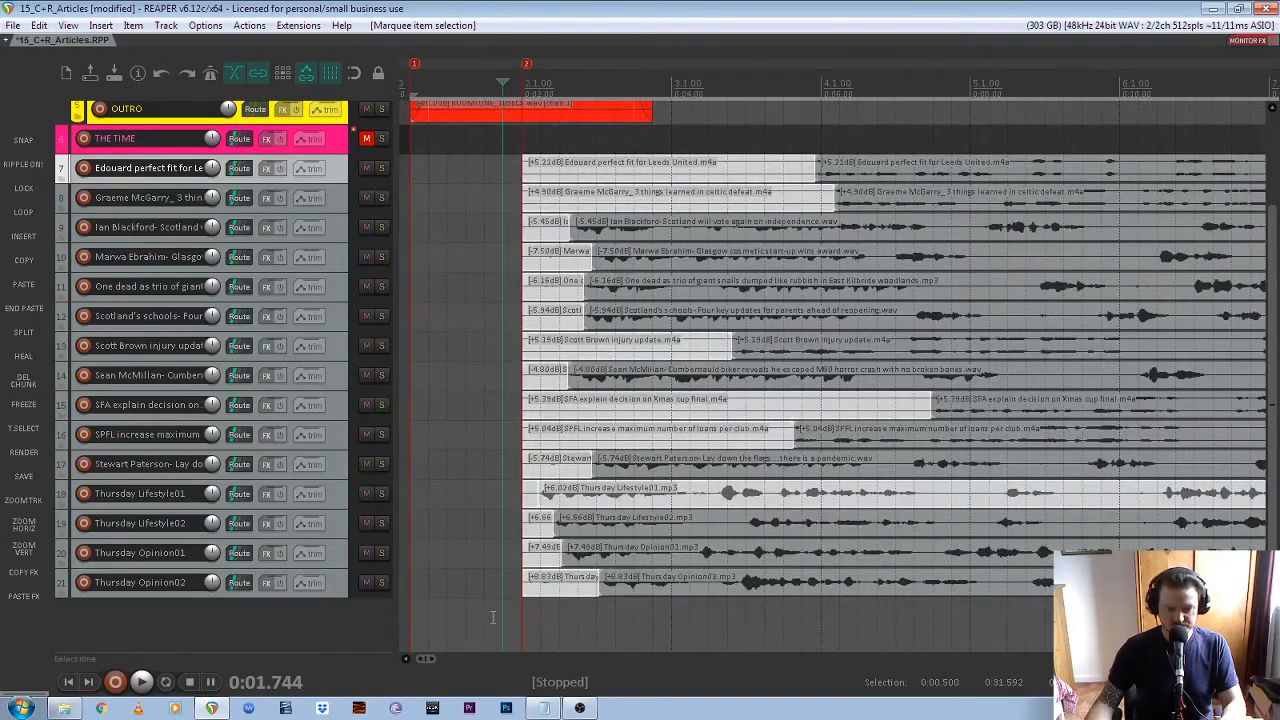
scroll(492, 617, "up", 2)
left_click_drag(500, 616, 548, 168)
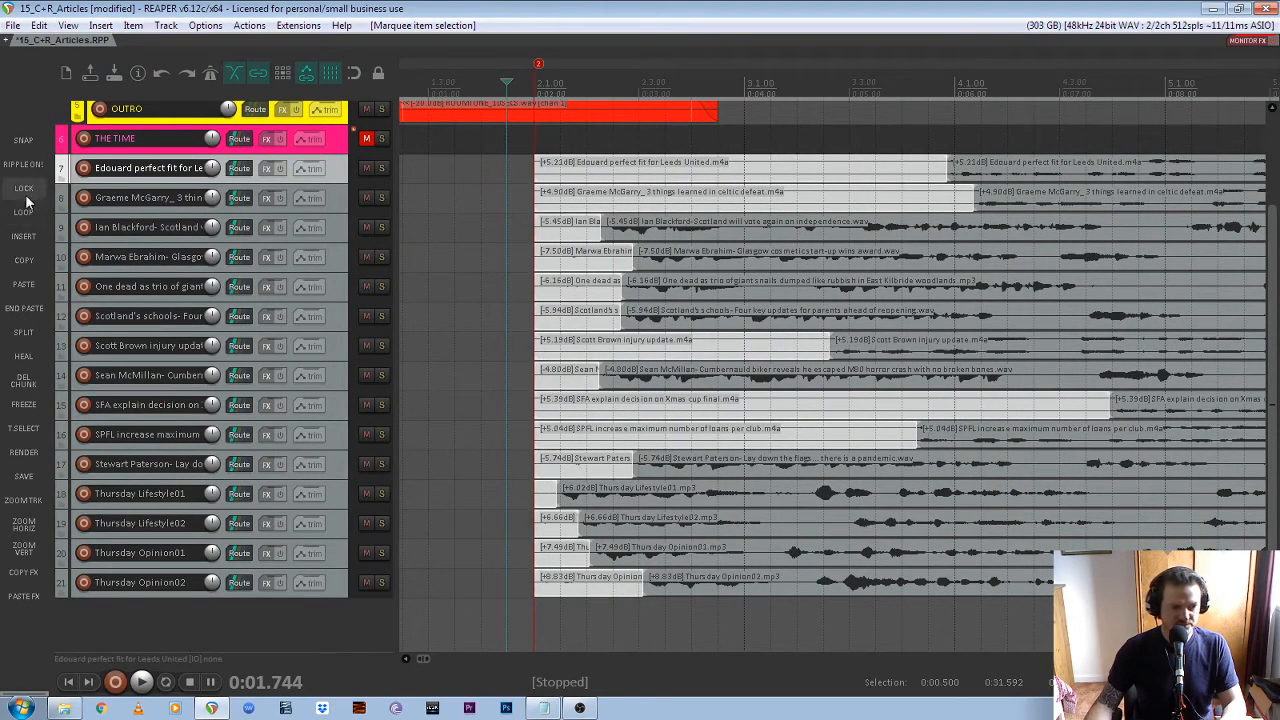
left_click(22, 164)
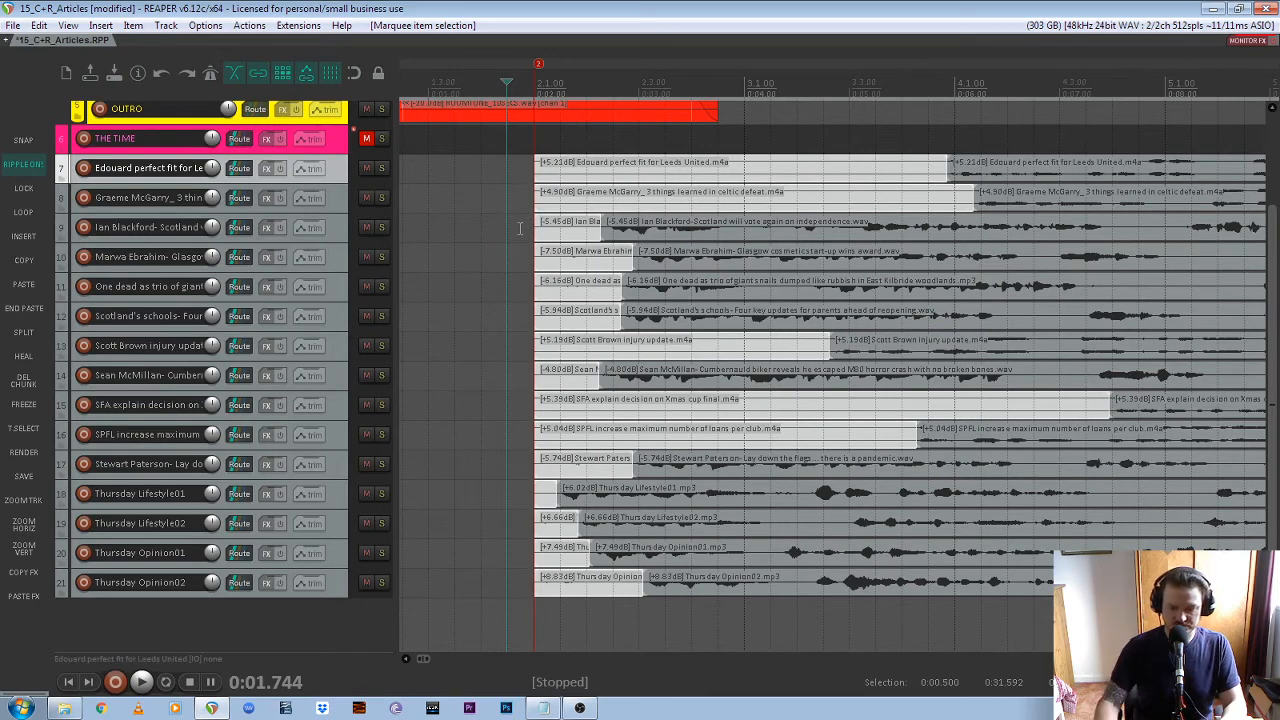
key("Delete")
scroll(737, 297, "down", 3)
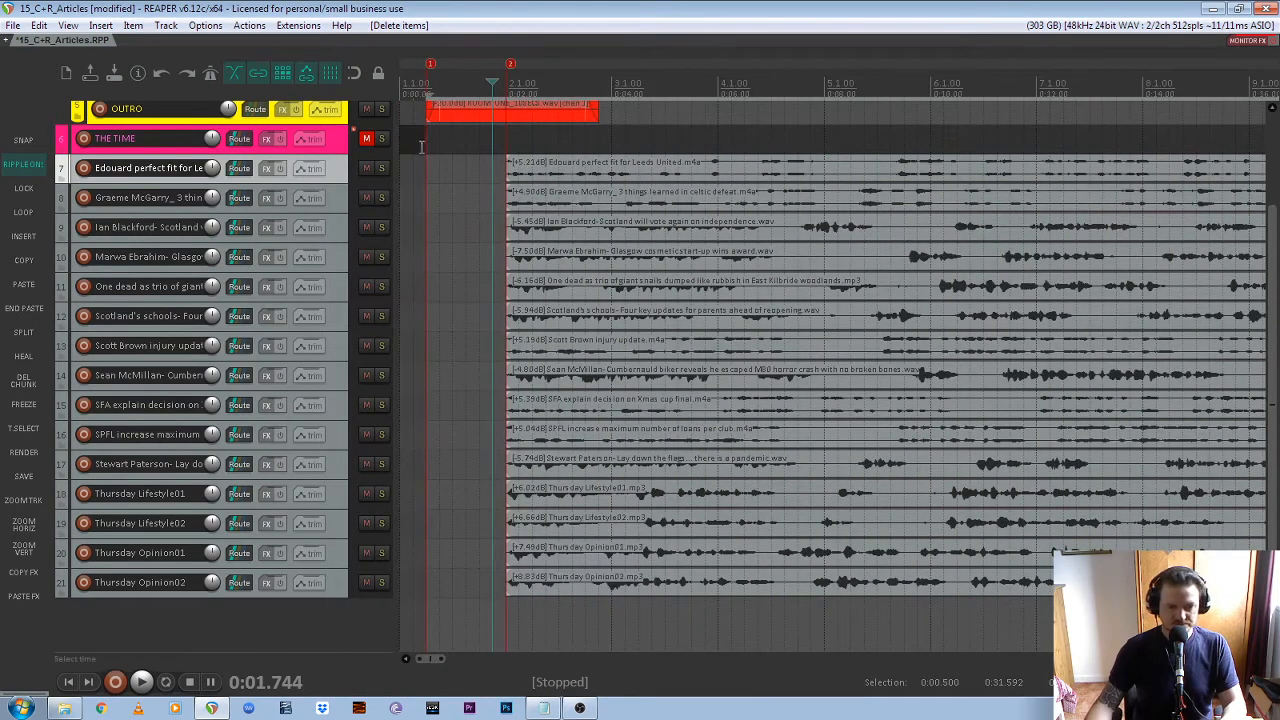
scroll(732, 310, "up", 2)
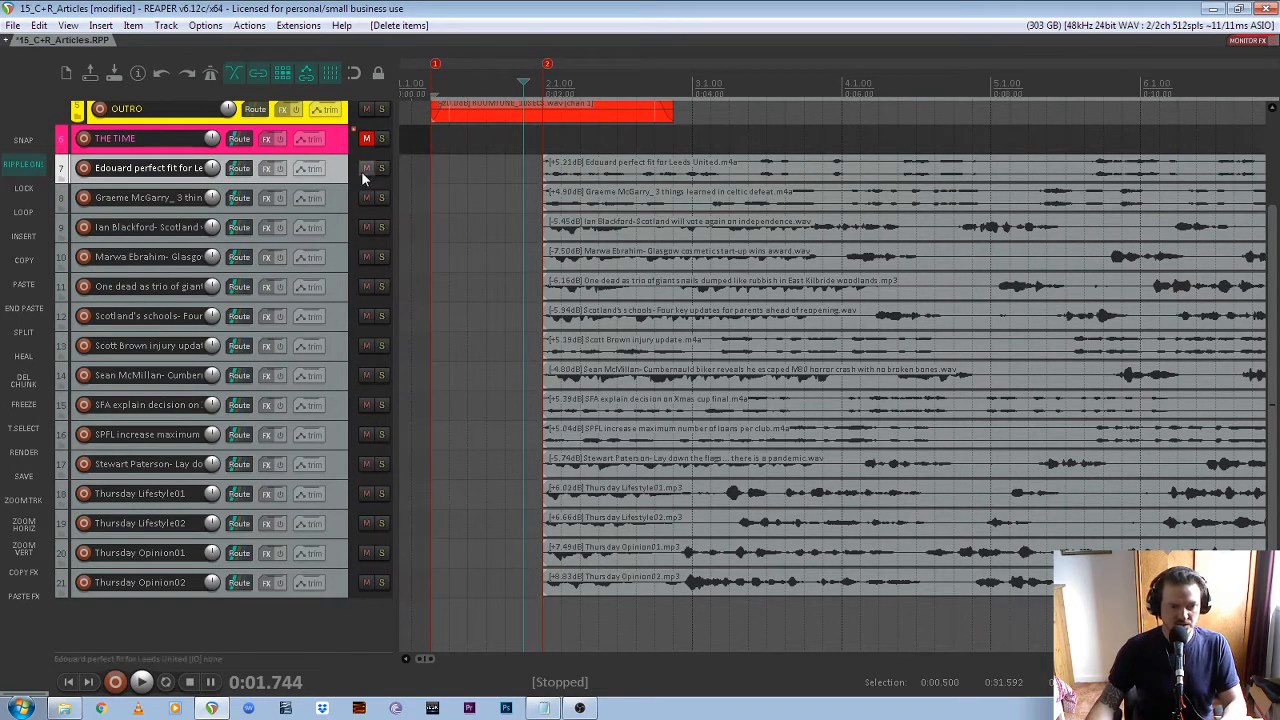
Turn on locking and check in the lock settings that items are prevented from moving left or right
left_click(381, 75)
left_click(381, 75)
left_click(381, 75)
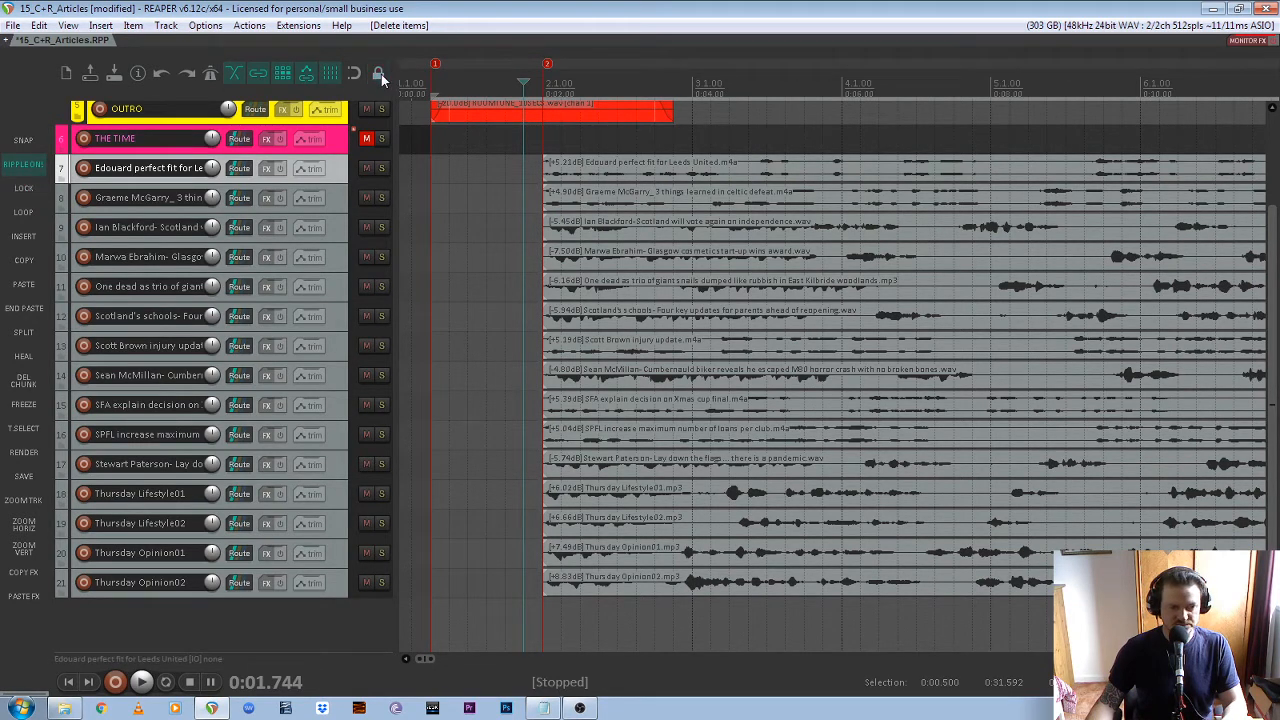
left_click(381, 75)
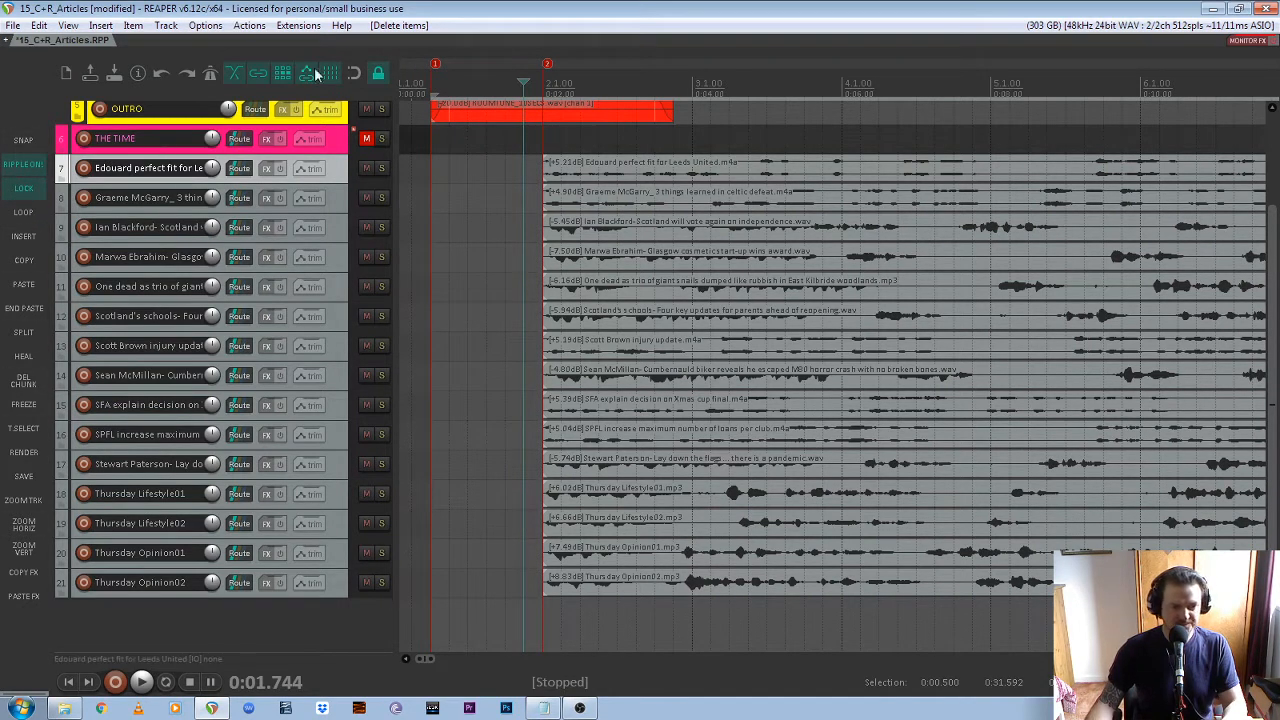
right_click(379, 78)
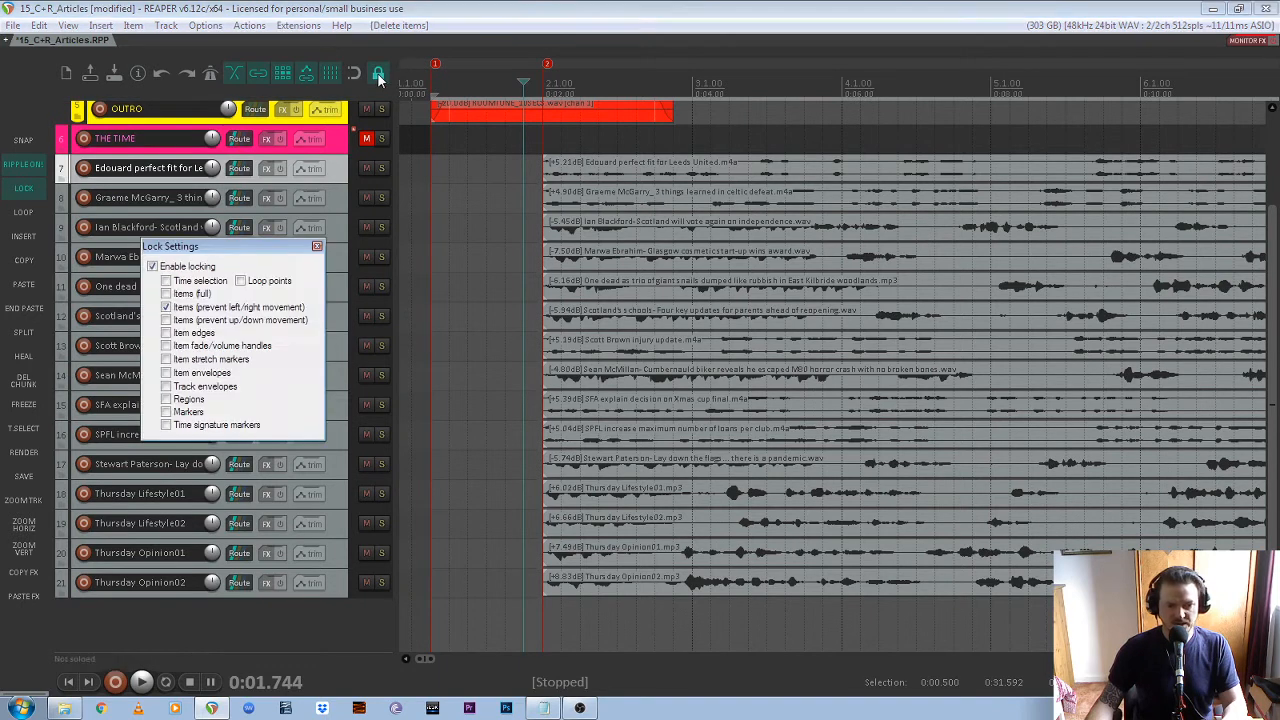
left_click(317, 246)
right_click(380, 79)
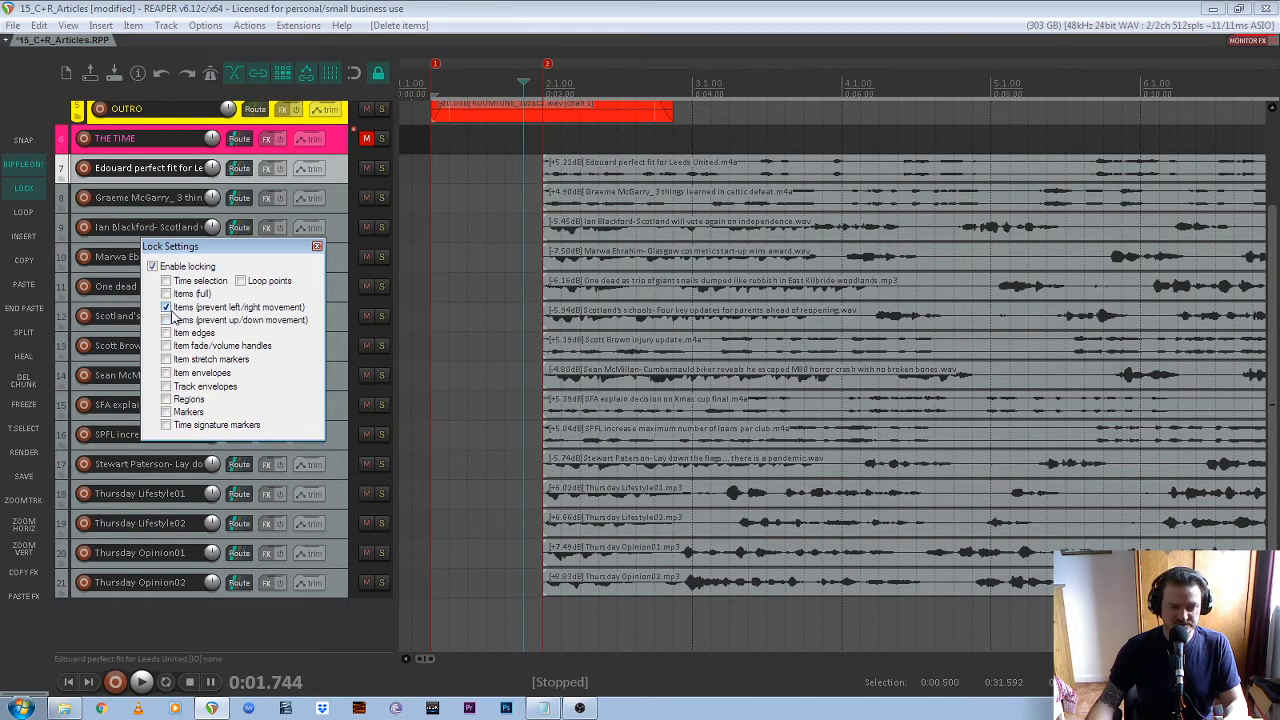
left_click(316, 247)
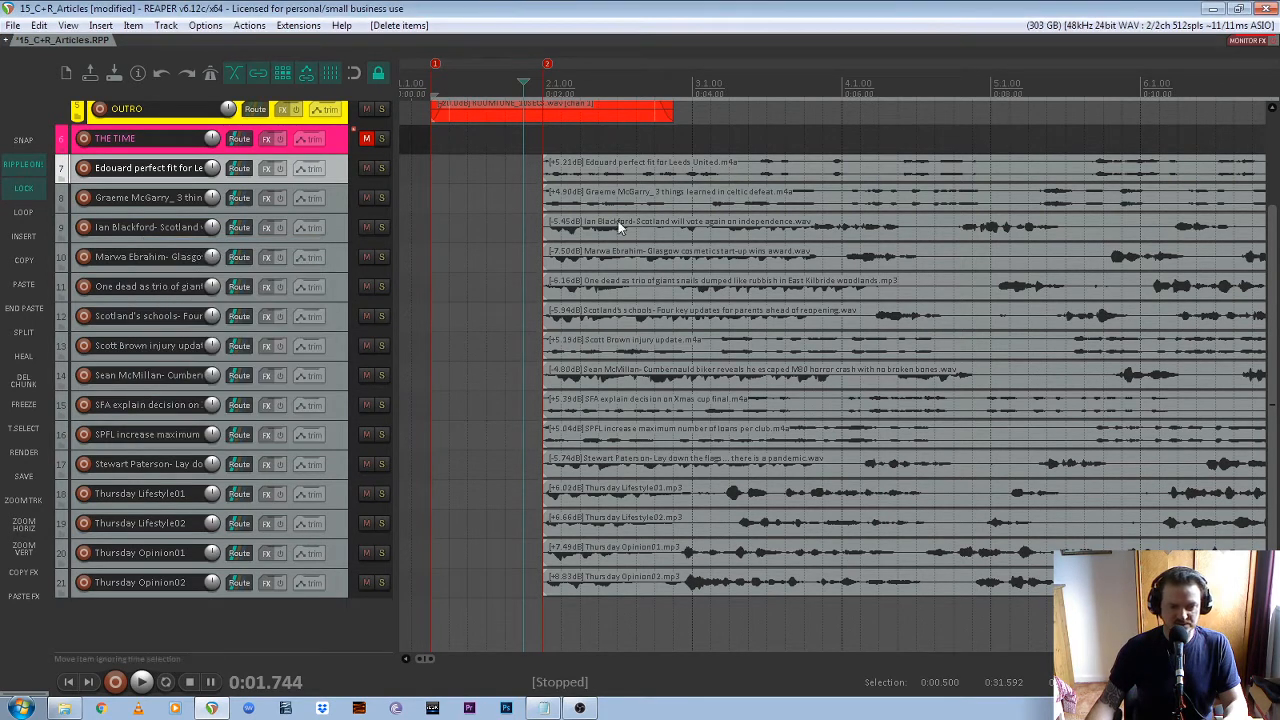
Try to move the recording on track 7 sideways along the timeline with locking enabled
left_click(653, 175)
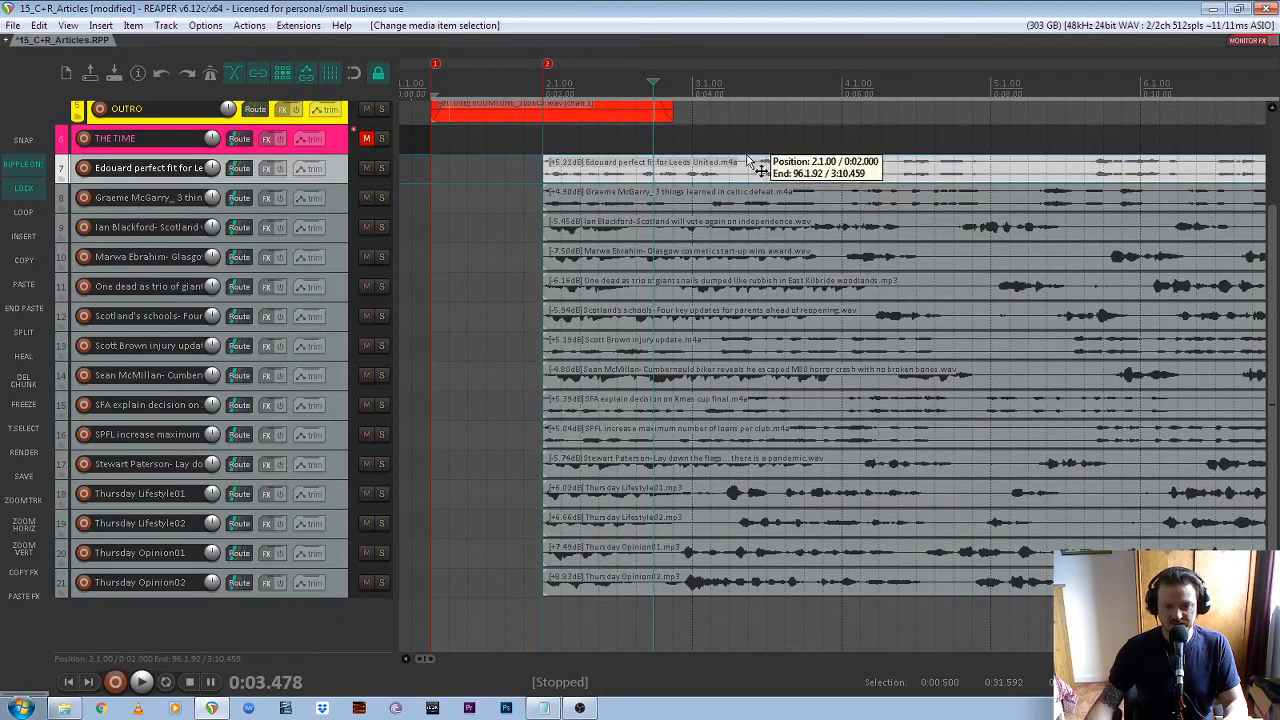
mouse_move(735, 161)
left_mouse_down()
mouse_move(735, 142)
mouse_move(738, 163)
left_mouse_up()
scroll(735, 202, "down", 2)
scroll(589, 207, "down", 2)
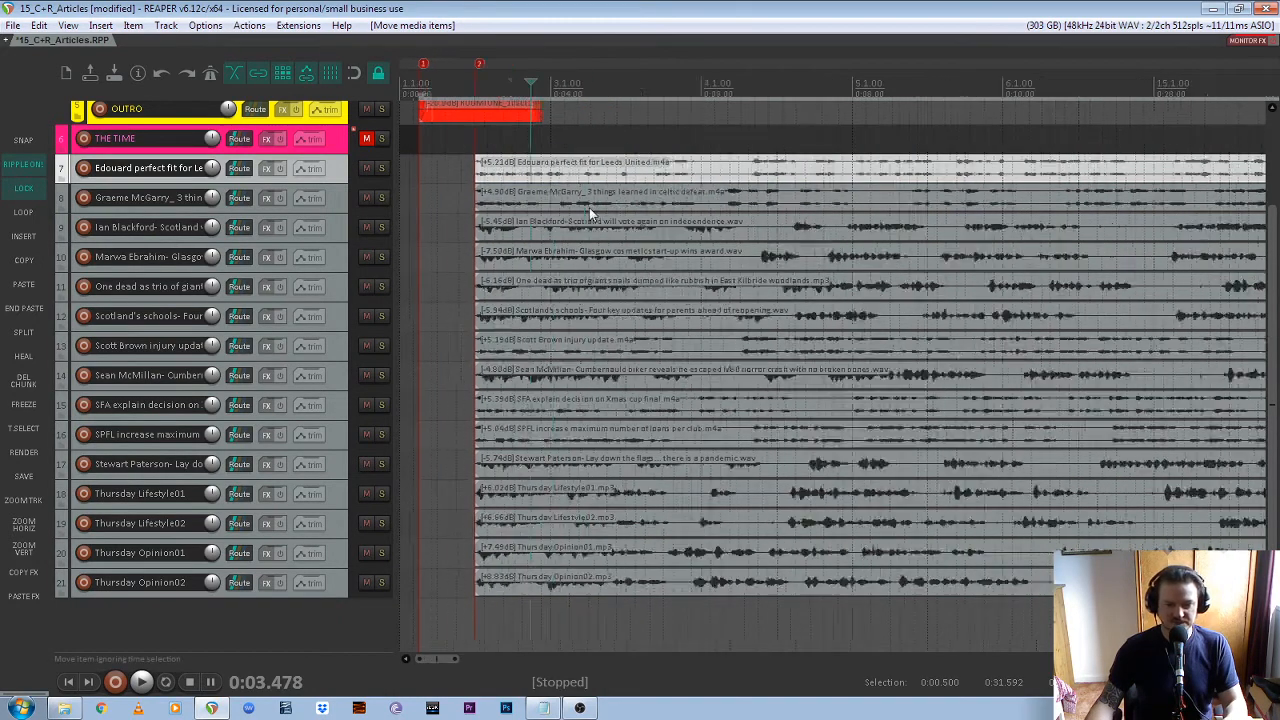
scroll(410, 183, "up", 4)
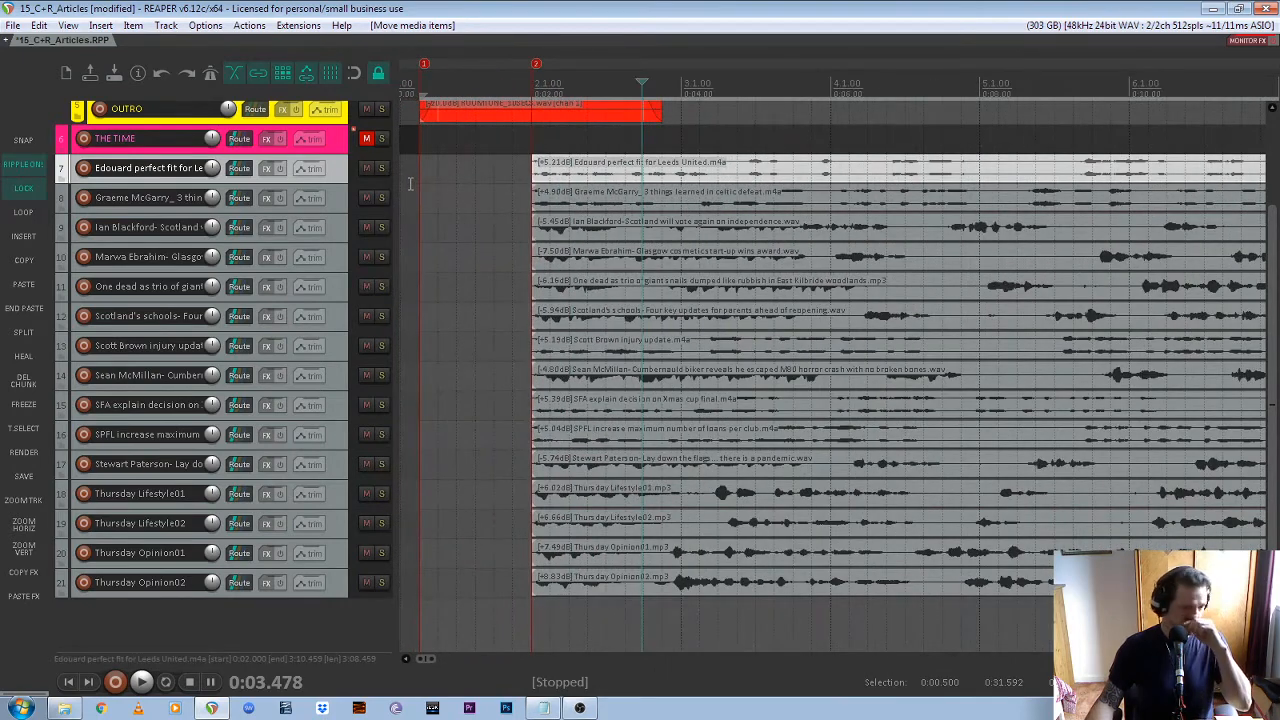
scroll(412, 184, "up", 1)
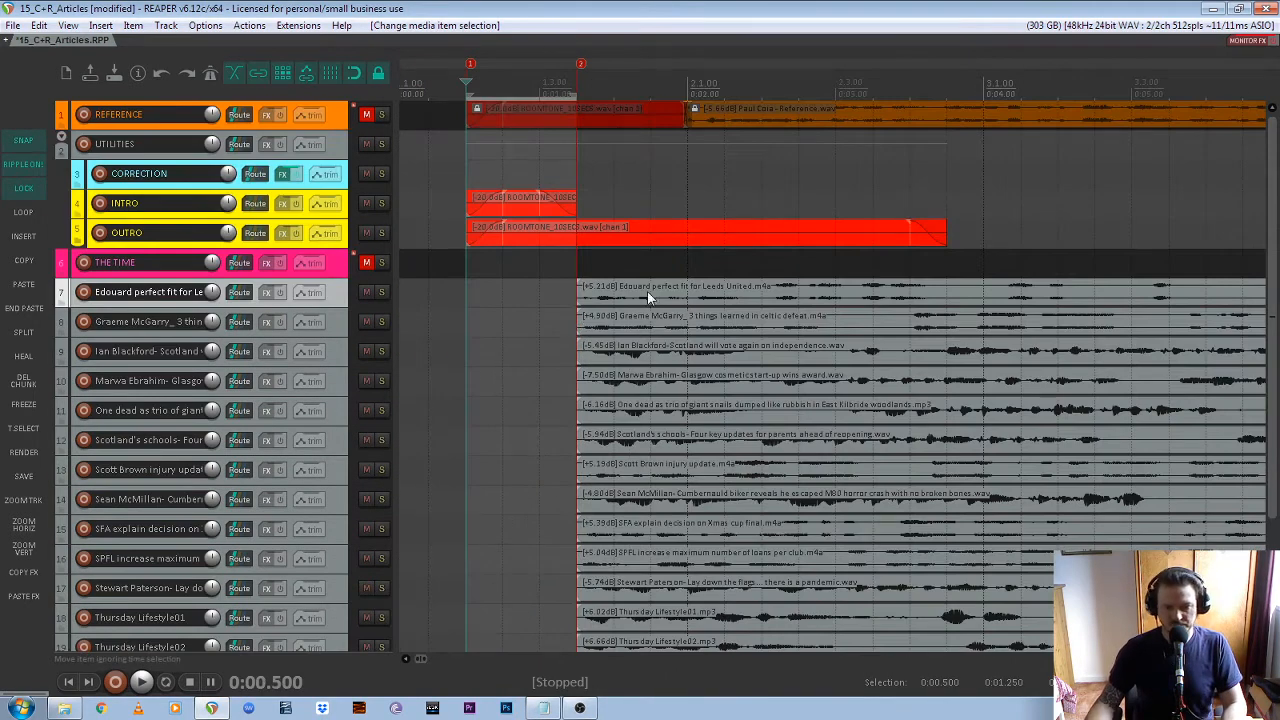
Deselect the recording on track 7 and place the edit cursor at marker 2
left_click(648, 292)
scroll(633, 320, "down", 1)
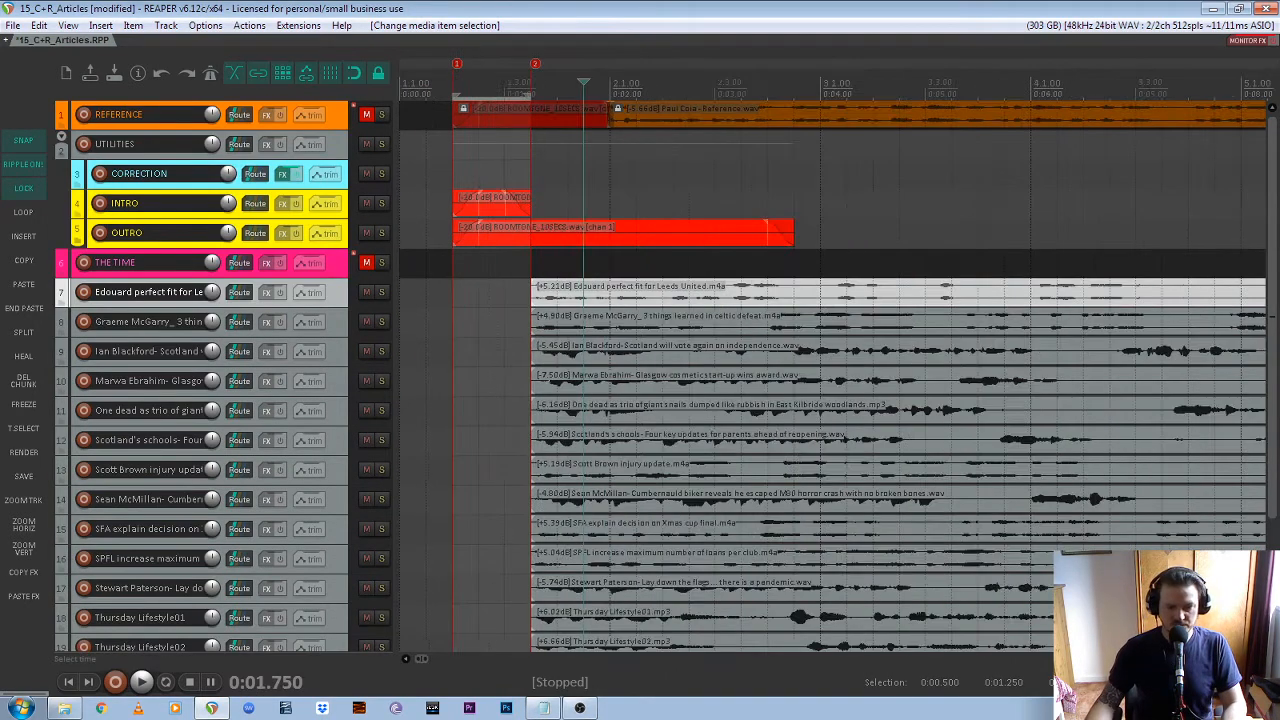
left_click(636, 302)
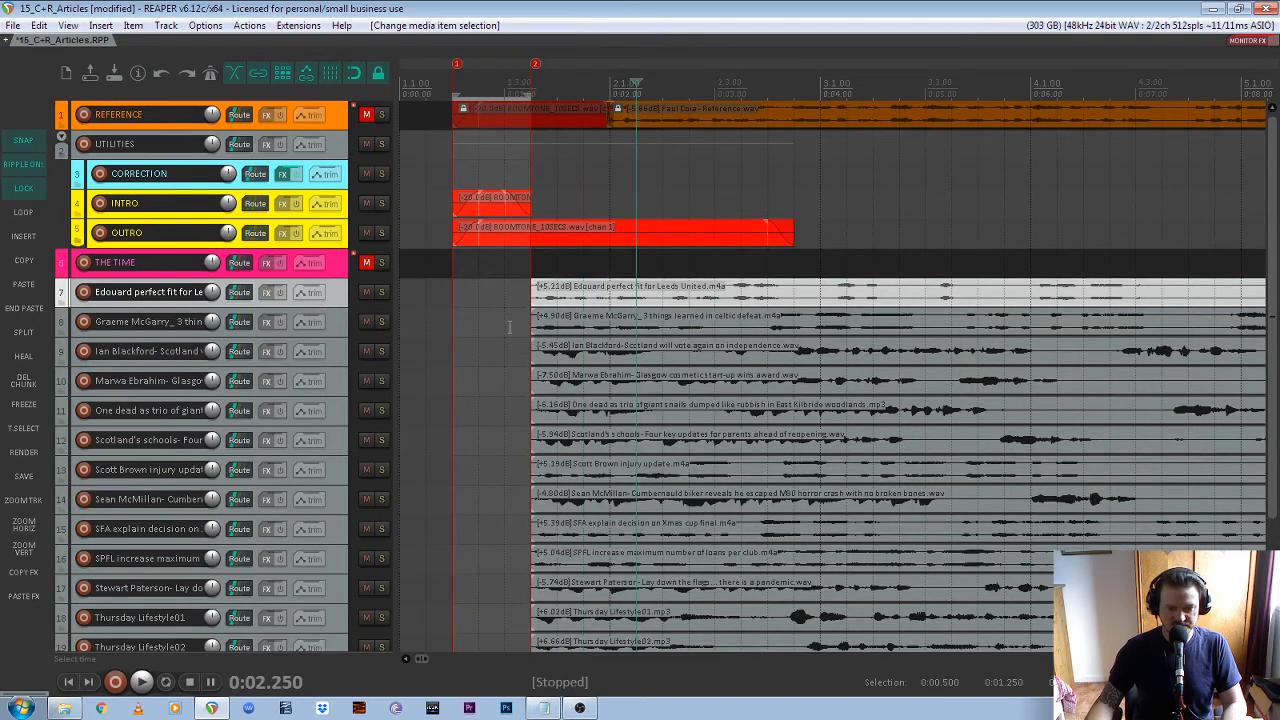
left_click(426, 248)
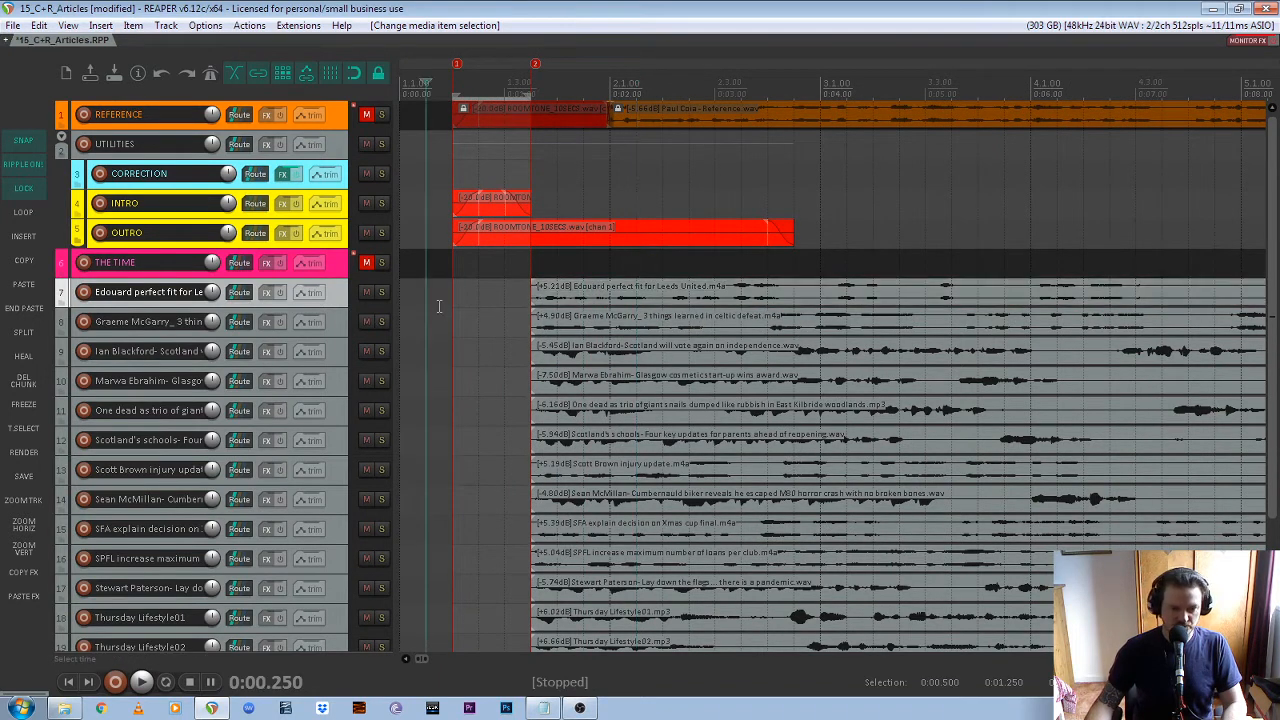
left_click(536, 66)
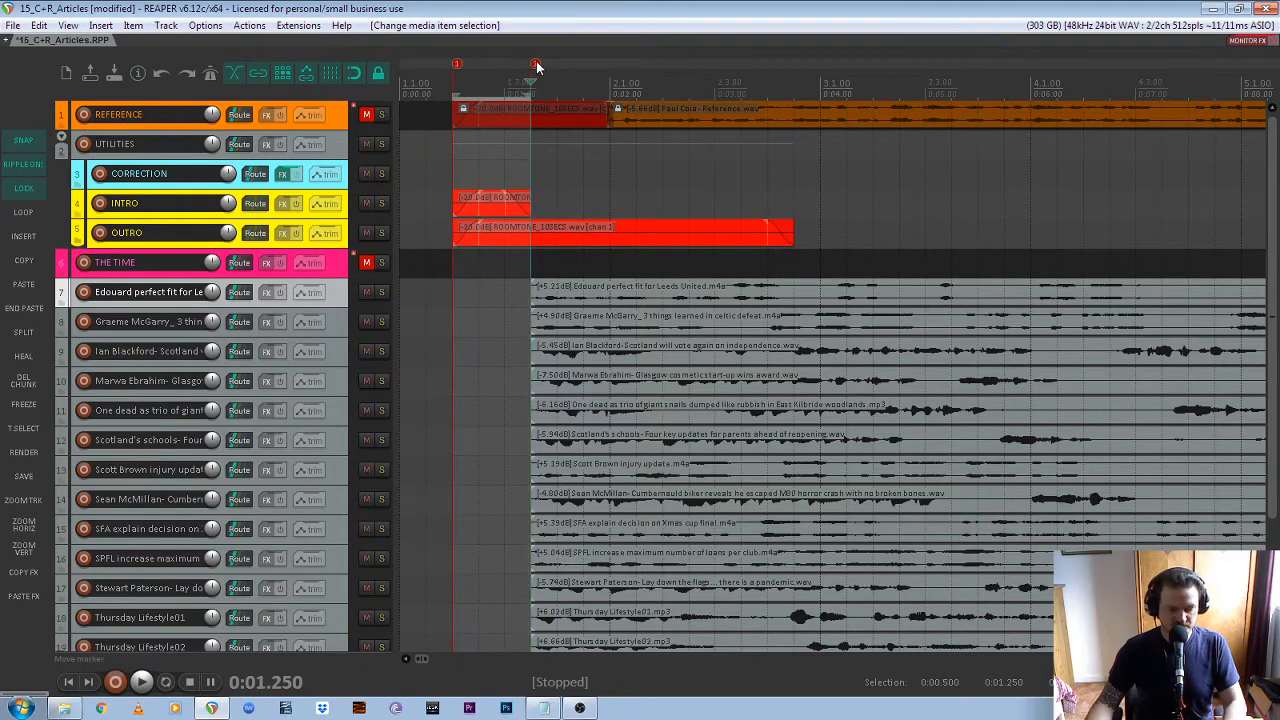
Copy the INTRO track's room tone item onto tracks 7 to 15, keeping each copy between markers 1 and 2
left_click(488, 202)
scroll(425, 203, "up", 4)
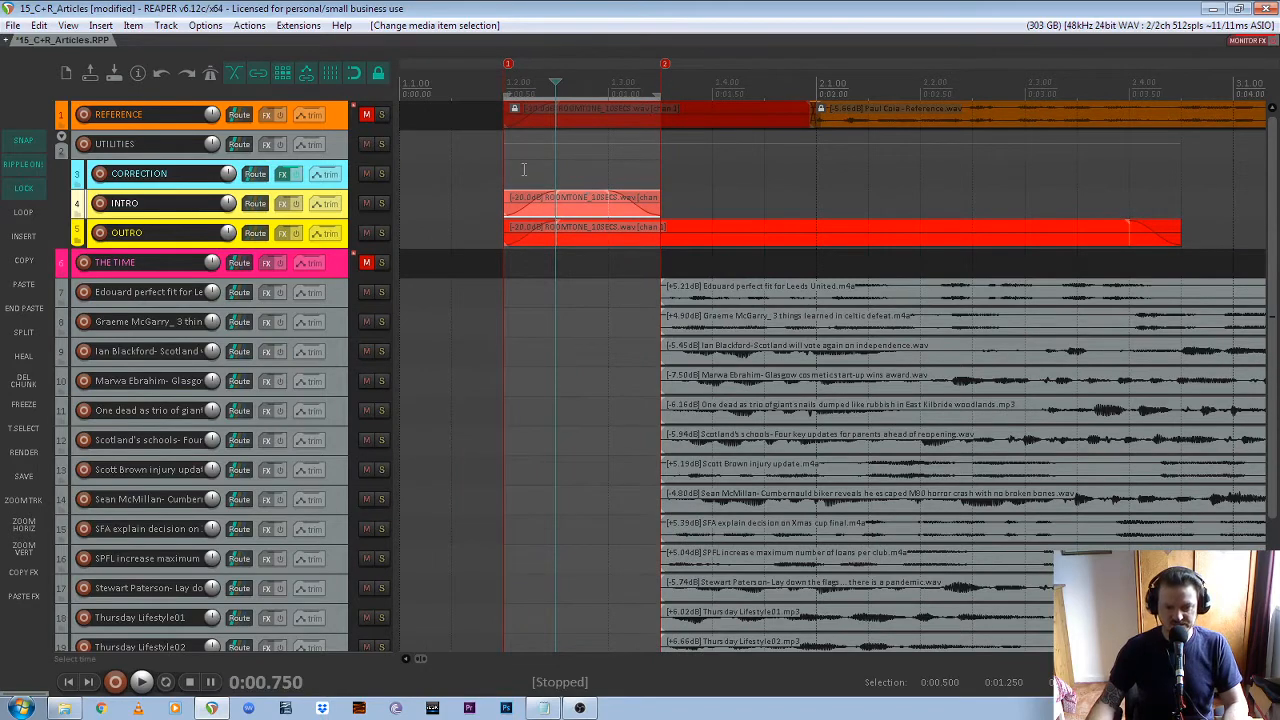
scroll(647, 469, "down", 3)
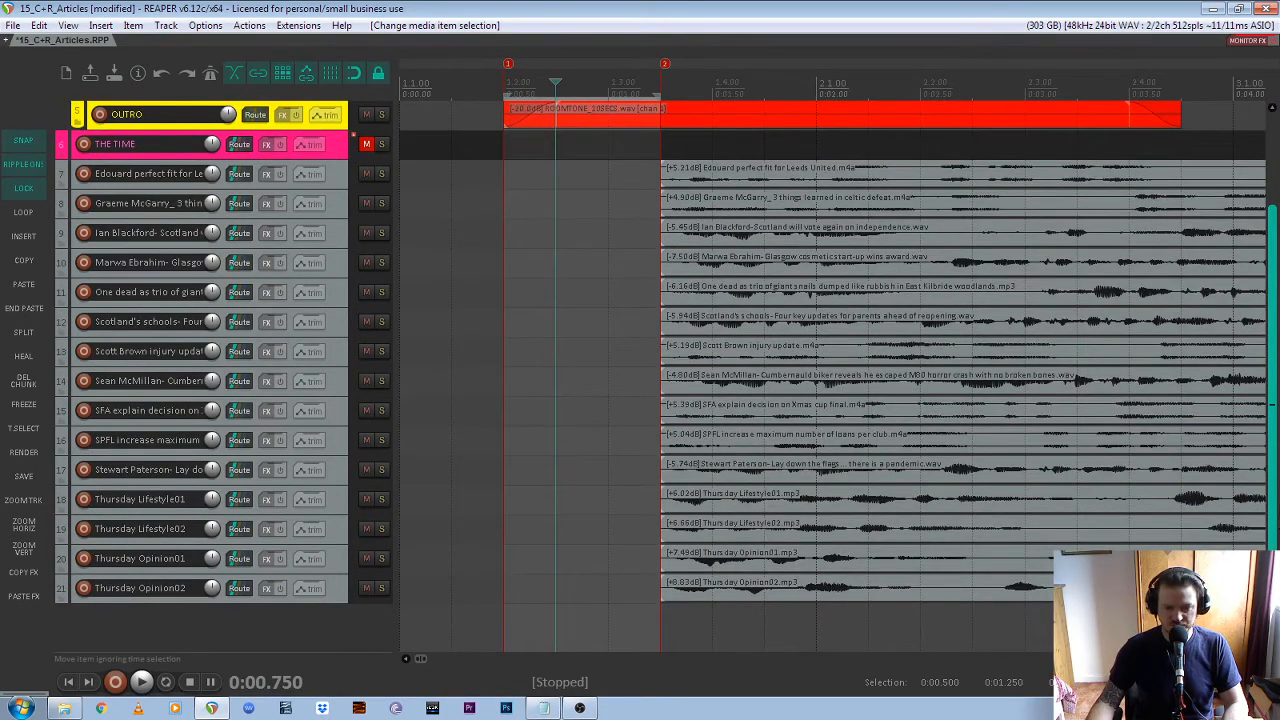
scroll(574, 130, "up", 2)
right_click(574, 131)
left_click(559, 157)
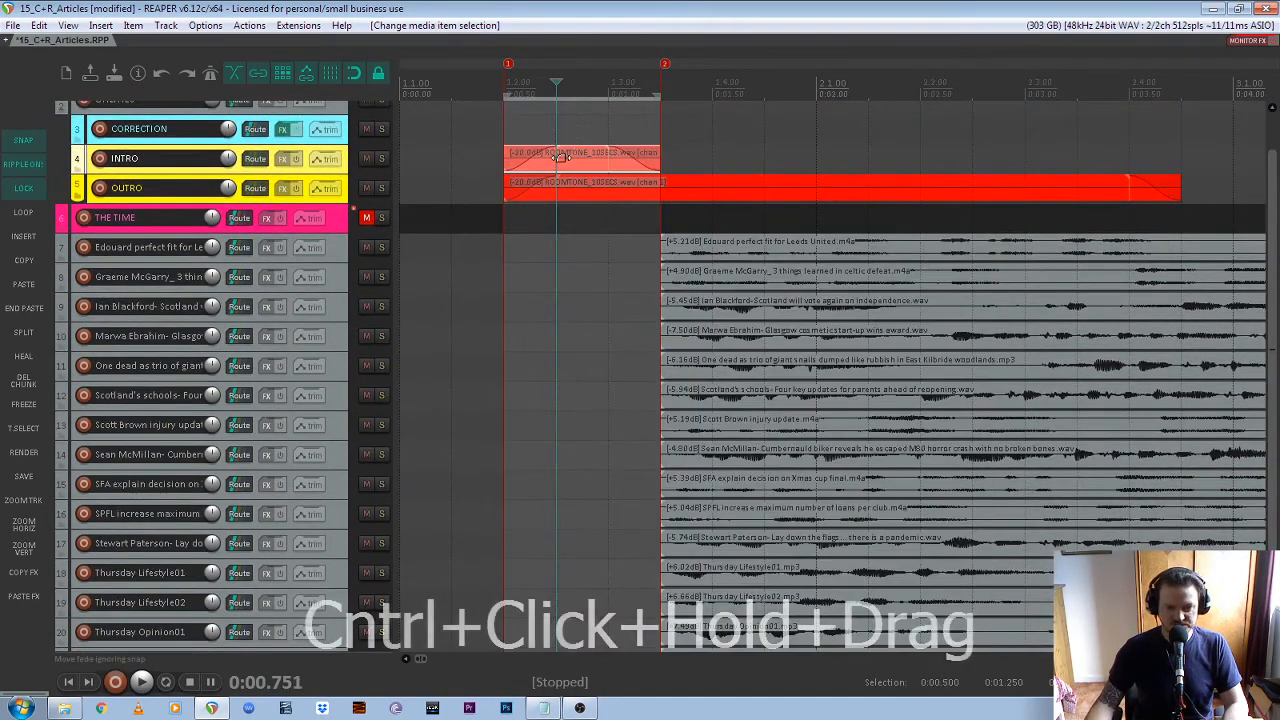
left_click(580, 162)
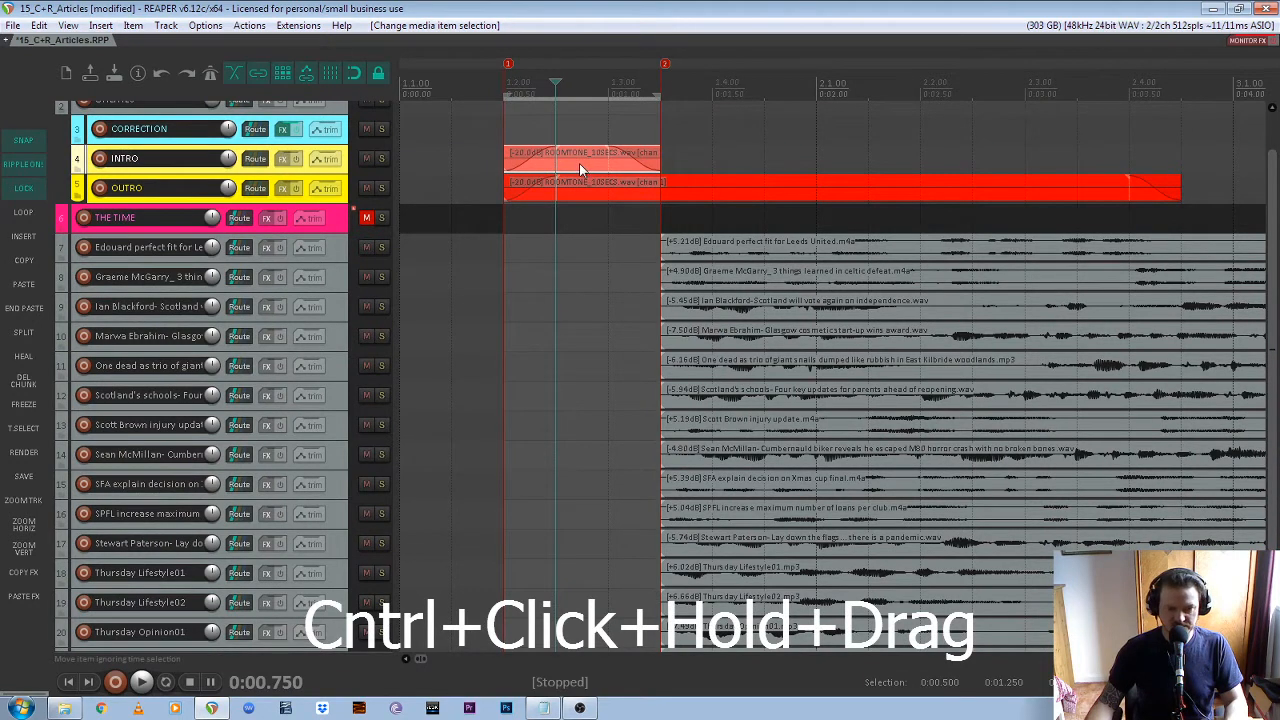
left_click_drag(580, 168, 585, 410)
left_click_drag(585, 410, 587, 440)
left_click_drag(587, 441, 588, 466)
left_click_drag(588, 467, 590, 482)
Copy the room tone items down from tracks 14 and 15 until tracks 16 to 21 each have one between markers 1 and 2
left_click_drag(463, 443, 530, 498)
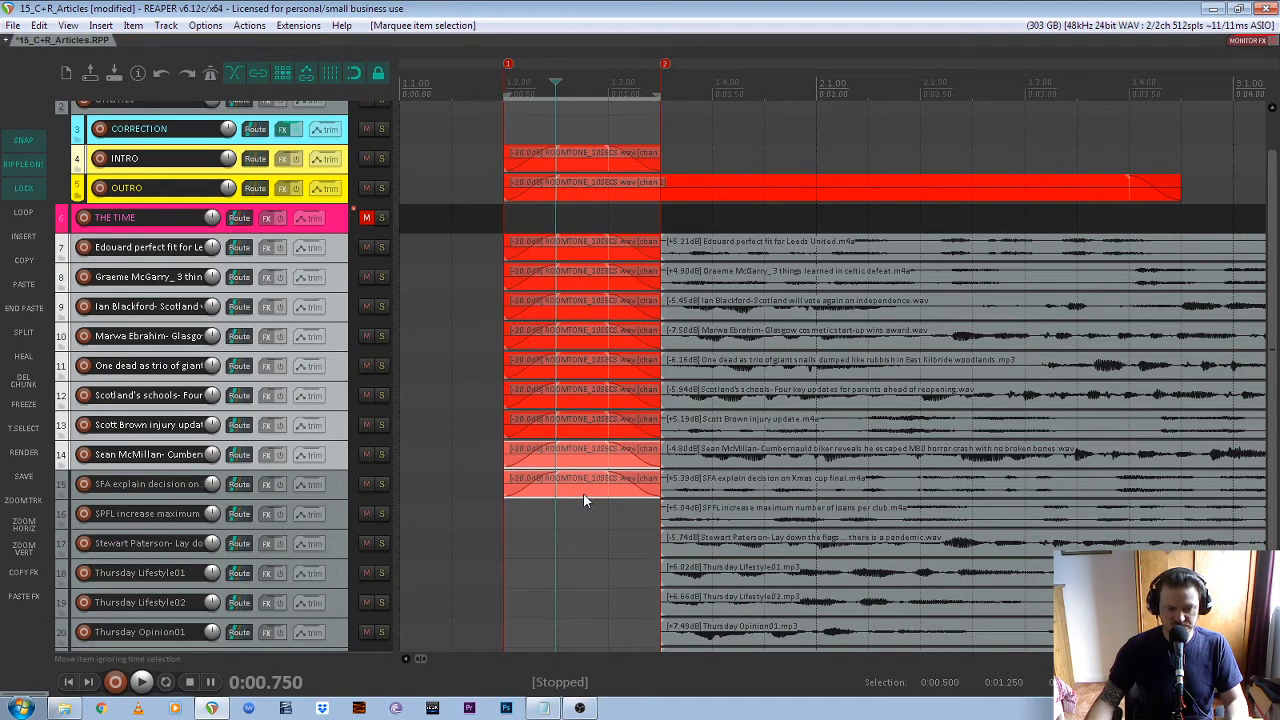
left_click_drag(583, 491, 586, 624)
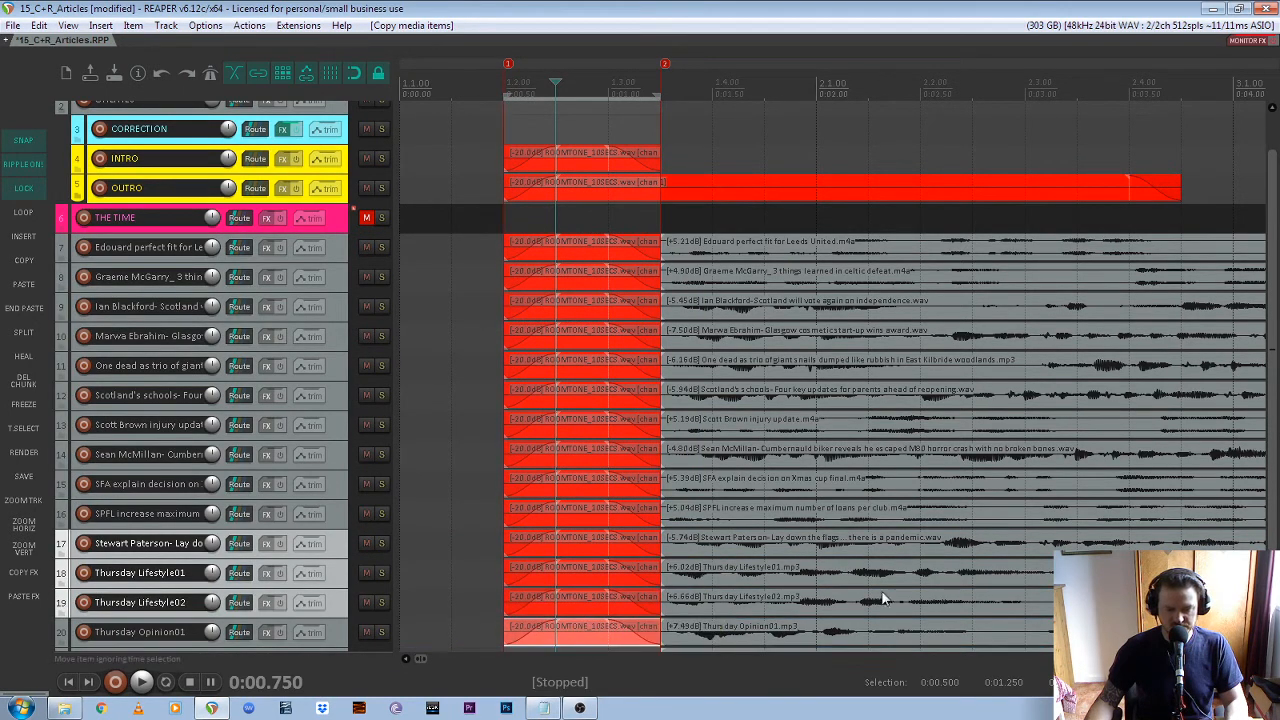
scroll(1272, 460, "down", 2)
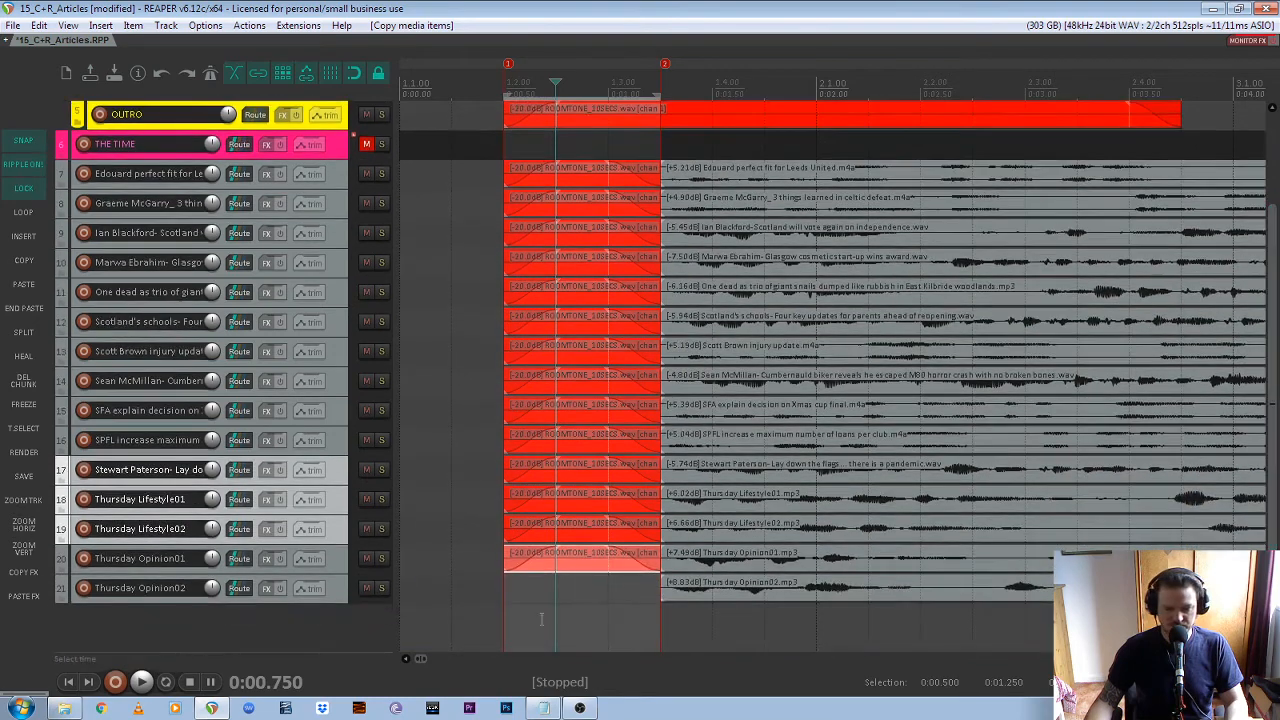
left_click_drag(587, 566, 588, 590)
scroll(586, 585, "down", 2)
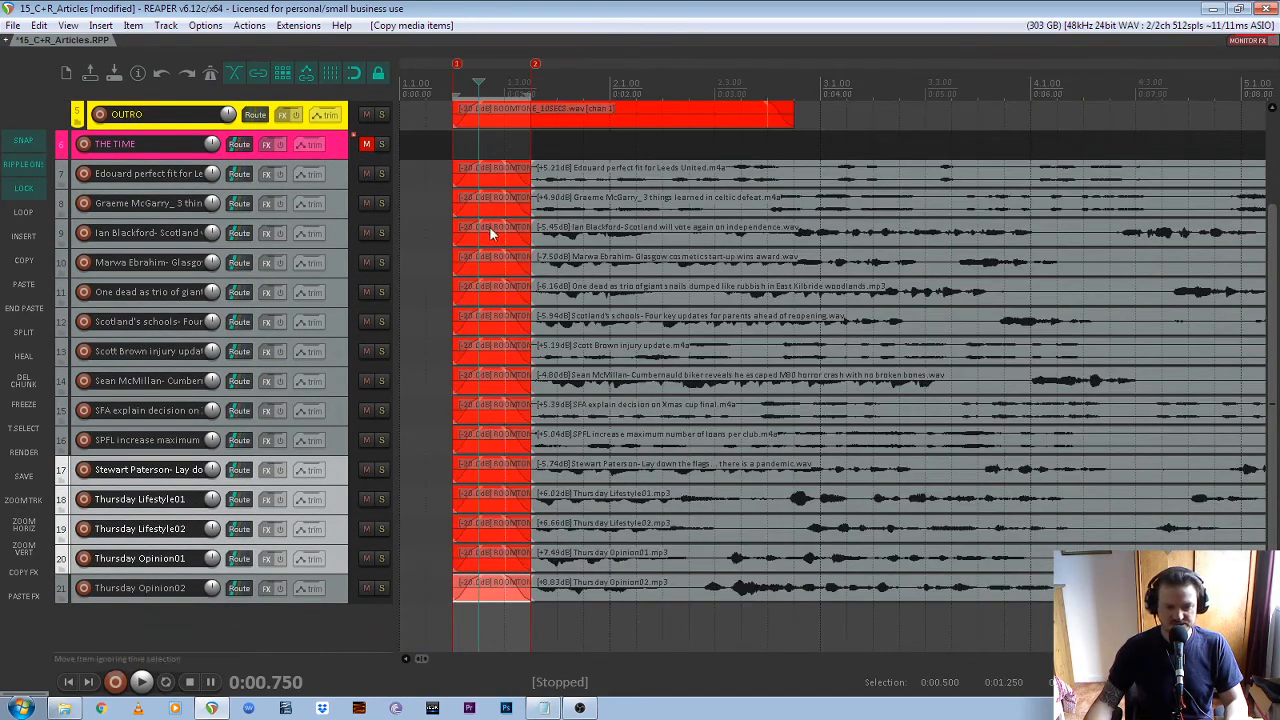
scroll(443, 209, "up", 1)
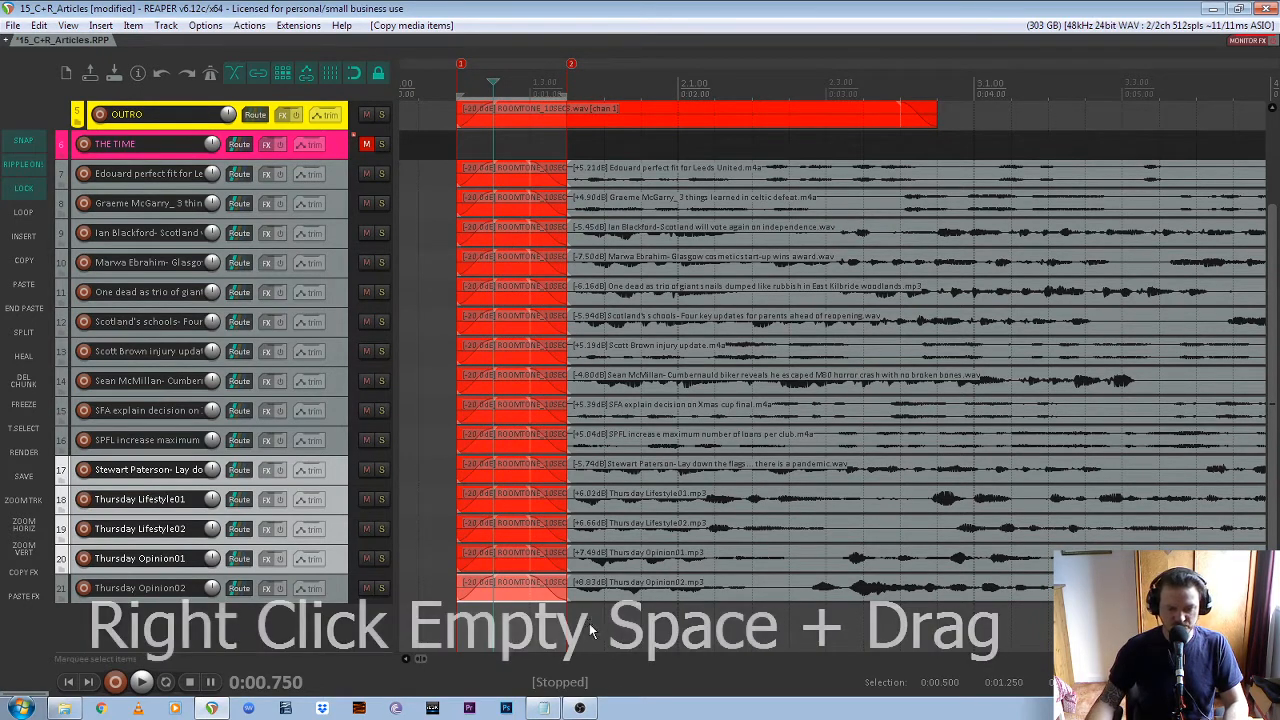
Select all the article recordings on tracks 7 to 21 and extend their starts slightly before marker 2 to crossfade with the room tone
left_click_drag(589, 621, 649, 170)
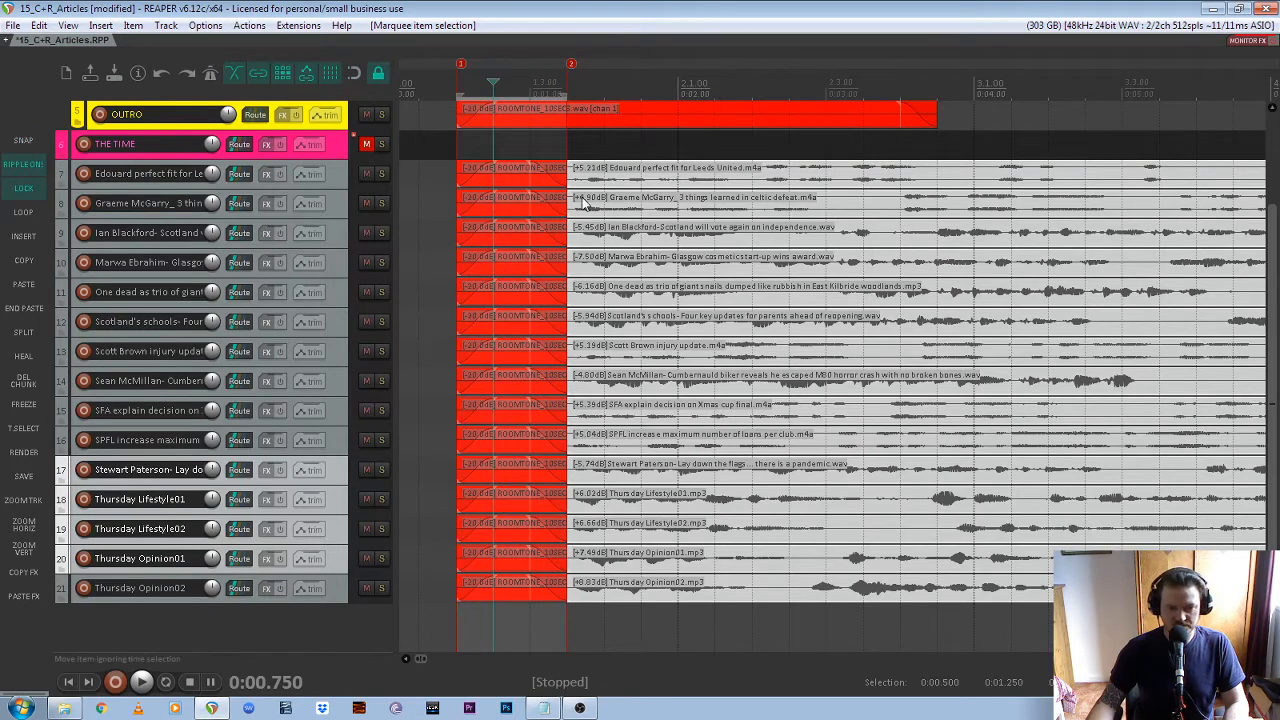
scroll(536, 183, "up", 5)
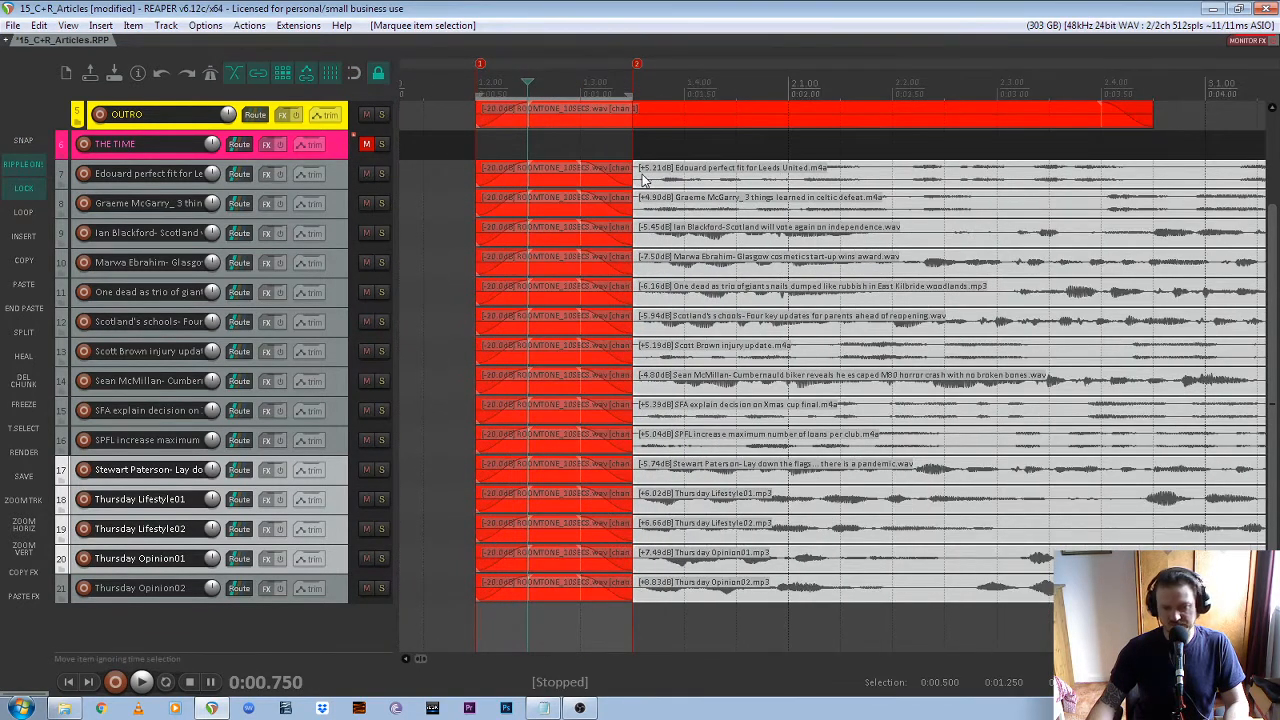
left_click_drag(636, 175, 623, 172)
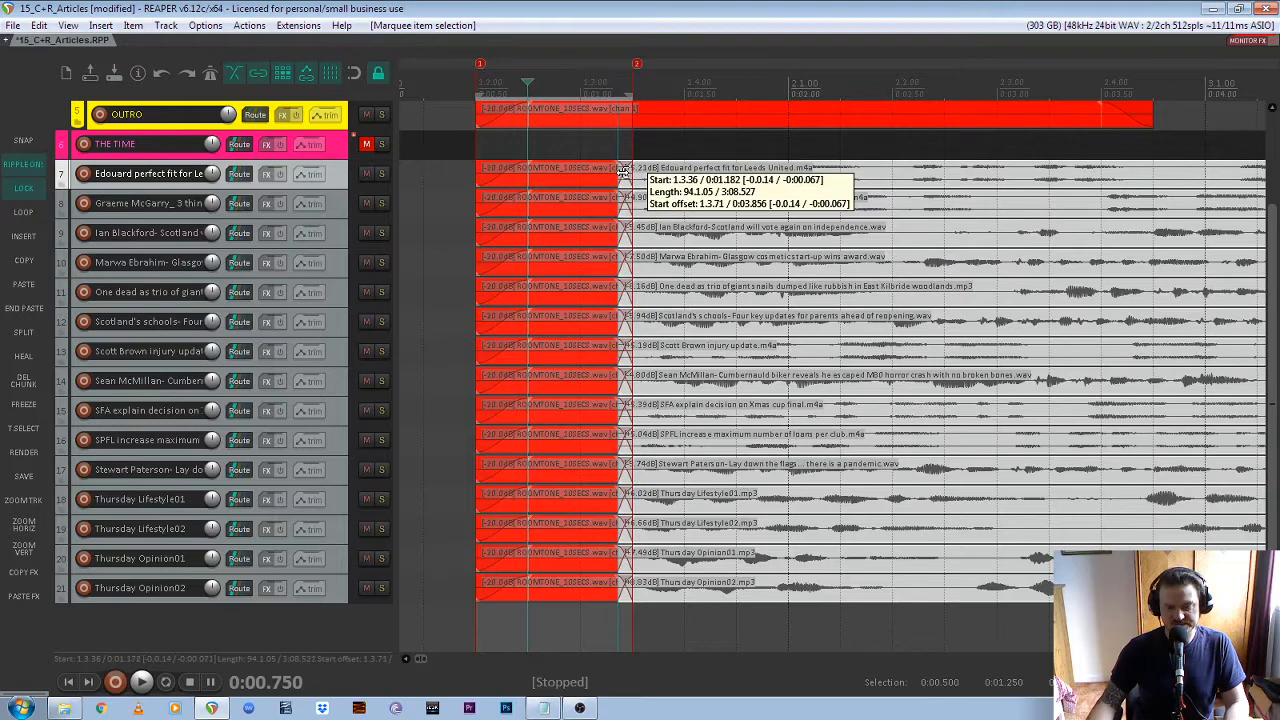
scroll(578, 262, "down", 3)
scroll(519, 188, "up", 3)
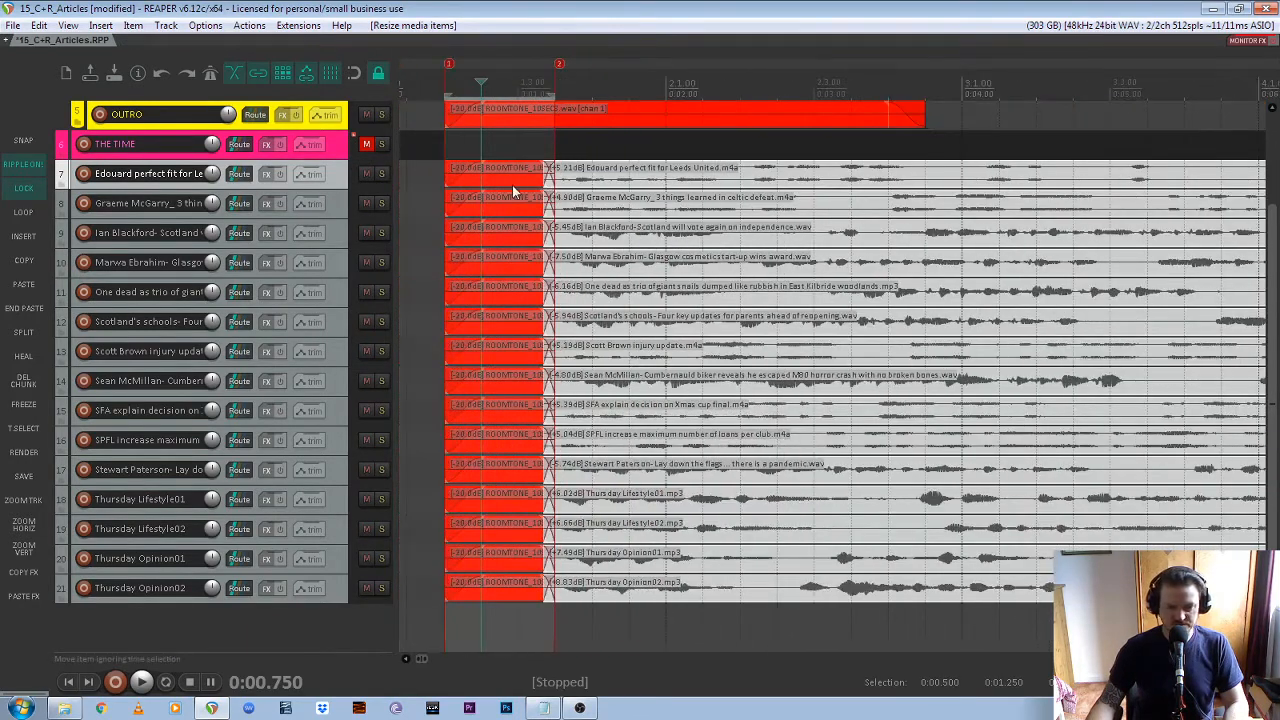
scroll(512, 185, "up", 2)
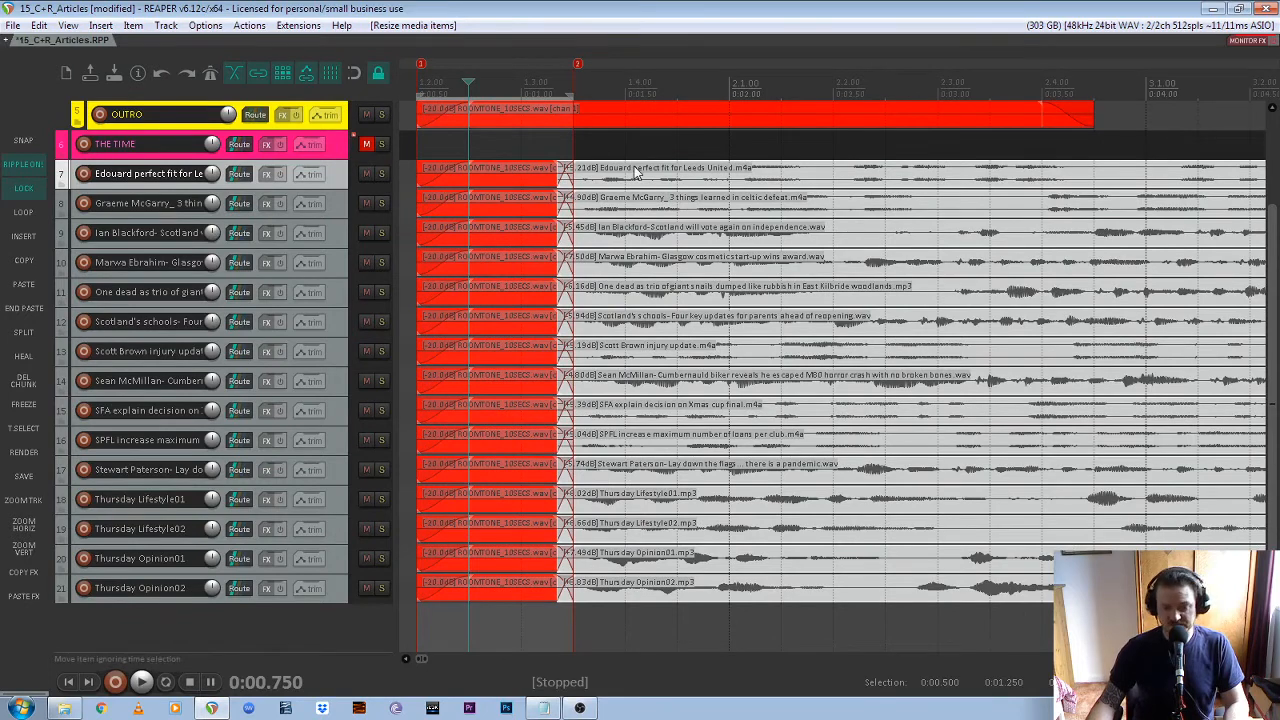
Unmute THE TIME track above the article recordings
scroll(645, 250, "down", 2)
left_click(332, 204)
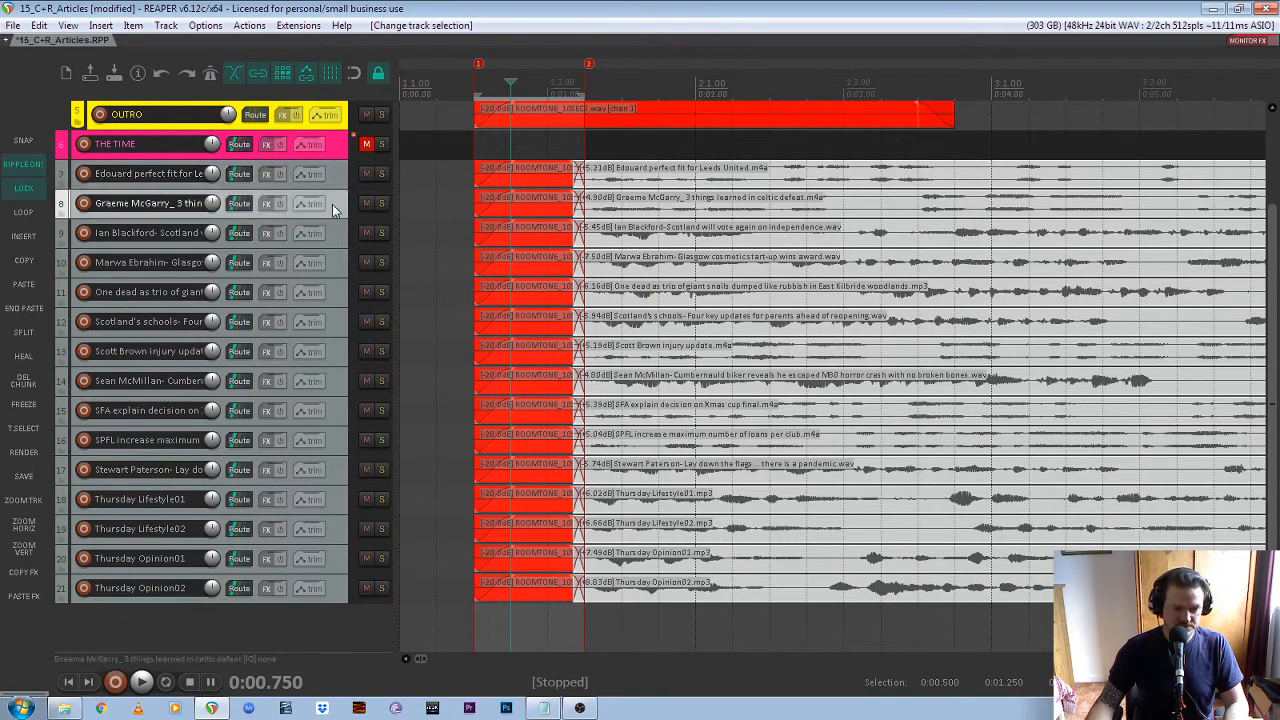
left_click(331, 184)
left_click(367, 146)
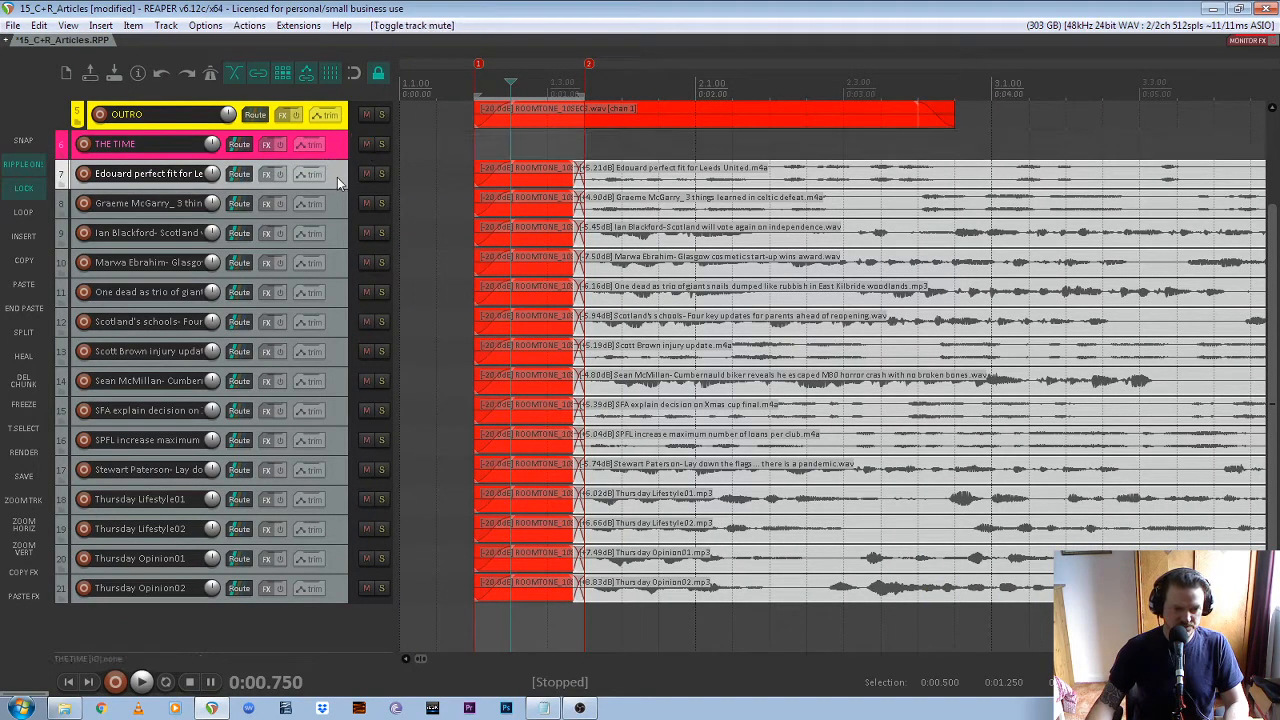
Mute the article tracks from 7 to 21 together, leaving only track 7 unmuted for editing
left_click(334, 203)
left_click(335, 182)
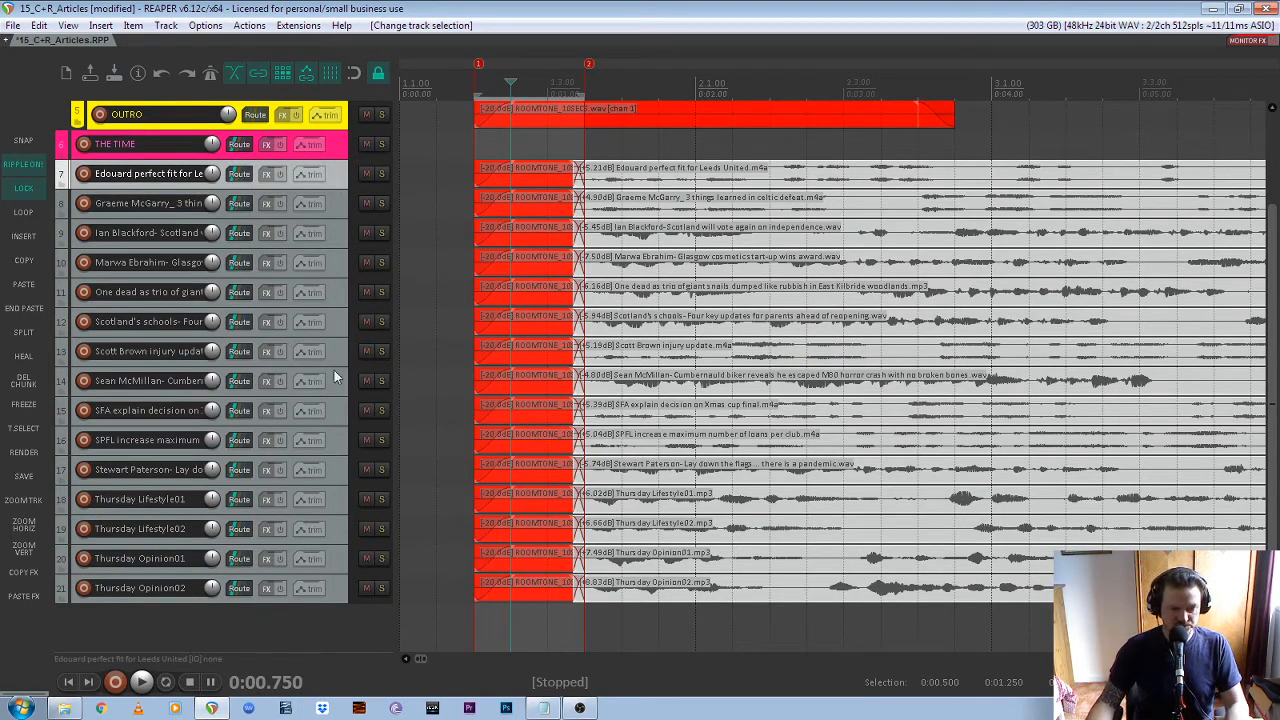
left_click(340, 596, "shift")
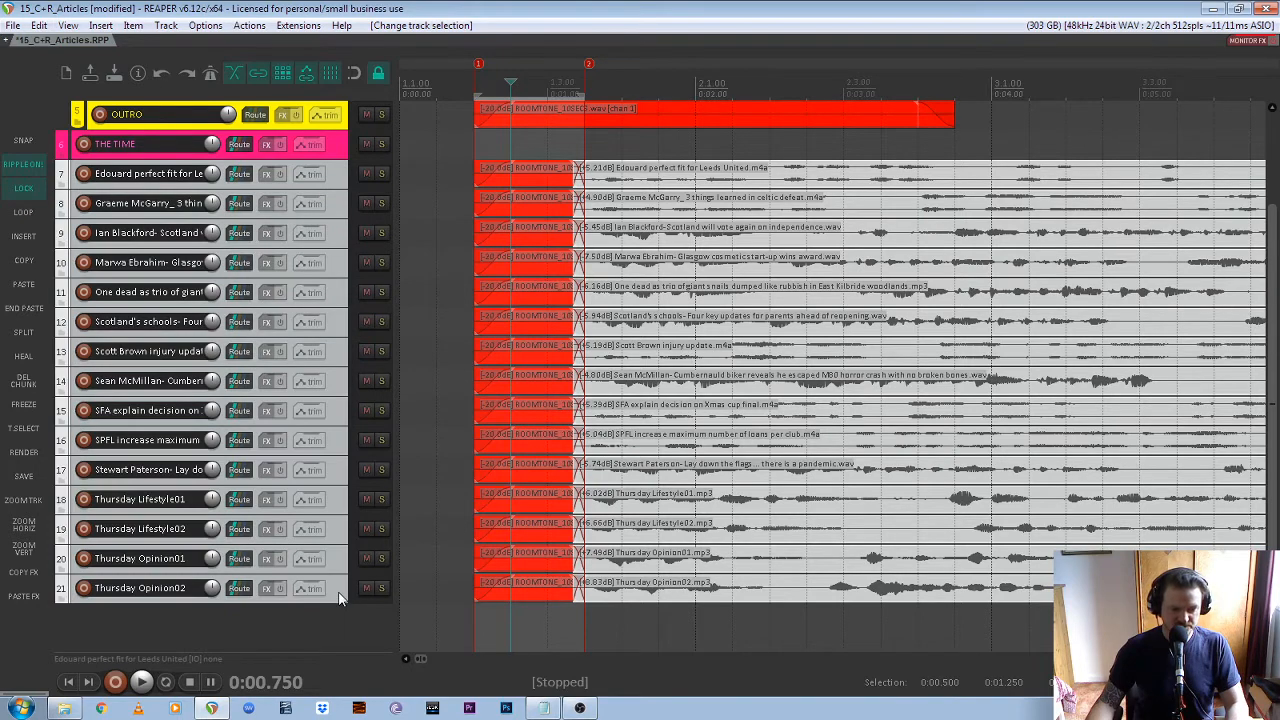
left_click(365, 588)
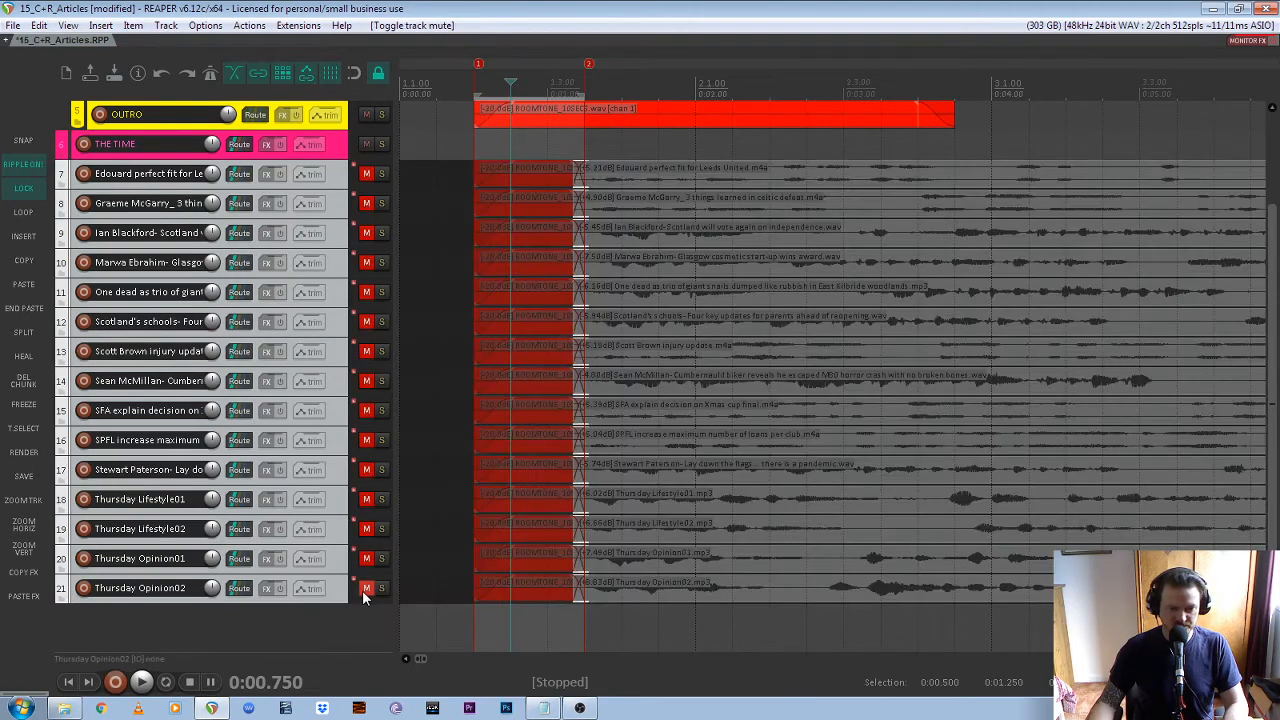
left_click(337, 175)
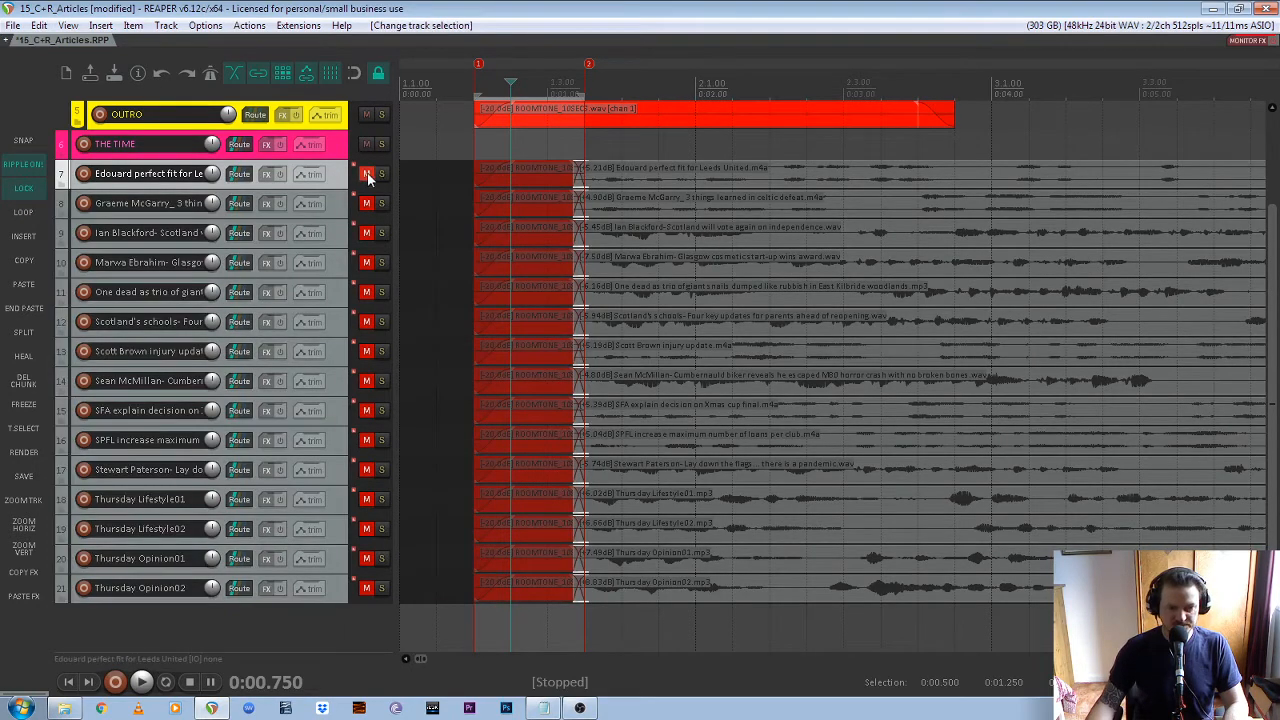
left_click(366, 174)
Play the opening of track 7 and examine its room tone intro and the recordings' full extent on the timeline
scroll(610, 174, "down", 6)
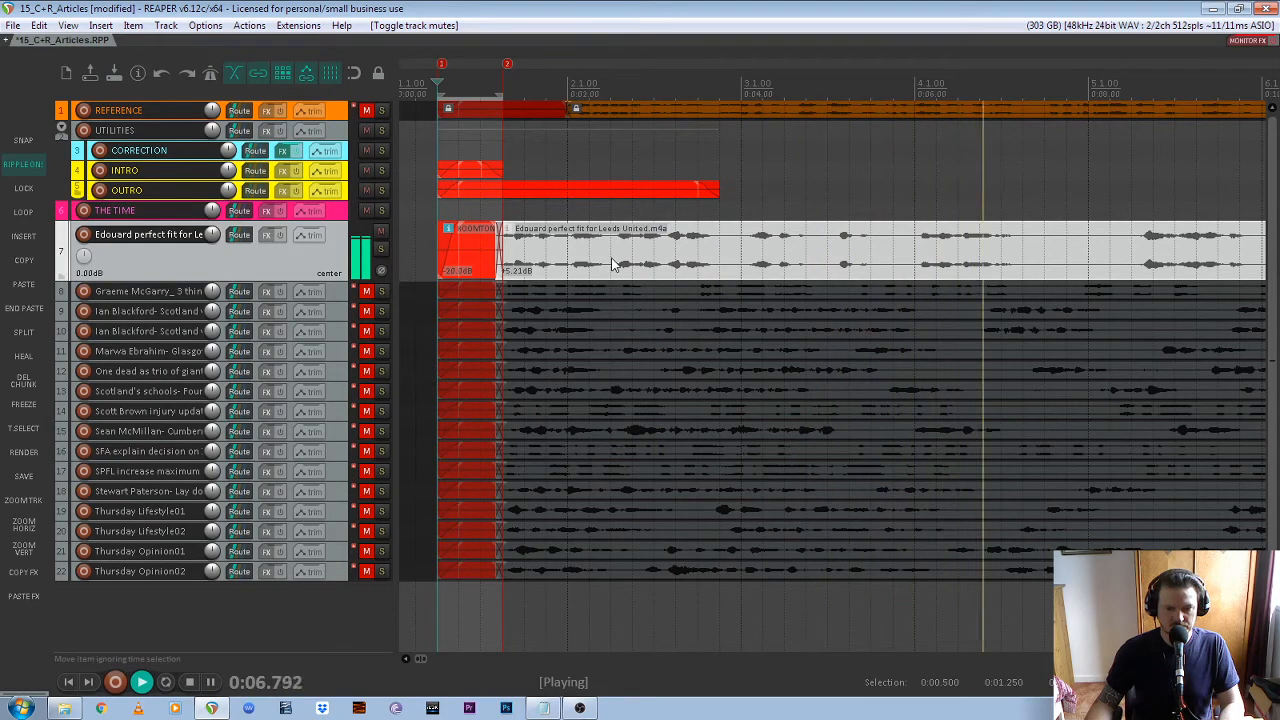
key("space")
scroll(614, 265, "down", 2)
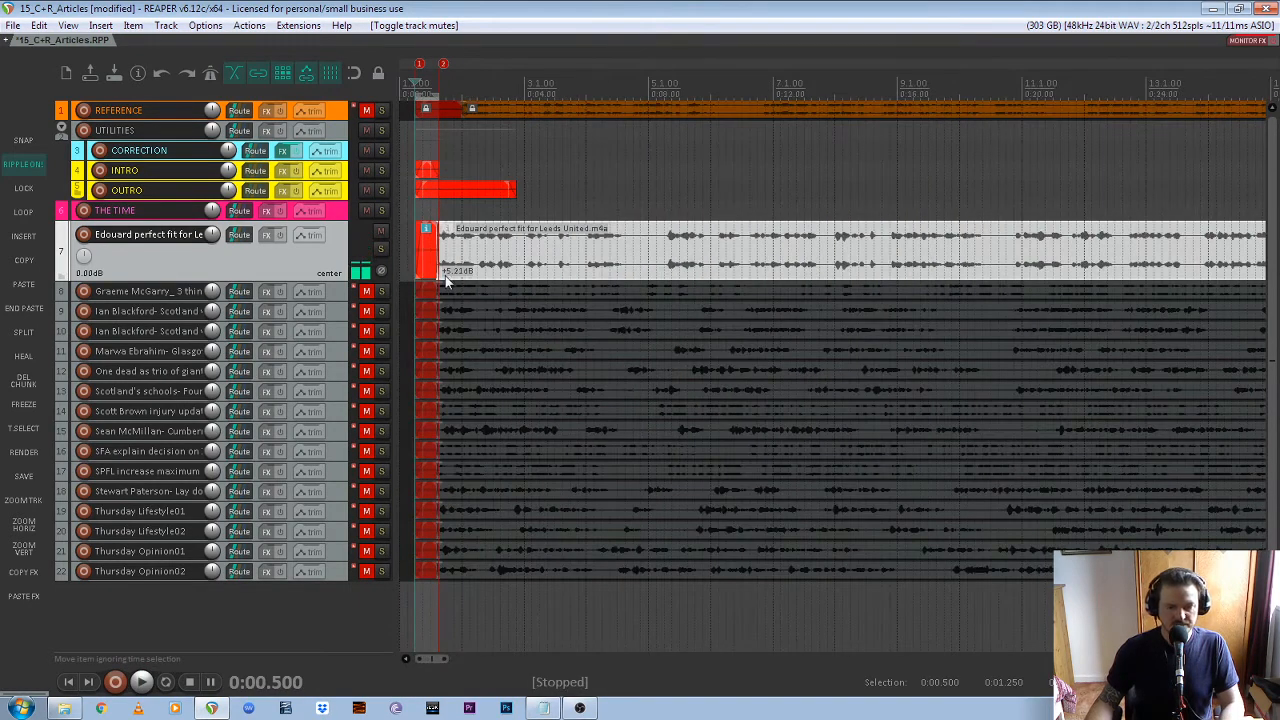
scroll(447, 283, "up", 4)
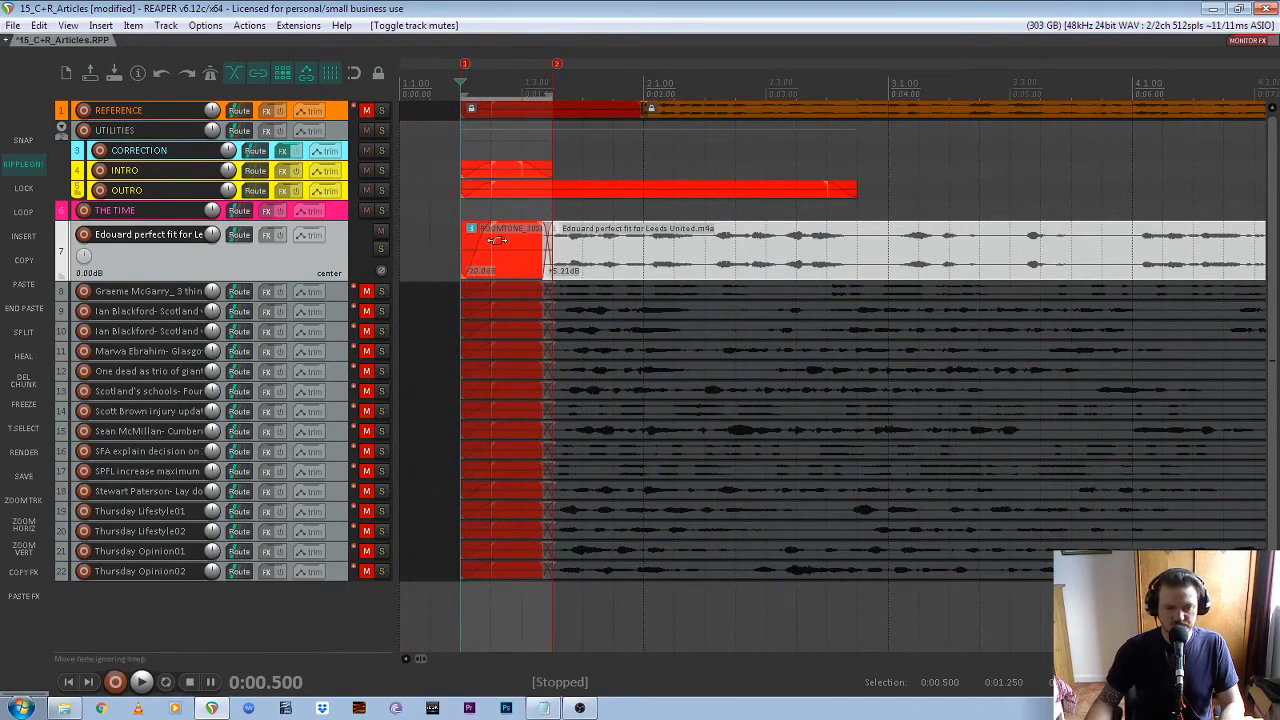
scroll(495, 252, "down", 8)
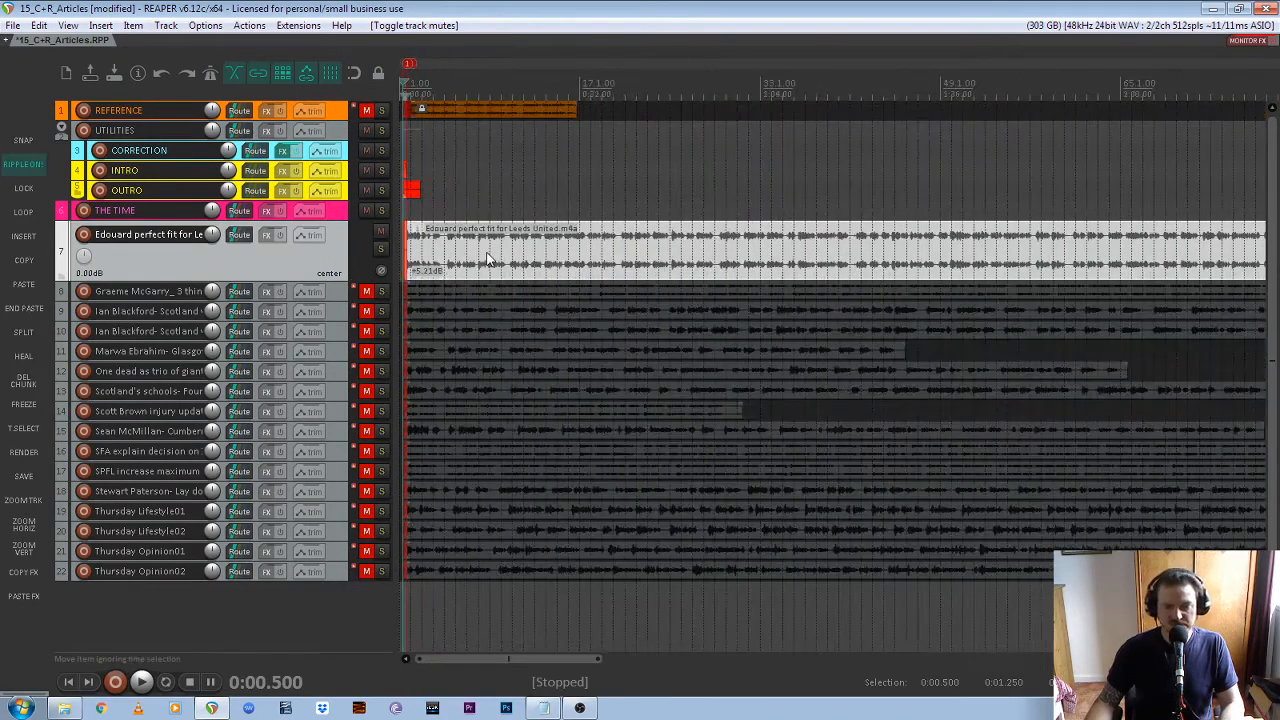
scroll(487, 258, "down", 2)
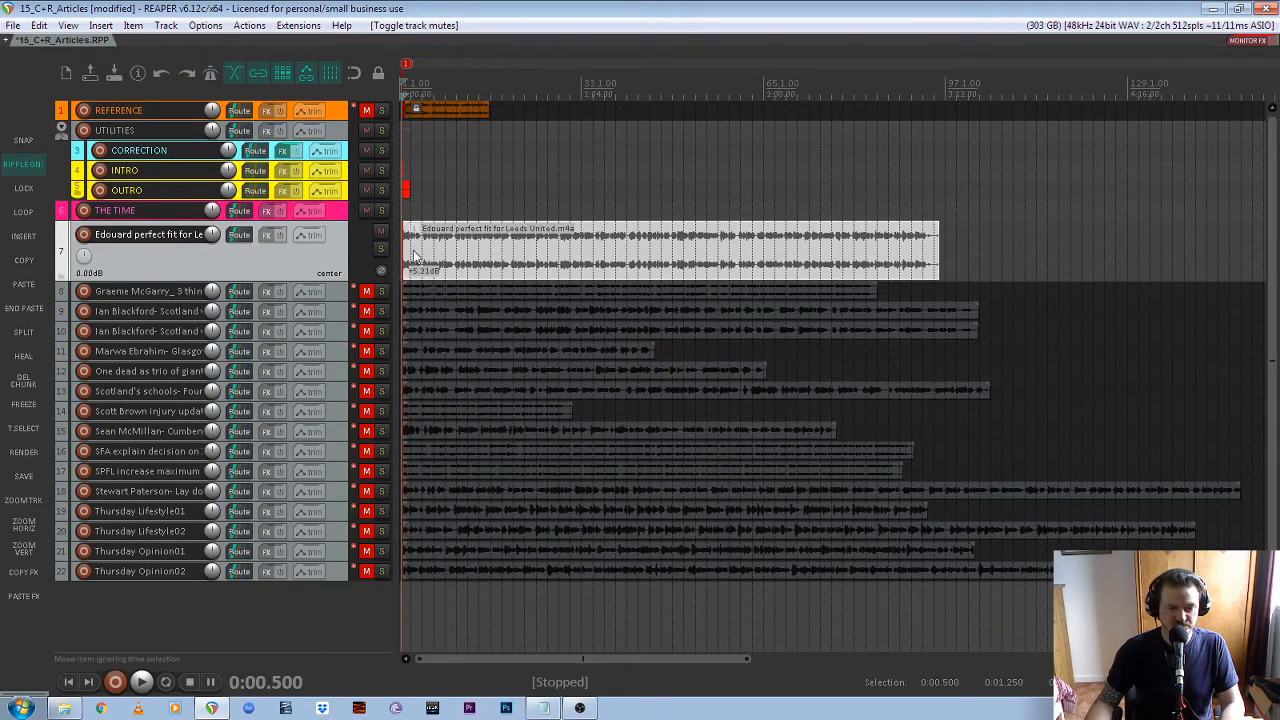
scroll(398, 237, "up", 10)
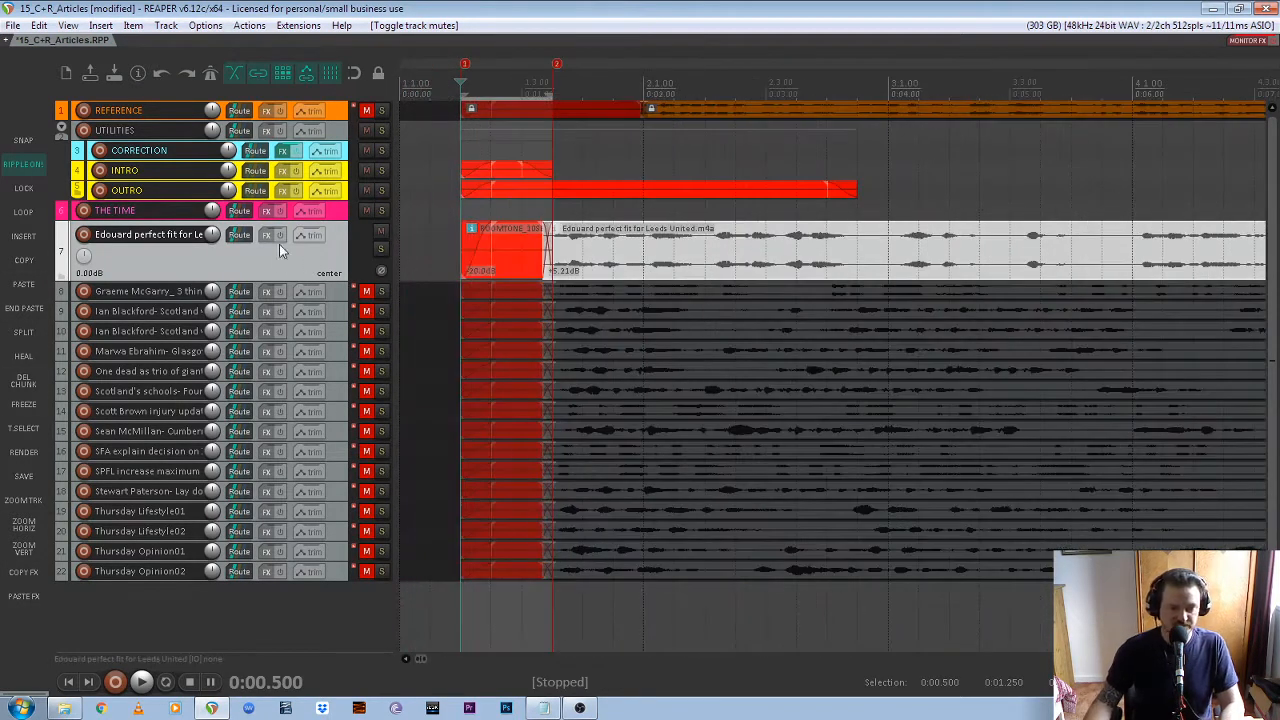
Select track 7 and enlarge it so its waveform fills the height of the arrange view
left_click(327, 290)
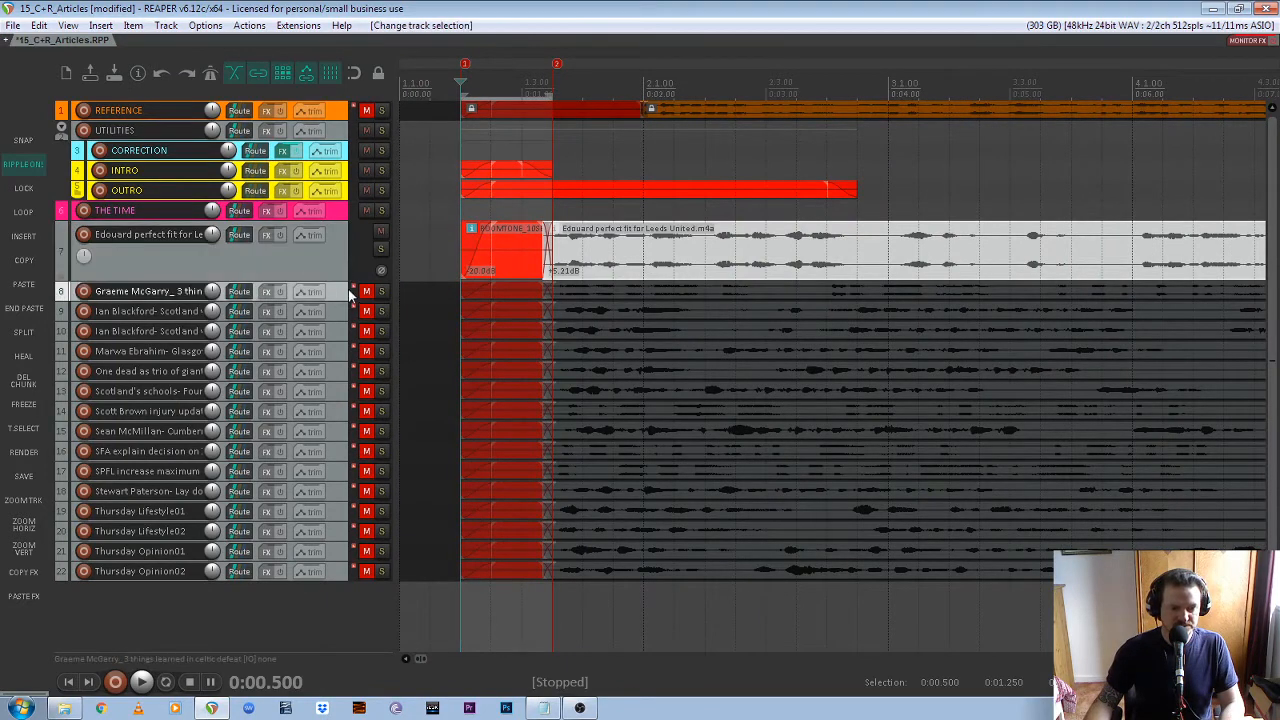
left_click(336, 256)
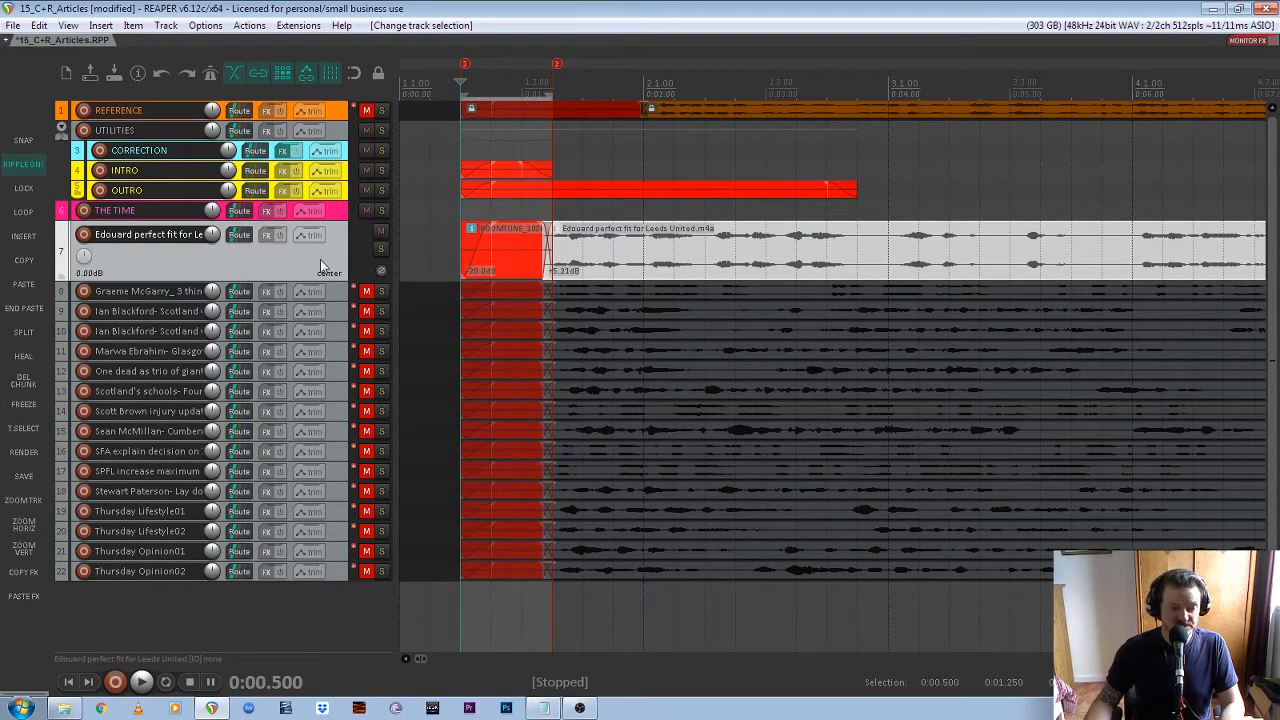
left_click(27, 504)
left_click(27, 504)
left_click(27, 504)
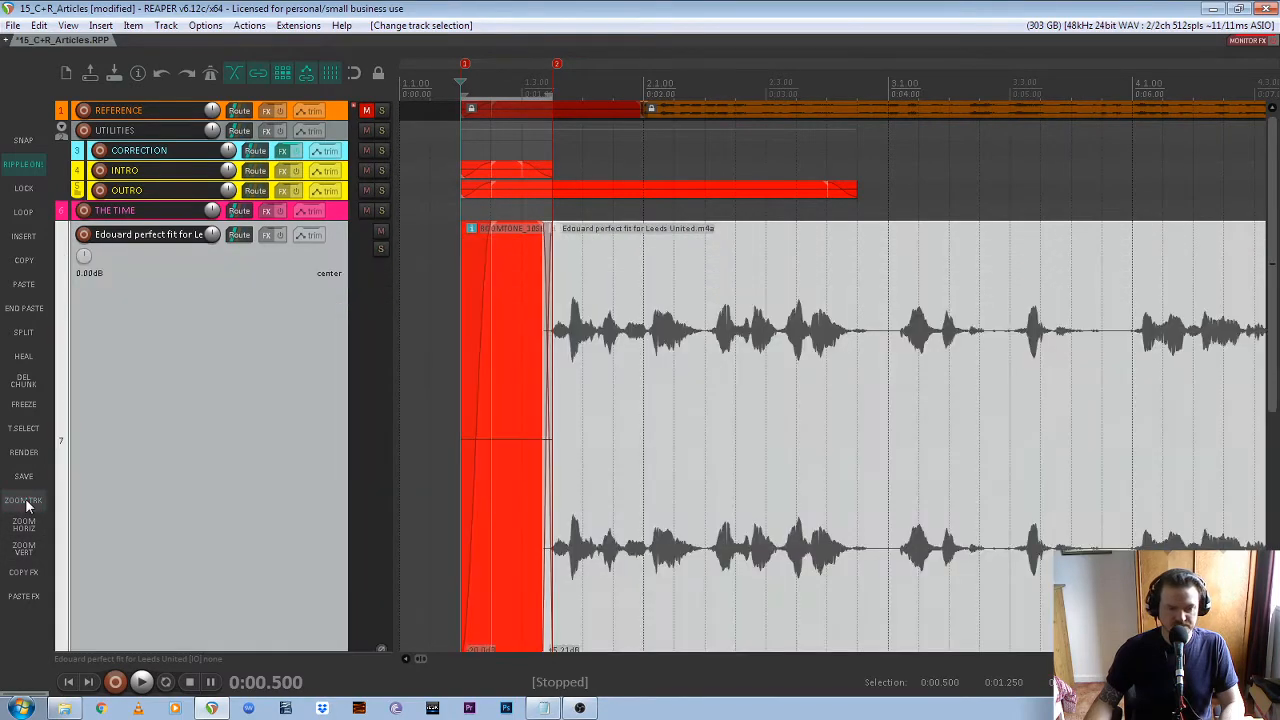
left_click(27, 504)
left_click(27, 504)
Select the room tone item on the OUTRO track and copy it
scroll(300, 388, "down", 1)
scroll(291, 381, "down", 1)
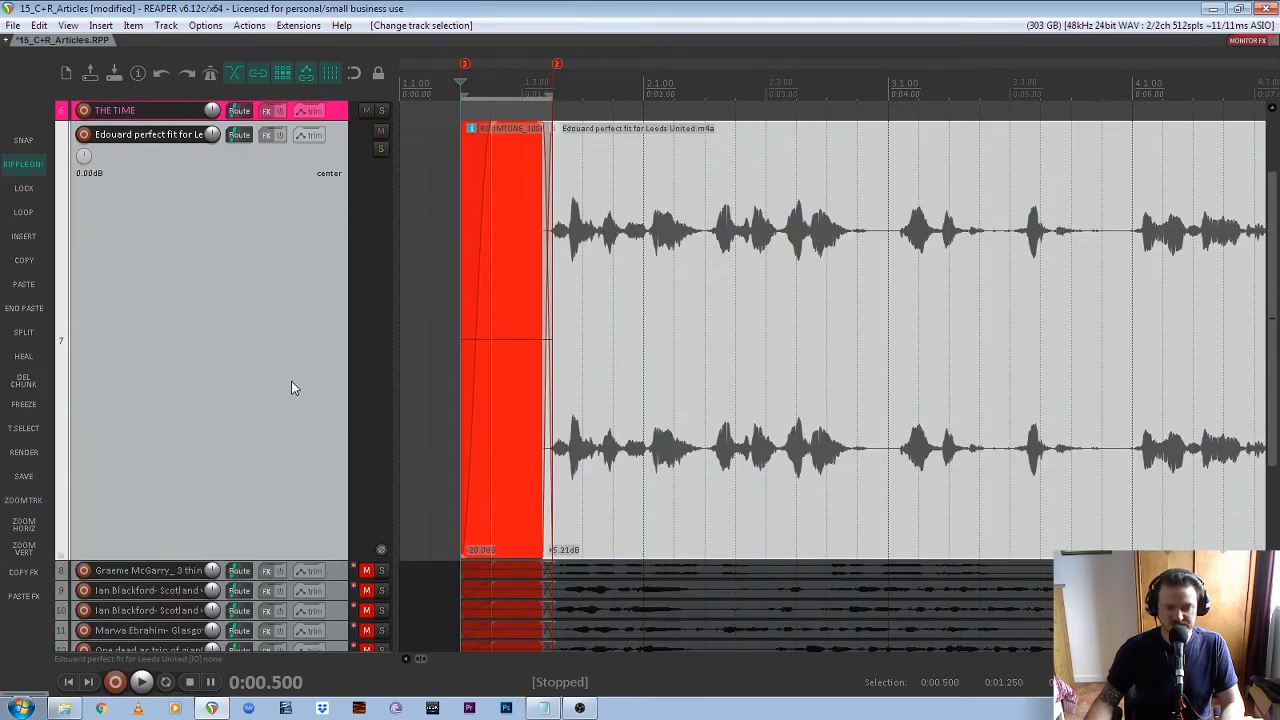
scroll(274, 343, "up", 1)
scroll(570, 325, "down", 2)
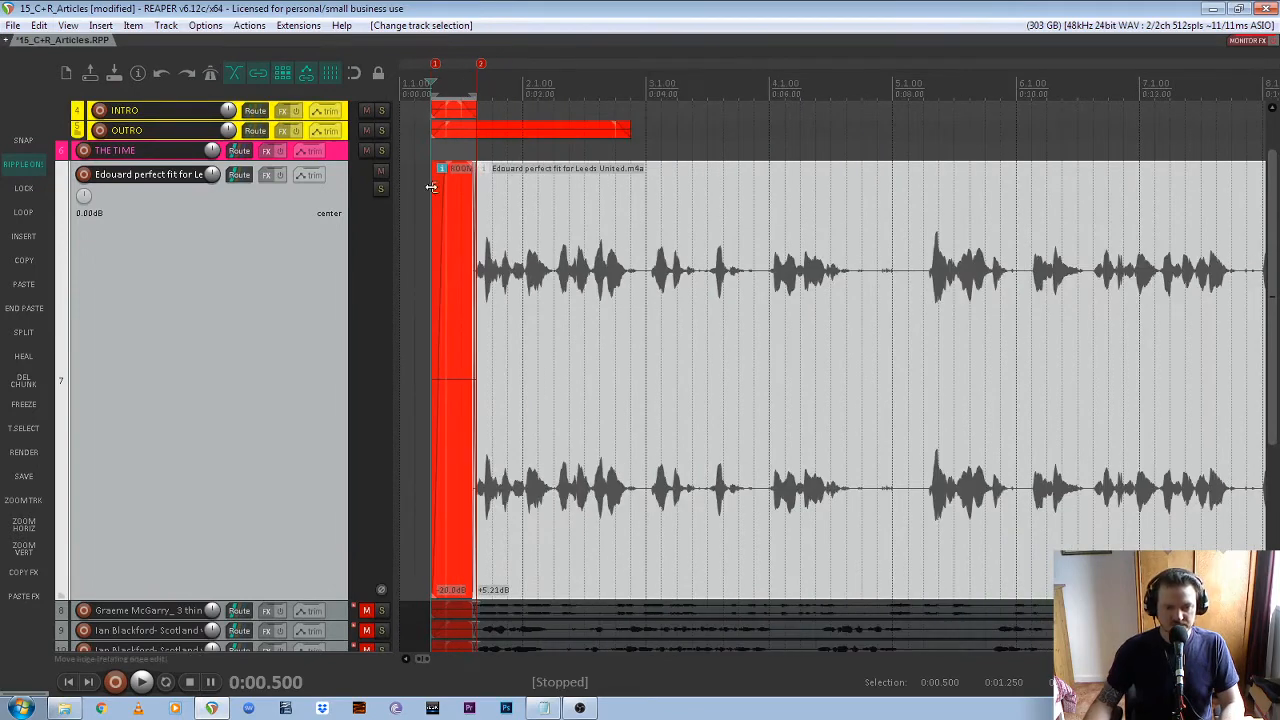
scroll(280, 300, "up", 1)
left_click_drag(681, 155, 527, 182)
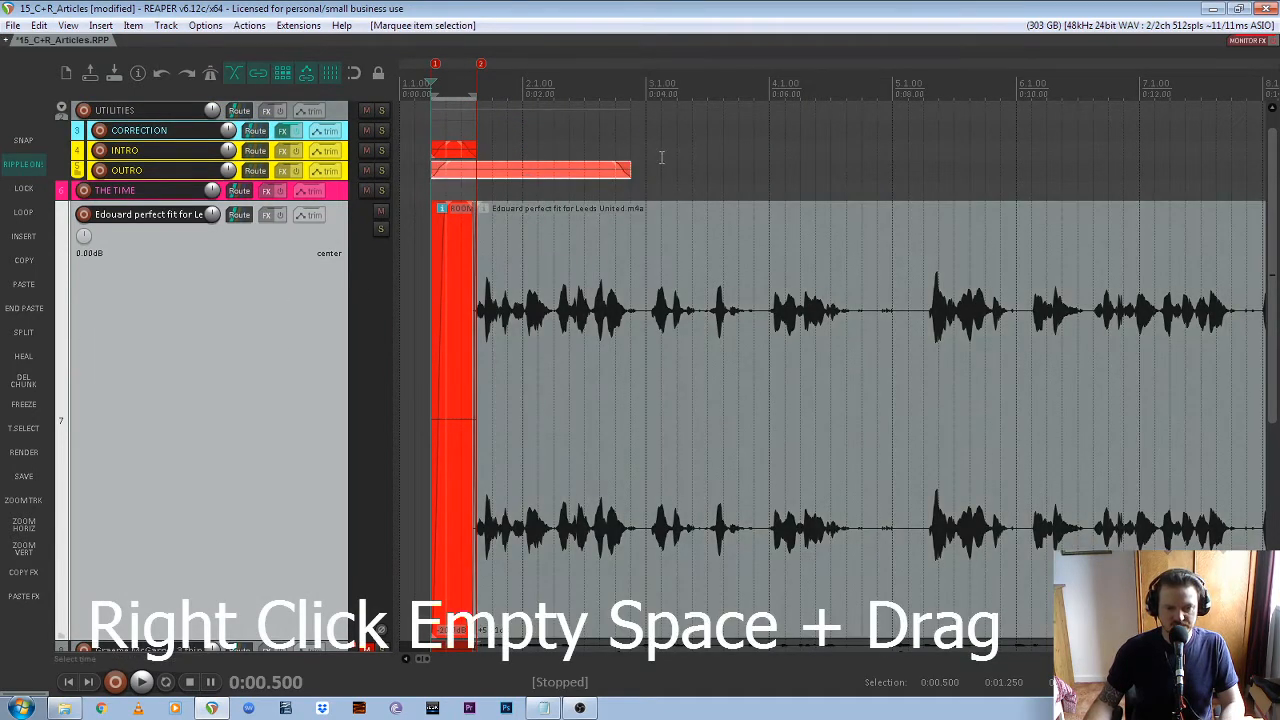
left_click_drag(661, 157, 498, 187)
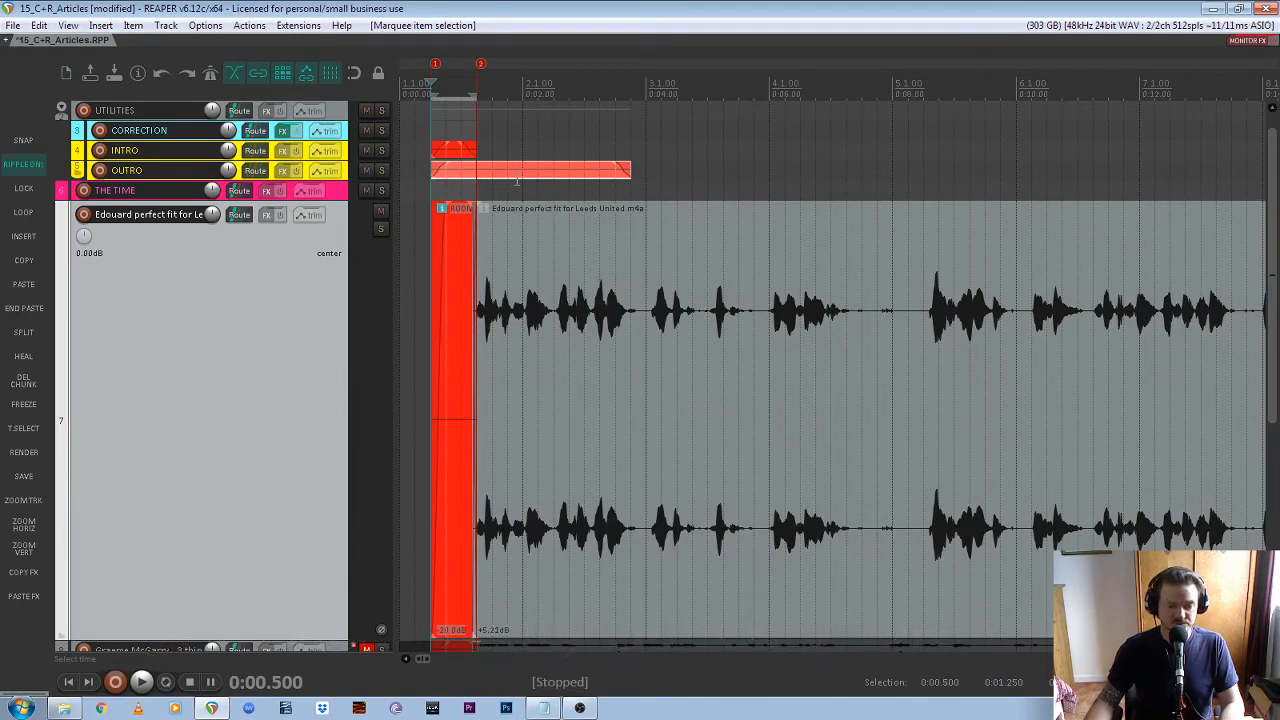
key("ctrl+c")
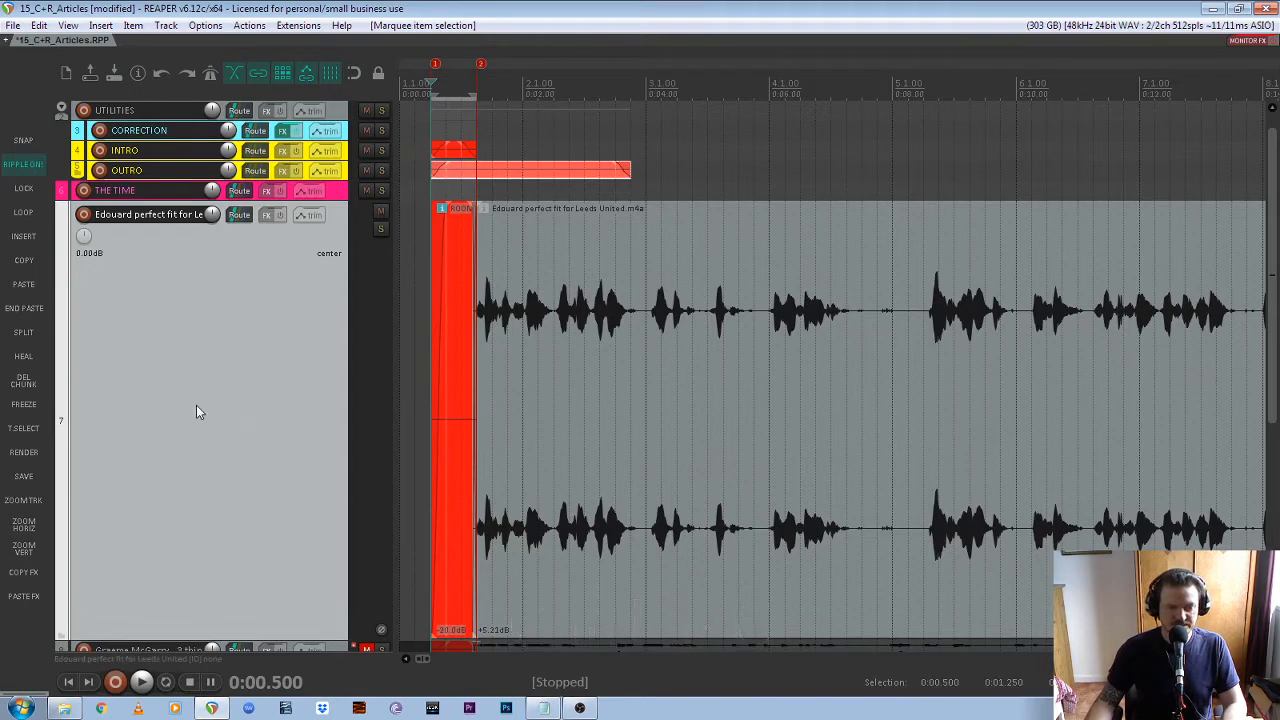
Paste the copied OUTRO room tone directly after the end of track 7's recording
left_click(599, 401)
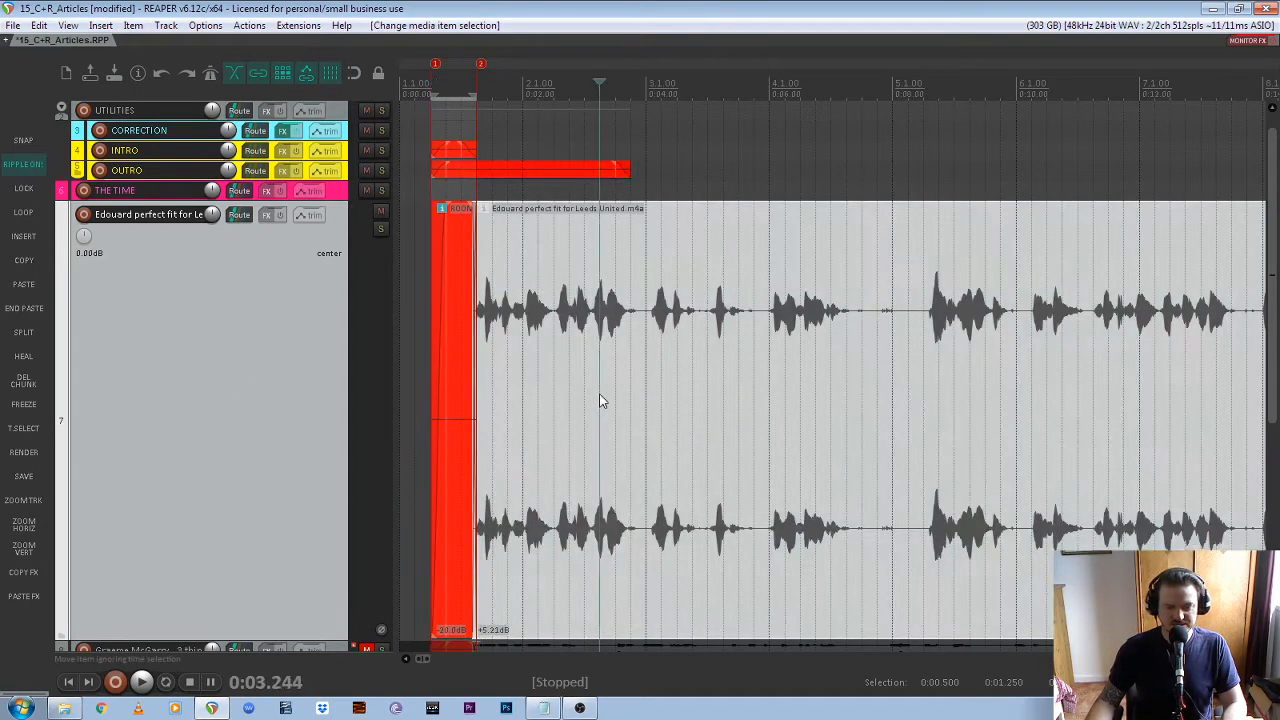
left_click(420, 384)
left_click(446, 395)
left_click(519, 390)
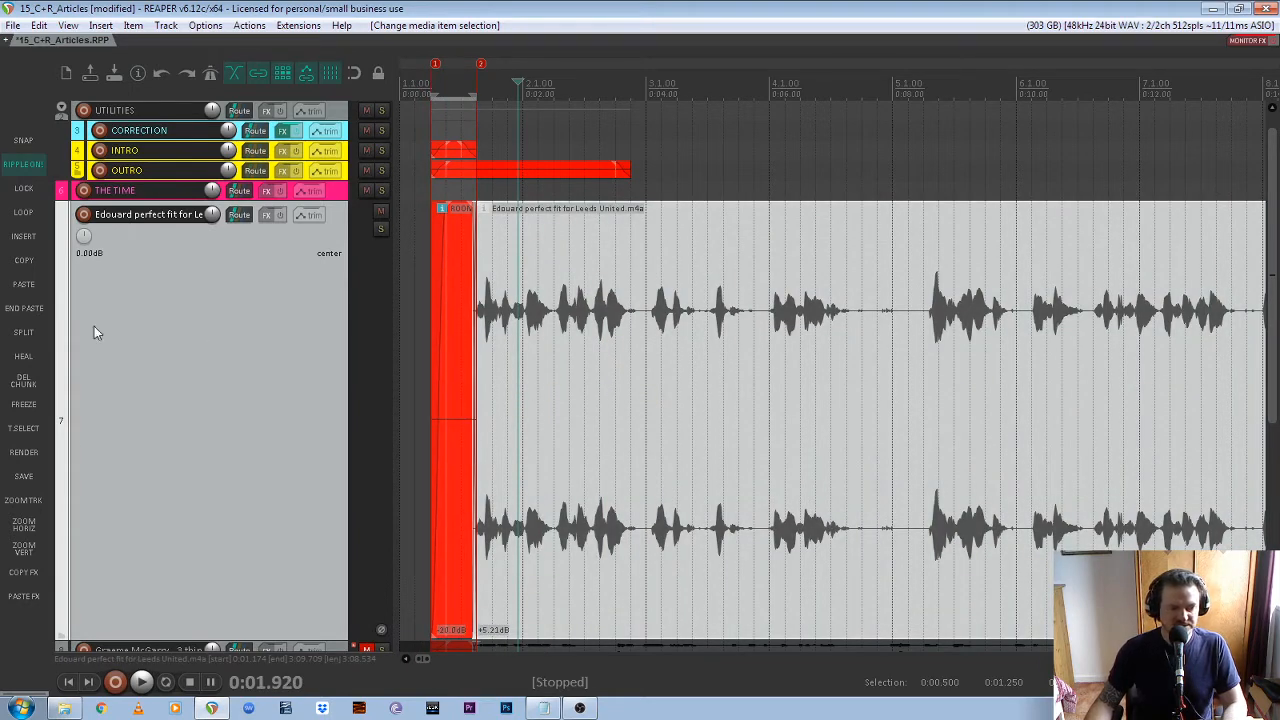
left_click(26, 309)
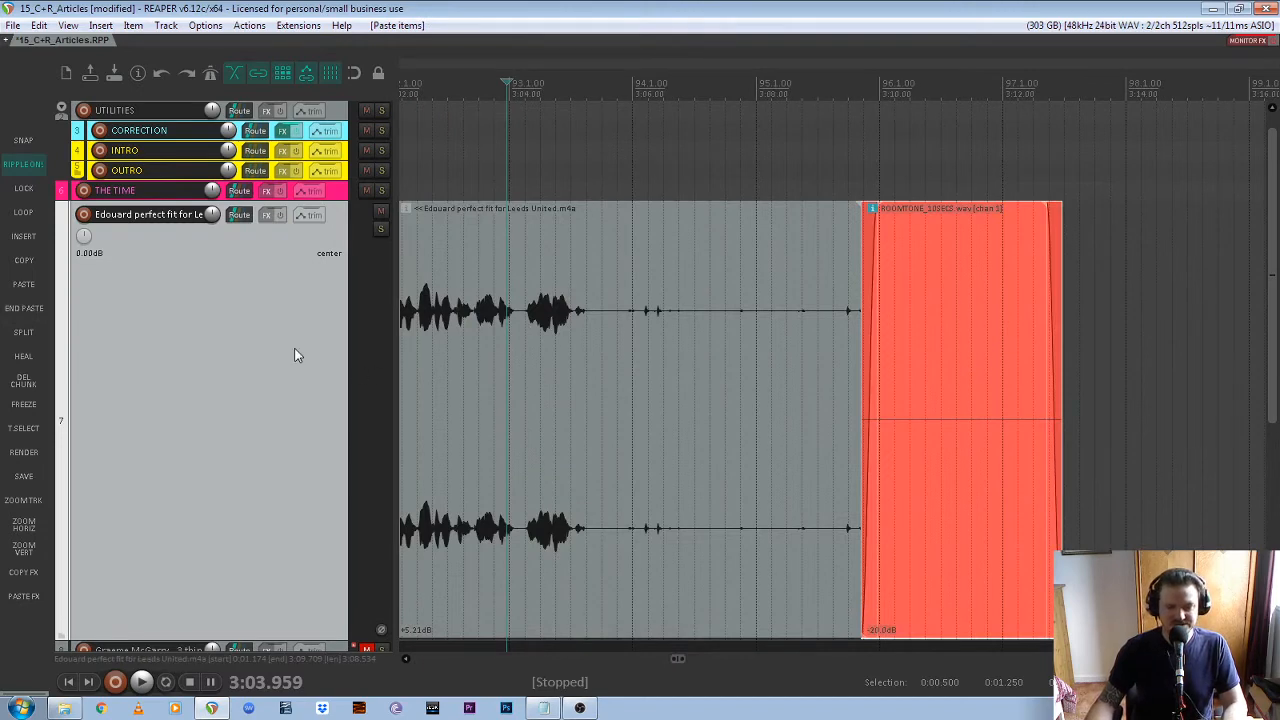
Listen to the end of track 7's recording, split it just after the last speech at about 3:05.2, and ripple-delete the unwanted tail
scroll(748, 291, "down", 1)
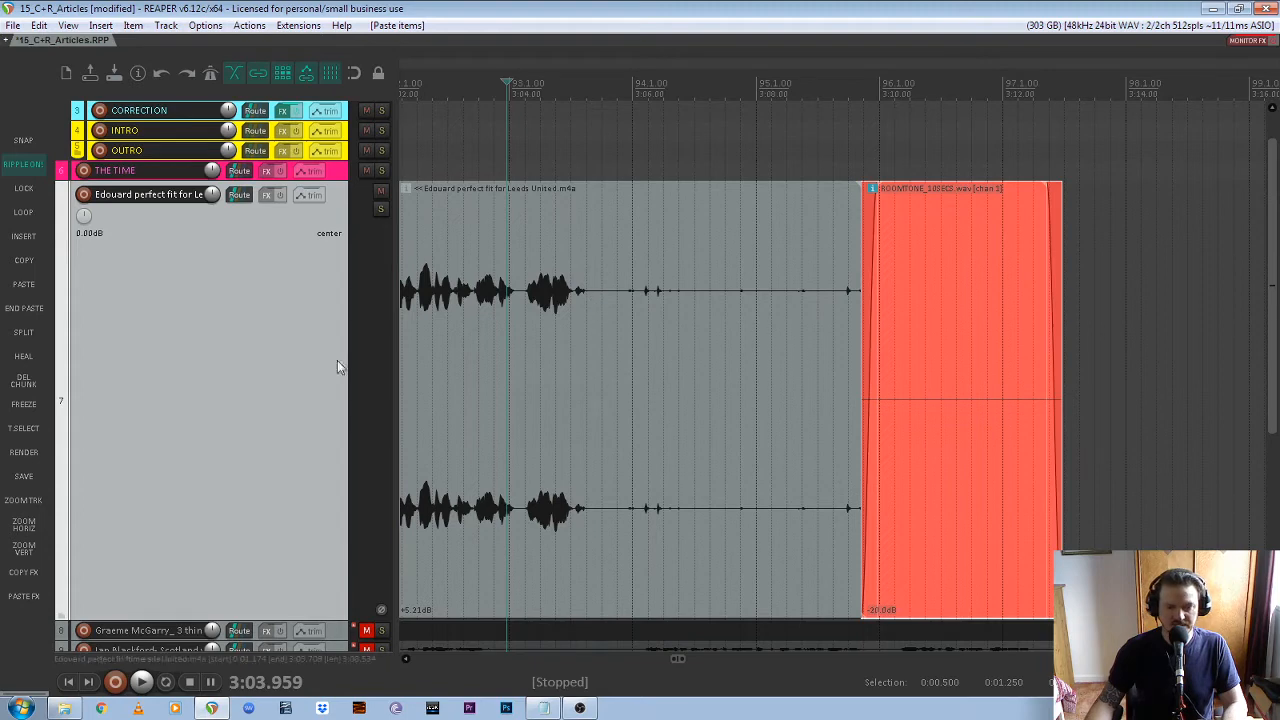
left_click(467, 288)
key("space")
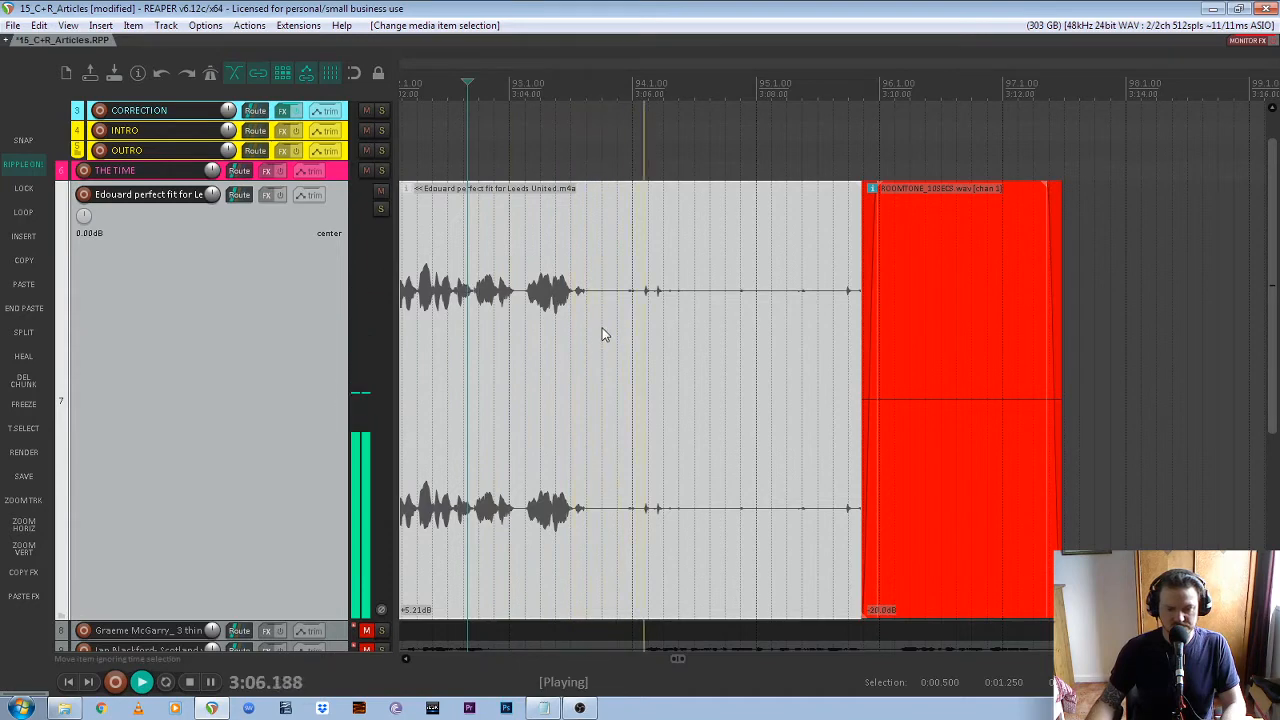
key("space")
left_click_drag(589, 172, 851, 181)
left_click(541, 302)
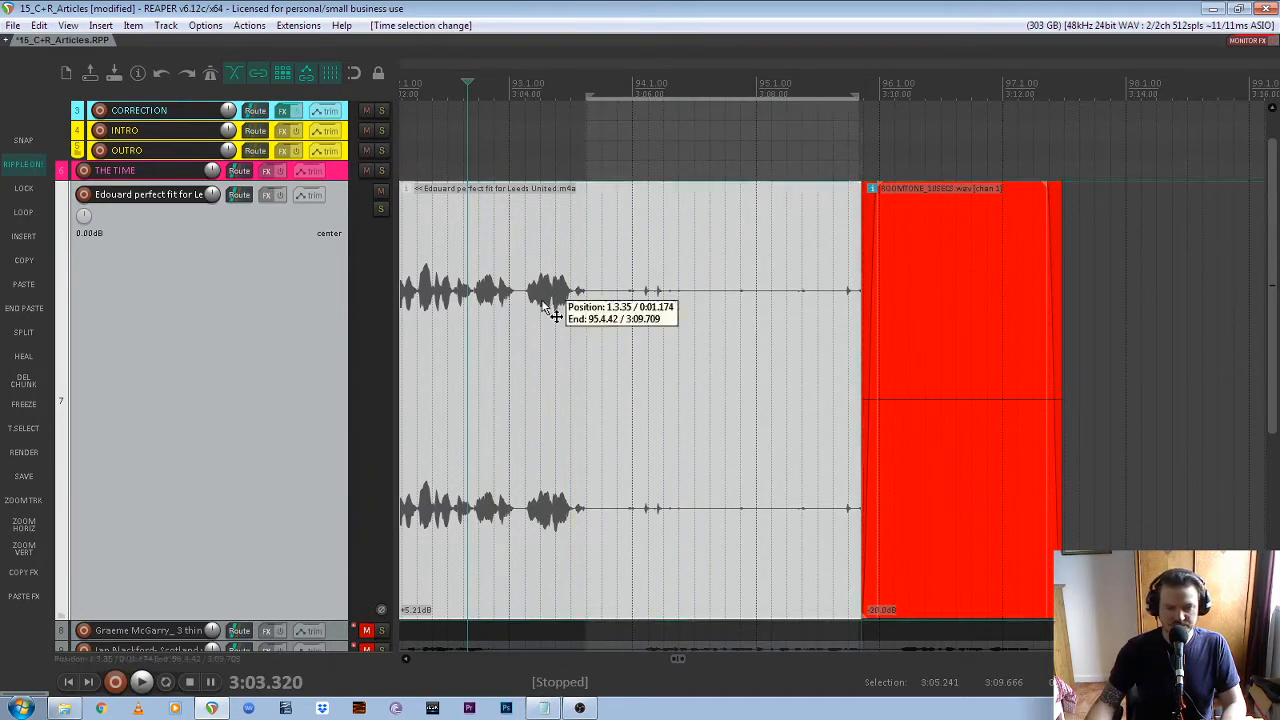
left_click(585, 300)
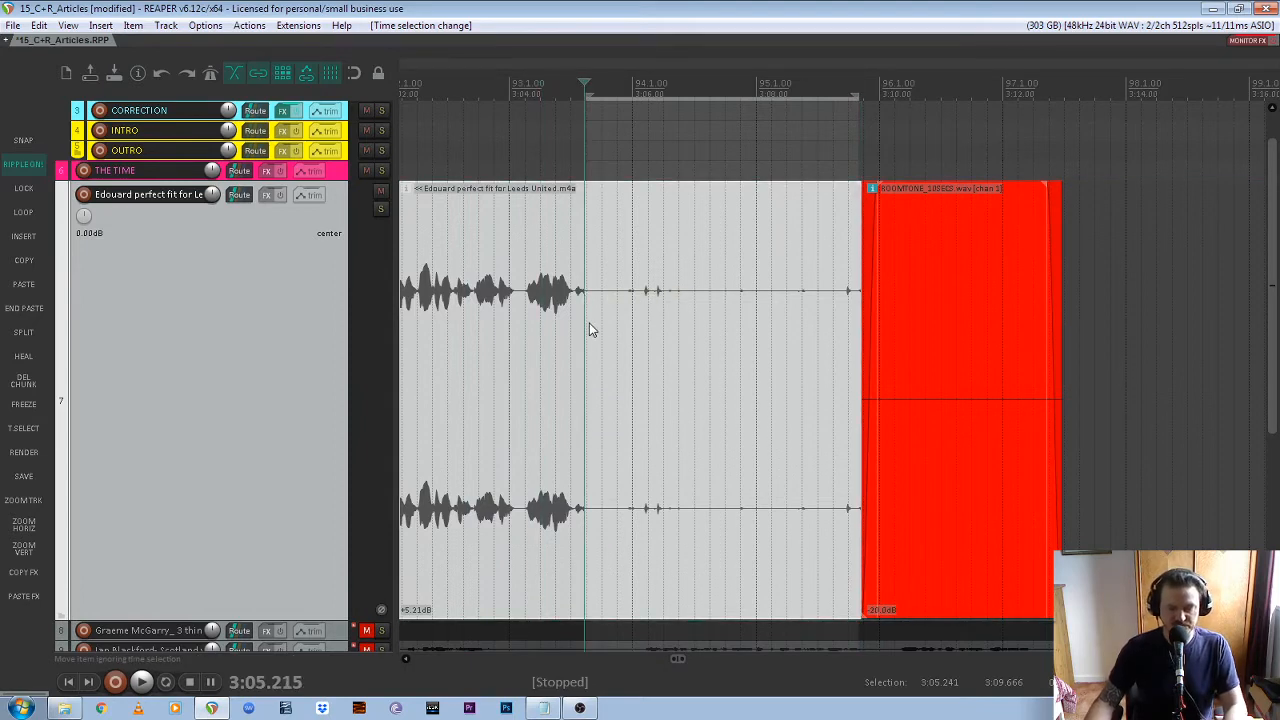
key("s")
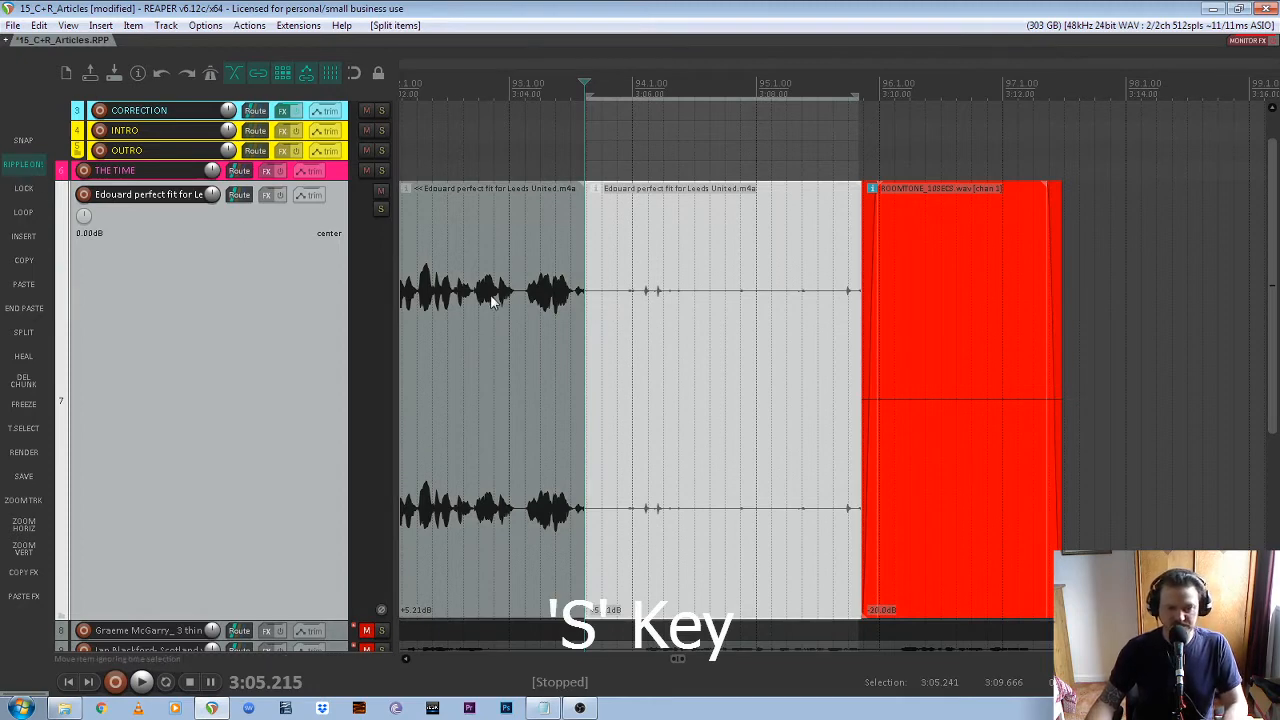
key("Delete")
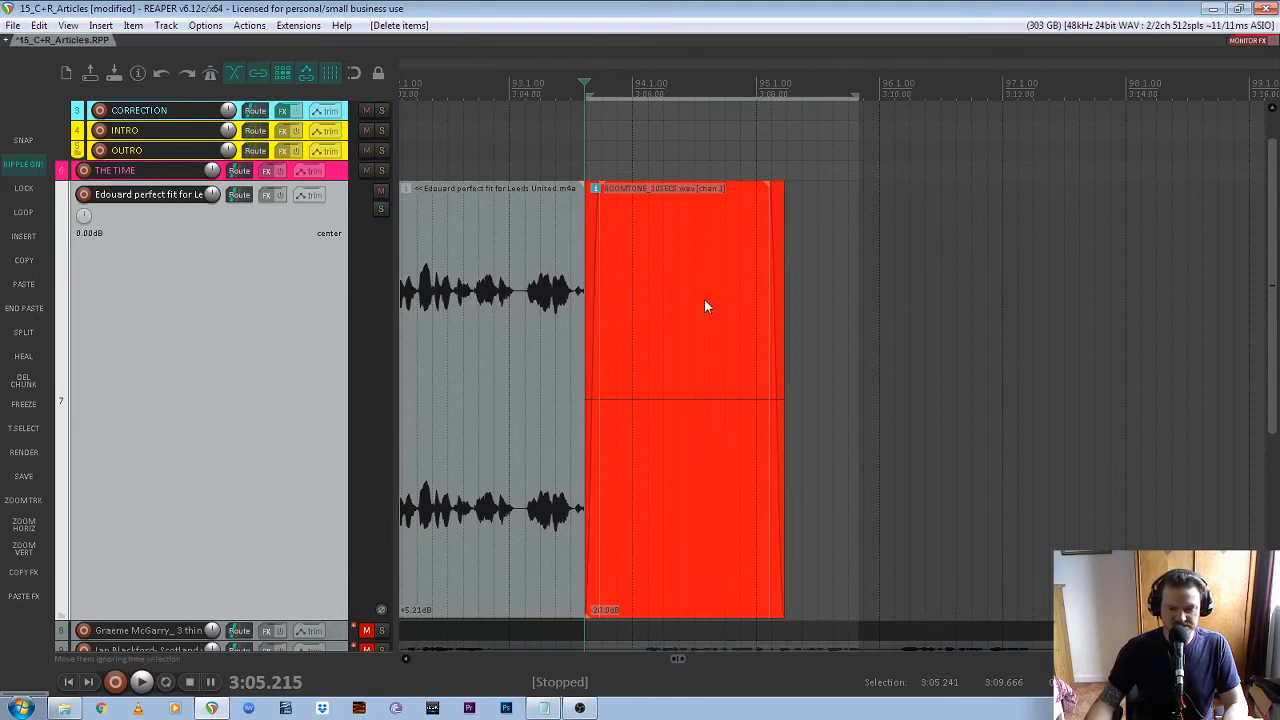
Move track 7's closing room tone slightly earlier to crossfade with the end of the recording, and play back the transition
scroll(560, 300, "up", 5)
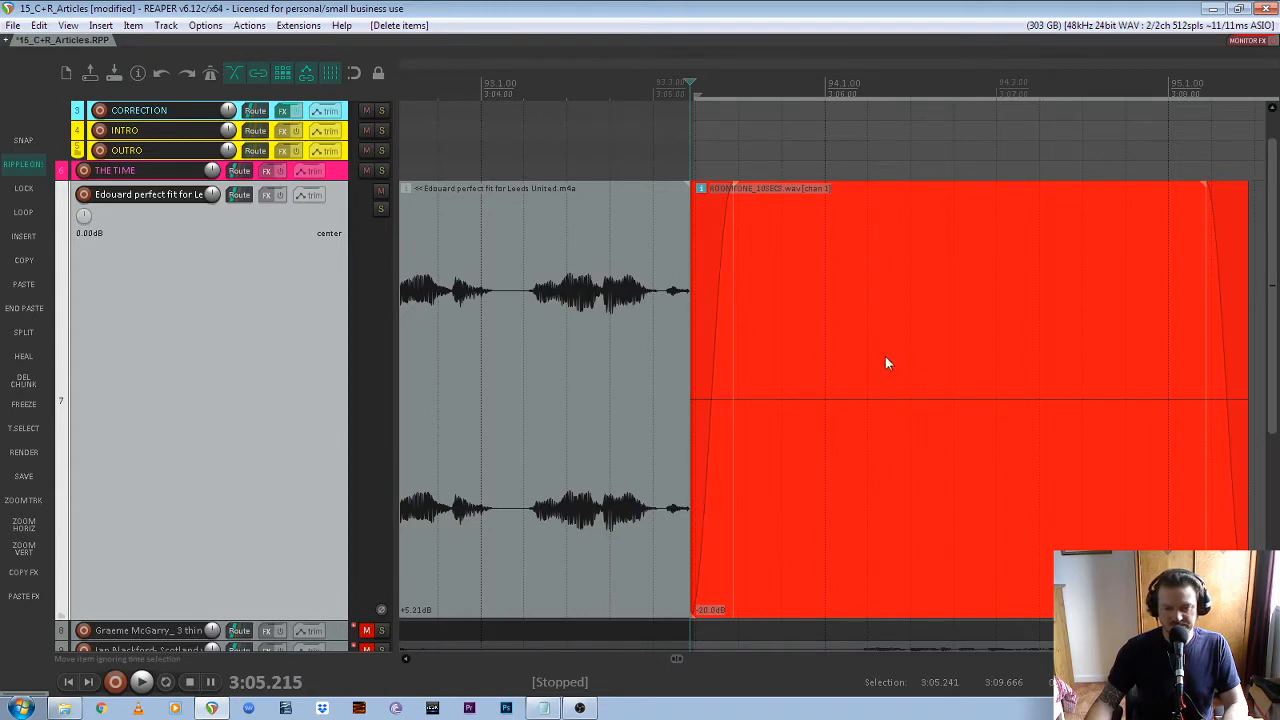
left_click_drag(966, 380, 948, 370)
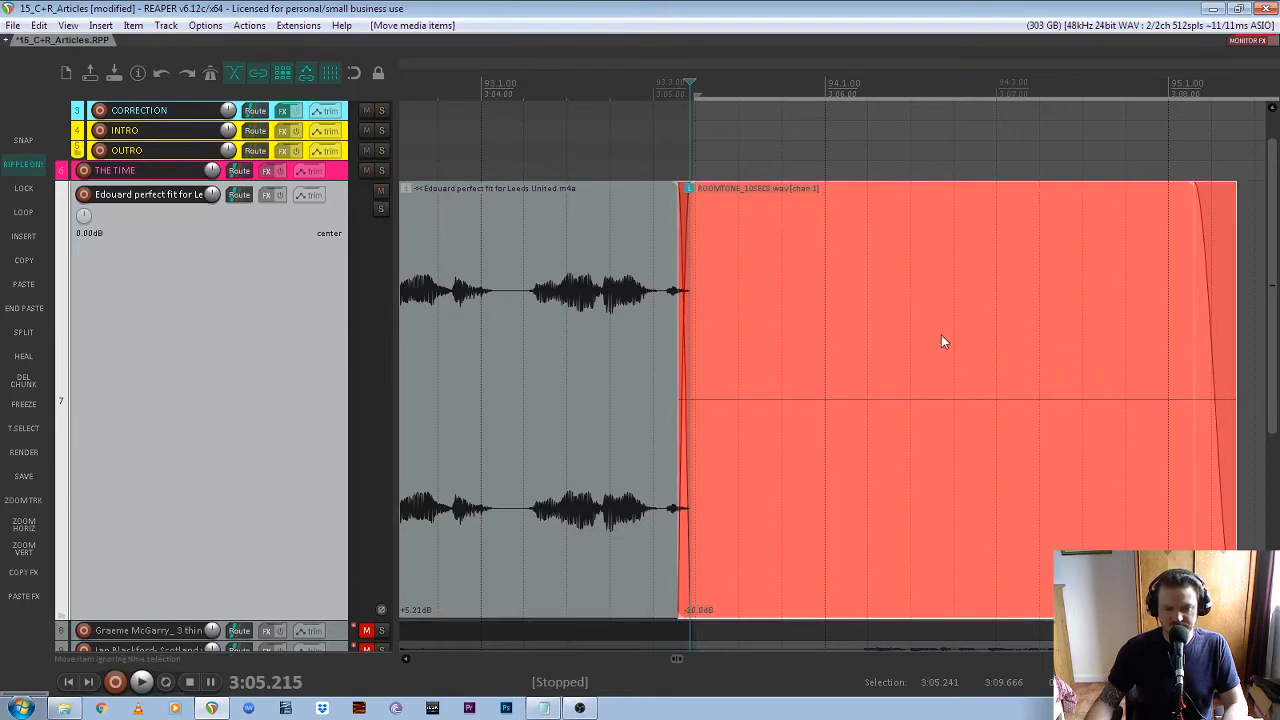
left_click(513, 96)
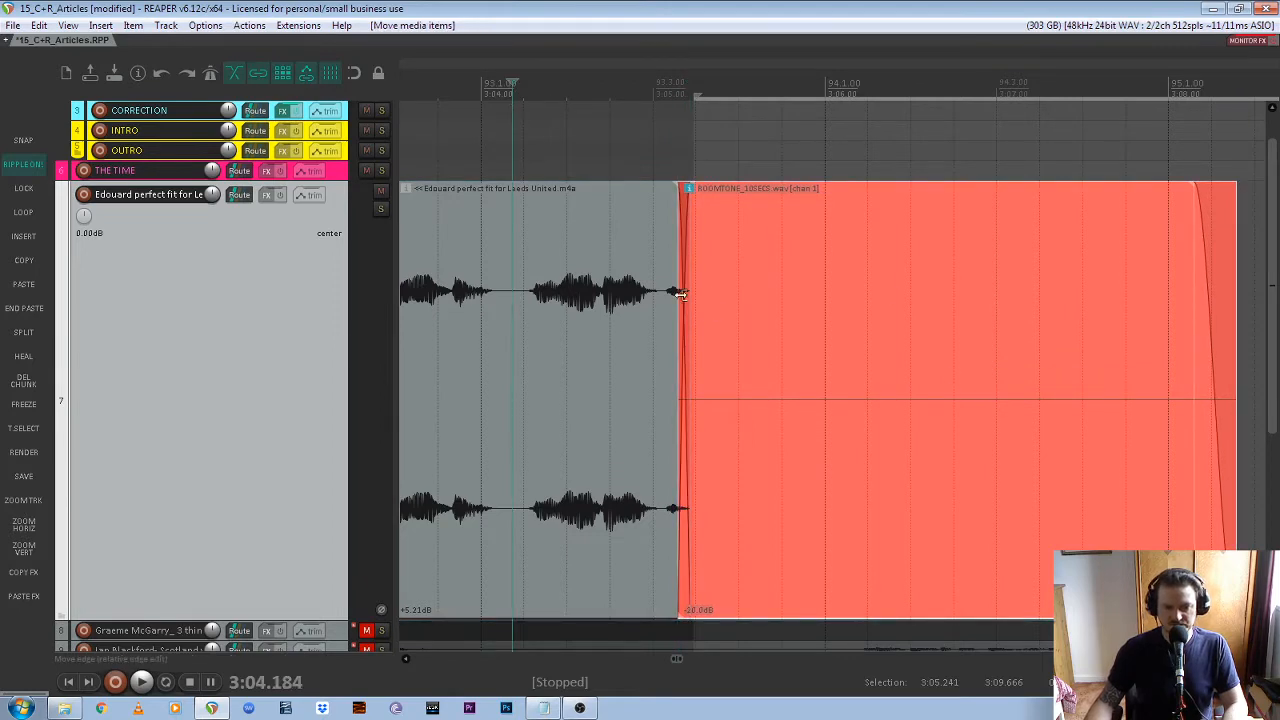
key("space")
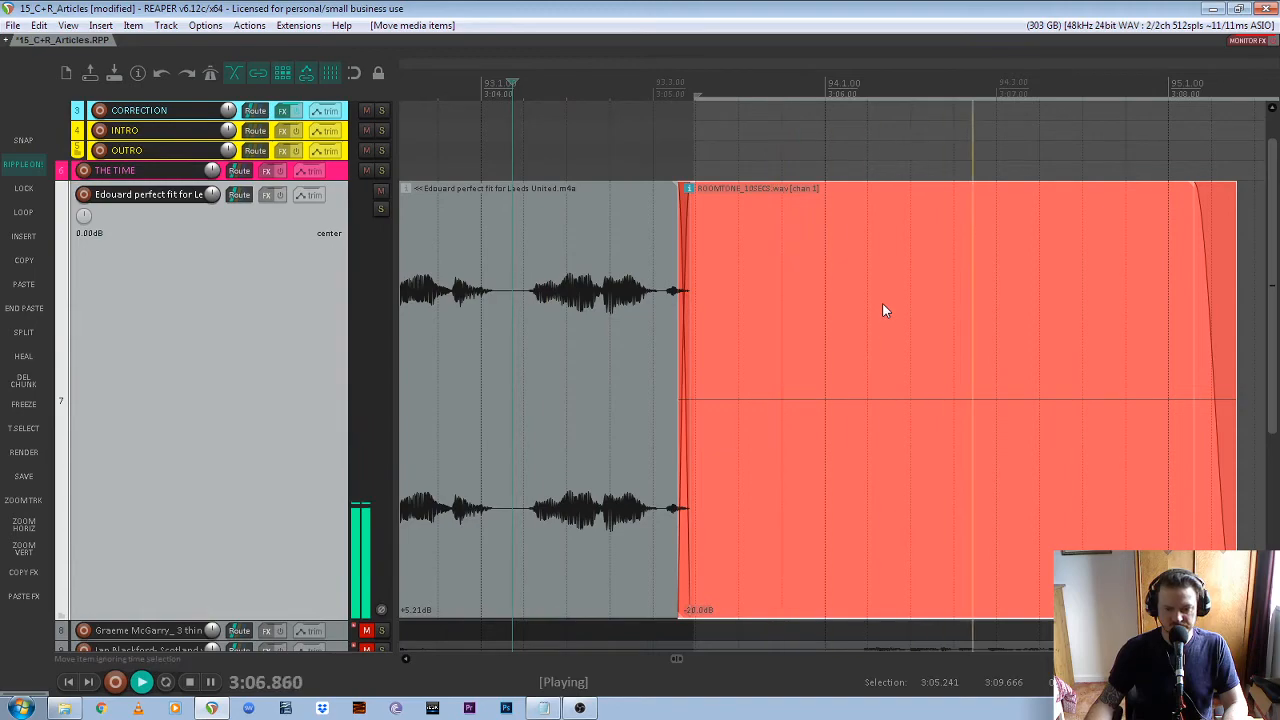
key("space")
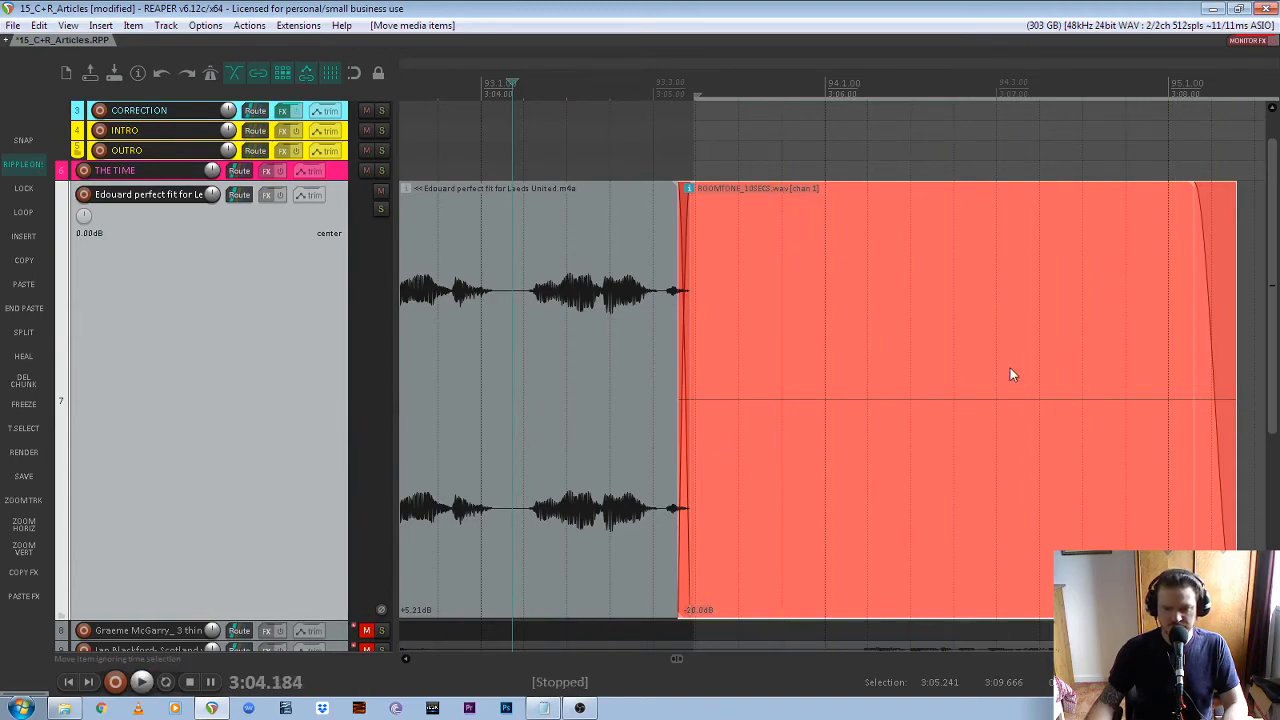
scroll(1021, 376, "down", 8)
scroll(782, 377, "down", 4)
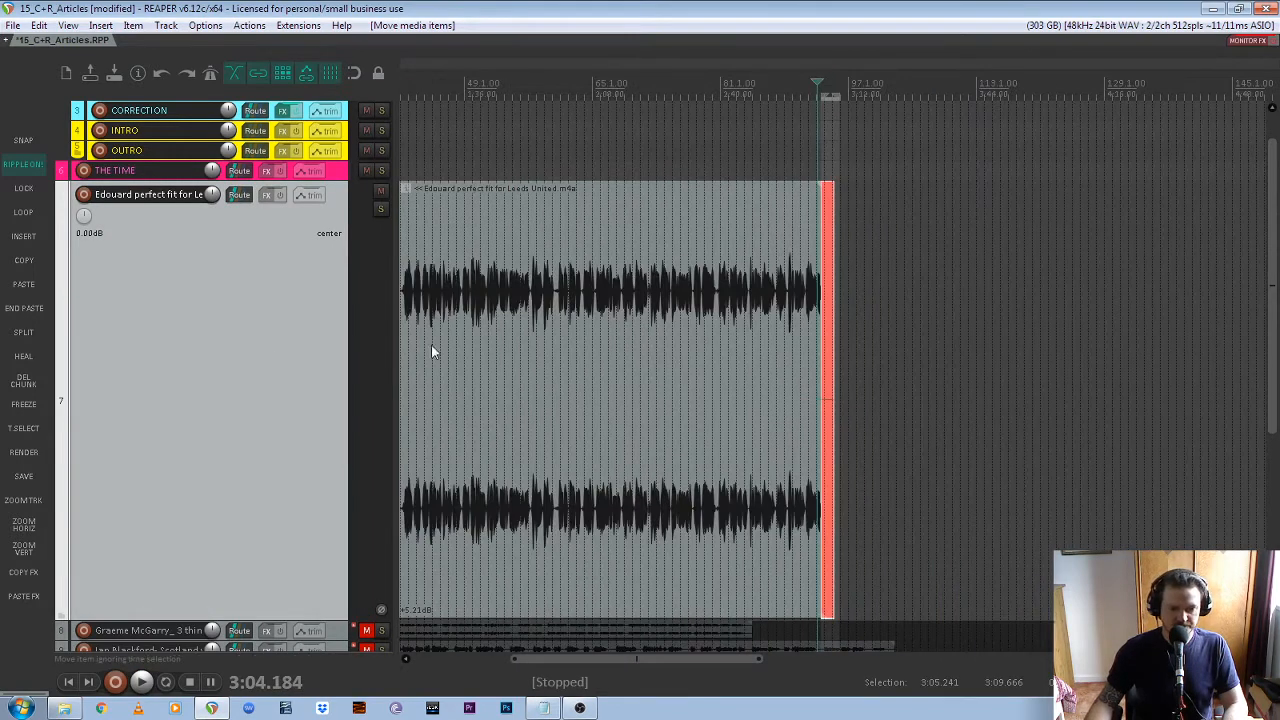
scroll(433, 405, "down", 1)
scroll(430, 352, "up", 3)
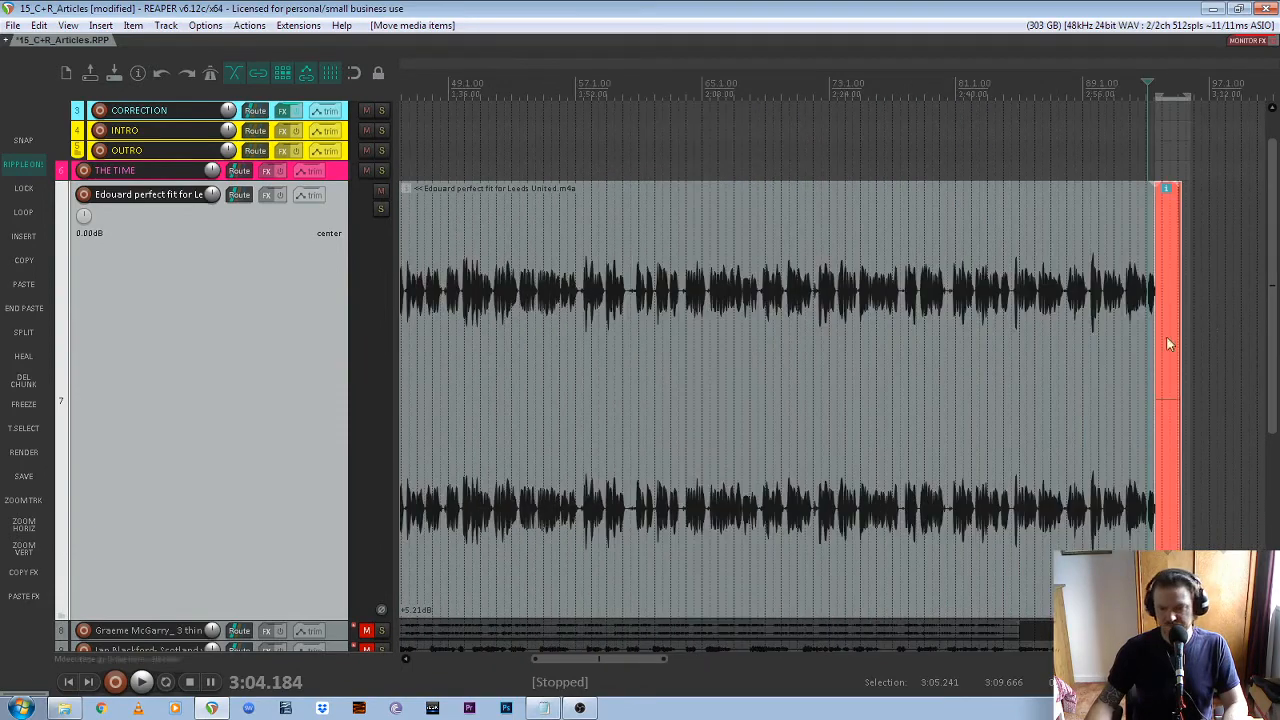
scroll(683, 355, "down", 4)
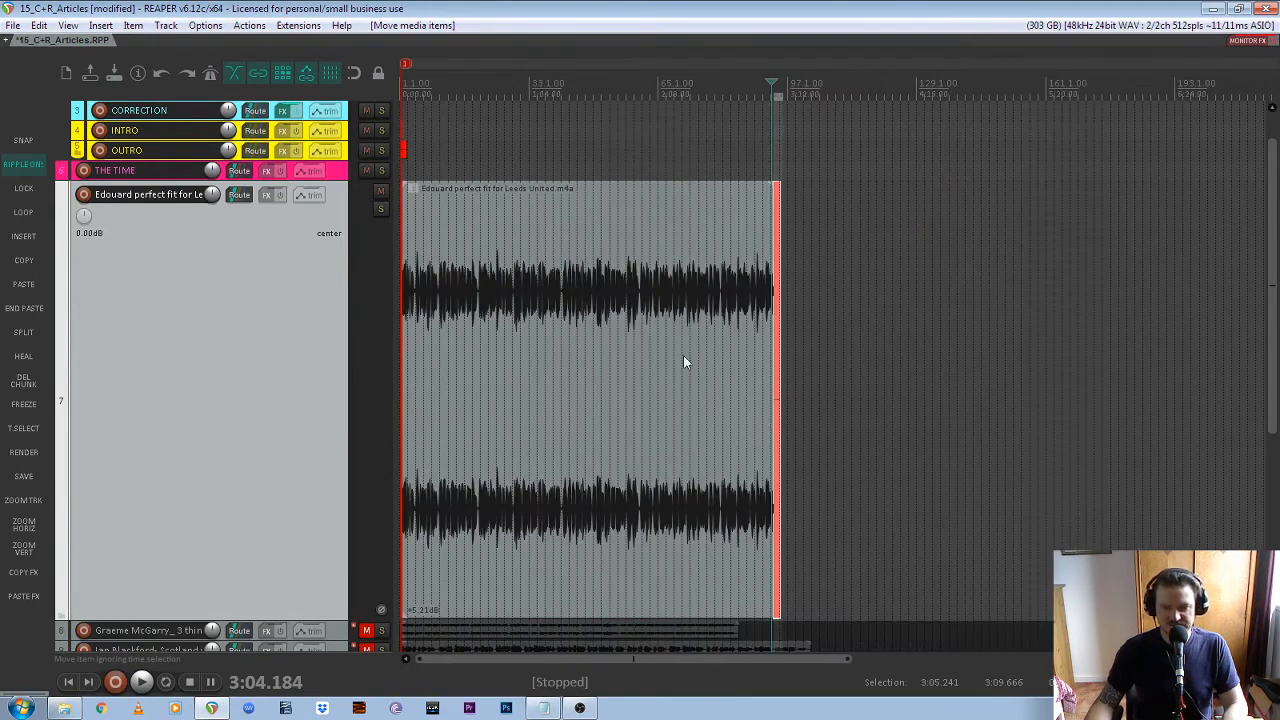
scroll(696, 331, "up", 4)
scroll(696, 331, "down", 4)
scroll(679, 304, "up", 10)
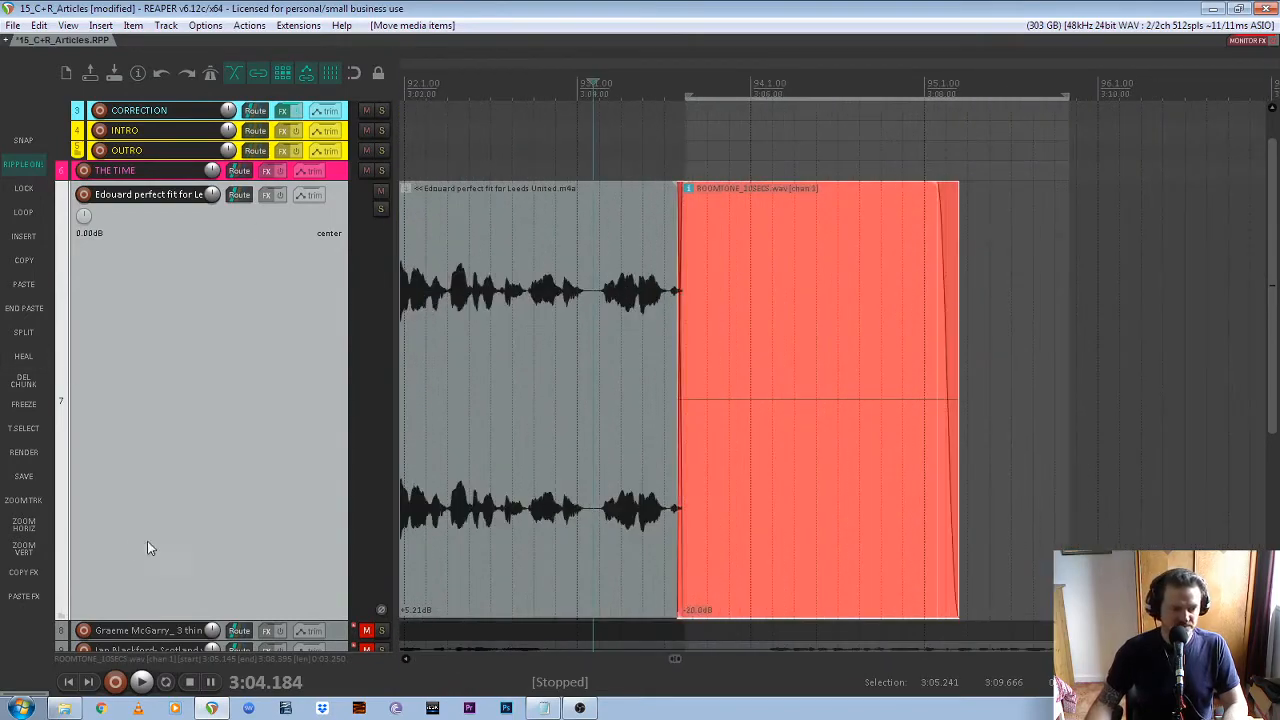
Mute track 7, unmute and select track 8, and enlarge track 8 for editing
scroll(565, 484, "down", 10)
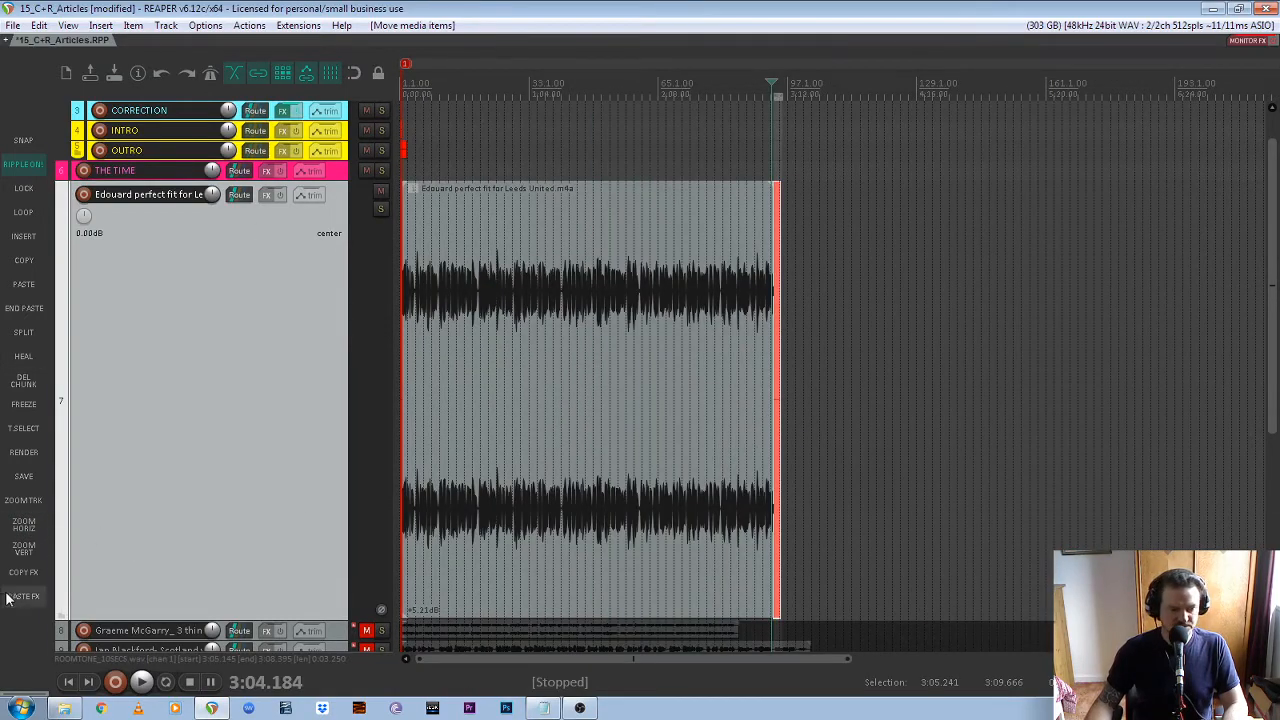
left_click(23, 547)
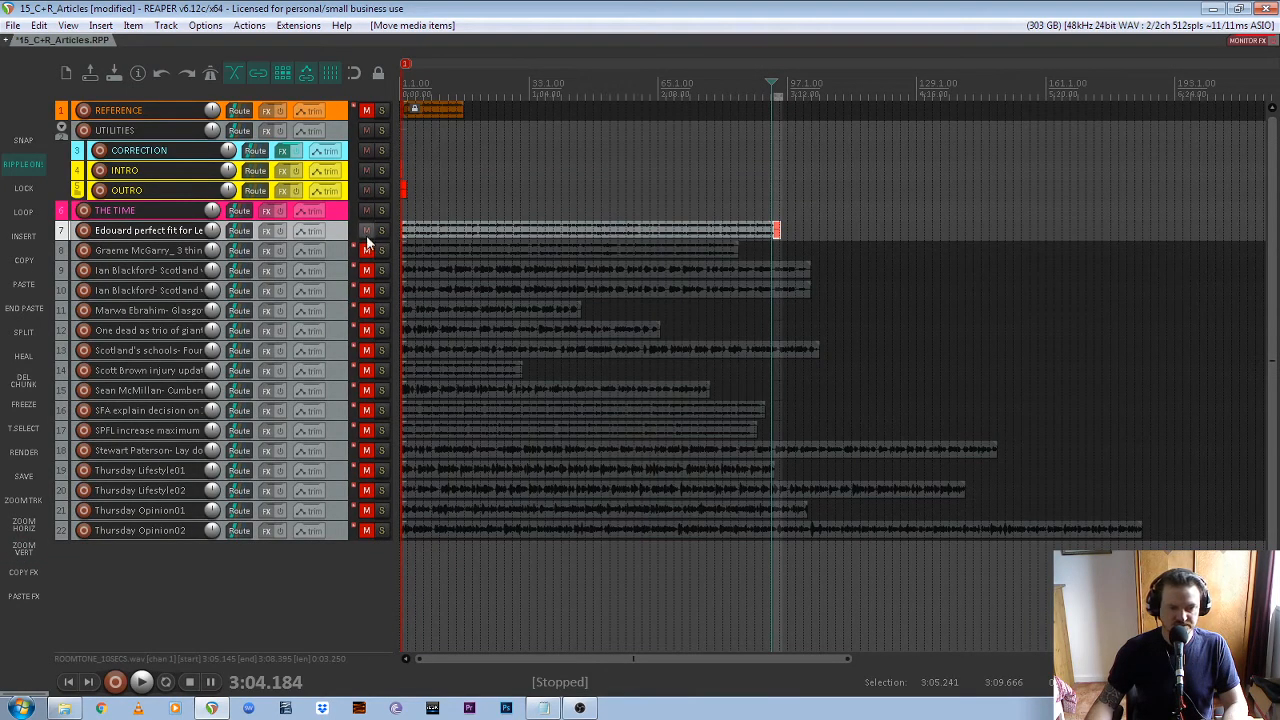
left_click(366, 231)
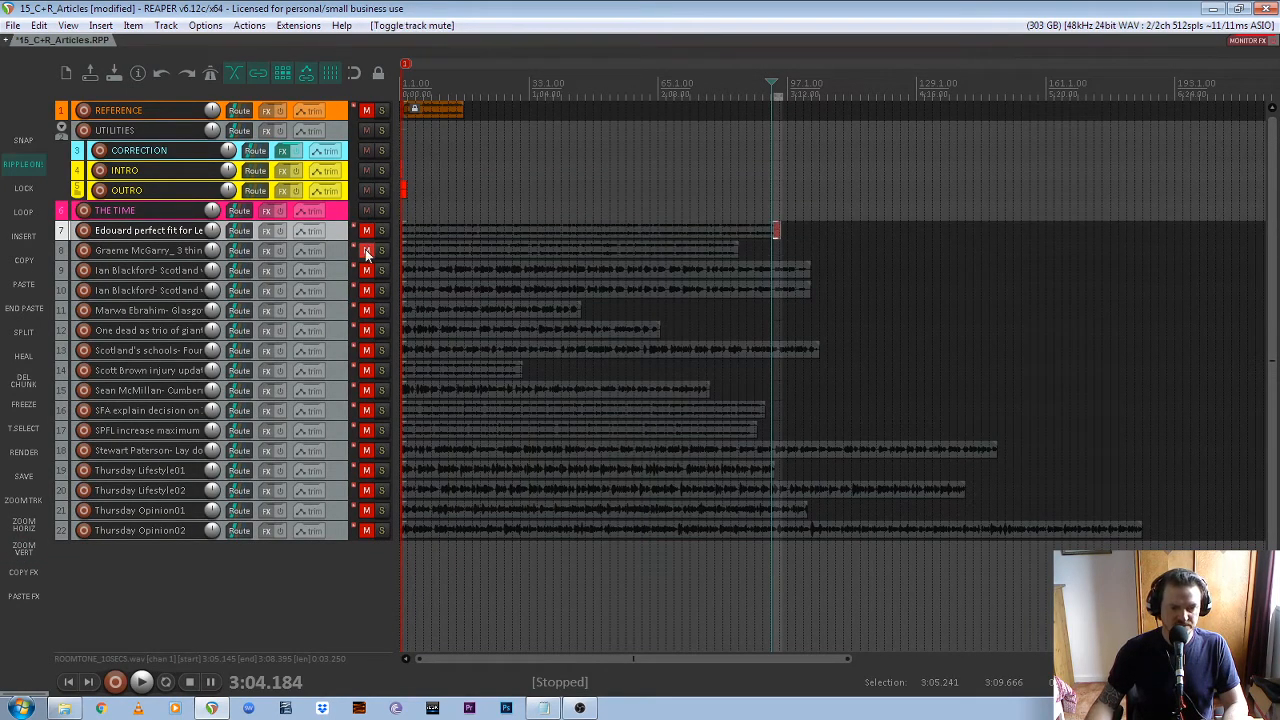
left_click(366, 251)
left_click(340, 251)
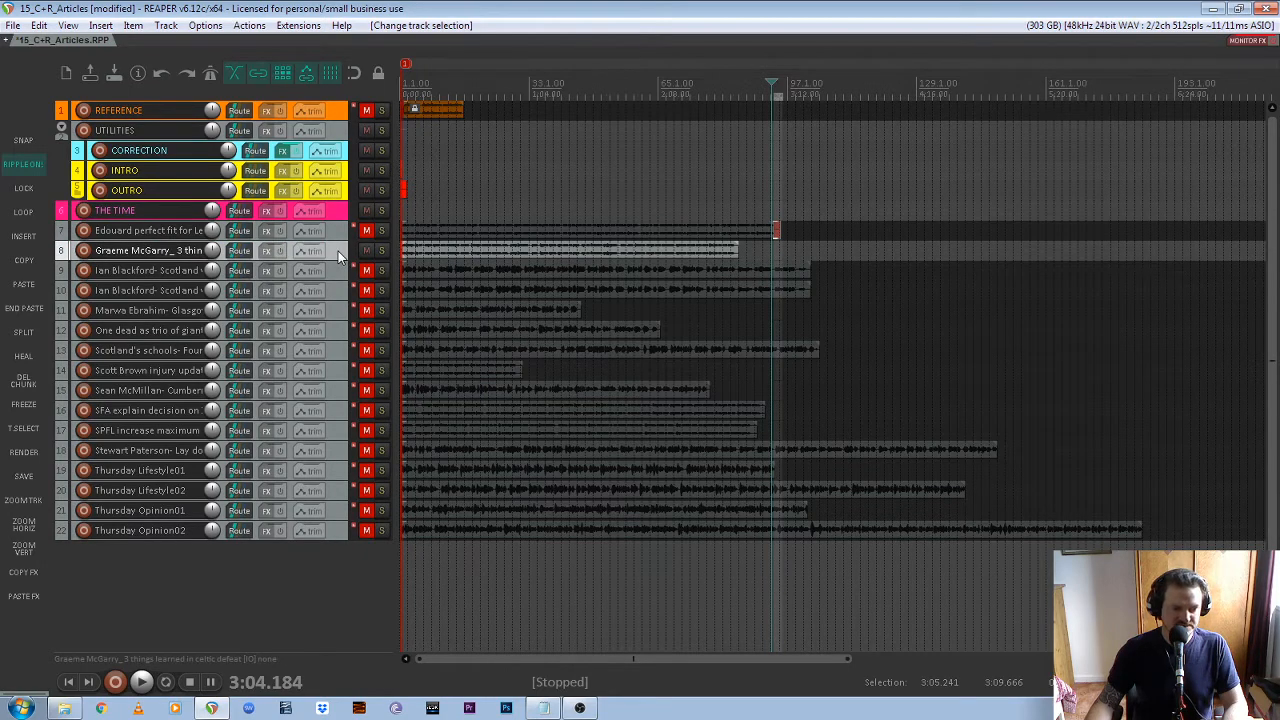
left_click(28, 502)
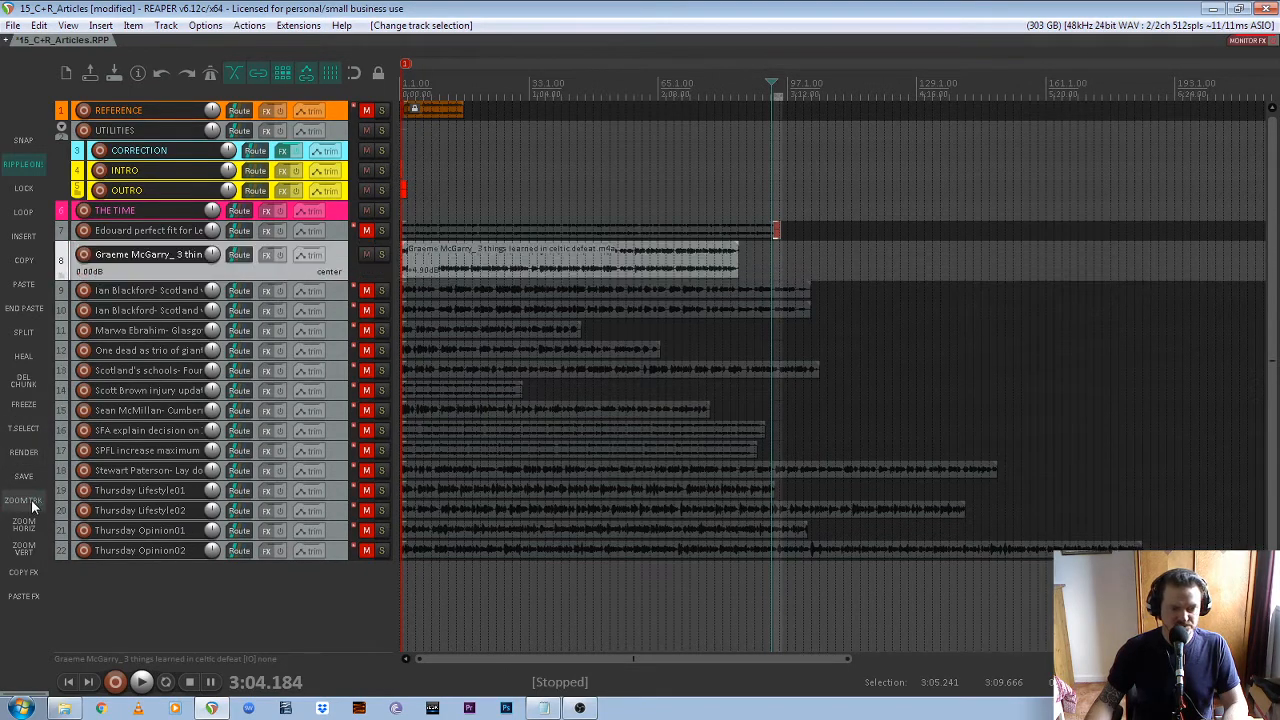
left_click(32, 507)
Paste the copied OUTRO room tone directly after the end of track 8's recording
scroll(314, 431, "down", 1)
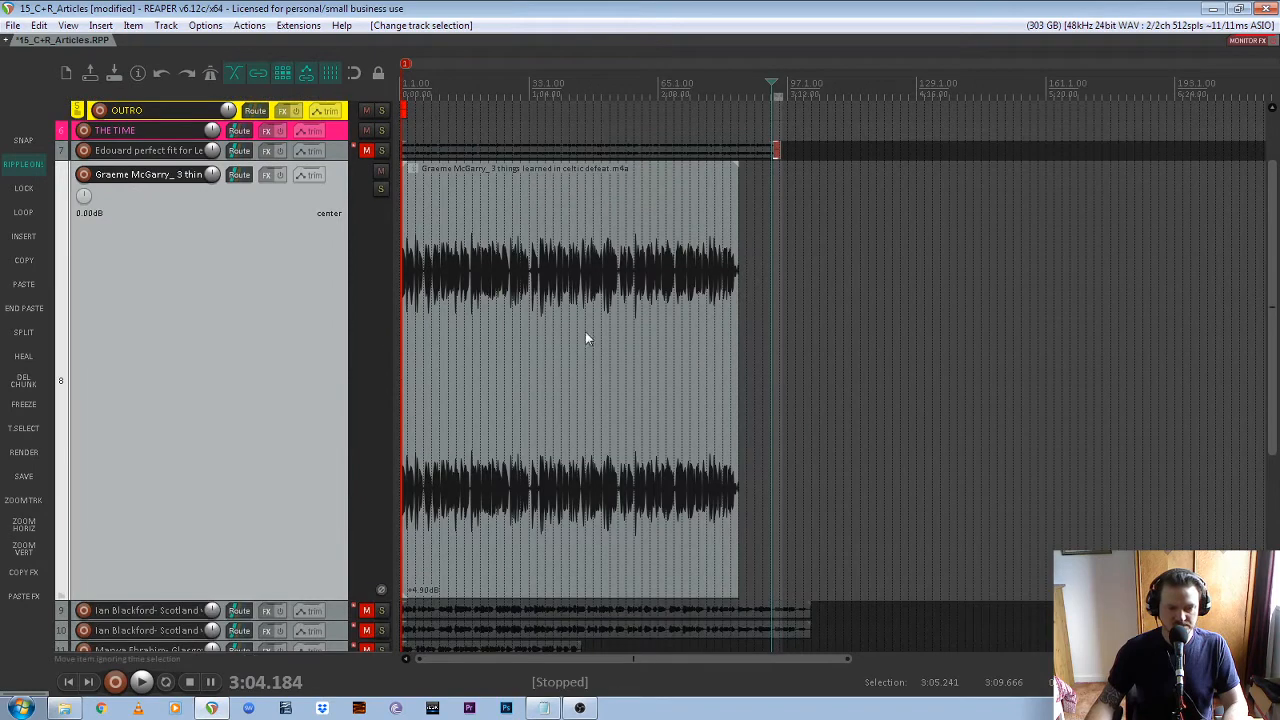
left_click(529, 346)
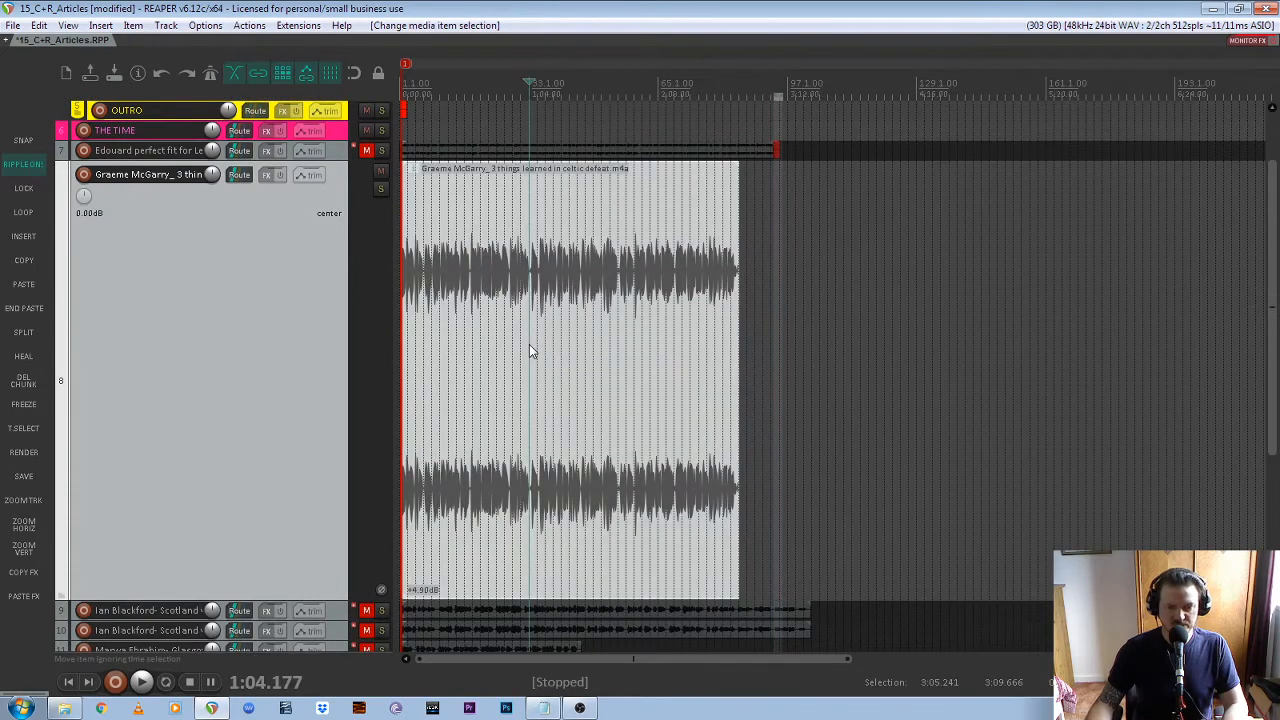
left_click(22, 310)
Listen to the end of track 8's recording, split it just after the last speech at about 2:45.8, and ripple-delete the unwanted tail
scroll(735, 306, "up", 5)
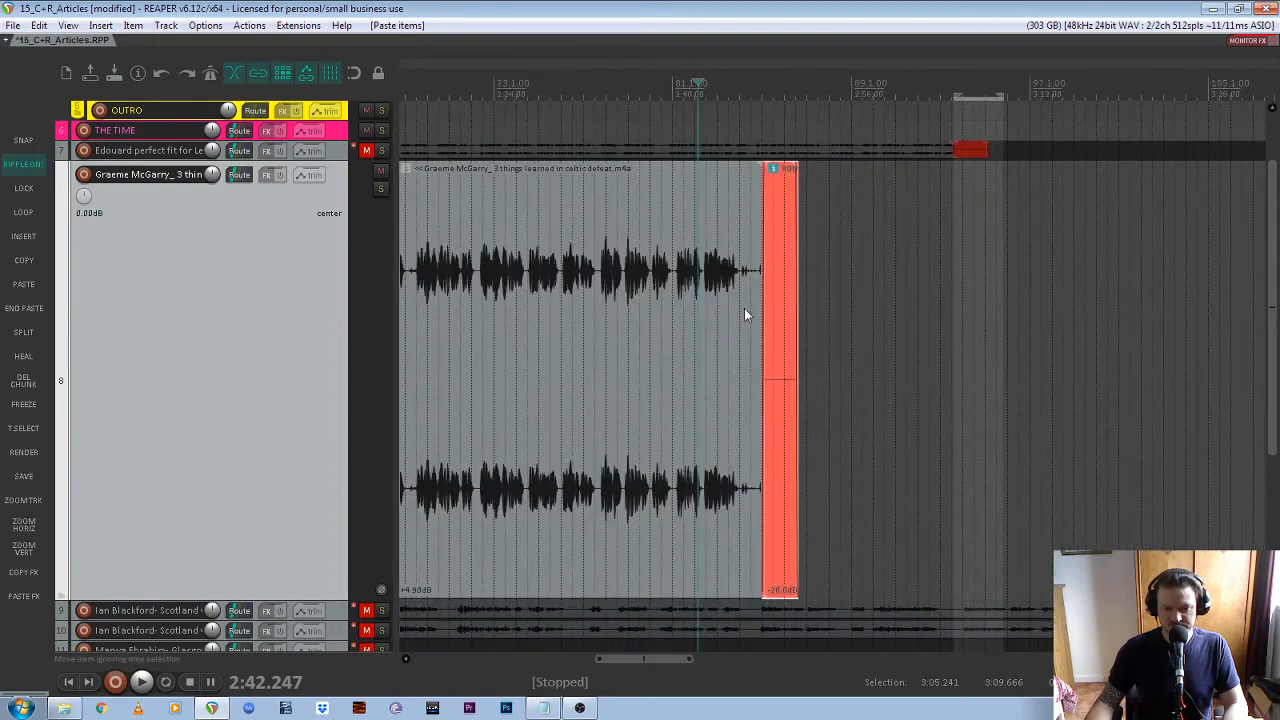
left_click(533, 275)
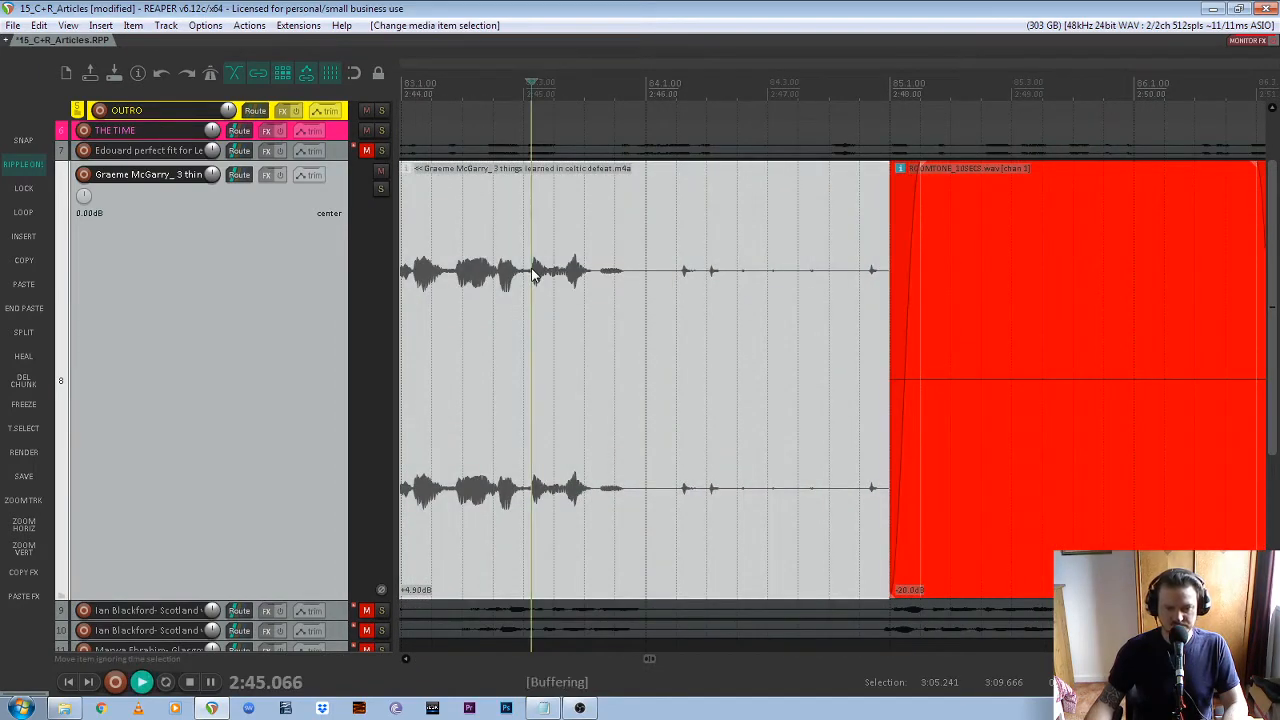
key("space")
key("space")
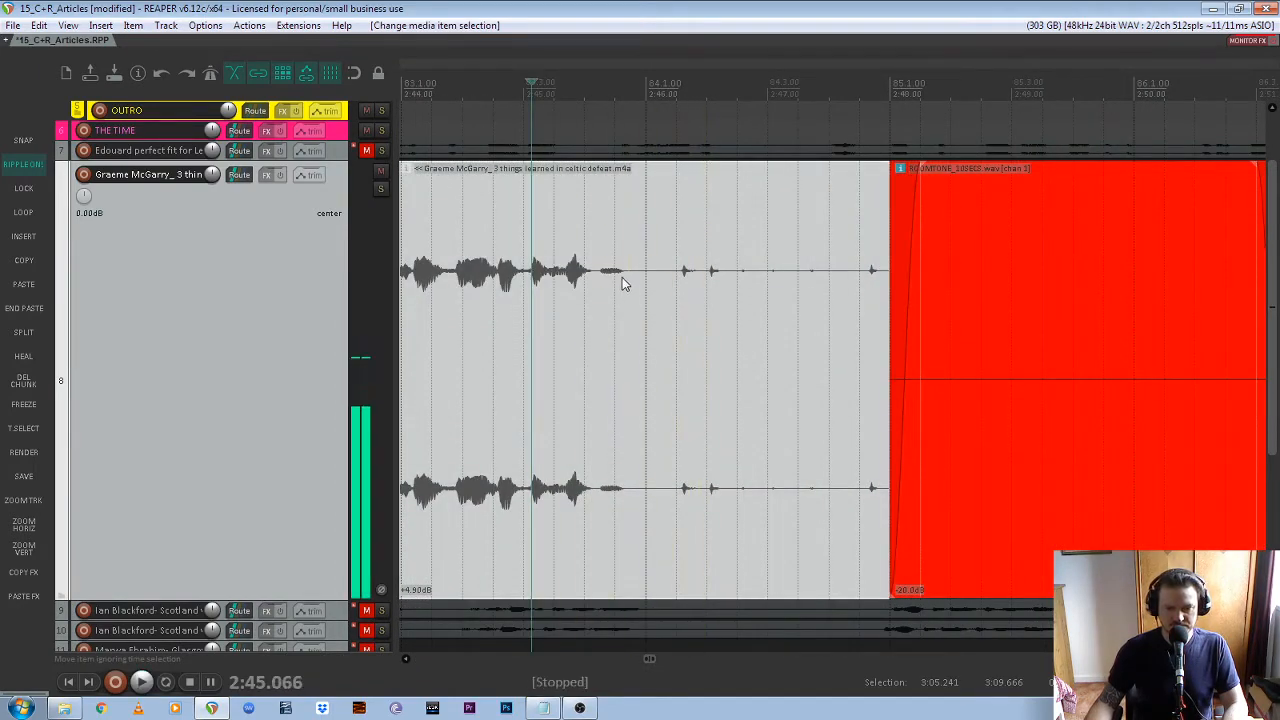
left_click(623, 274)
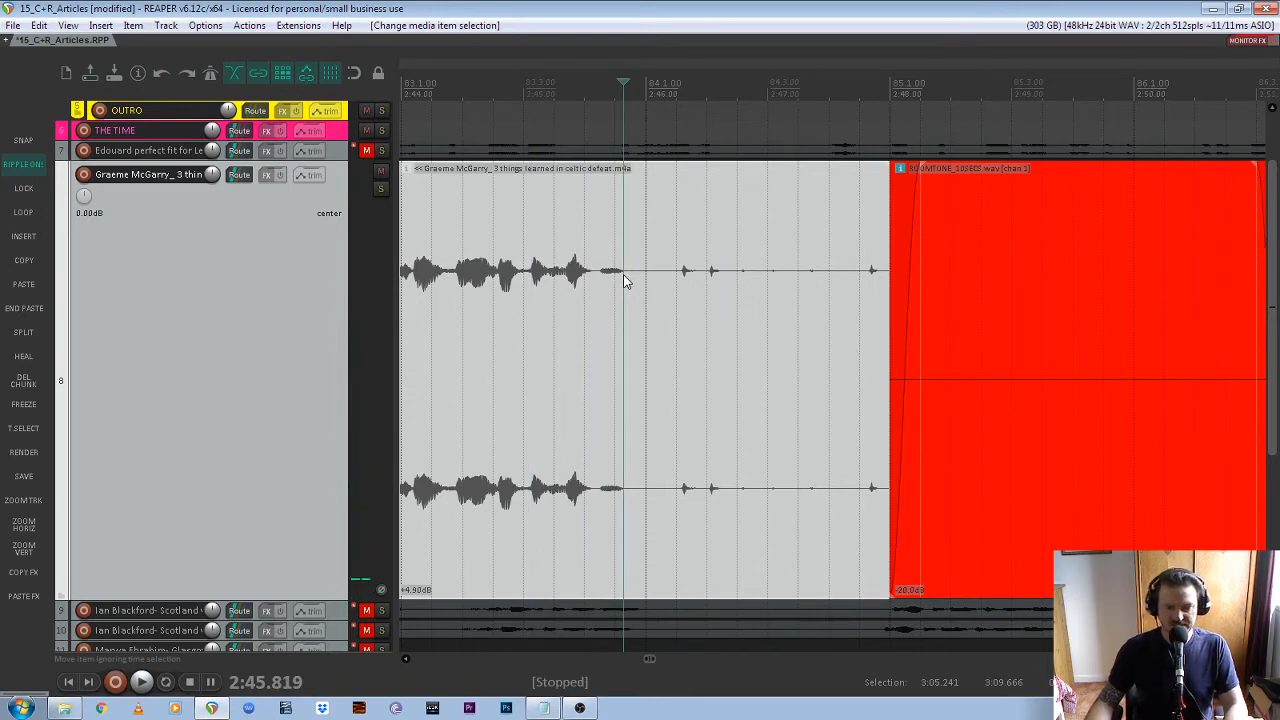
key("s")
key("Delete")
Move track 8's closing room tone slightly earlier to crossfade with the end of the recording, and play back the transition
left_click_drag(733, 352, 726, 359)
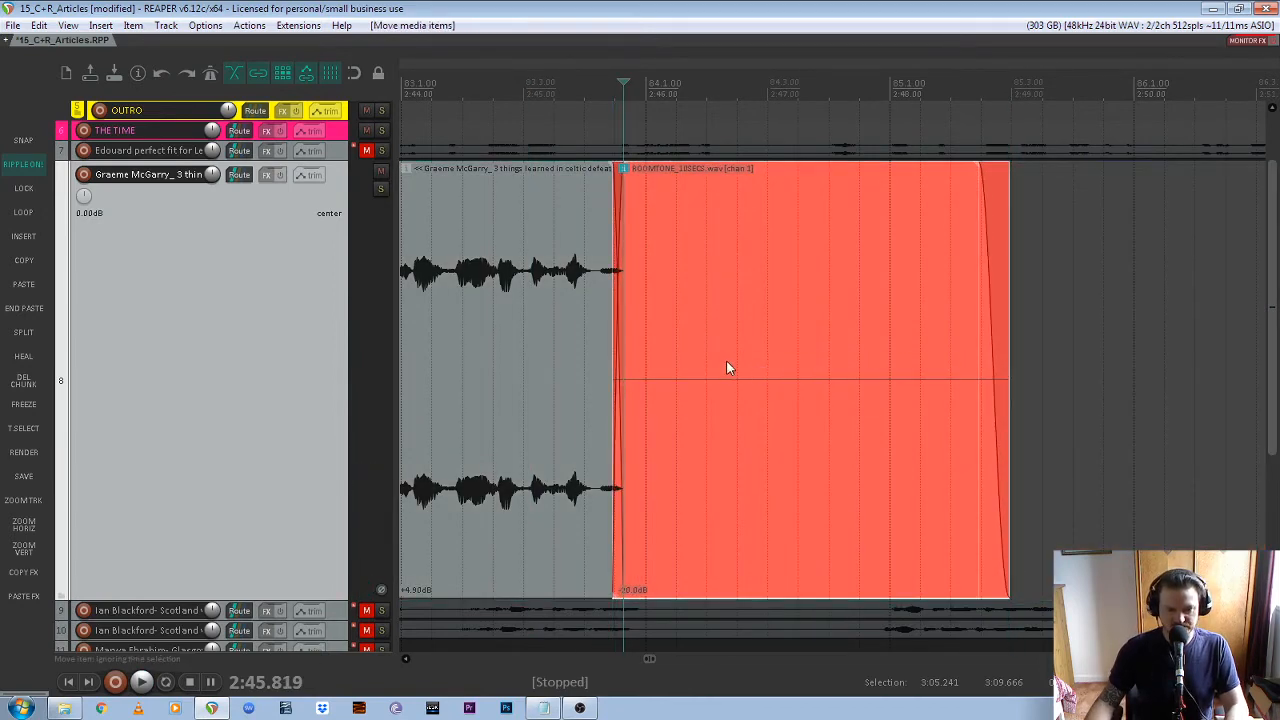
left_click(481, 92)
key("space")
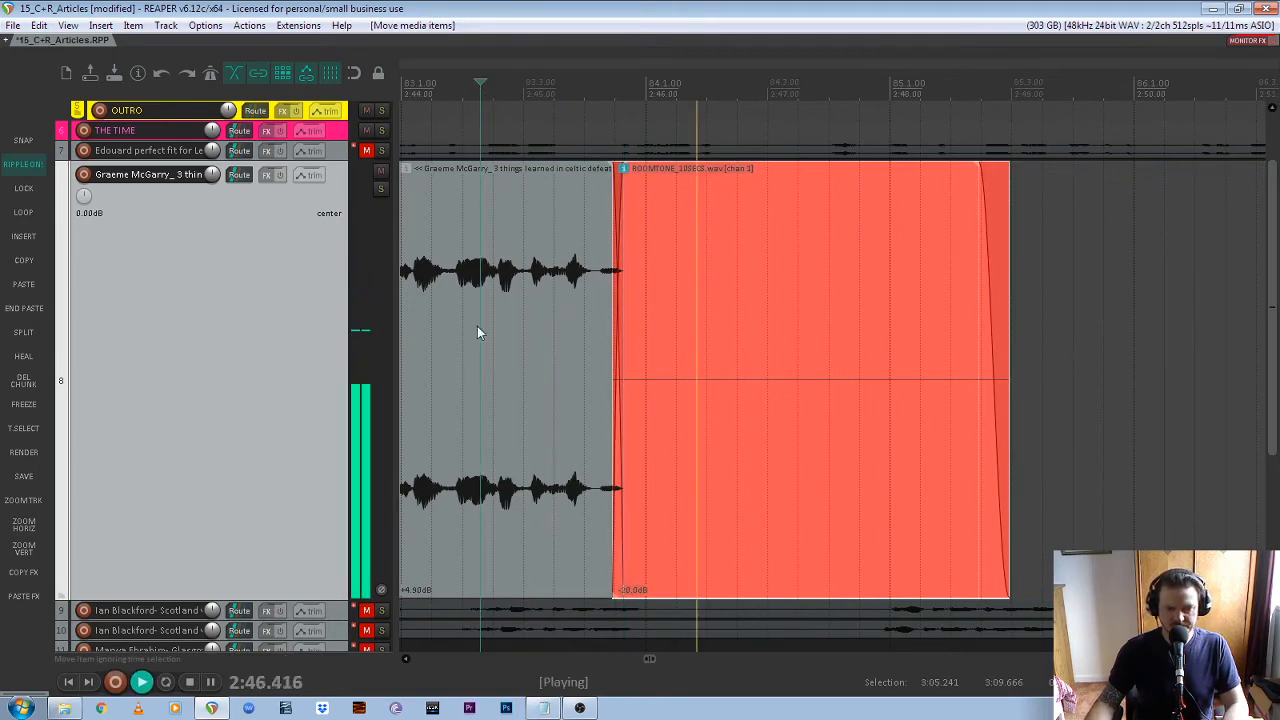
key("space")
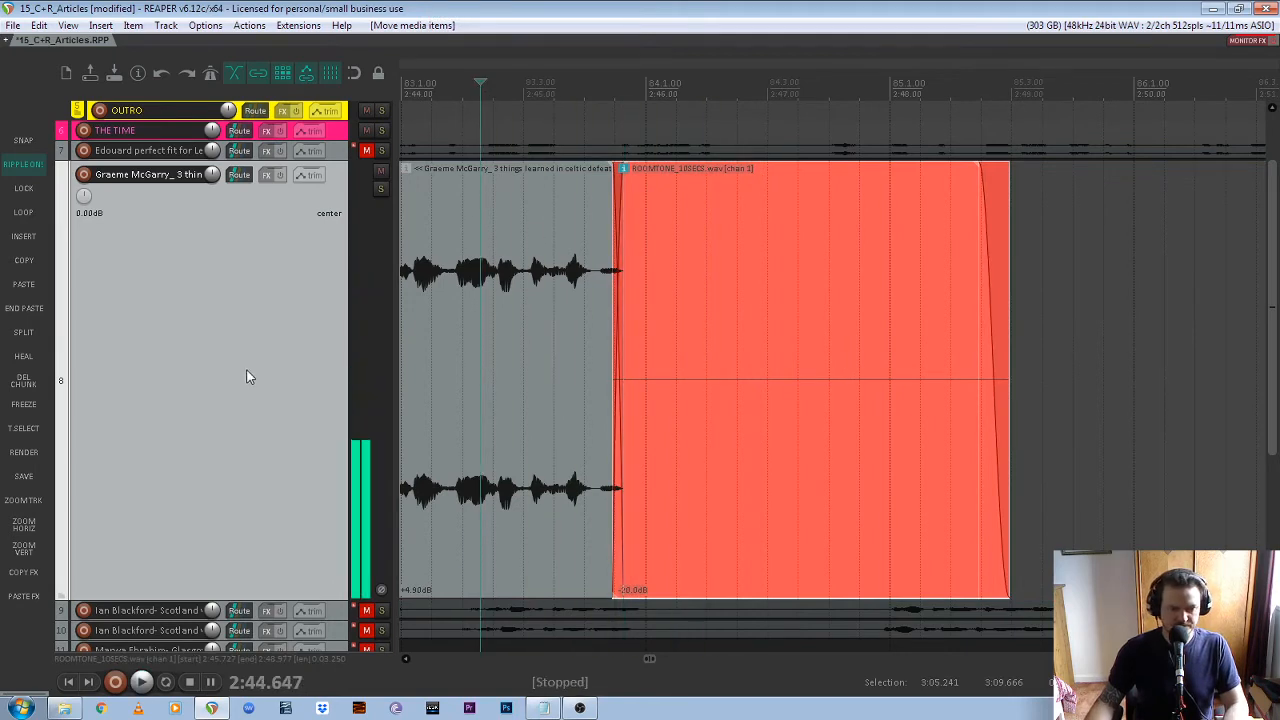
Mute track 8, select and unmute track 9, and enlarge track 9 for editing
left_click(22, 550)
left_click(27, 528)
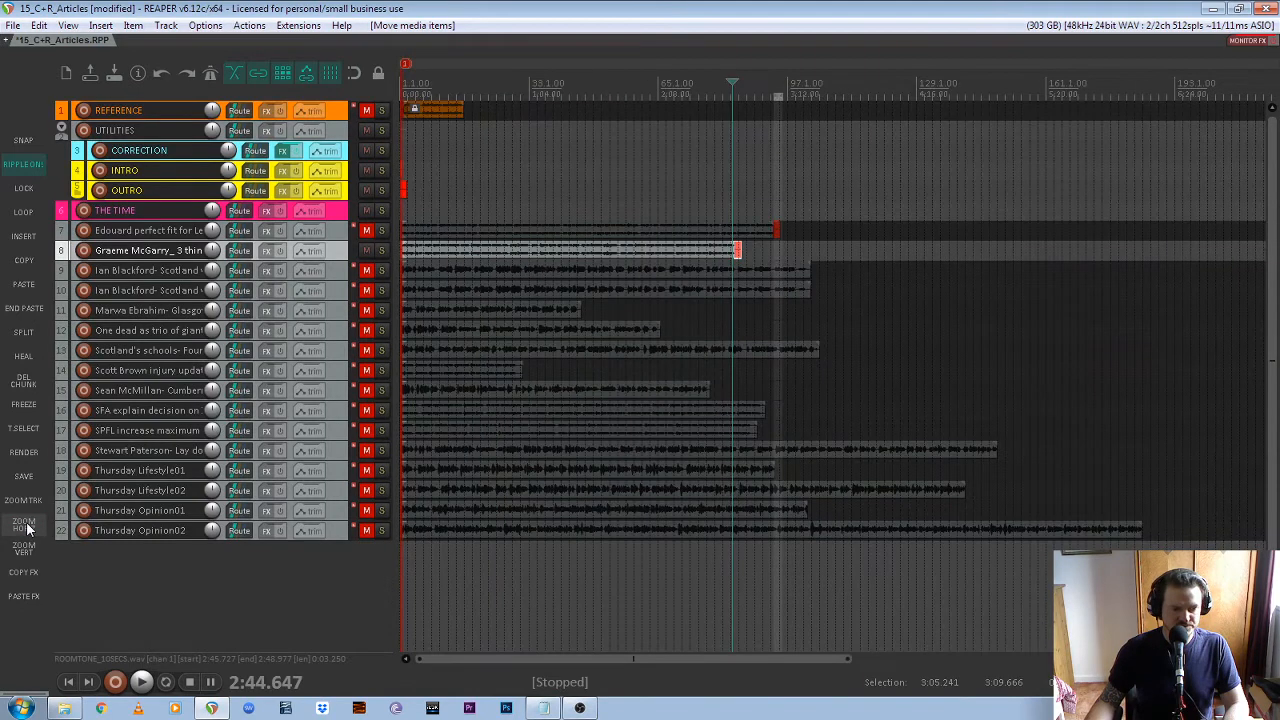
left_click(367, 251)
left_click(336, 278)
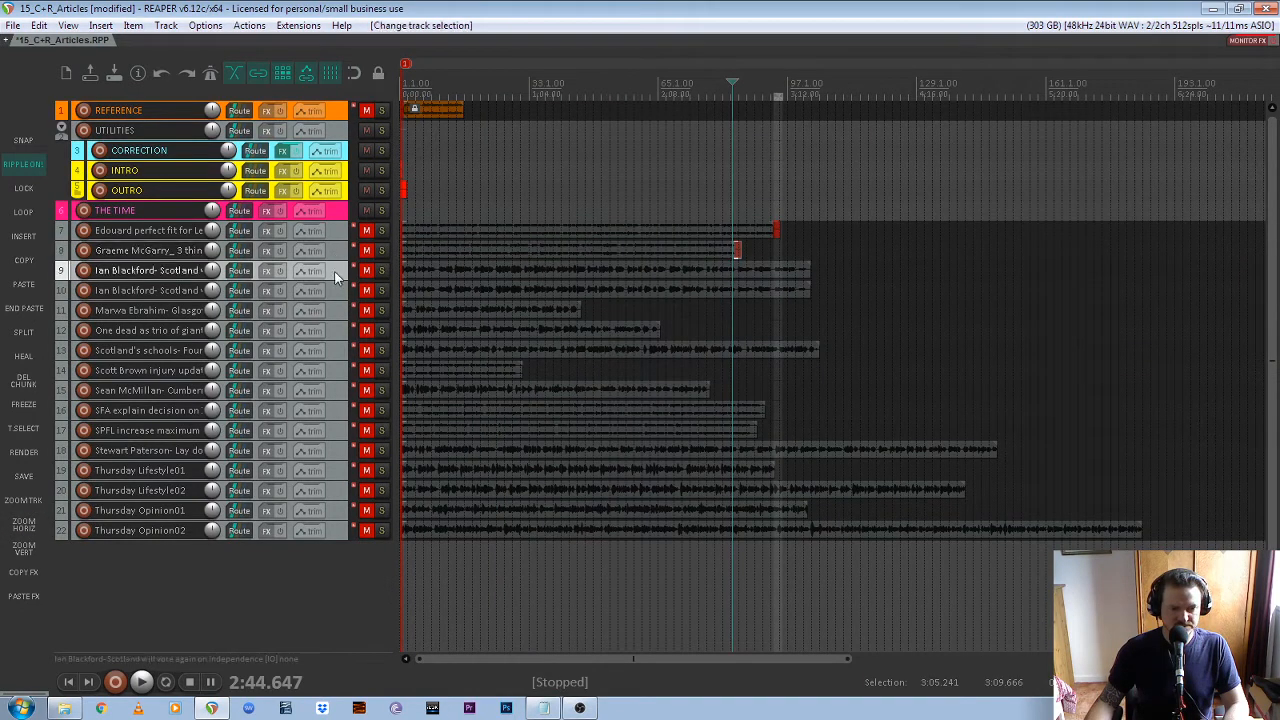
left_click(365, 274)
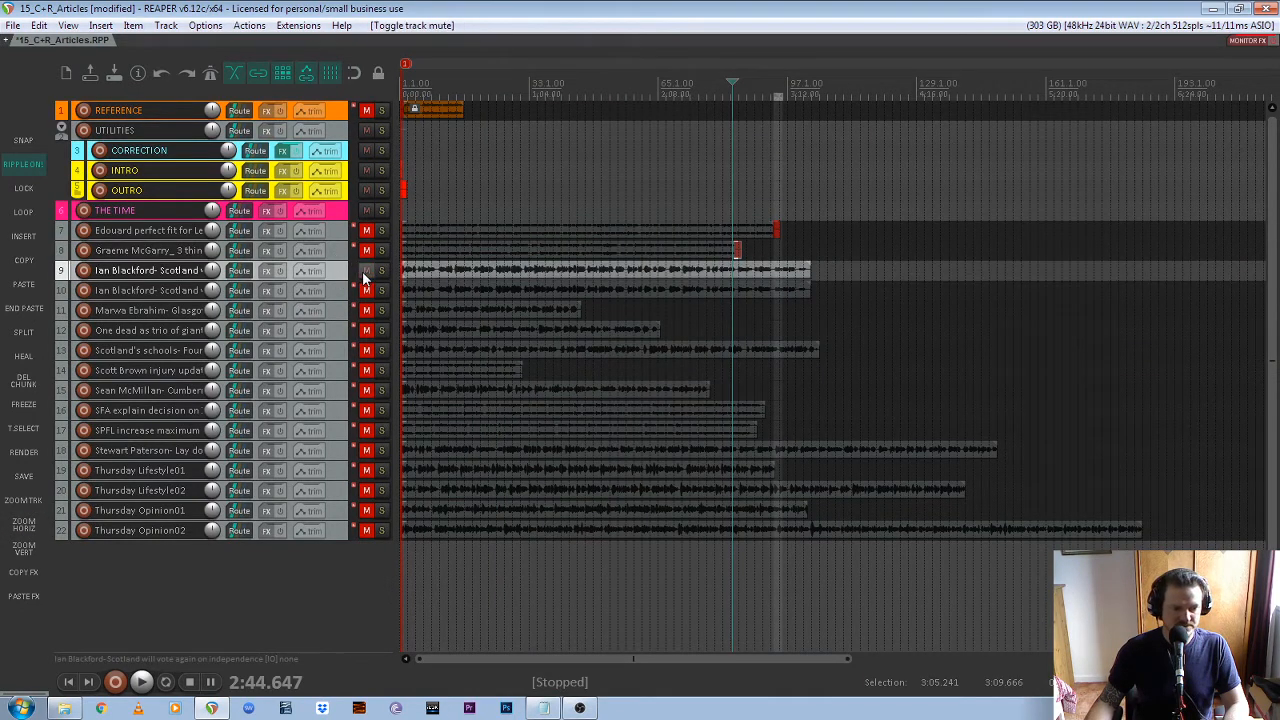
left_click(27, 505)
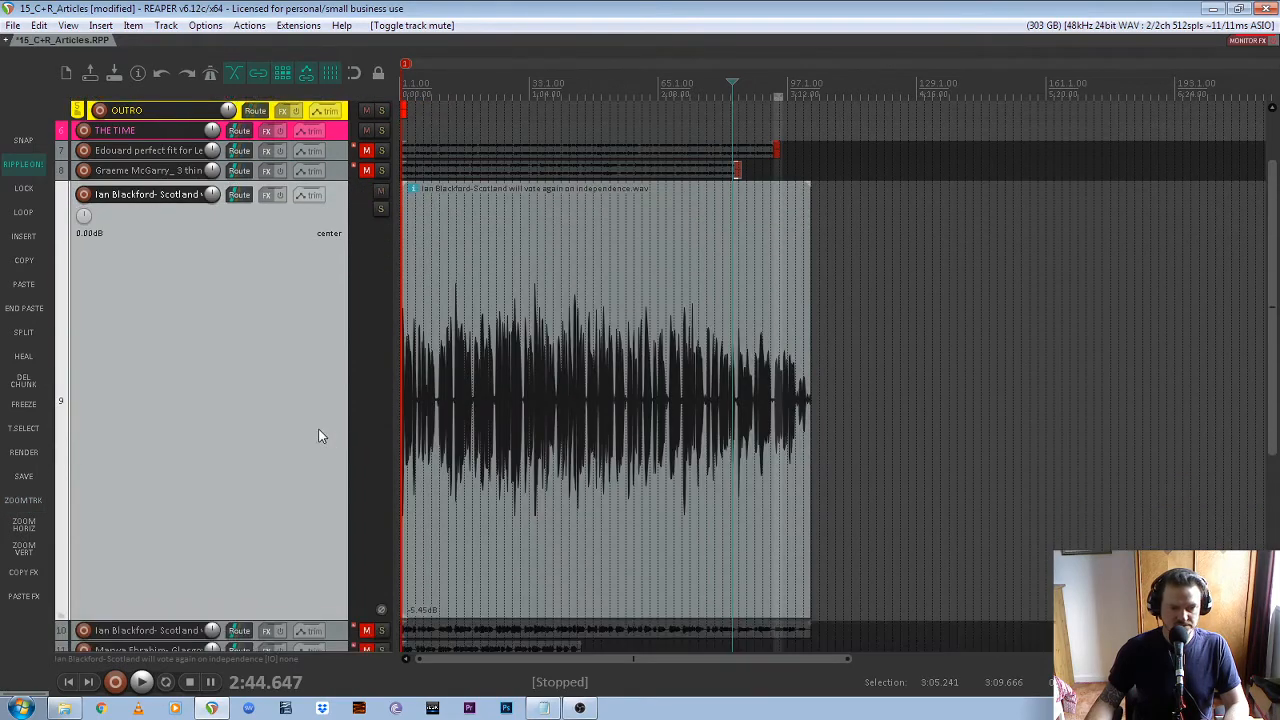
Paste the copied OUTRO room tone directly after the end of track 9's recording
left_click(557, 385)
scroll(287, 389, "down", 1)
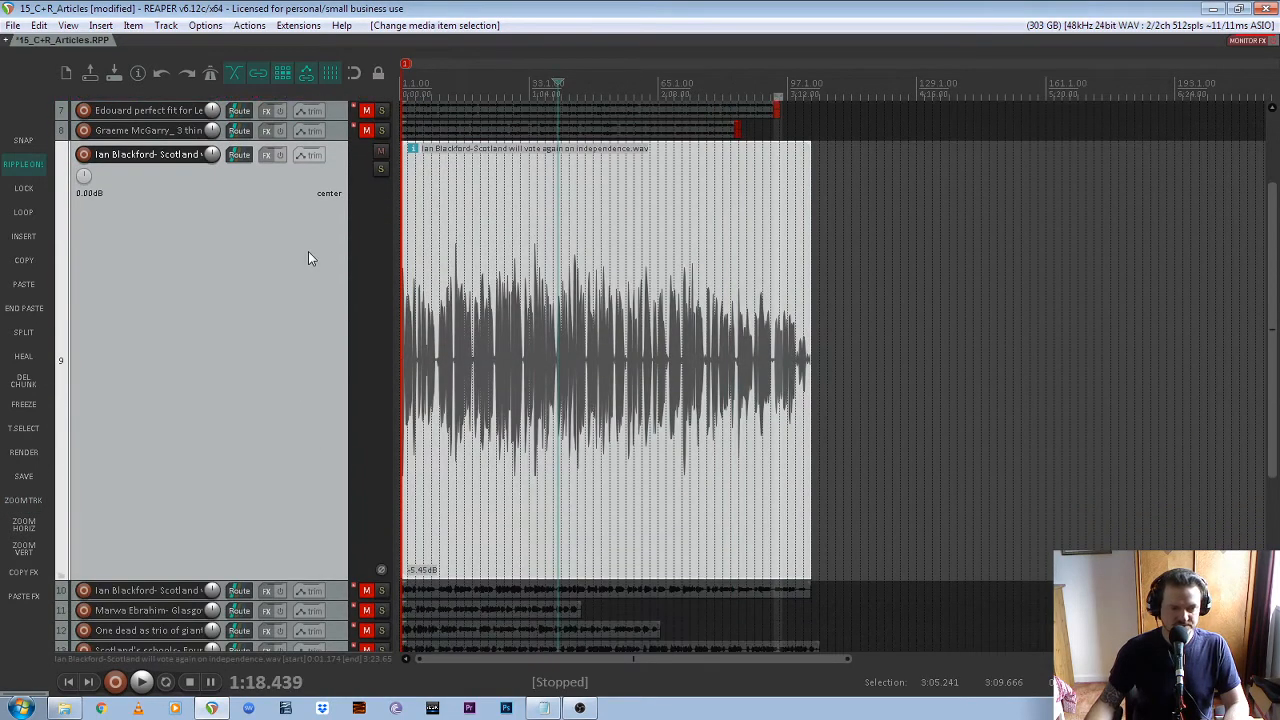
left_click(24, 310)
Listen to the end of track 9's recording, split it just after the last speech at about 3:20.9, and ripple-delete the unwanted tail
scroll(785, 350, "up", 5)
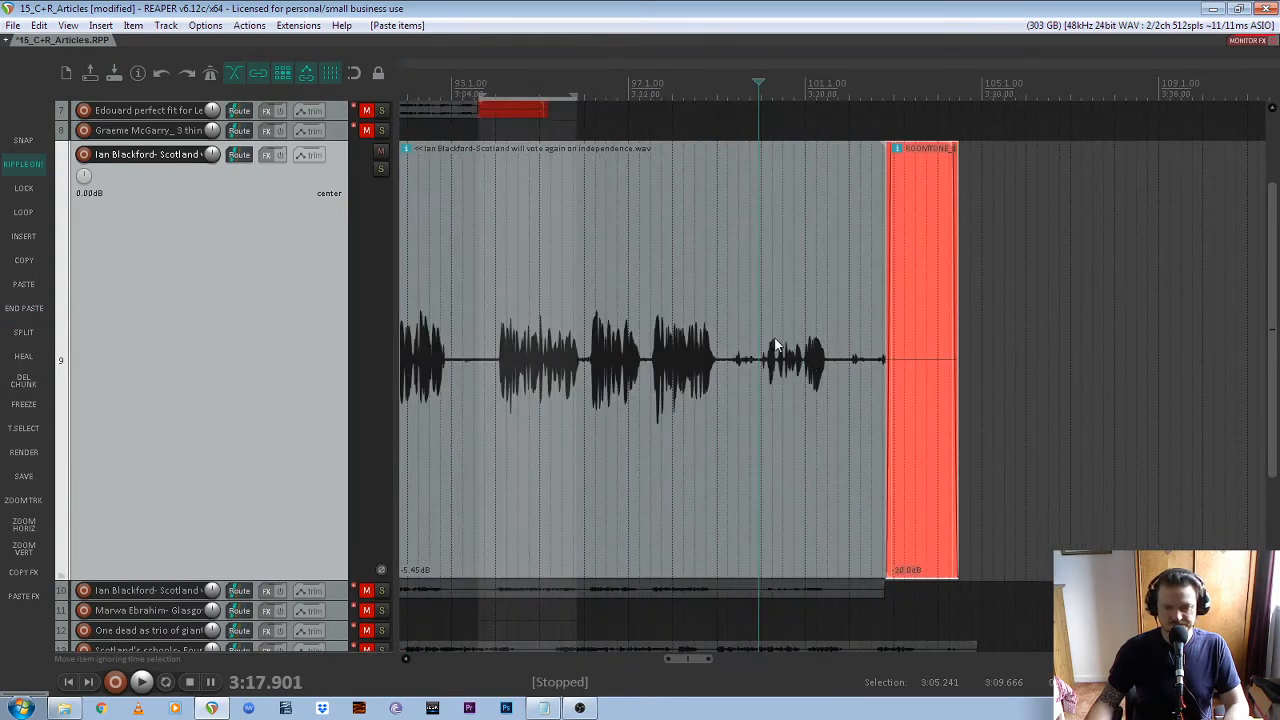
key("space")
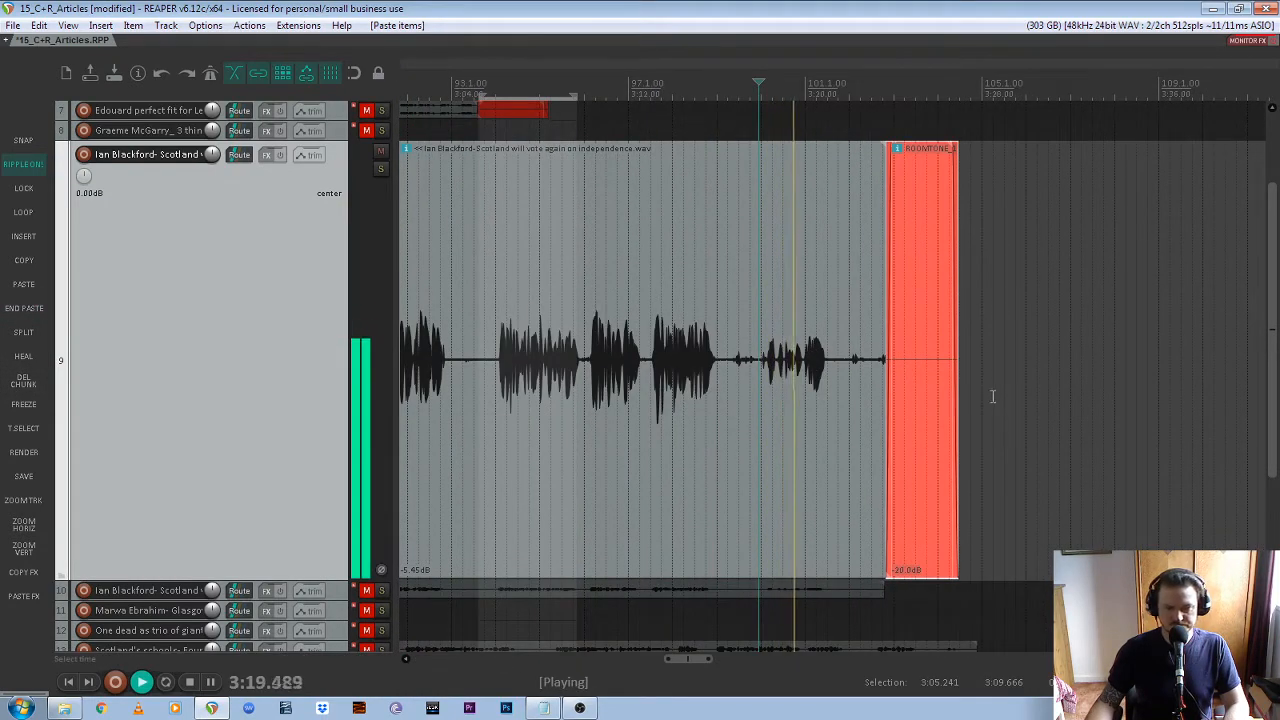
scroll(920, 371, "up", 3)
scroll(517, 371, "up", 3)
key("space")
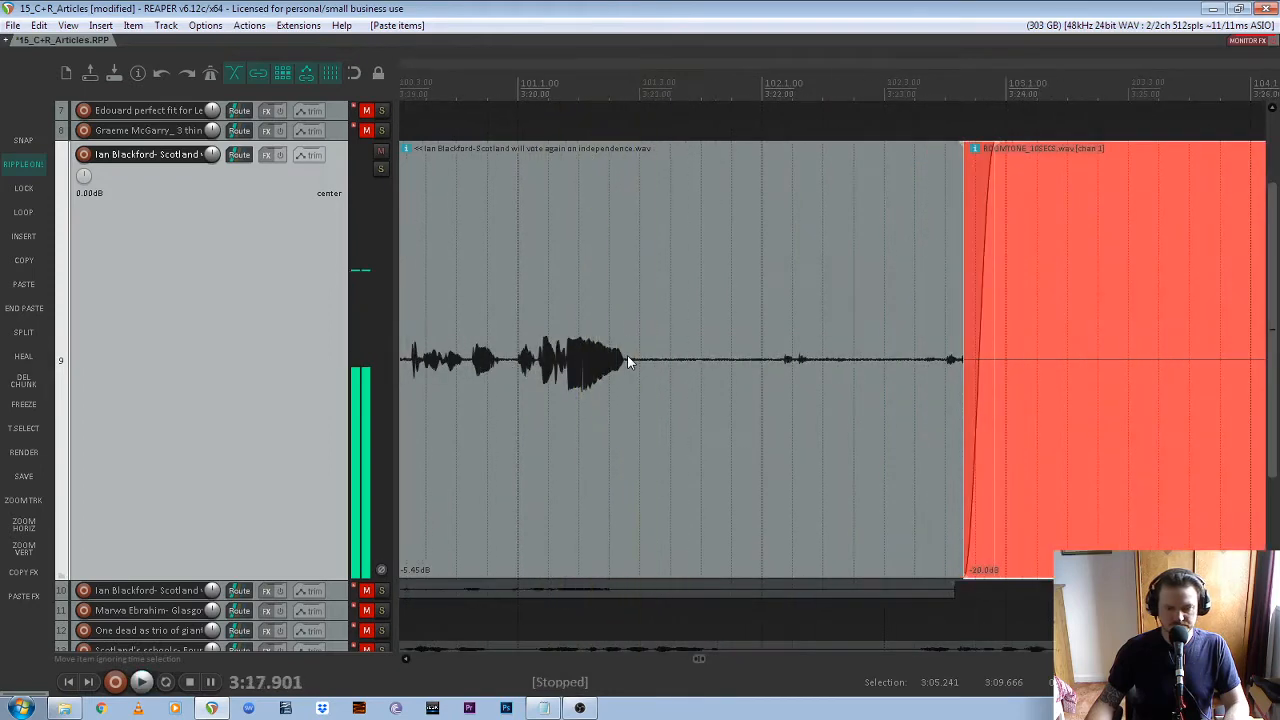
left_click(627, 365)
key("s")
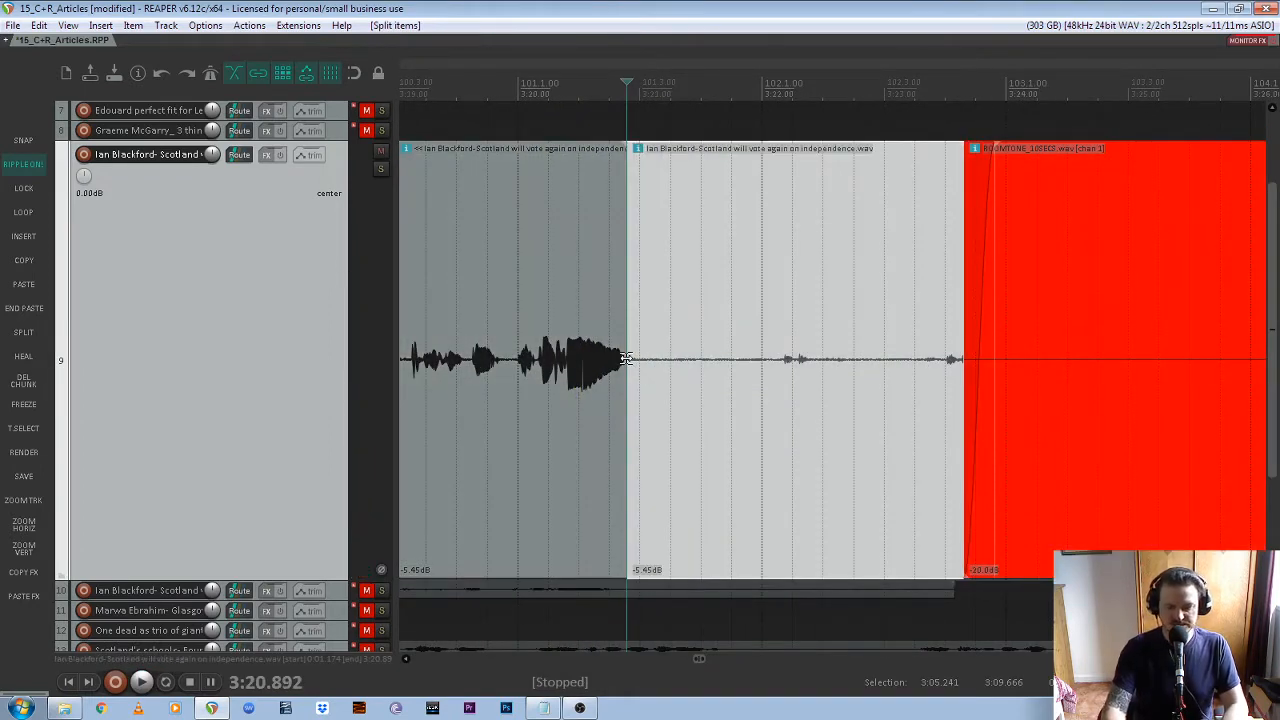
key("Delete")
Move track 9's closing room tone slightly earlier to crossfade with the end of the recording, and play back the transition
left_click(814, 455)
left_click_drag(814, 447, 802, 447)
left_click(555, 380)
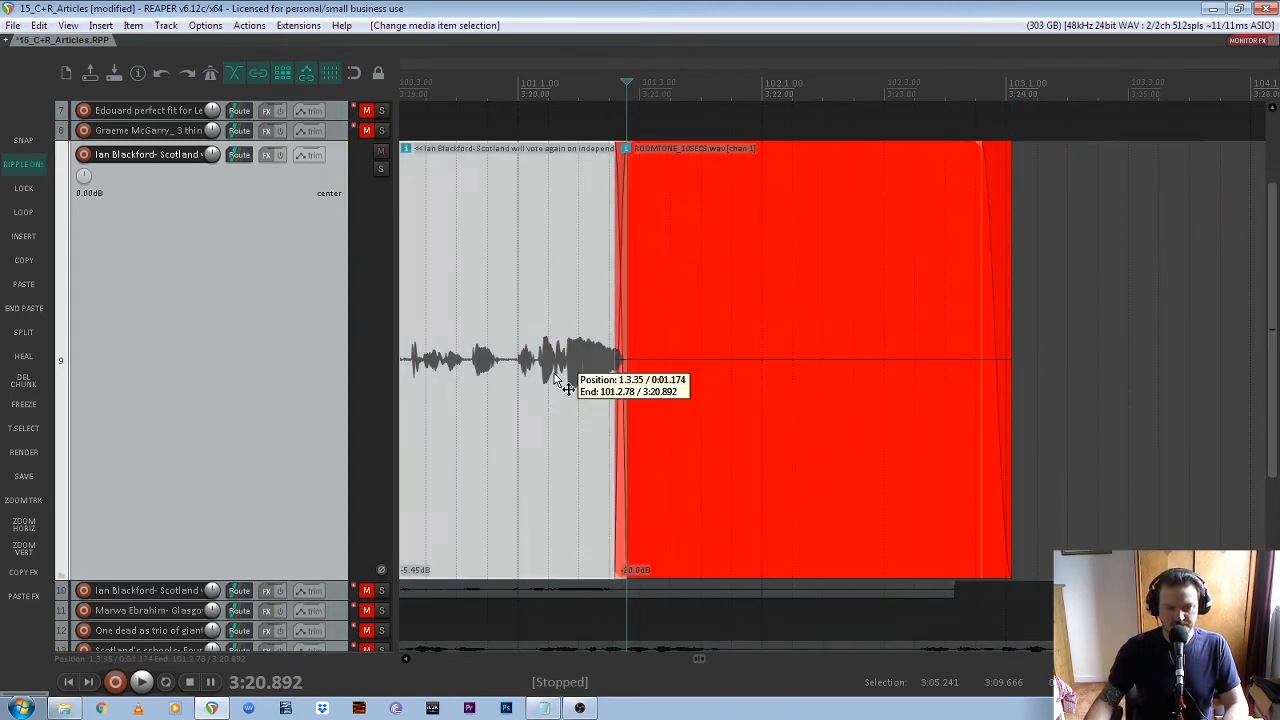
key("space")
key("space")
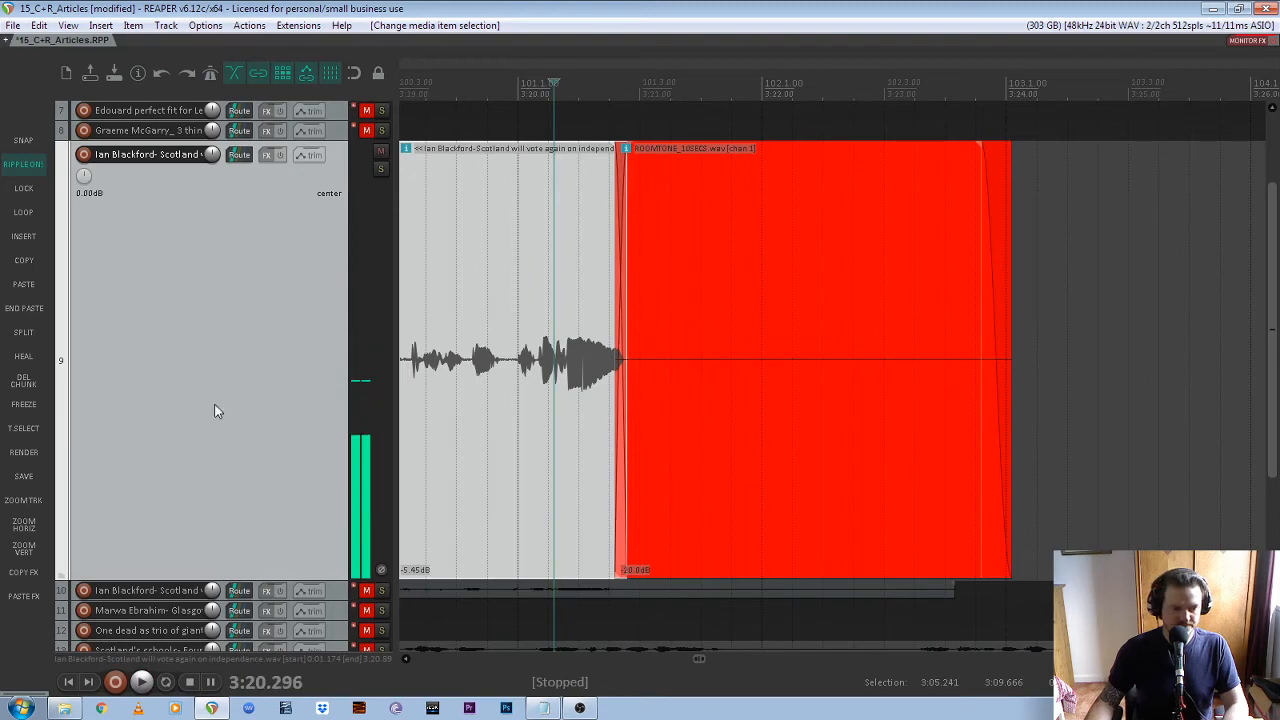
Mute track 9, unmute and select track 10, and enlarge track 10 for editing
left_click(24, 526)
left_click(25, 549)
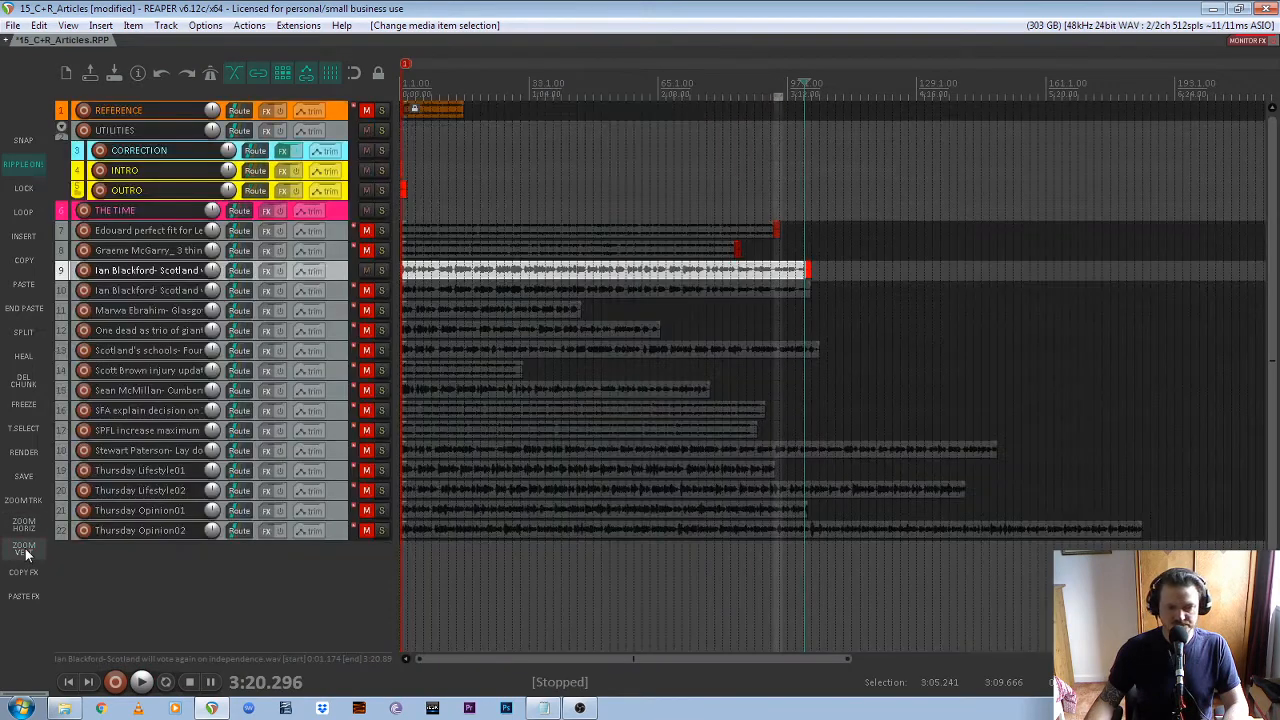
left_click(366, 270)
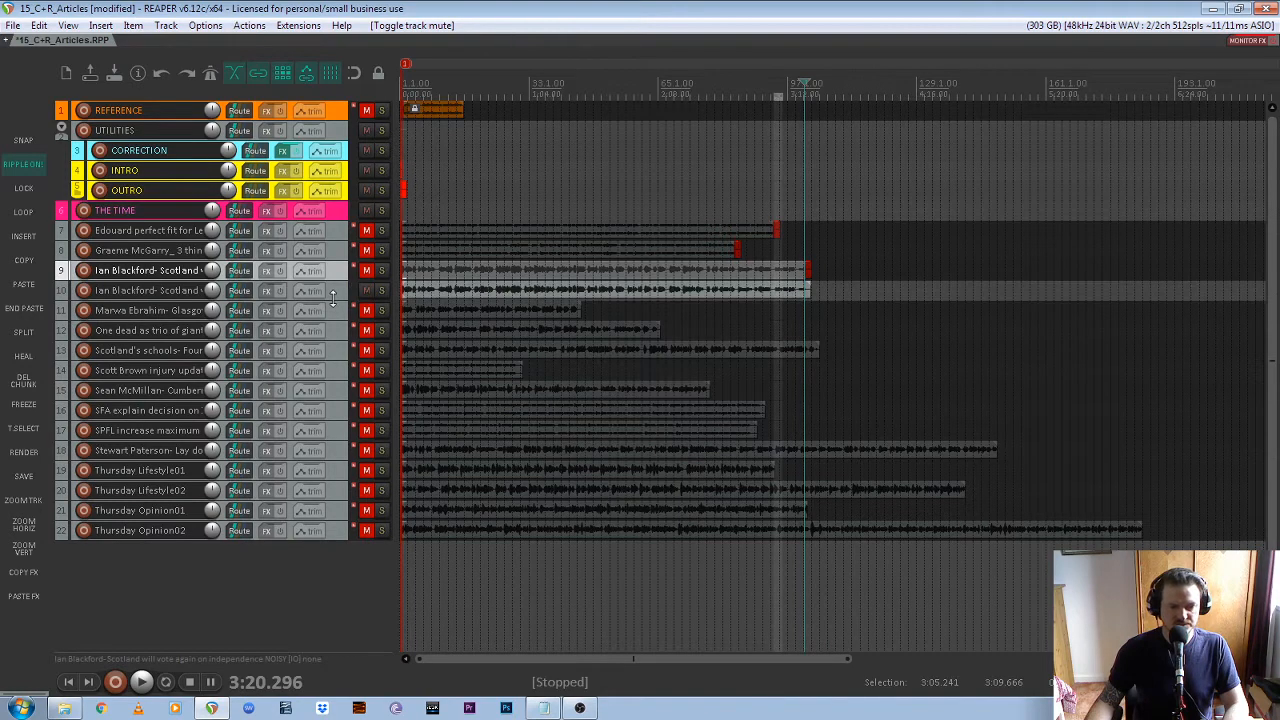
left_click(336, 291)
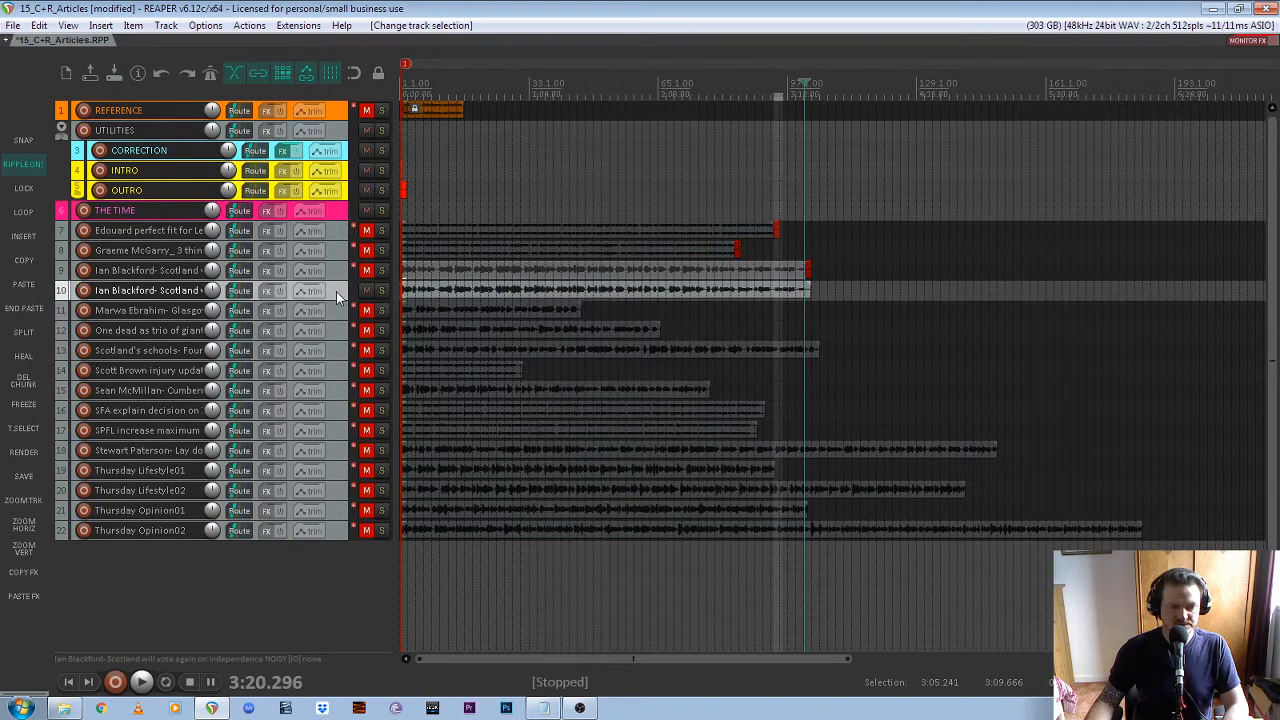
left_click(22, 499)
scroll(285, 463, "down", 1)
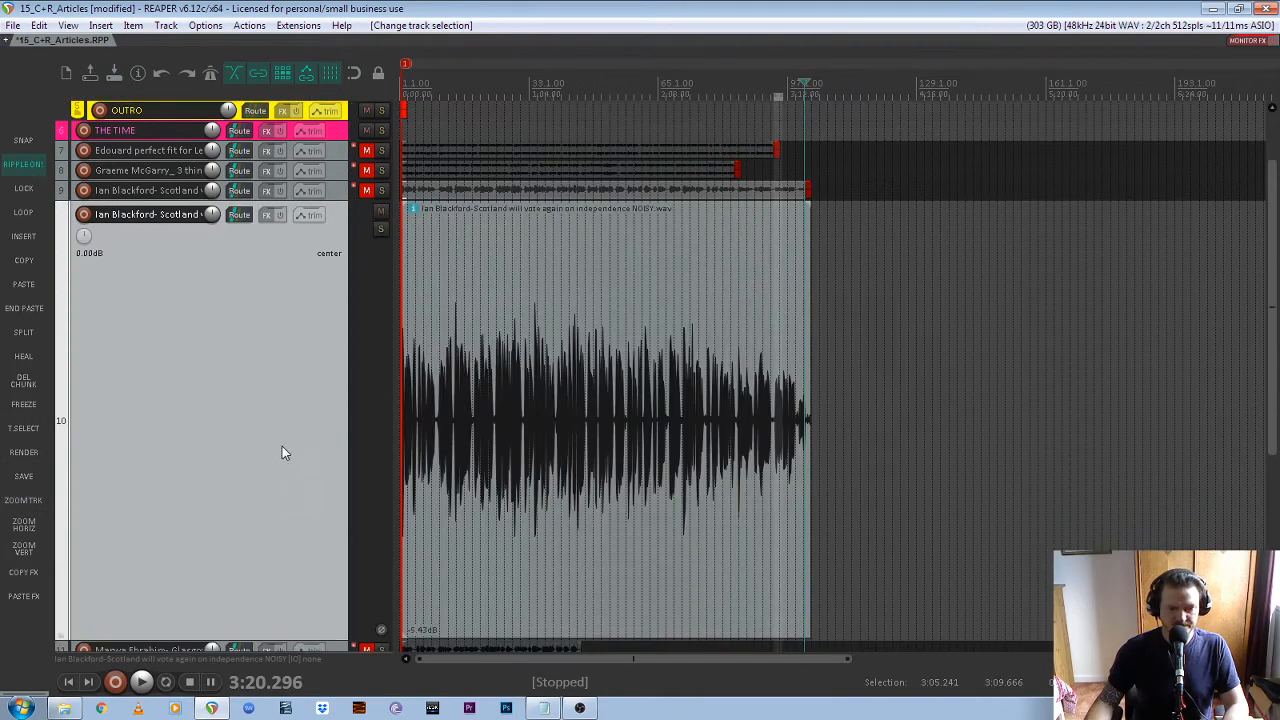
Paste the copied OUTRO room tone directly after the end of track 10's recording
scroll(282, 450, "down", 1)
left_click(549, 327)
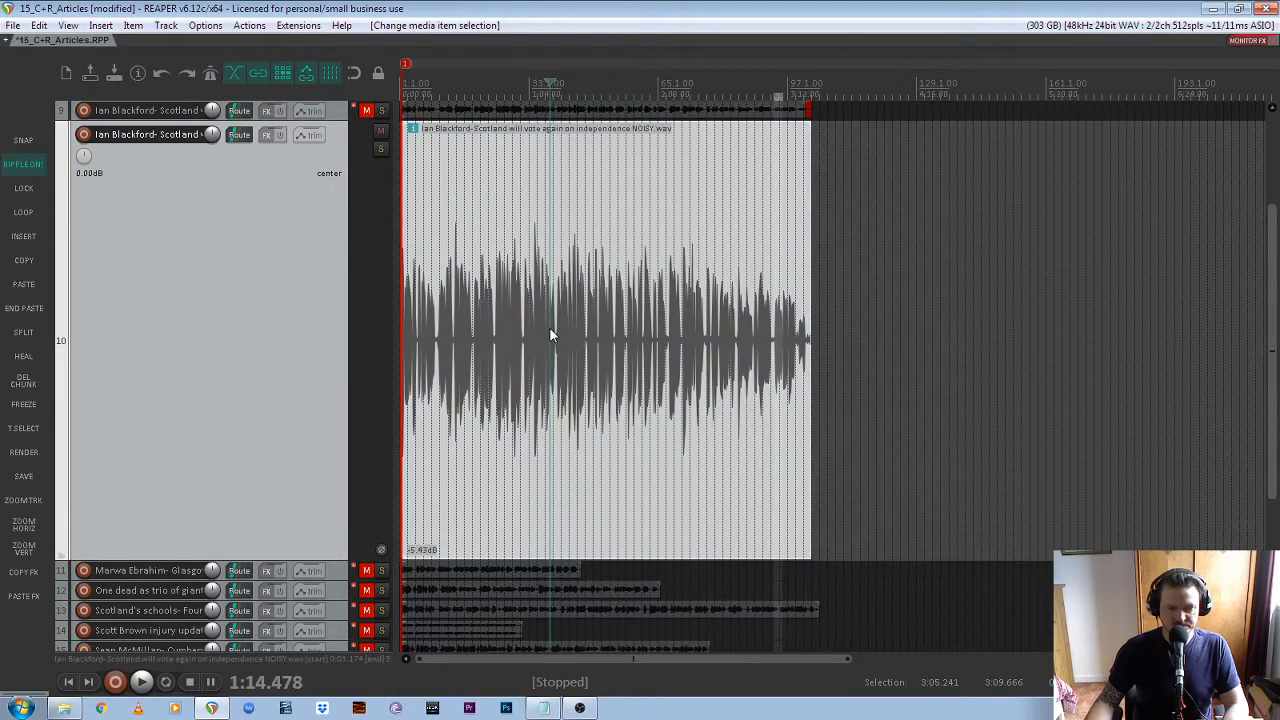
left_click(24, 308)
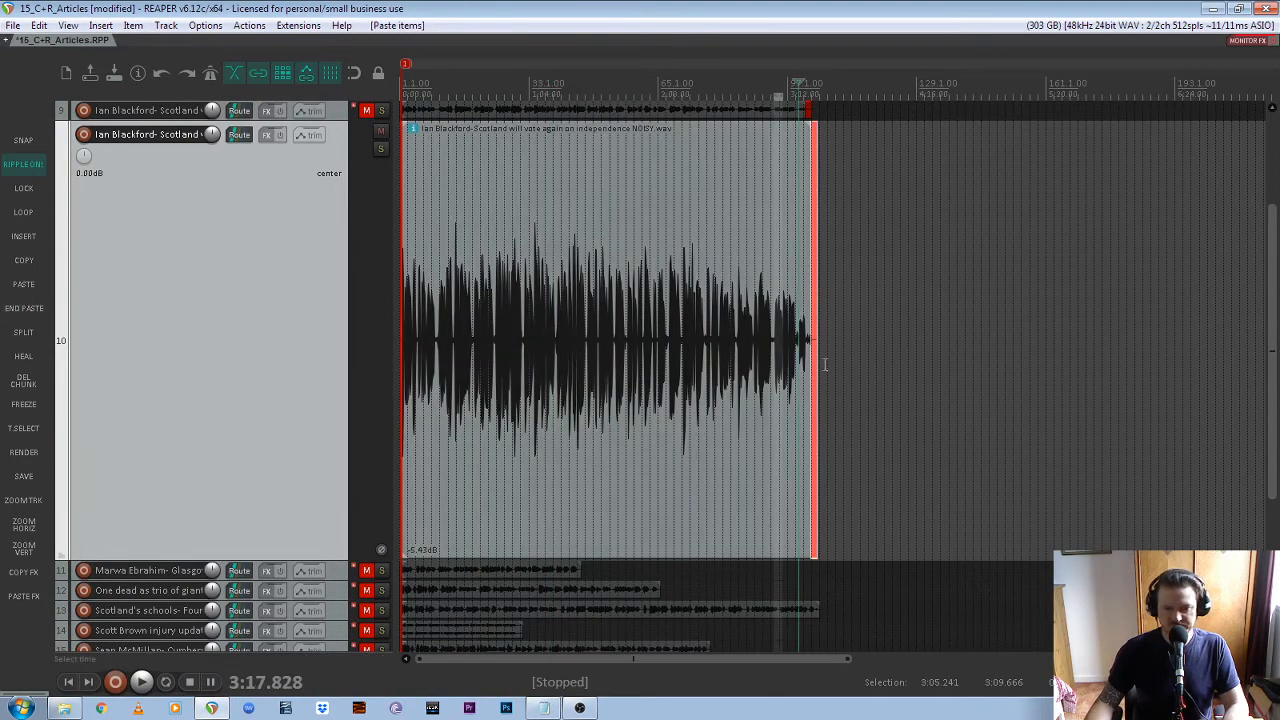
Listen to the end of track 10's recording, split it just after the last speech at about 3:20.8, and ripple-delete the unwanted tail
scroll(898, 390, "up", 5)
left_click(930, 347)
key("space")
scroll(1014, 380, "up", 3)
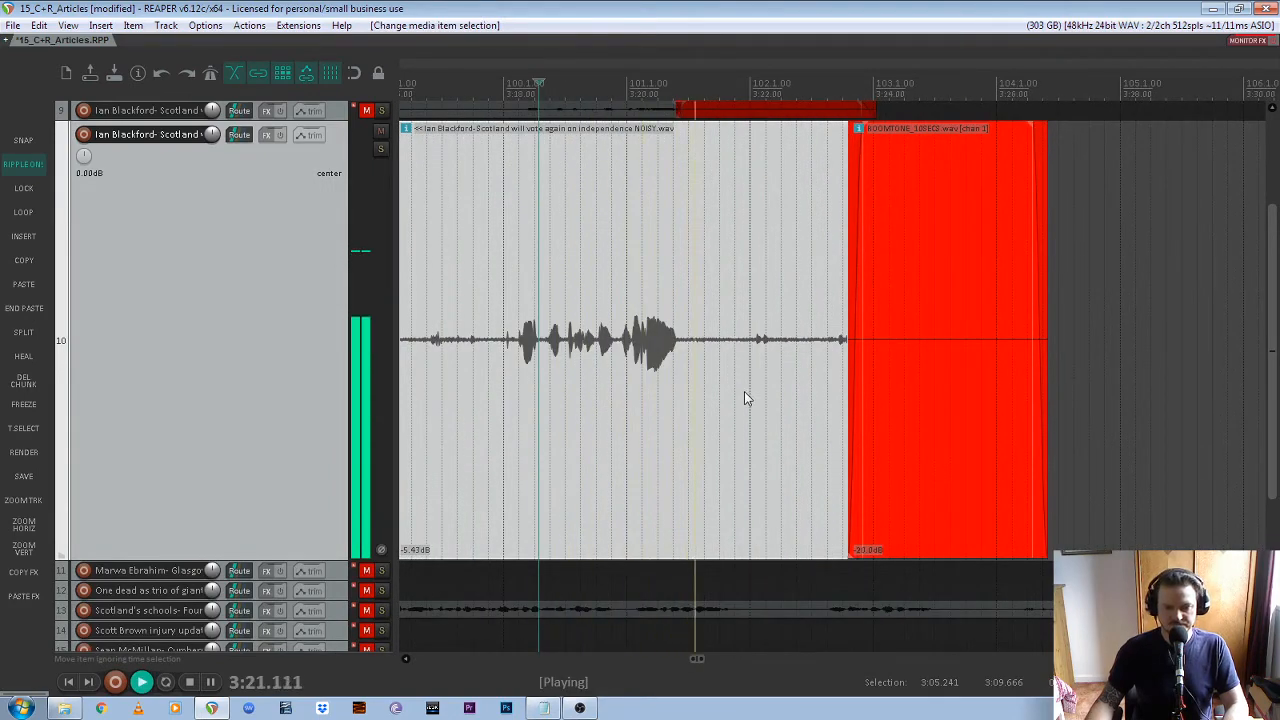
key("space")
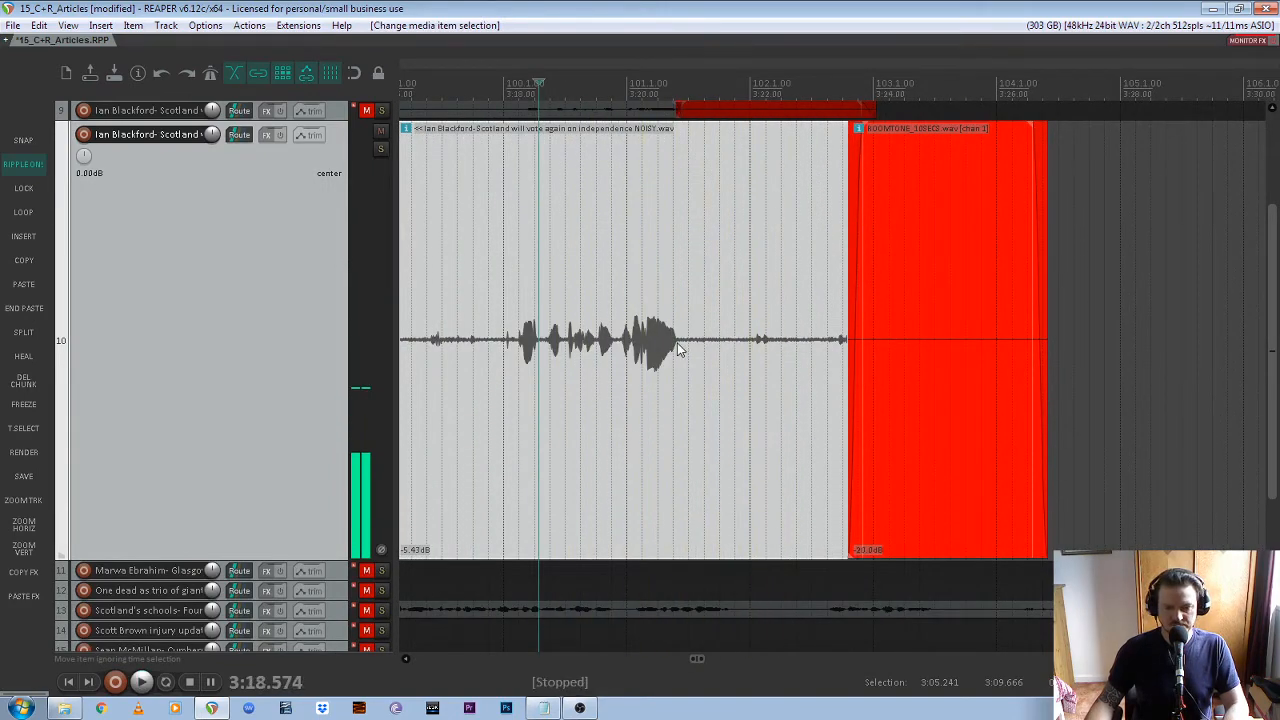
left_click(679, 348)
scroll(679, 348, "up", 2)
left_click(661, 345)
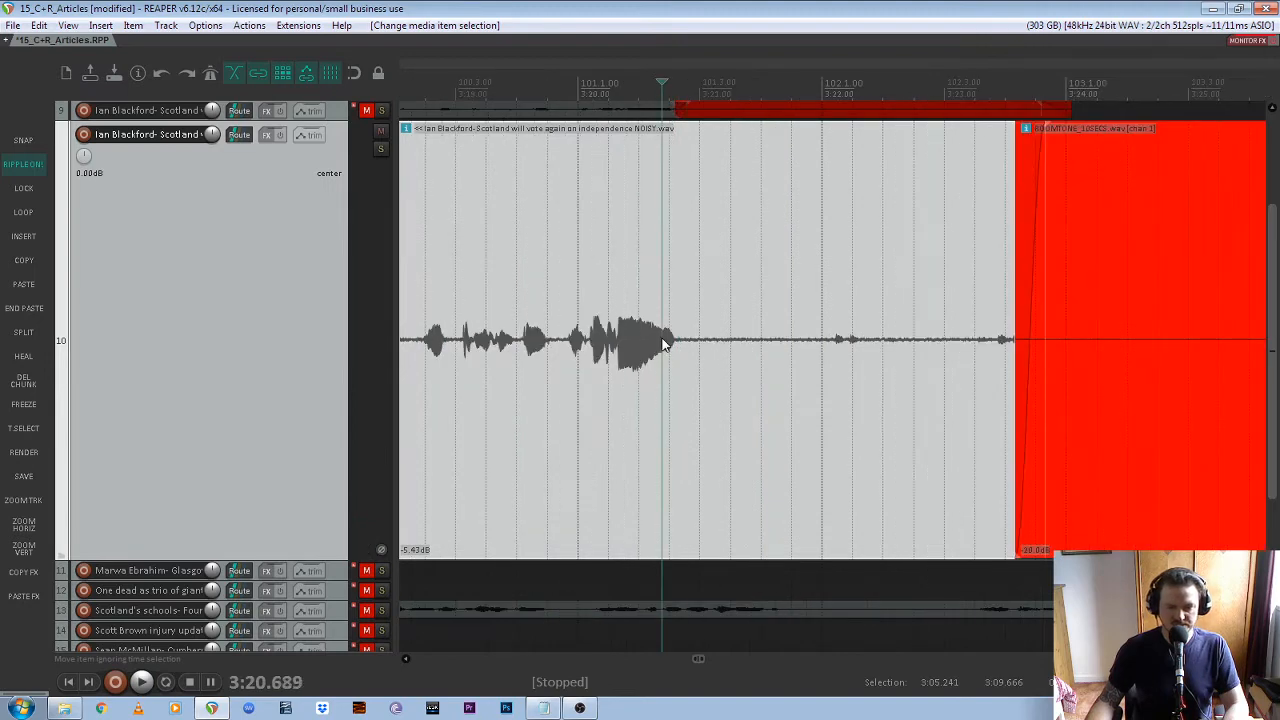
key("space")
key("space")
left_click(676, 342)
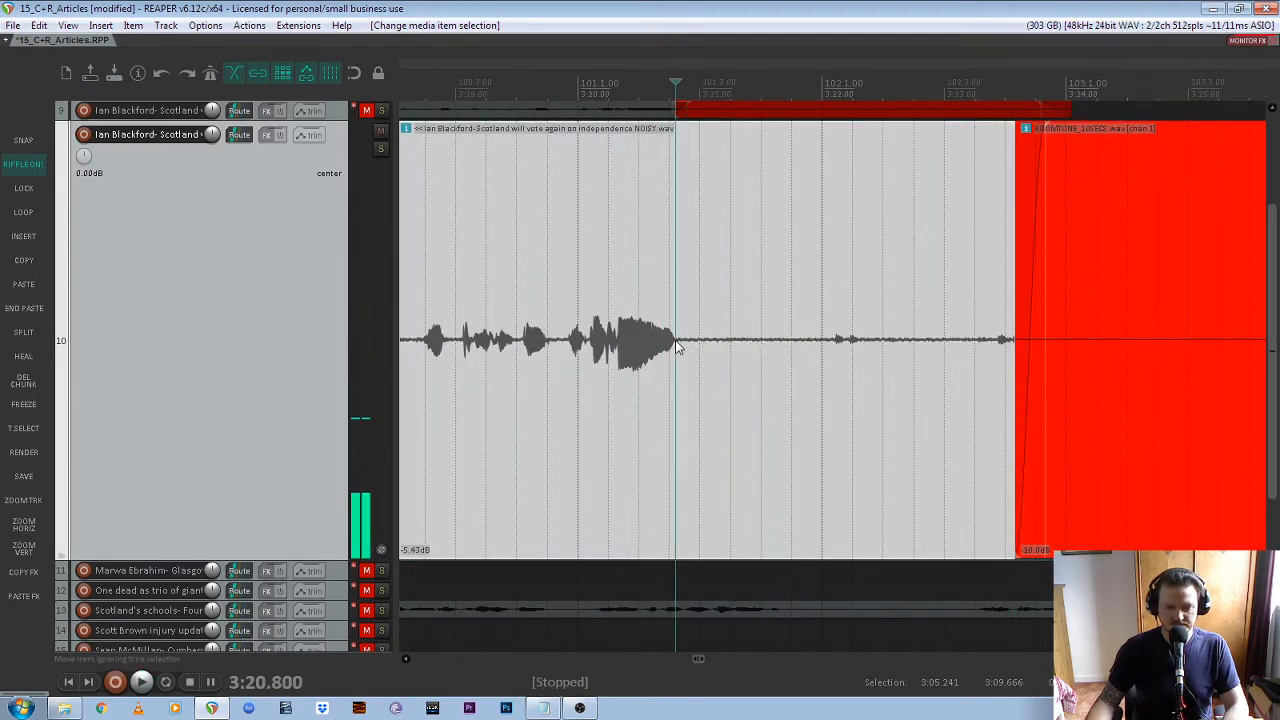
key("s")
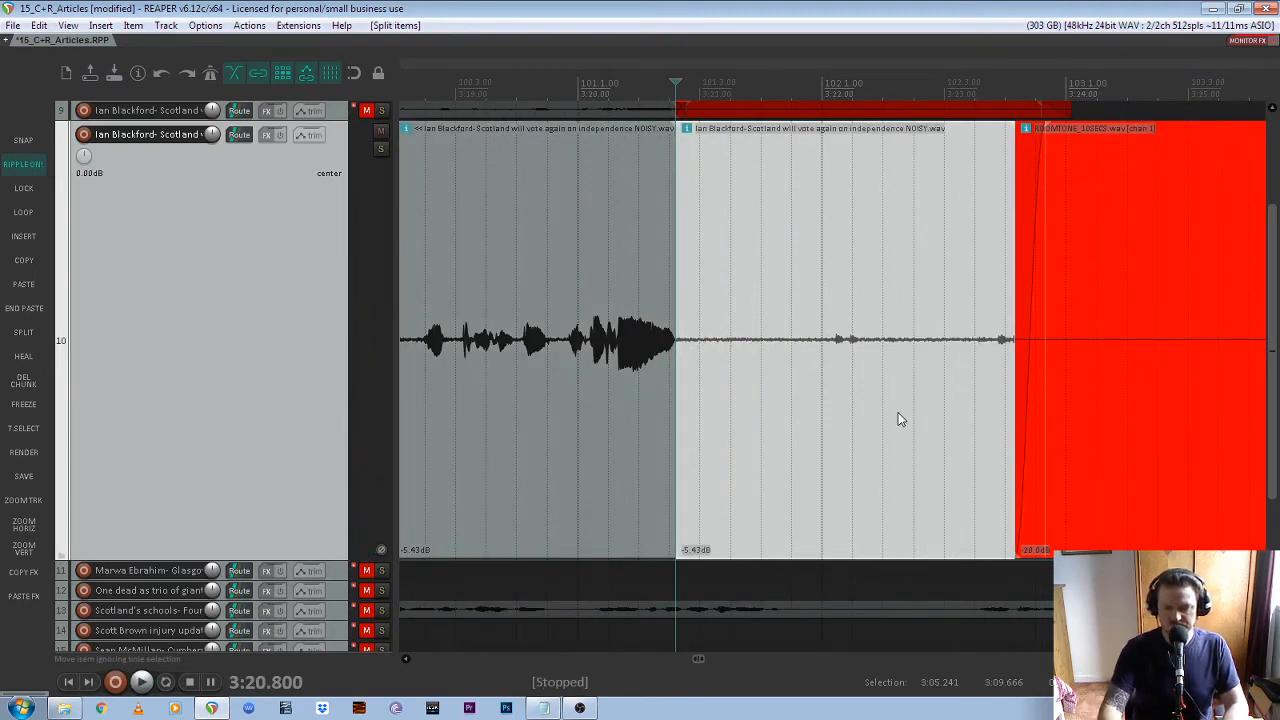
key("Delete")
Move track 10's closing room tone slightly earlier to crossfade with the end of the recording
left_click_drag(897, 411, 858, 404)
scroll(965, 395, "down", 5)
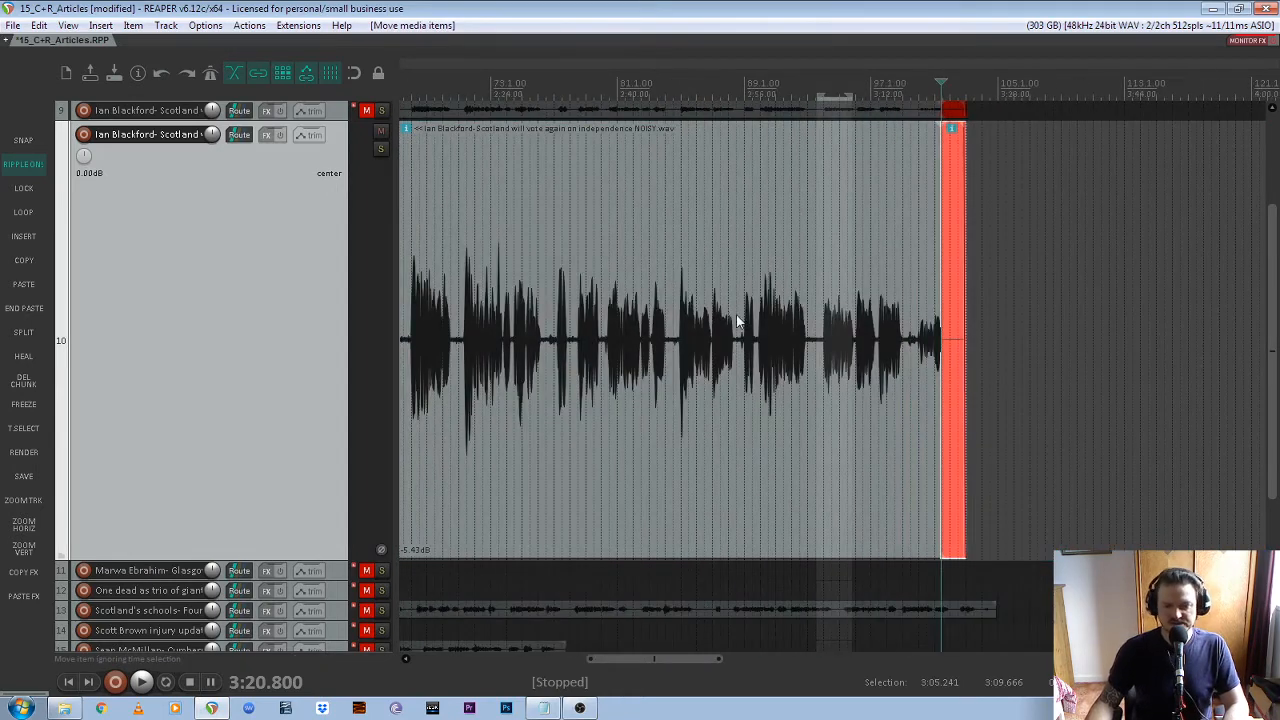
mouse_move(1272, 338)
left_mouse_down()
mouse_move(1272, 448)
mouse_move(1272, 328)
left_mouse_up()
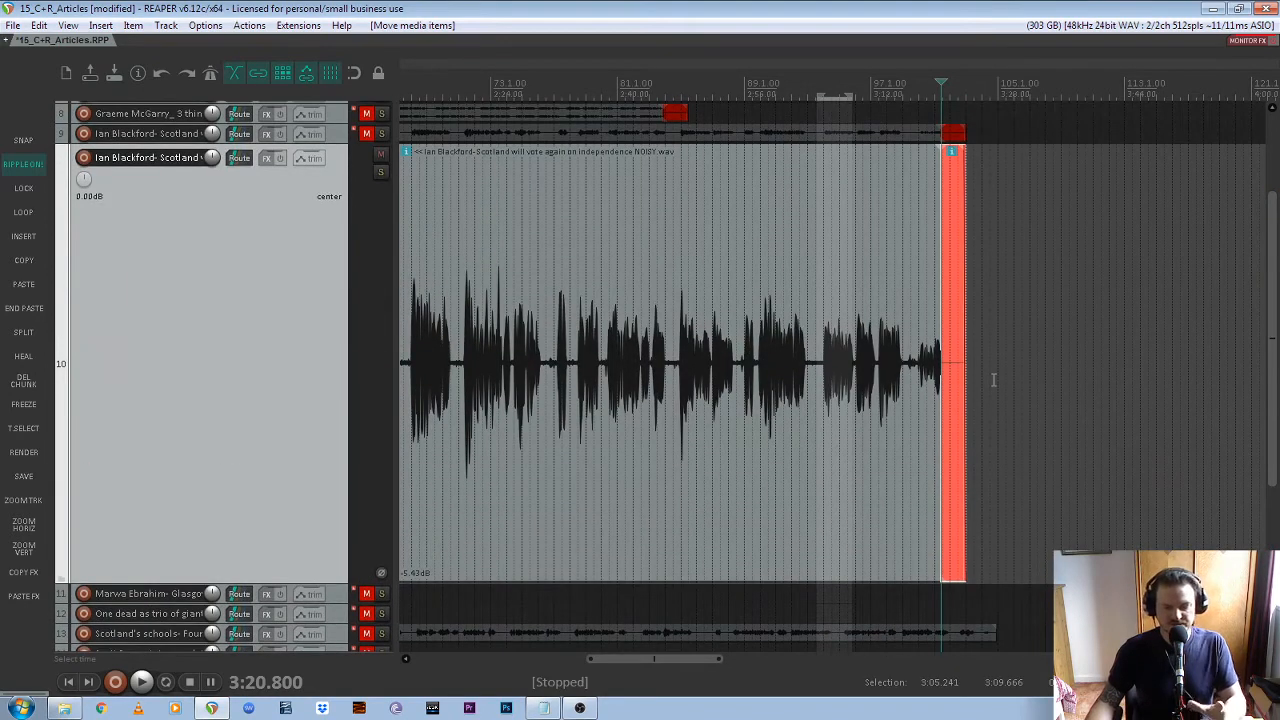
Play back the pause between phrases in track 10 at about 3:04 to check its length and background noise
scroll(993, 379, "down", 2)
scroll(872, 398, "up", 5)
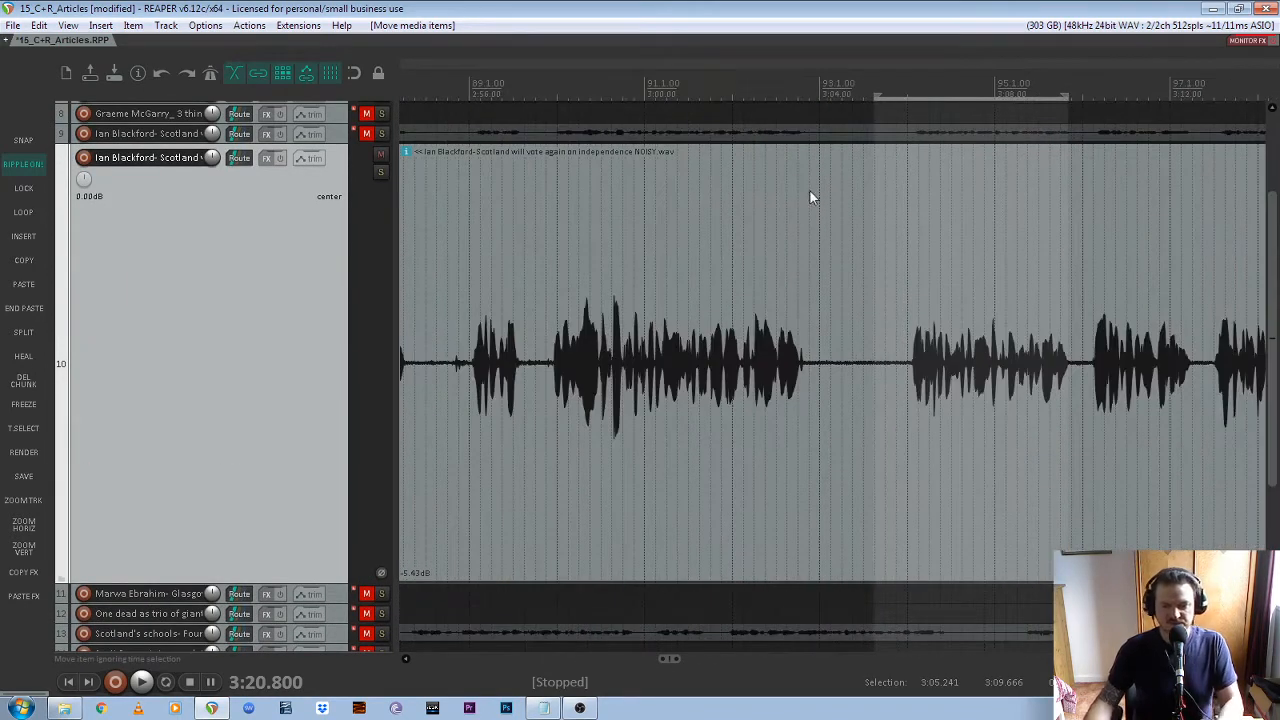
left_click(796, 90)
key("space")
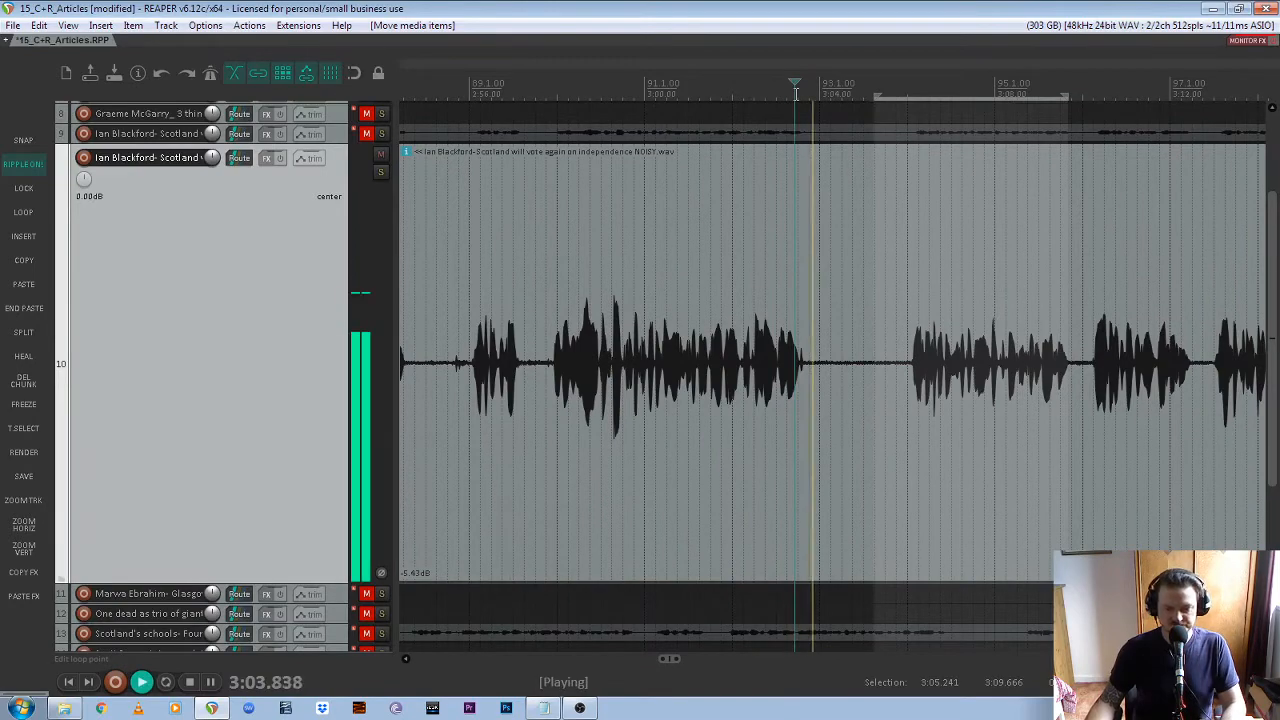
scroll(958, 242, "down", 3)
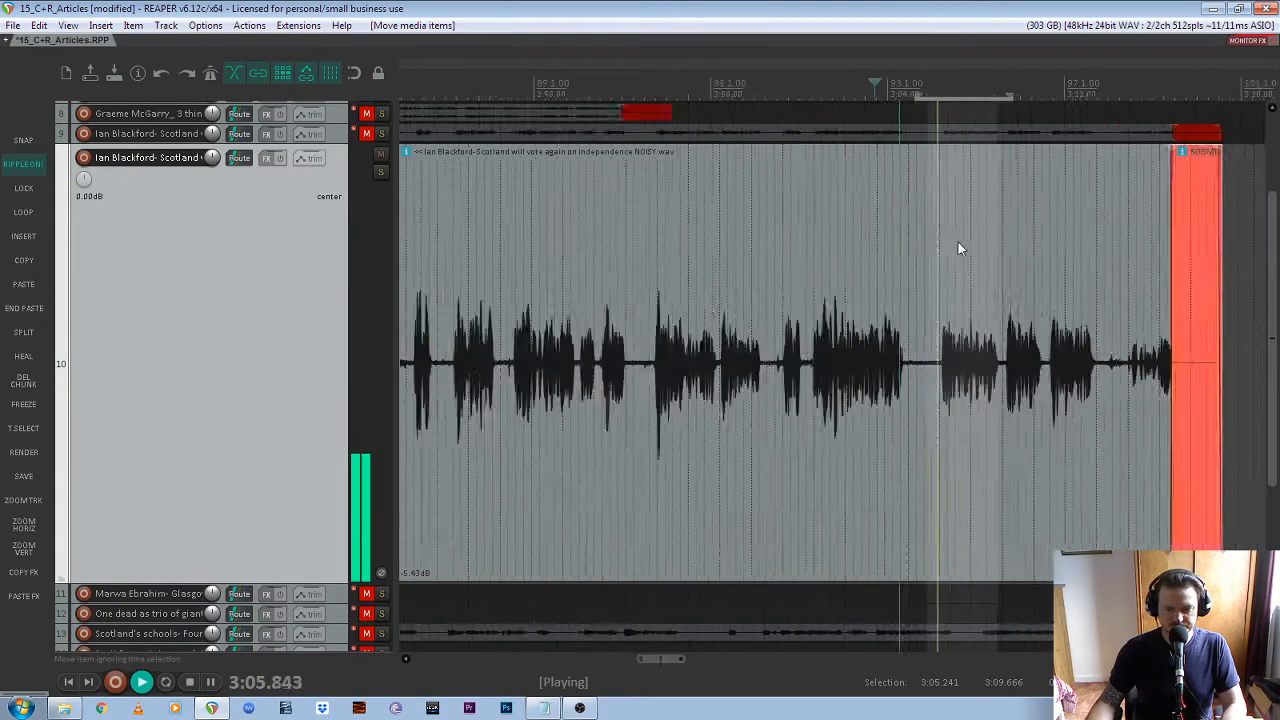
key("space")
scroll(874, 286, "down", 2)
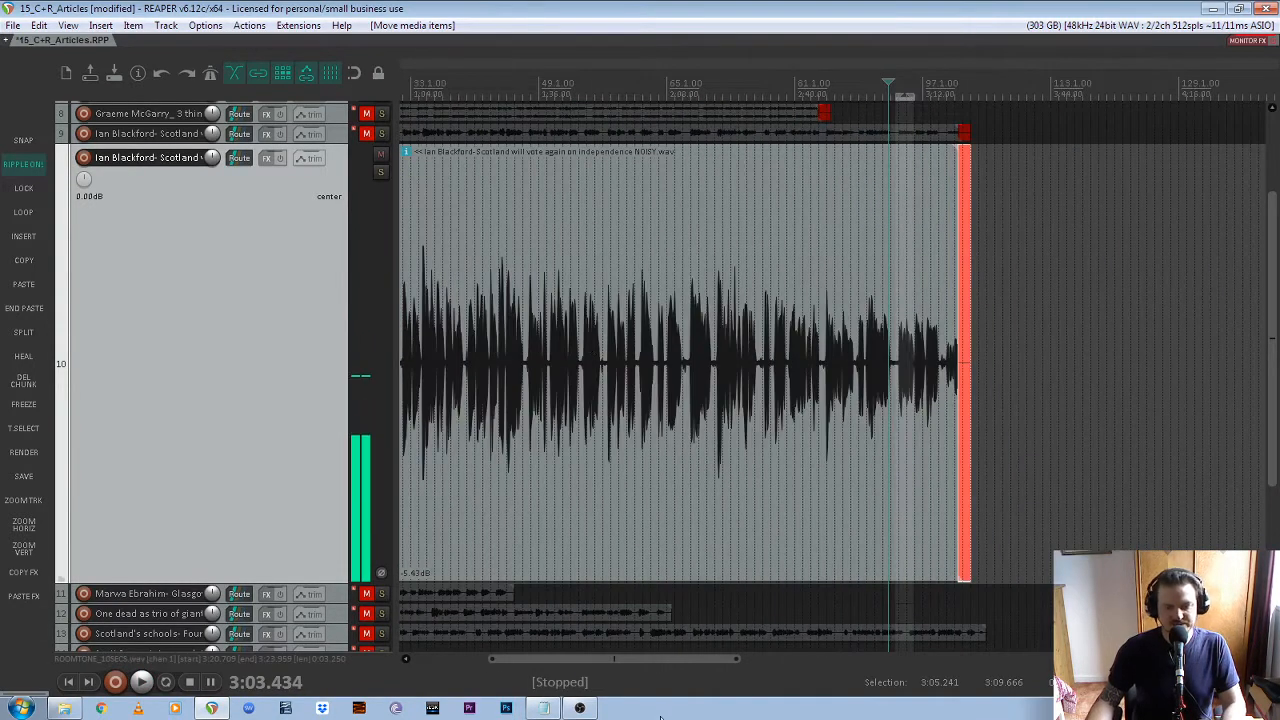
Find a long pause near the start of track 10's recording and play the speech leading into it
left_click_drag(671, 658, 586, 658)
scroll(409, 345, "up", 4)
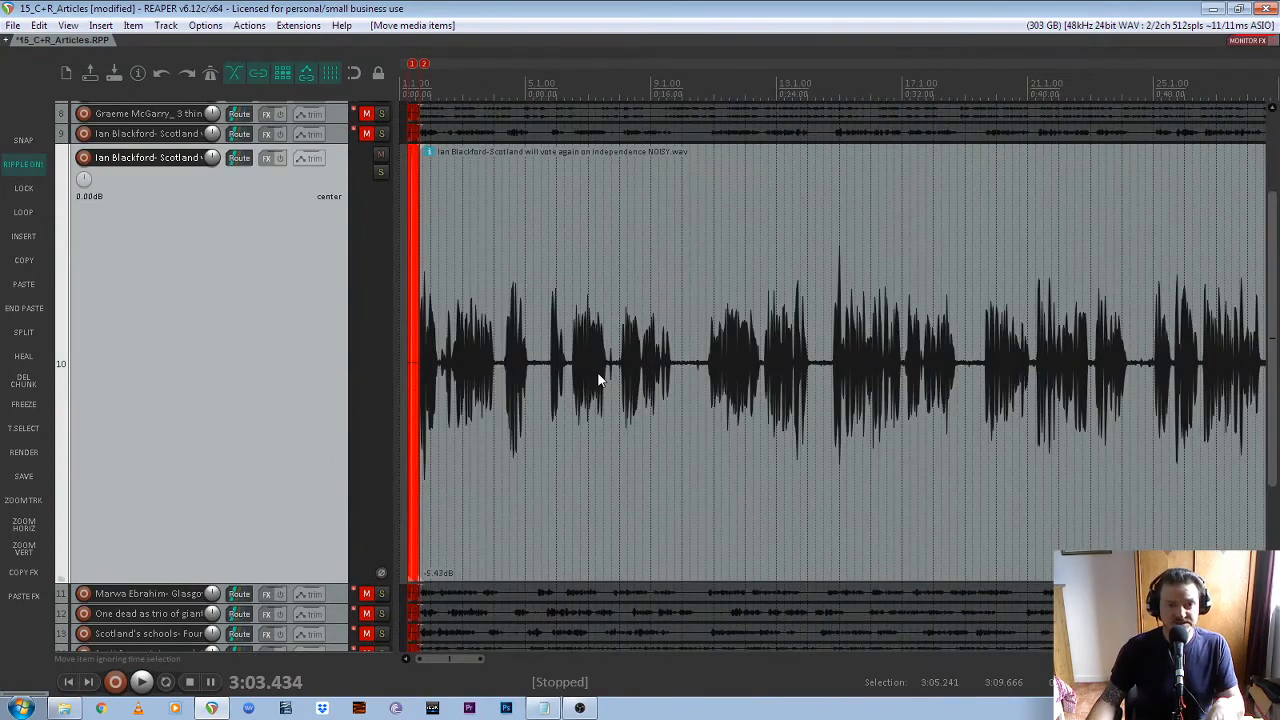
scroll(740, 382, "up", 5)
scroll(734, 381, "down", 3)
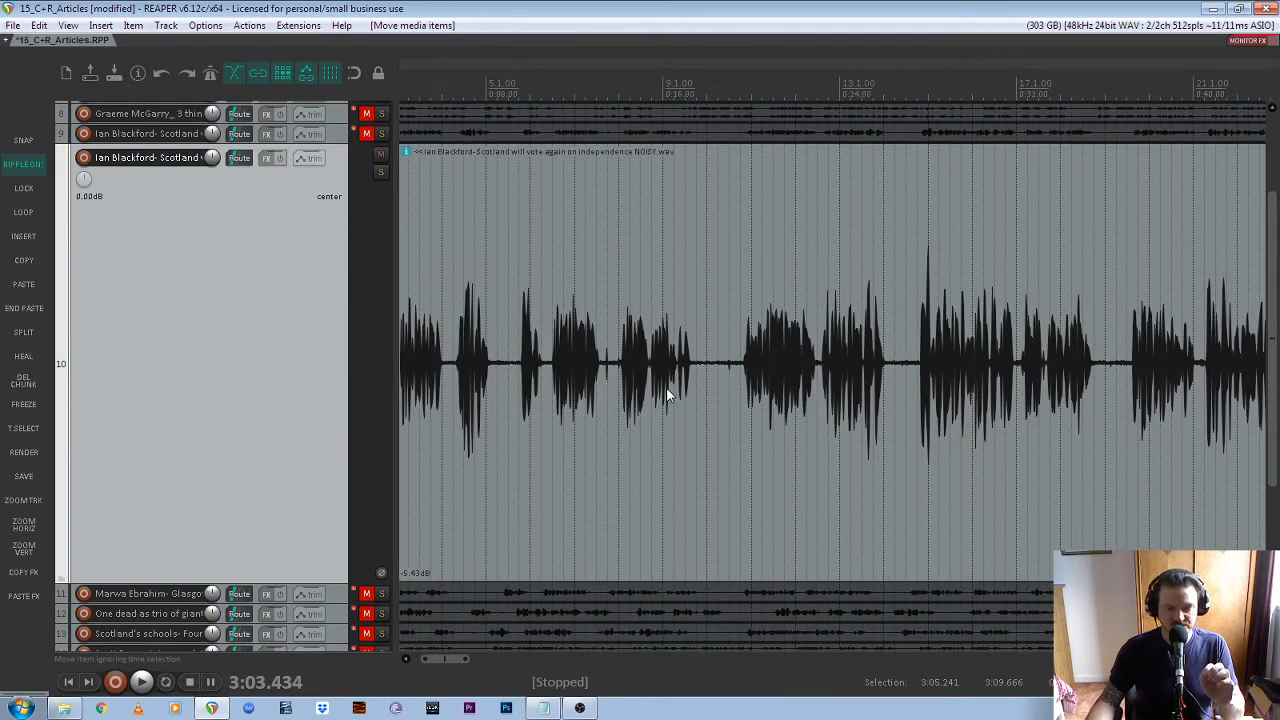
scroll(740, 396, "up", 3)
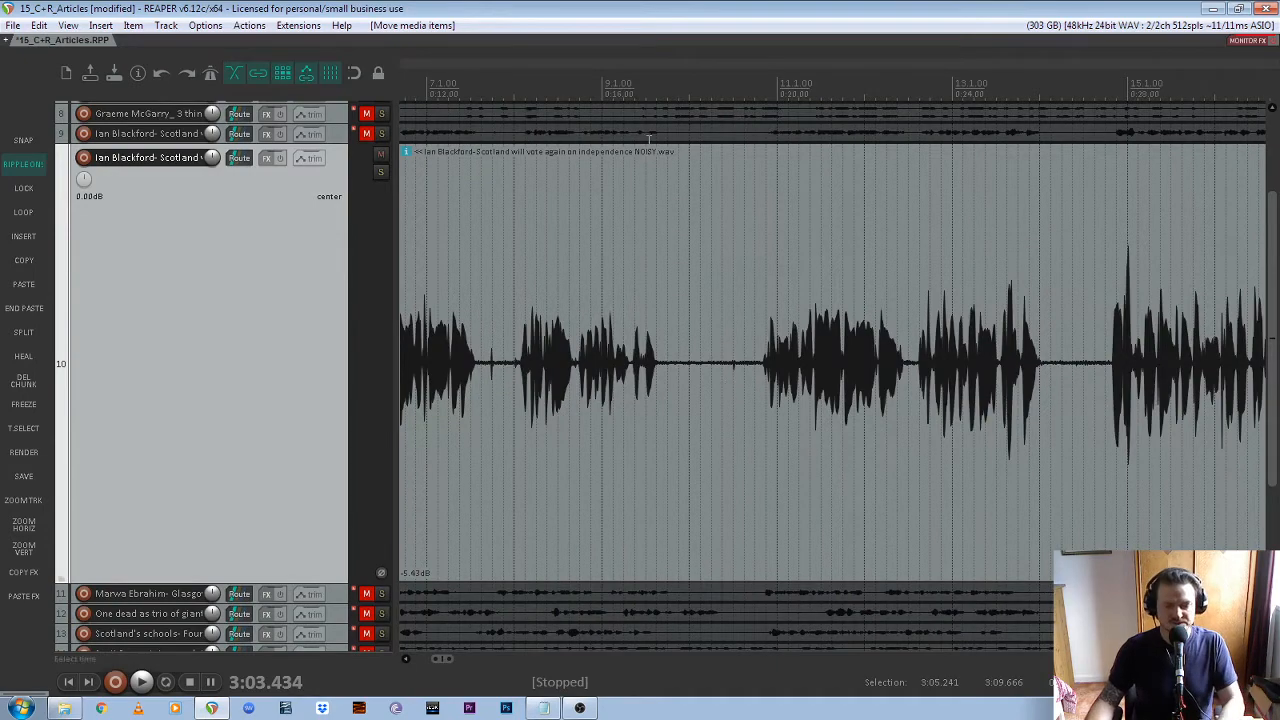
scroll(633, 267, "down", 3)
scroll(631, 265, "up", 3)
scroll(720, 322, "up", 3)
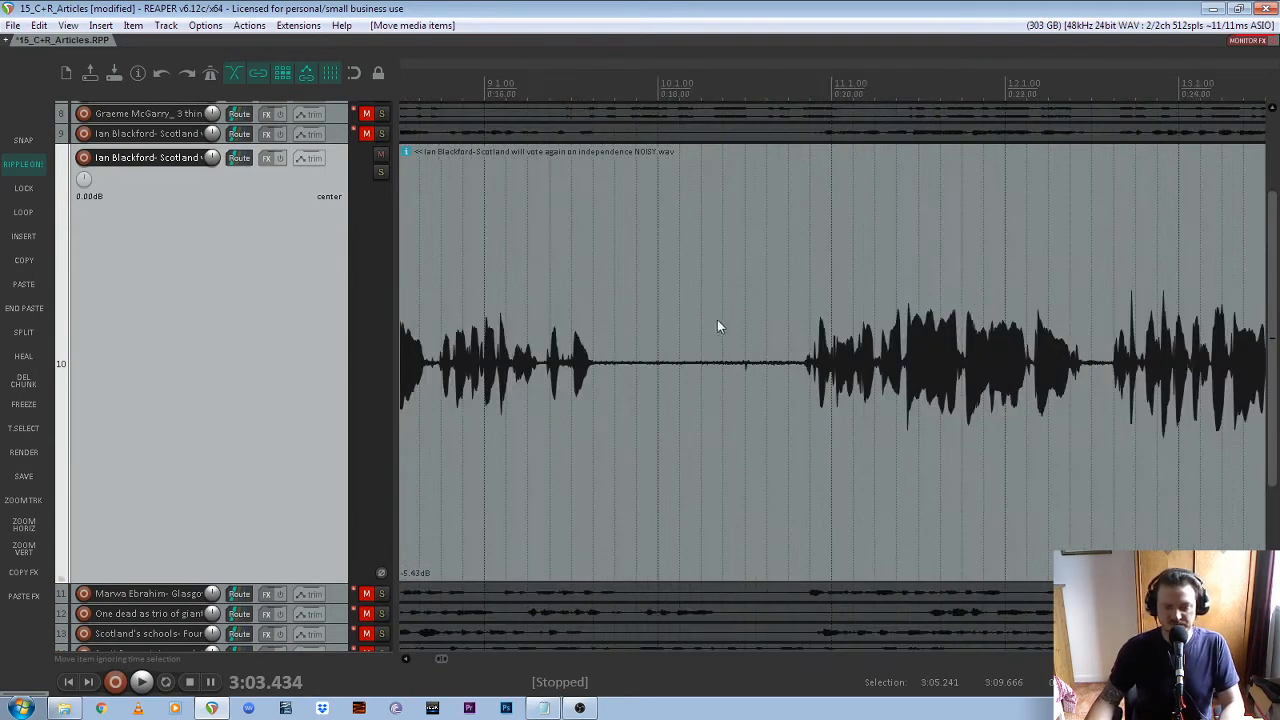
scroll(580, 217, "down", 3)
key("space")
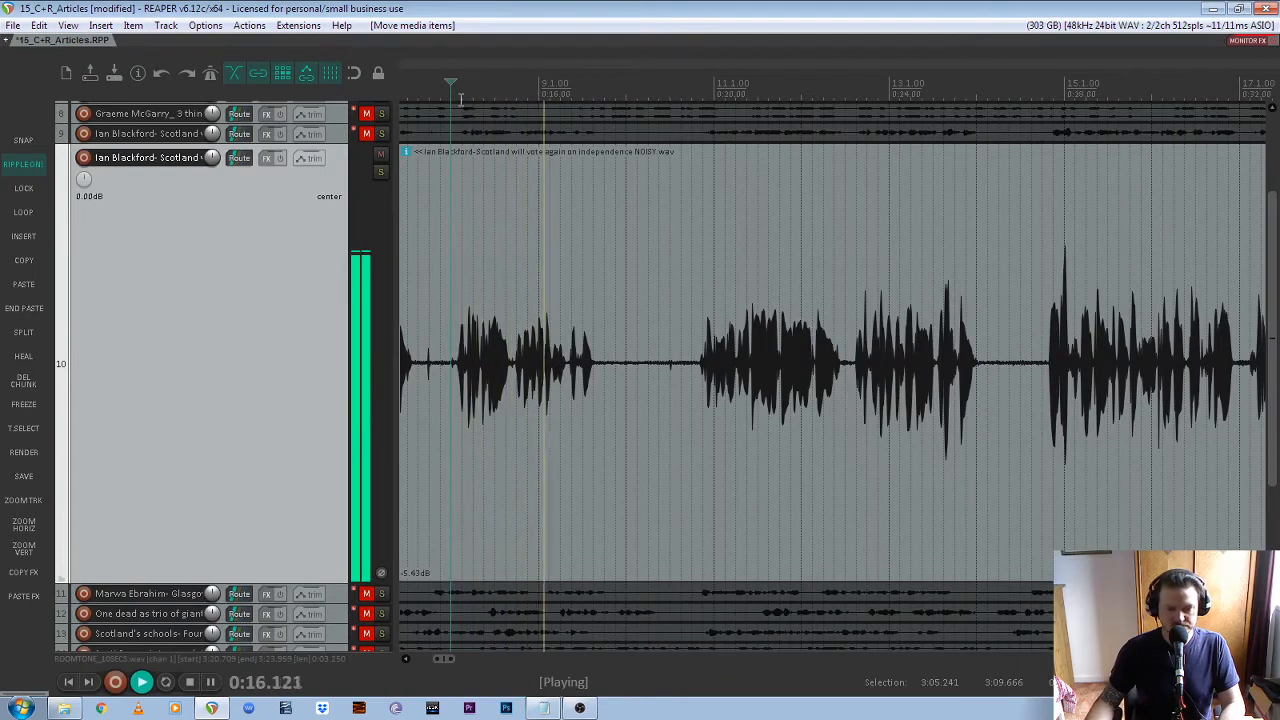
scroll(632, 323, "up", 3)
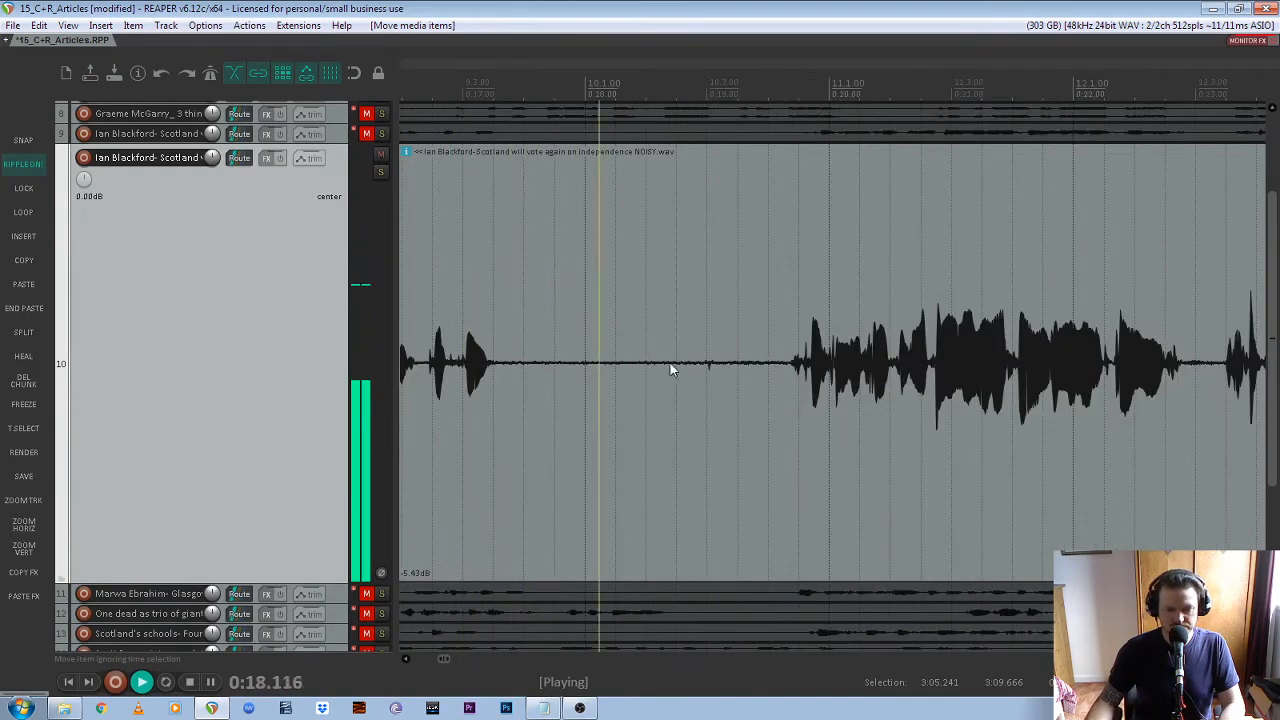
key("space")
Play track 10's pause from about 0:17.3 and closely examine the small noise within it
left_click(504, 92)
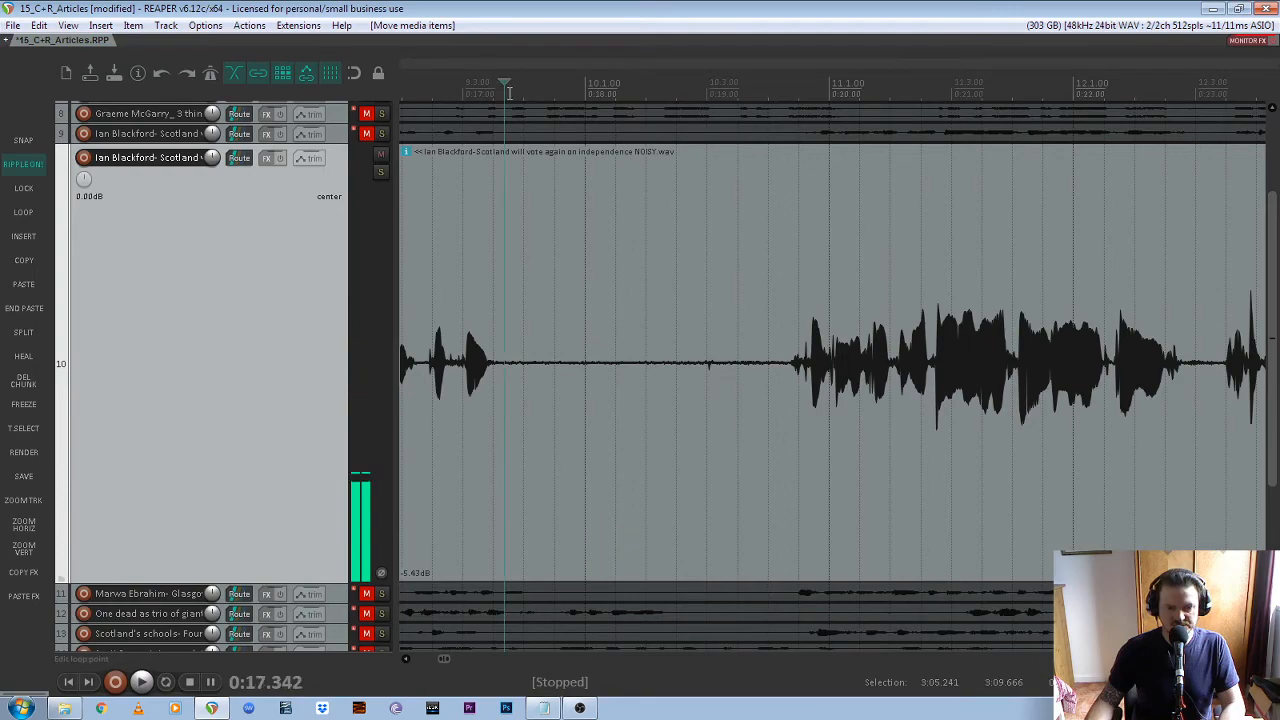
key("space")
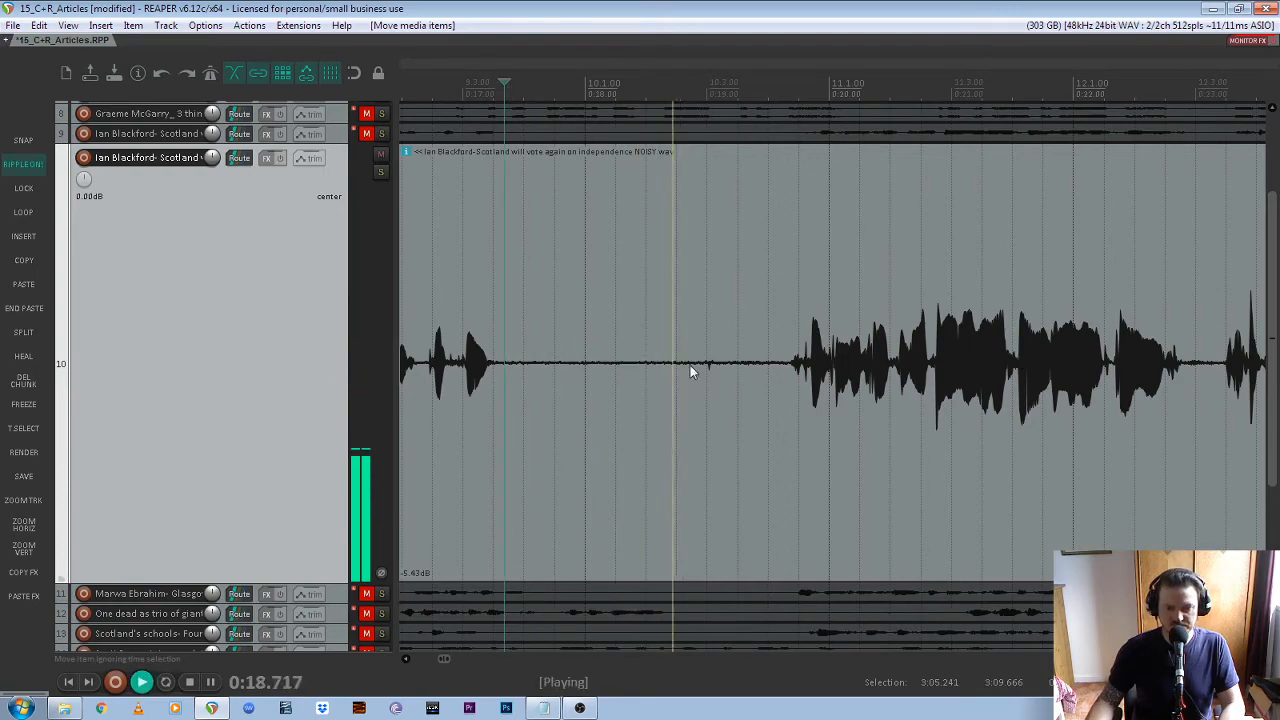
key("space")
scroll(757, 314, "down", 6)
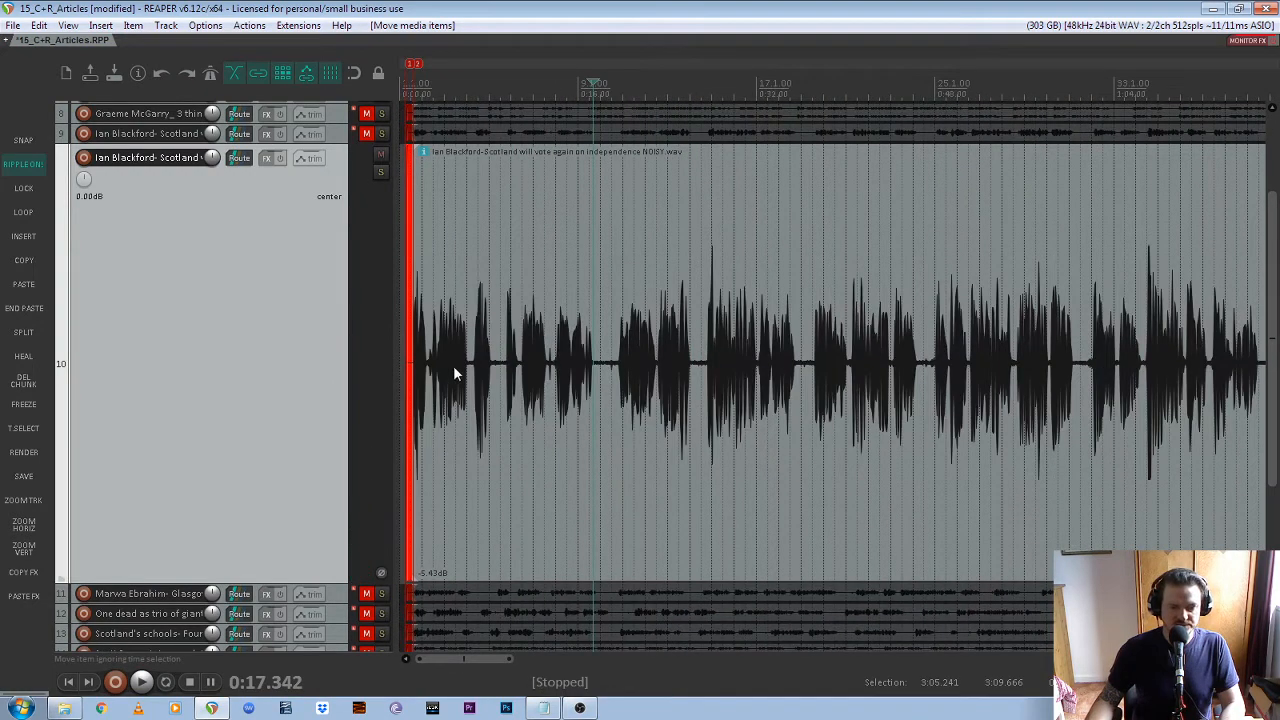
scroll(470, 362, "up", 2)
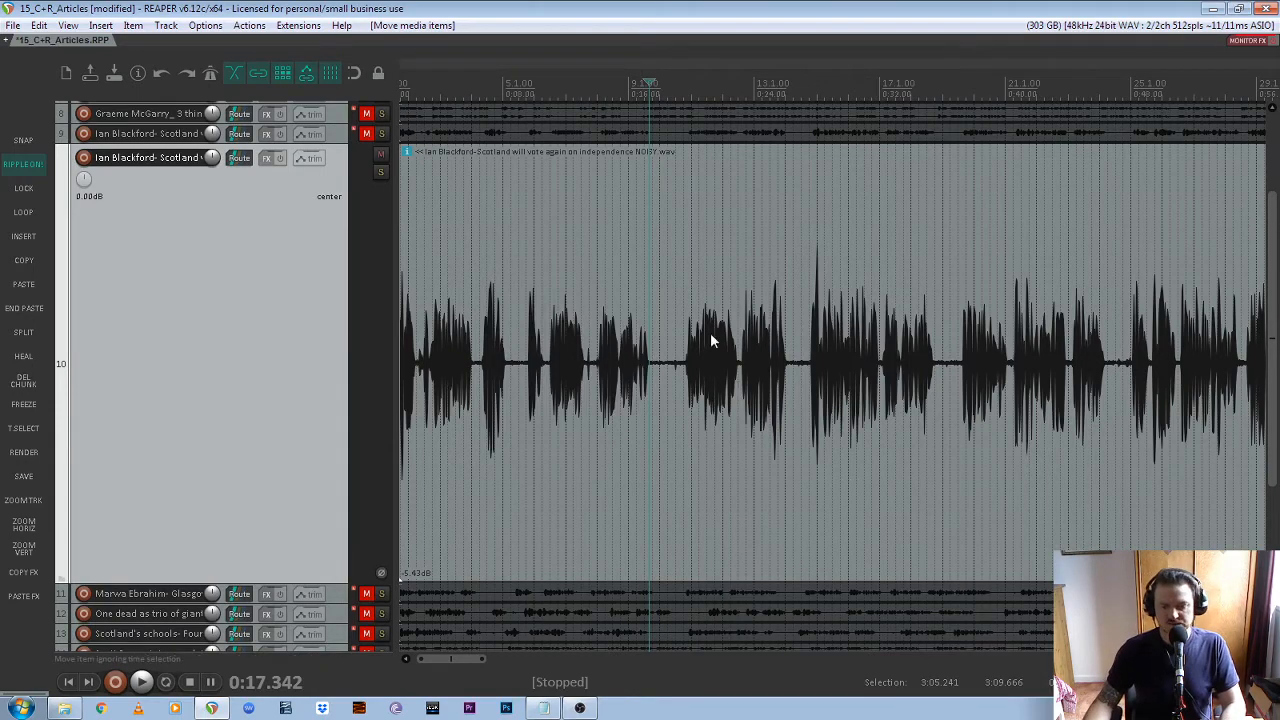
scroll(660, 350, "up", 5)
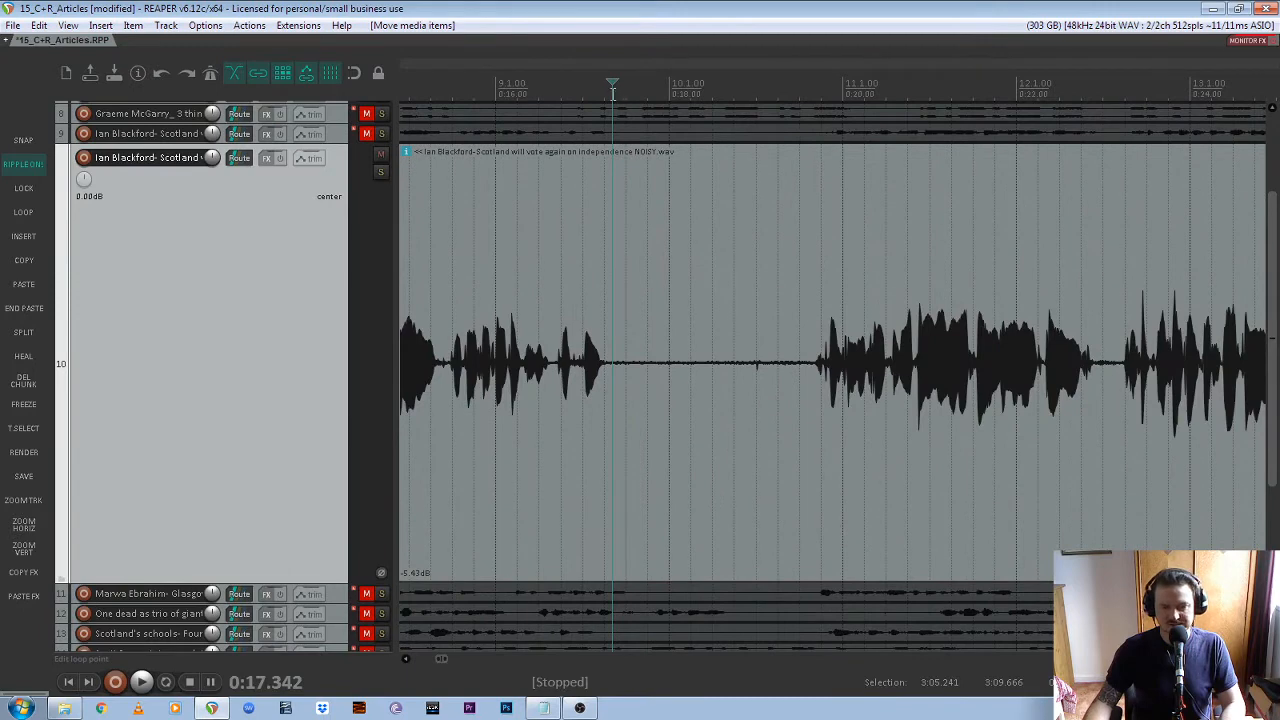
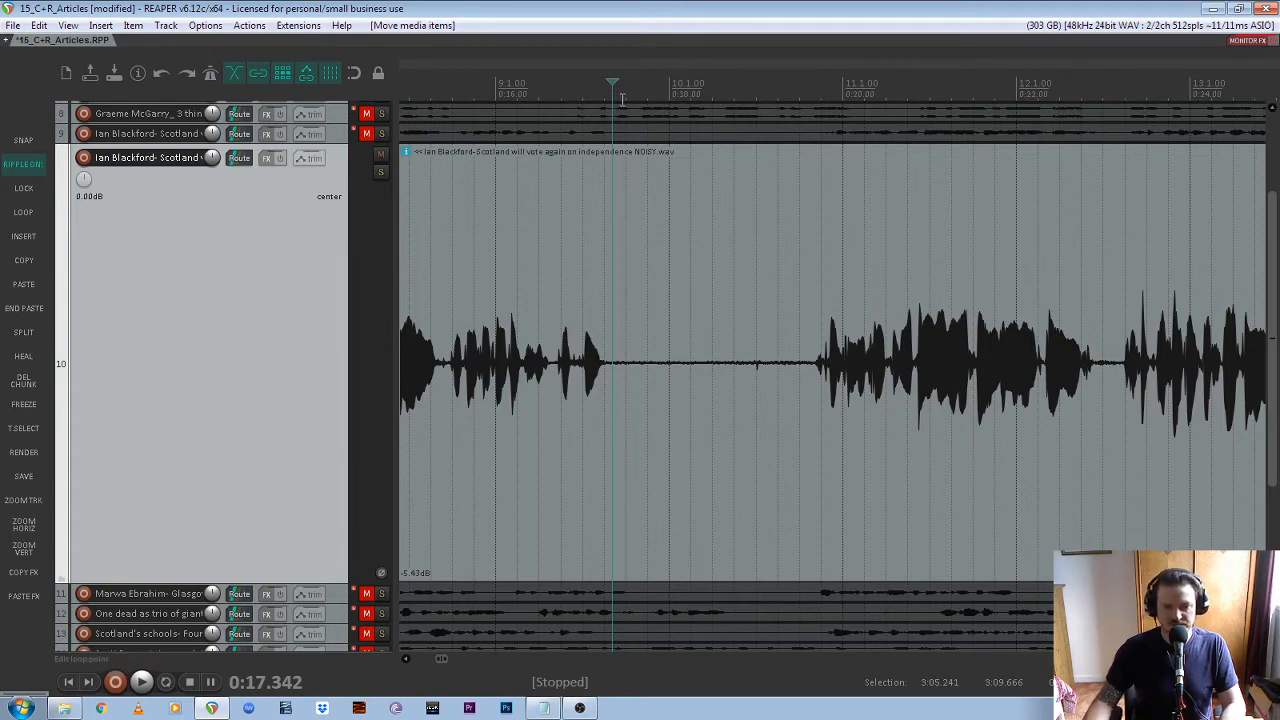
Set a time selection over track 10's quiet pause from 0:17.380 to 0:18.883 and play it on repeat
left_click_drag(621, 99, 746, 112)
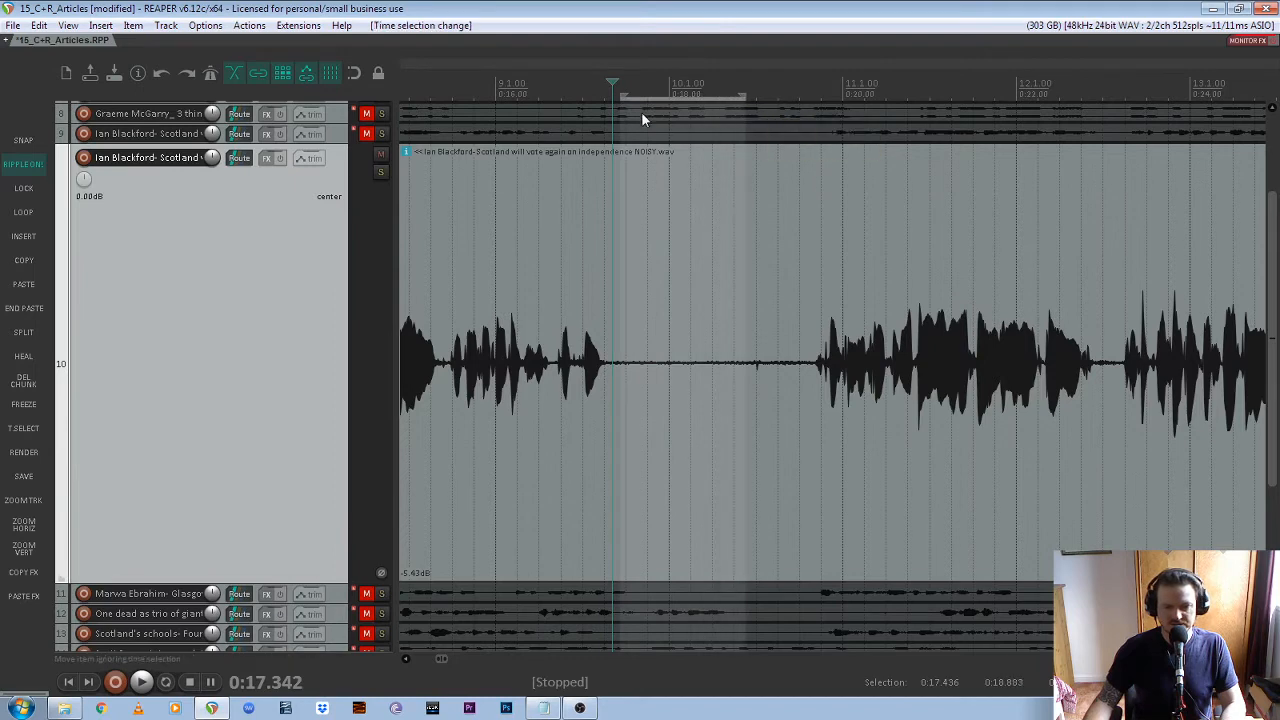
left_click_drag(620, 98, 614, 98)
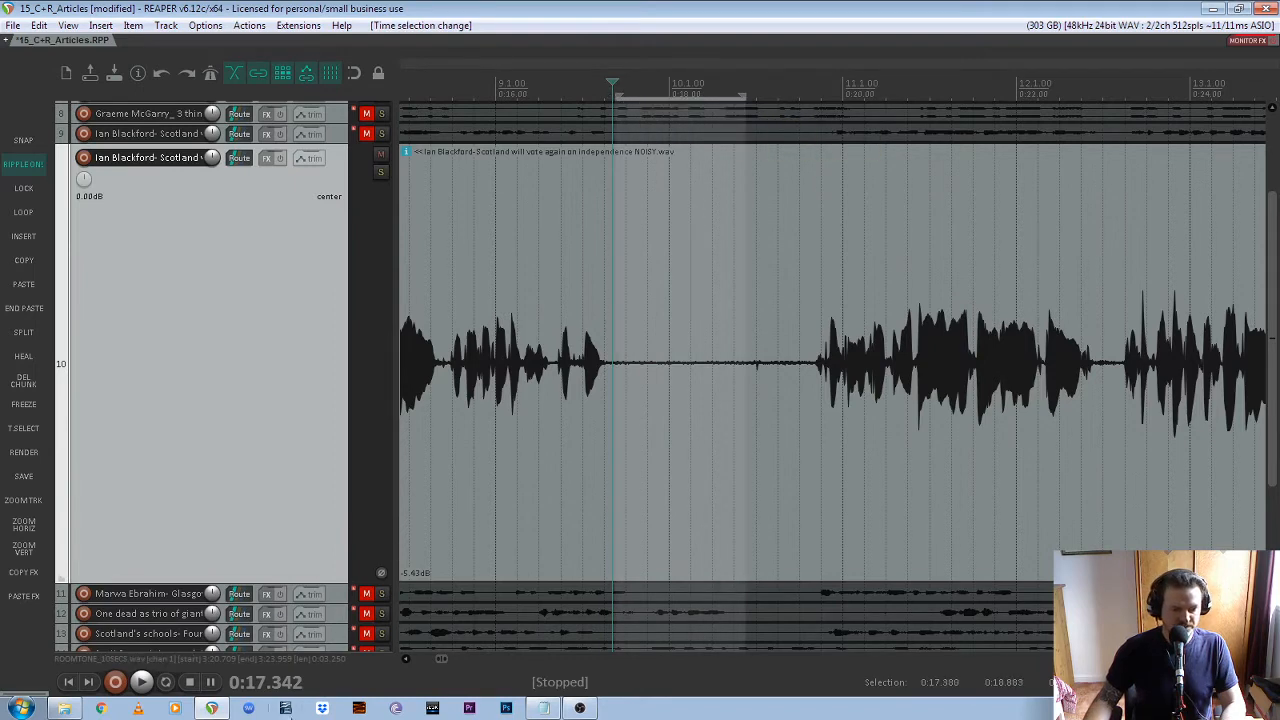
left_click(166, 684)
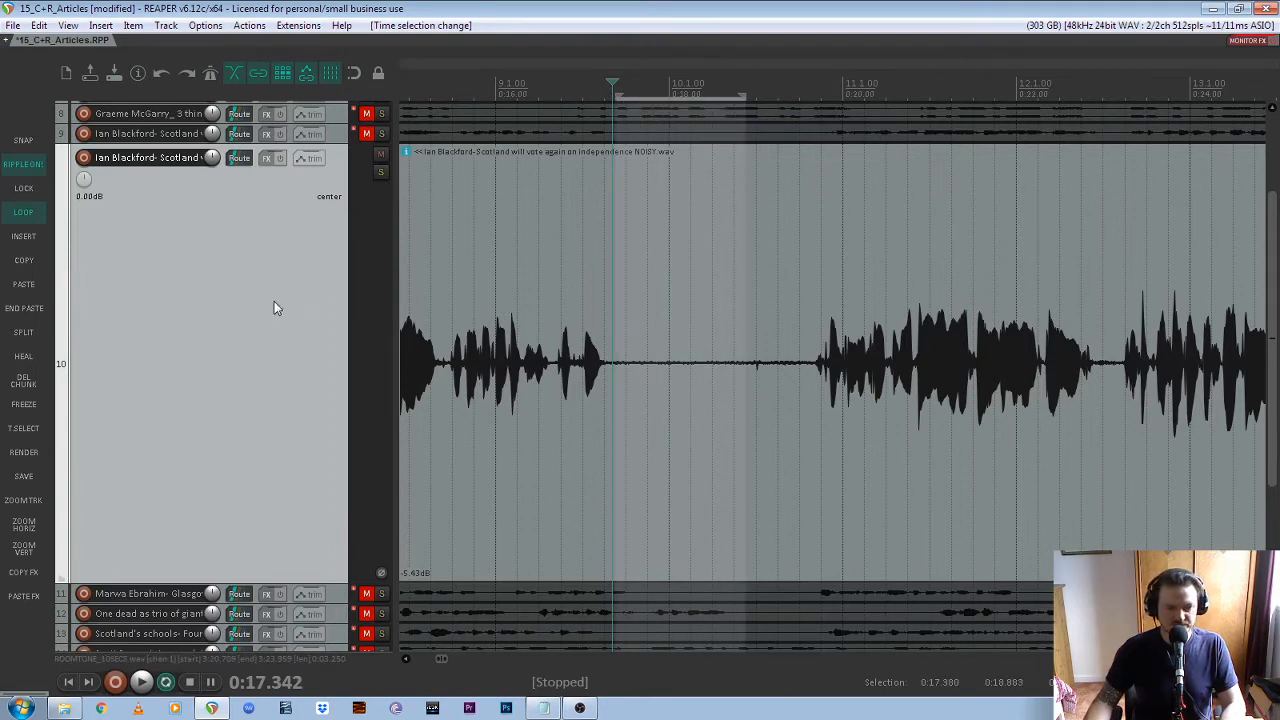
key("space")
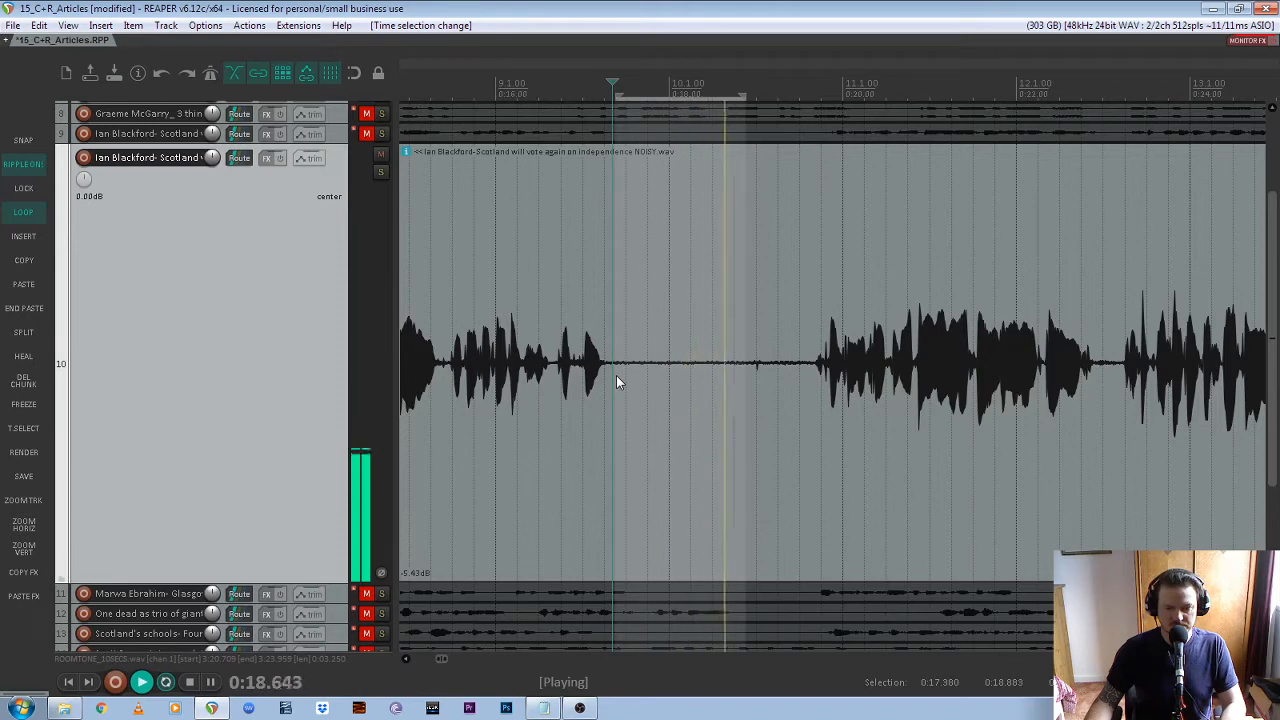
key("space")
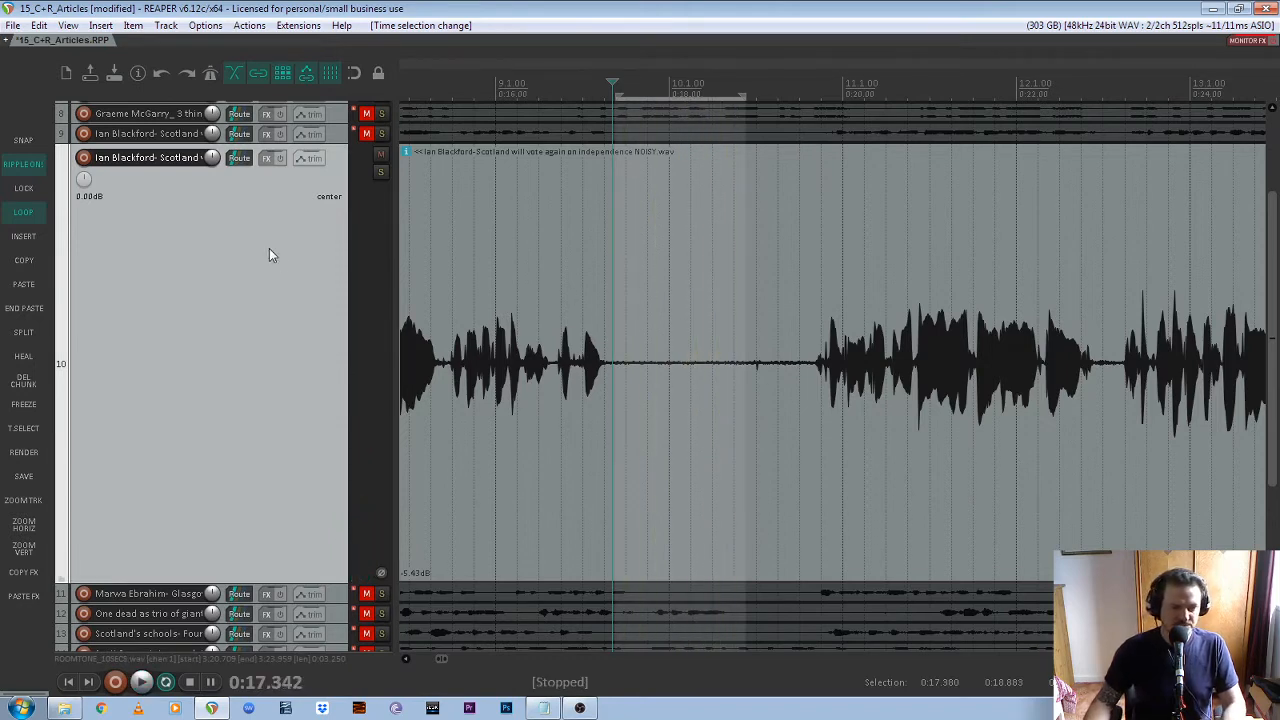
scroll(1275, 390, "up", 3)
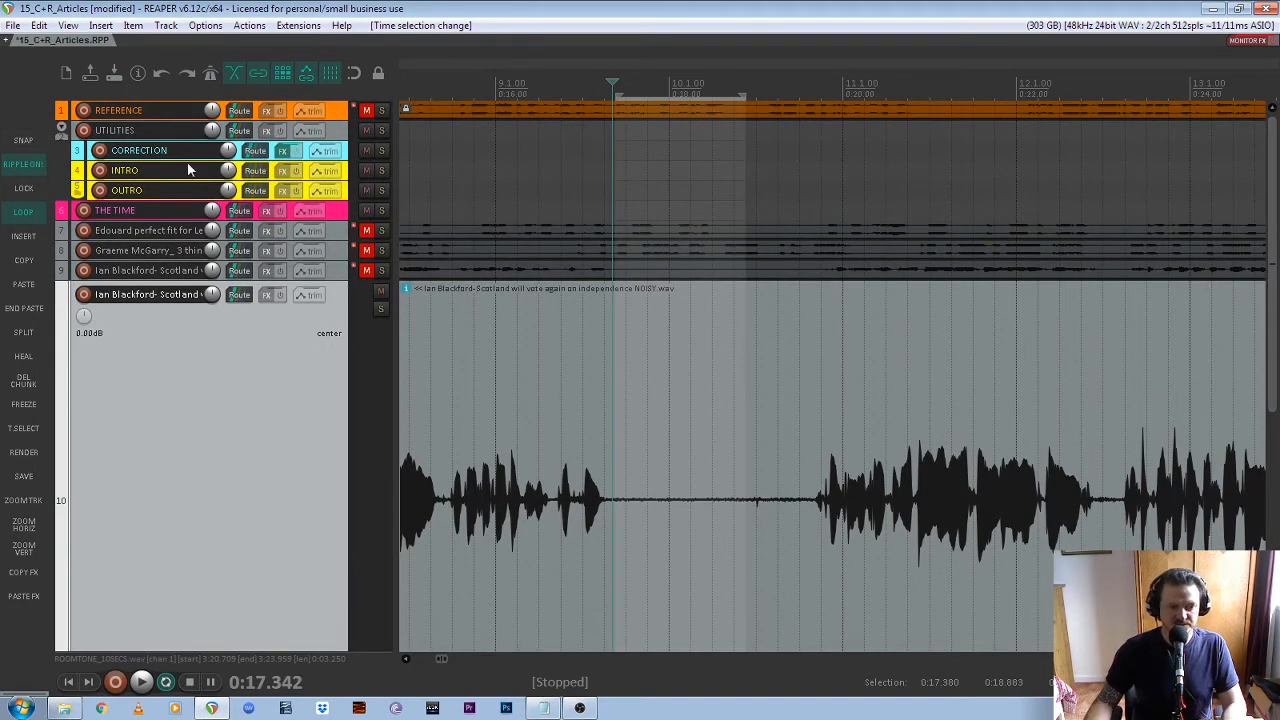
left_click(283, 154)
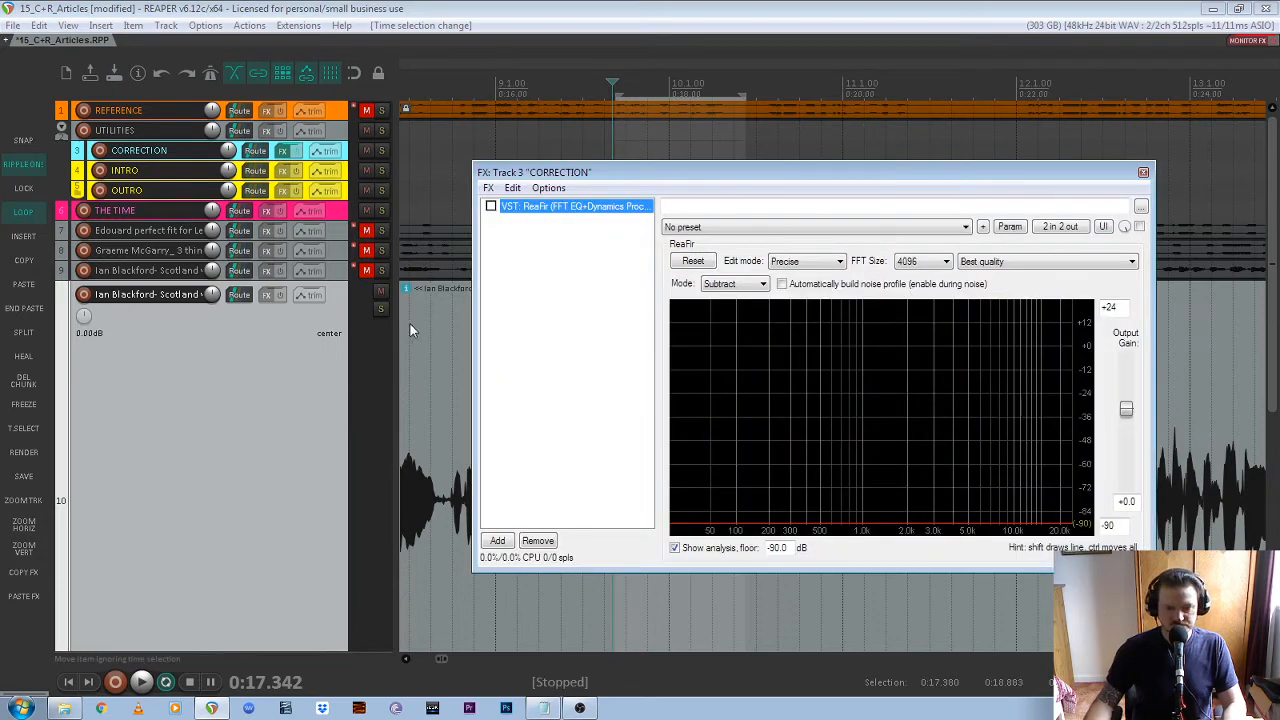
left_click(584, 337)
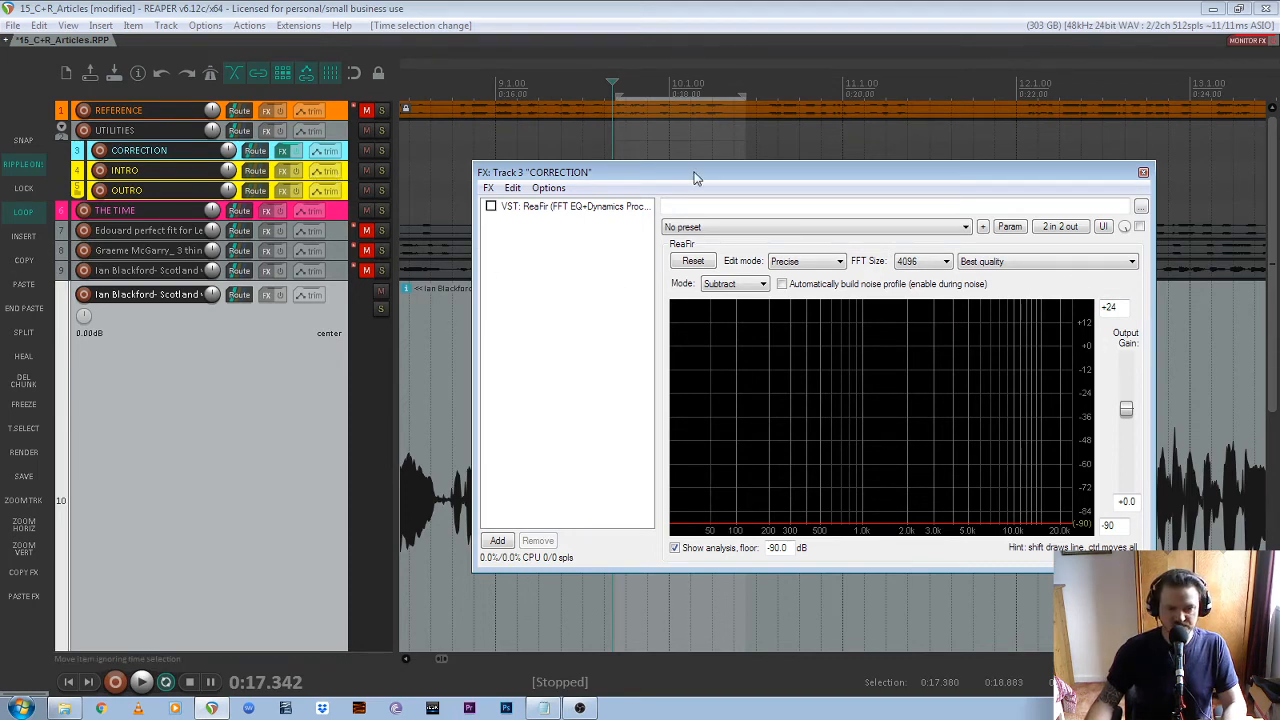
left_click_drag(697, 177, 717, 173)
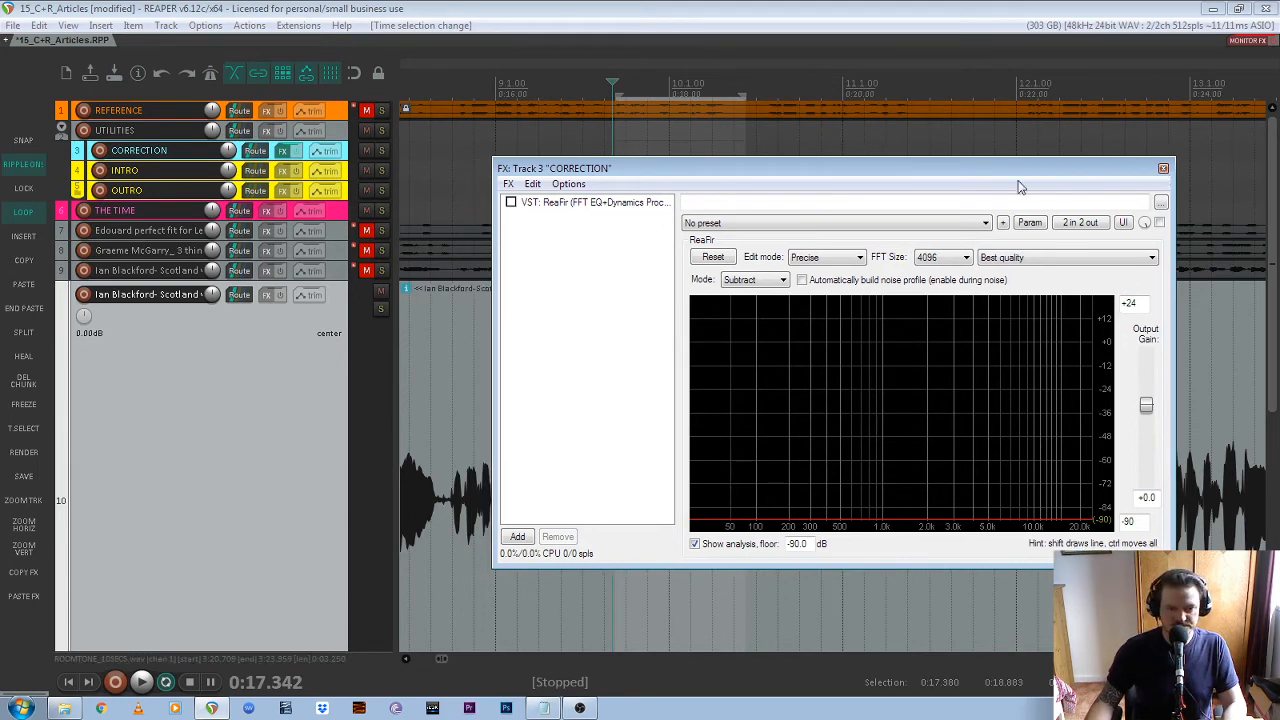
left_click(612, 207)
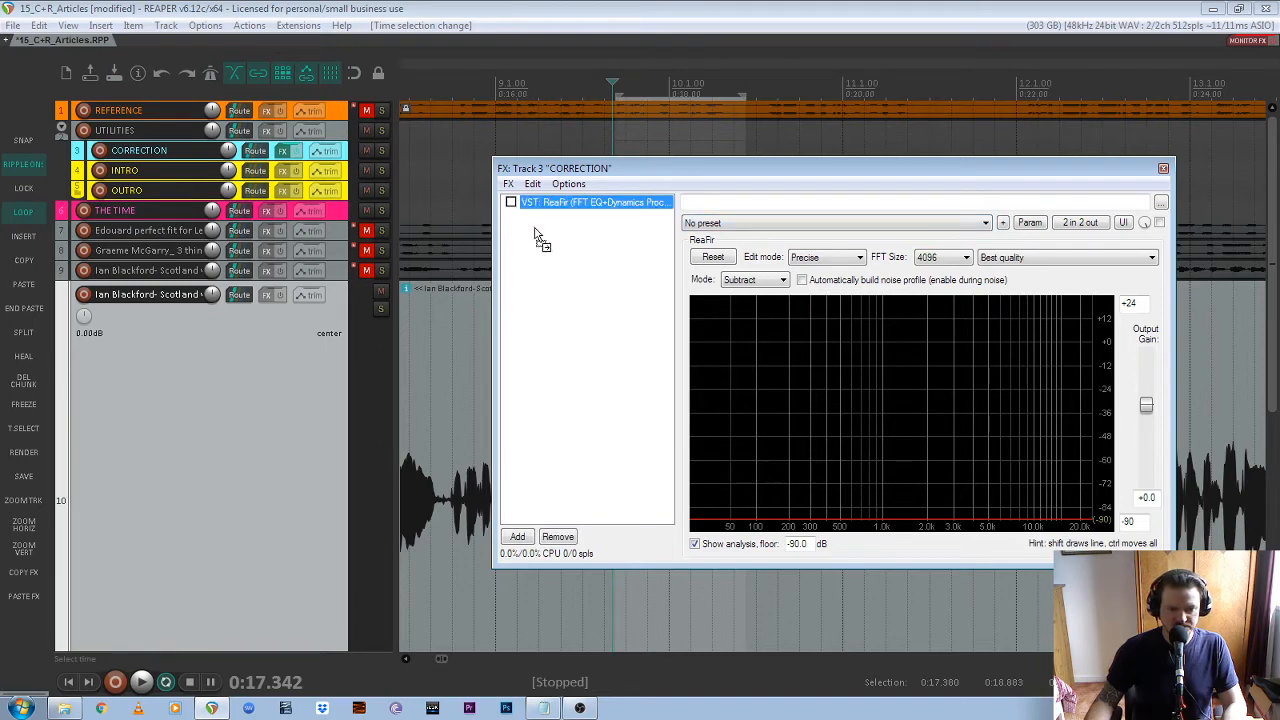
left_click(268, 294)
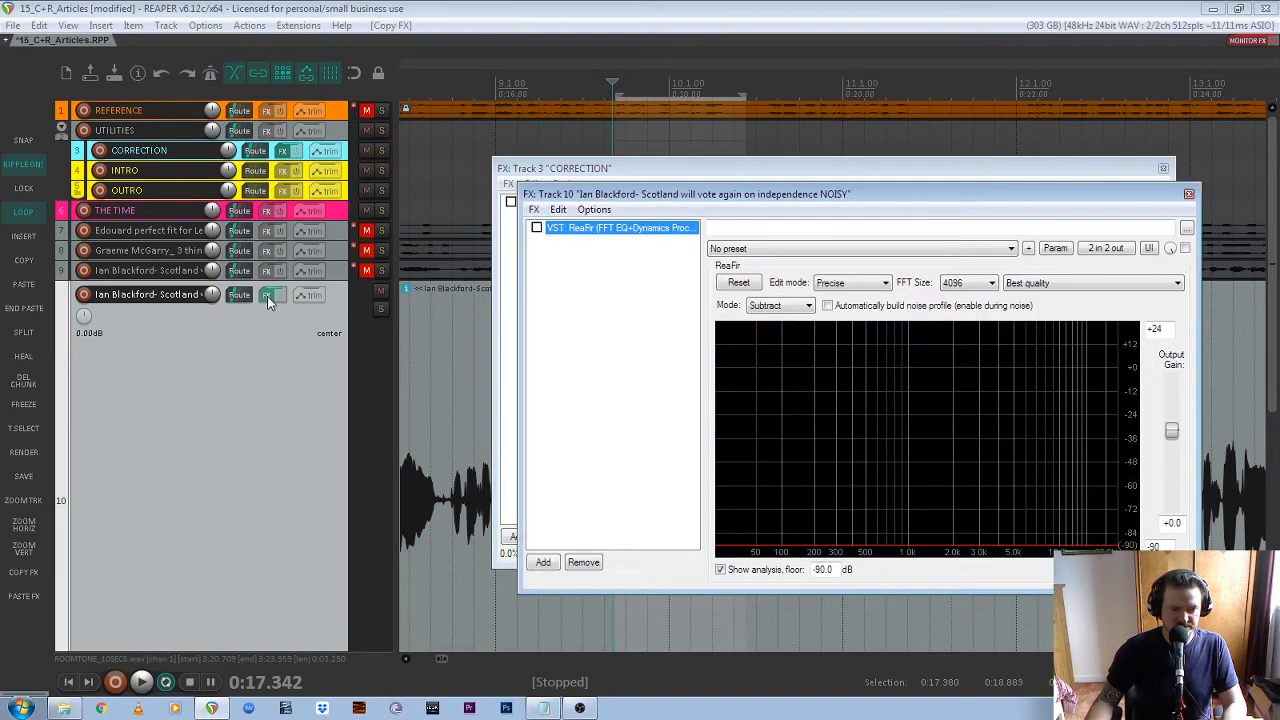
left_click(1189, 195)
left_click(1163, 168)
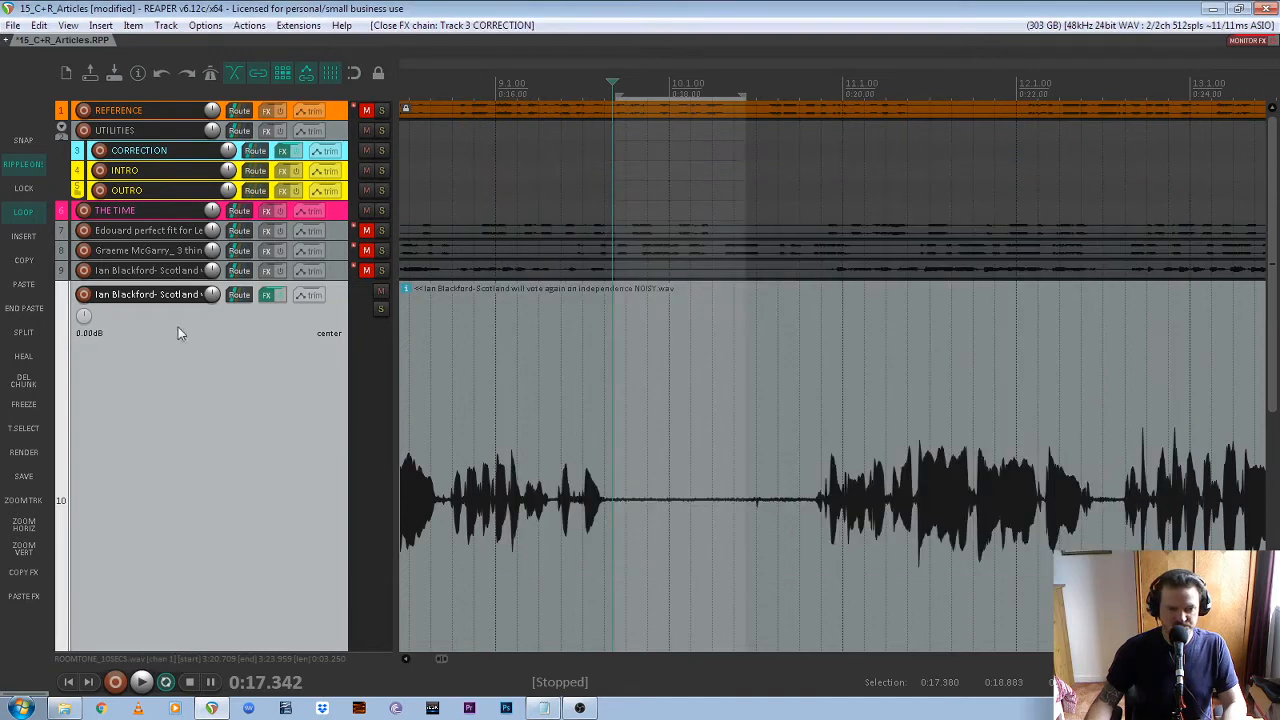
left_click(269, 295, "alt")
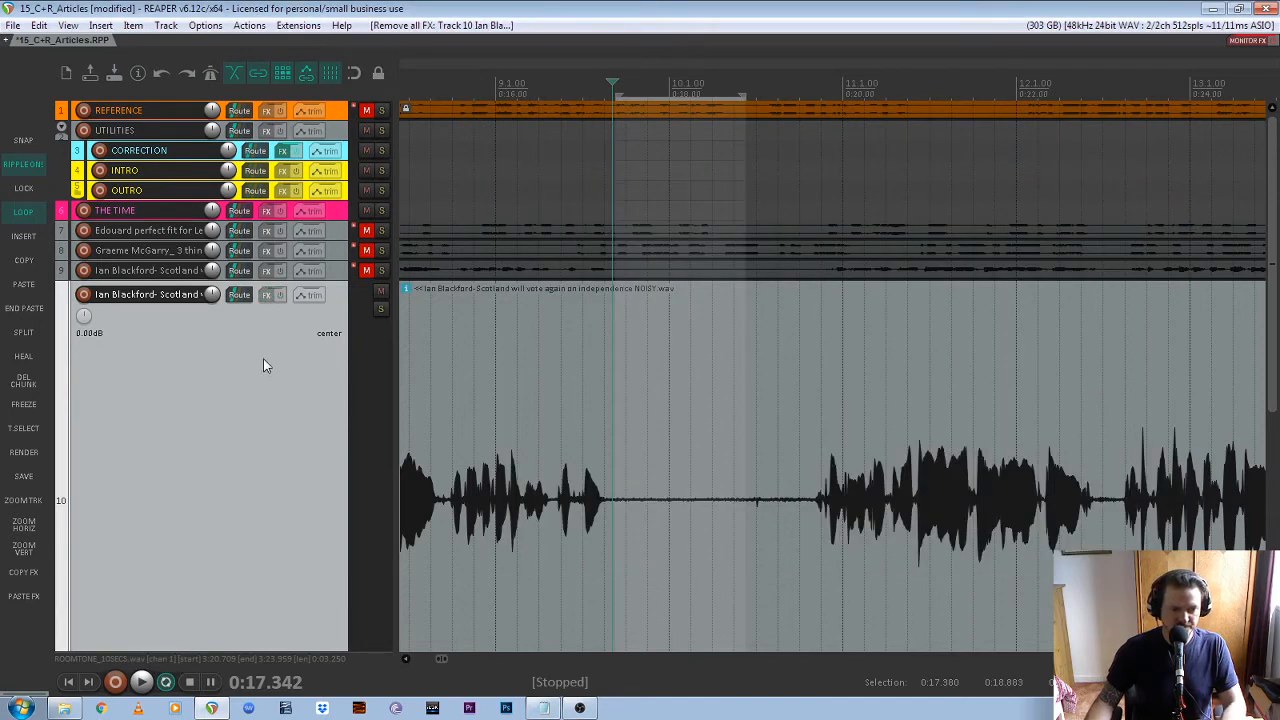
Copy the ReaFir effect from the CORRECTION track to track 10, and close both effect windows
left_click(284, 151)
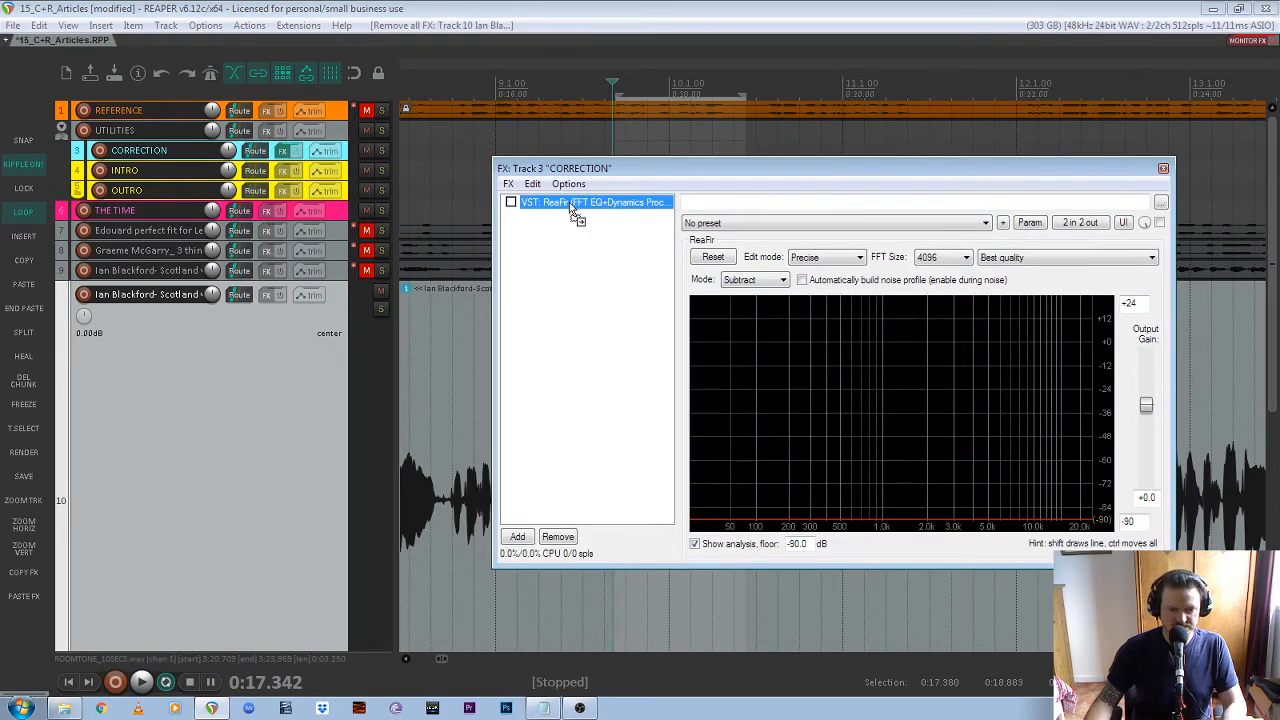
left_click_drag(573, 207, 269, 303)
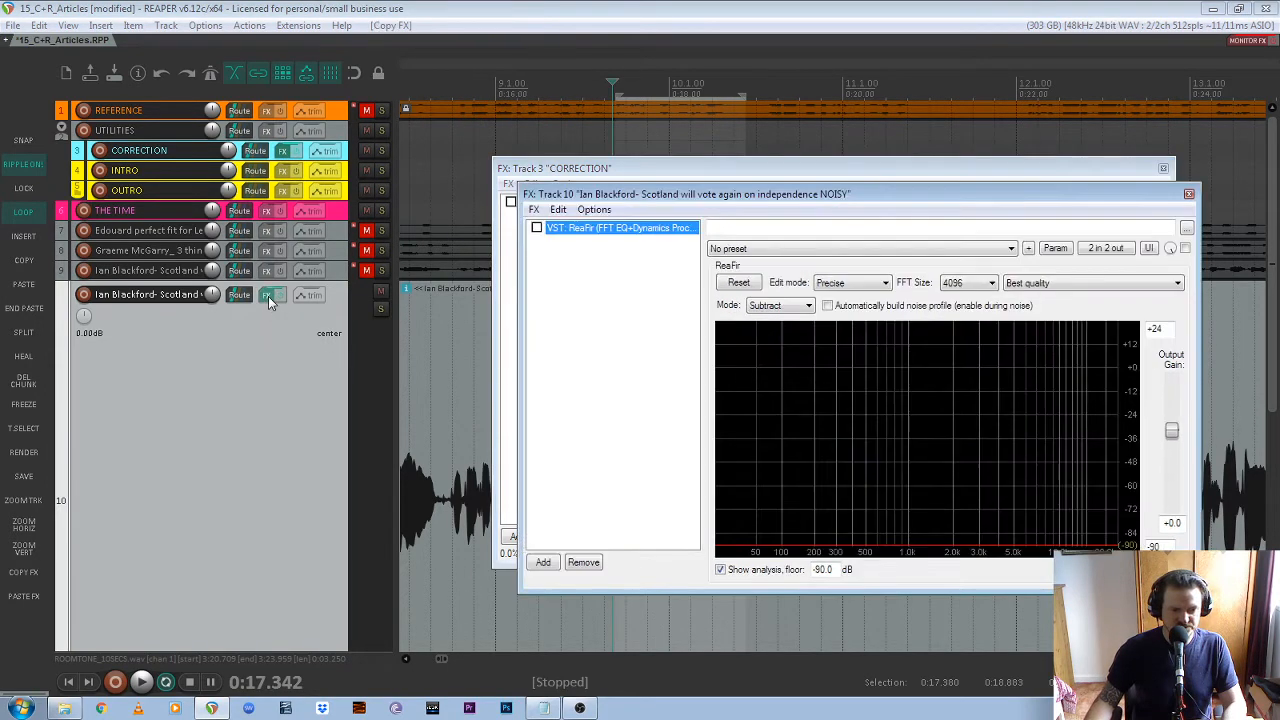
left_click(1163, 168)
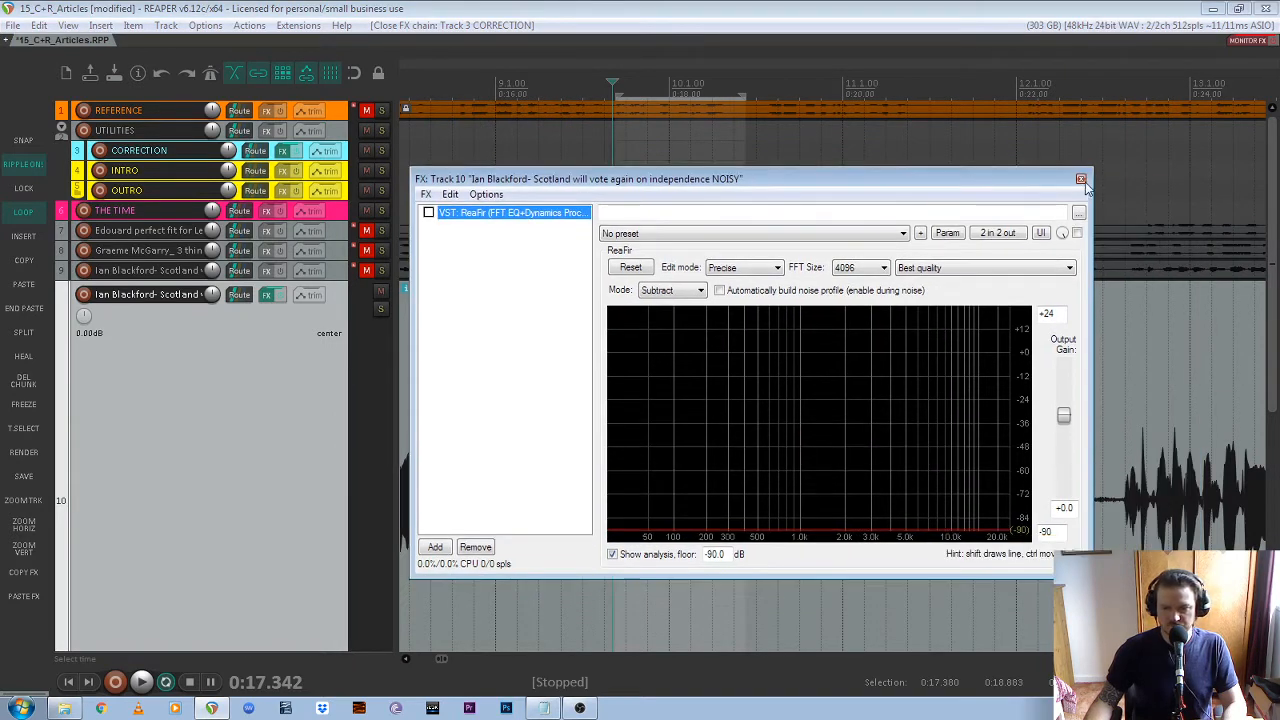
left_click(1081, 180)
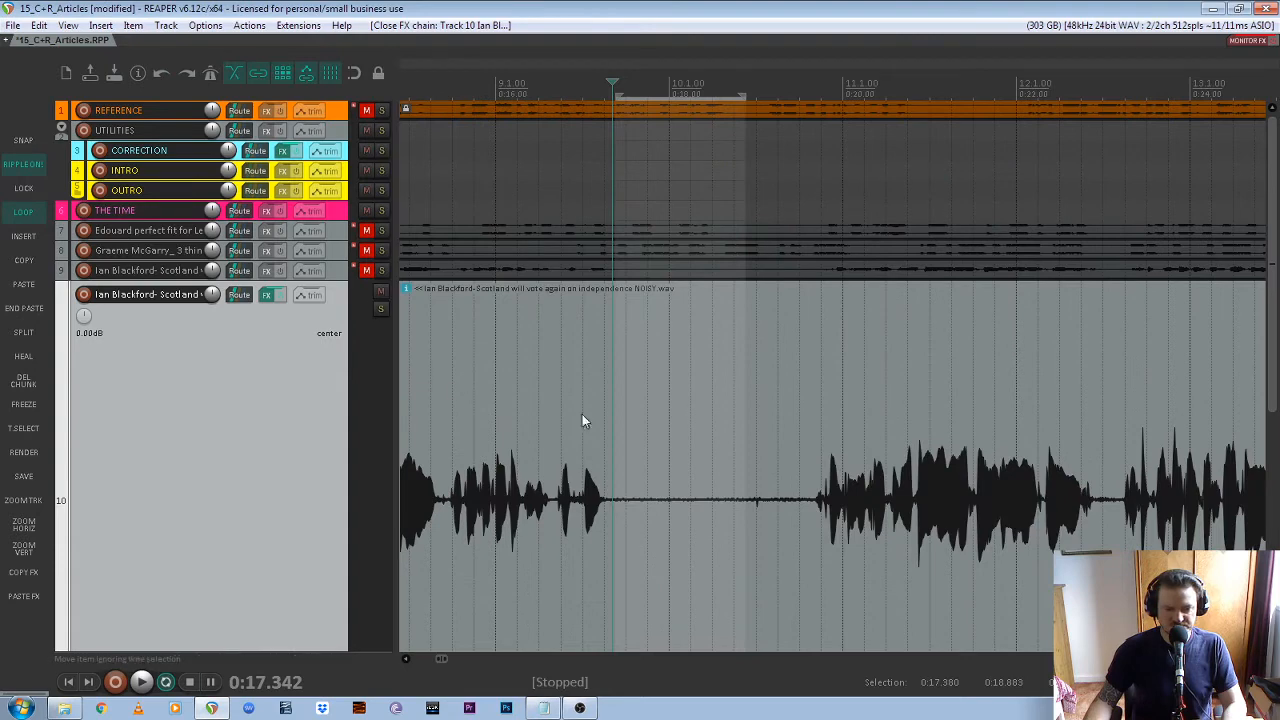
Activate ReaFir on track 10 in Subtract mode and turn on automatic noise profile building
scroll(250, 400, "down", 3)
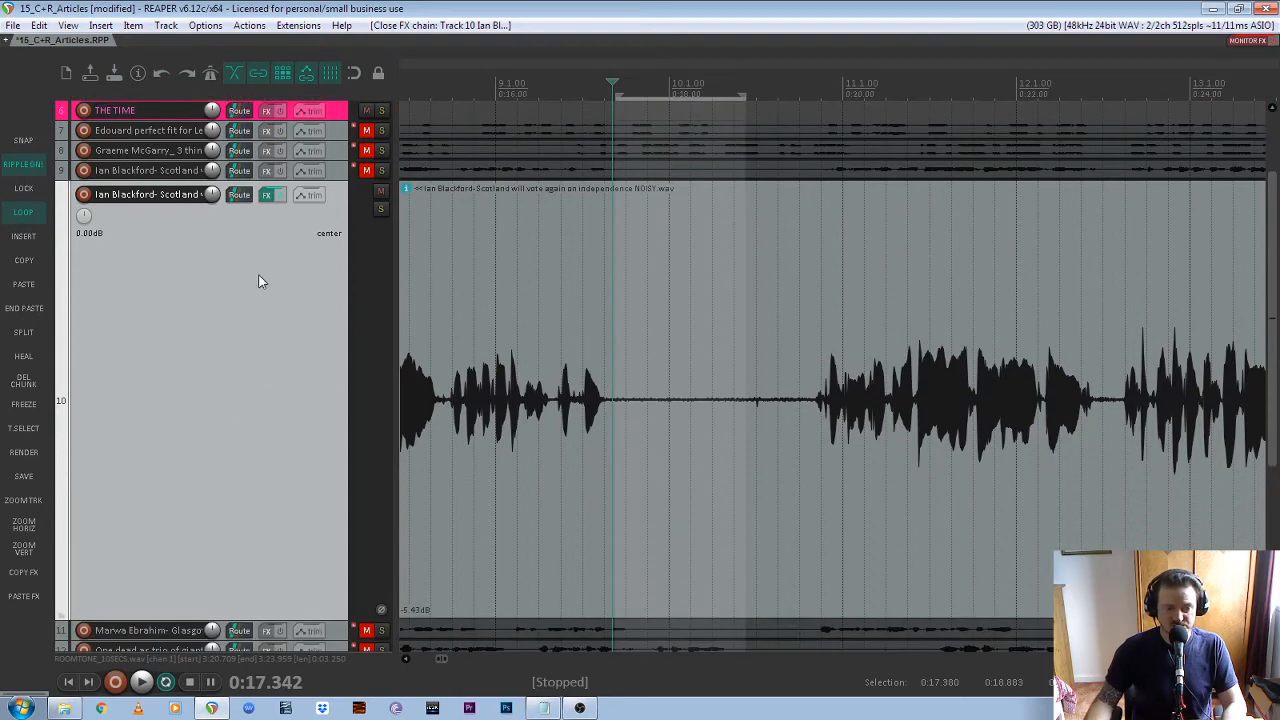
left_click(267, 196)
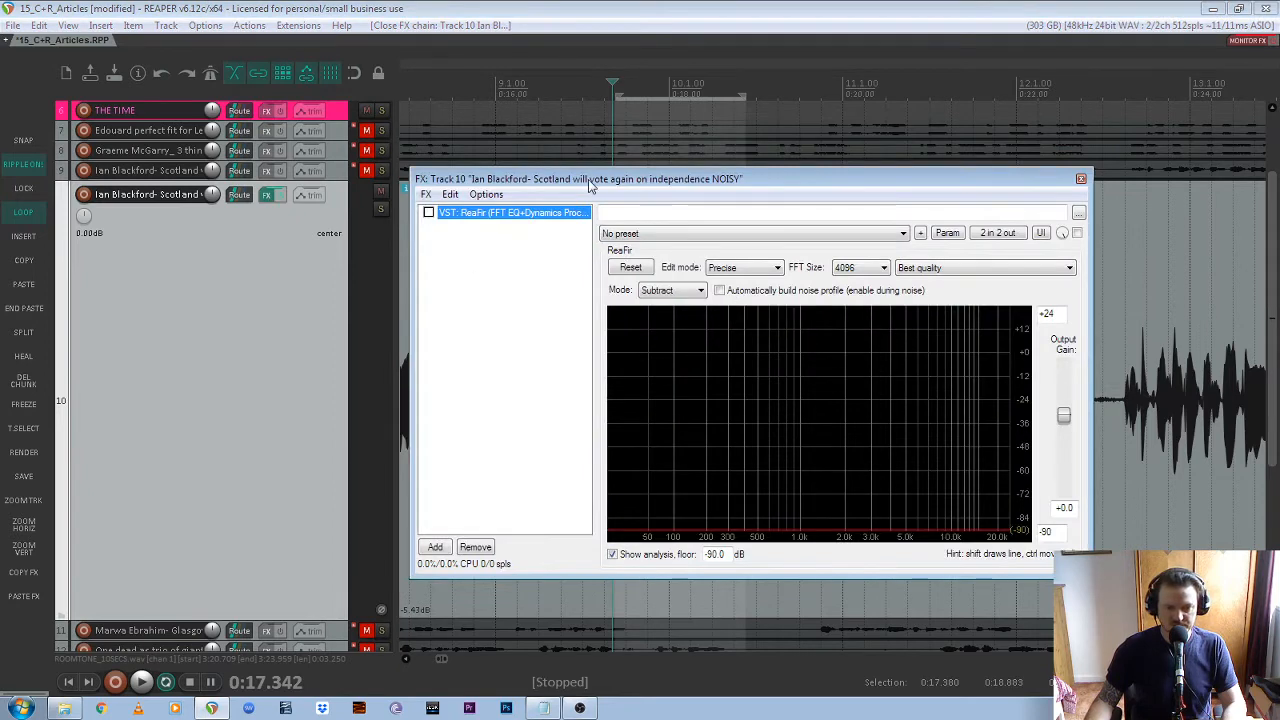
left_click(428, 218)
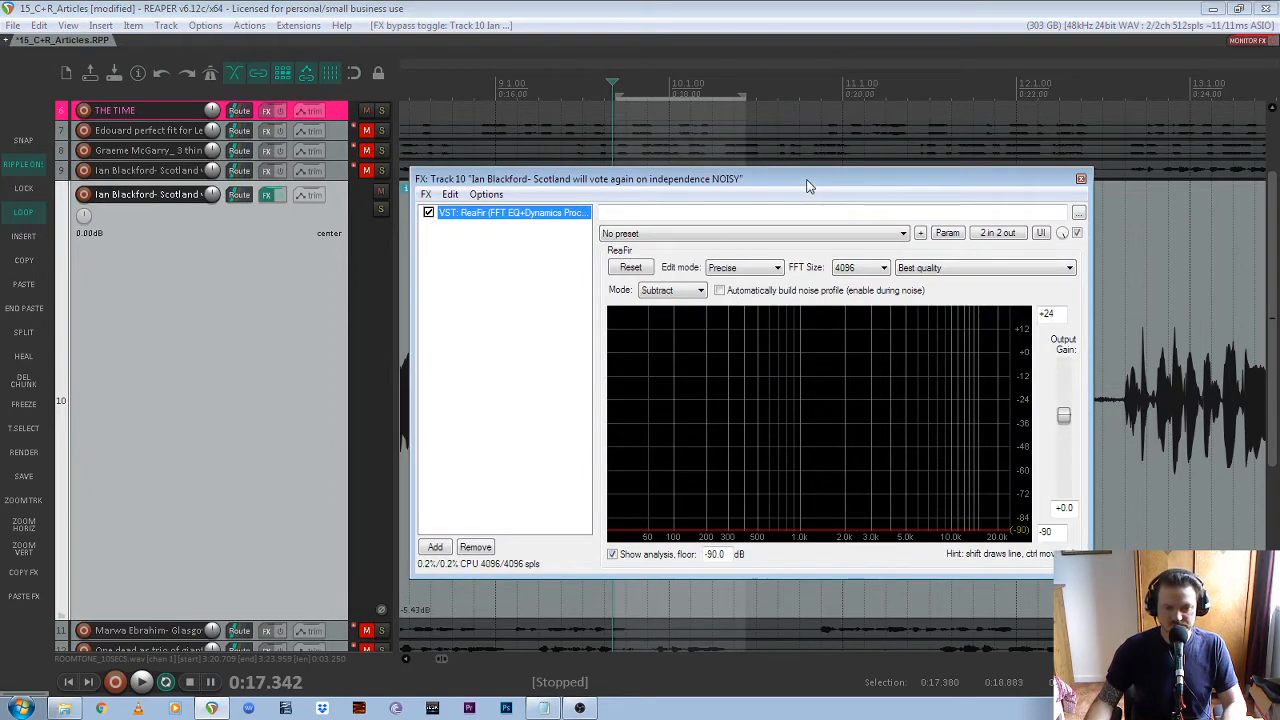
left_click_drag(862, 185, 917, 196)
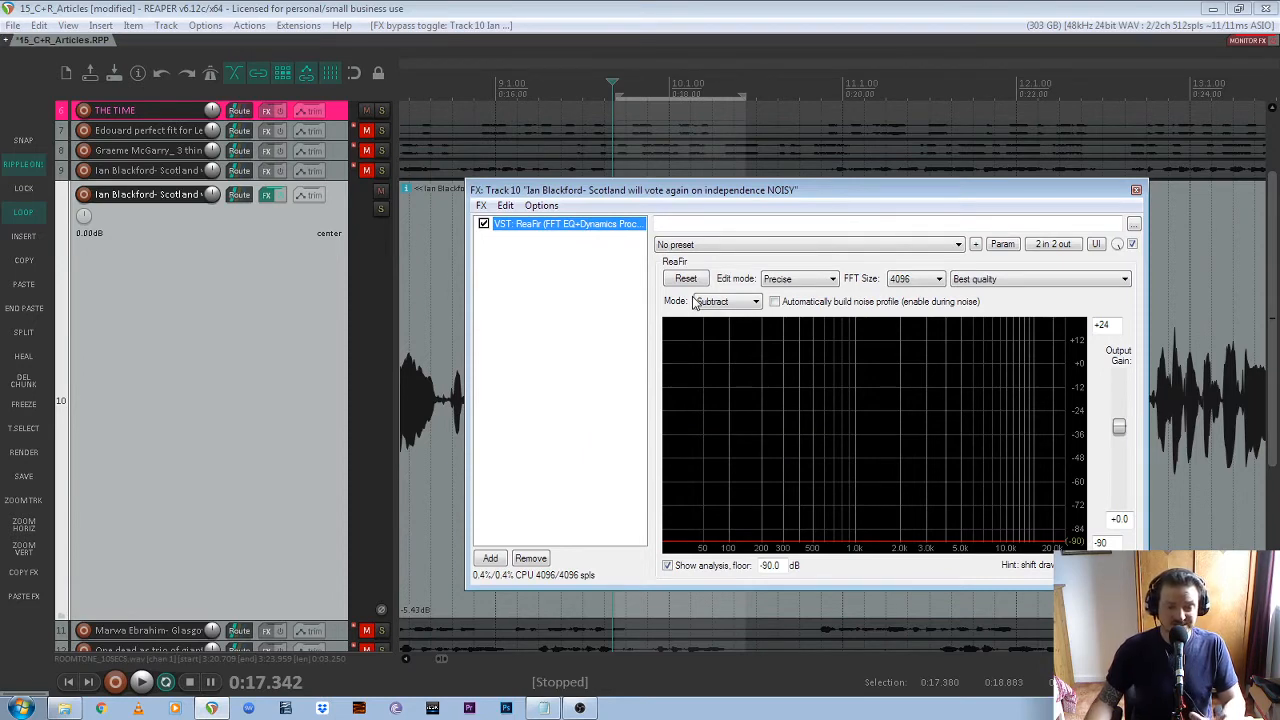
left_click(775, 302)
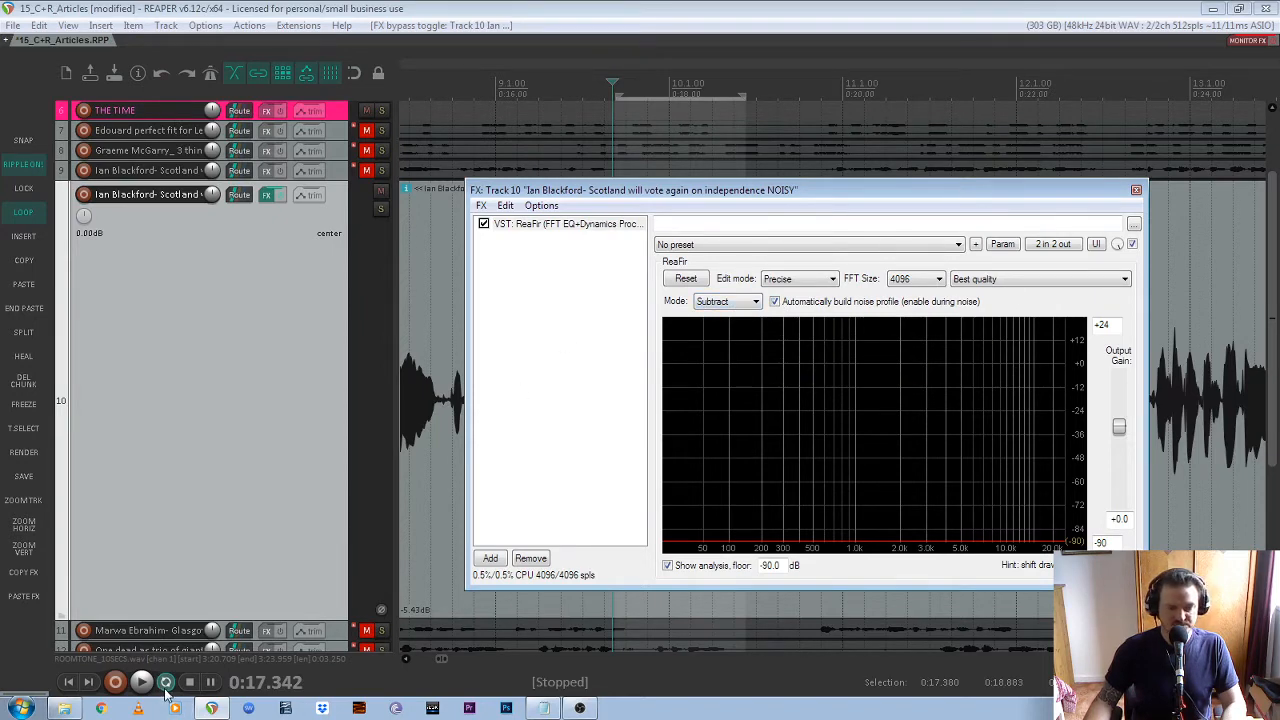
Play the looped pause to capture its noise profile in ReaFir, and turn off automatic profile building
left_click(645, 17)
key("space")
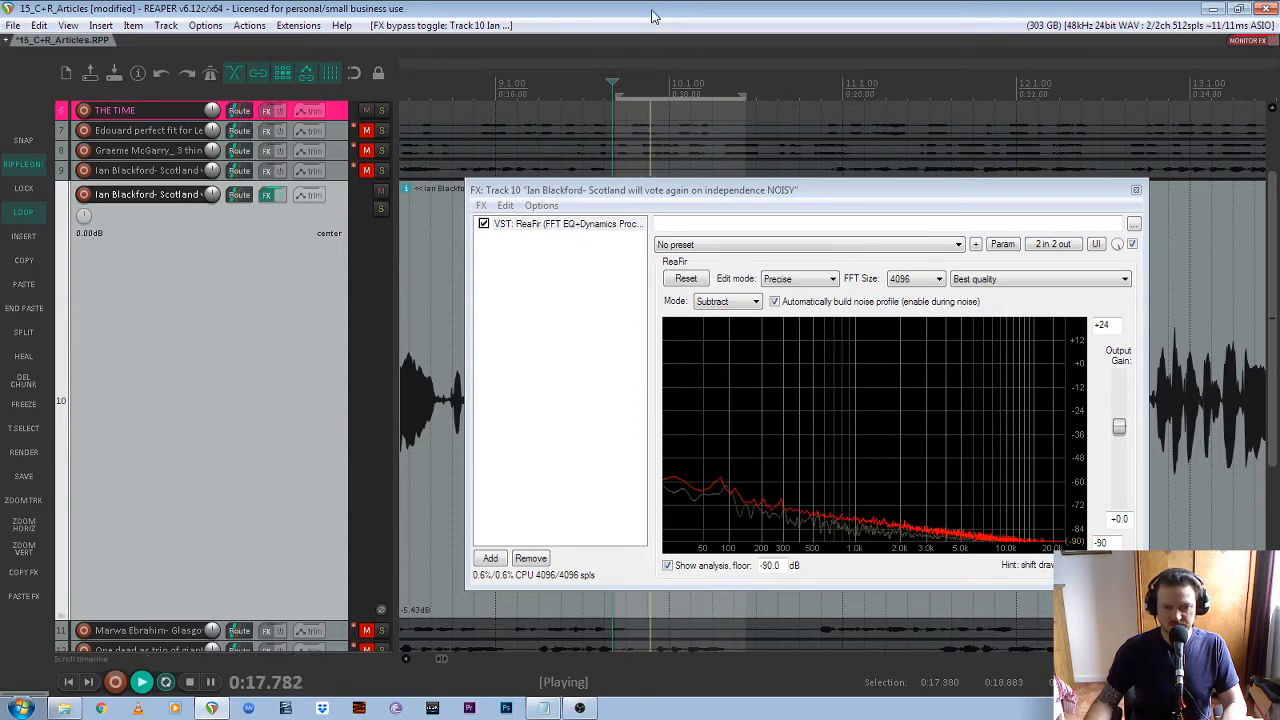
key("space")
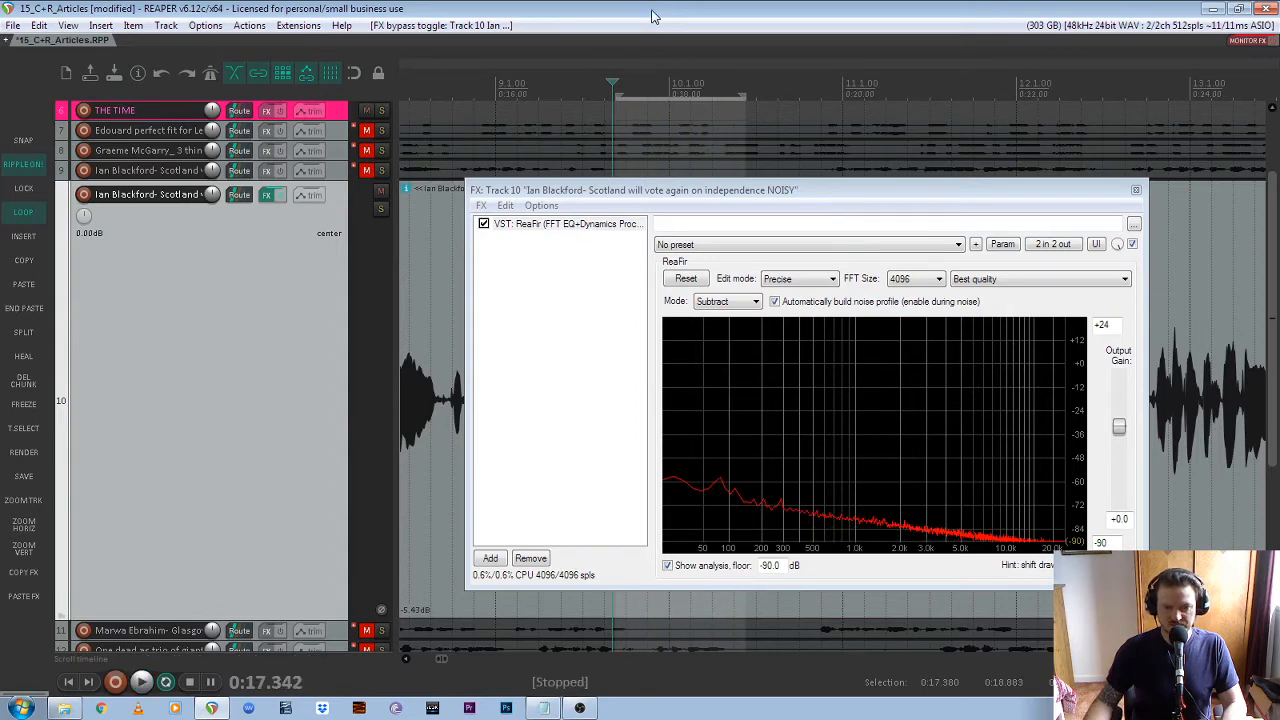
left_click(776, 302)
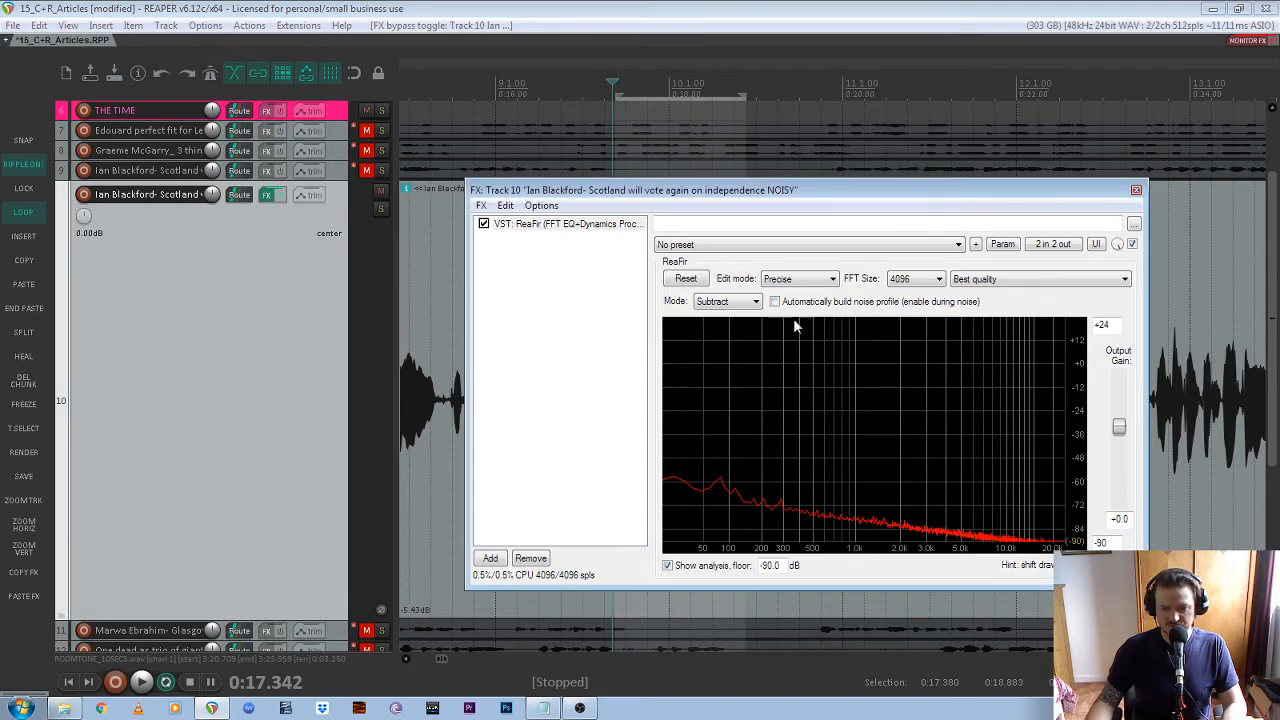
Play track 10 from about 0:09.4 into the selected pause to hear the speech with ReaFir's noise reduction active
left_click_drag(811, 188, 926, 194)
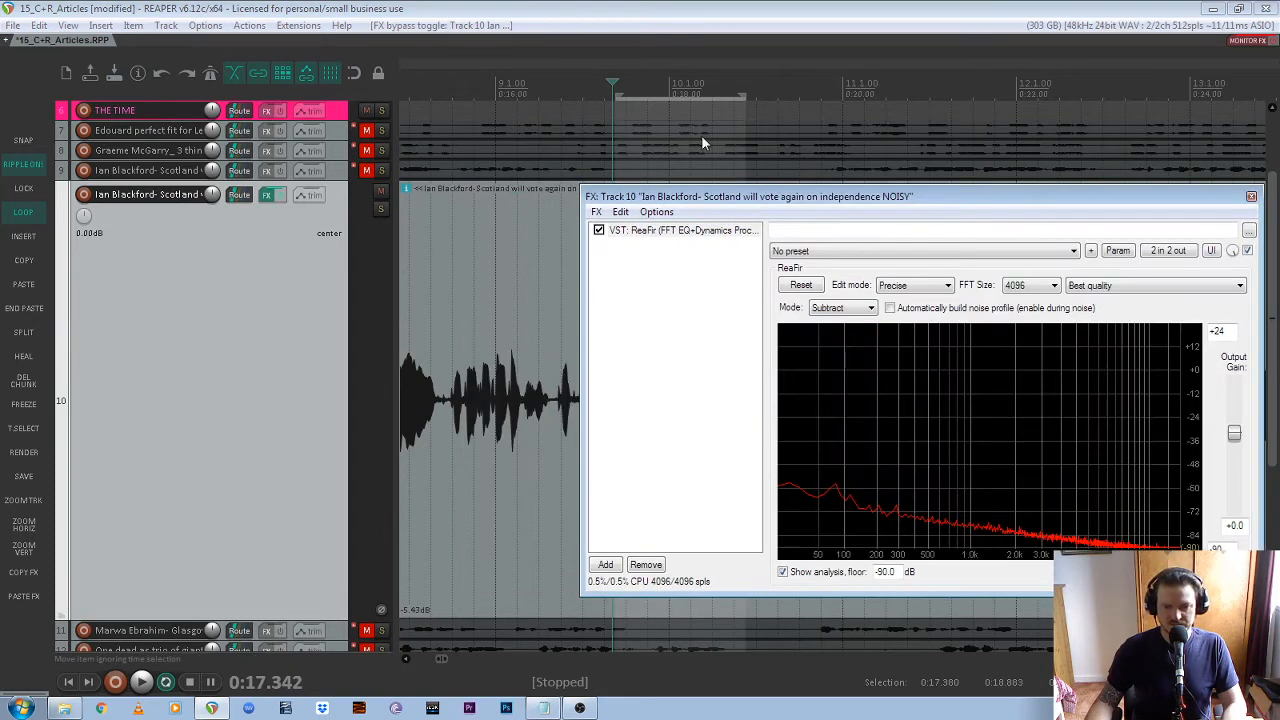
scroll(701, 135, "down", 4)
scroll(540, 100, "up", 2)
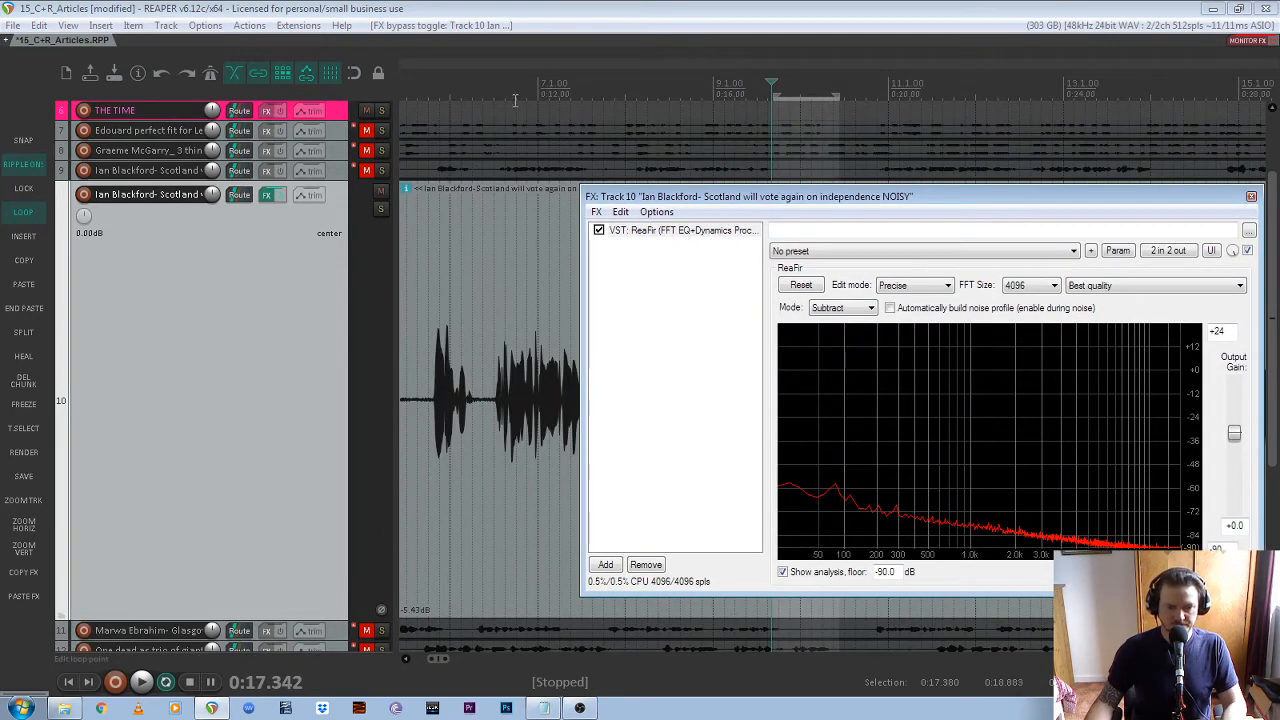
left_click(423, 93)
key("space")
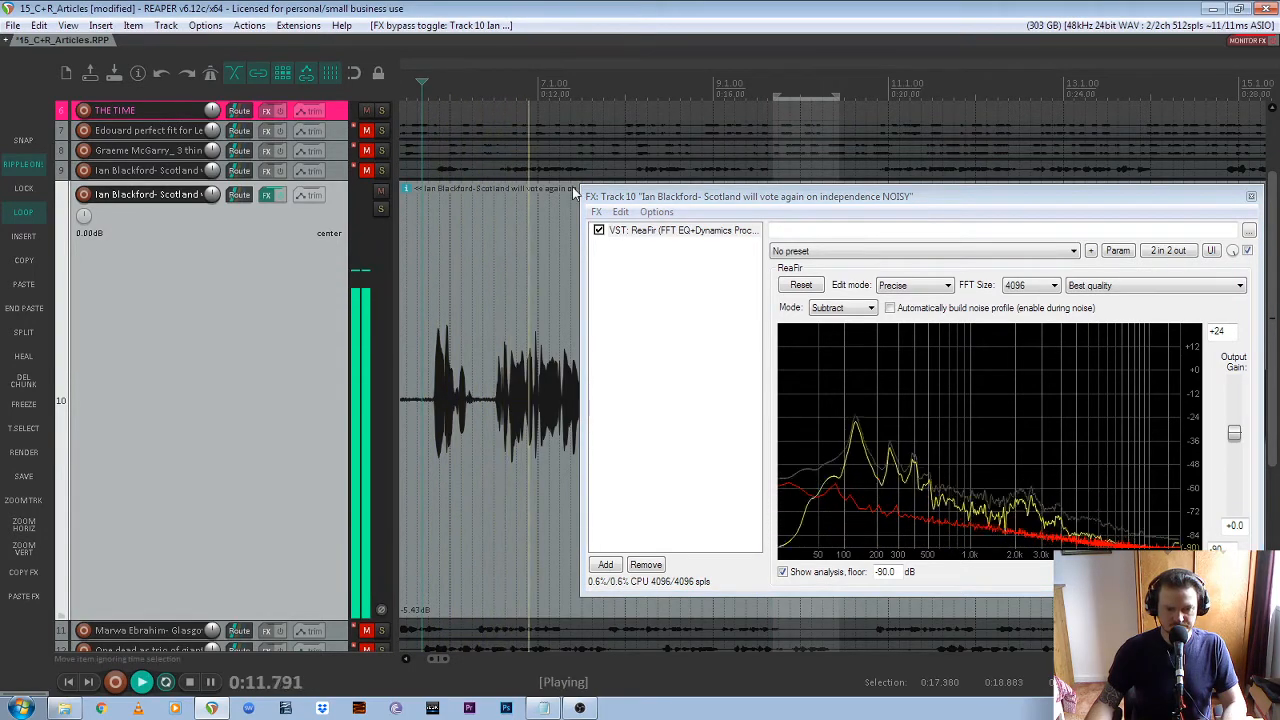
left_click_drag(634, 196, 782, 207)
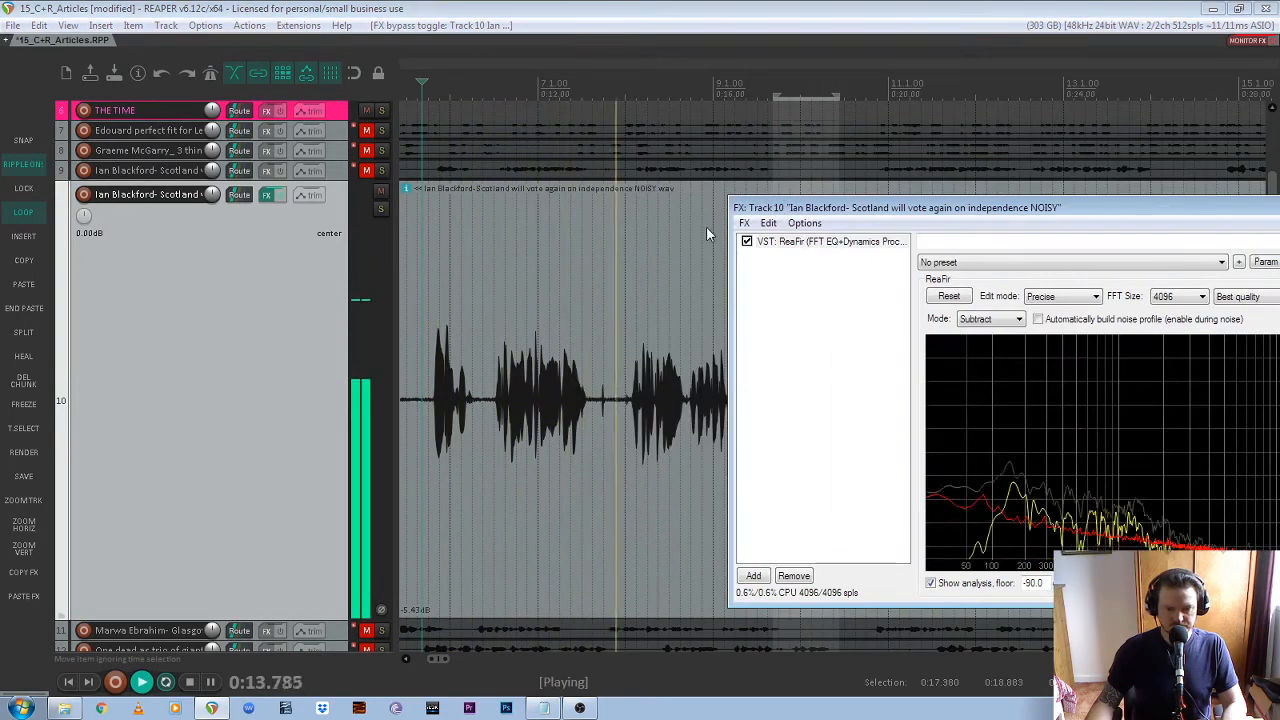
scroll(520, 243, "down", 1)
scroll(630, 285, "right", 1)
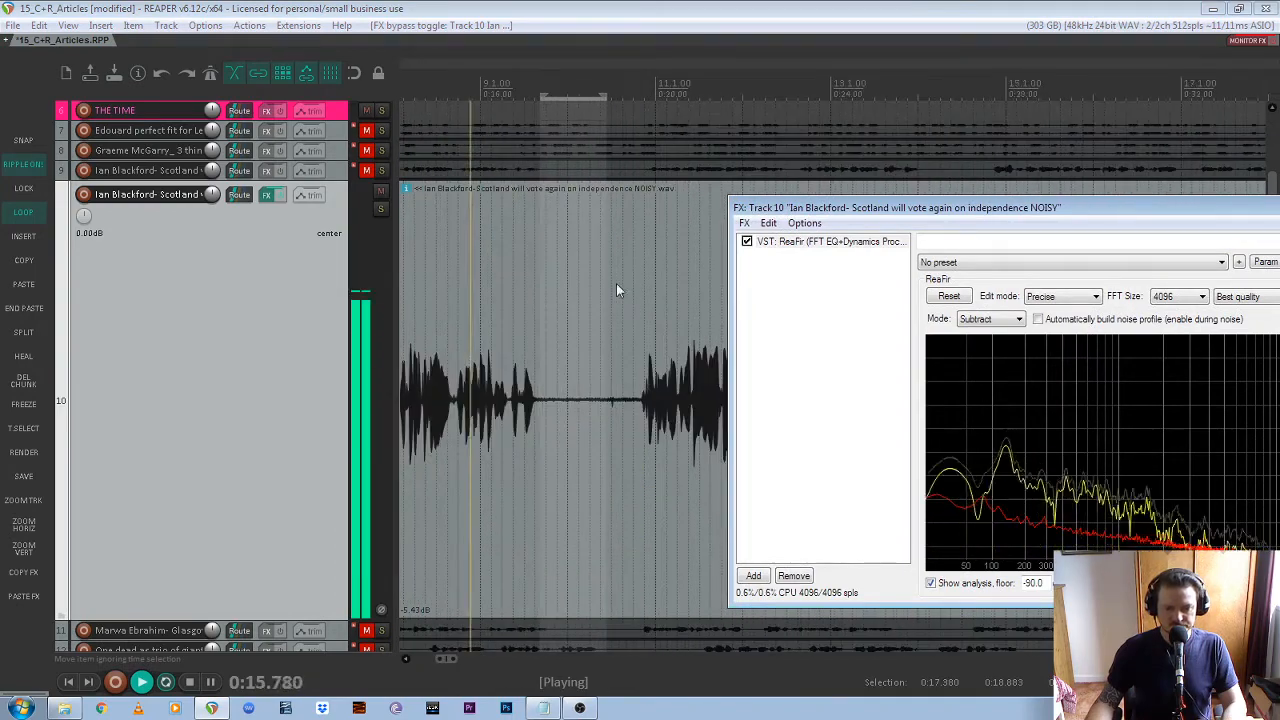
scroll(616, 283, "up", 3)
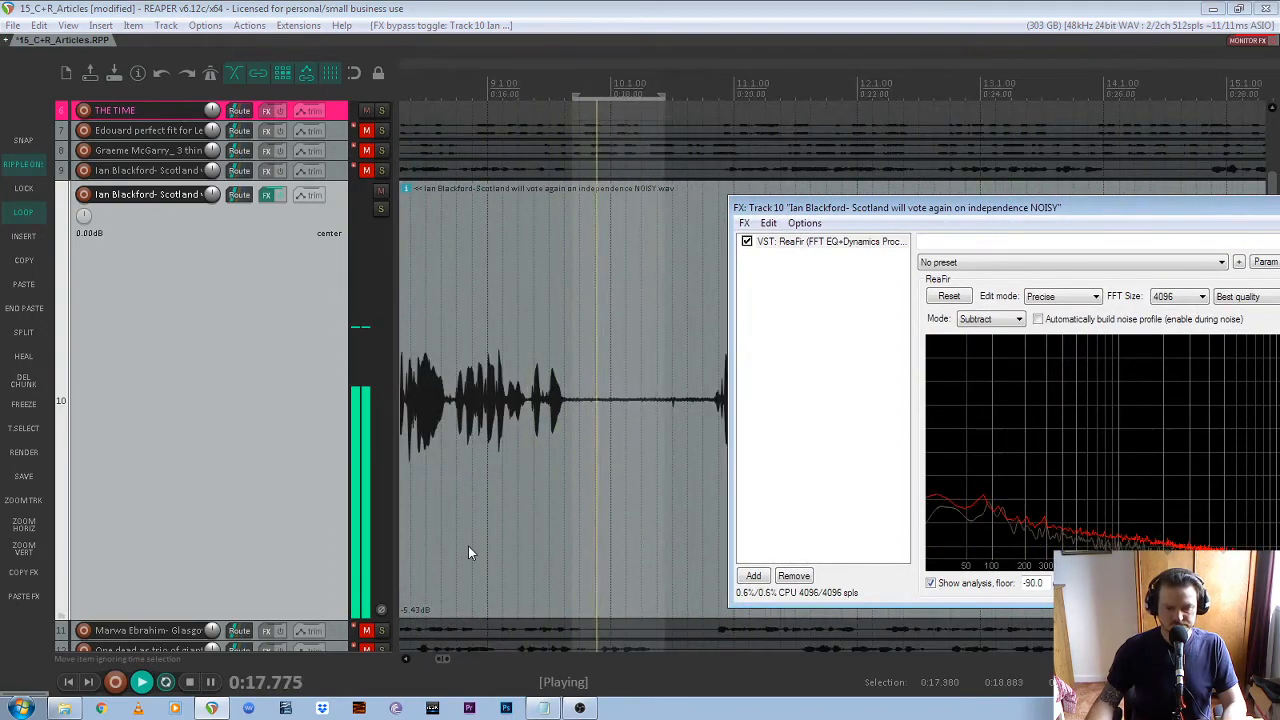
key("space")
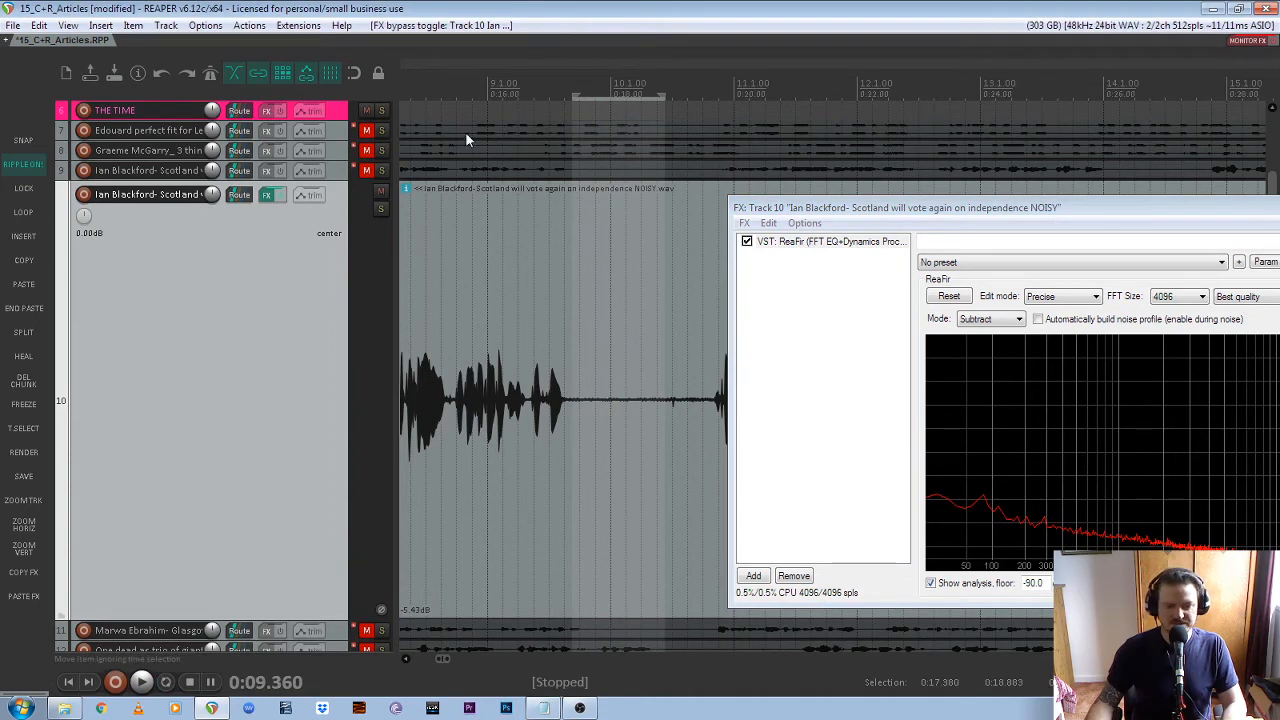
Play track 10 from just before 0:12 and switch ReaFir off and on to compare the background noise
scroll(674, 160, "down", 3)
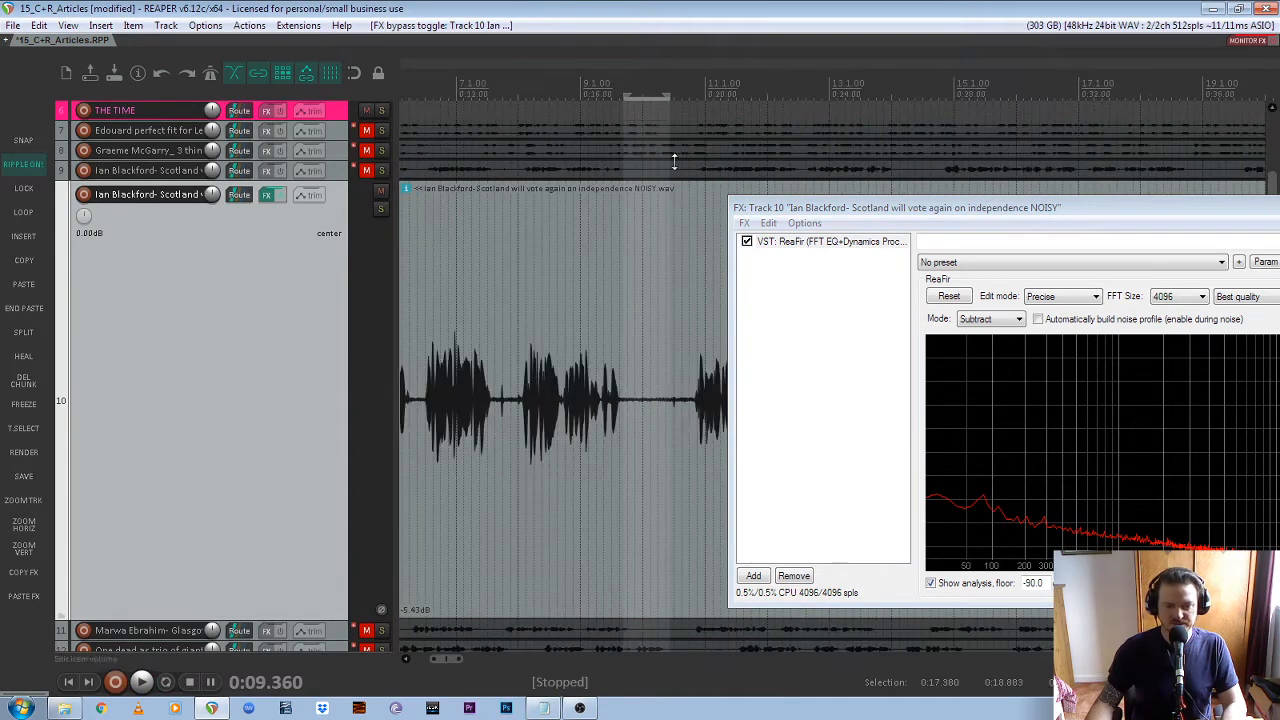
left_click(445, 100)
key("space")
left_click(747, 242)
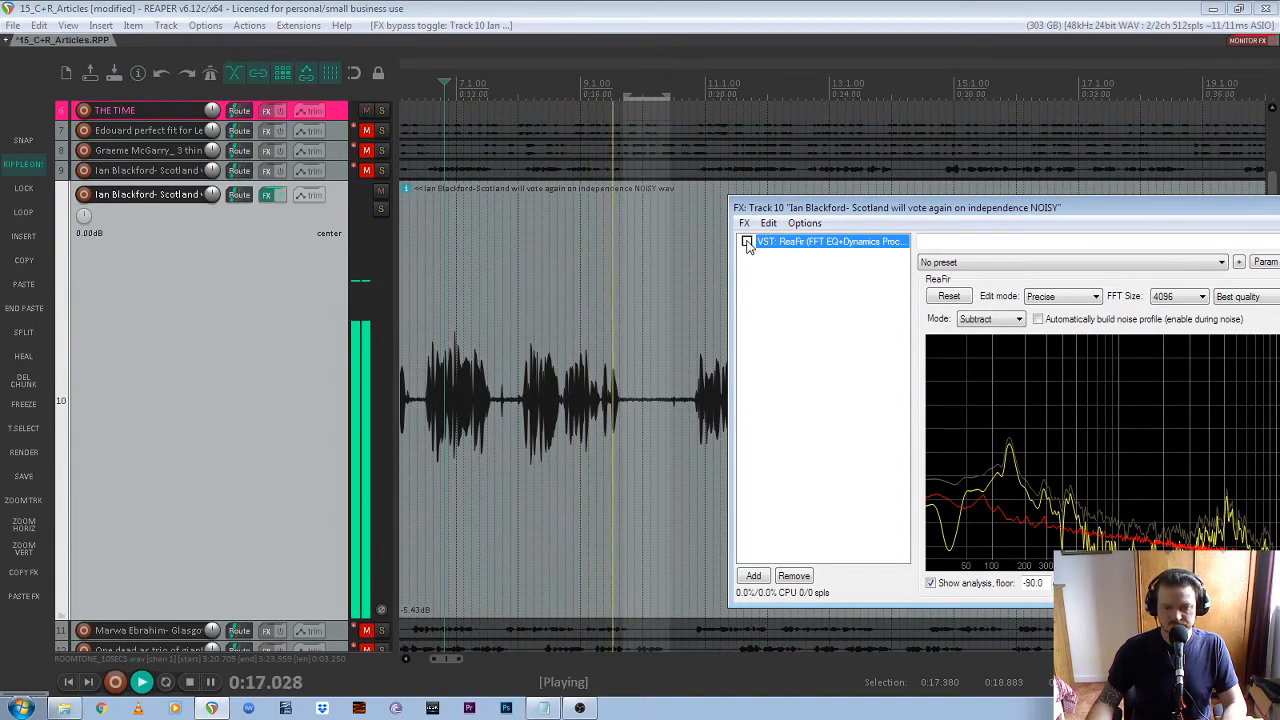
left_click(747, 242)
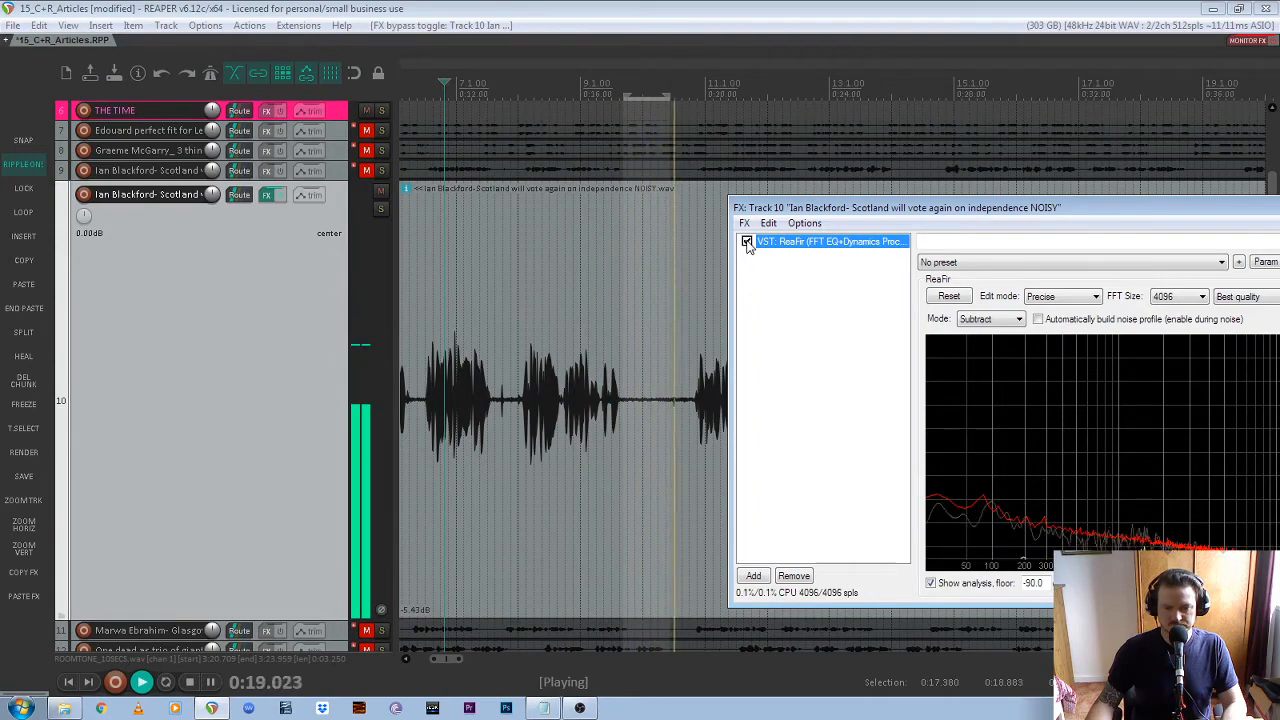
Replay track 10 from about 0:11.6 into the selected pause to hear the background noise with ReaFir on
key("space")
key("space")
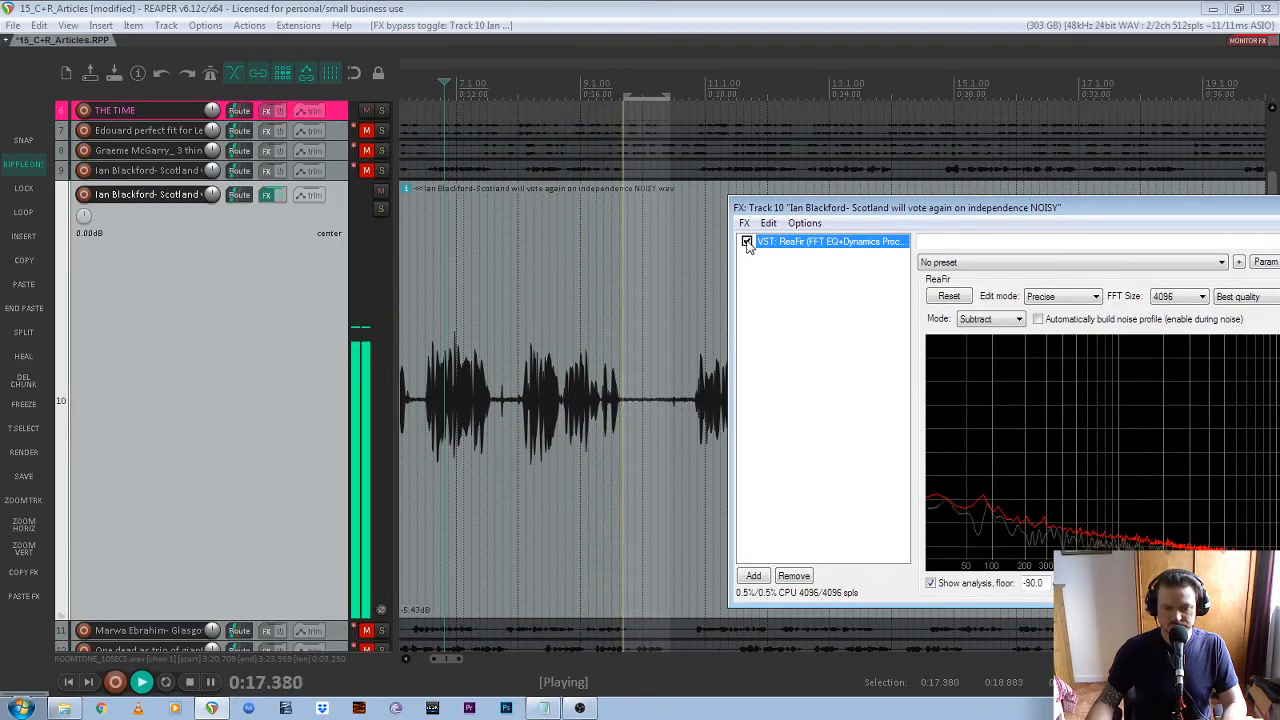
key("space")
Move the ReaFir window clear of track 10's waveform and place the edit cursor at about 0:06.8, where a phrase starts
left_click_drag(930, 208, 898, 202)
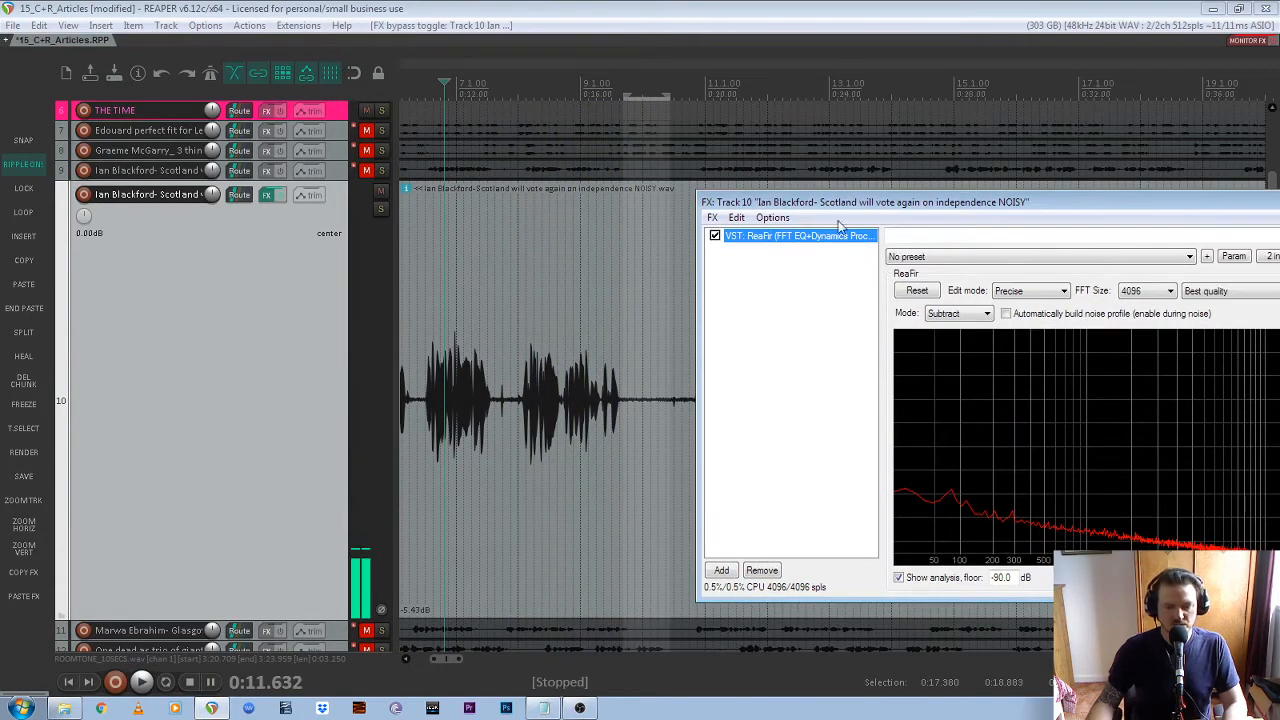
scroll(634, 228, "down", 3)
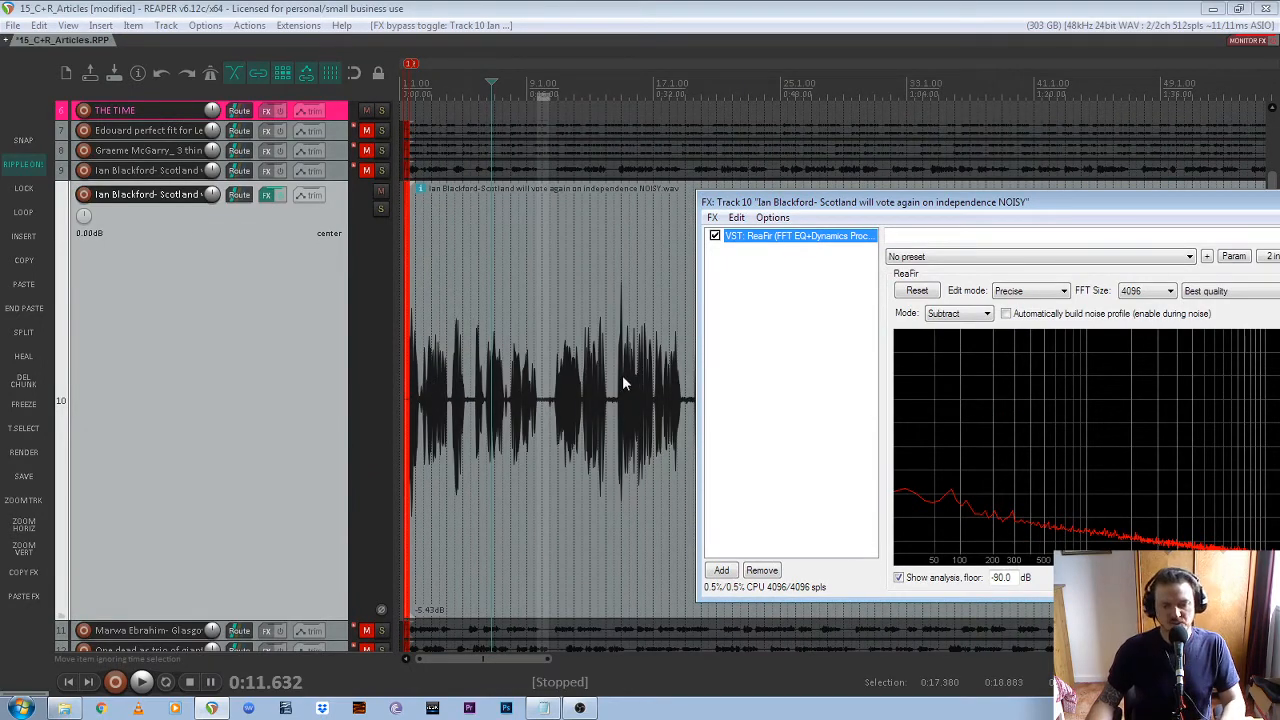
scroll(475, 379, "up", 2)
scroll(459, 379, "up", 3)
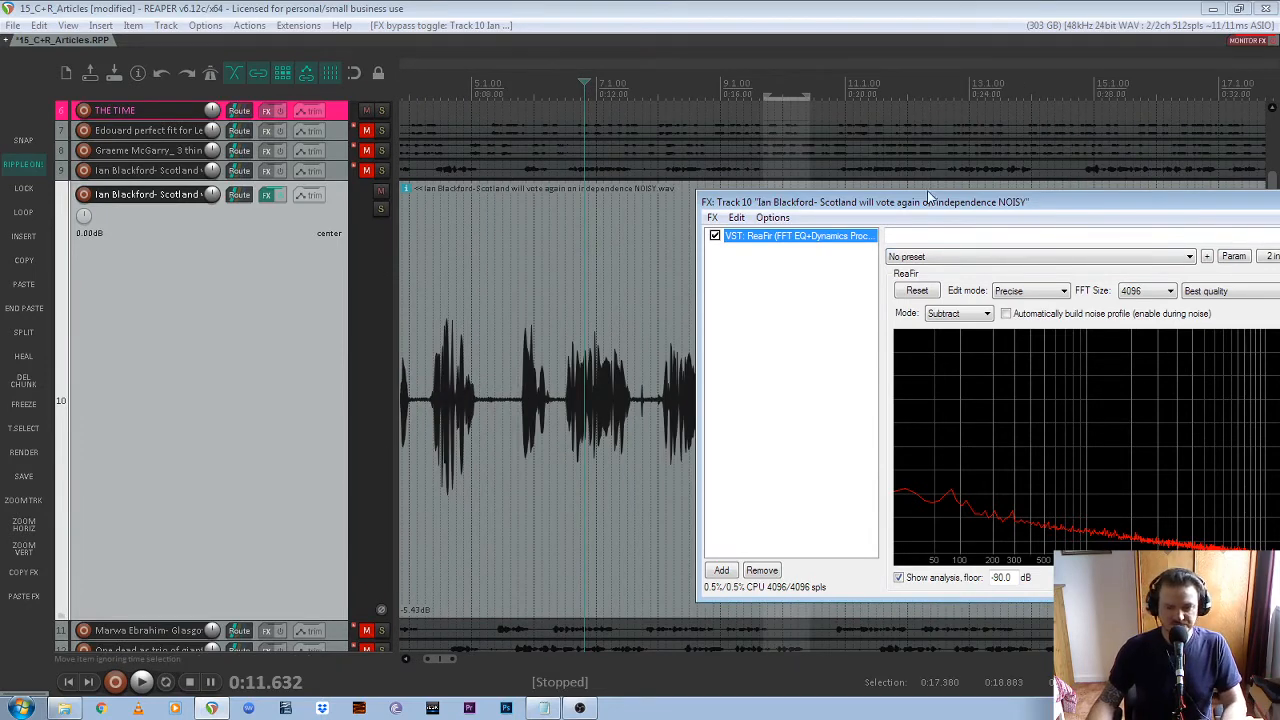
left_click_drag(1046, 201, 868, 213)
scroll(568, 192, "down", 2)
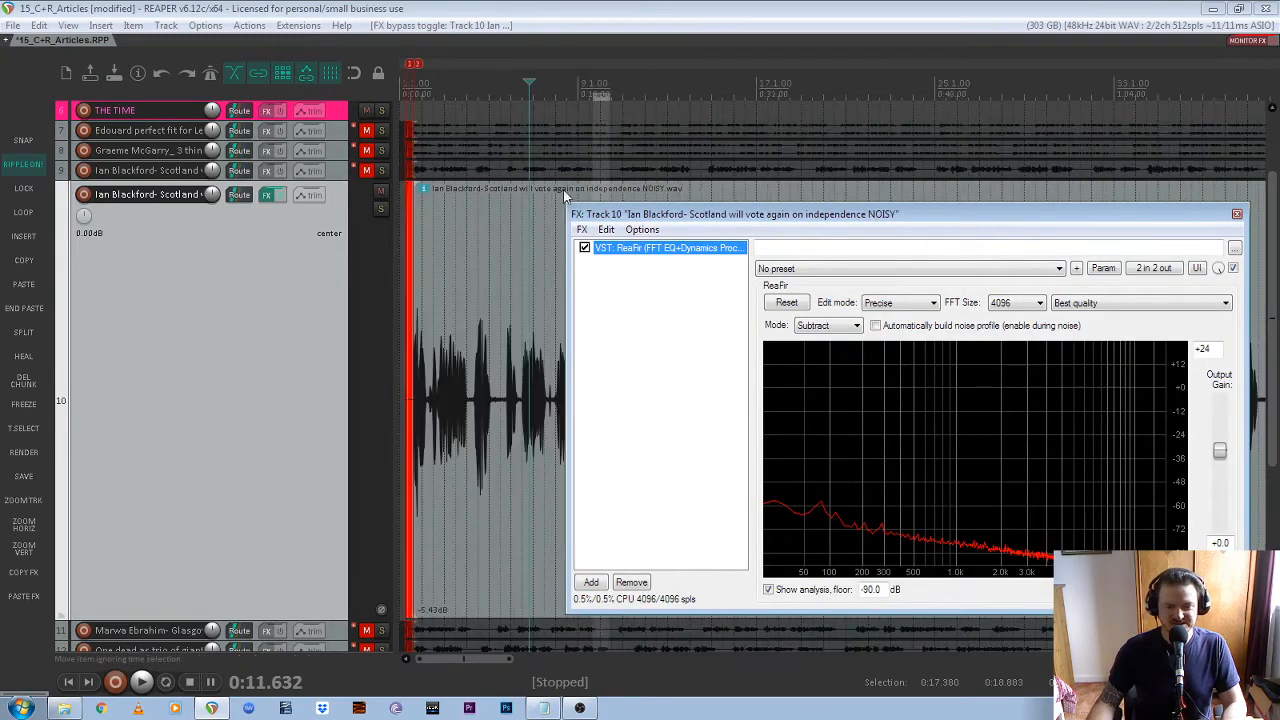
scroll(470, 267, "up", 1)
scroll(489, 270, "up", 3)
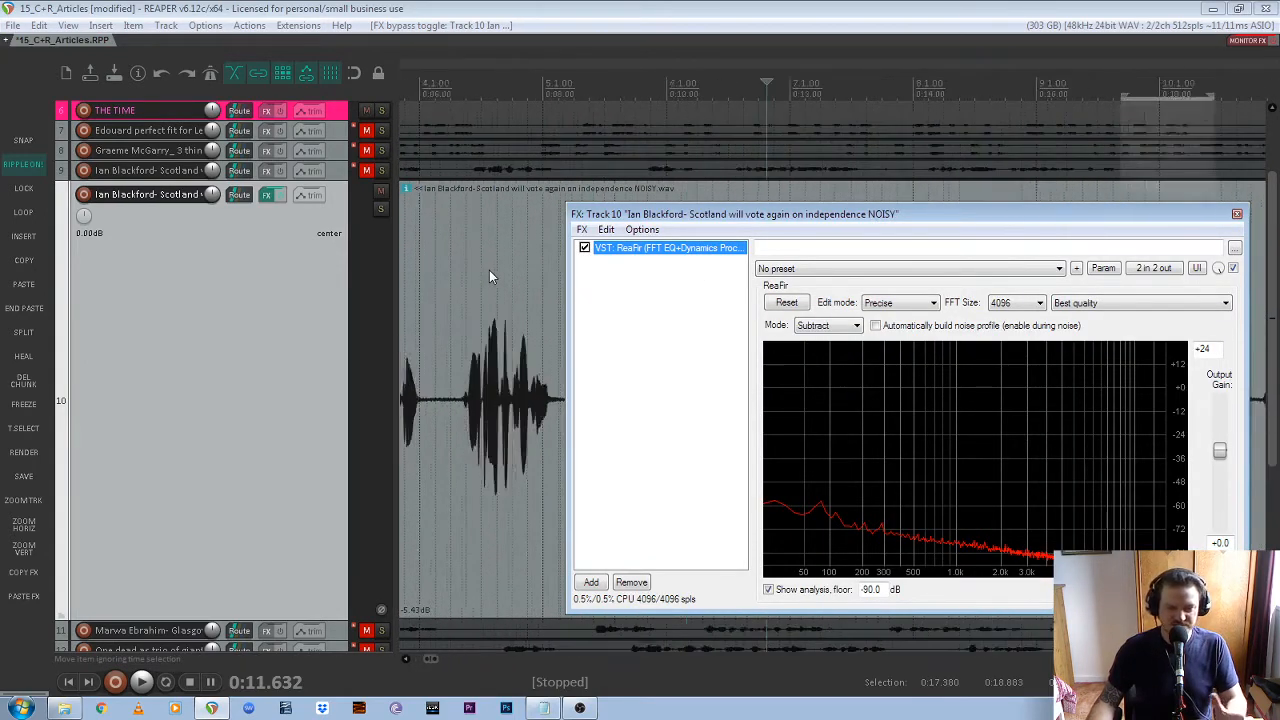
left_click(466, 89)
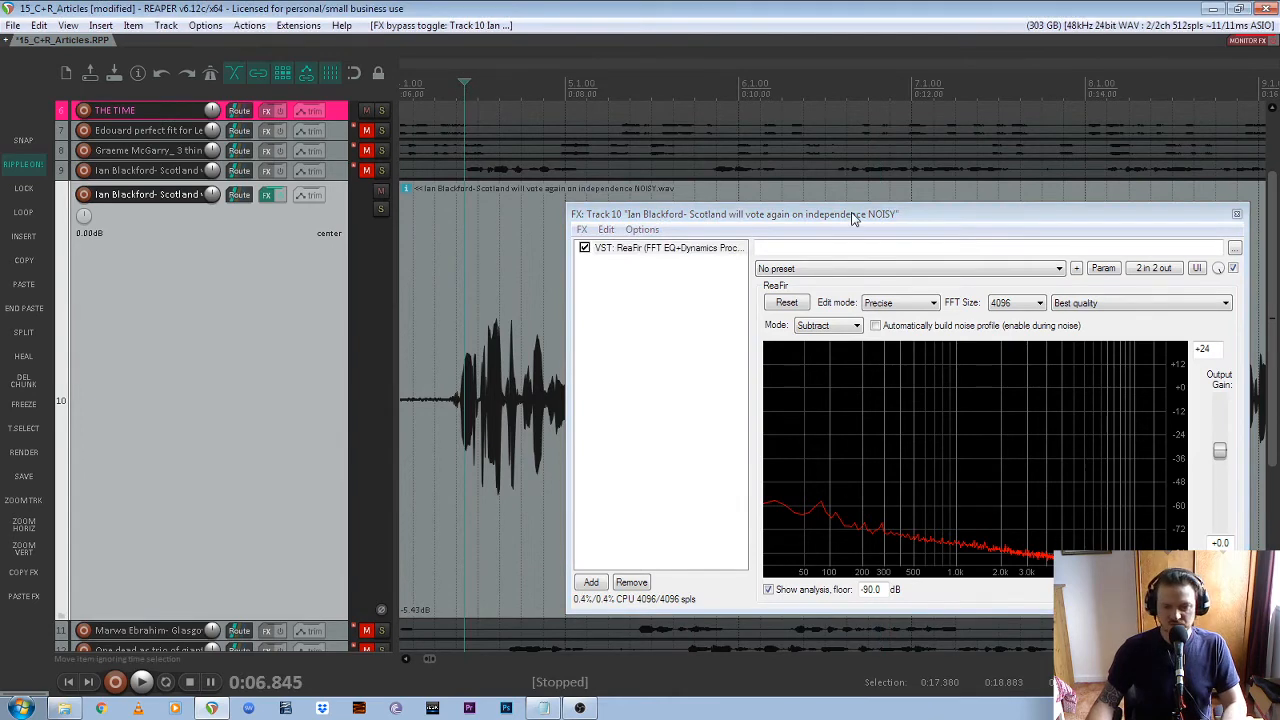
Lower ReaFir's entire noise profile curve slightly and play track 10 from about 0:06.8 to check the speech
left_click(884, 210)
left_click_drag(922, 213, 992, 184)
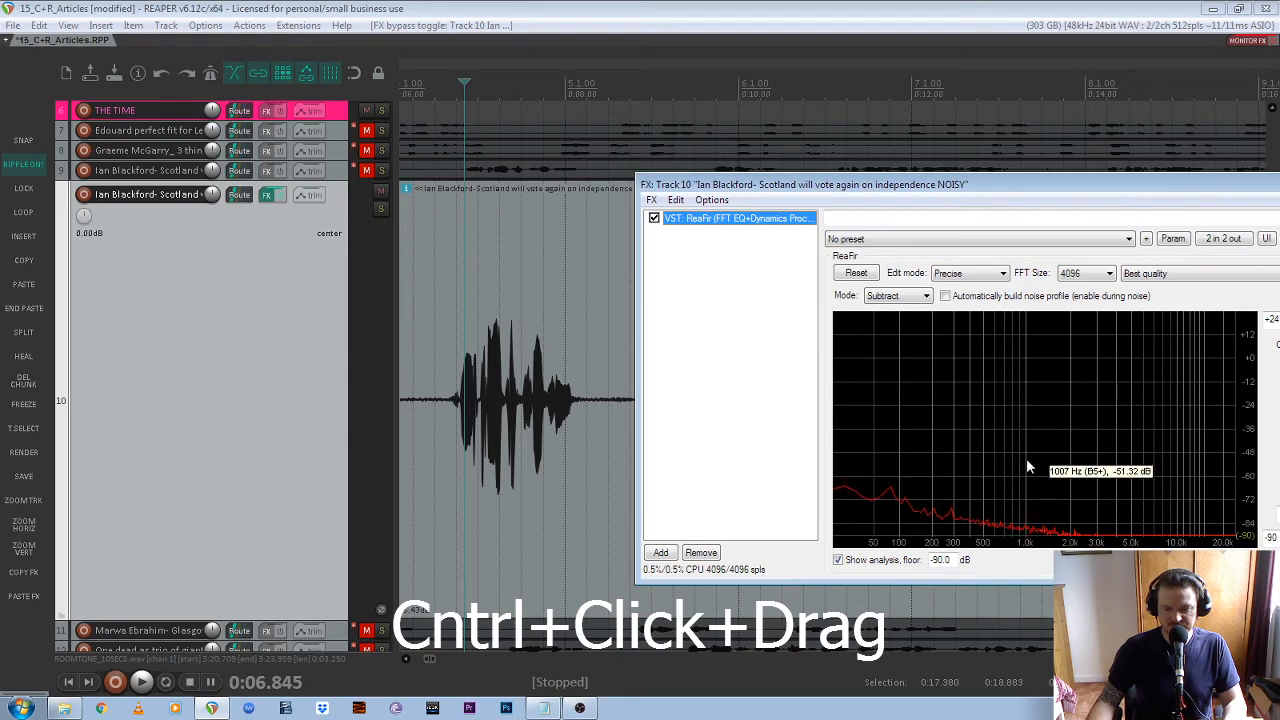
left_click_drag(1026, 464, 912, 521)
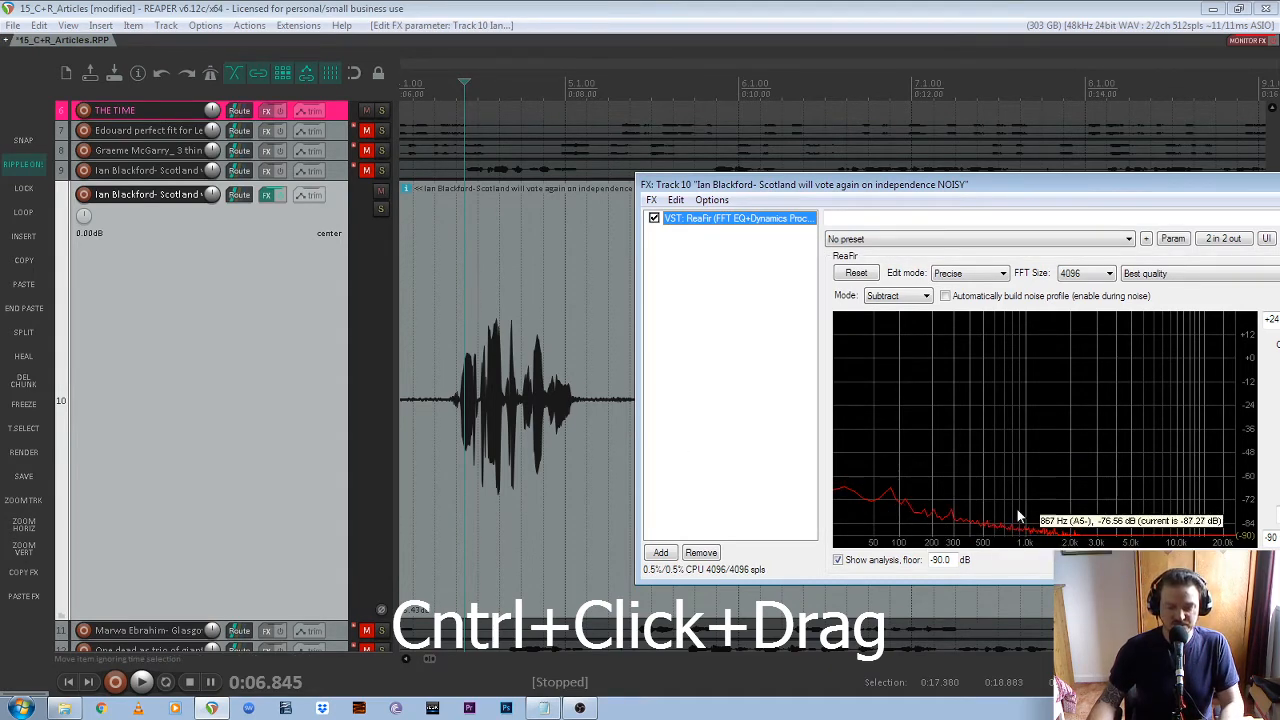
left_click(574, 20)
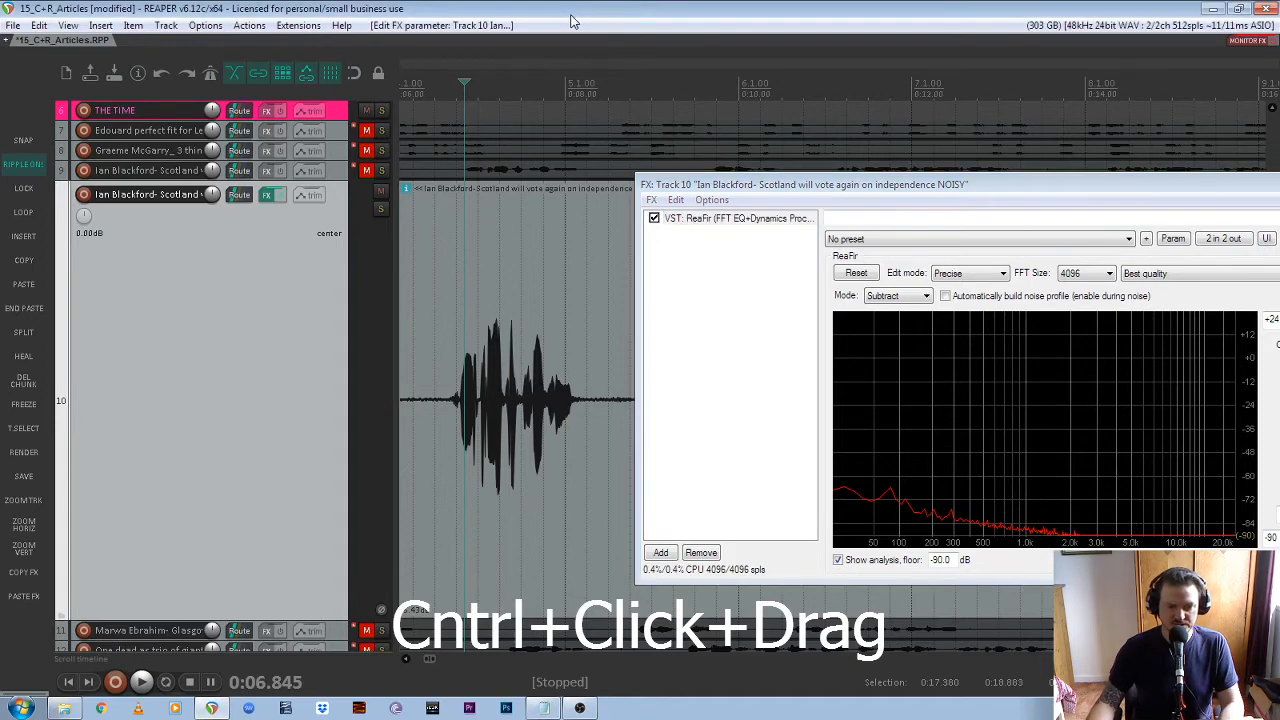
key("space")
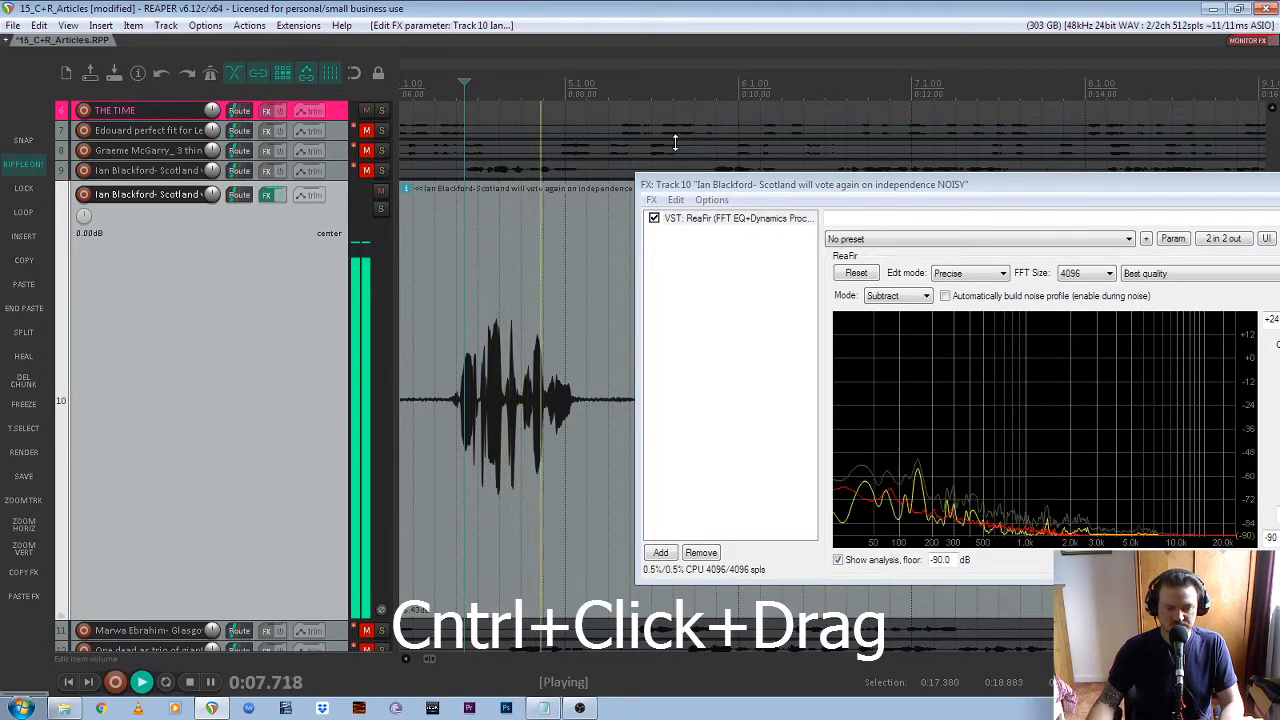
key("space")
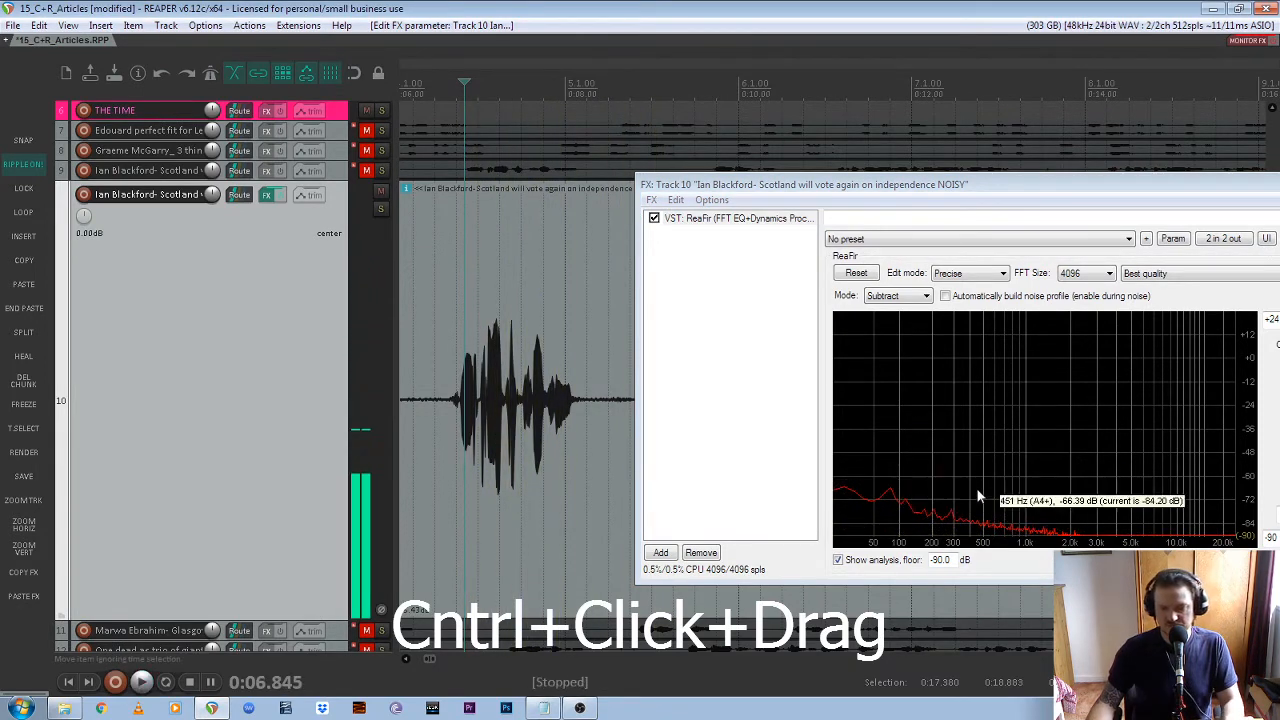
Lower the ReaFir noise profile curve further, play the passage from about 0:06.8 again, and close track 10's effects window
left_click(989, 471)
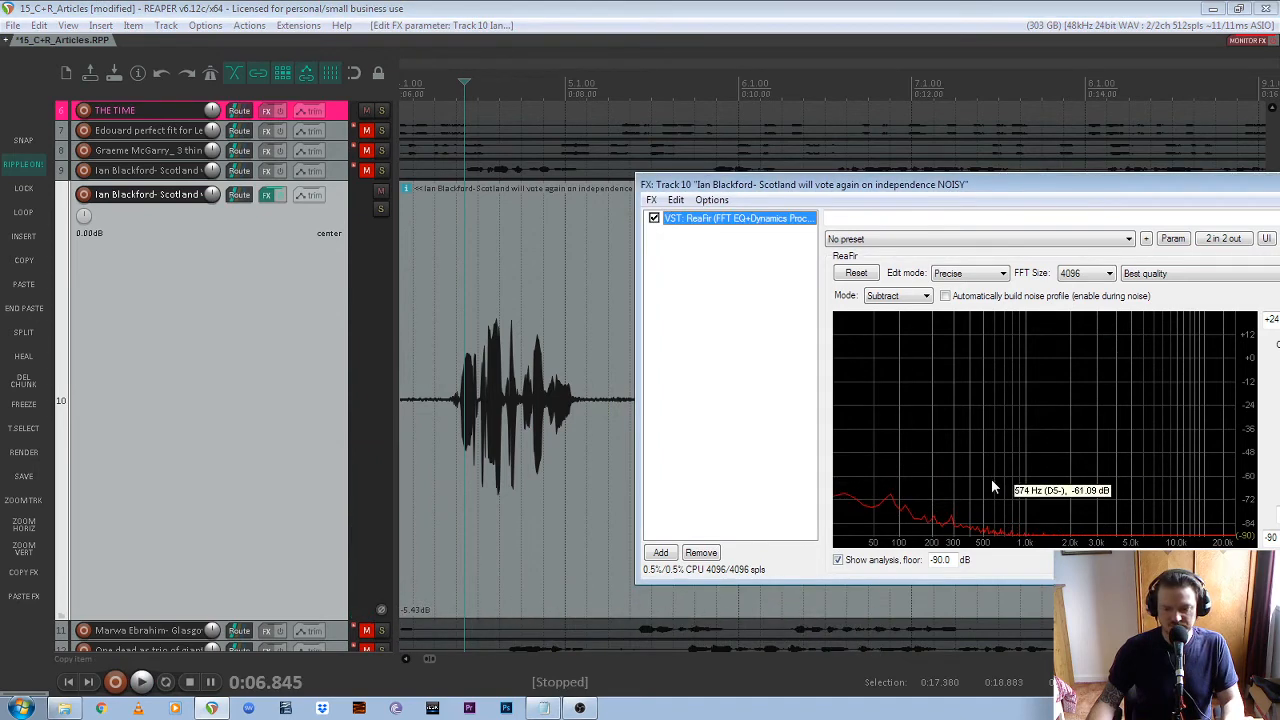
key("space")
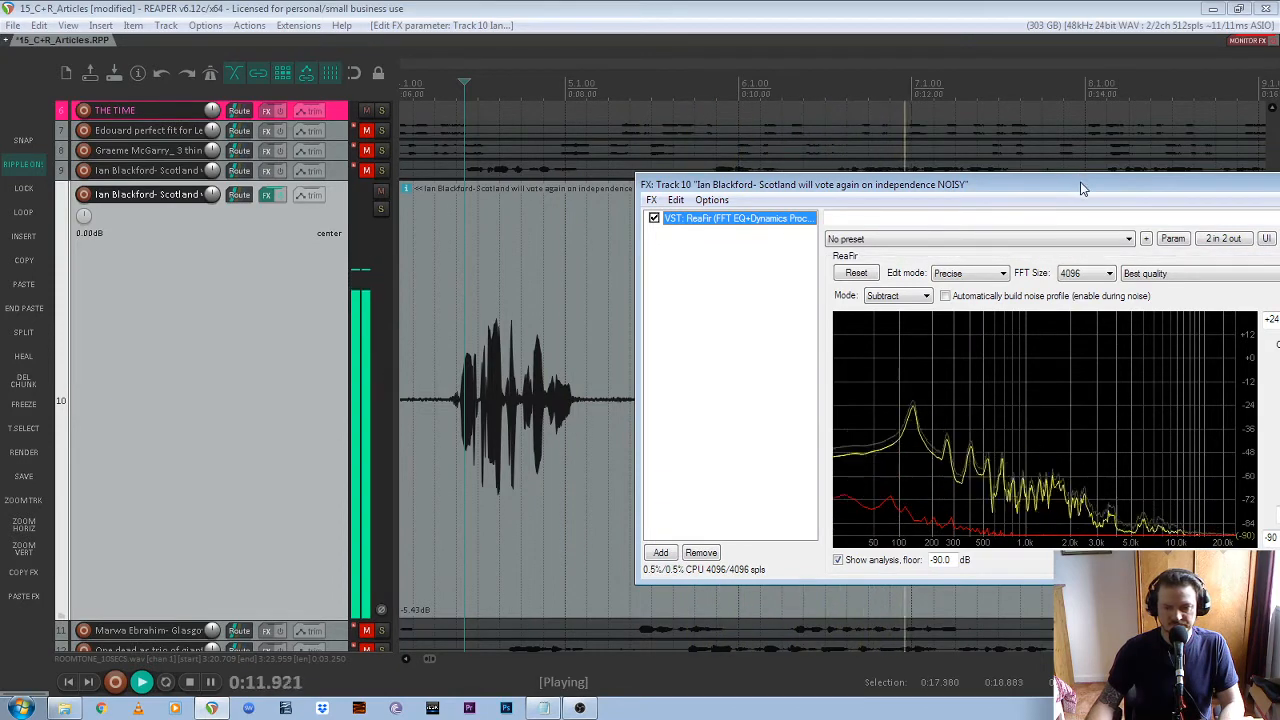
key("space")
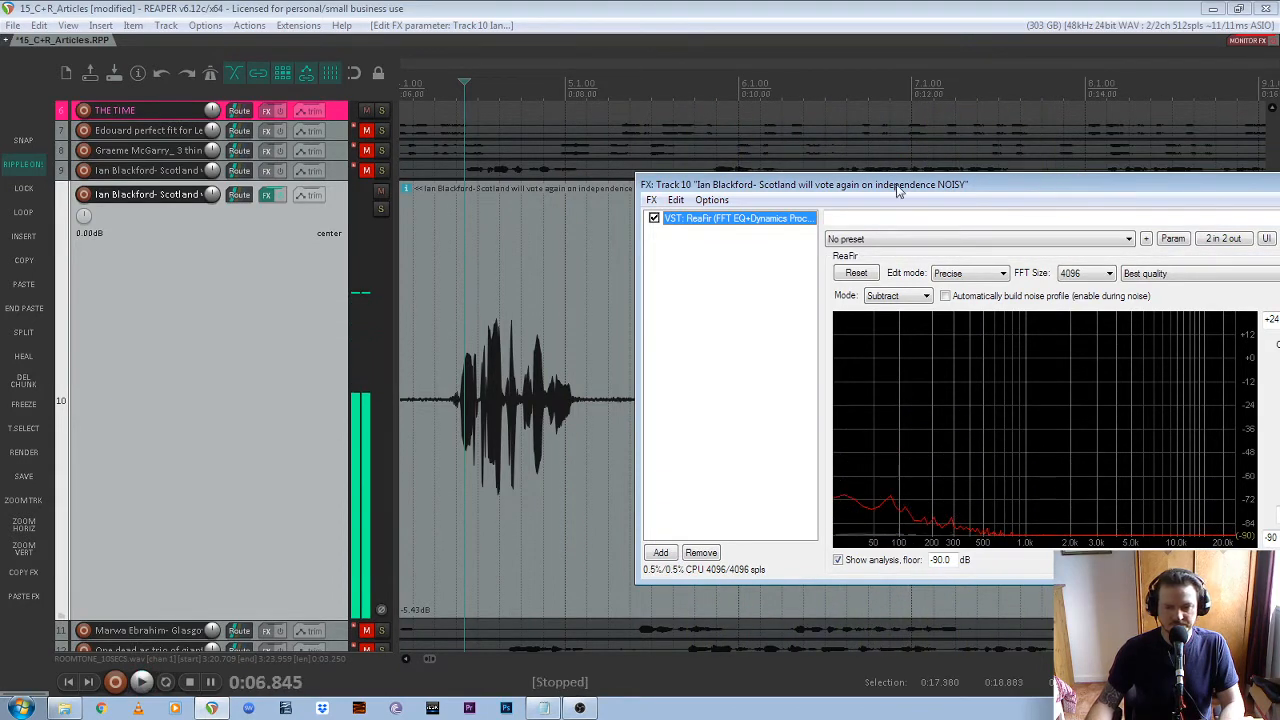
left_click_drag(1085, 189, 709, 159)
left_click(931, 155)
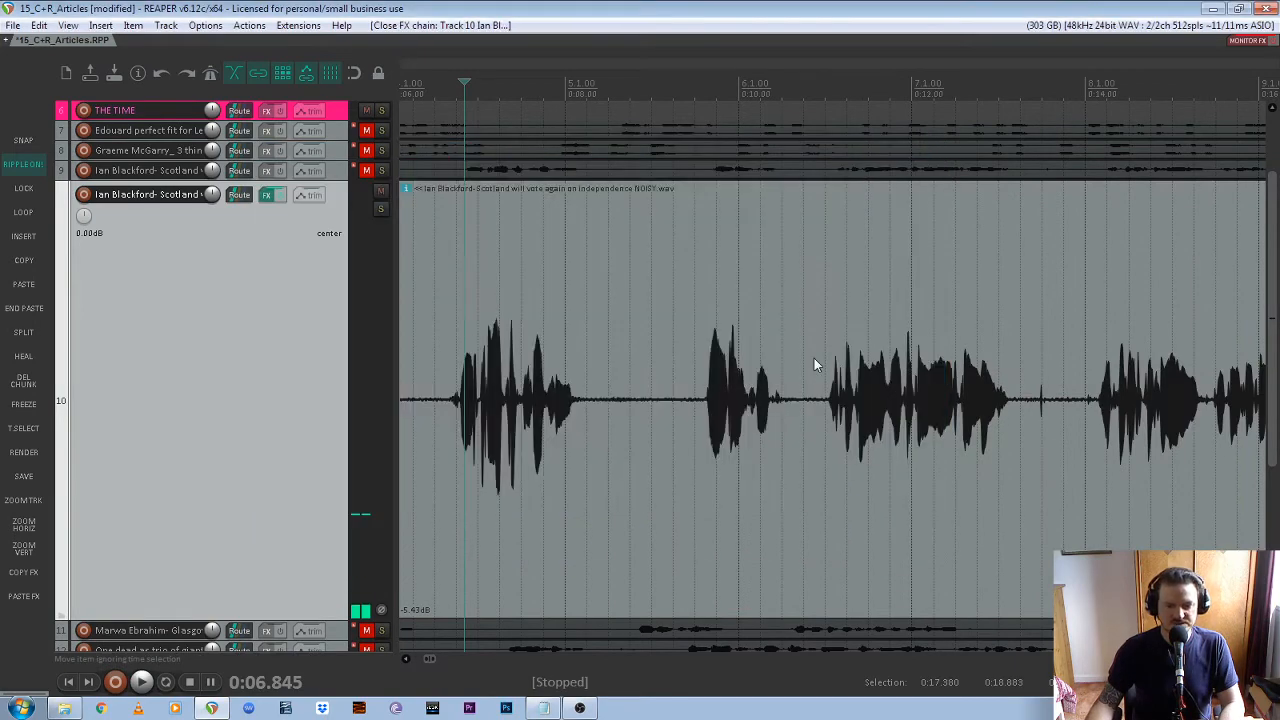
Play track 10 from about 0:03.8 to hear the speech and the following pause with noise reduction on
scroll(714, 345, "down", 3)
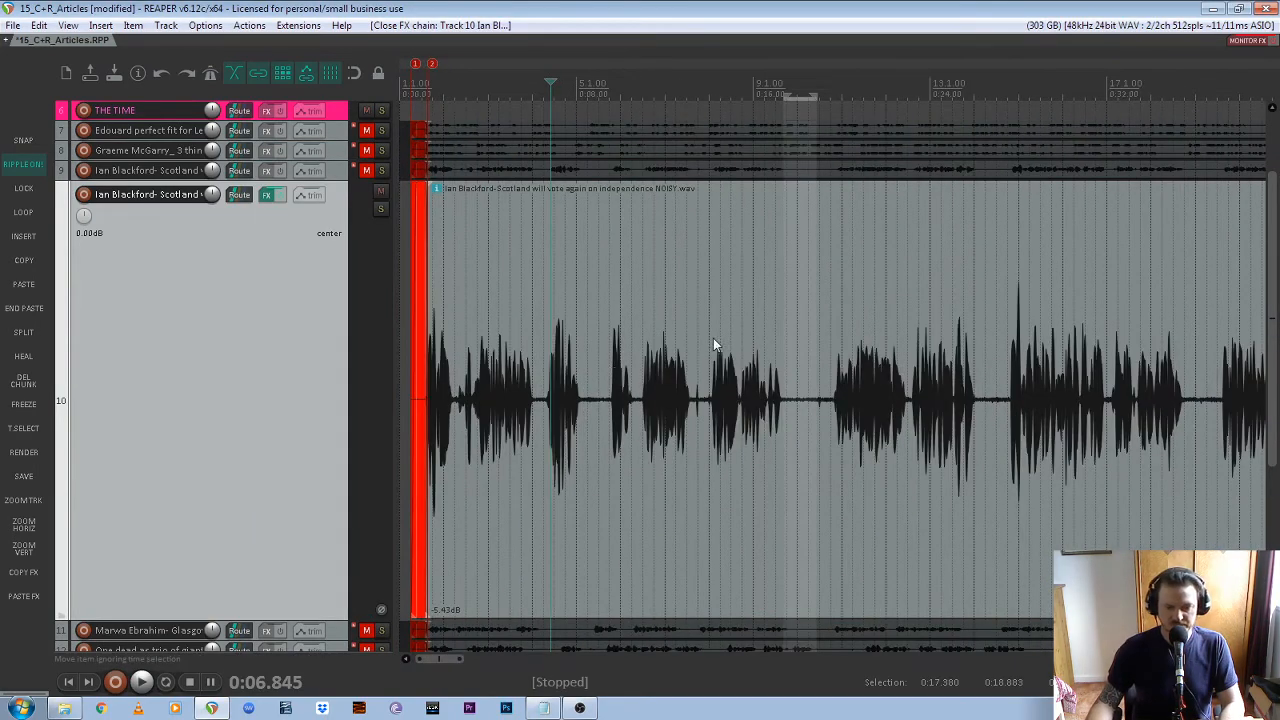
scroll(423, 356, "up", 3)
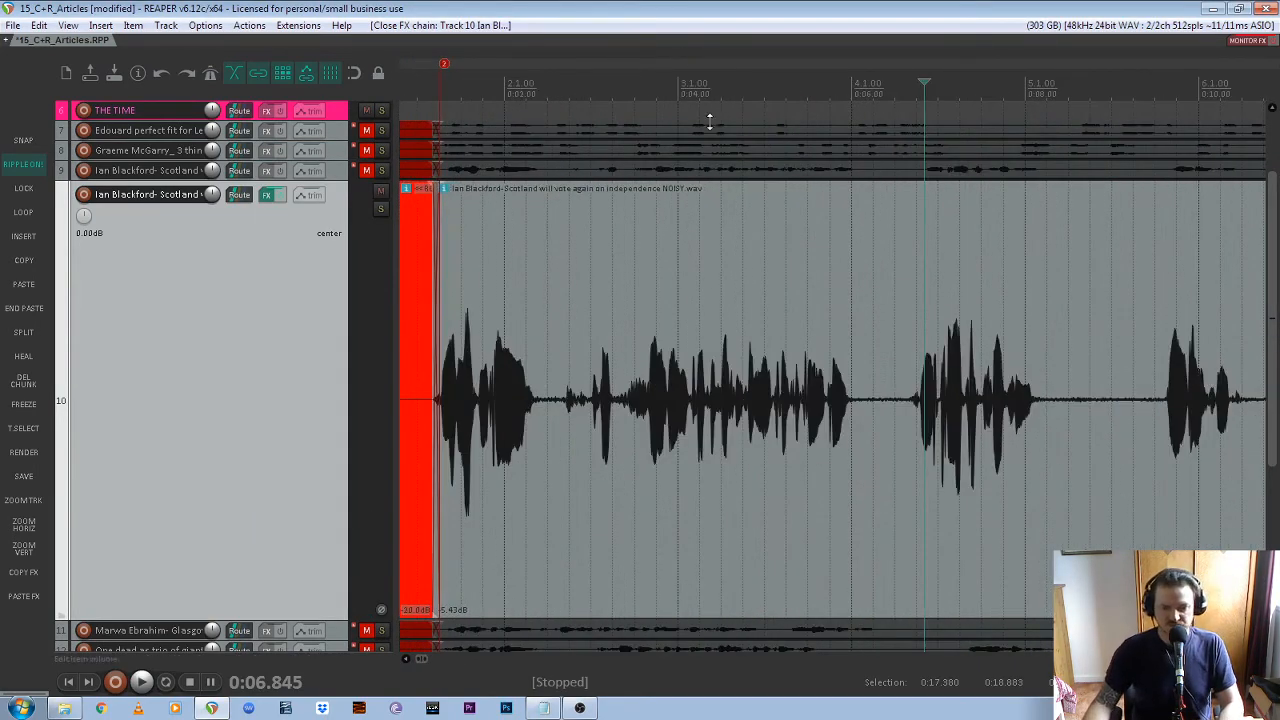
left_click(658, 99)
key("space")
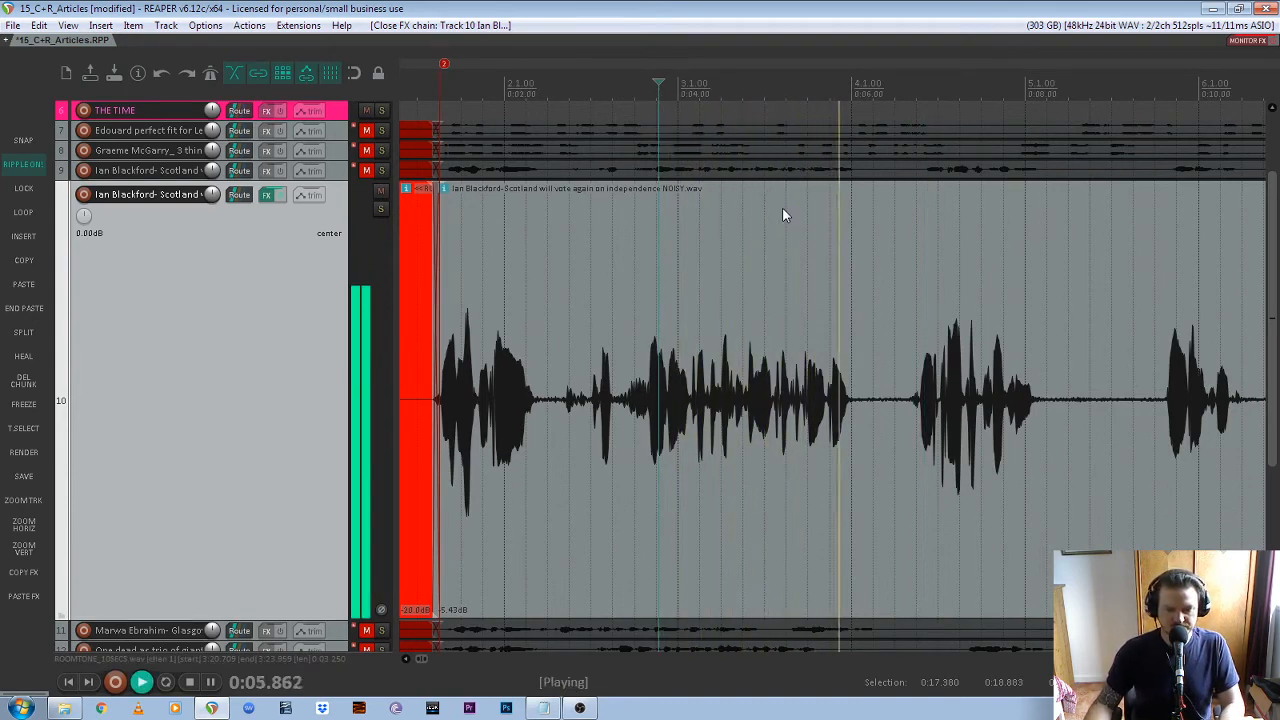
key("space")
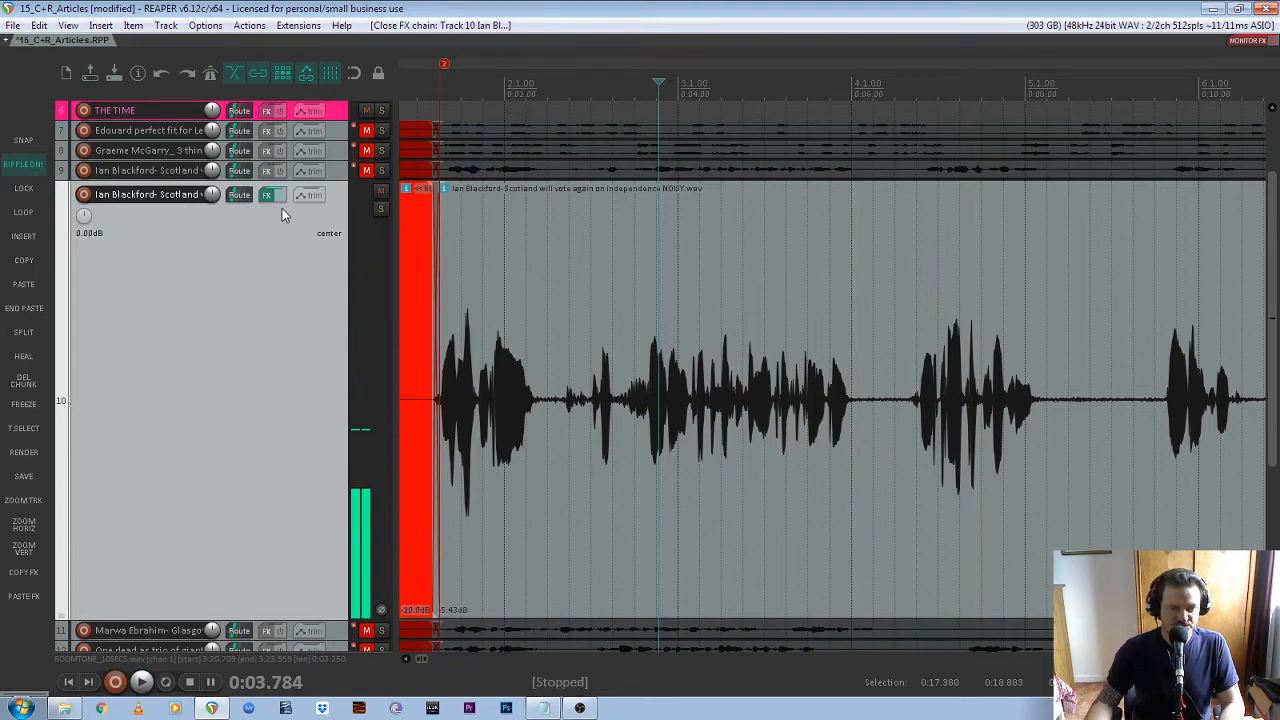
Bypass track 10's effects and play from about 0:03.8, then re-enable them and replay the passage for comparison
left_click(281, 195)
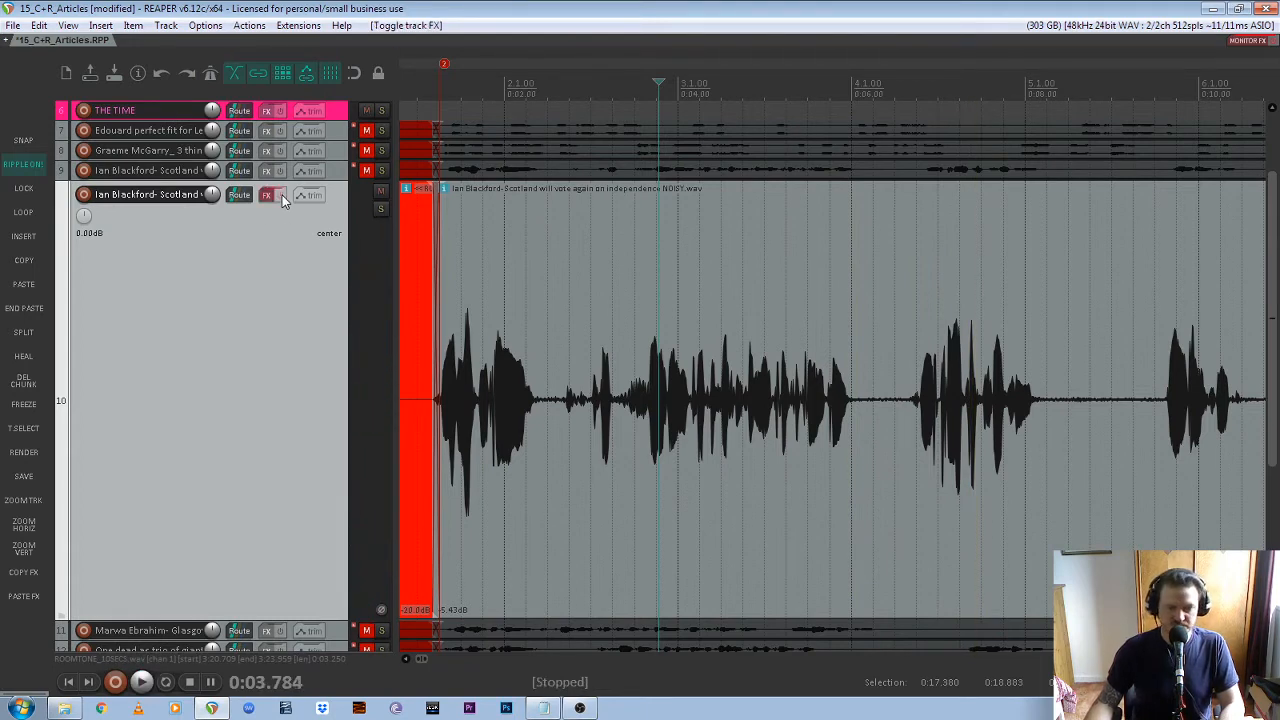
key("space")
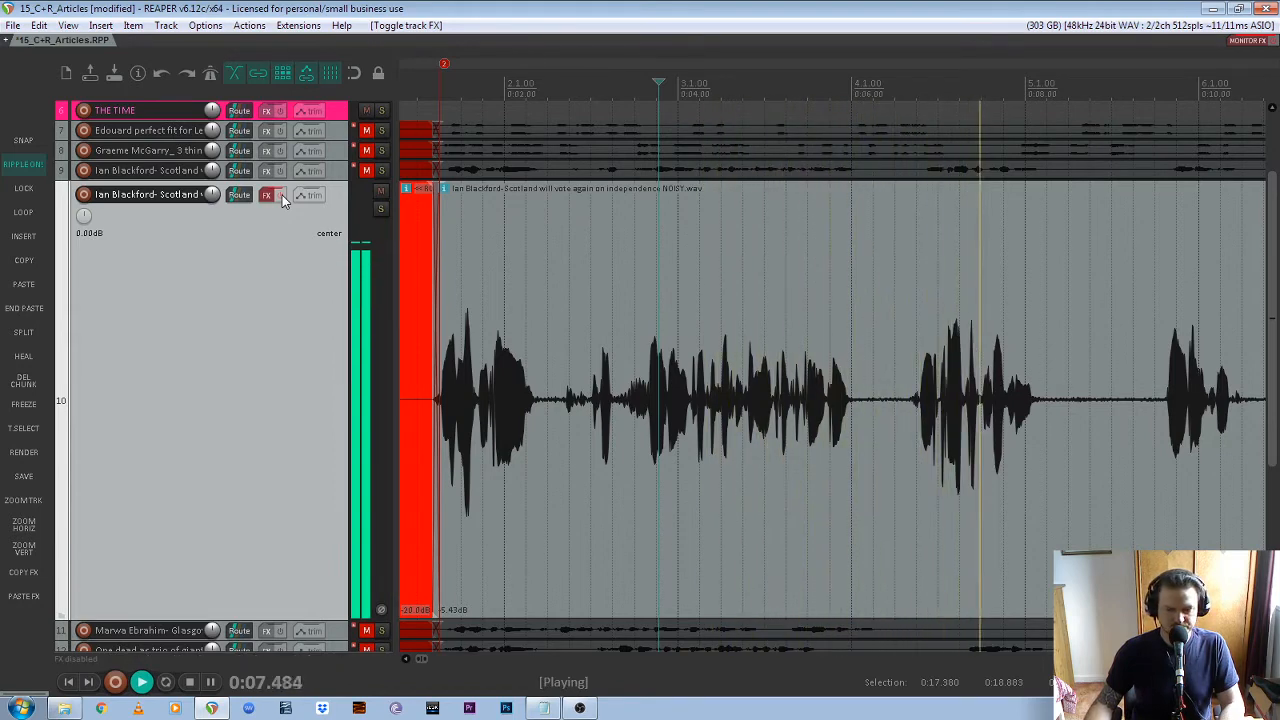
key("space")
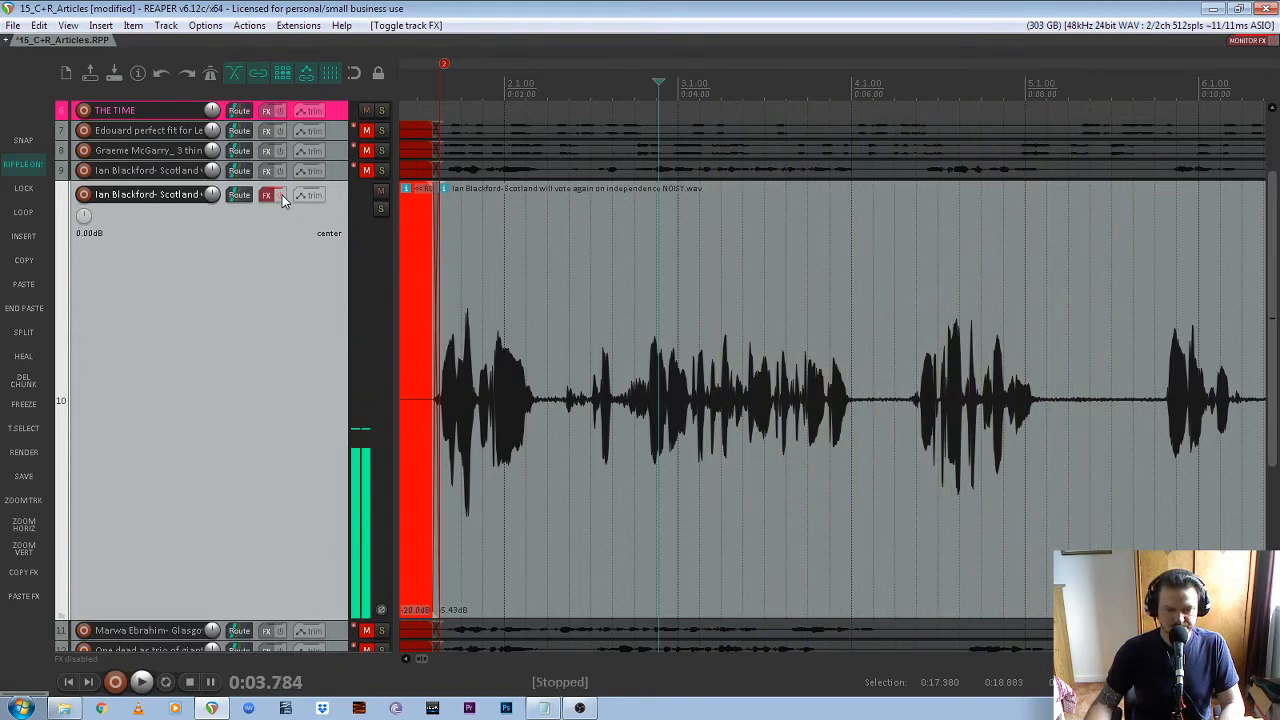
left_click(282, 195)
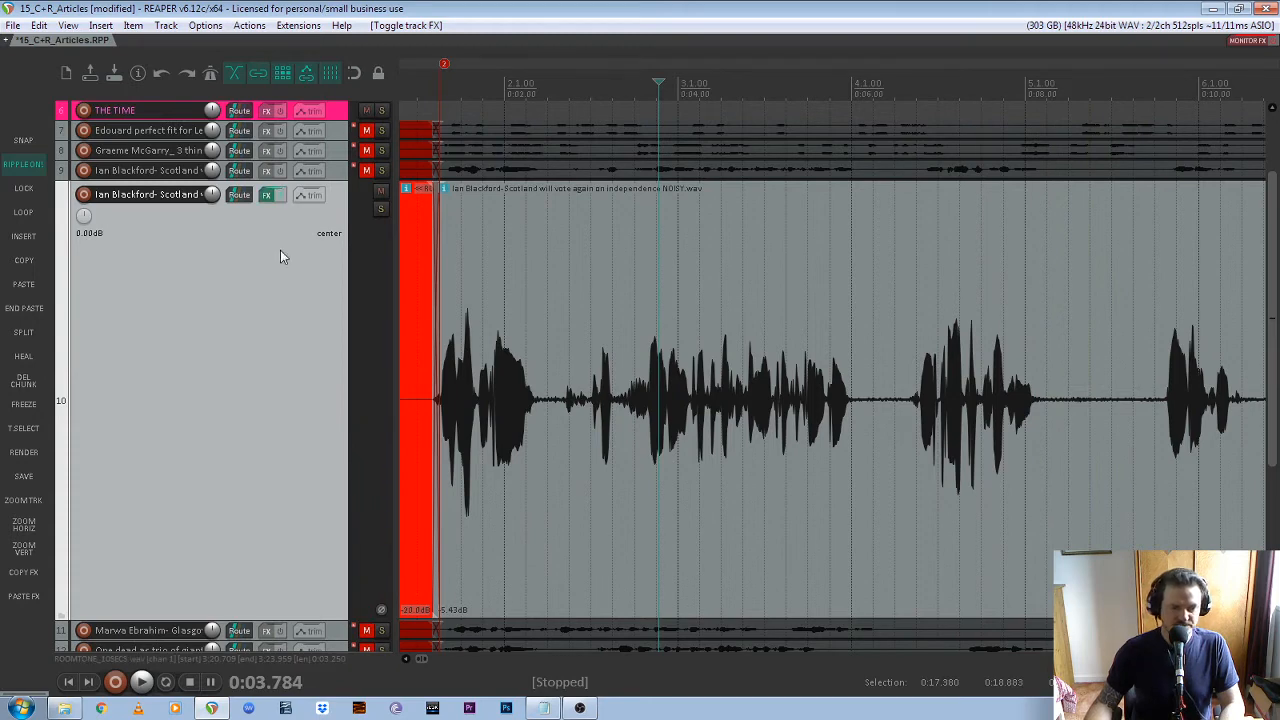
key("space")
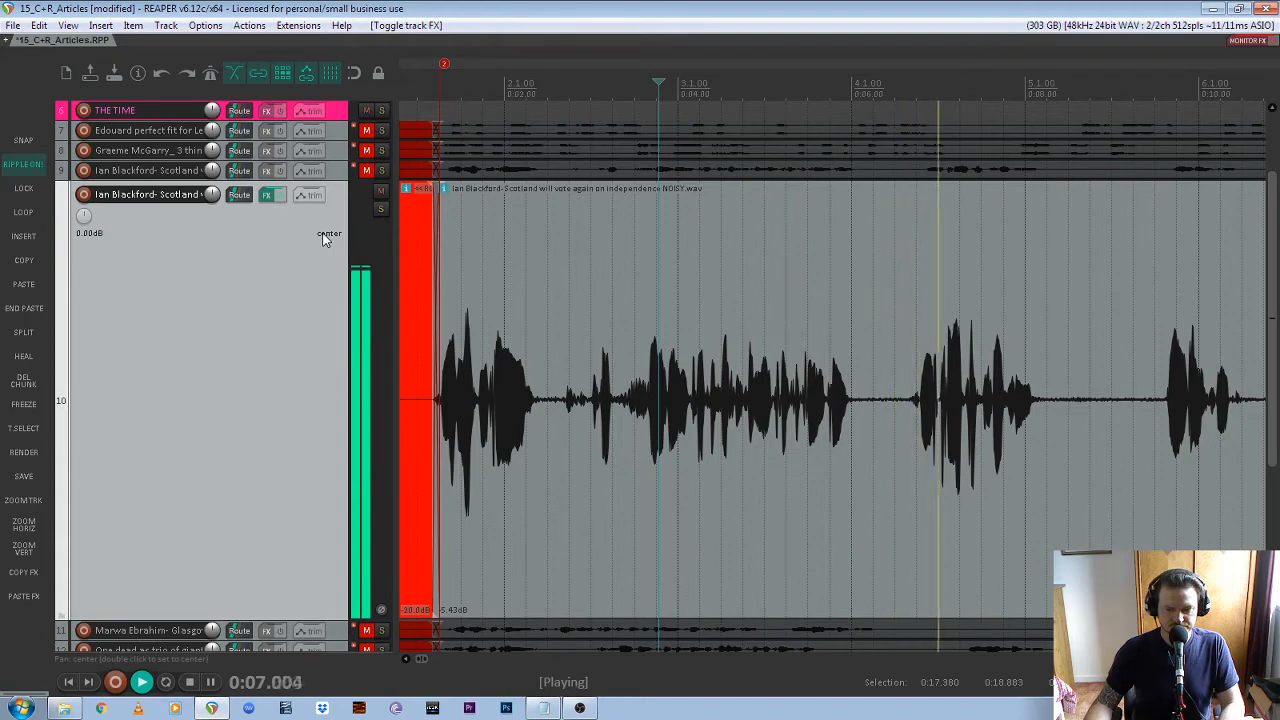
key("space")
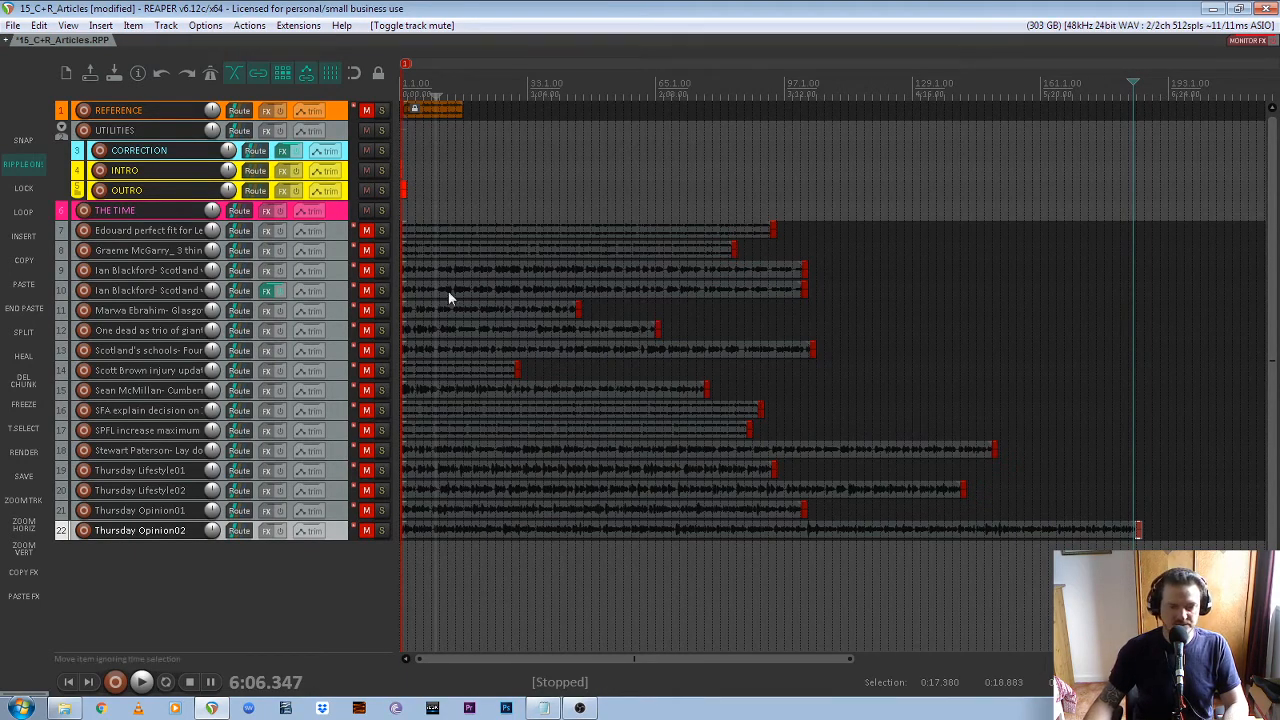
Select all article tracks from 7 to 22 and unmute them together
left_click(335, 236)
left_click(331, 536, "shift")
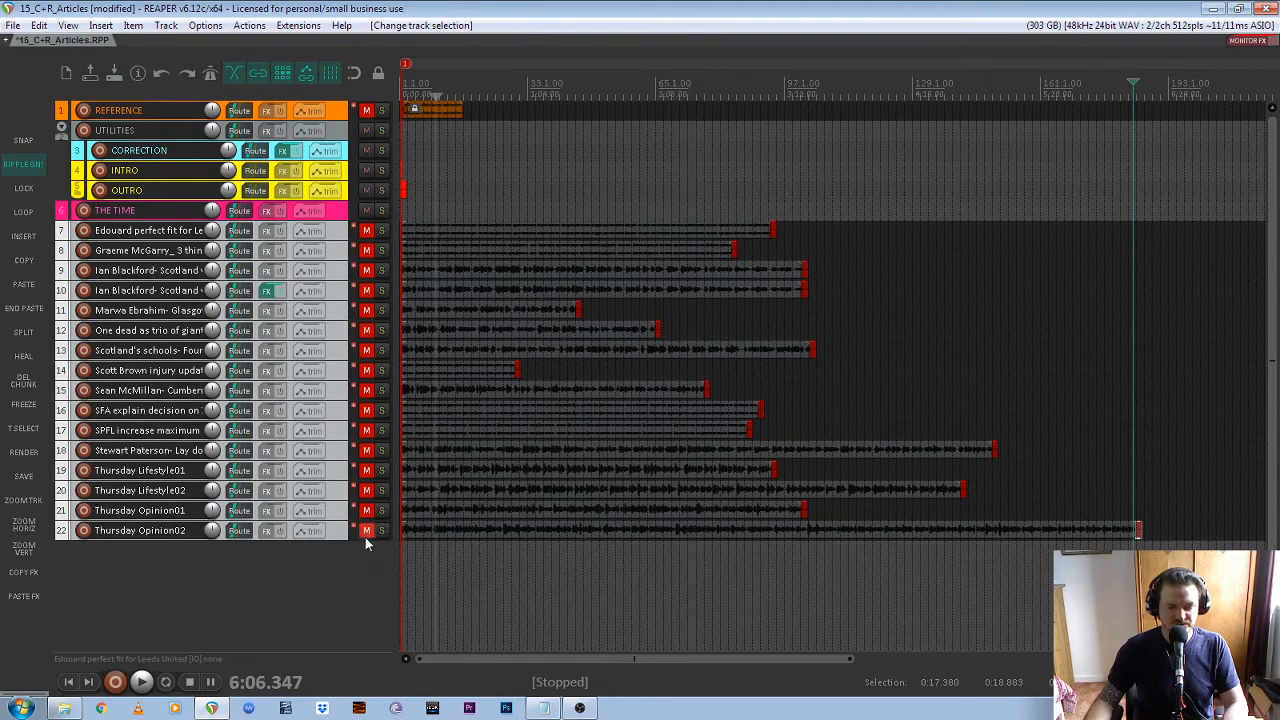
left_click(366, 531)
left_click(331, 238)
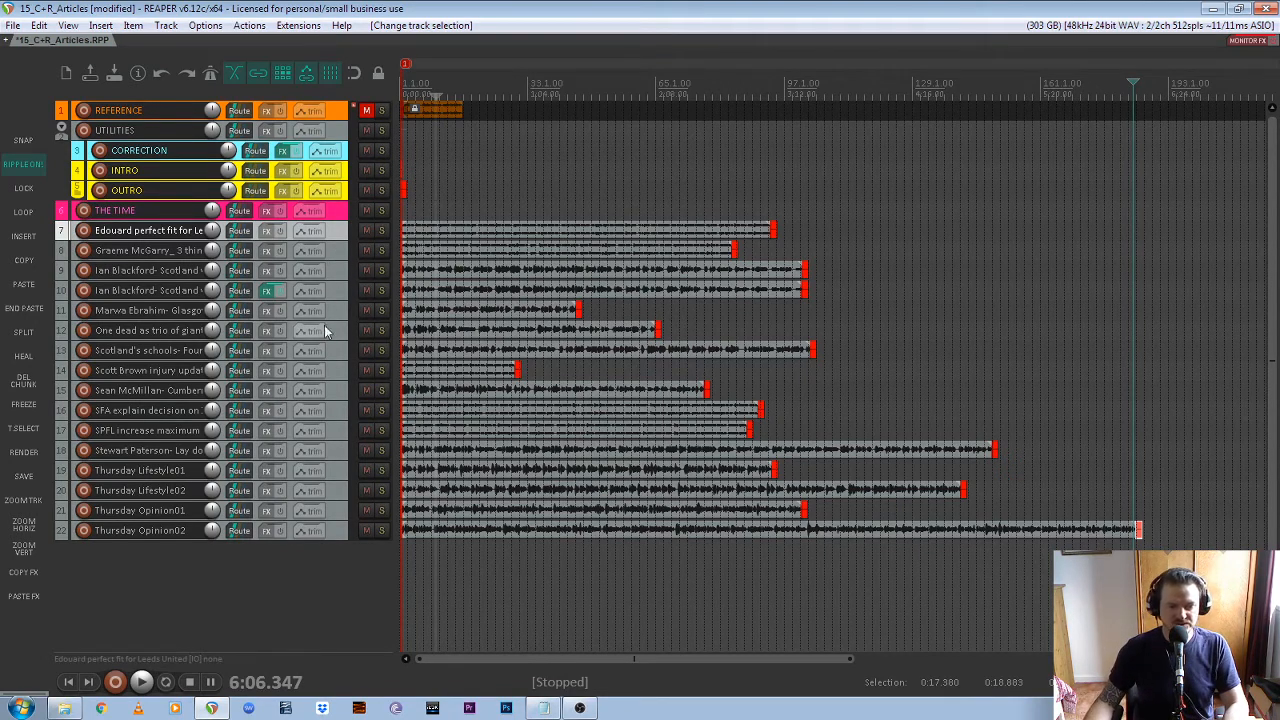
left_click(337, 292)
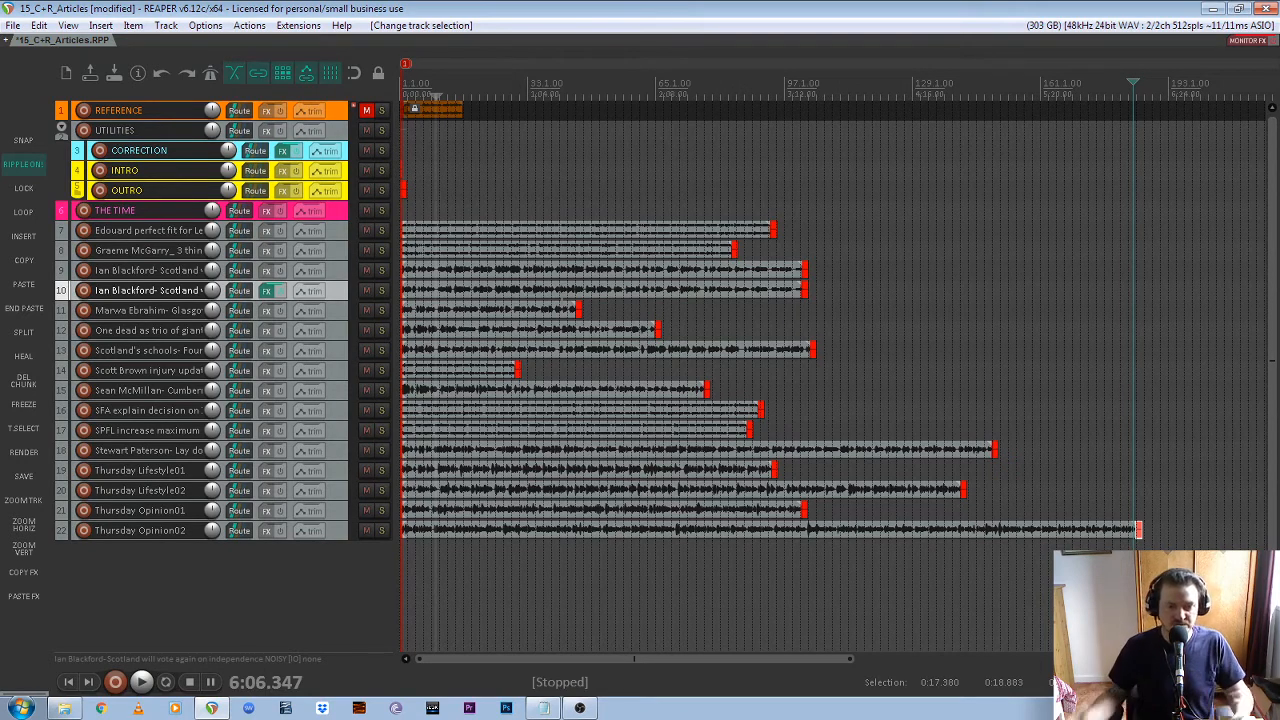
left_click(333, 252)
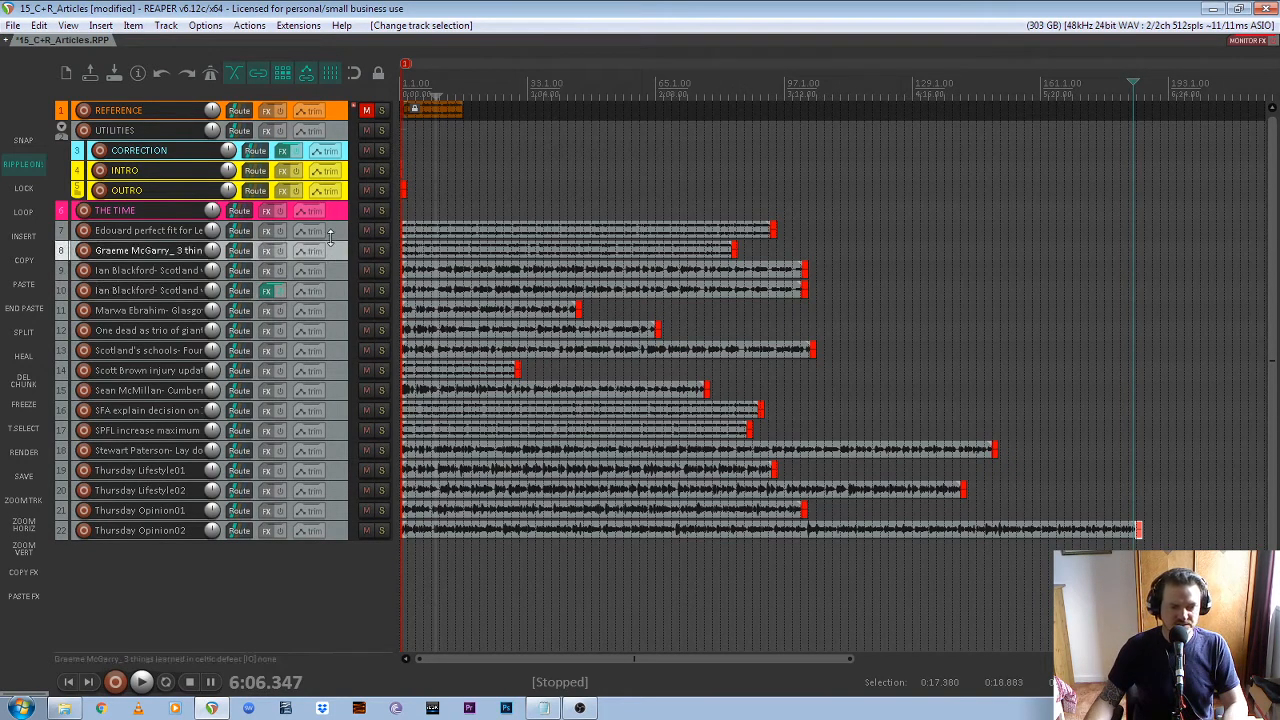
Select tracks 7 to 22 and freeze them to render their effects and edits into single items
left_click(331, 236)
left_click(338, 537, "shift")
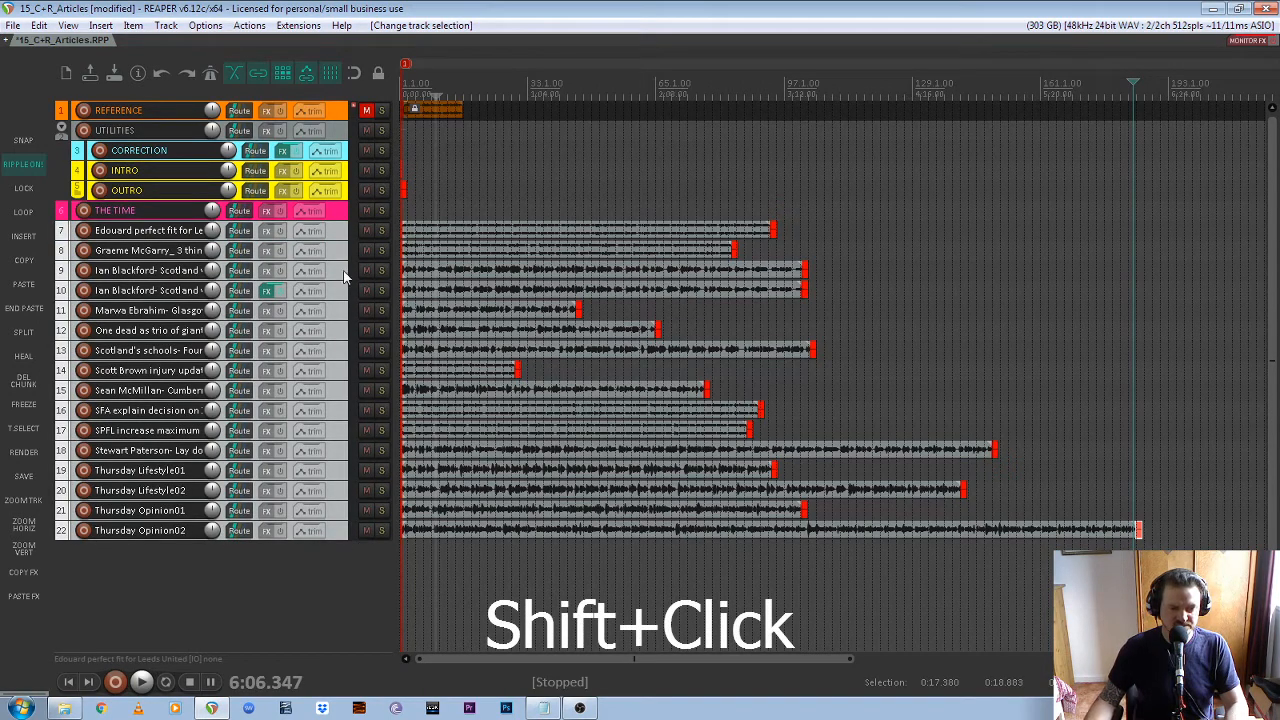
left_click(333, 237)
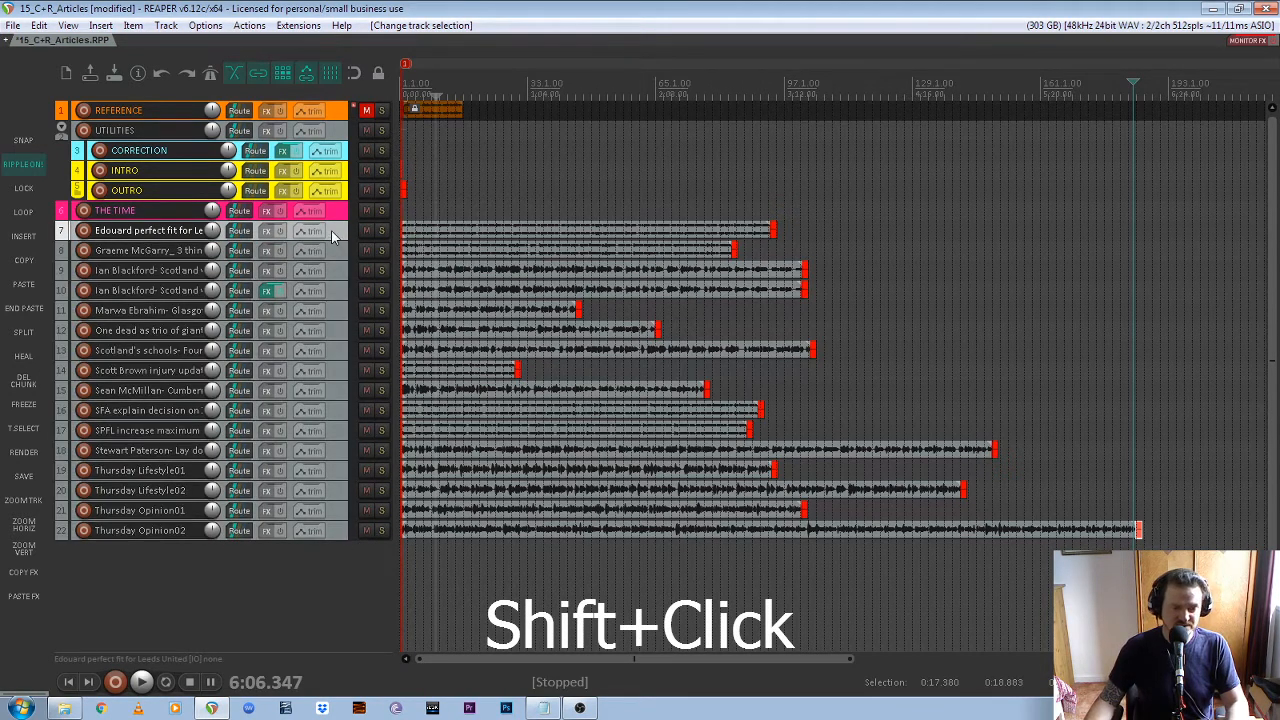
left_click(333, 533, "shift")
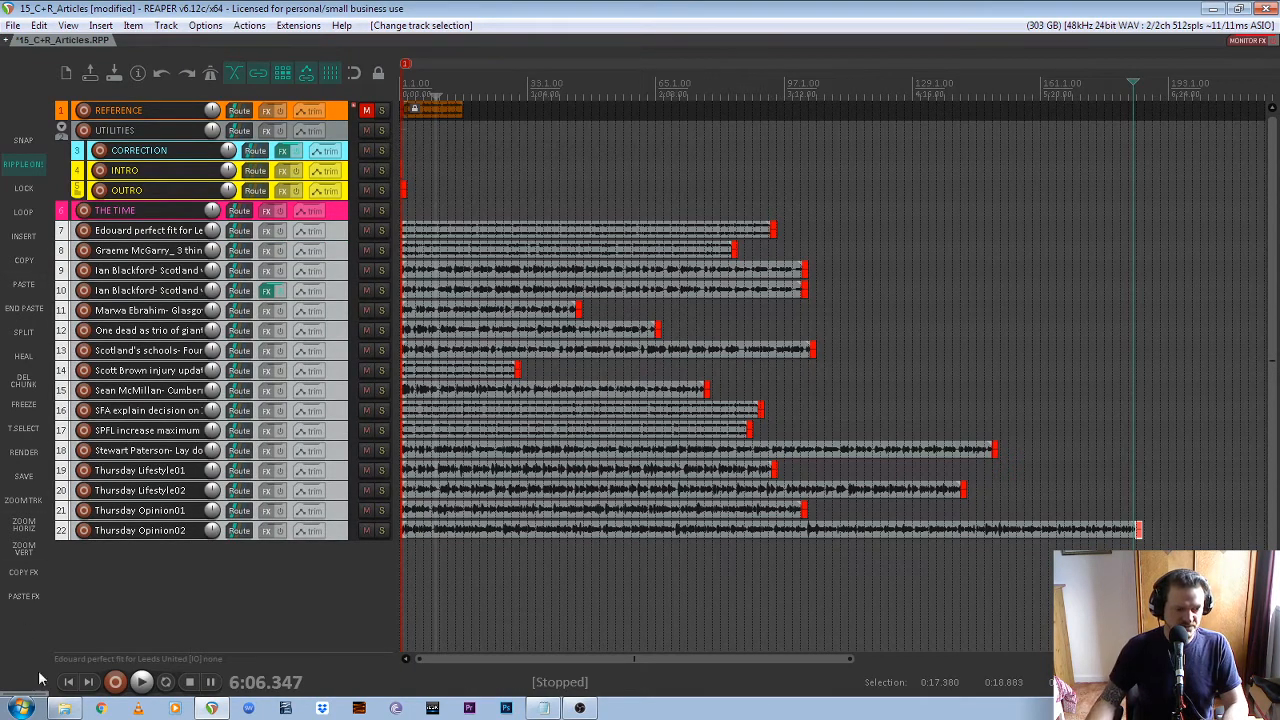
left_click(25, 404)
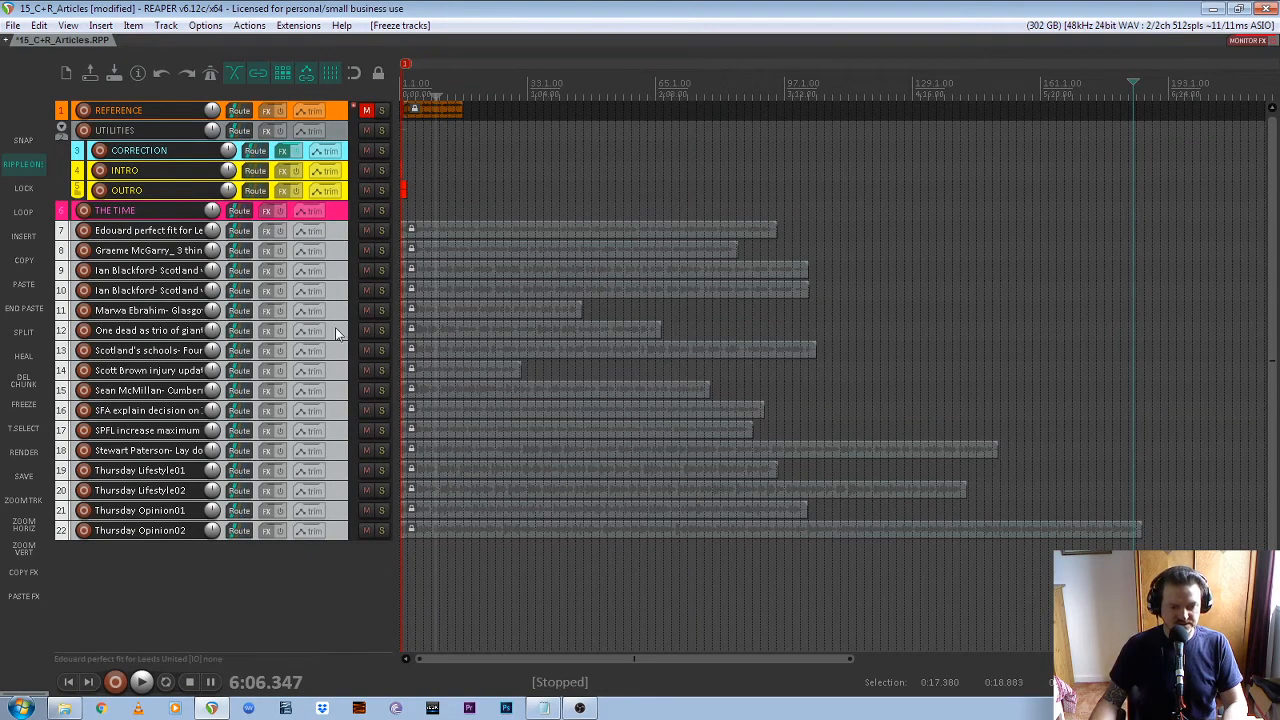
left_click(341, 312)
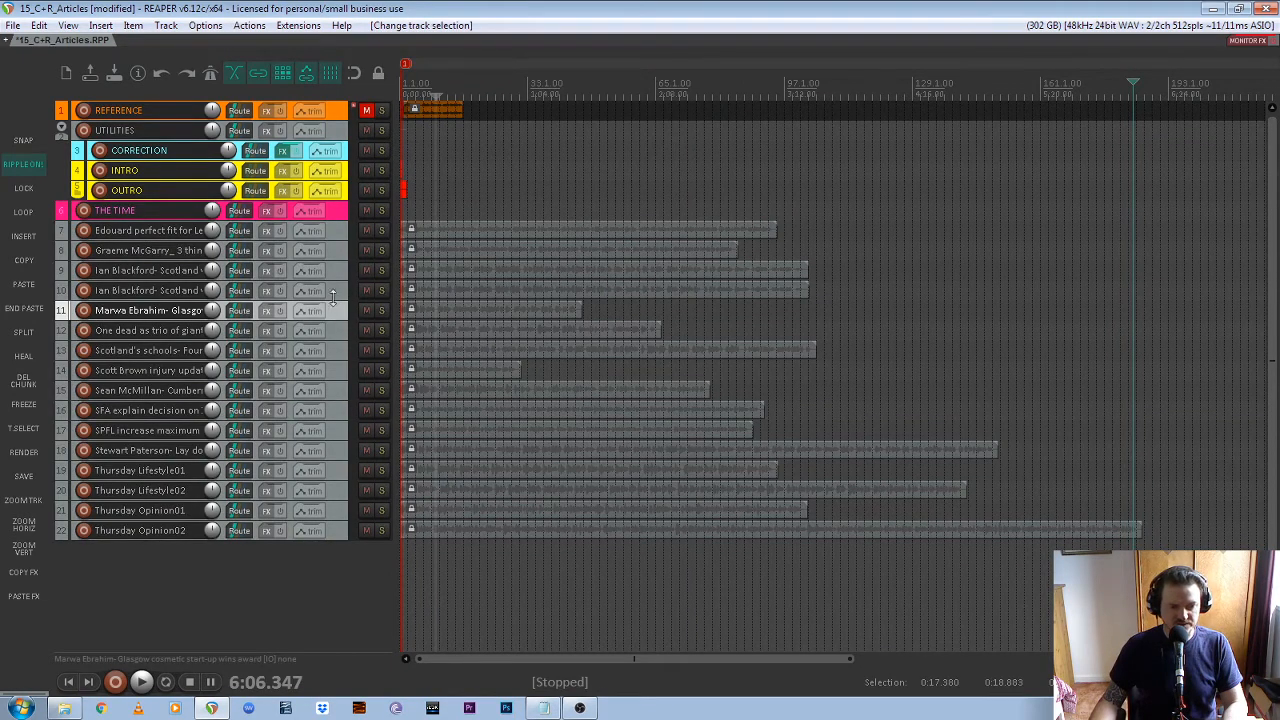
Inspect the frozen items on tracks 7 to 22, both across the full timeline and close up near the project start
left_click(272, 296)
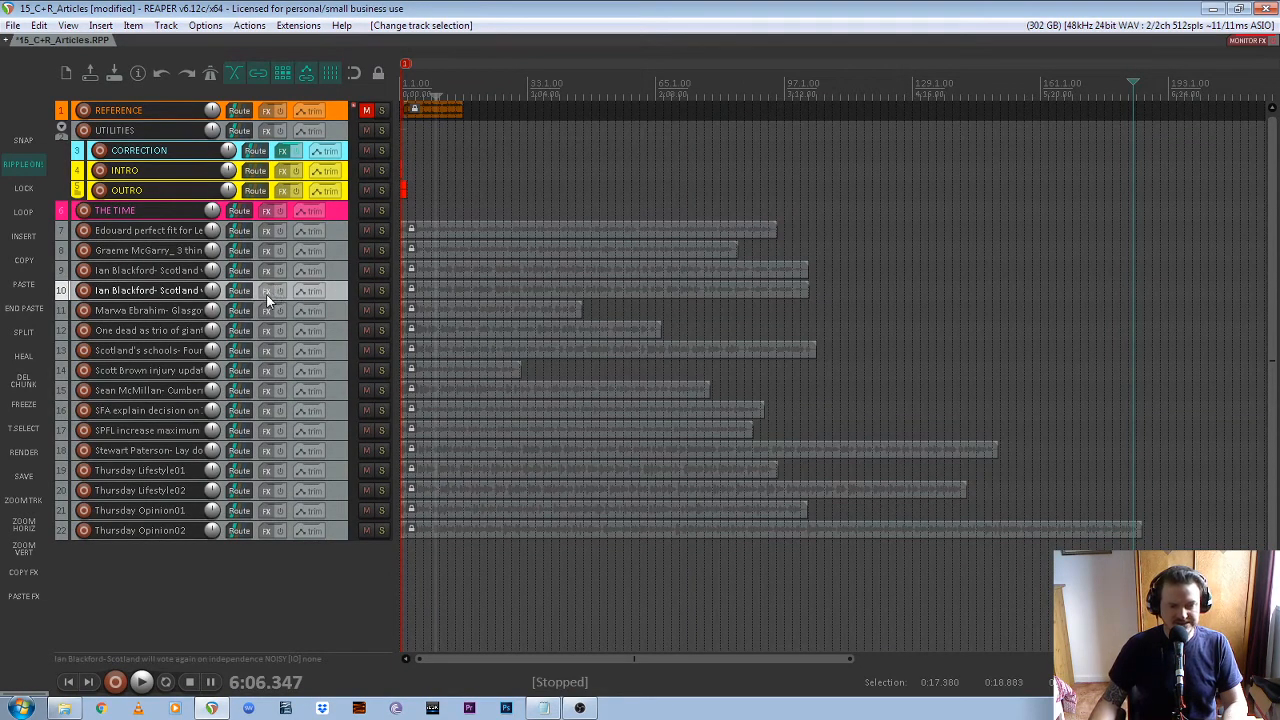
scroll(405, 213, "up", 2)
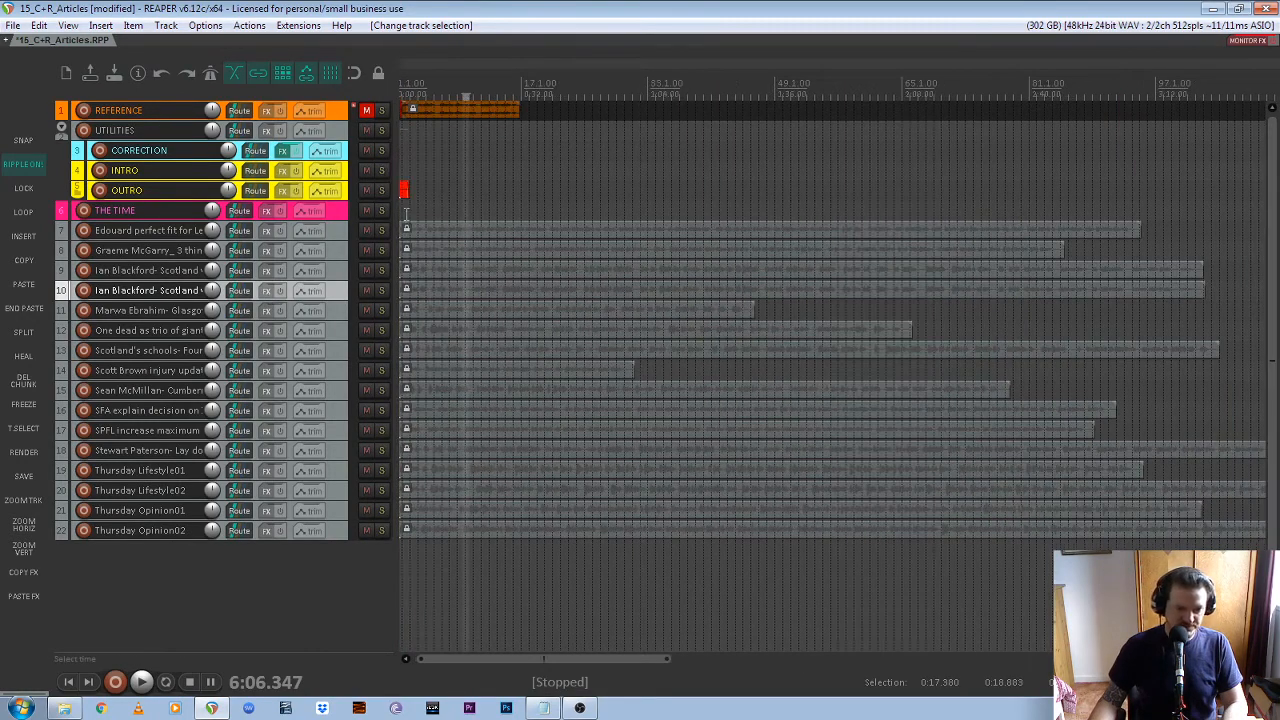
scroll(576, 238, "down", 3)
scroll(398, 212, "up", 9)
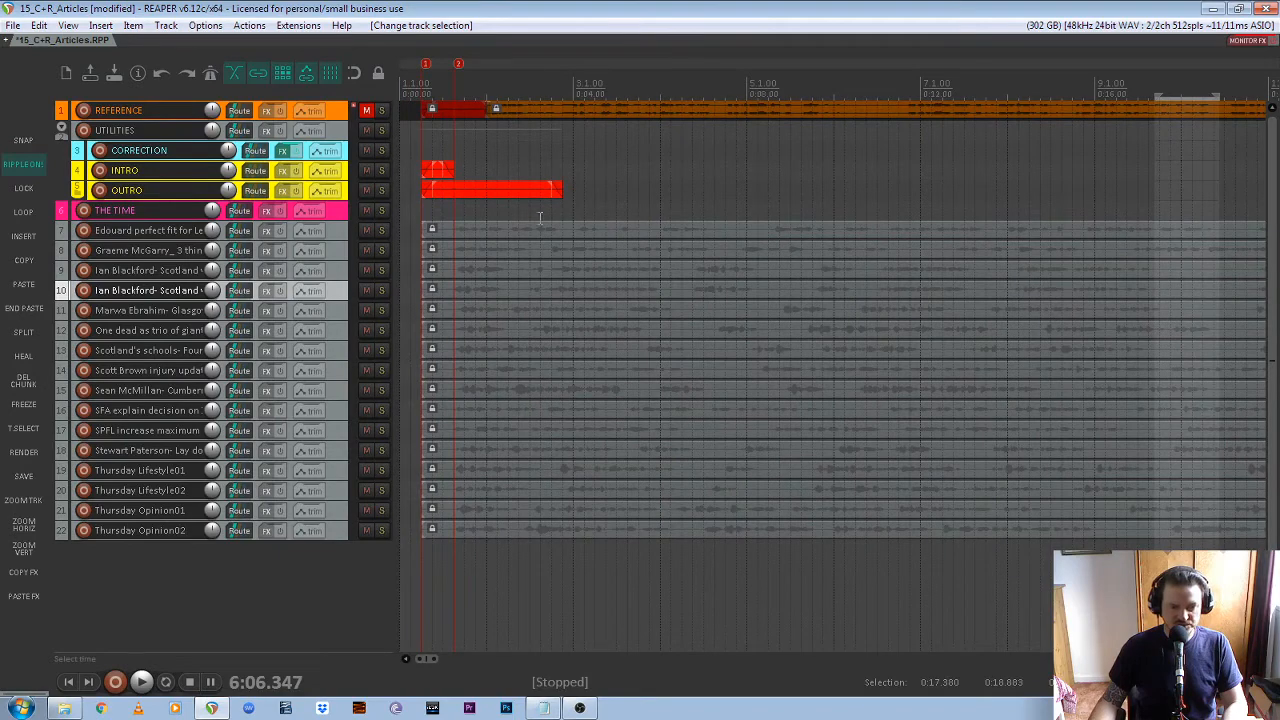
scroll(447, 229, "down", 7)
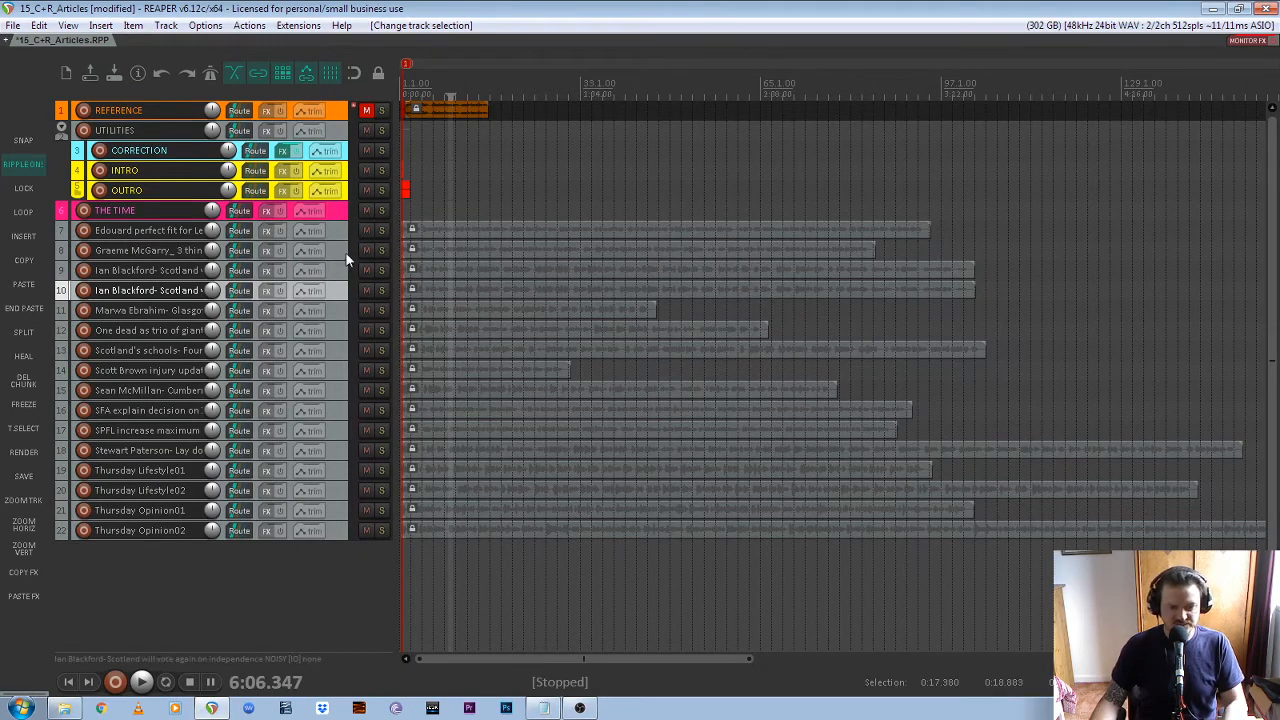
scroll(341, 256, "up", 2)
scroll(341, 256, "up", 4)
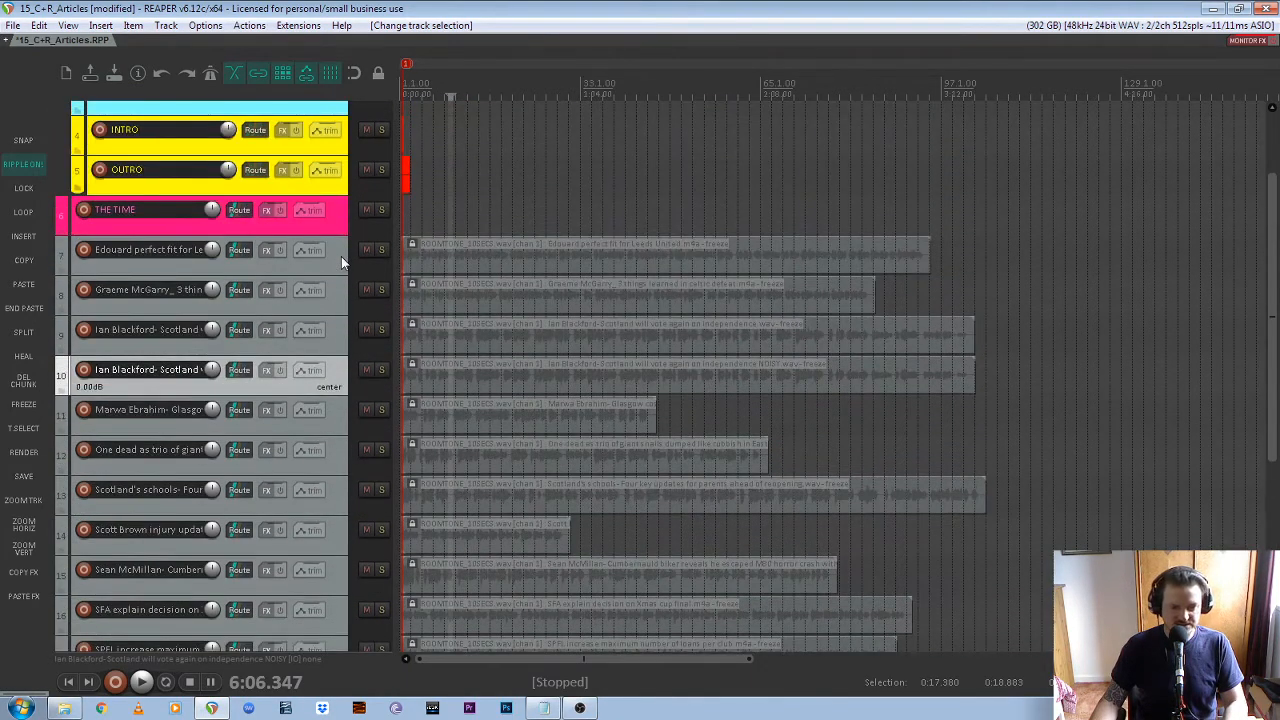
scroll(337, 288, "down", 5)
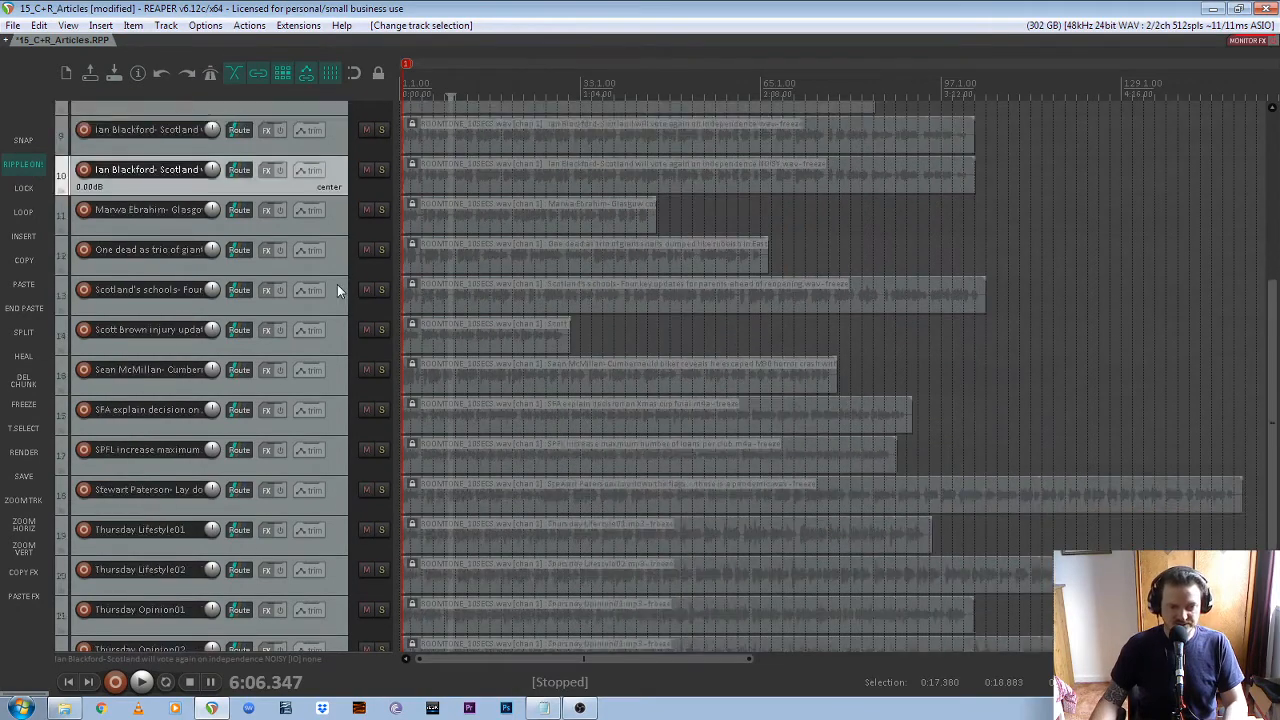
scroll(337, 288, "up", 7)
scroll(338, 290, "down", 2)
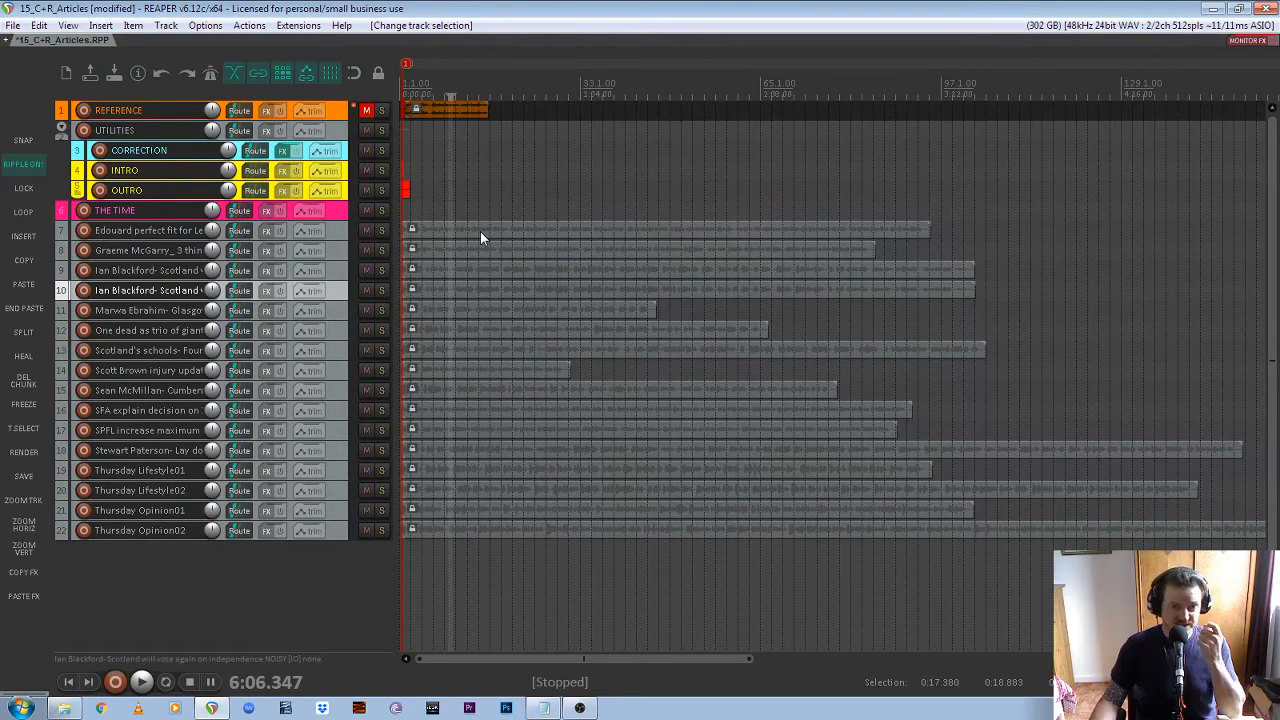
left_click(341, 231)
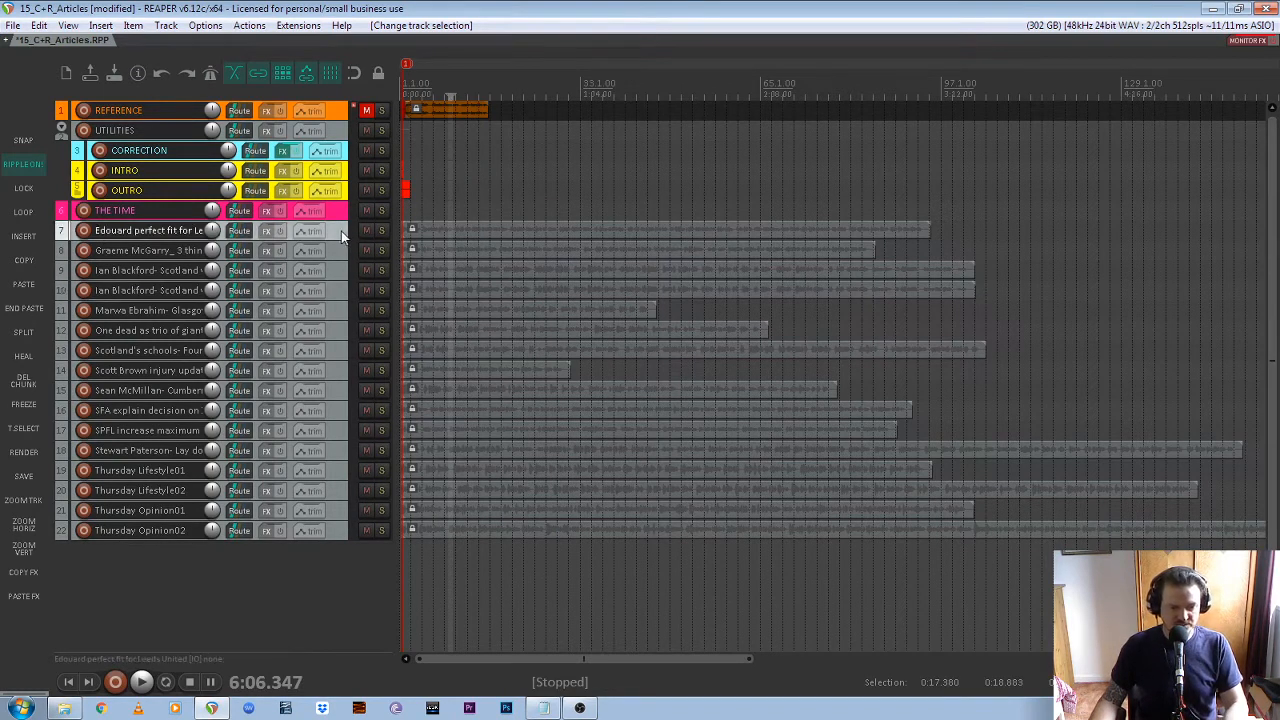
left_click(342, 532, "shift")
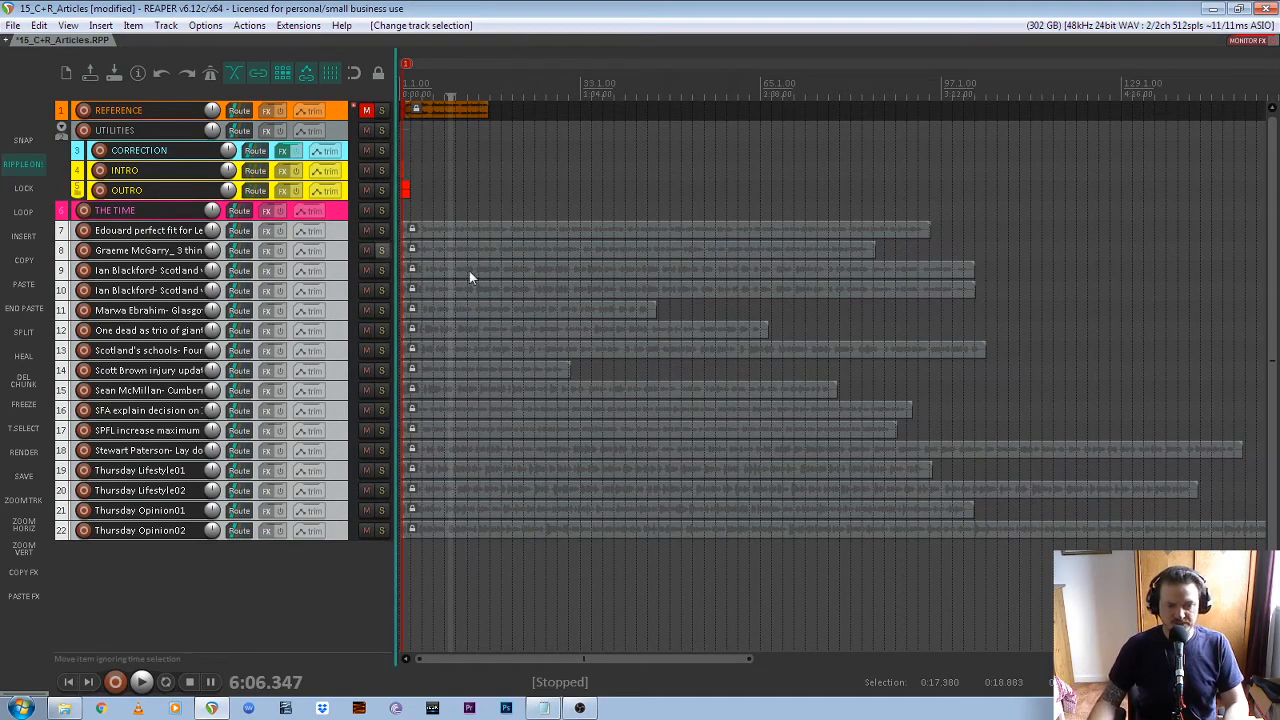
left_click(338, 231)
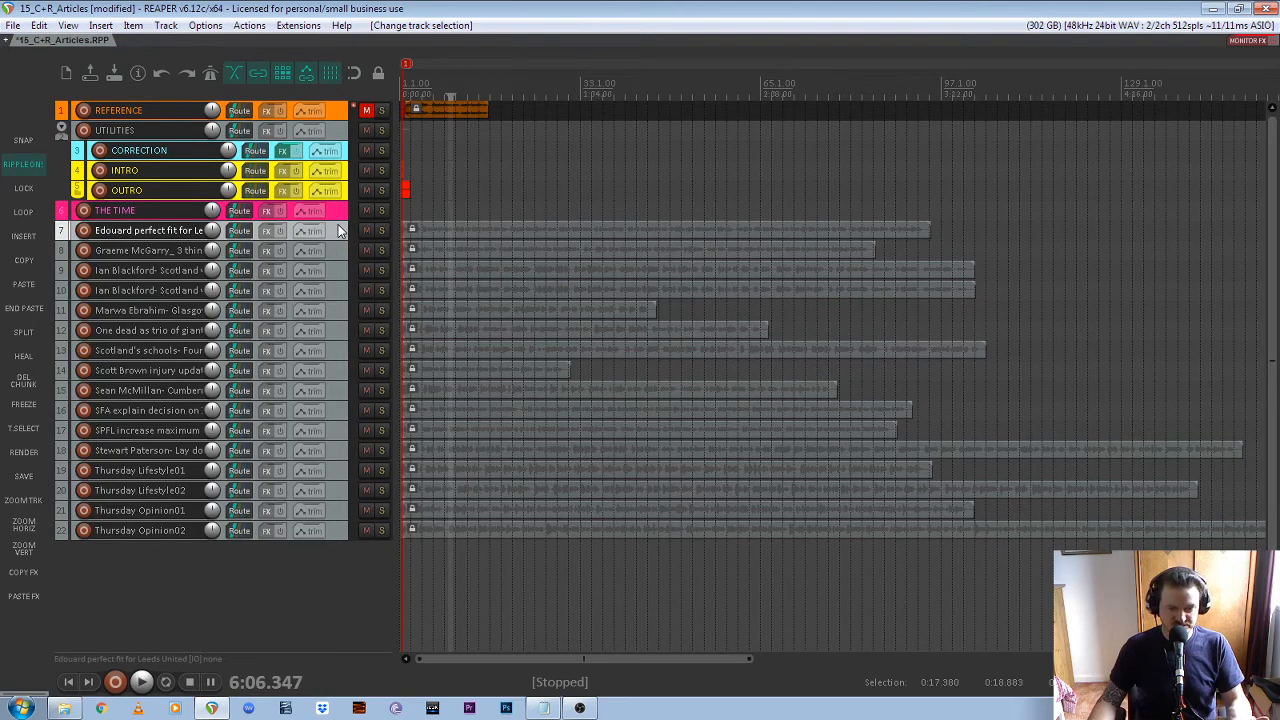
Marquee-select the frozen items on all article tracks from 7 to 22
scroll(582, 260, "down", 2)
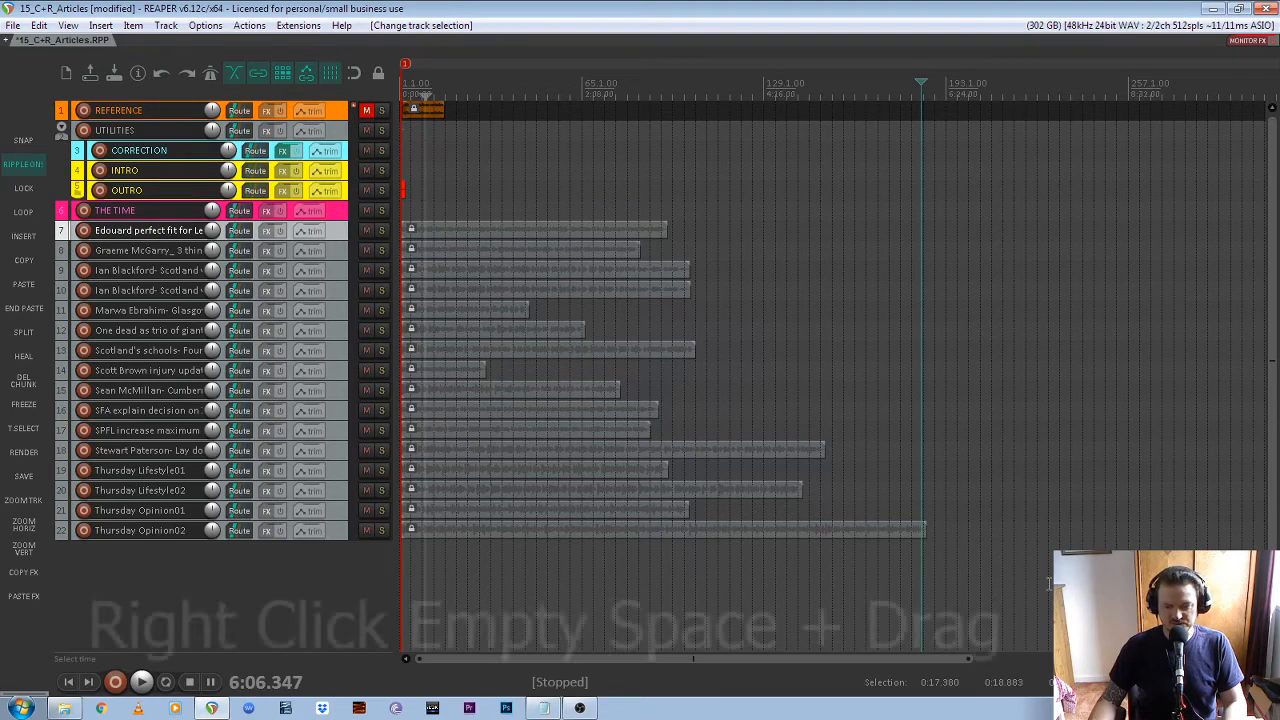
left_click_drag(1047, 583, 412, 212)
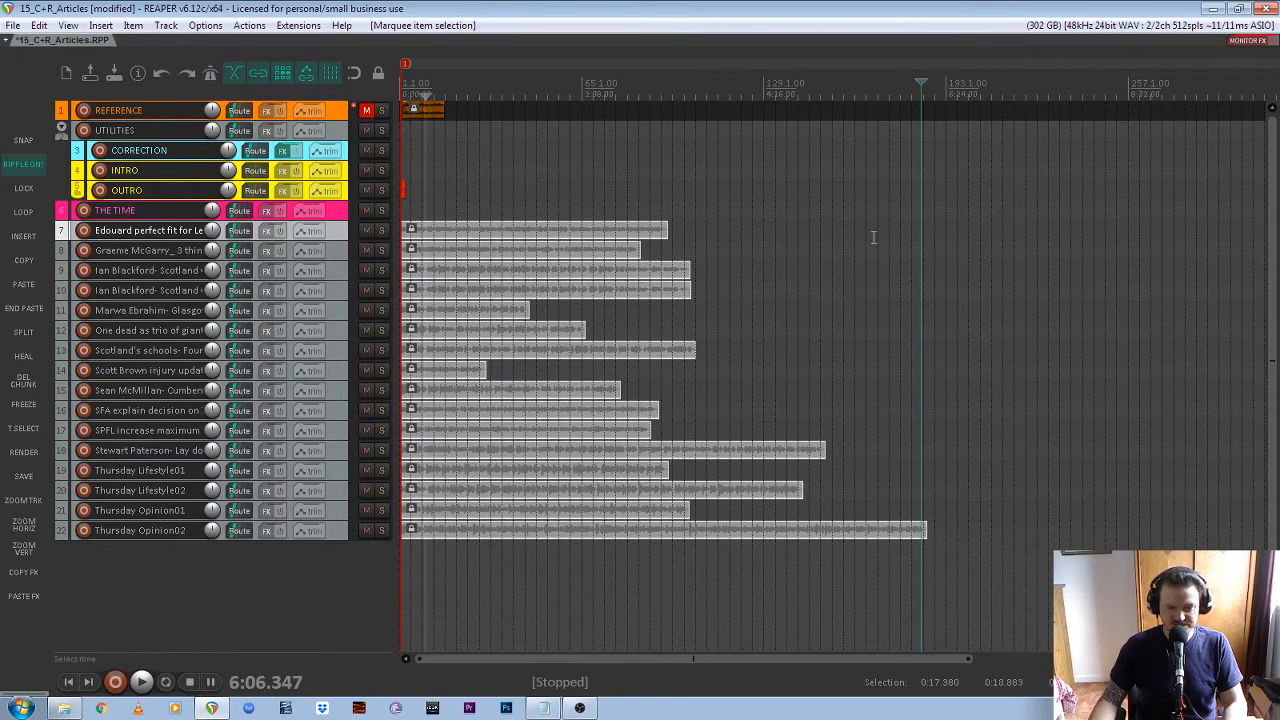
left_click_drag(898, 221, 443, 542)
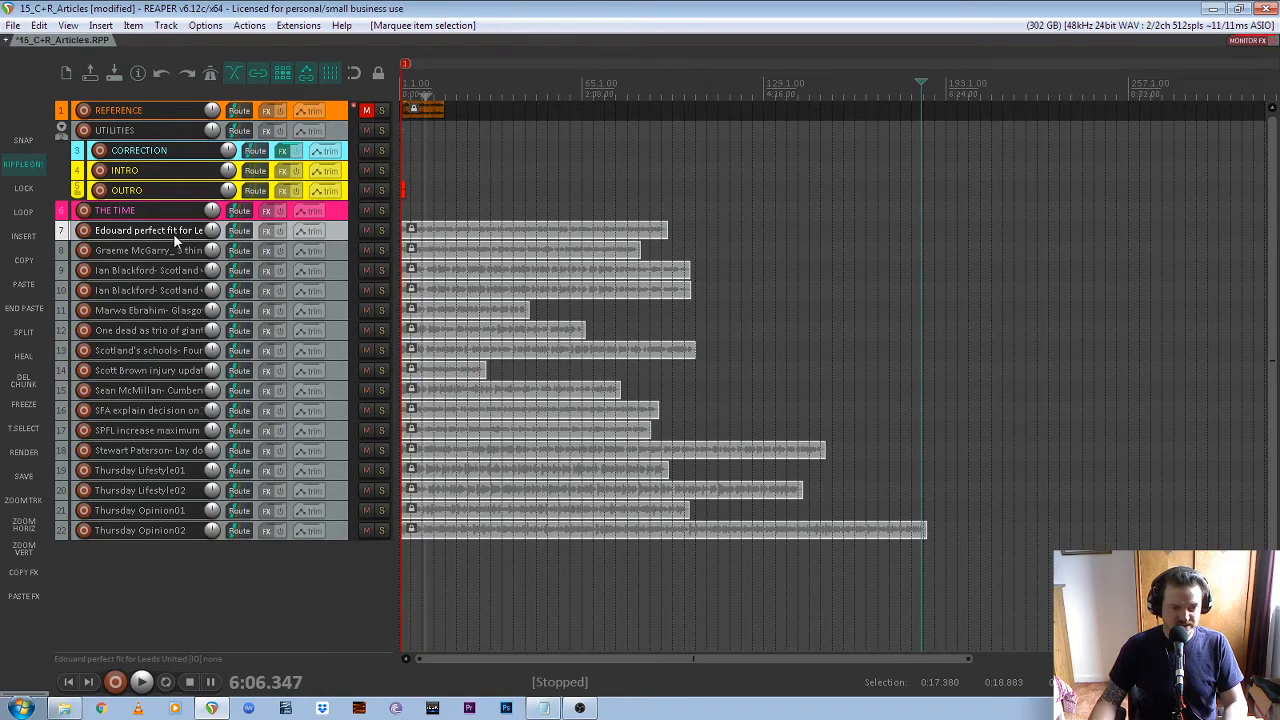
left_click(338, 256)
left_click(335, 231)
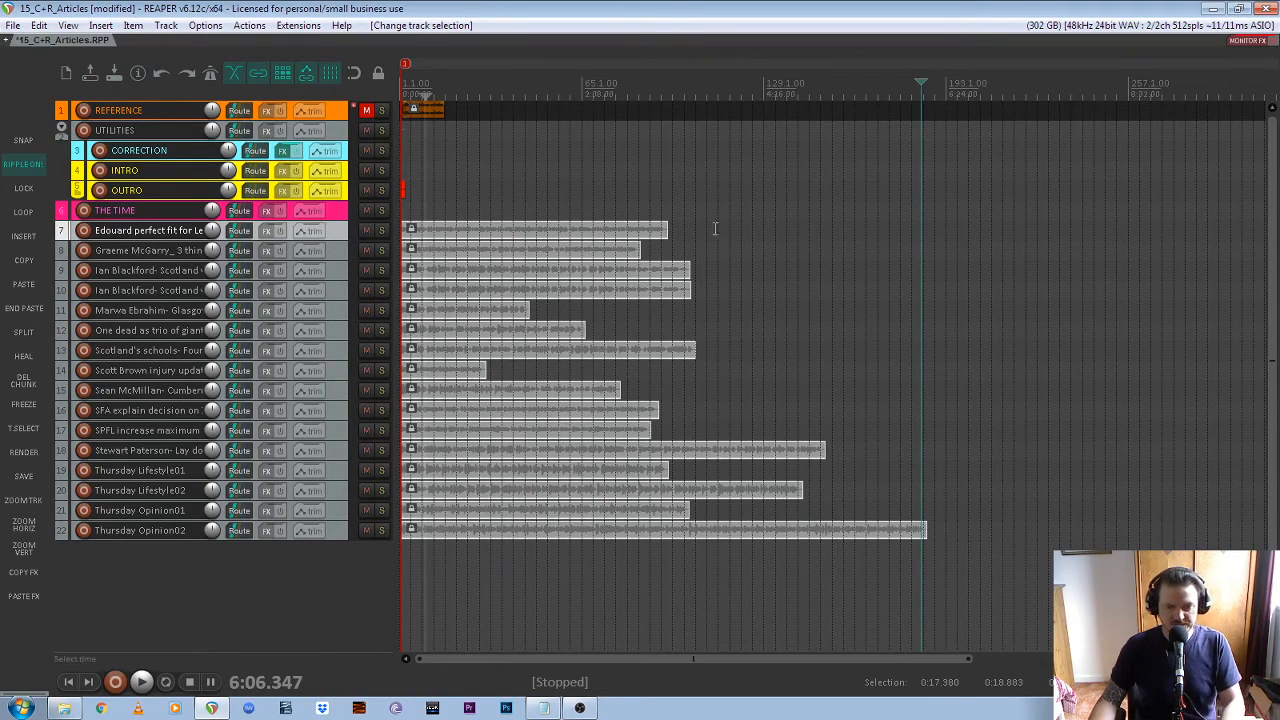
left_click_drag(782, 212, 442, 561)
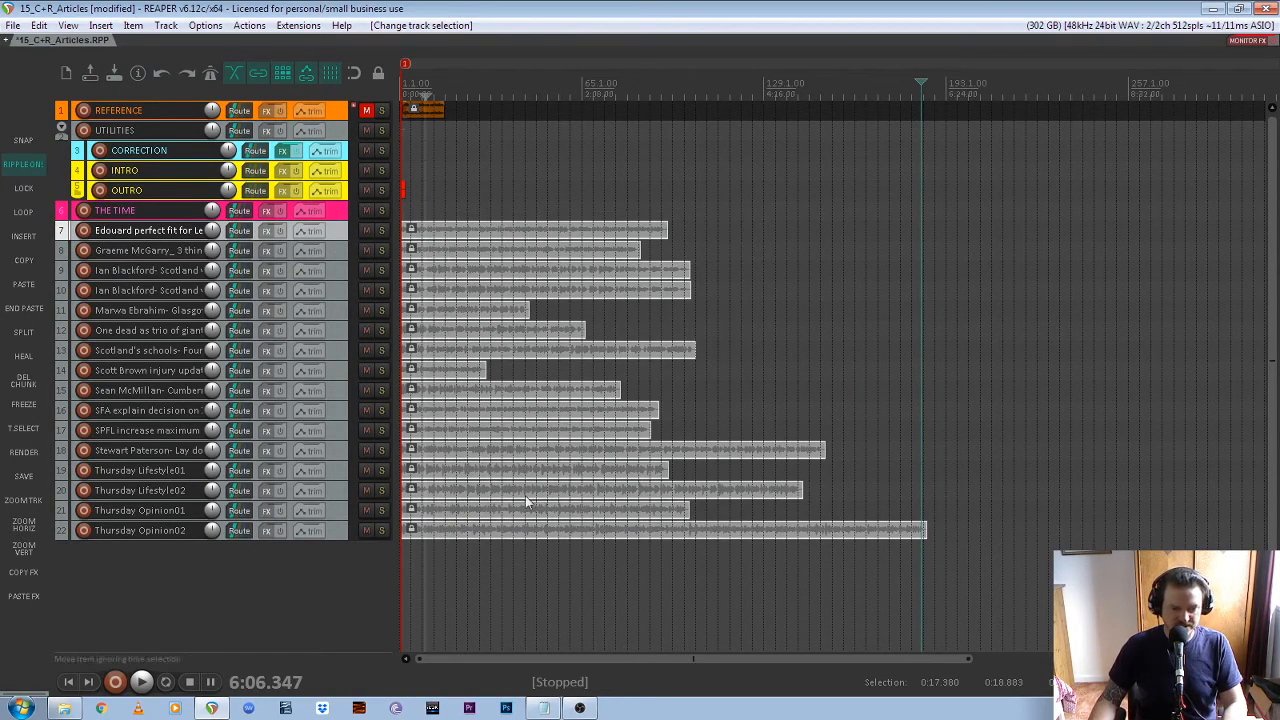
Load the all-settings render preset 05_C+R_Articles_MP3 and use selected media items via master as the render source
left_click(23, 453)
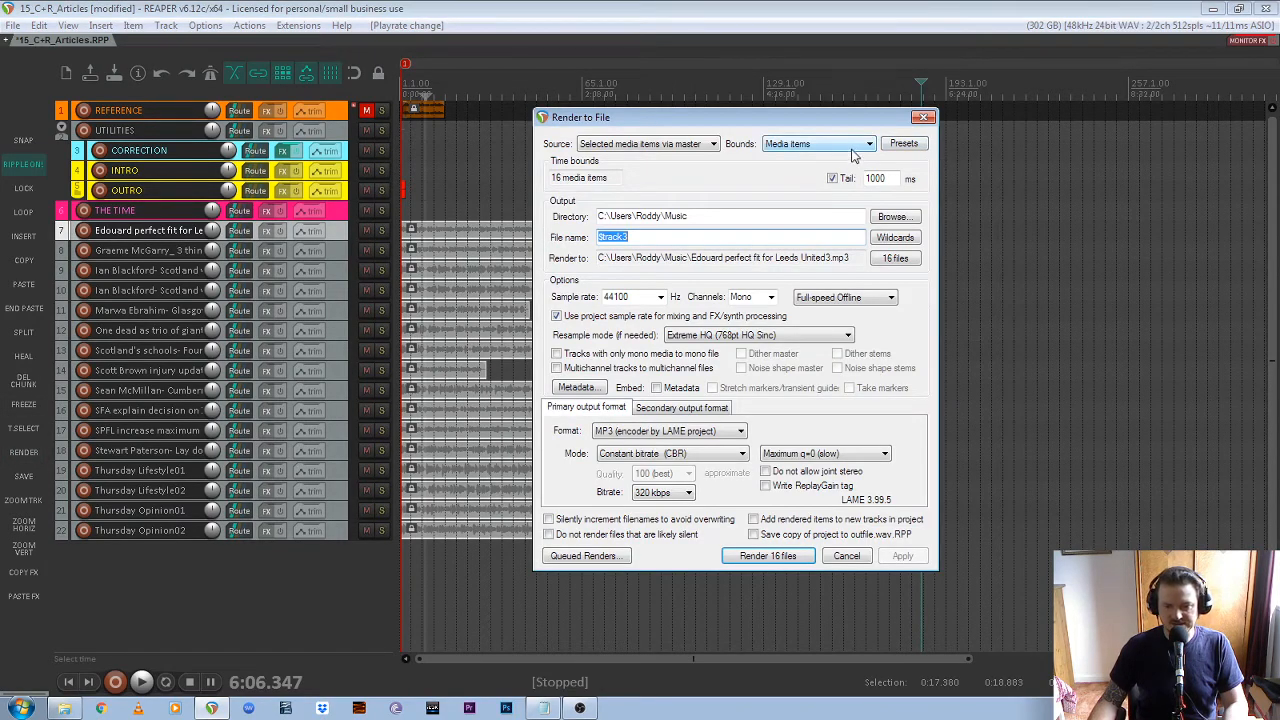
left_click(902, 144)
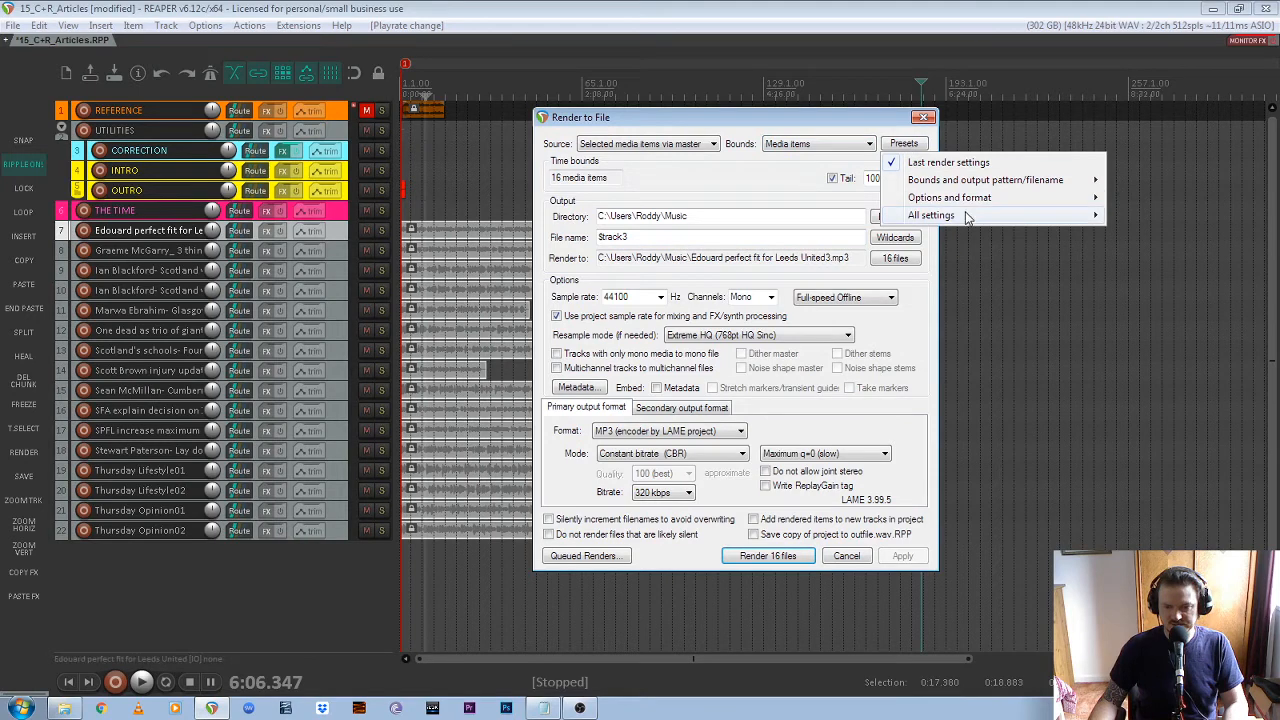
mouse_move(967, 218)
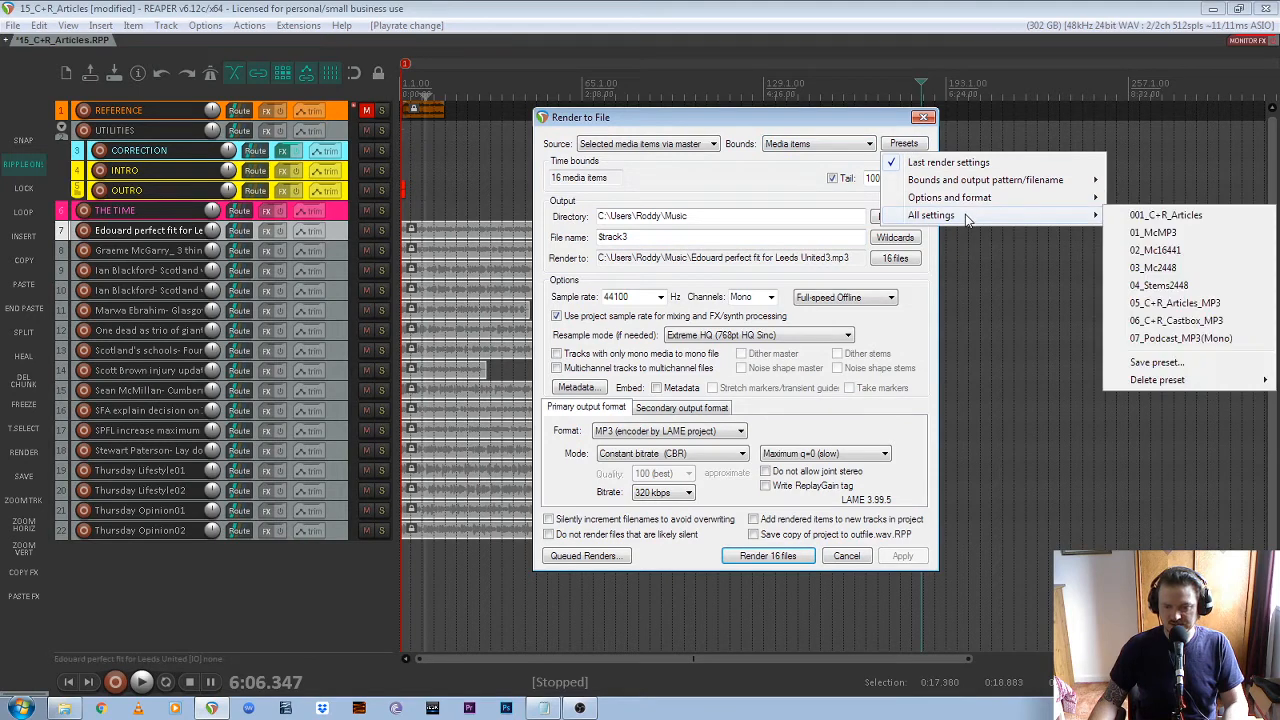
left_click(1222, 305)
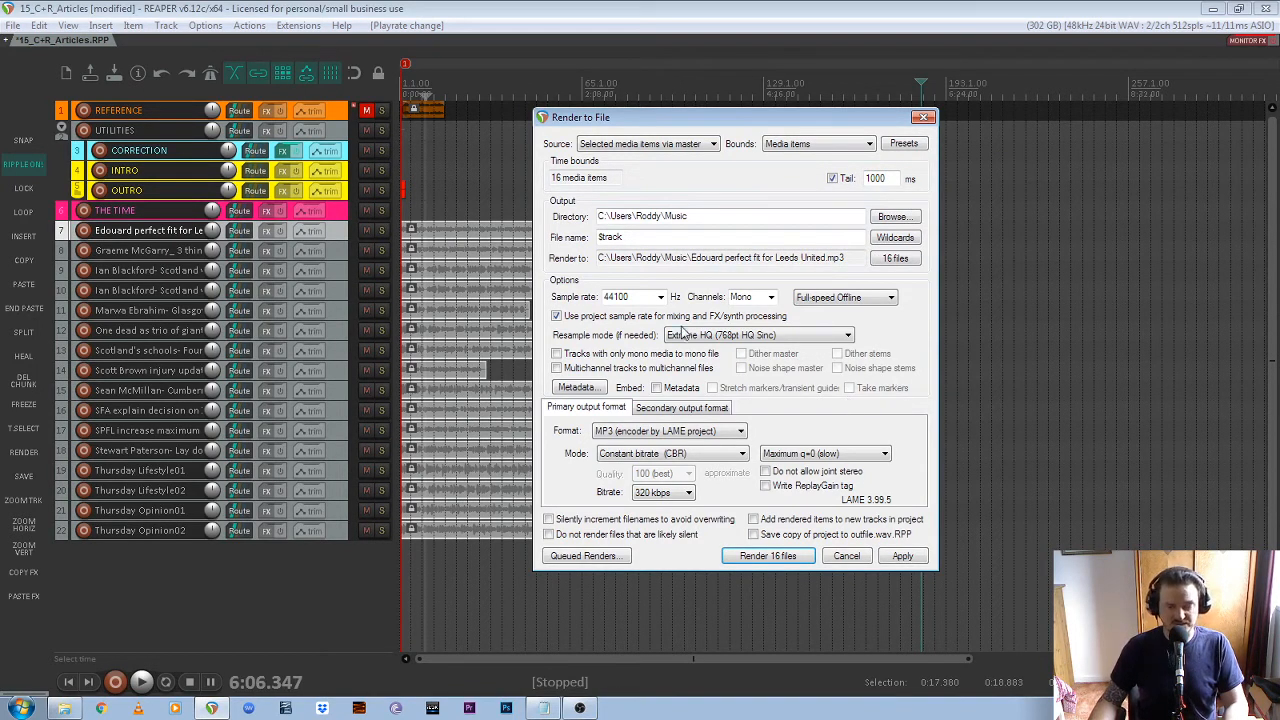
left_click(713, 144)
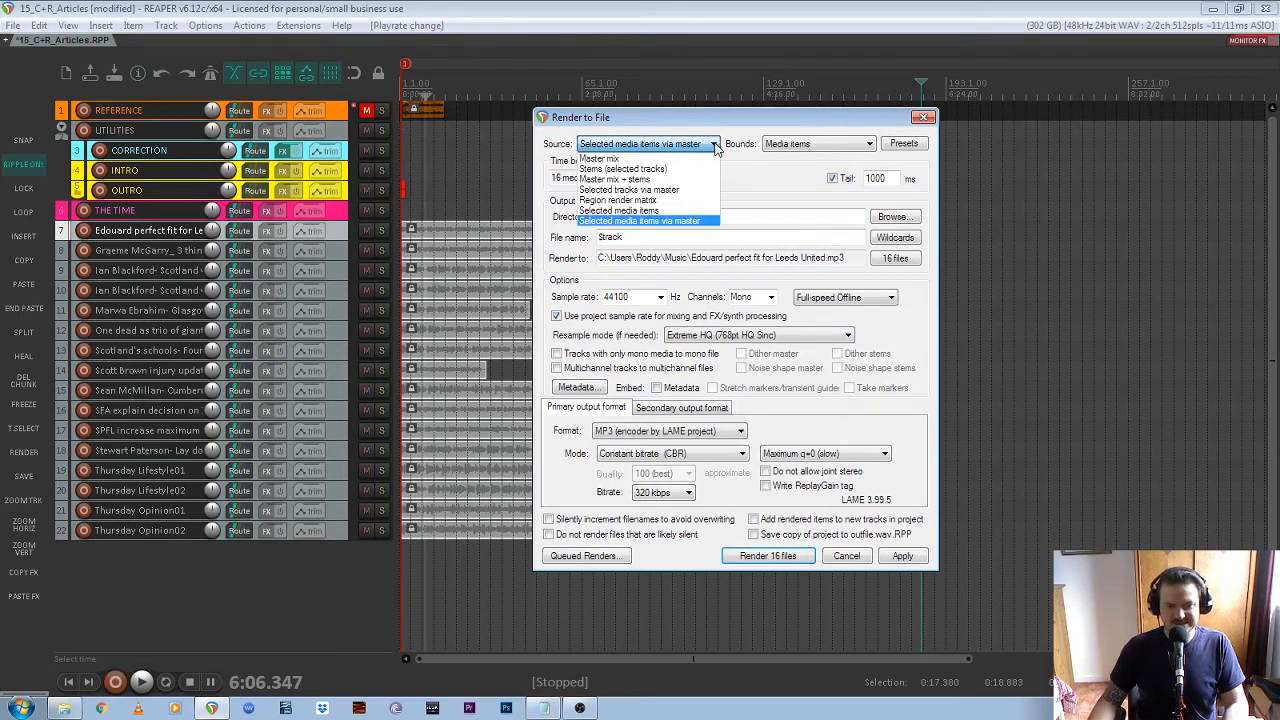
left_click(684, 221)
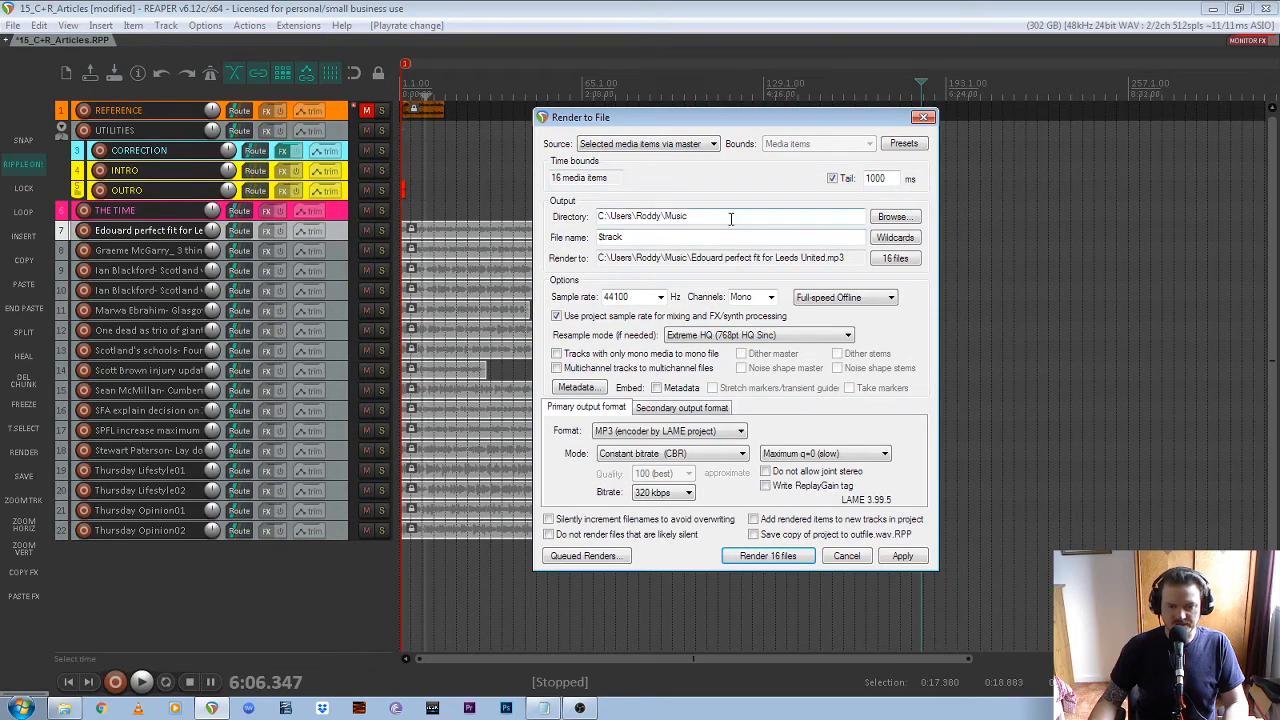
Browse for the render directory, expanding the NEW CURRENT (J:) drive down to 2020_07_23_C+R_GT_Daily\Resources
left_click(892, 216)
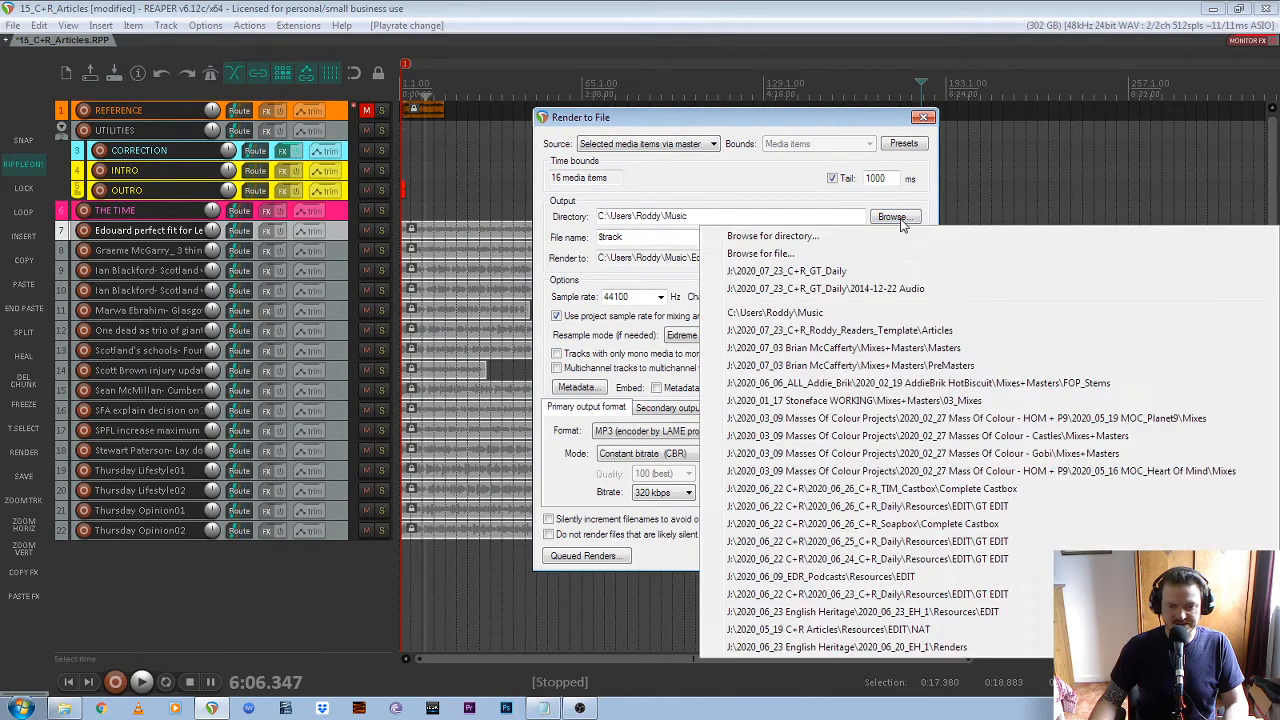
left_click(825, 235)
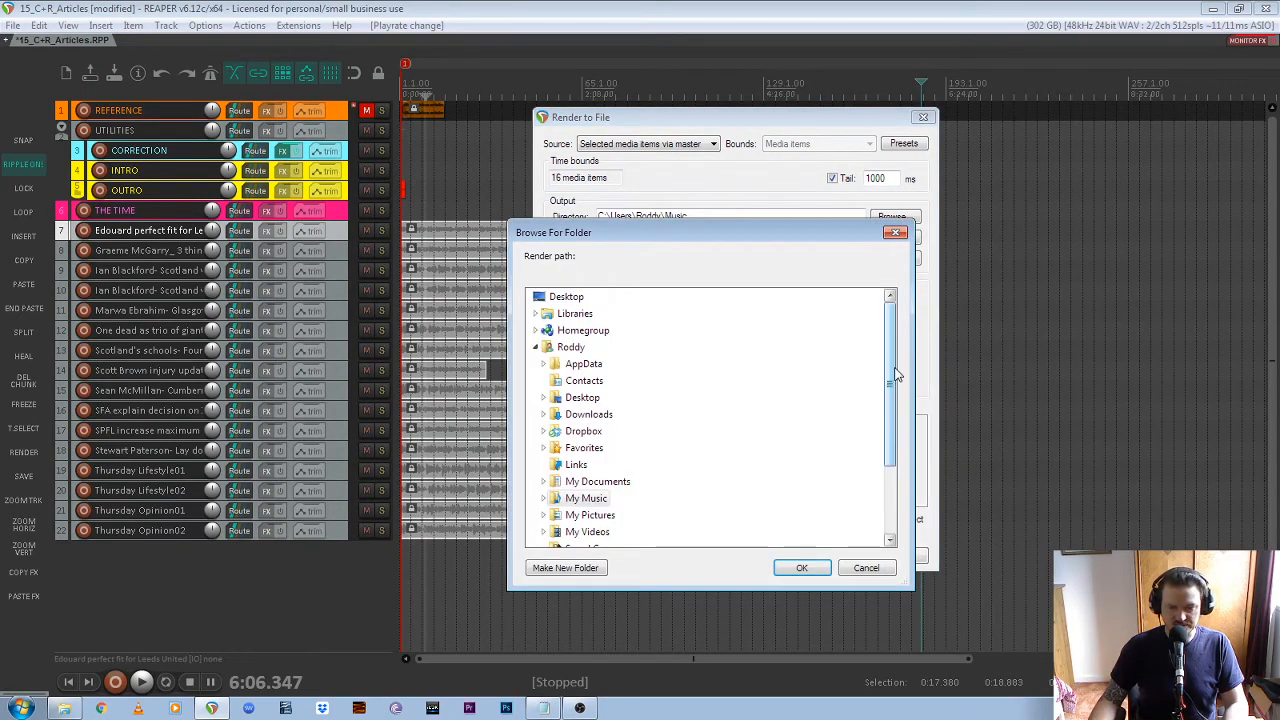
left_click(537, 348)
double_click(572, 366)
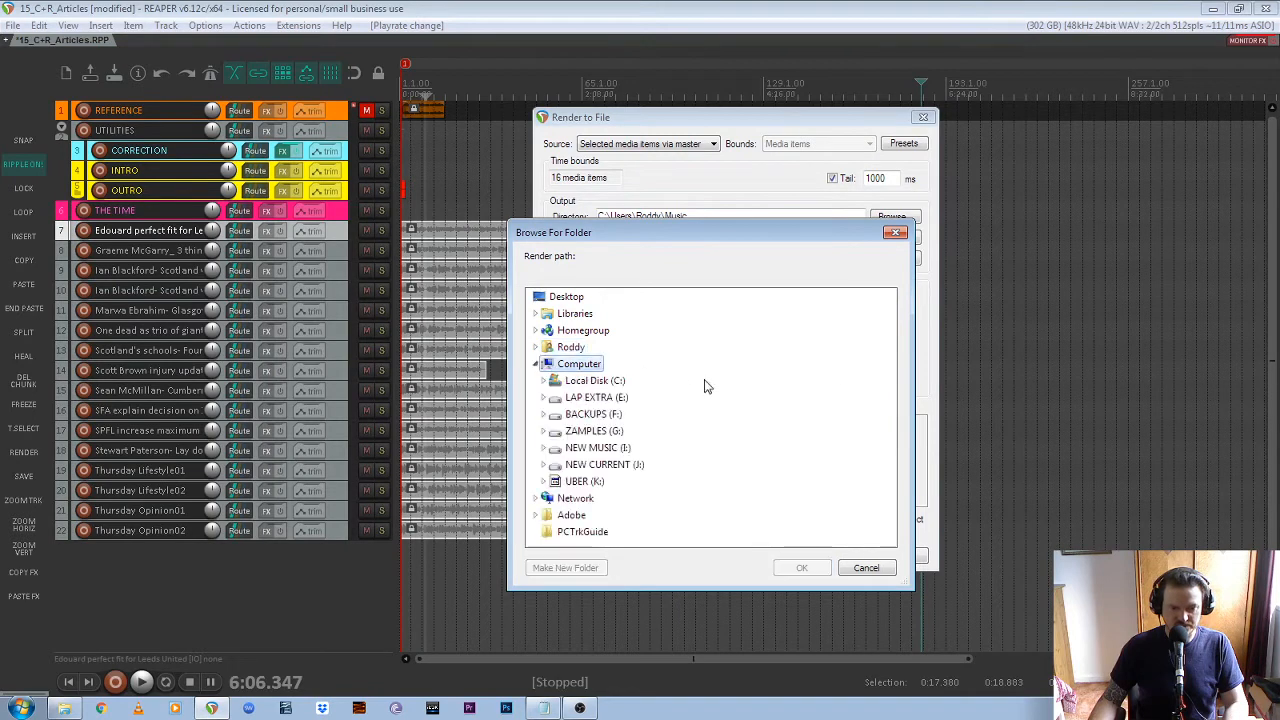
double_click(620, 464)
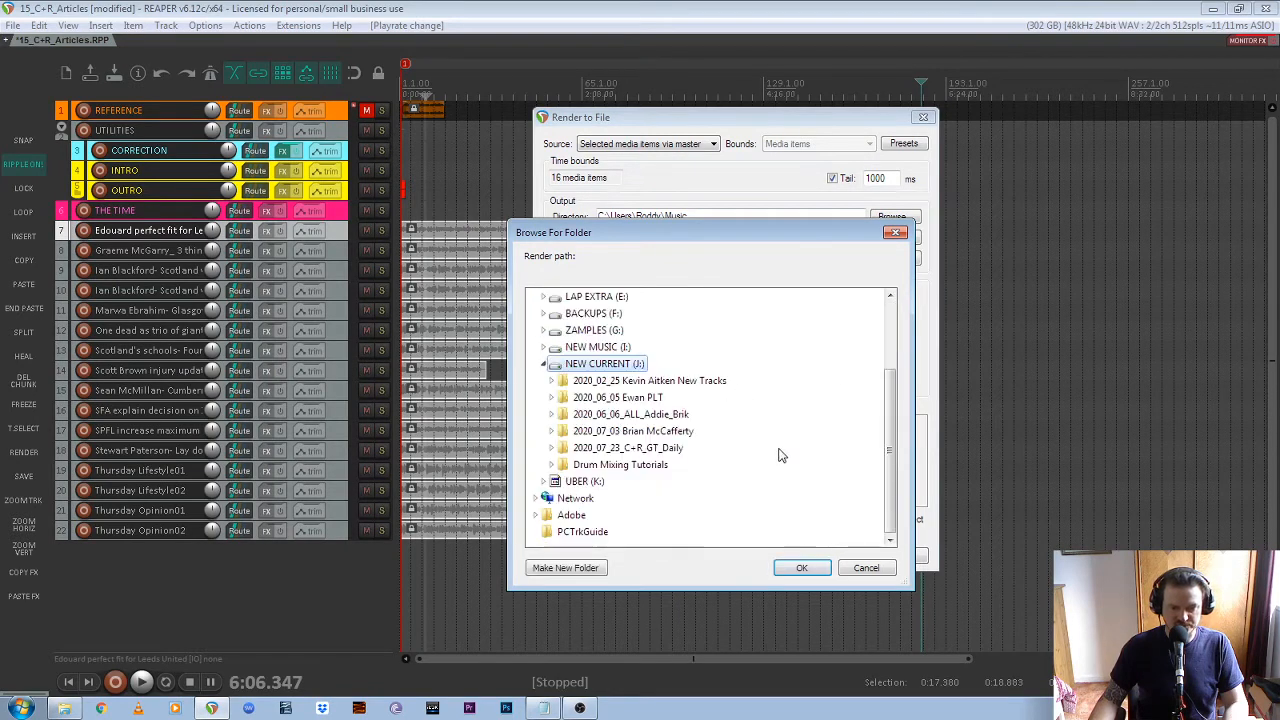
double_click(655, 449)
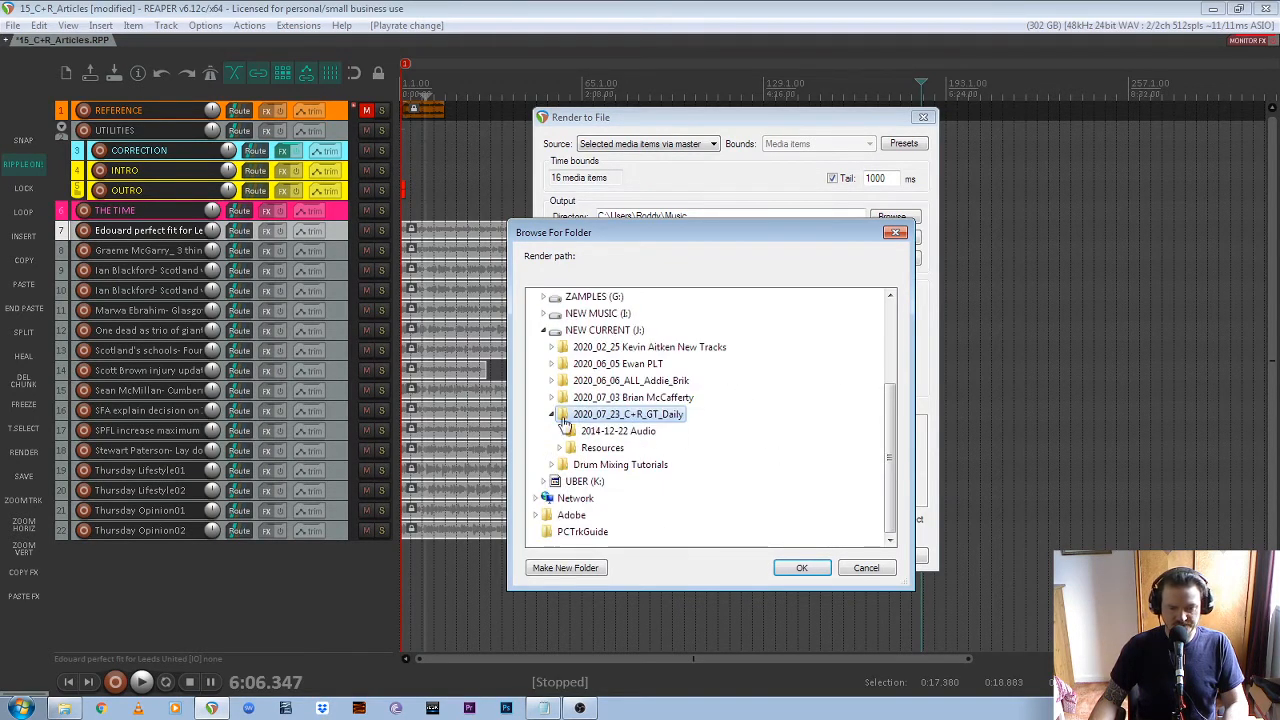
double_click(601, 448)
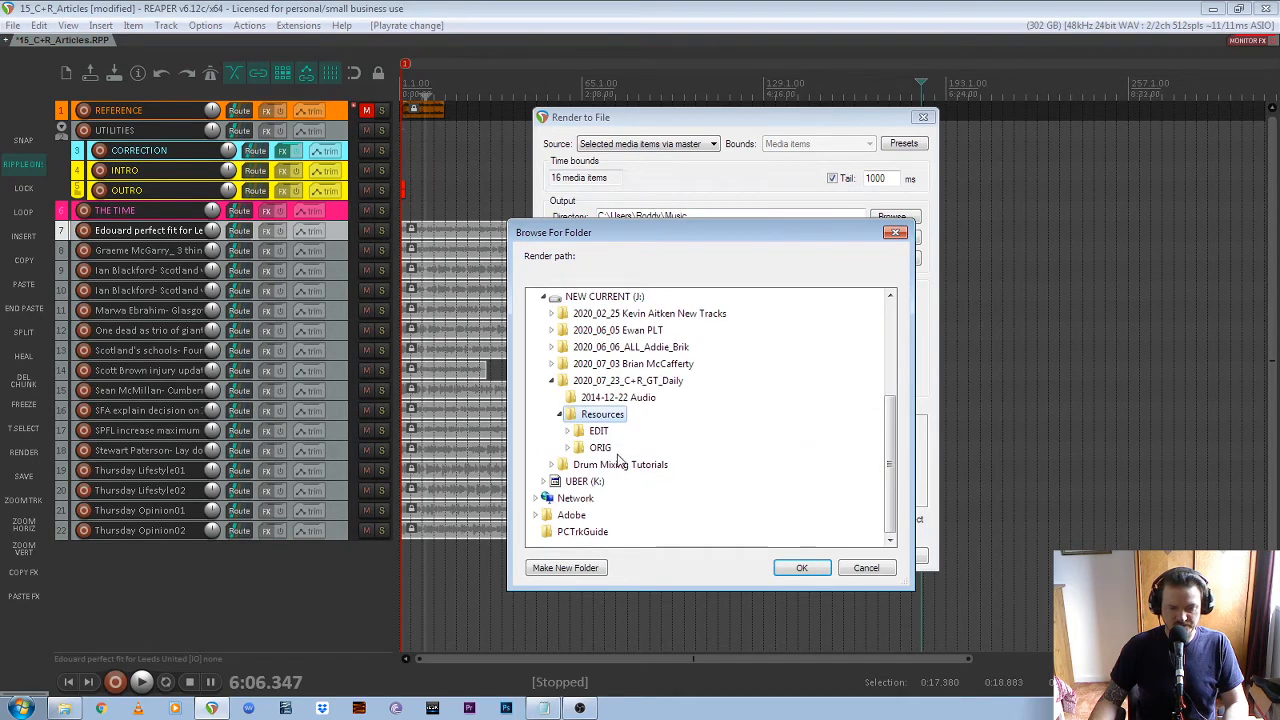
Set the render directory to the GT EDIT folder inside the EDIT folder of Resources
double_click(598, 430)
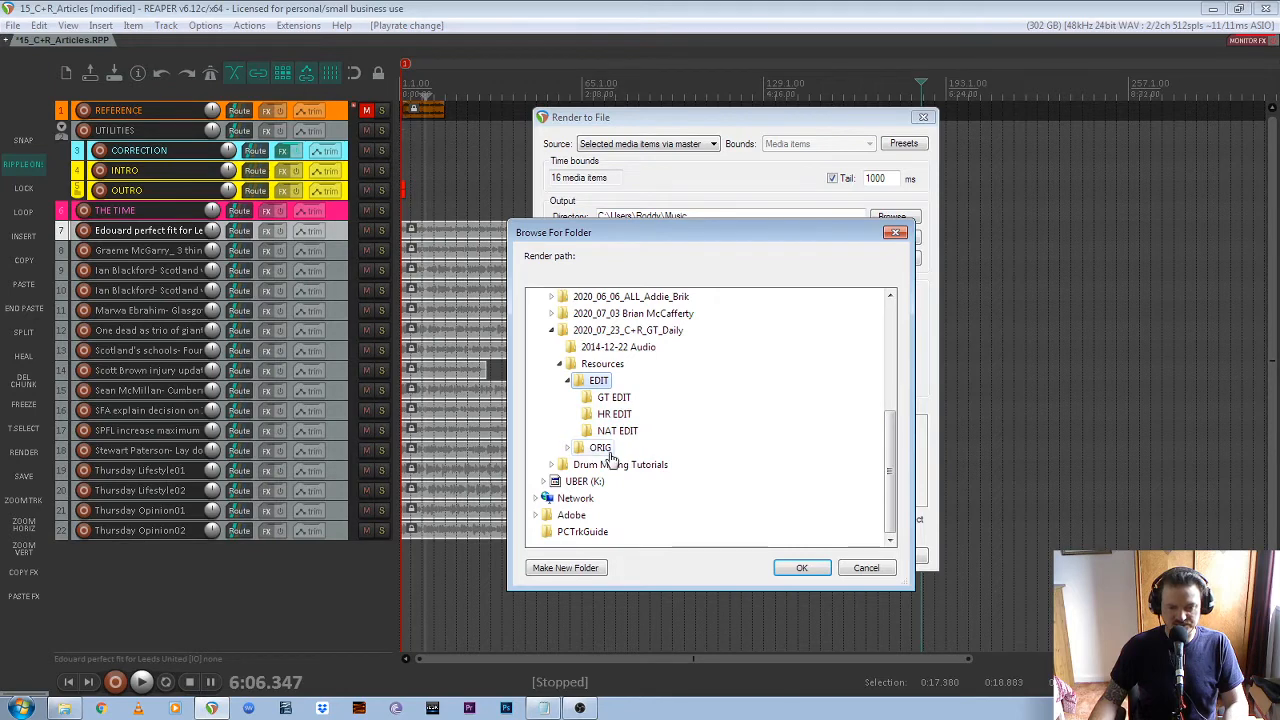
double_click(597, 448)
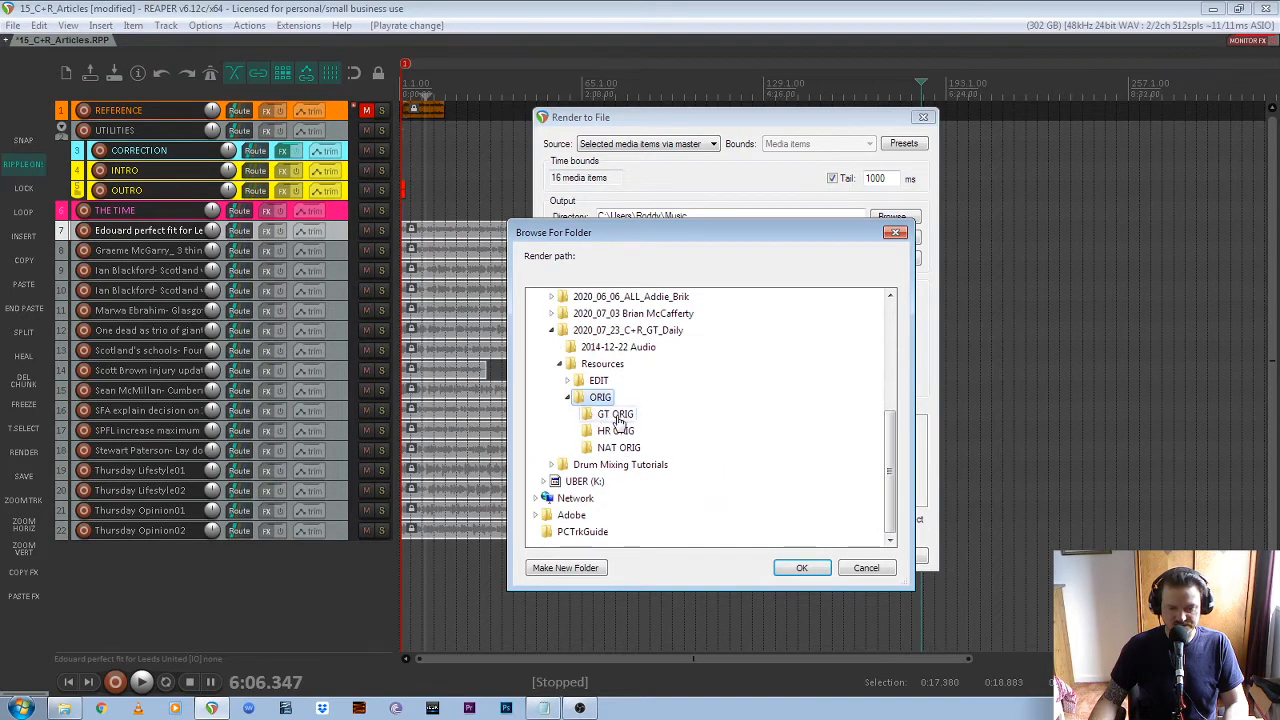
scroll(731, 434, "up", 1)
double_click(598, 431)
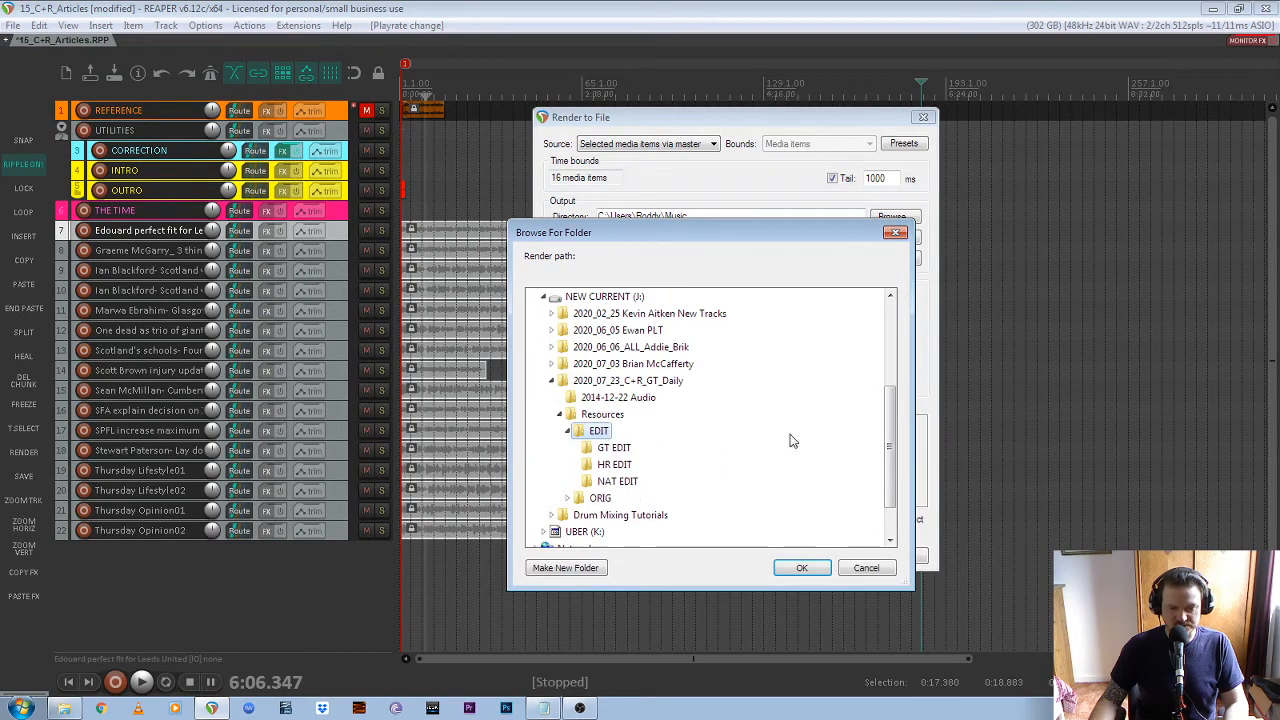
scroll(766, 429, "down", 1)
left_click(615, 398)
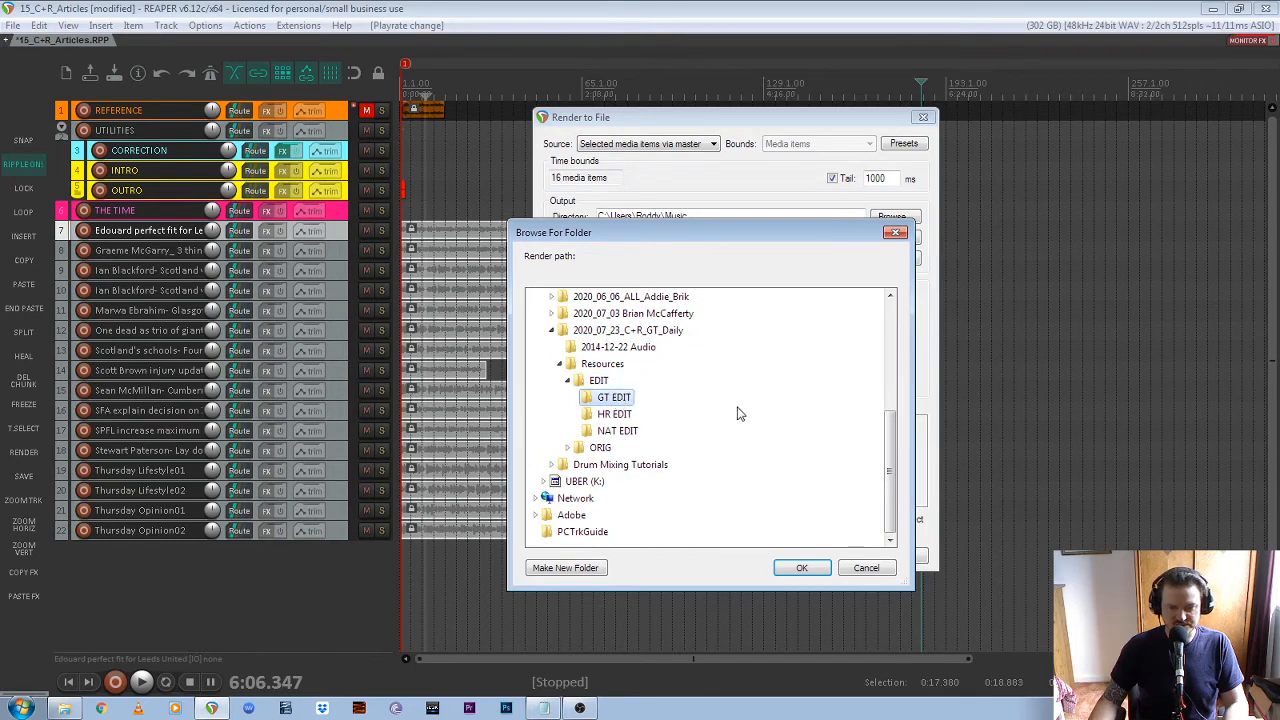
left_click(806, 567)
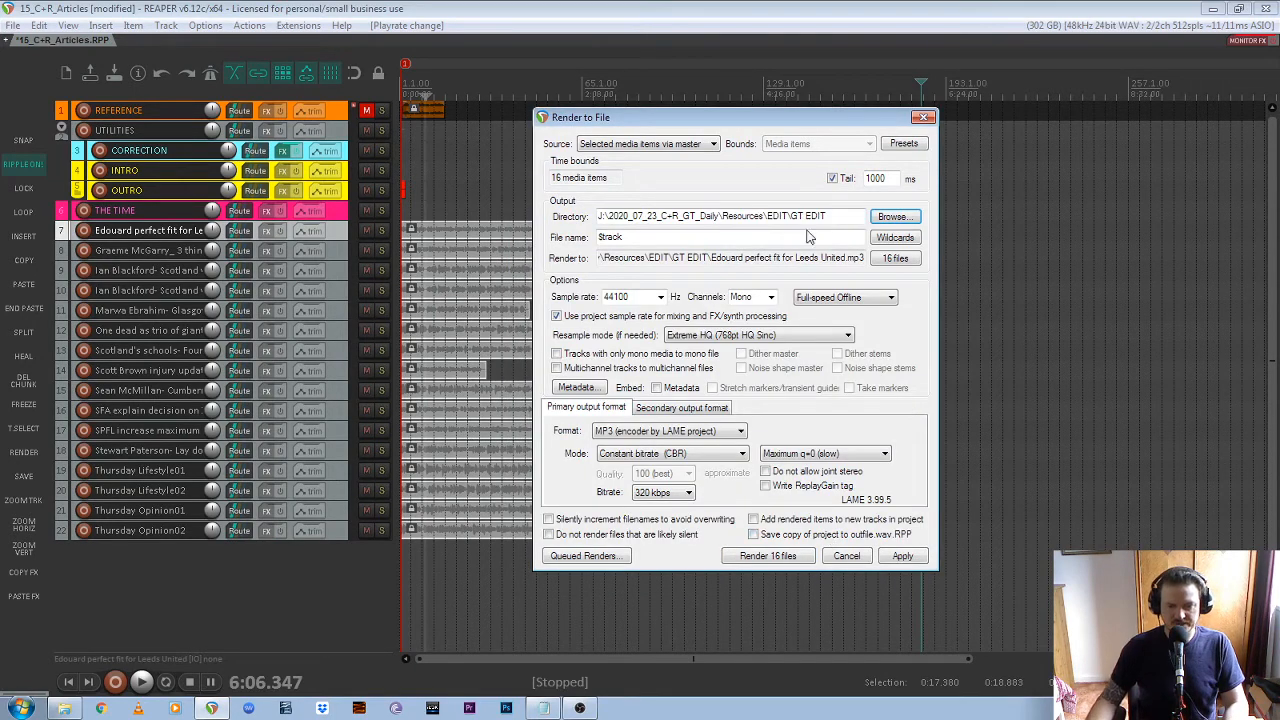
Insert the $track project information wildcard into the render file name and delete the duplicate so only one $track remains
left_click(636, 237)
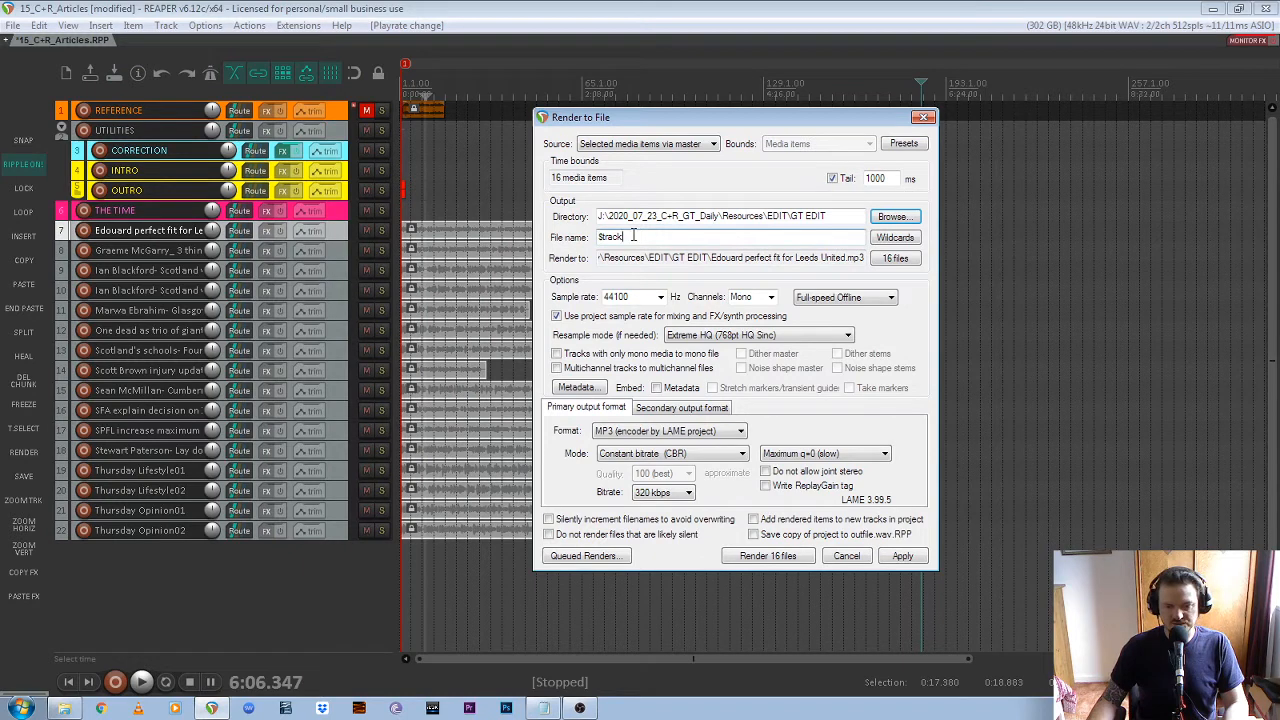
left_click(896, 238)
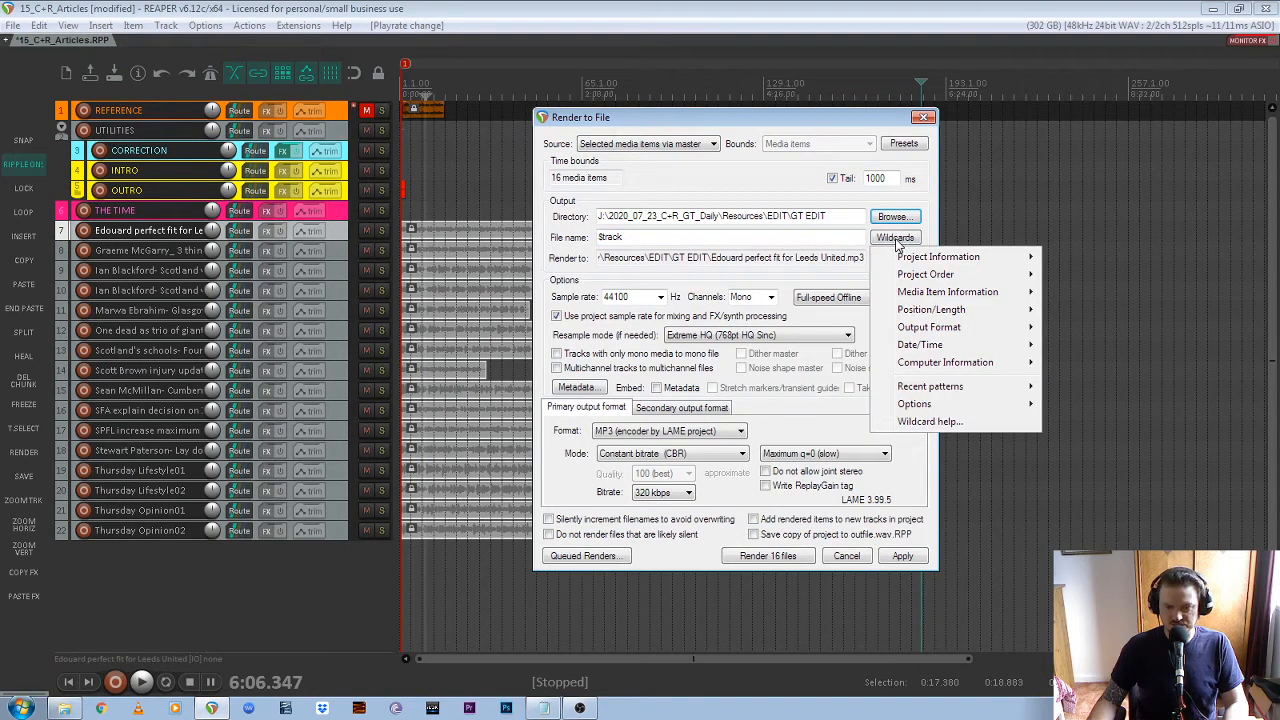
mouse_move(930, 258)
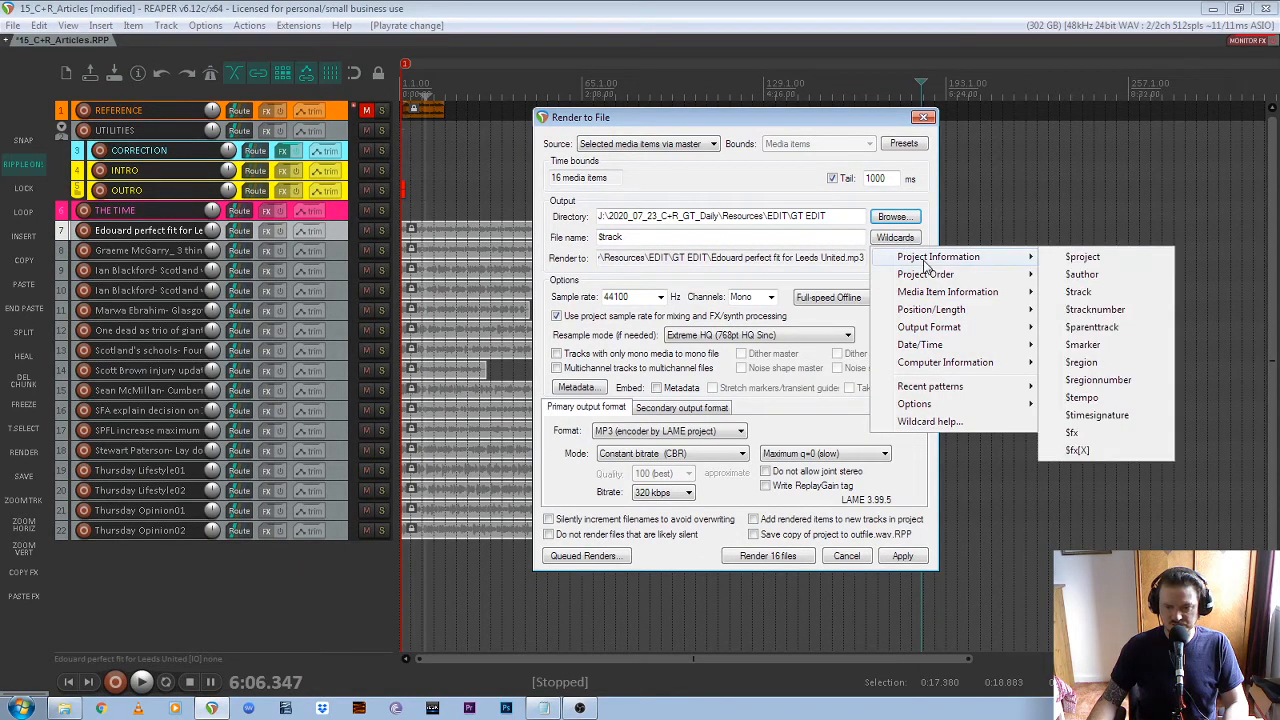
left_click(1079, 292)
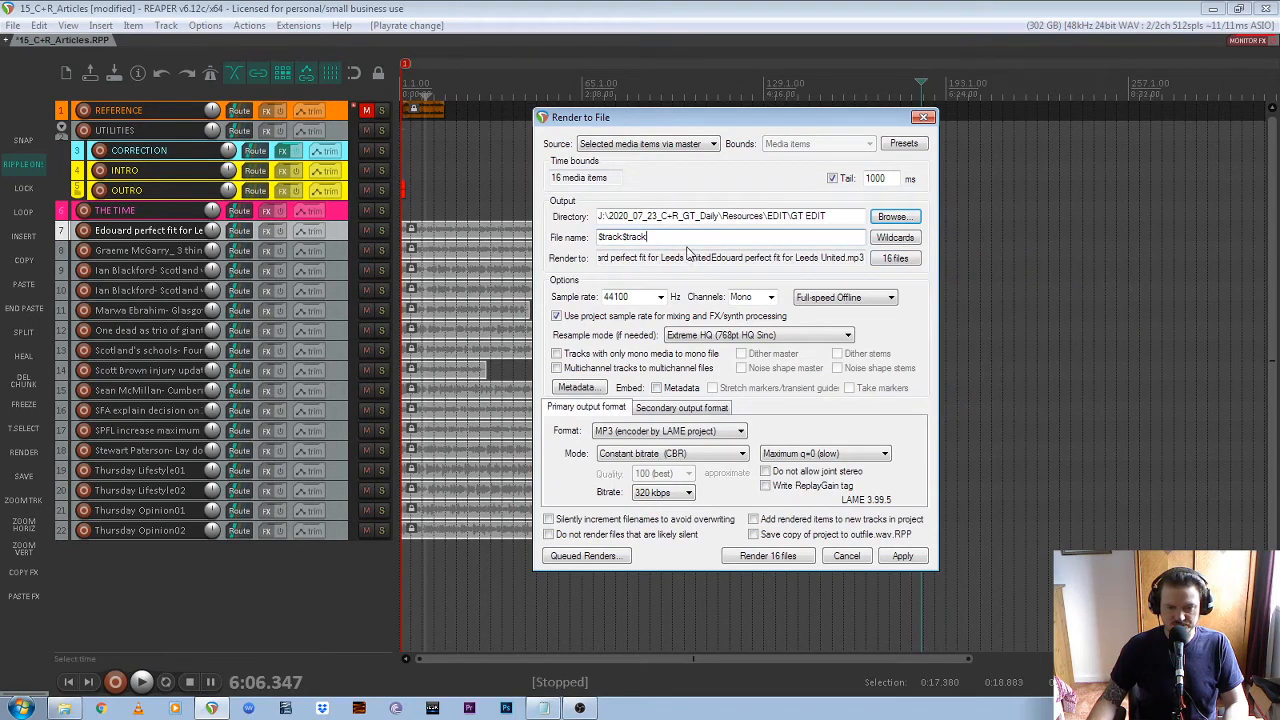
key("BackSpace")
key("BackSpace")
key("BackSpace")
key("BackSpace")
key("BackSpace")
key("BackSpace")
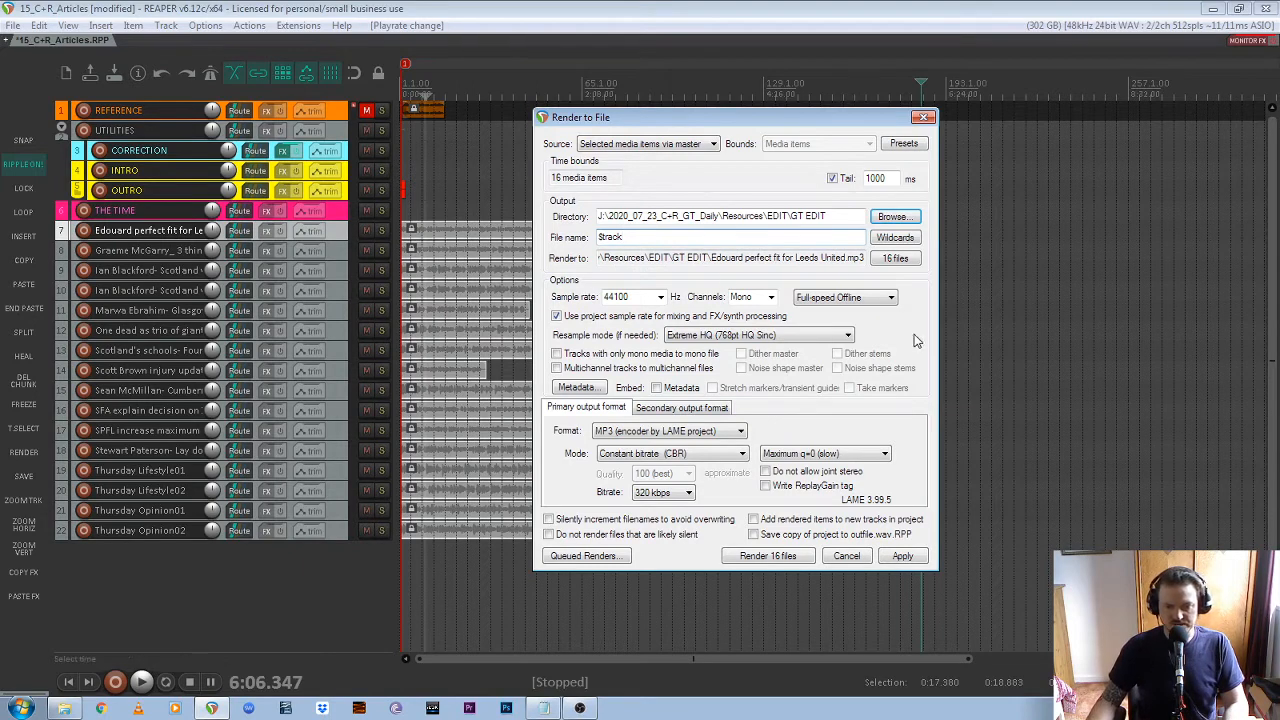
Set the render options to 44100 Hz, Mono, Full-speed Offline and Extreme HQ (768pt HQ Sinc) resampling
left_click(660, 297)
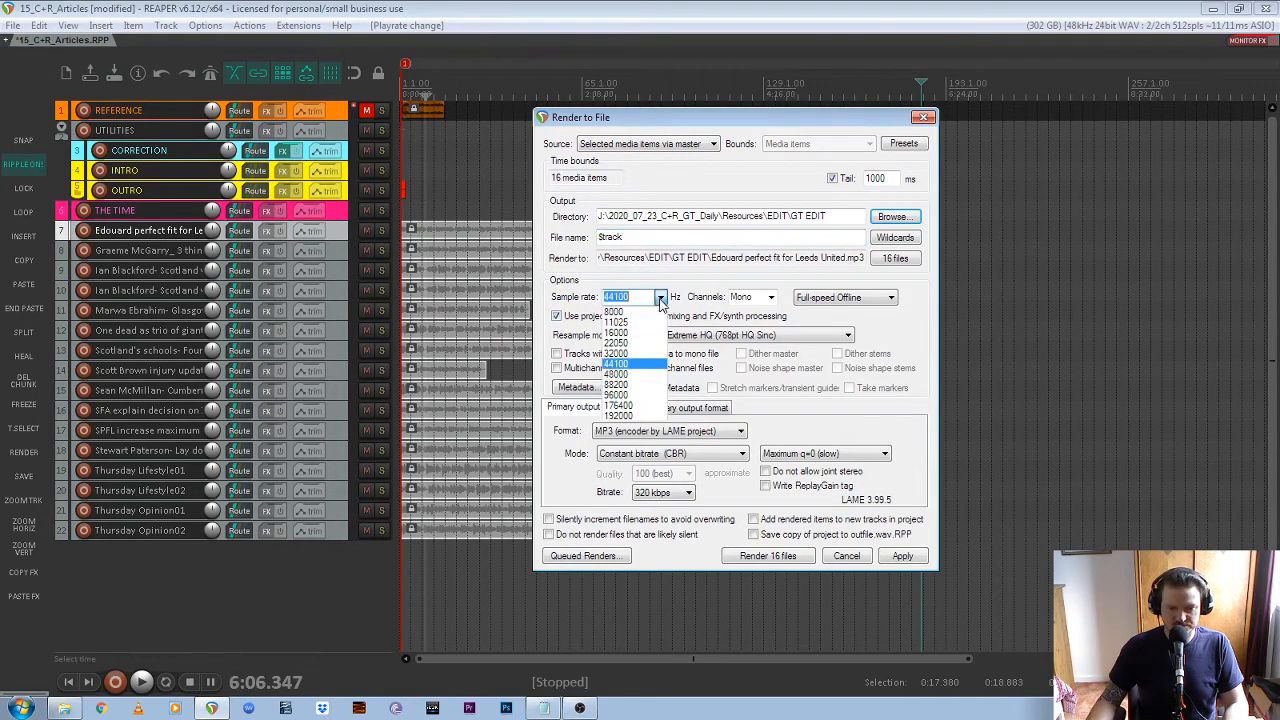
left_click(630, 364)
left_click(770, 297)
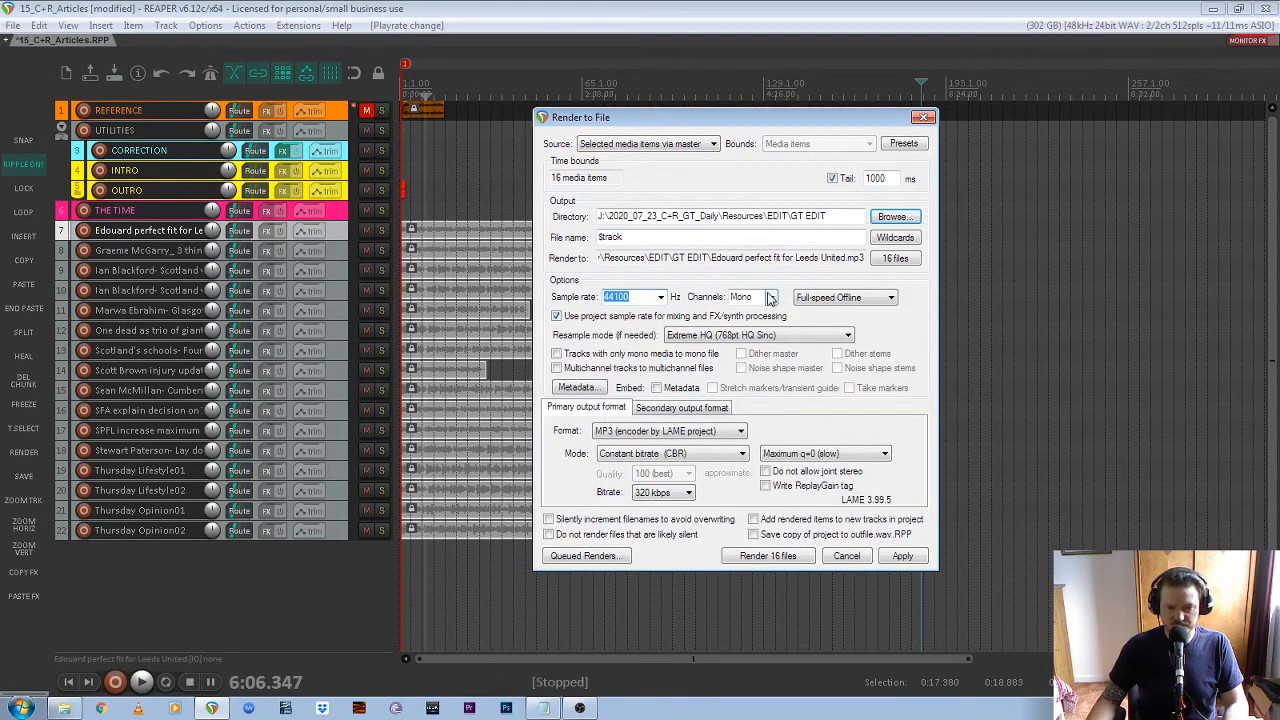
left_click(760, 313)
left_click(876, 298)
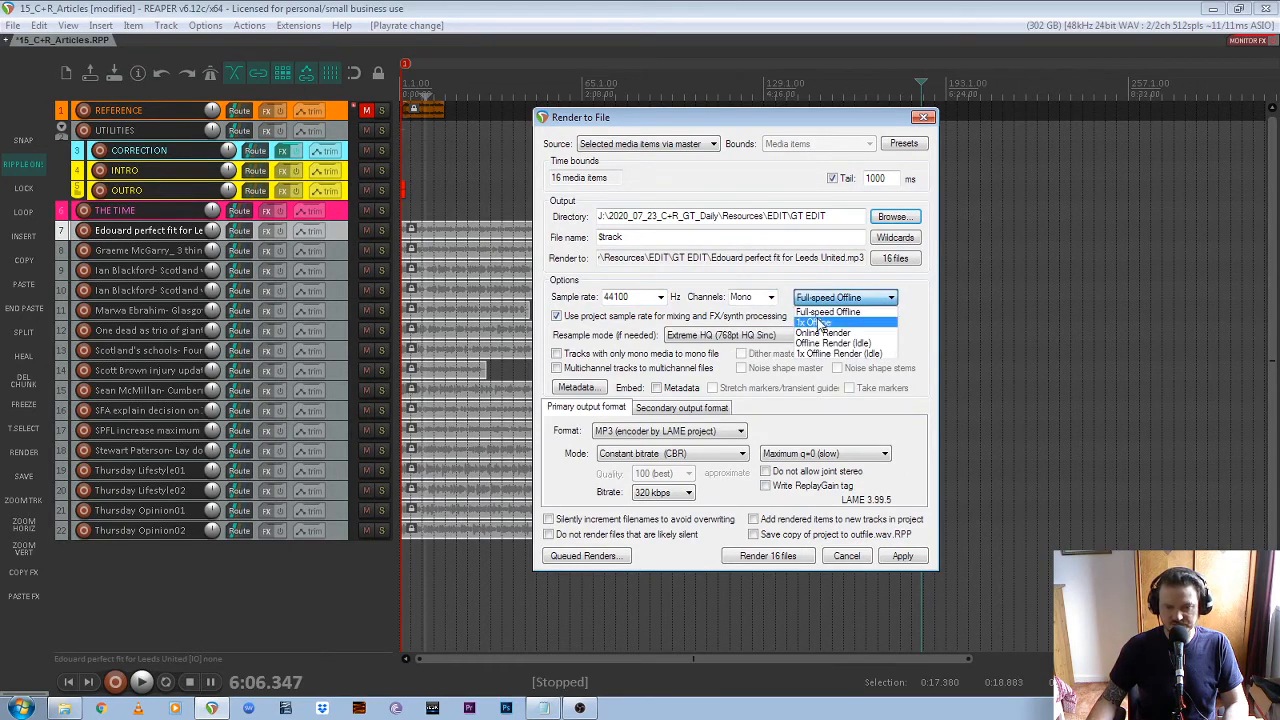
left_click(826, 318)
left_click(716, 336)
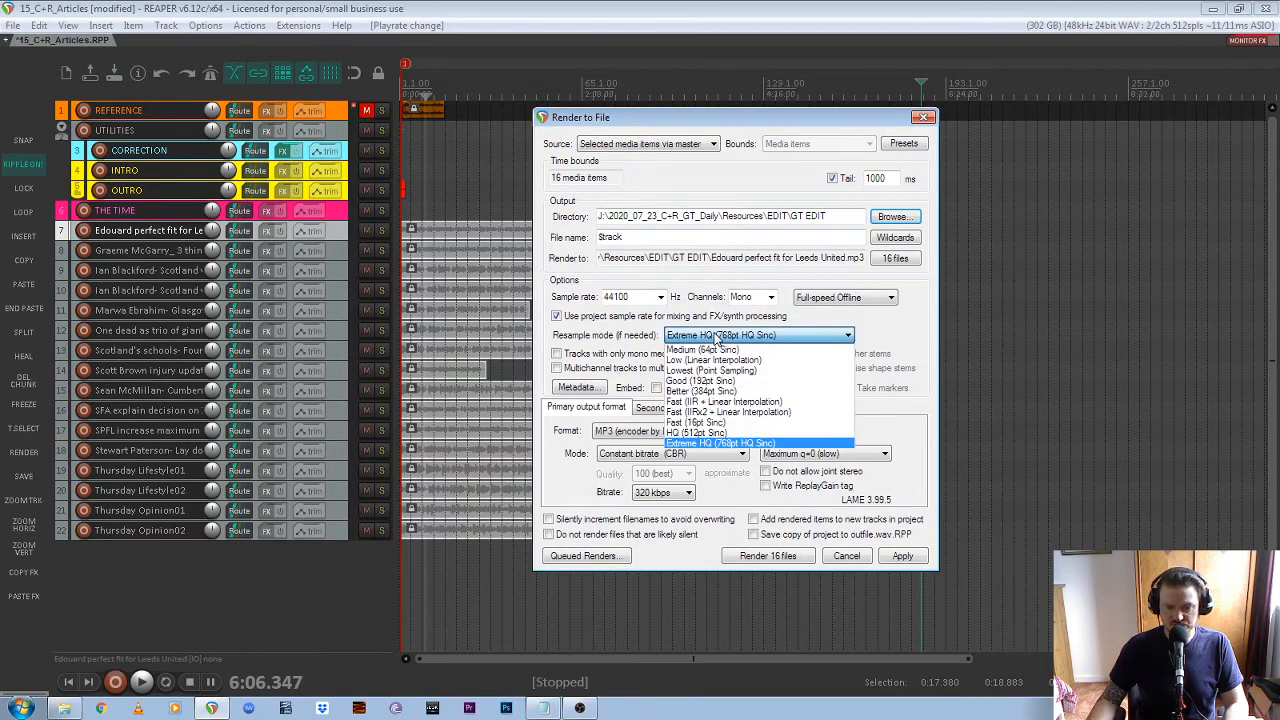
left_click(716, 444)
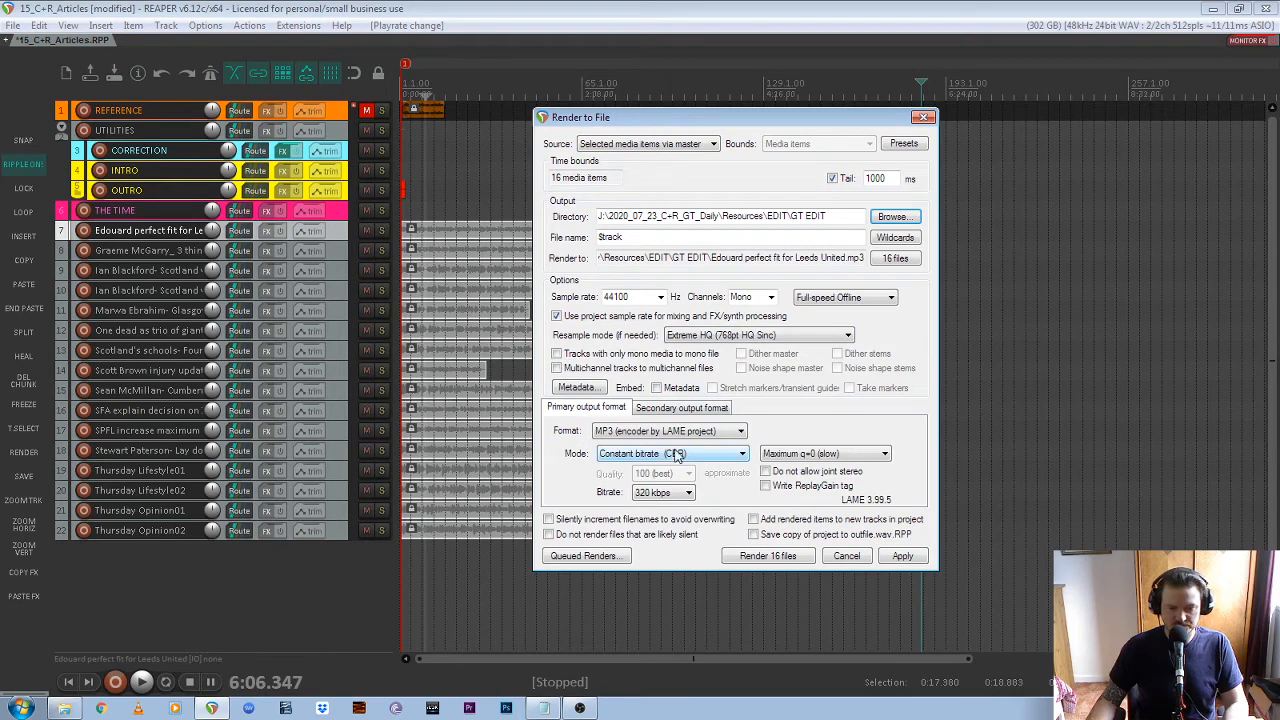
Set the MP3 encoding to Constant bitrate (CBR), Maximum q=0 (slow) quality and 320 kbps
left_click(676, 454)
left_click(652, 505)
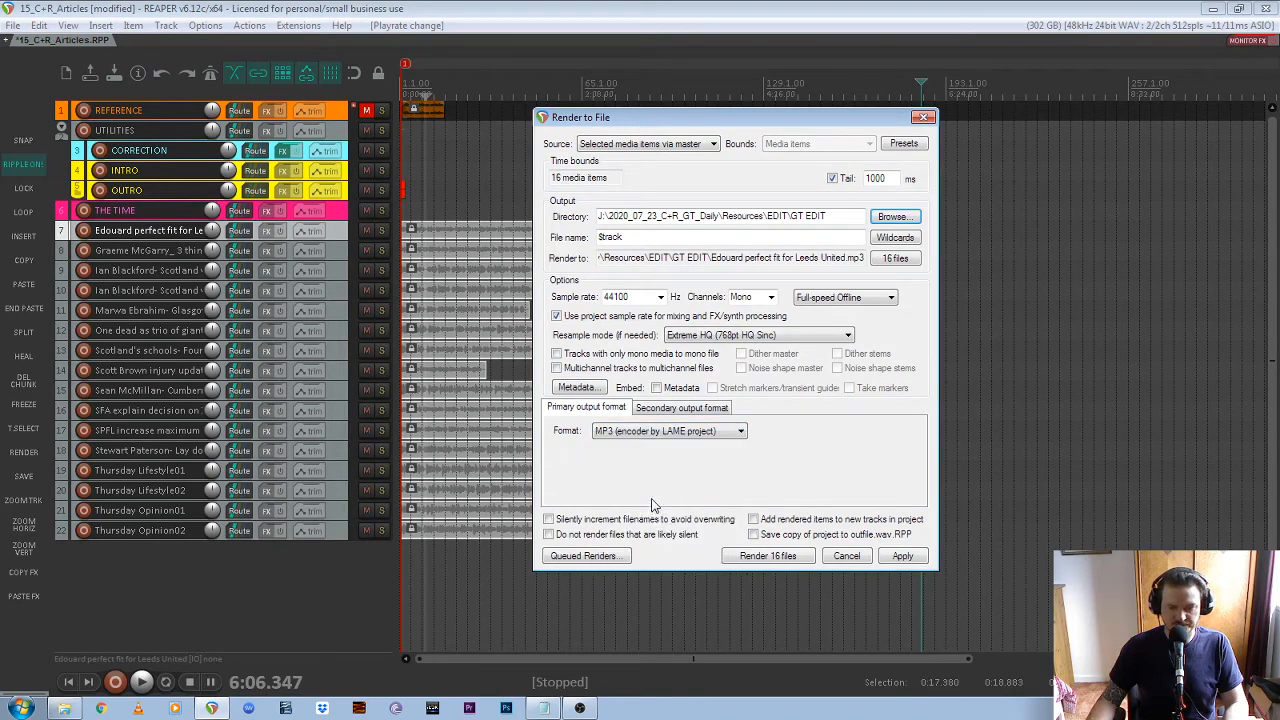
left_click(713, 455)
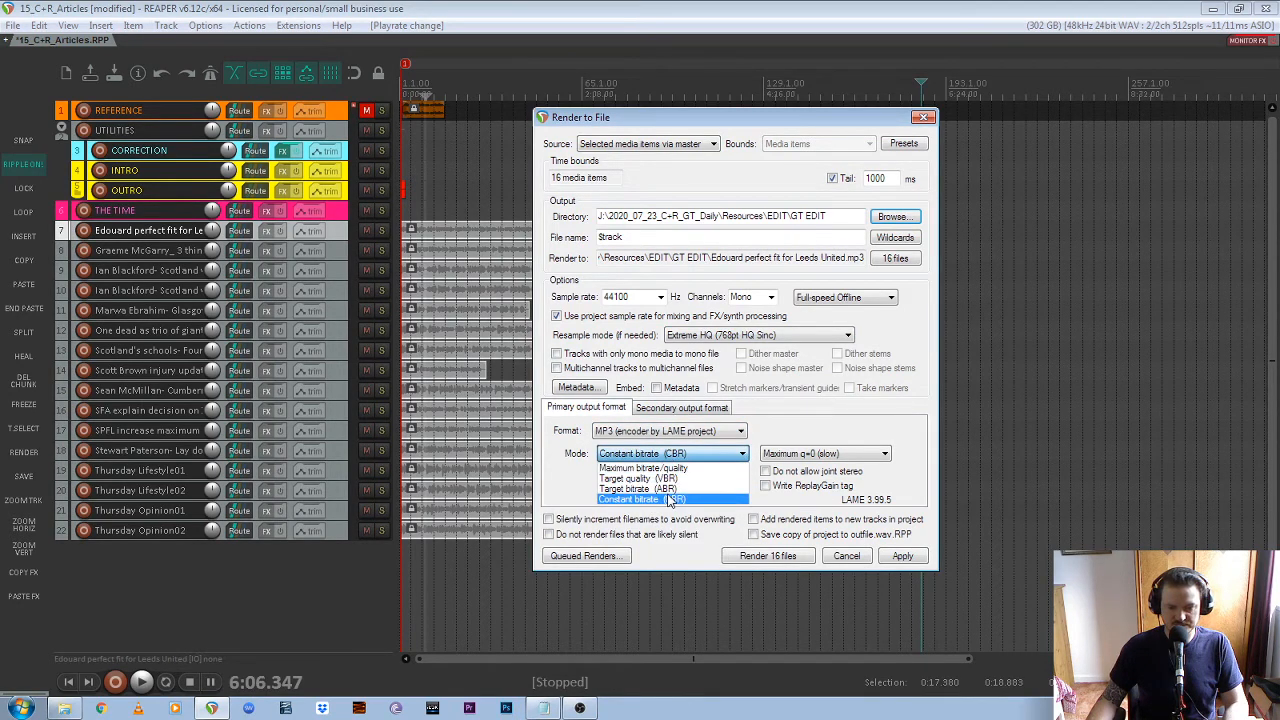
key("Escape")
left_click(873, 455)
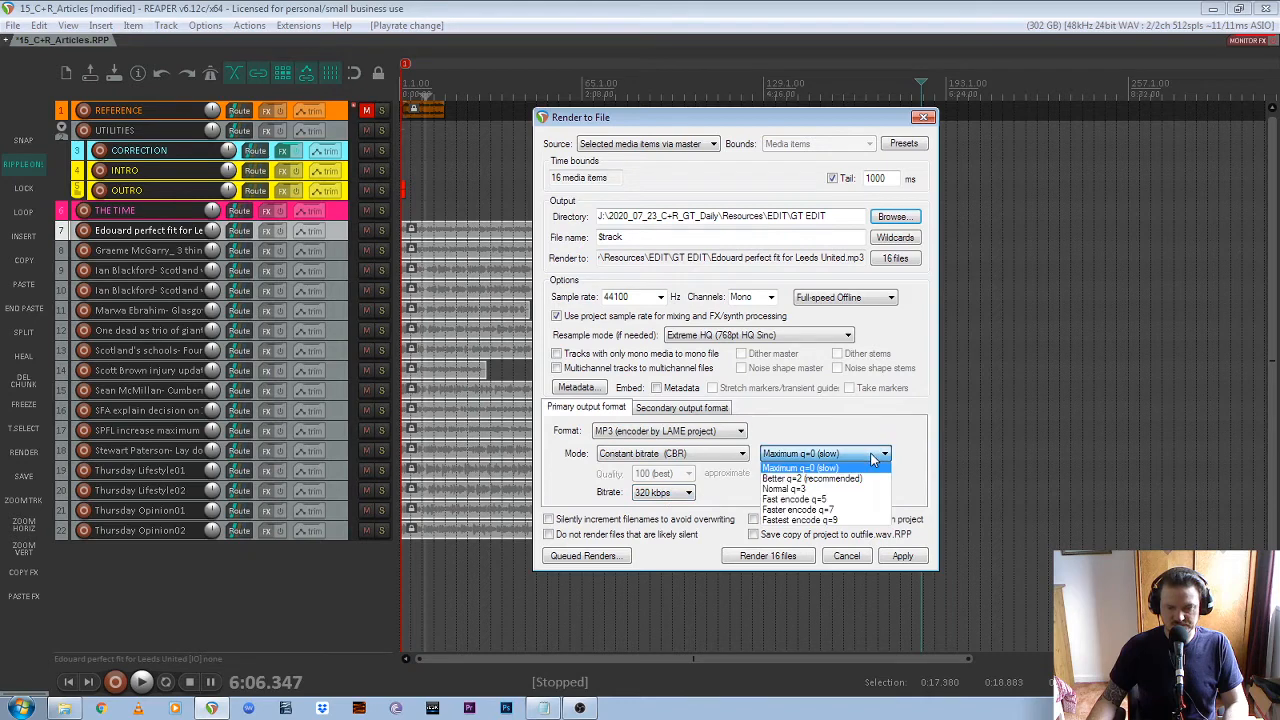
left_click(843, 469)
left_click(688, 492)
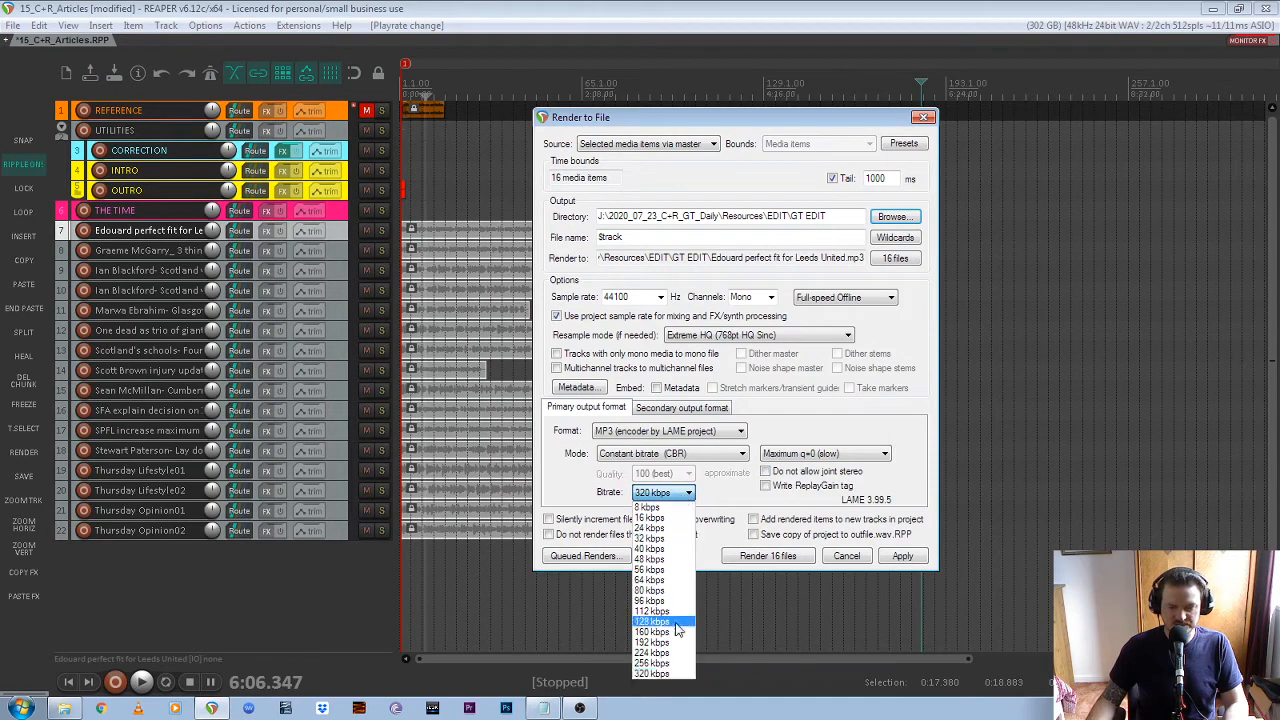
left_click(673, 674)
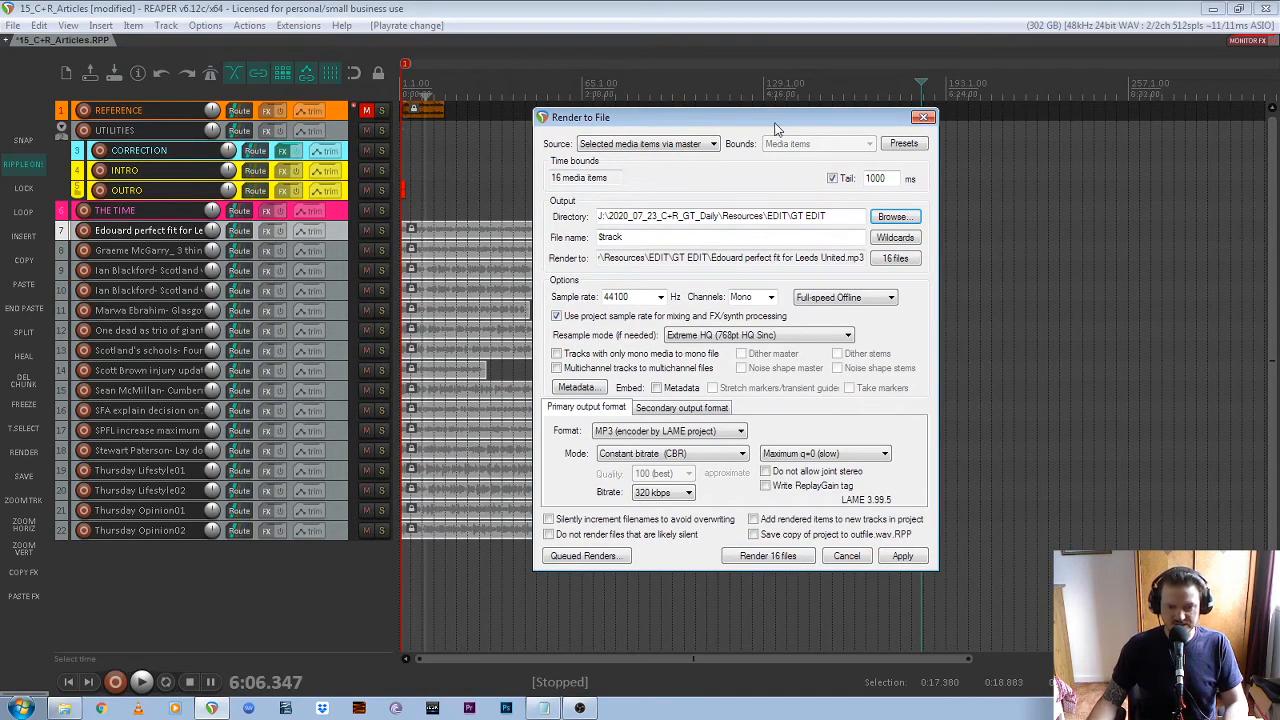
Try selecting only the item on track 7 as the render source, and reselect the items on tracks 7 to 22
left_click_drag(777, 119, 998, 119)
left_click_drag(546, 199, 579, 240)
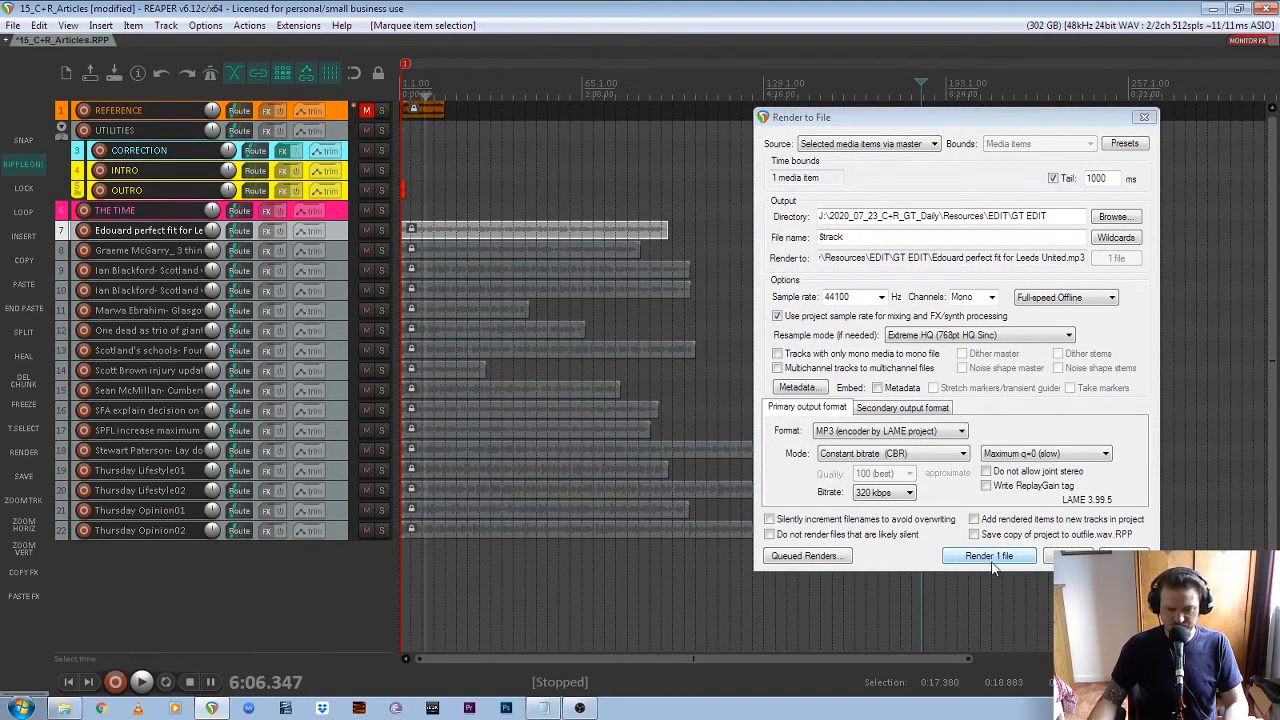
left_click_drag(502, 195, 520, 545)
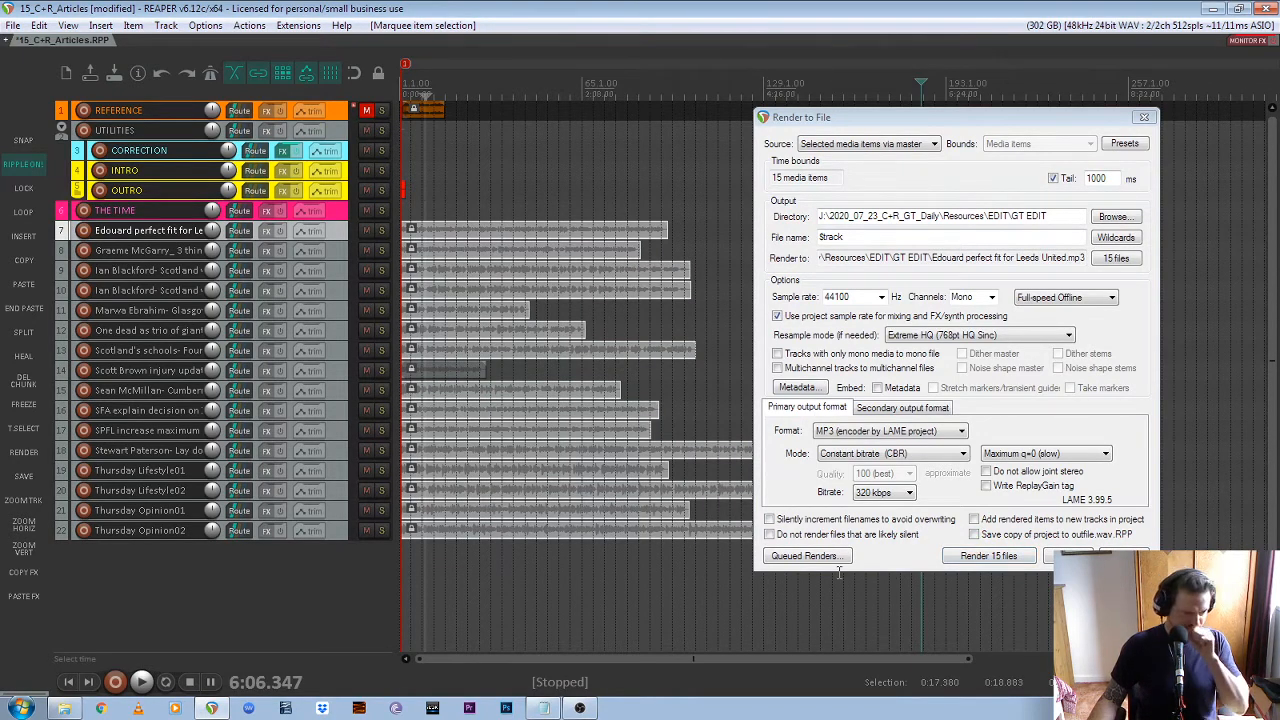
left_click_drag(706, 200, 430, 567)
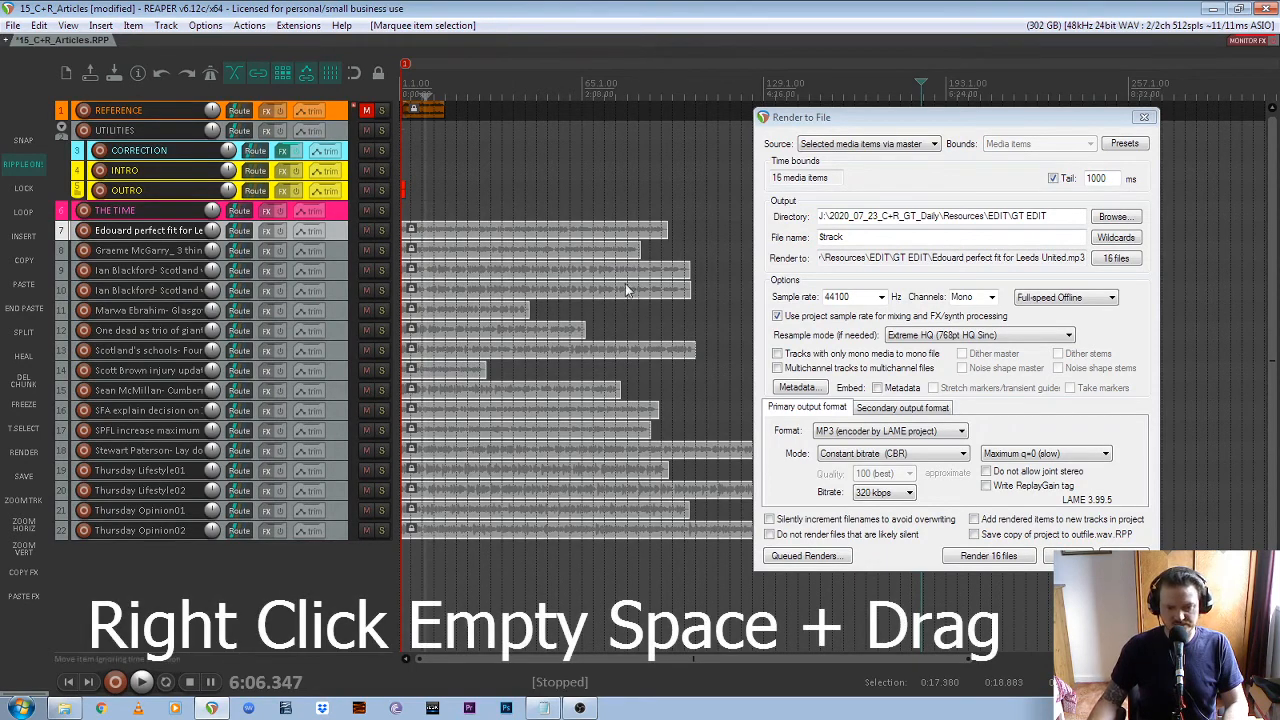
left_click(972, 120)
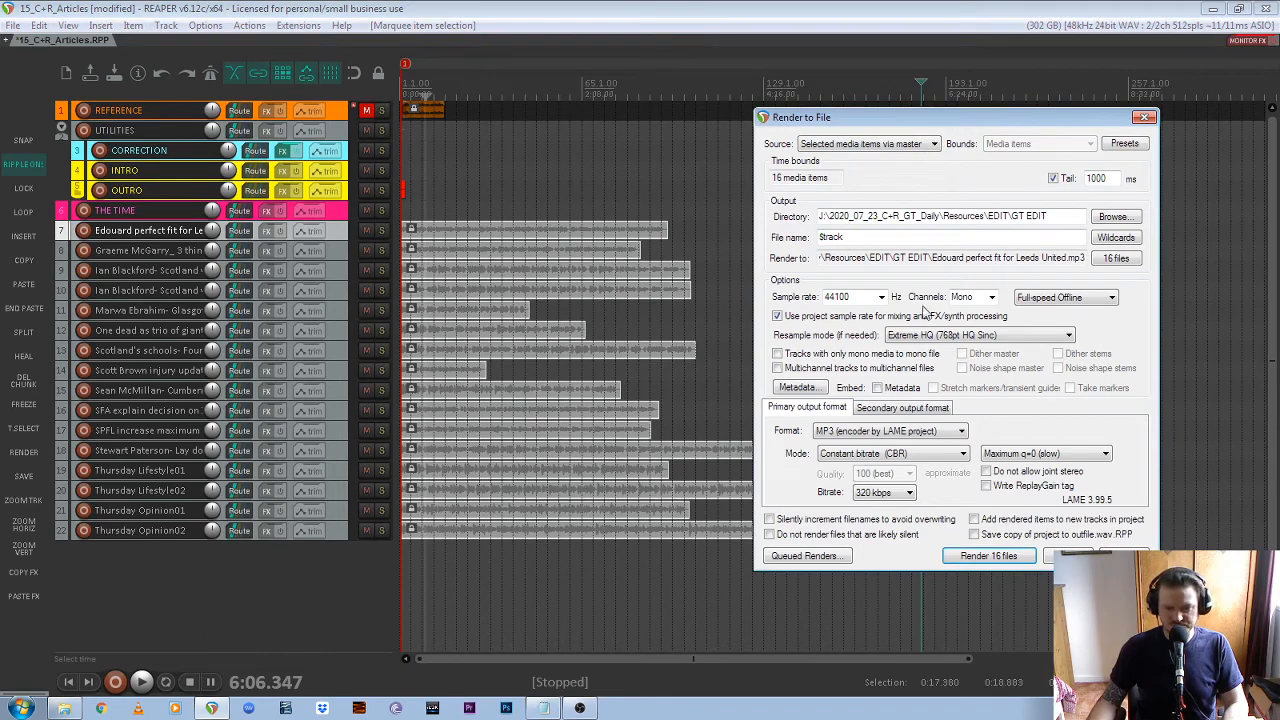
left_click_drag(1017, 115, 905, 108)
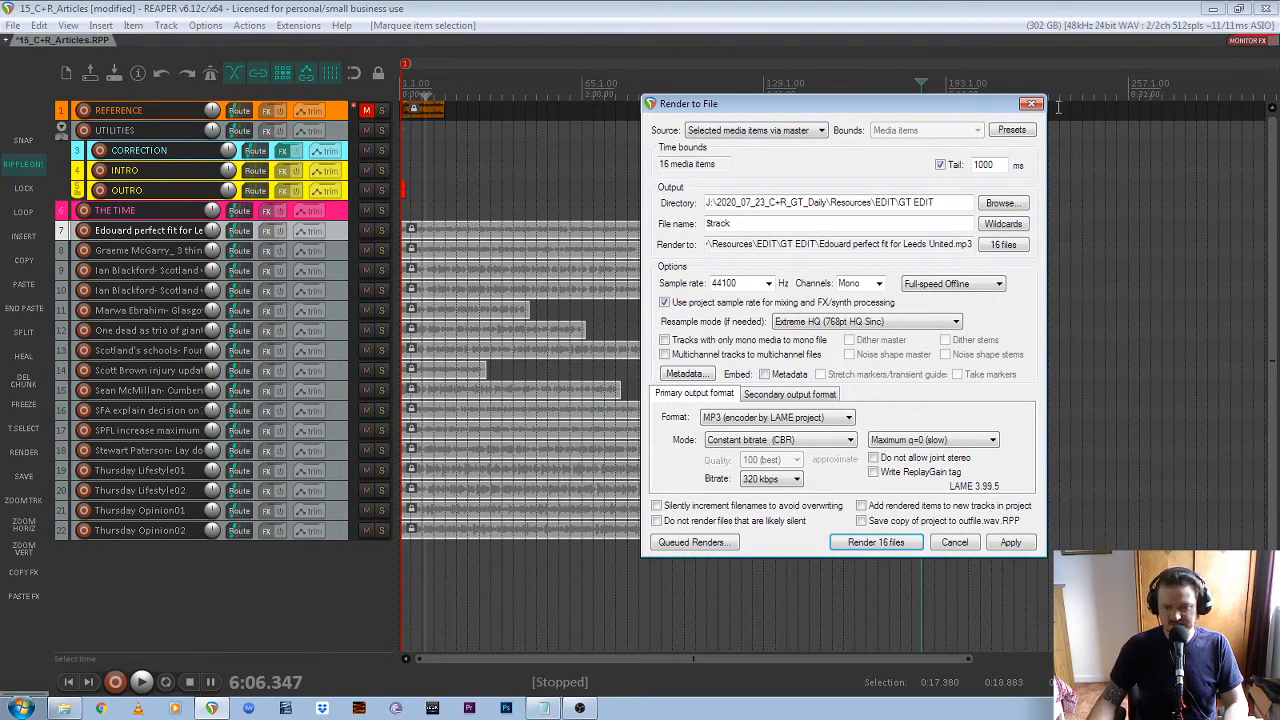
Examine the all-settings render presets and the prompt for saving a new preset, without saving one
left_click(1011, 132)
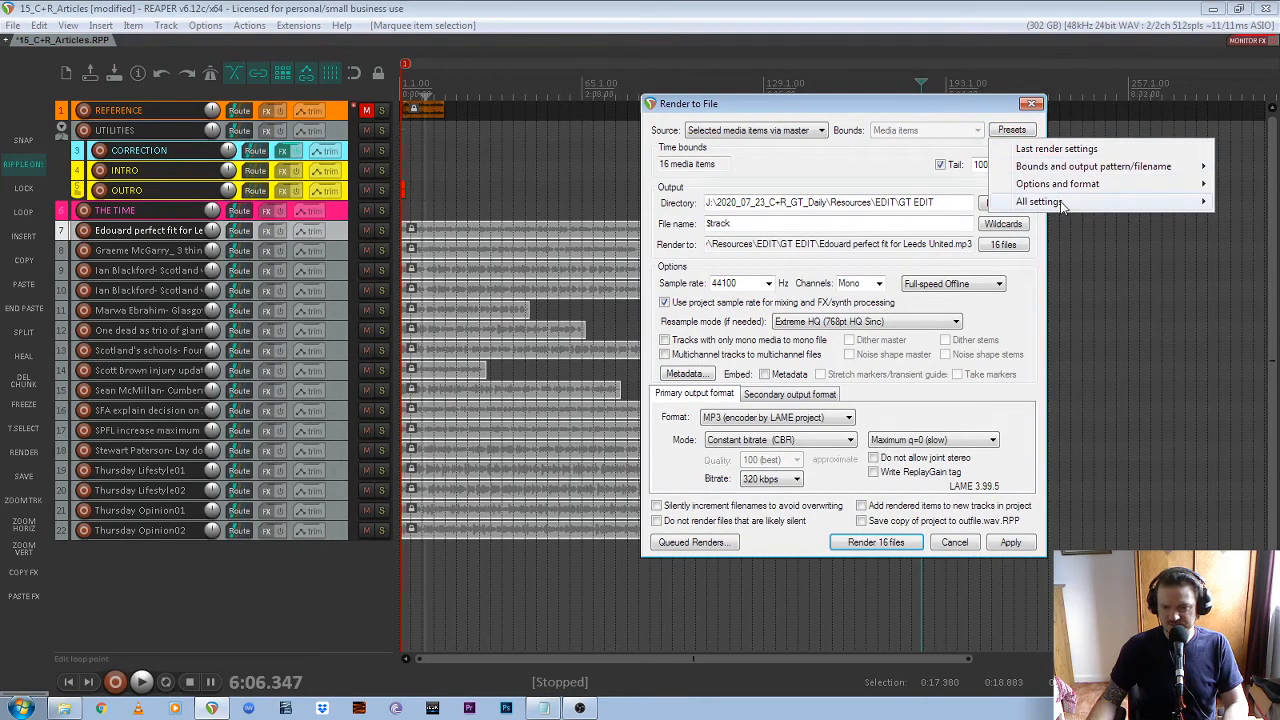
mouse_move(1063, 205)
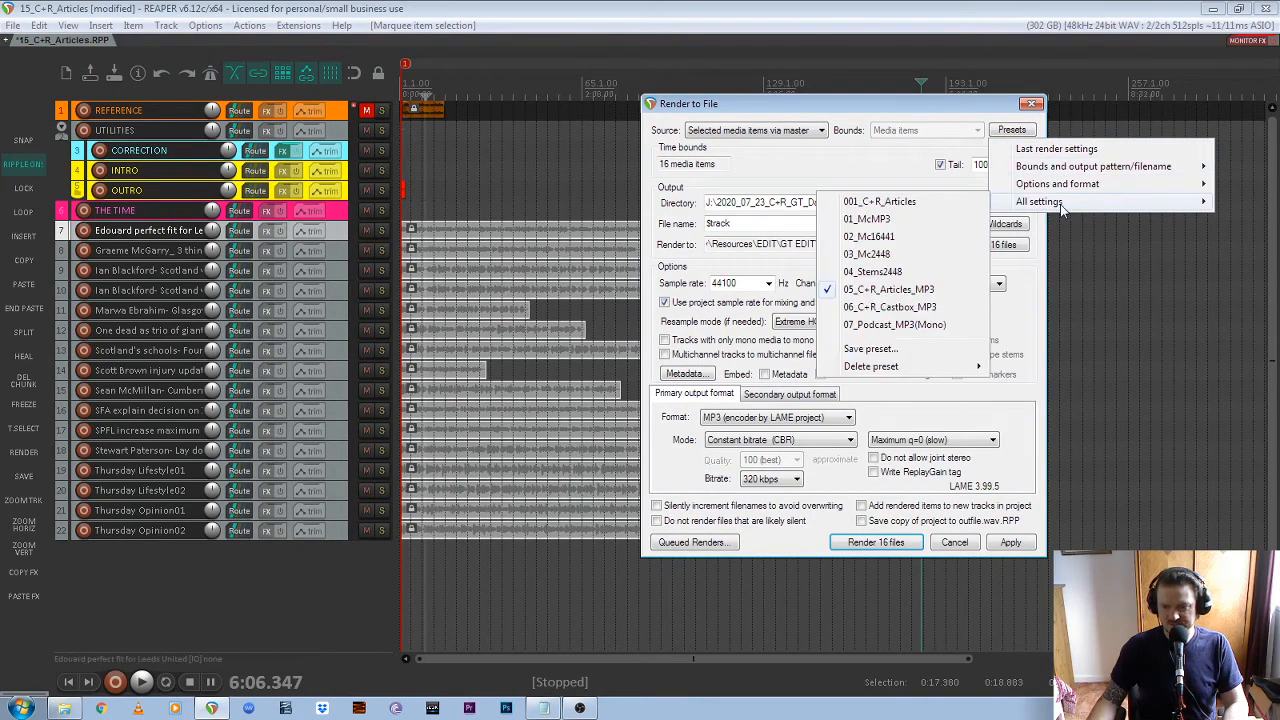
left_click(890, 349)
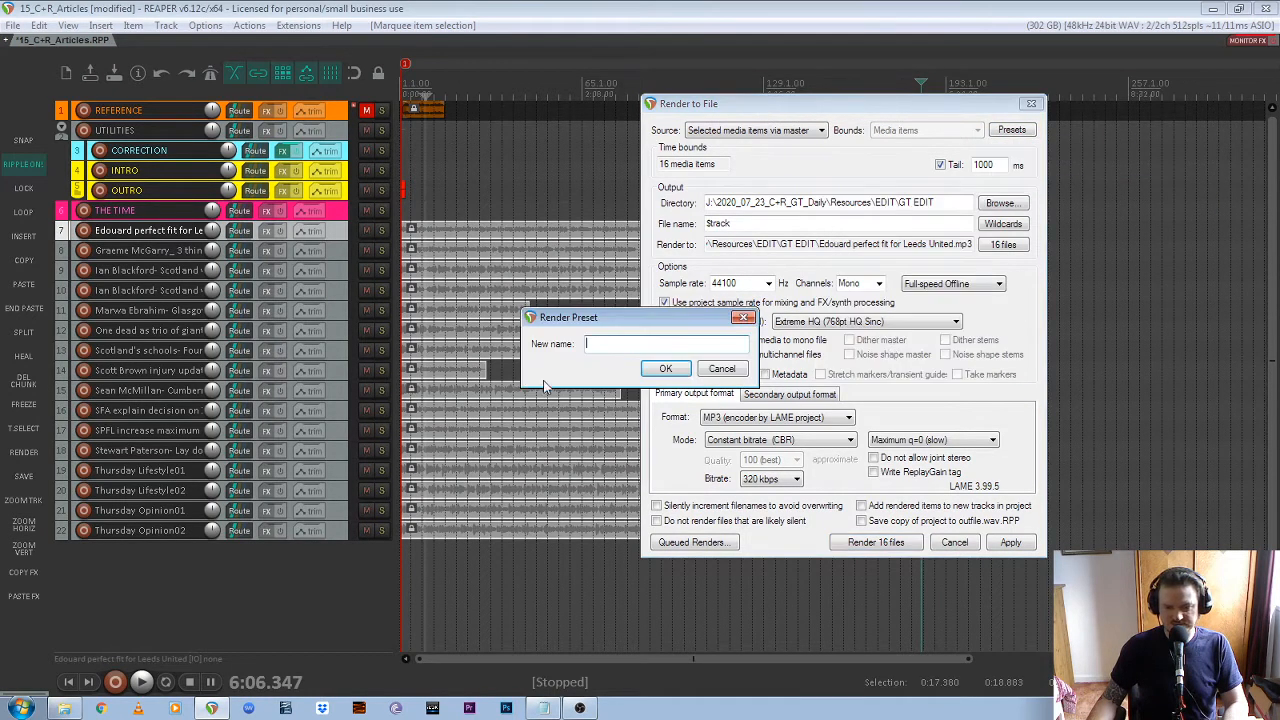
left_click(717, 374)
left_click(1011, 130)
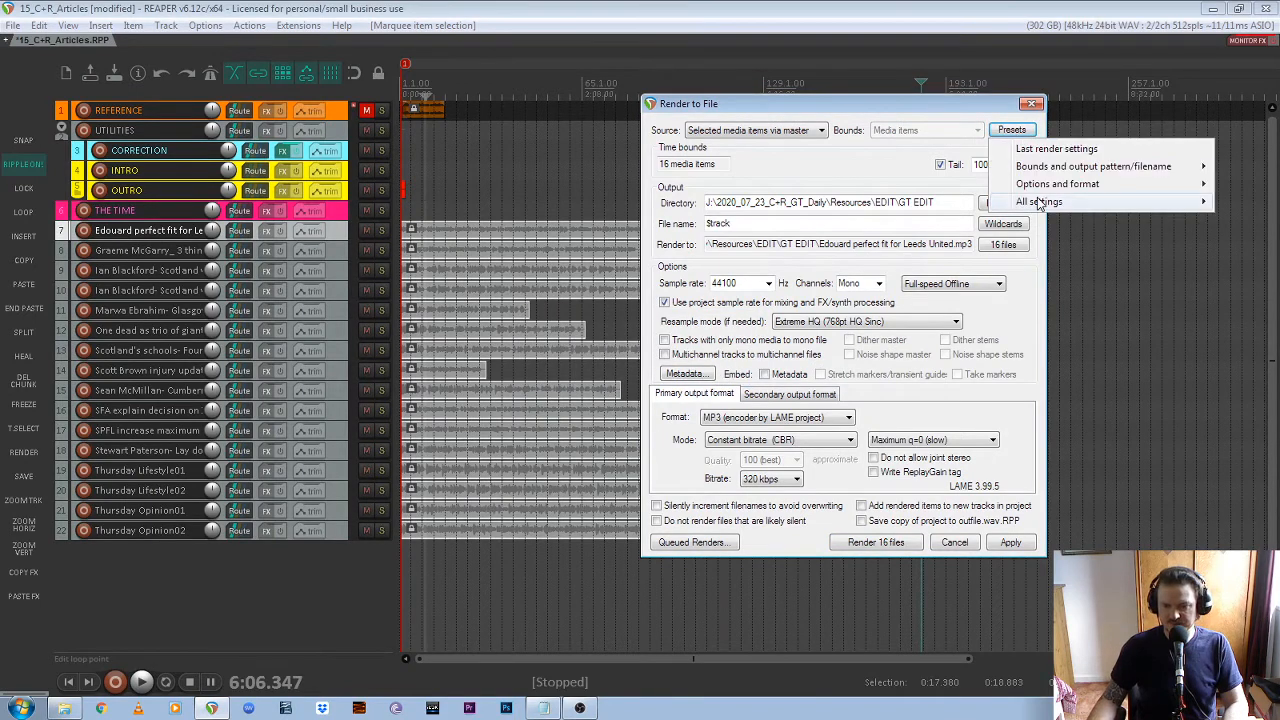
mouse_move(1039, 202)
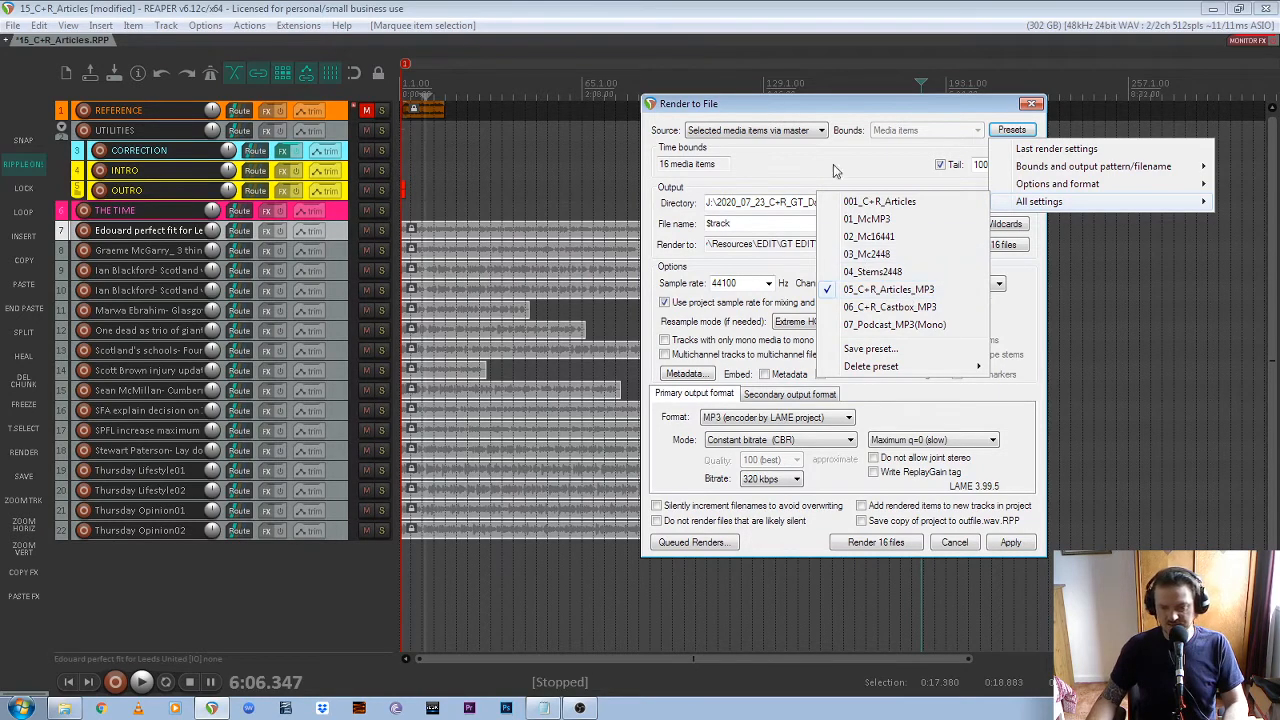
key("Escape")
key("Escape")
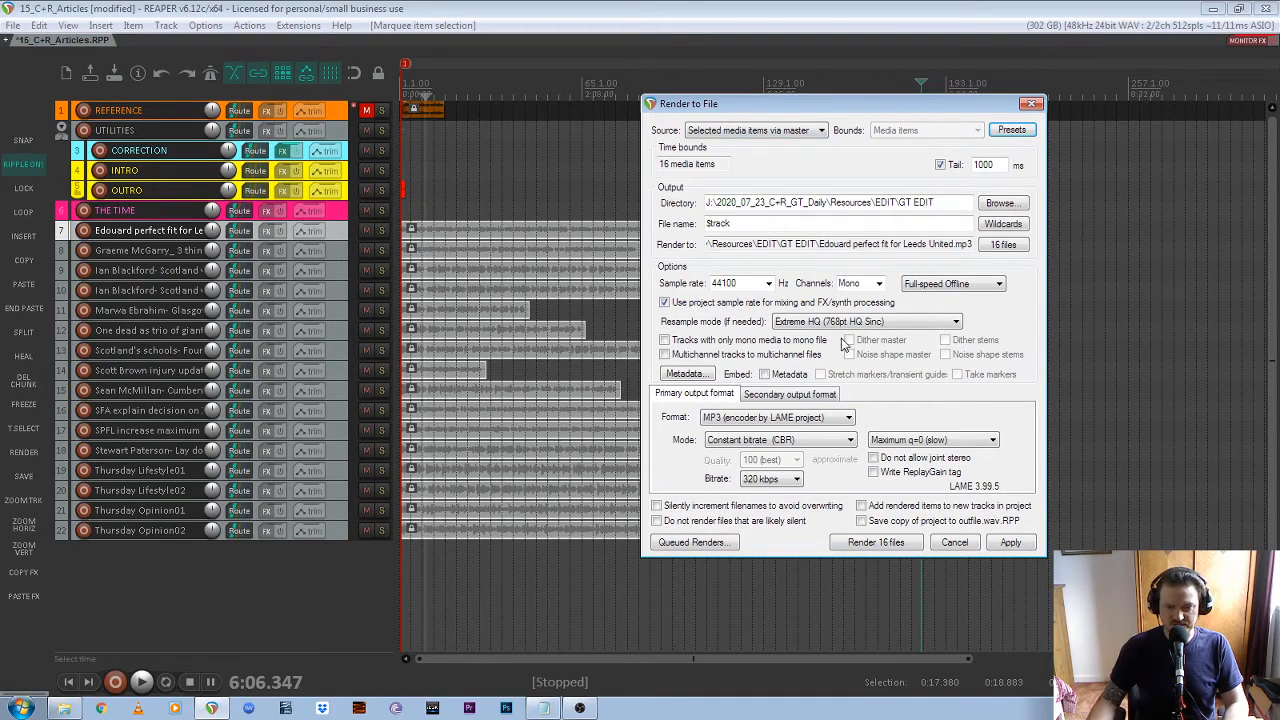
Render the 16 selected article items to MP3 files
left_click(885, 548)
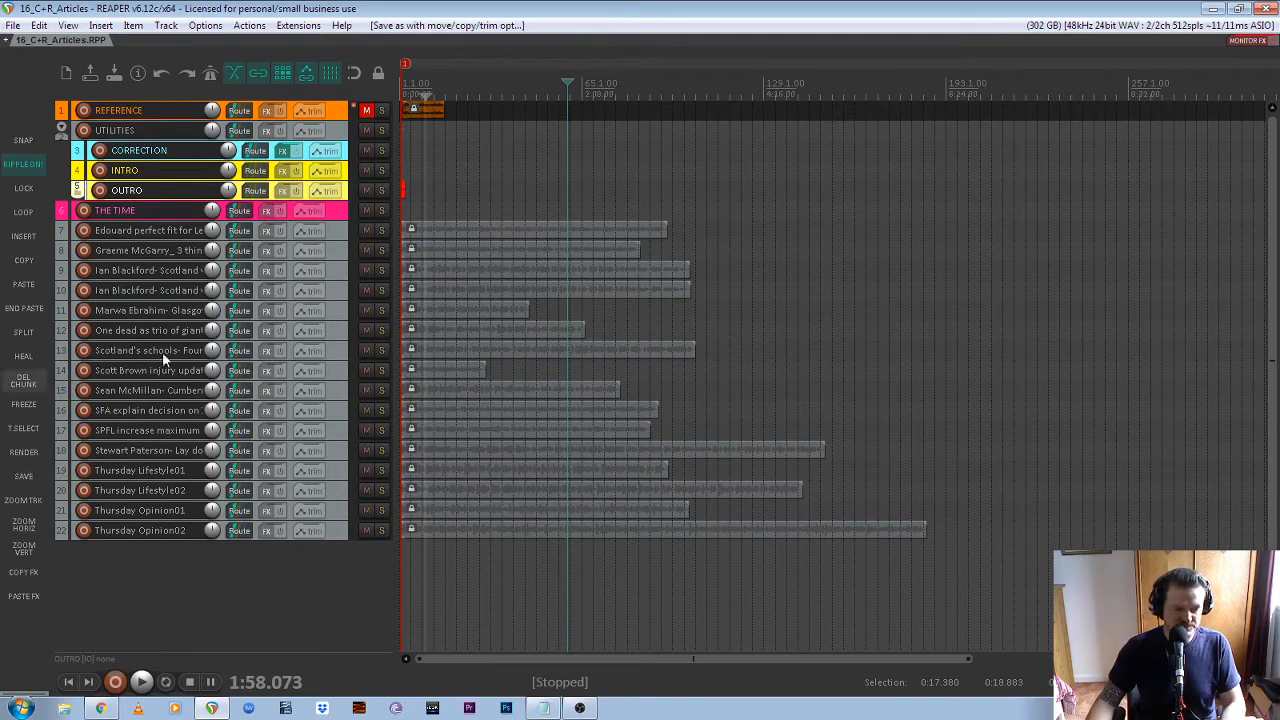
Save the project under the new version name 17_C+R_Articles.RPP in the 2020_07_23_C+R_GT_Daily folder
left_click(26, 482)
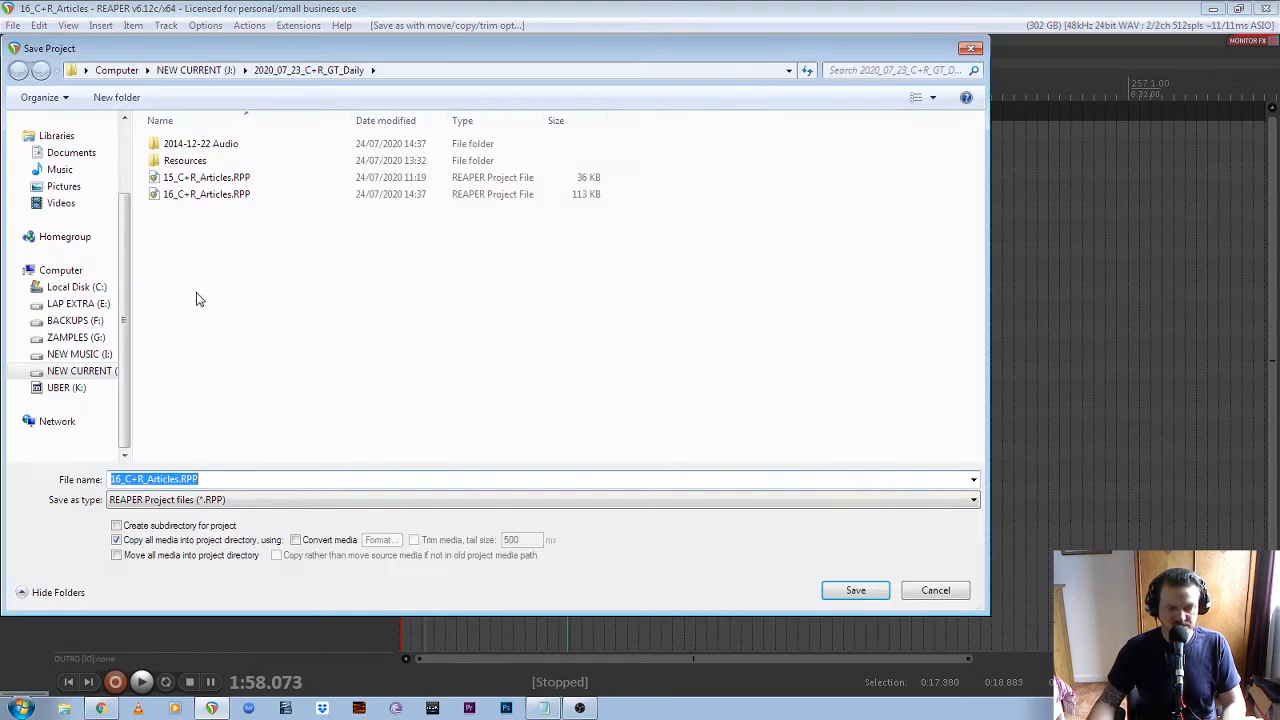
left_click(120, 479)
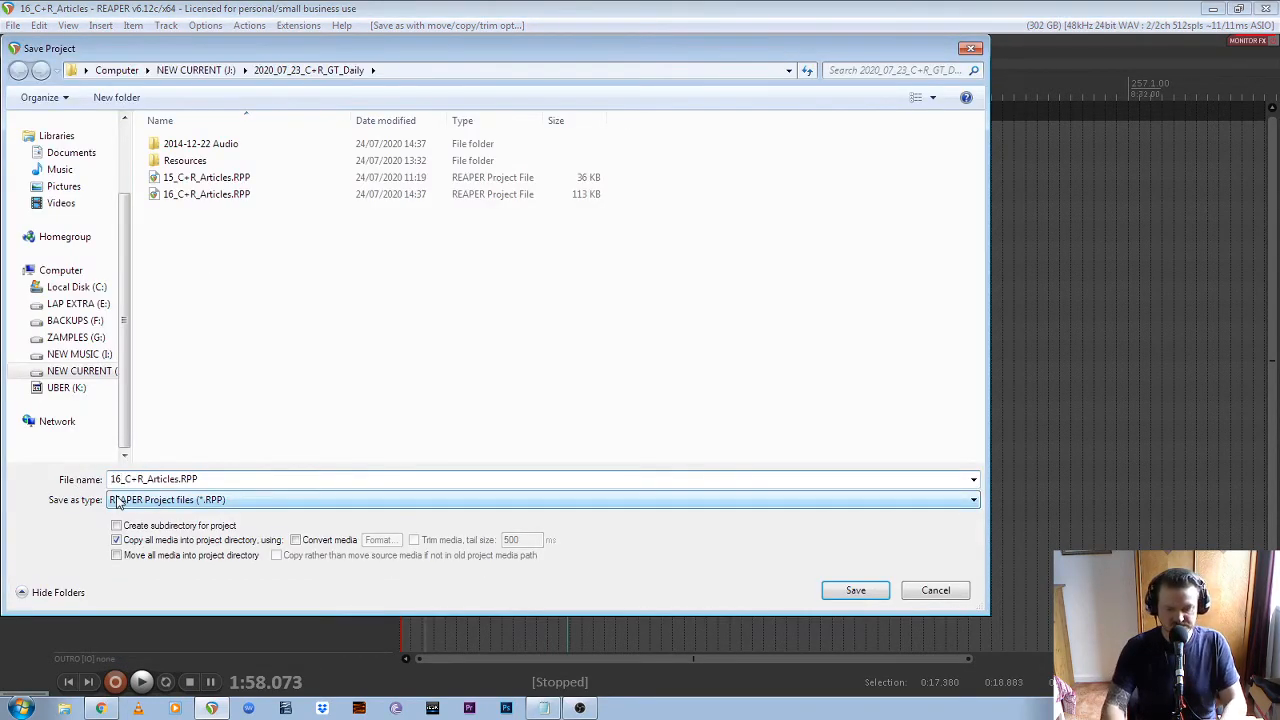
key("BackSpace")
type("7")
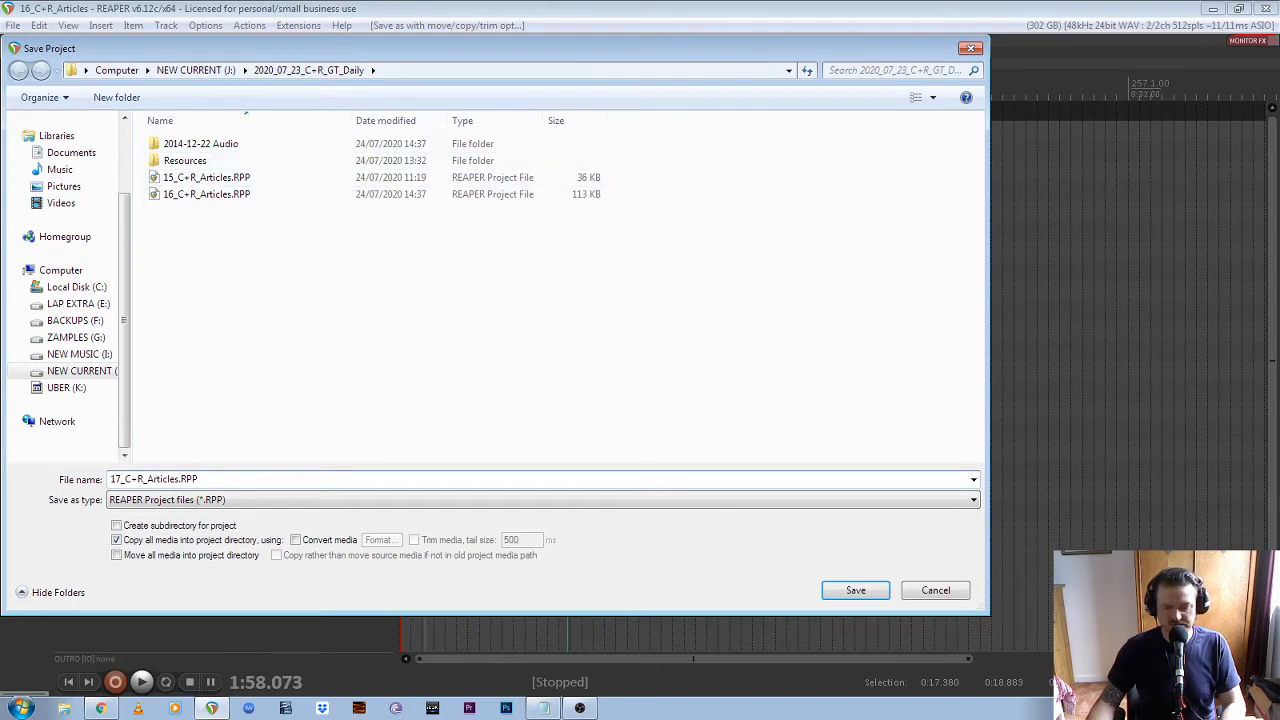
left_click(855, 591)
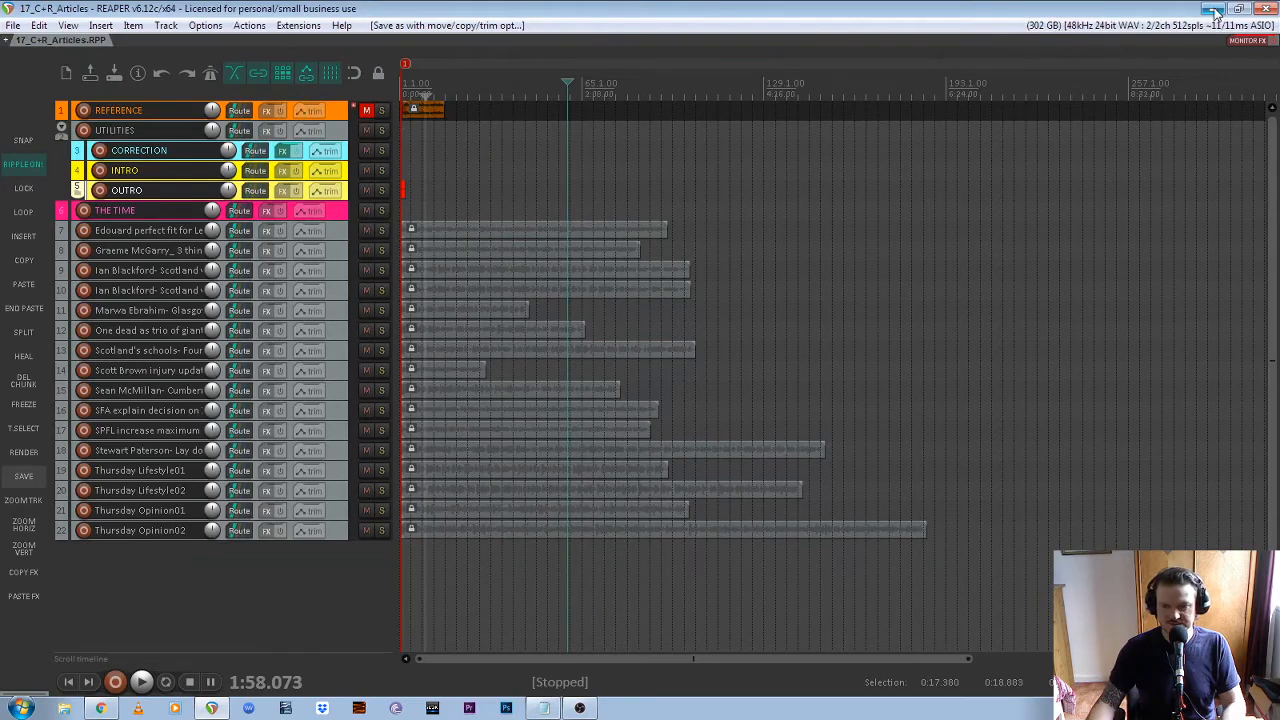
Switch to Windows Explorer and open the Resources folder of 2020_07_23_C+R_GT_Daily on the NEW CURRENT (J:) drive
left_click(1214, 10)
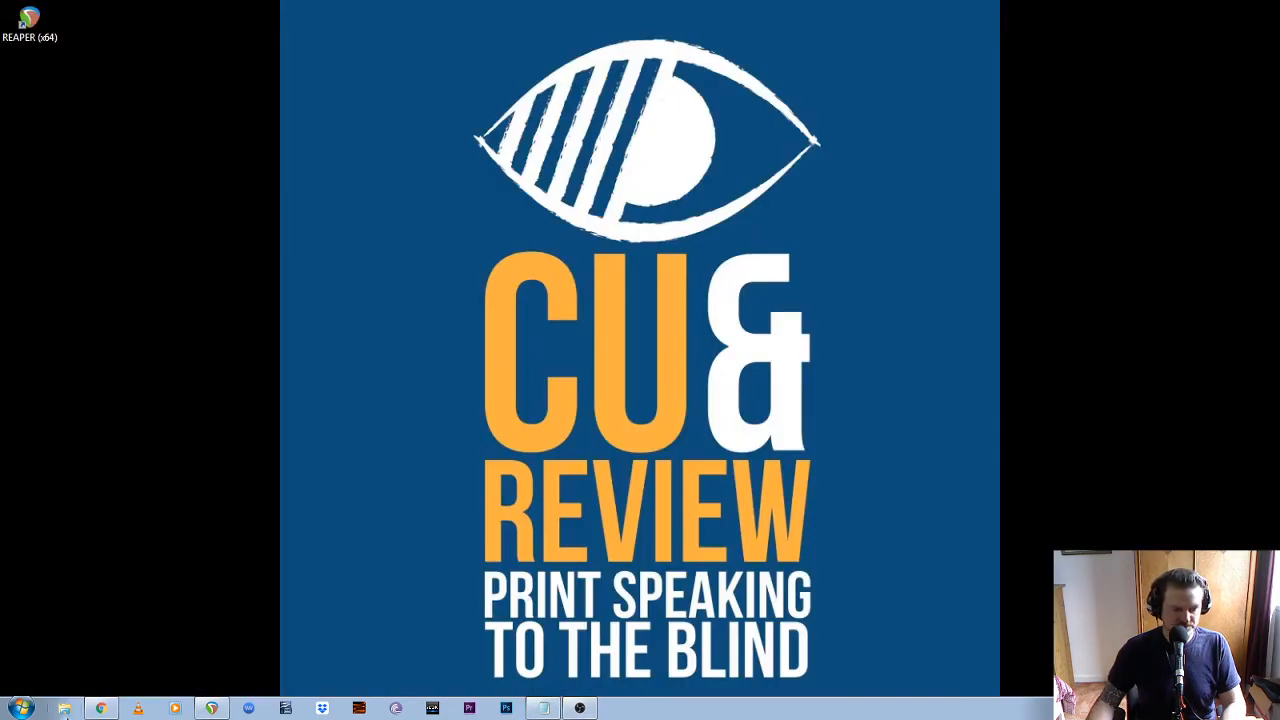
left_click(64, 708)
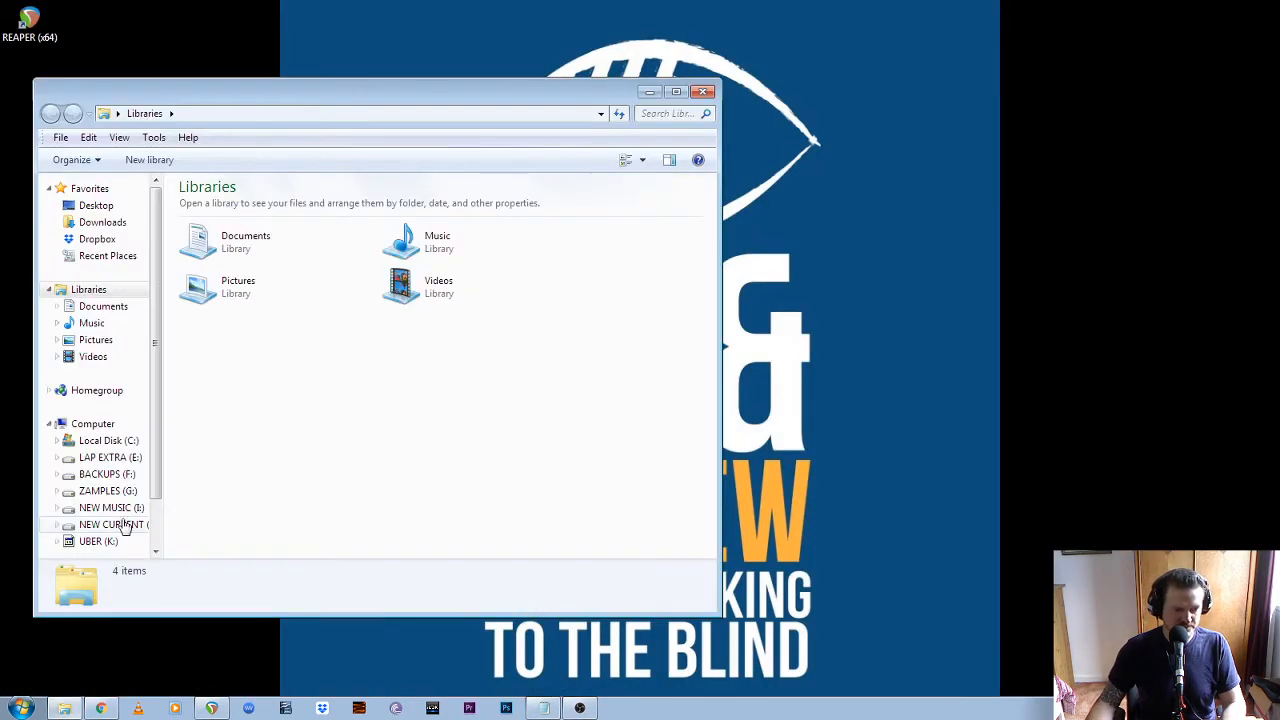
left_click(115, 524)
double_click(300, 276)
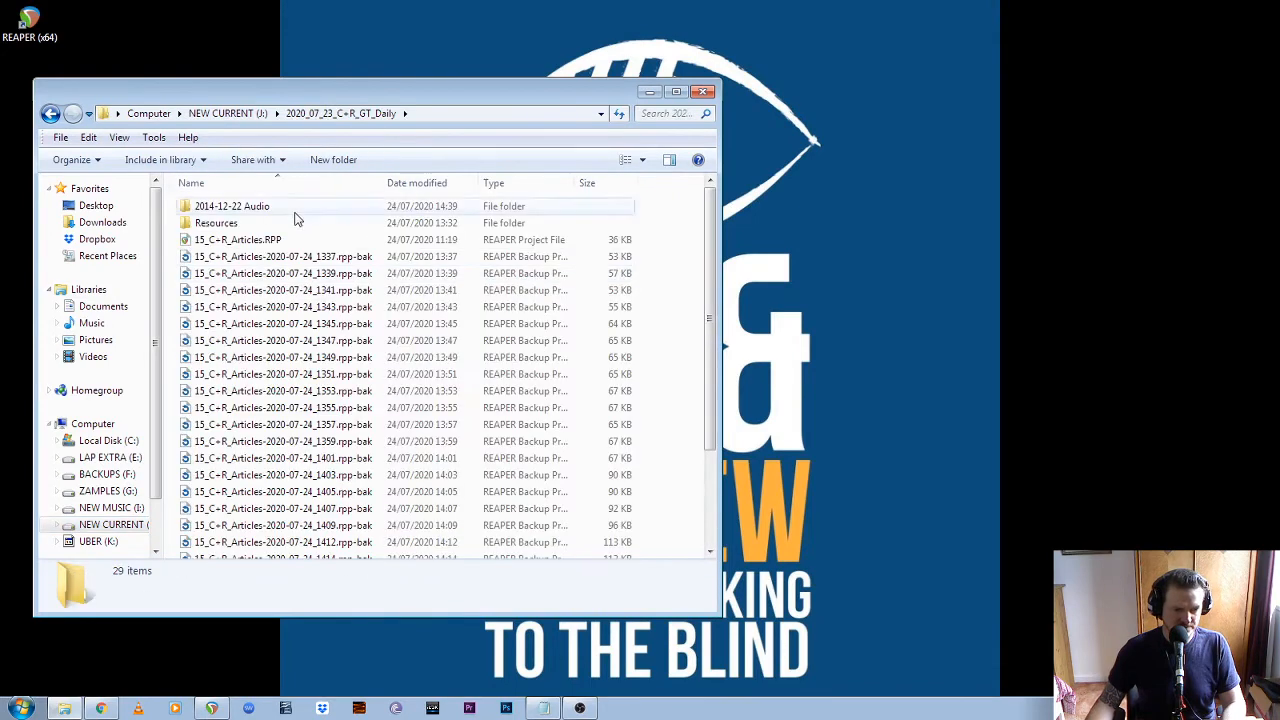
double_click(276, 221)
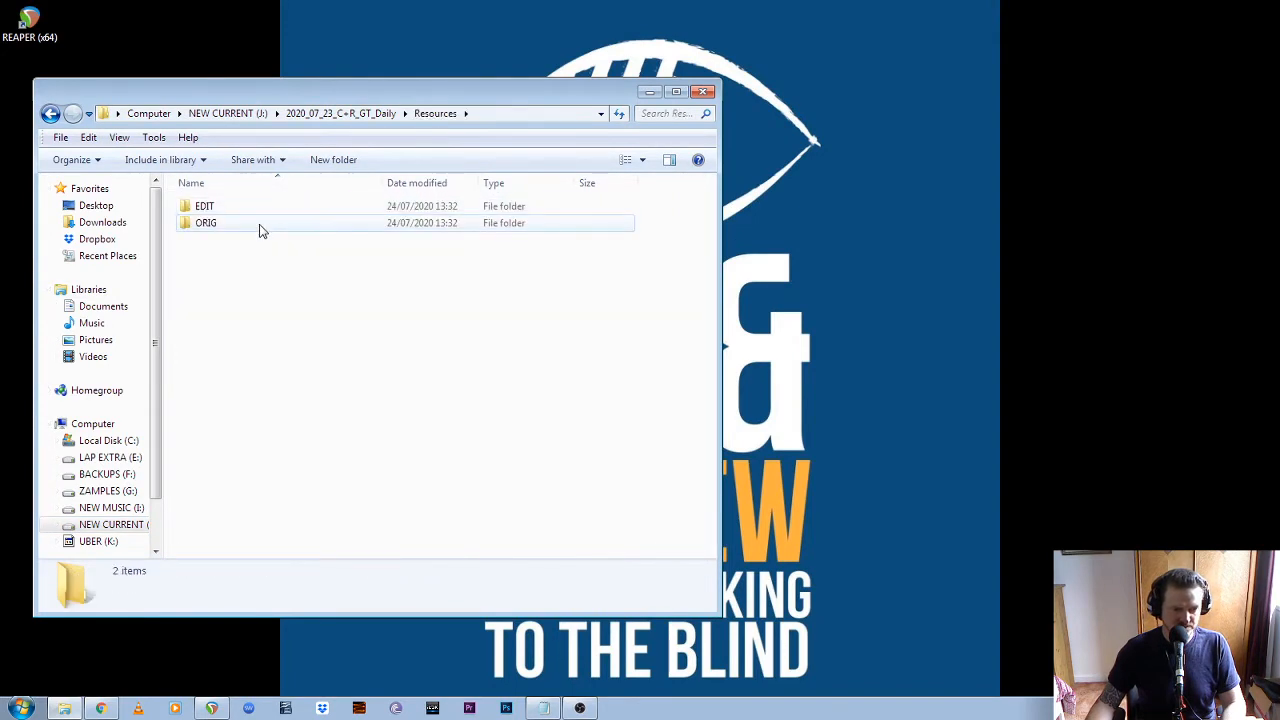
Open the EDIT folder in a separate window and place it beside the Resources window
left_click(259, 230)
left_click(258, 208)
right_click(258, 207)
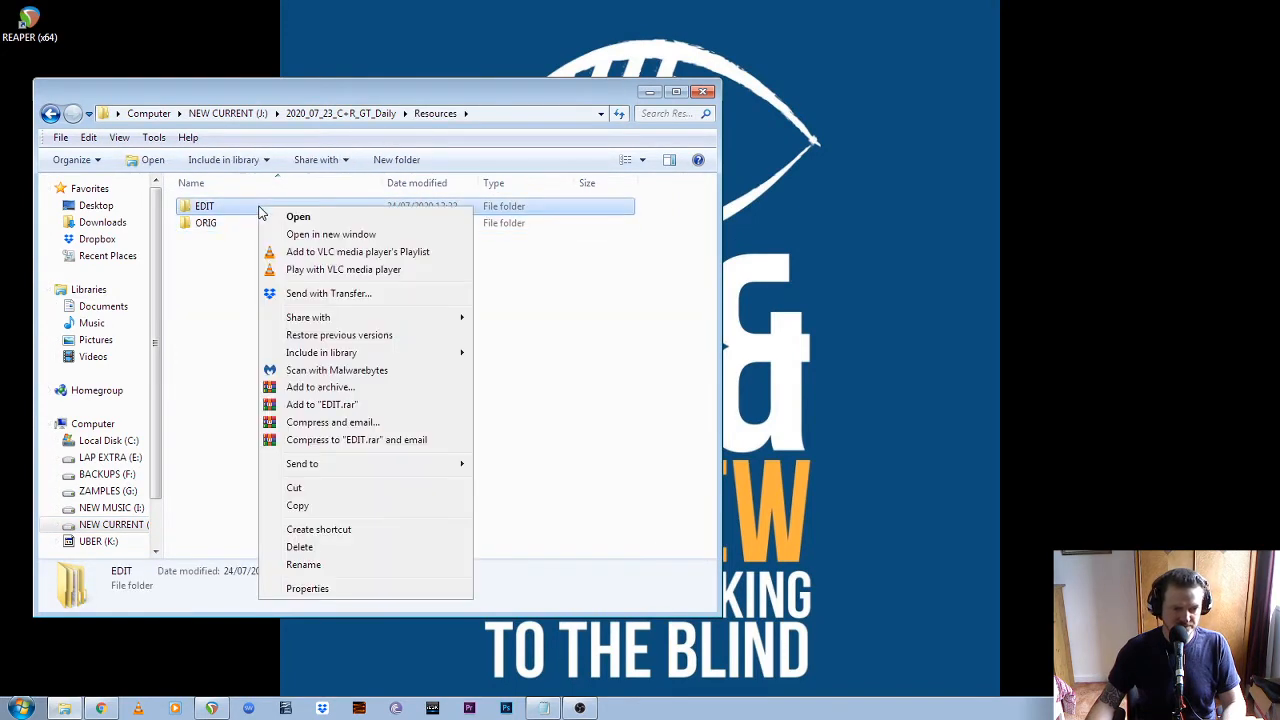
left_click(330, 234)
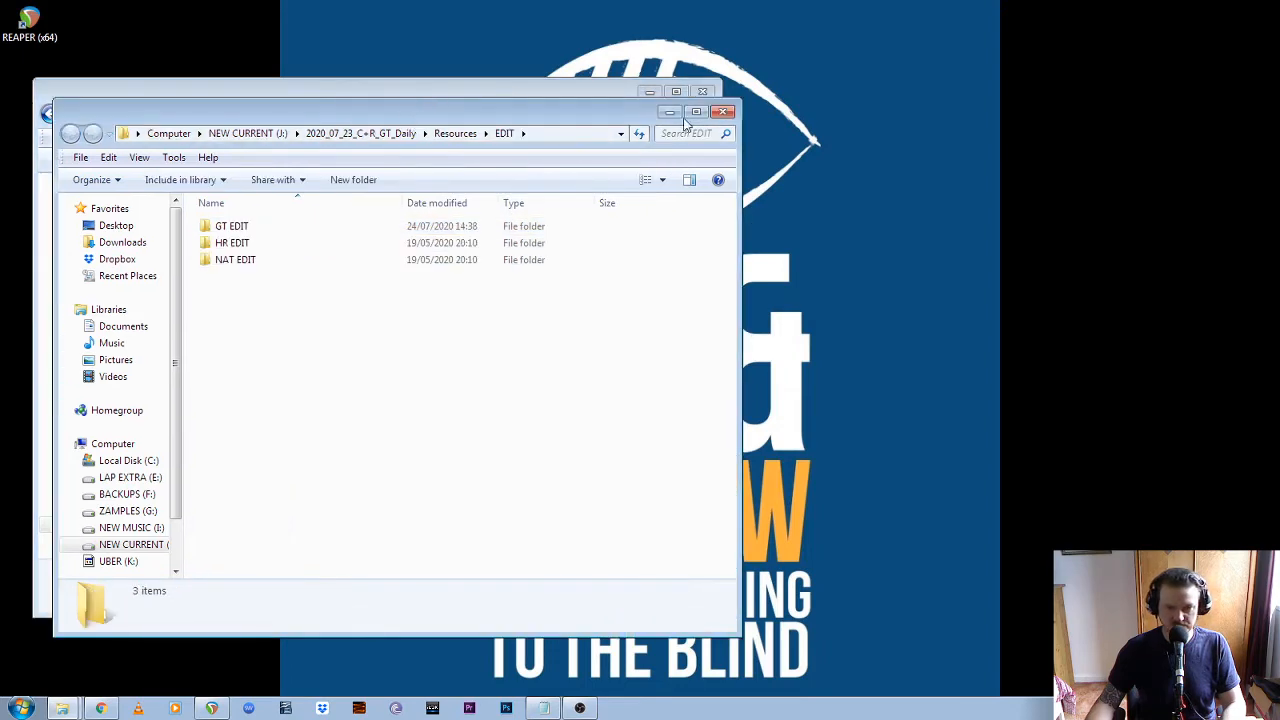
key("super+Right")
Open the GT ORIG folder inside ORIG in the Resources window, moving that window clear of the EDIT one
left_click(297, 306)
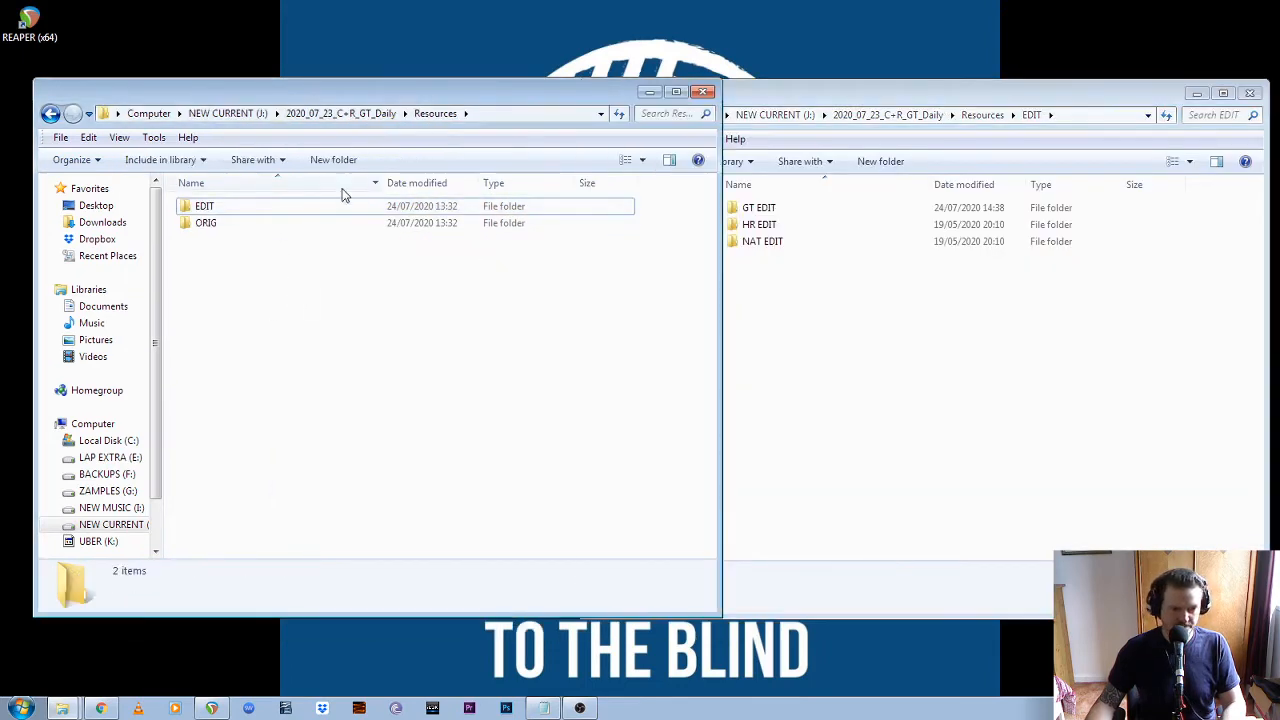
left_click(260, 225)
double_click(260, 225)
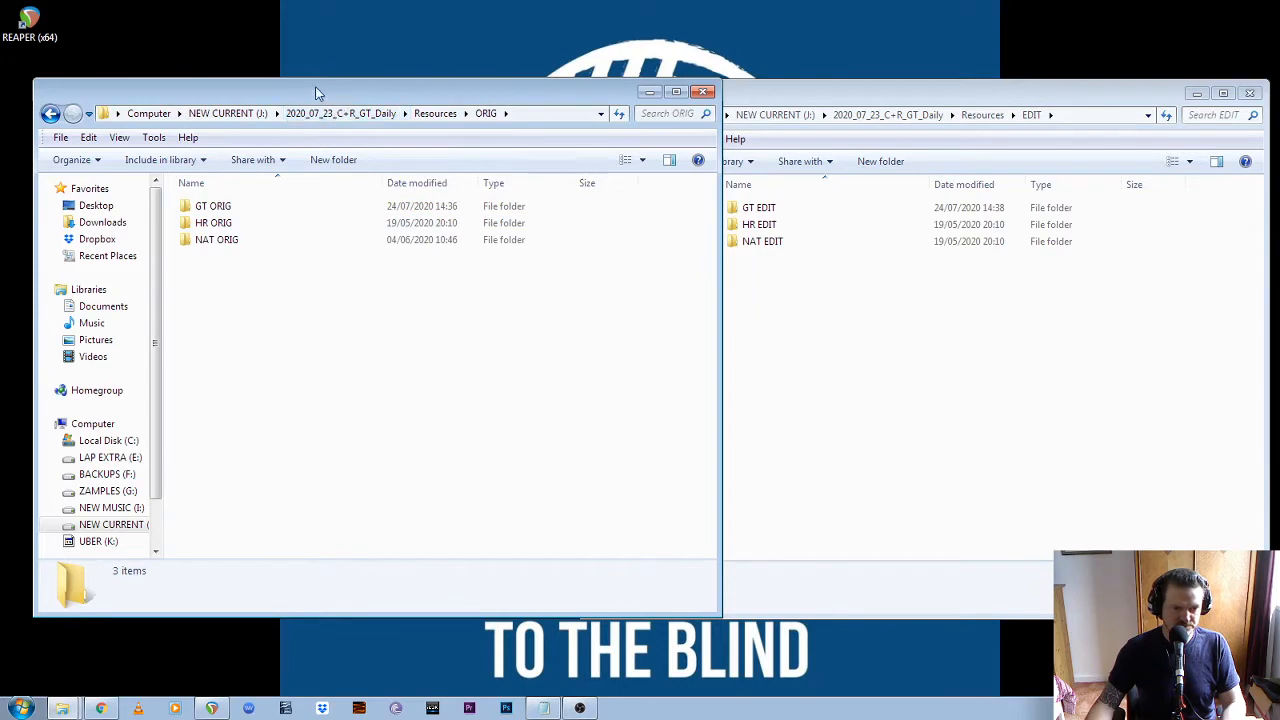
left_click_drag(320, 94, 290, 84)
double_click(209, 197)
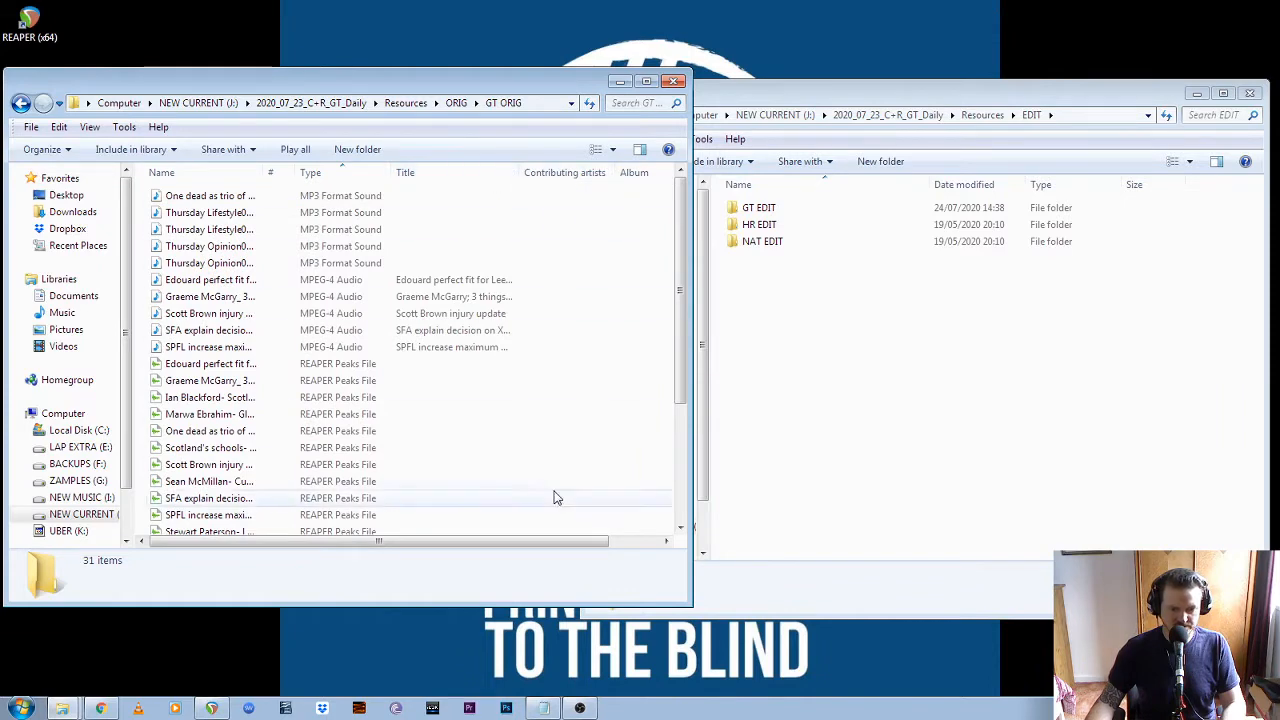
Sort the GT ORIG files by type and select all REAPER Peaks files to check their number
left_click(357, 173)
left_click(357, 173)
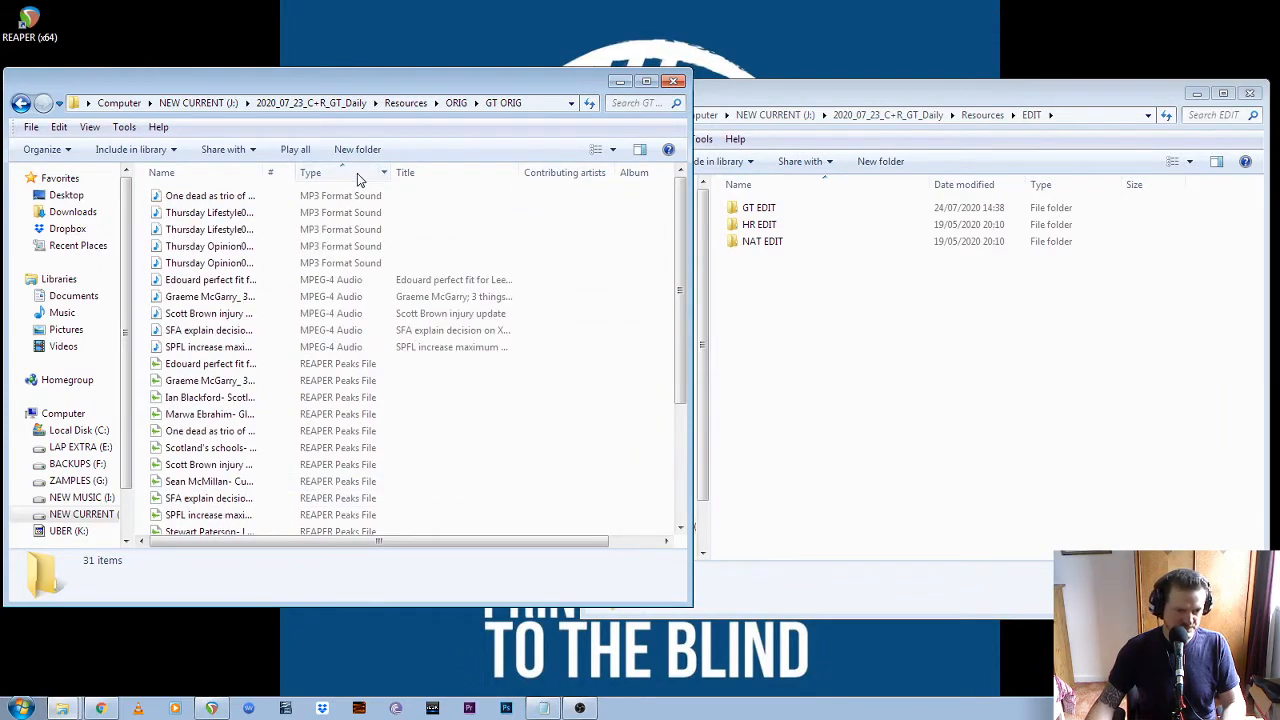
left_click(225, 366)
scroll(370, 330, "down", 4)
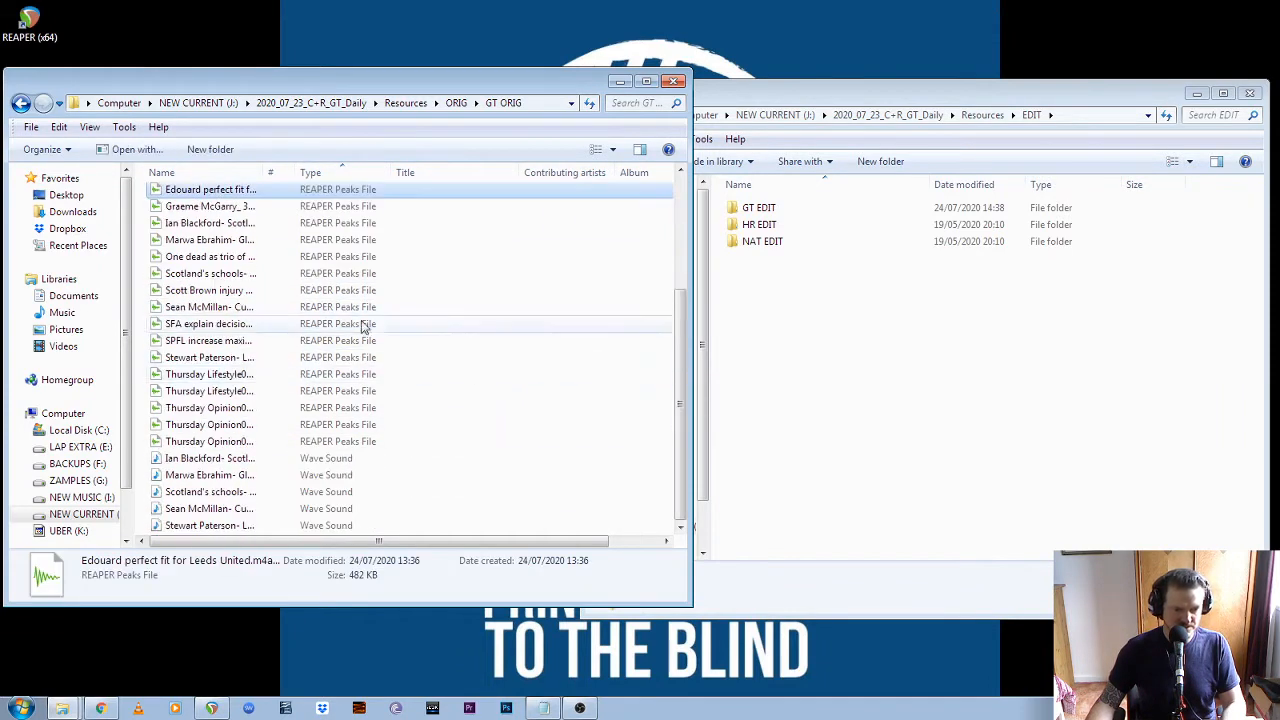
left_click(185, 441, "shift")
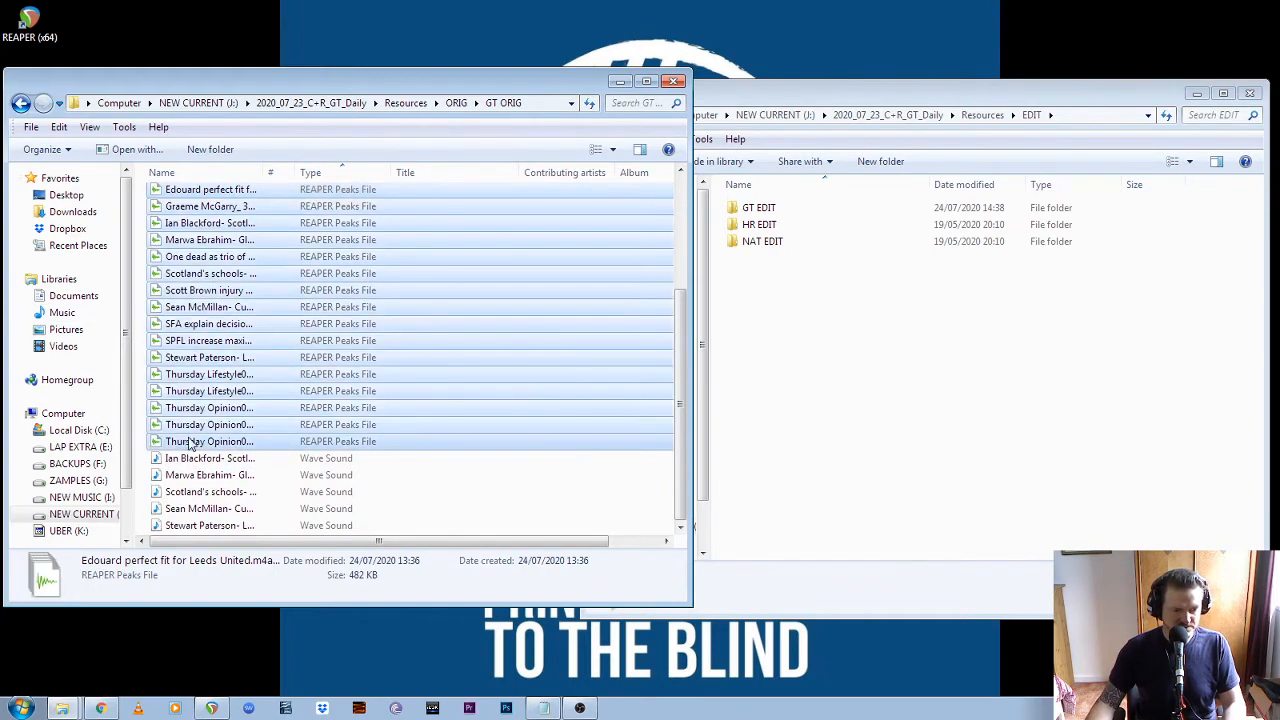
scroll(357, 430, "up", 2)
scroll(357, 430, "up", 2)
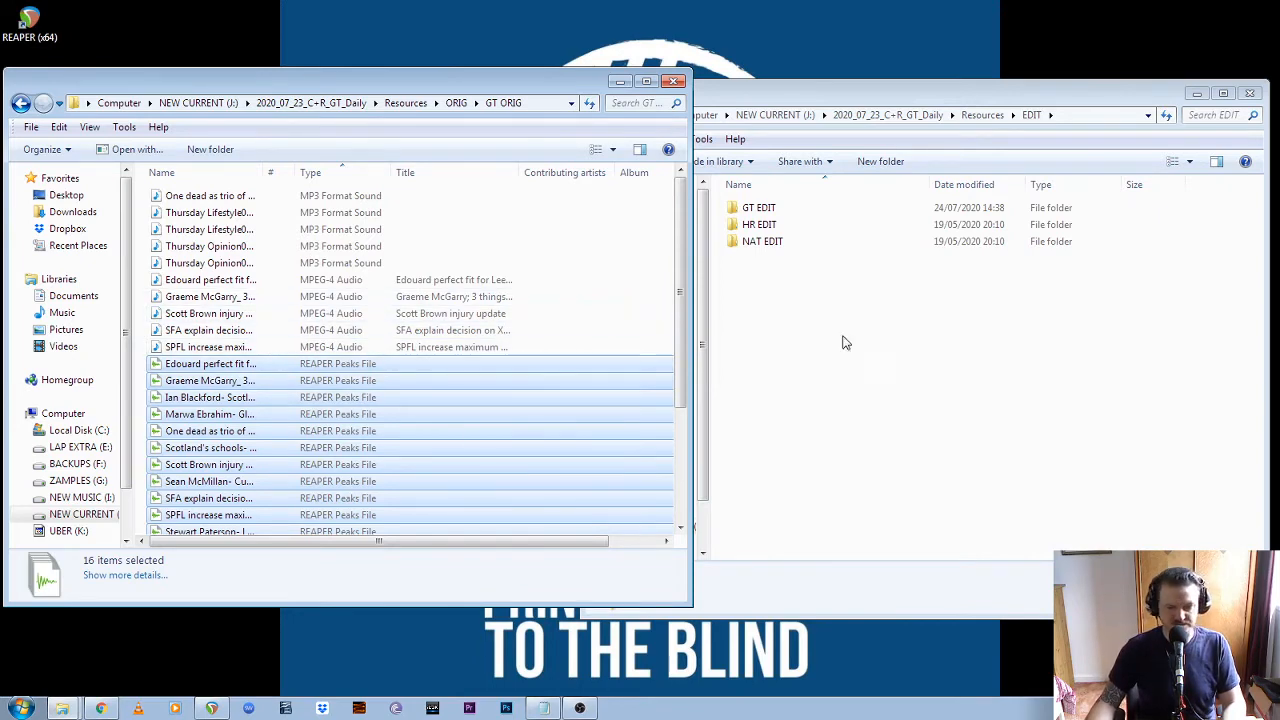
mouse_move(679, 332)
left_mouse_down()
mouse_move(688, 563)
mouse_move(674, 308)
left_mouse_up()
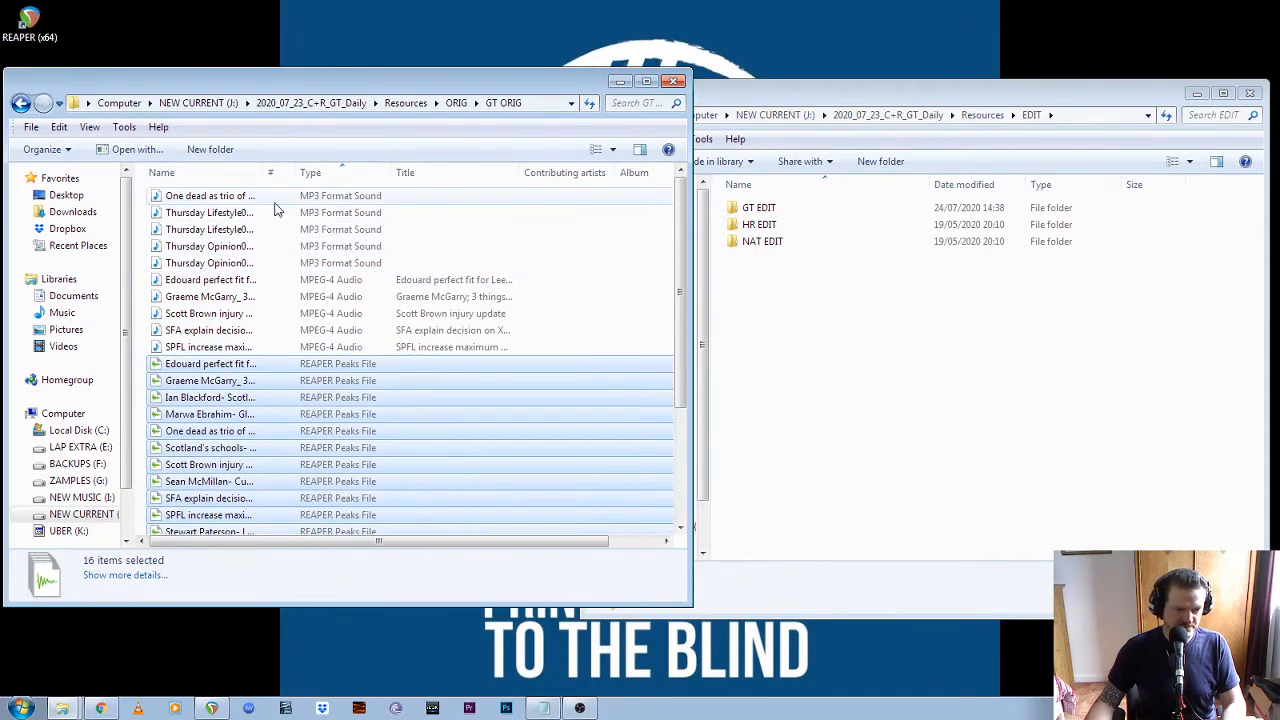
Count the original recordings in GT ORIG by selecting the MP3 and MPEG-4 files together, followed by the Wave files
left_click(222, 197)
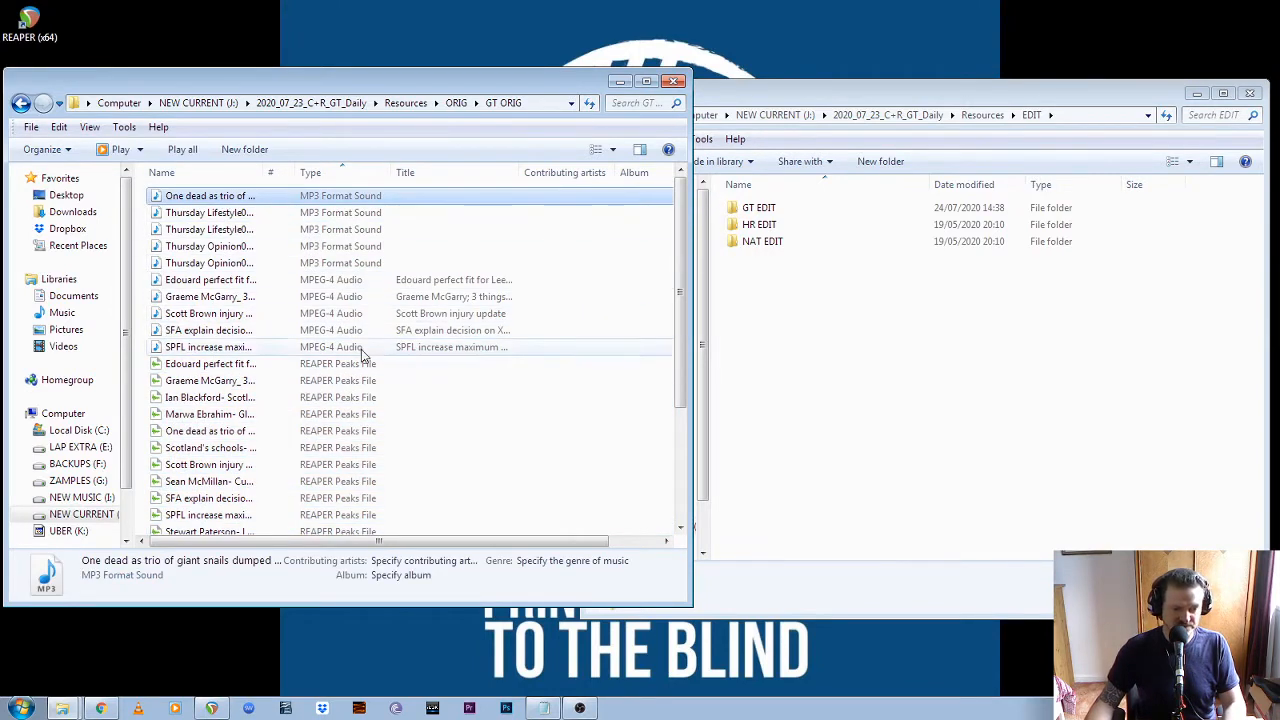
left_click(250, 347, "shift")
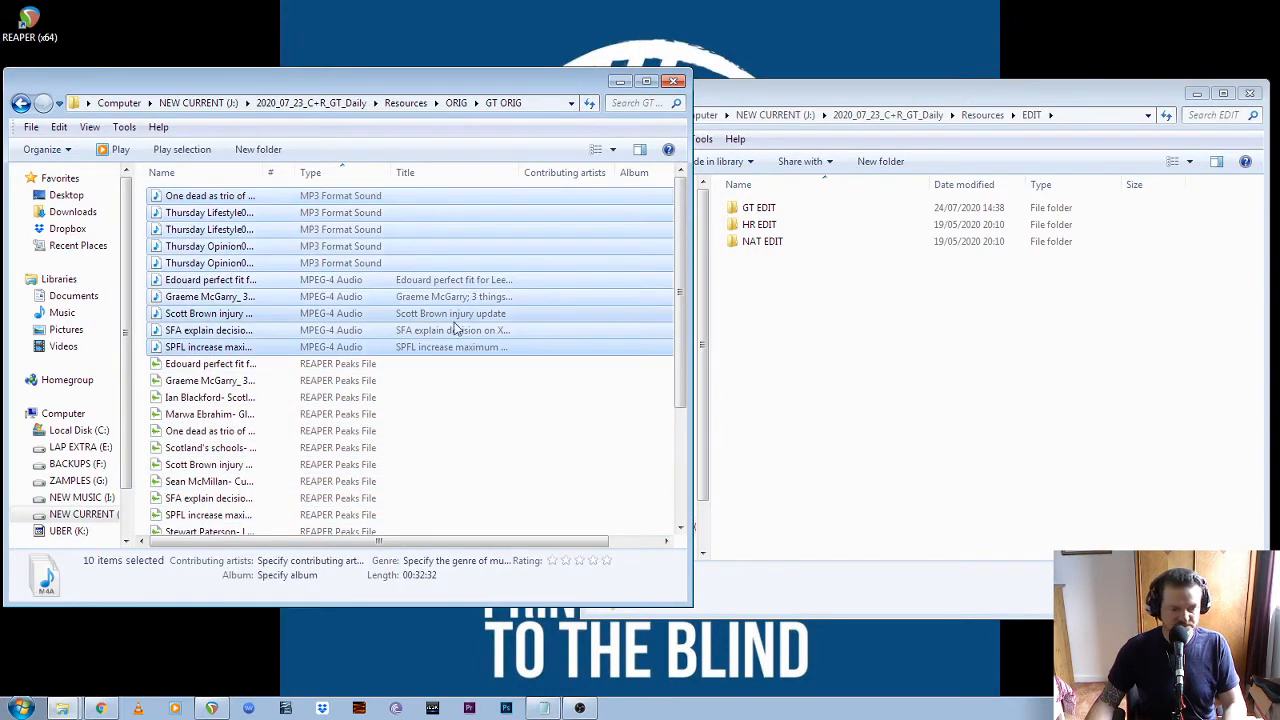
scroll(476, 325, "down", 4)
left_click(210, 460)
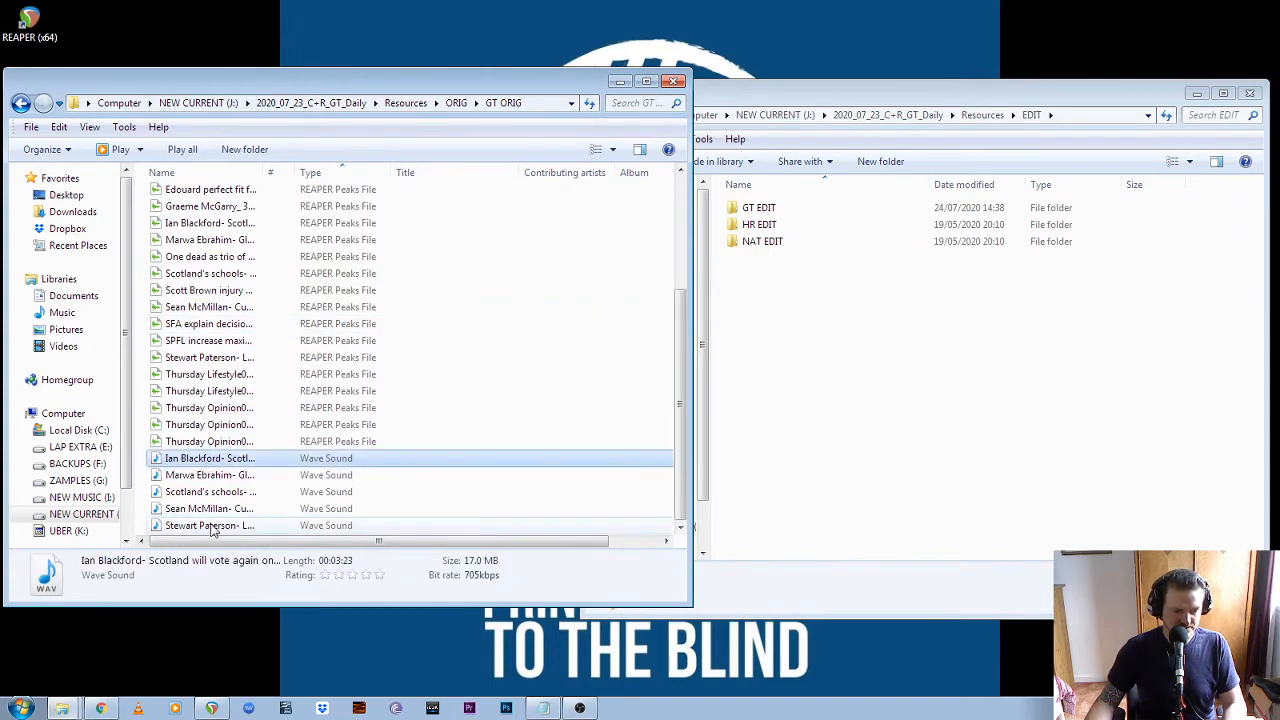
left_click(214, 527, "shift")
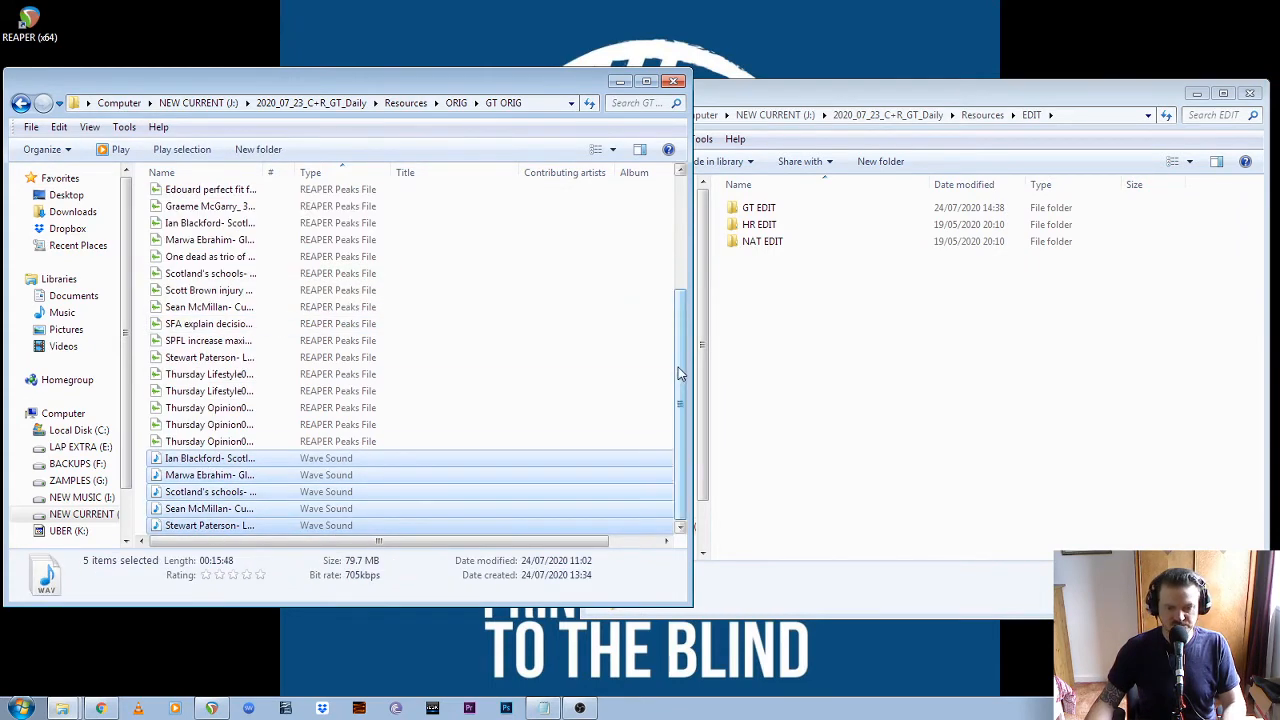
scroll(430, 375, "up", 3)
Open the GT EDIT folder and select all rendered MP3s to compare their number with the originals
double_click(792, 208)
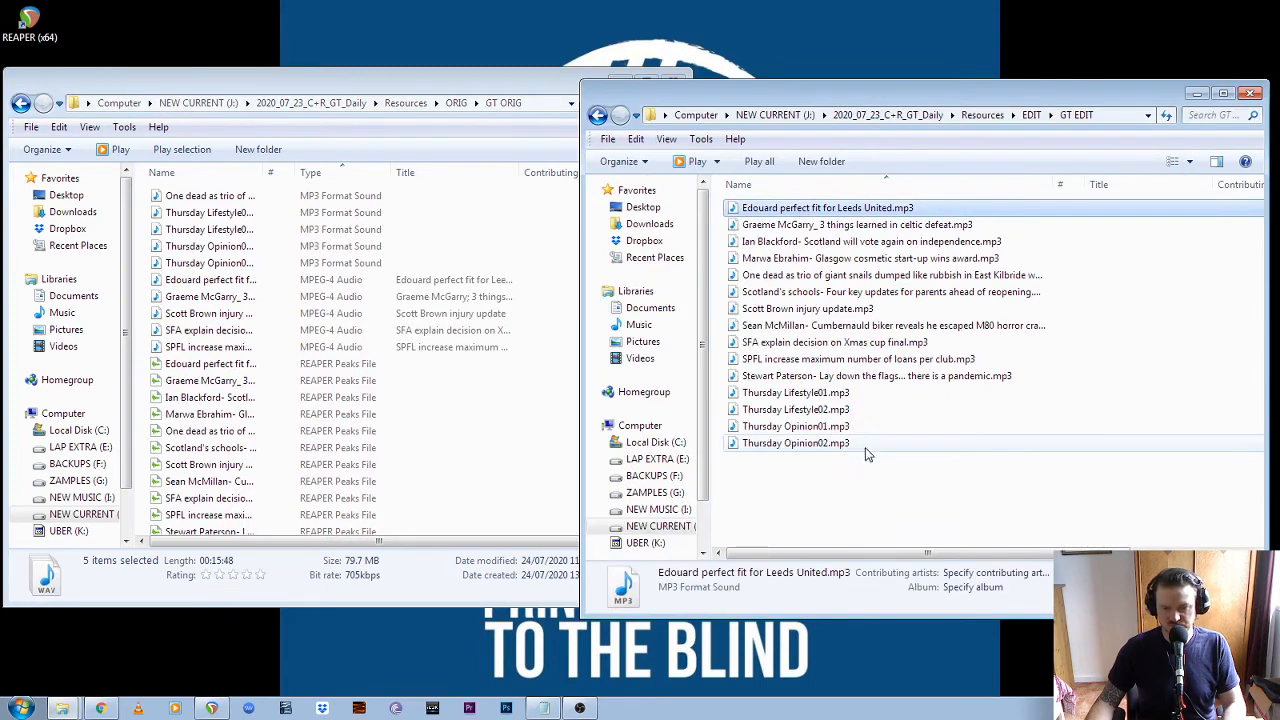
left_click(842, 447, "shift")
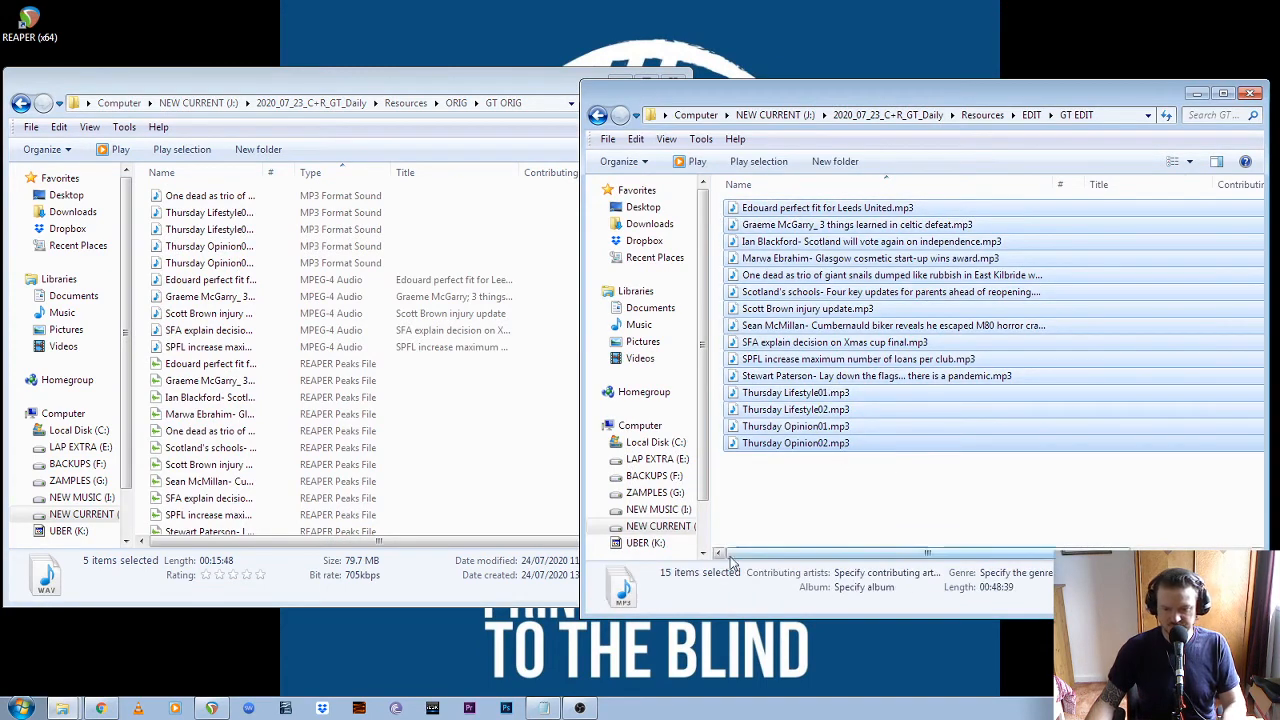
left_click(846, 492)
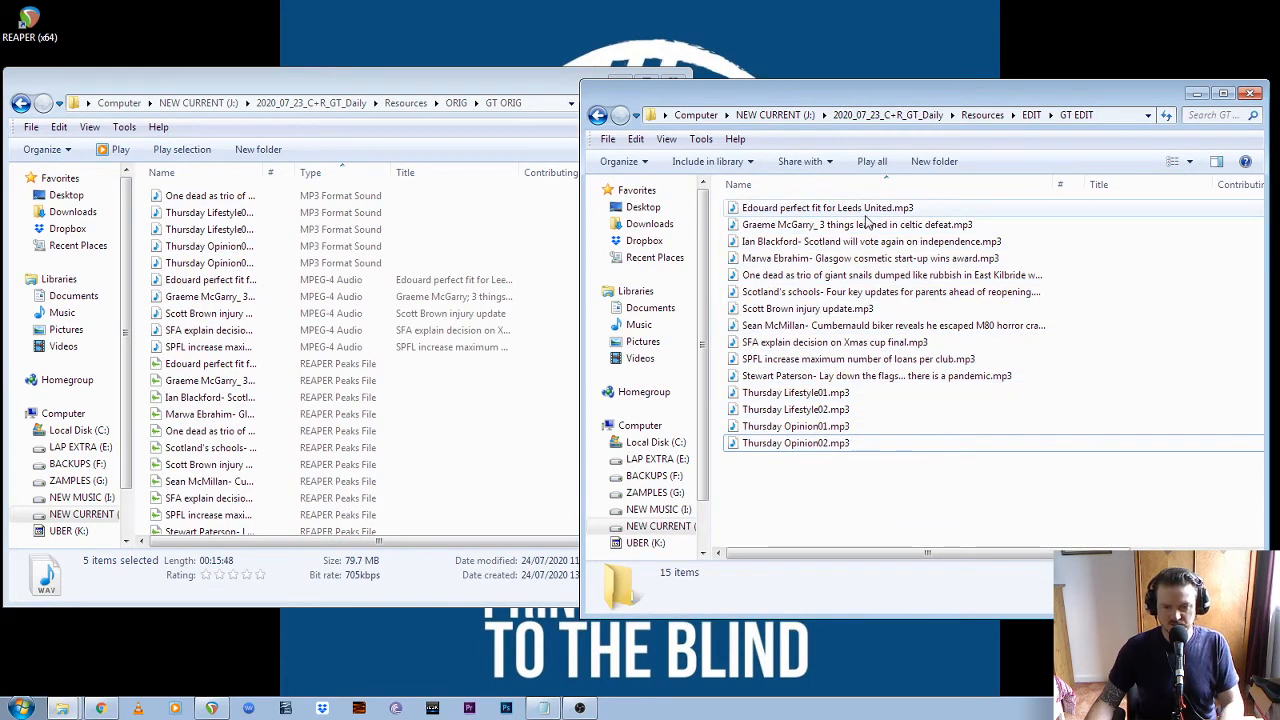
Play the first three rendered MP3s in GT EDIT to check them, and close the media player
double_click(842, 209)
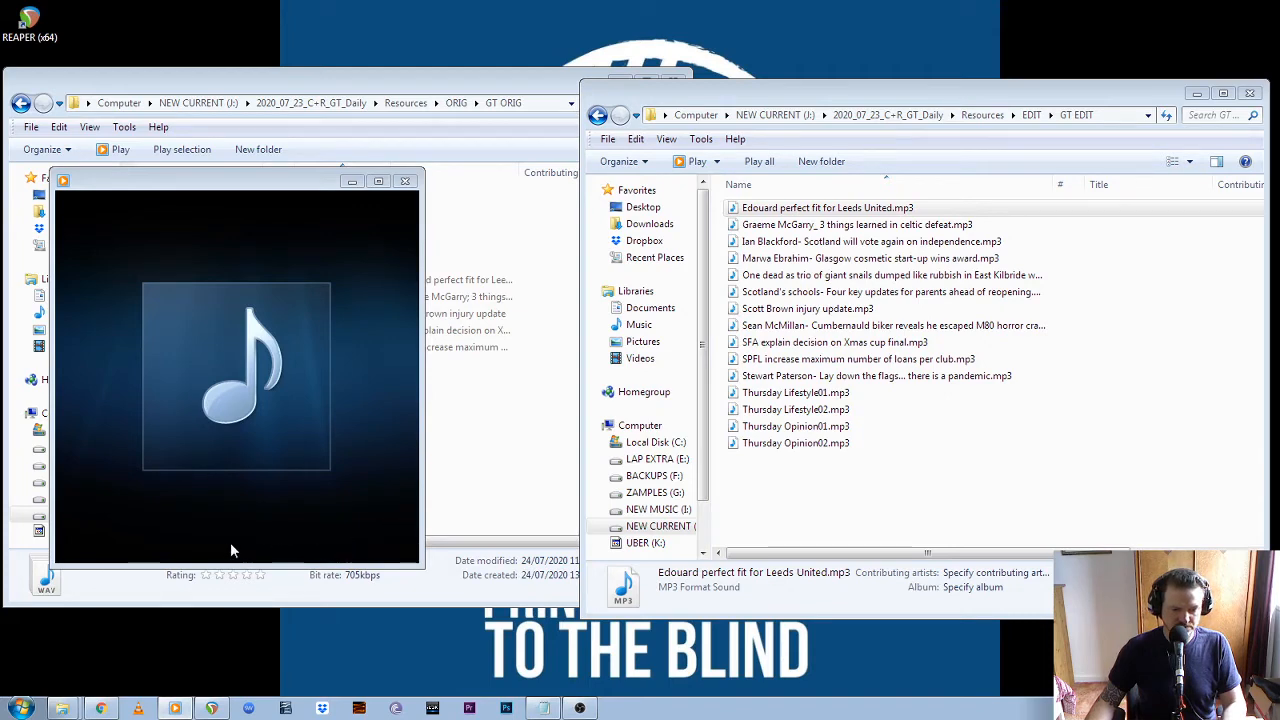
double_click(863, 226)
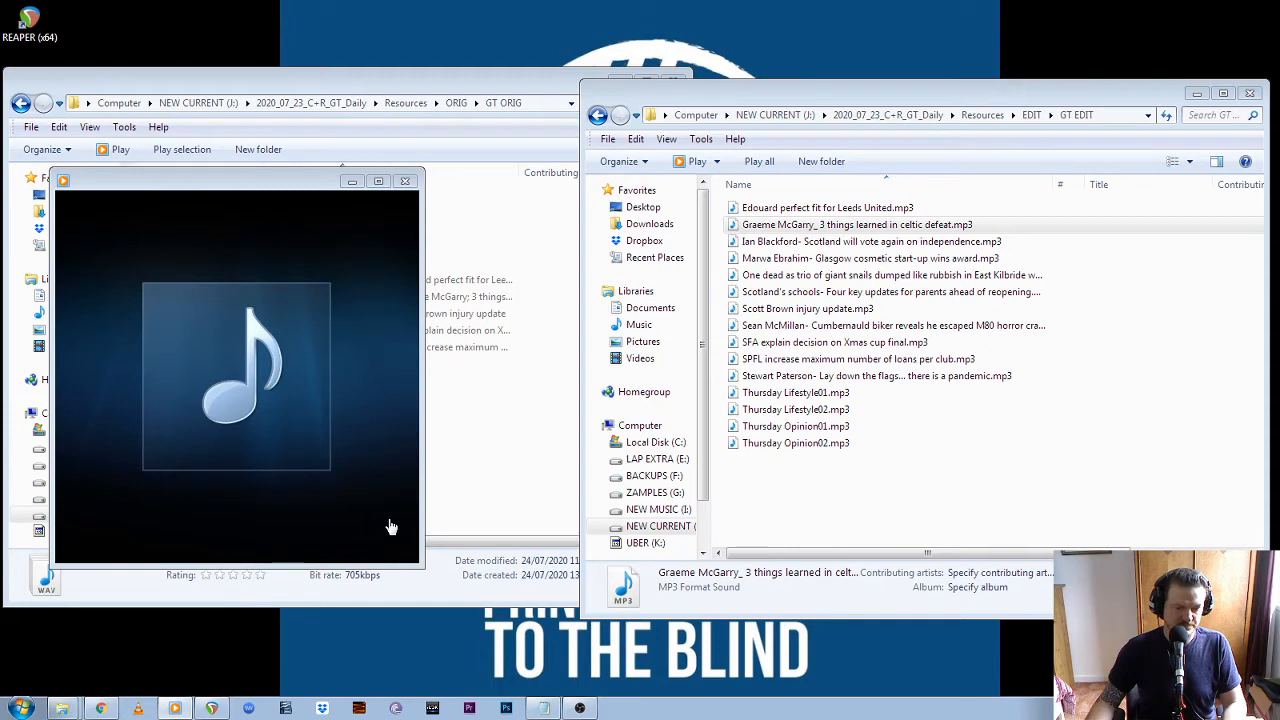
left_click(845, 243)
double_click(845, 247)
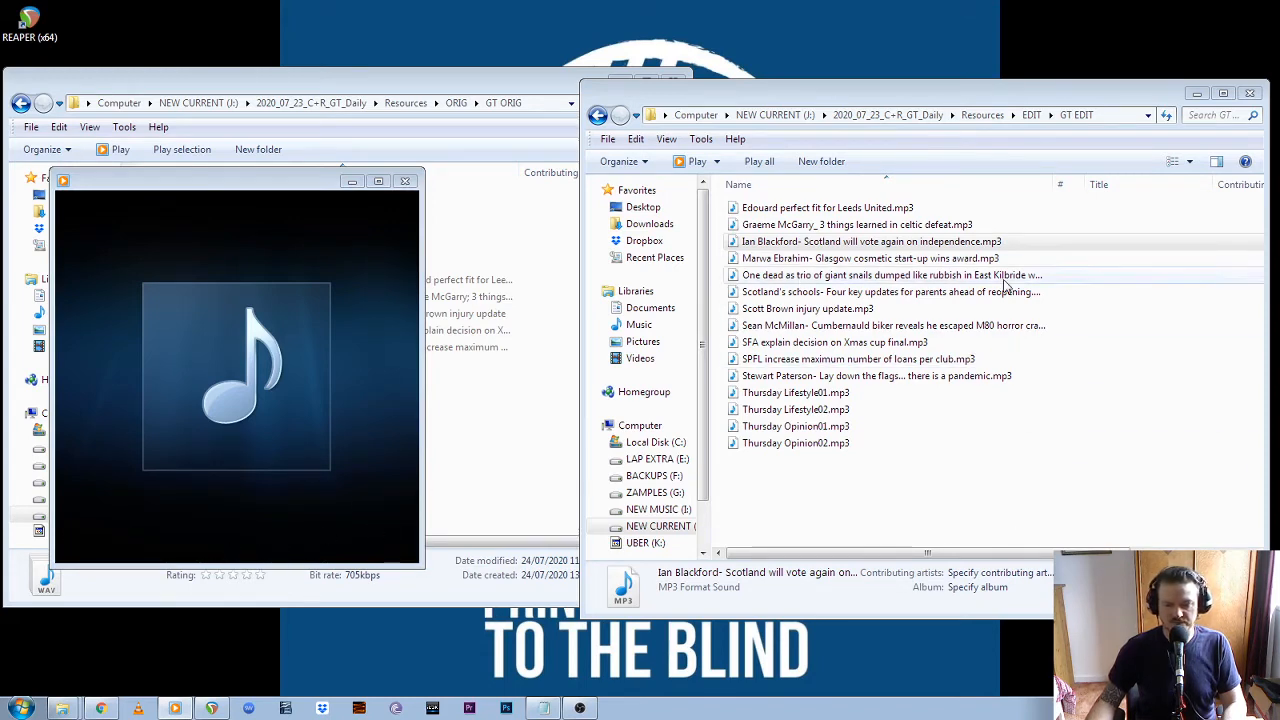
left_click(406, 182)
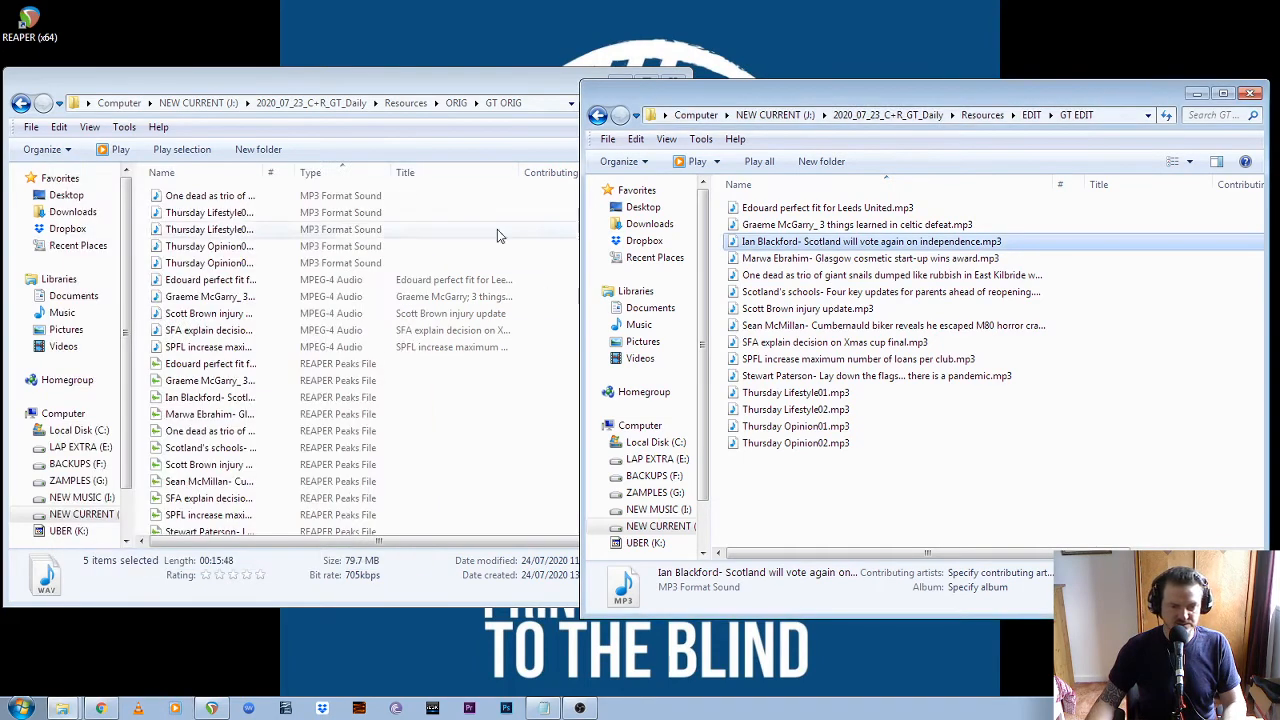
left_click(920, 500)
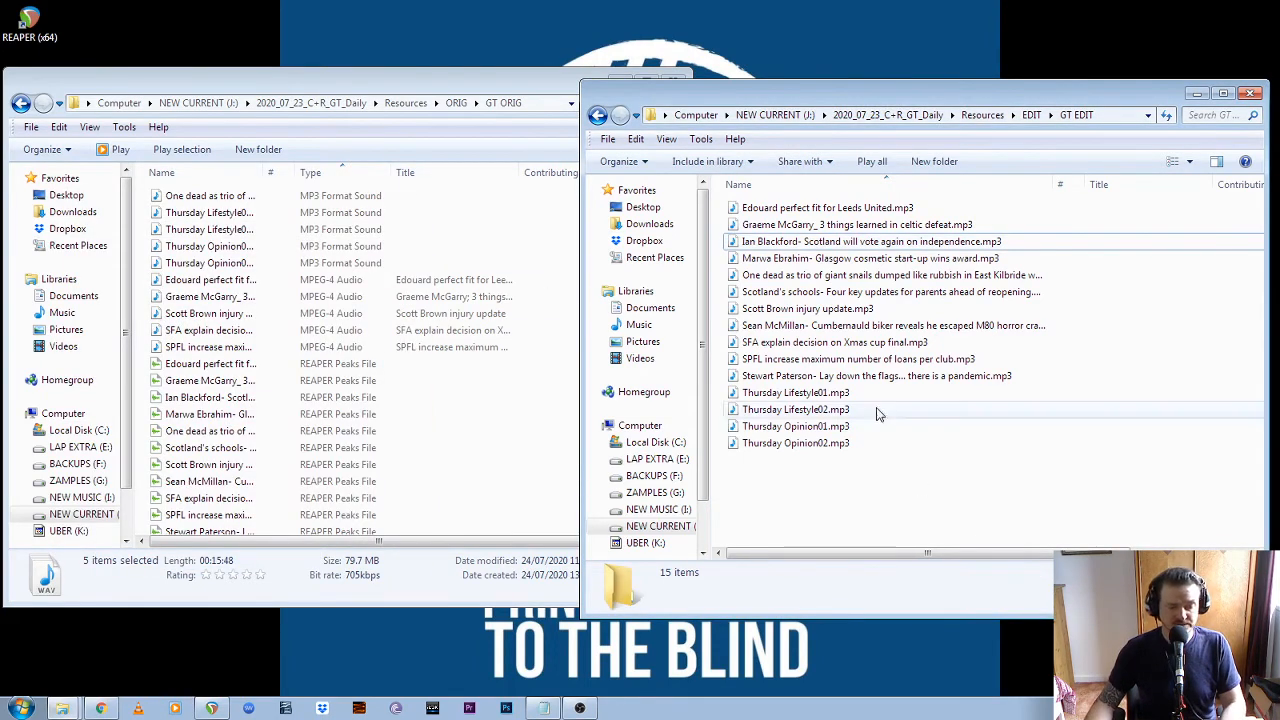
Switch to Chrome, open the BWBF streamed service site from the search results, and log in with the prefilled LTN credentials
left_click(101, 710)
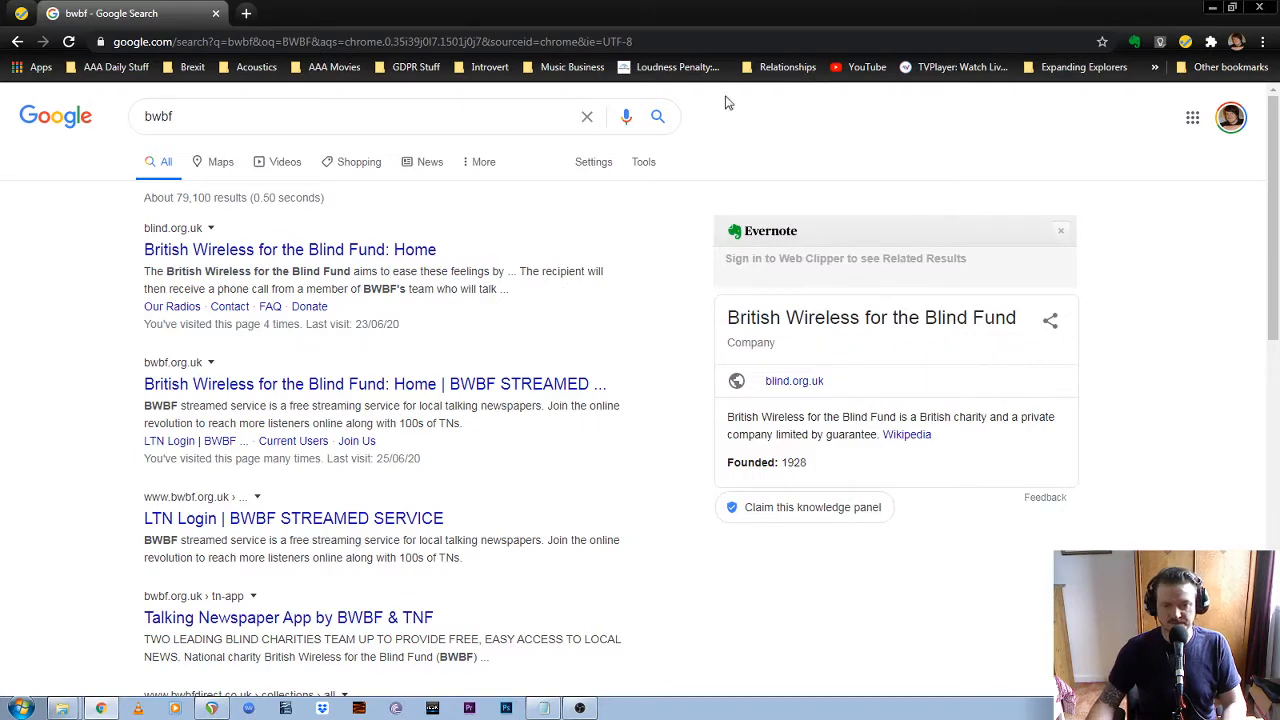
left_click(304, 388)
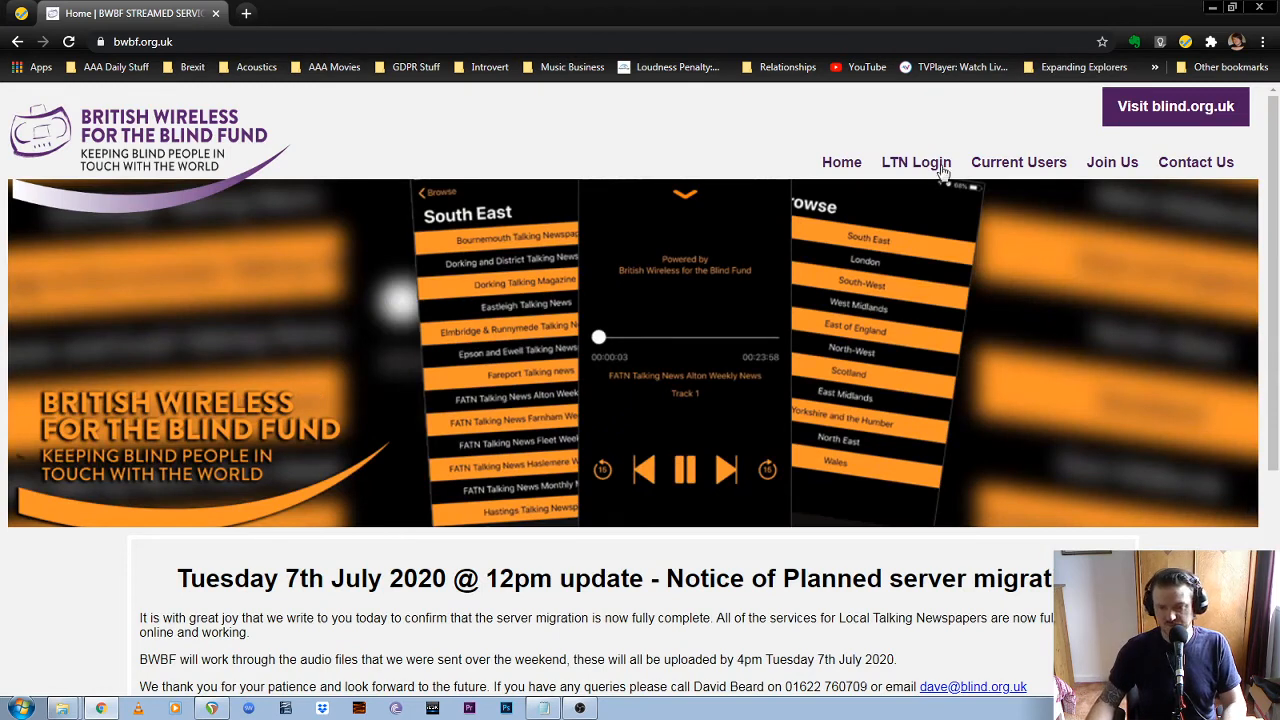
left_click(930, 177)
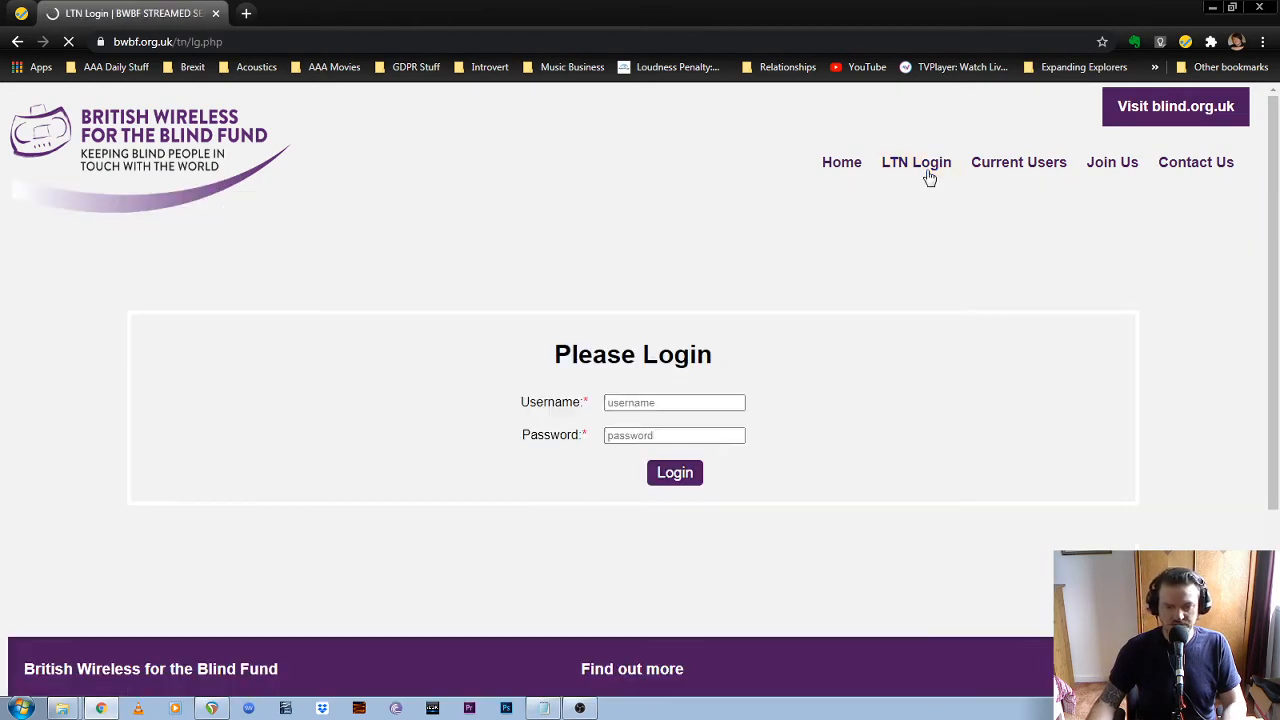
left_click(697, 409)
left_click(853, 428)
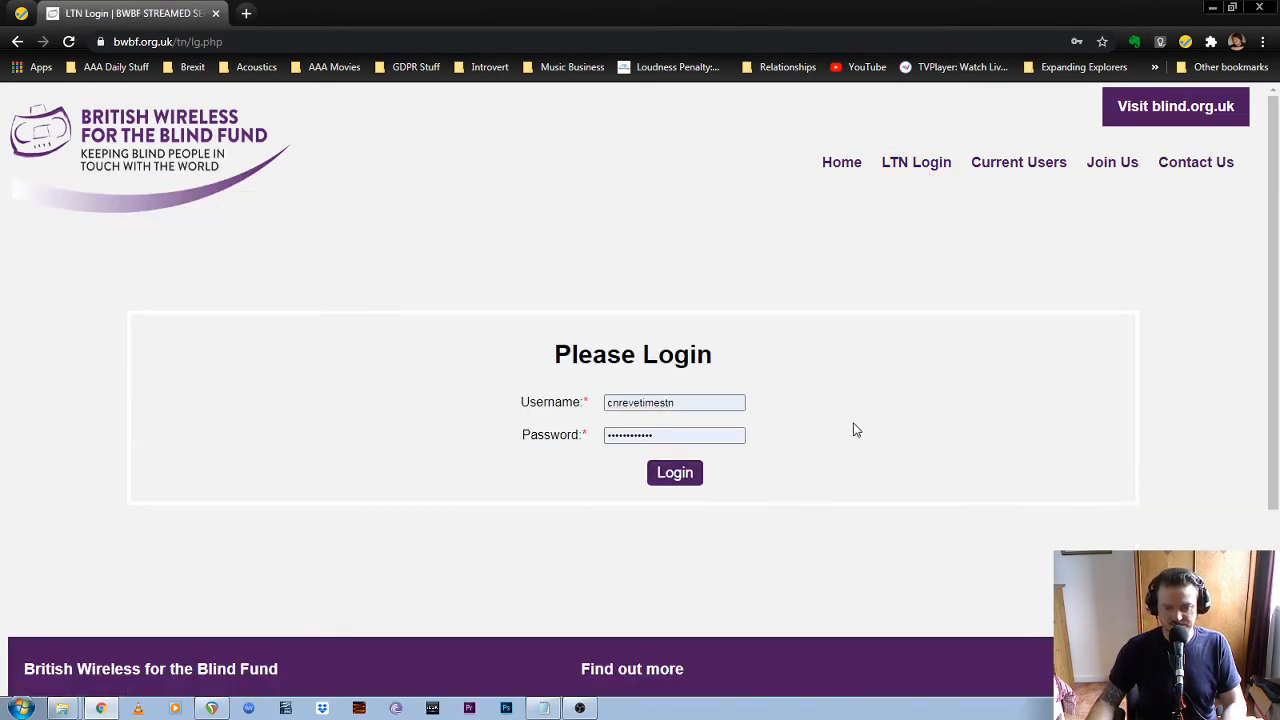
left_click(674, 477)
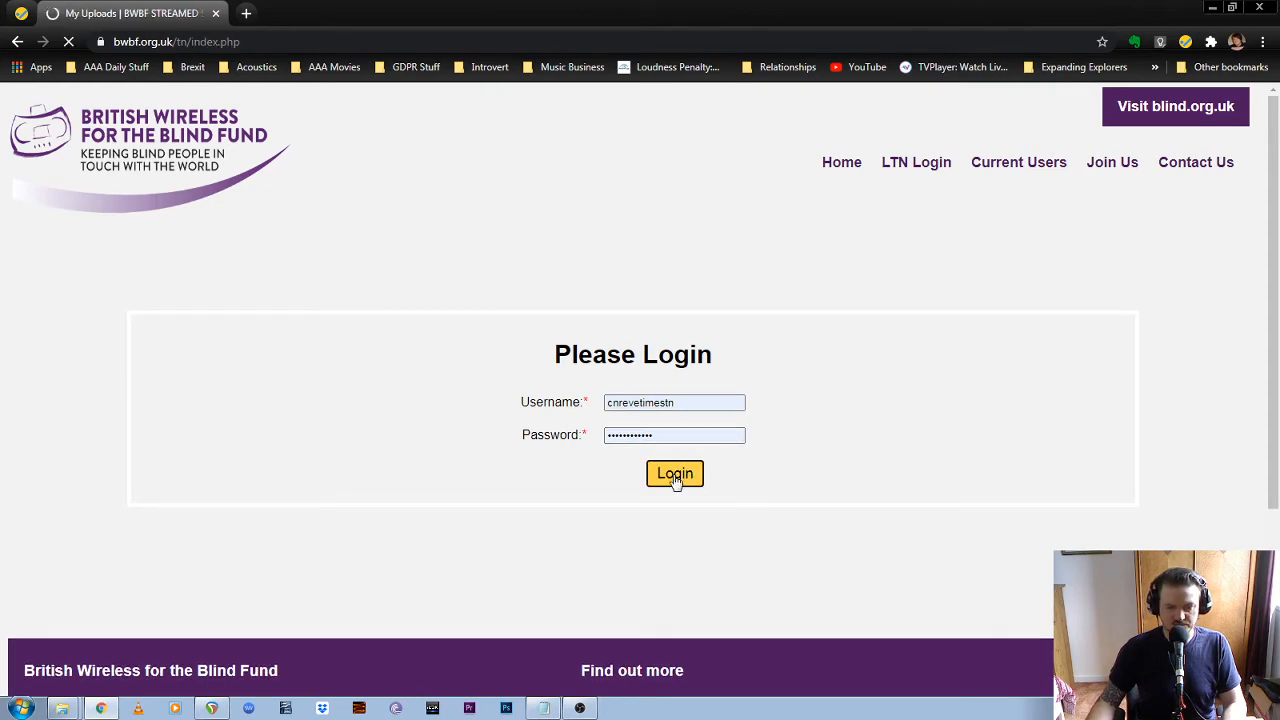
Add all MP3s from the GT EDIT folder on the J: drive, under 2020_07_23_C+R_GT_Daily\Resources\EDIT, to the site's upload list
scroll(1077, 543, "down", 3)
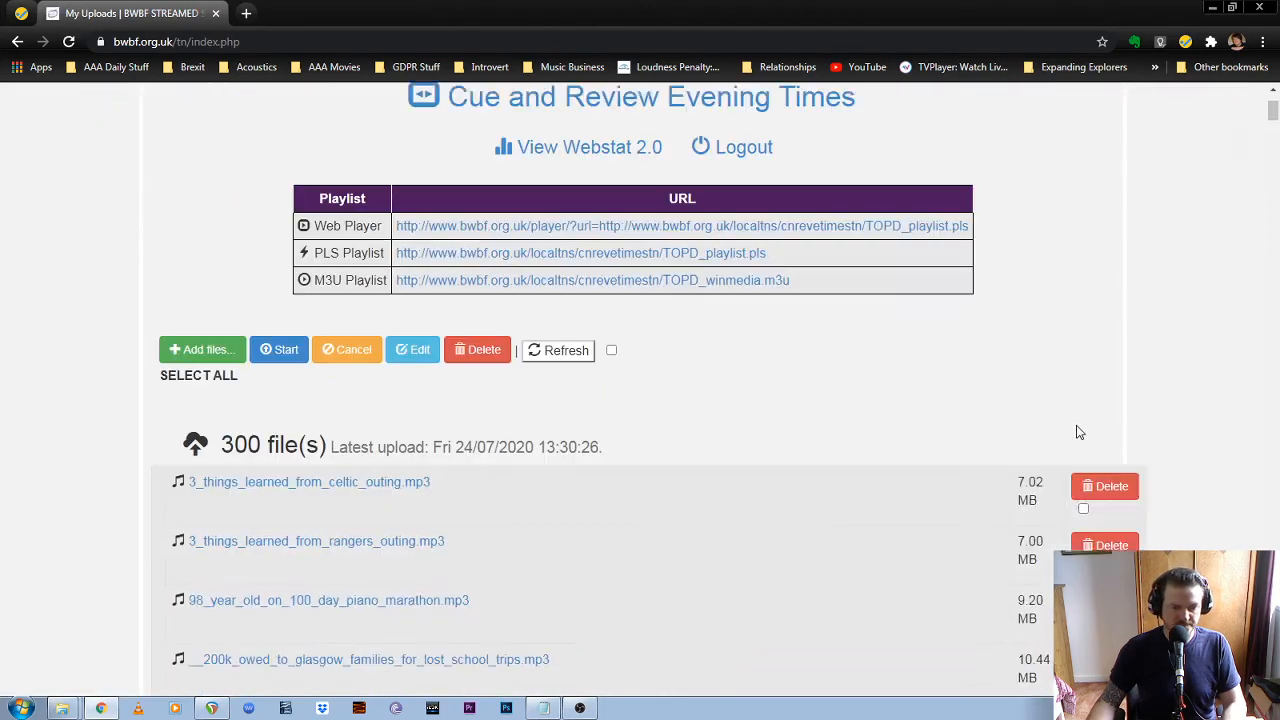
left_click(208, 275)
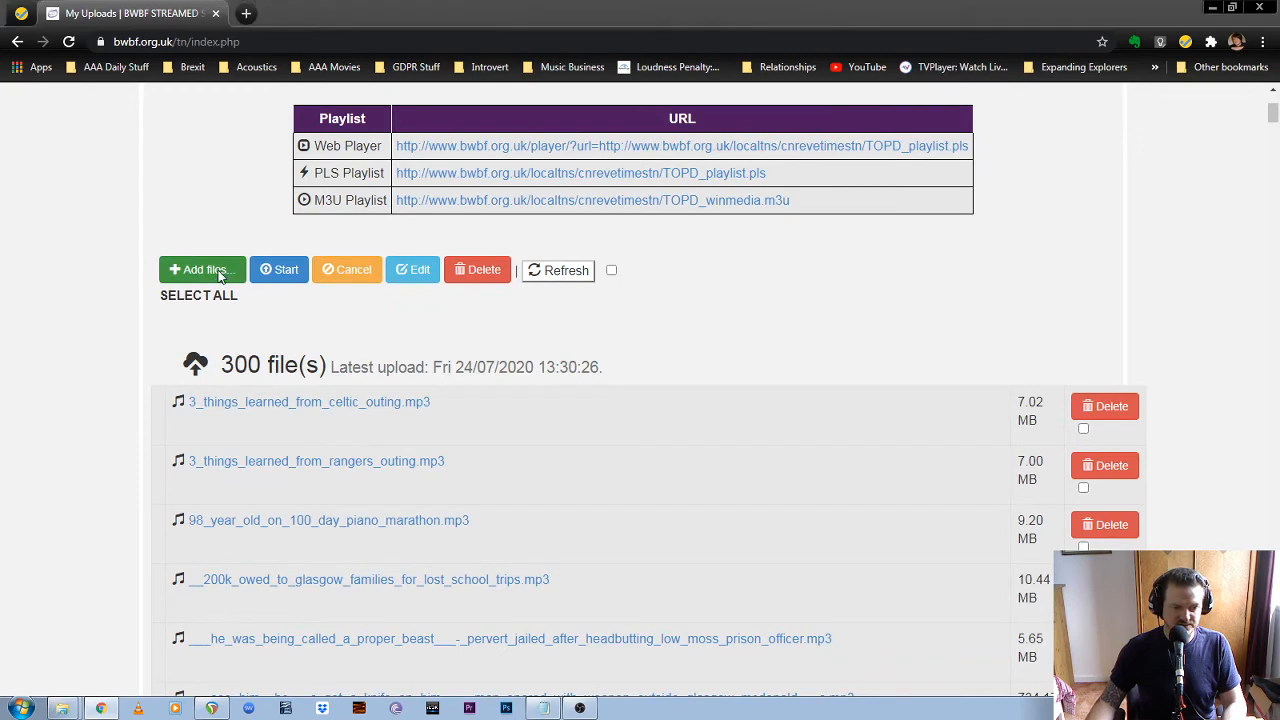
left_click(80, 428)
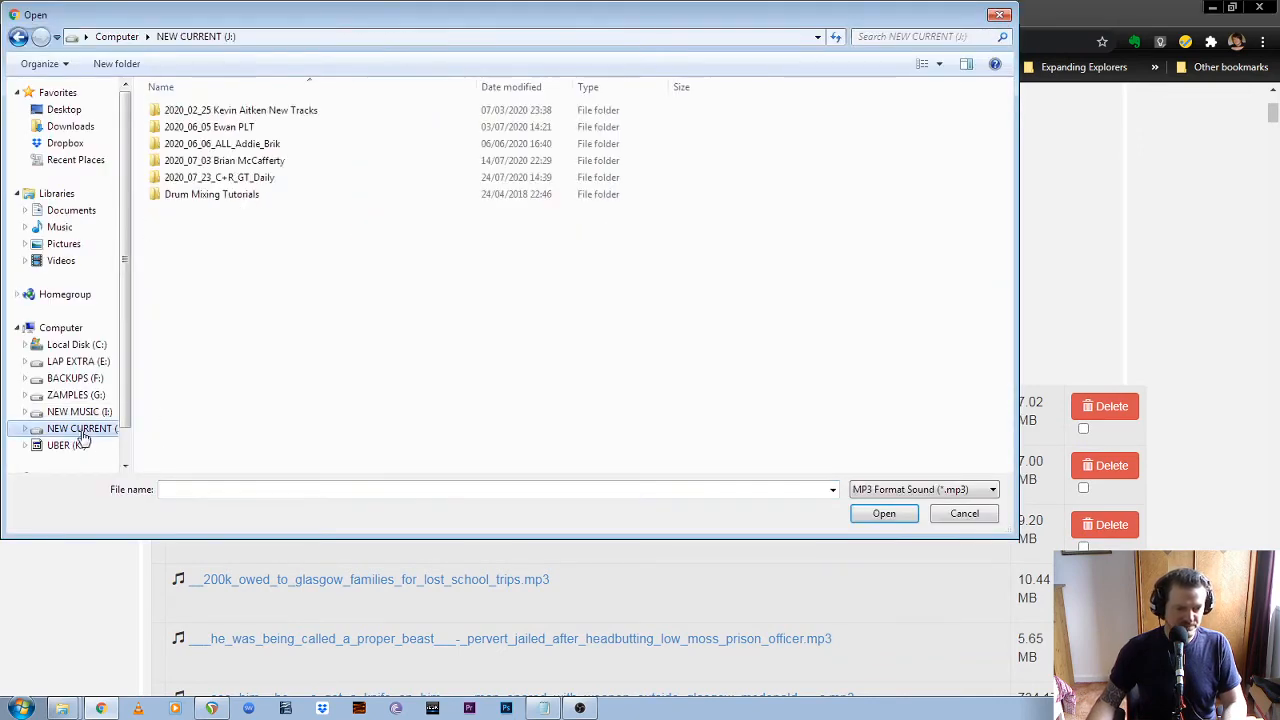
double_click(234, 178)
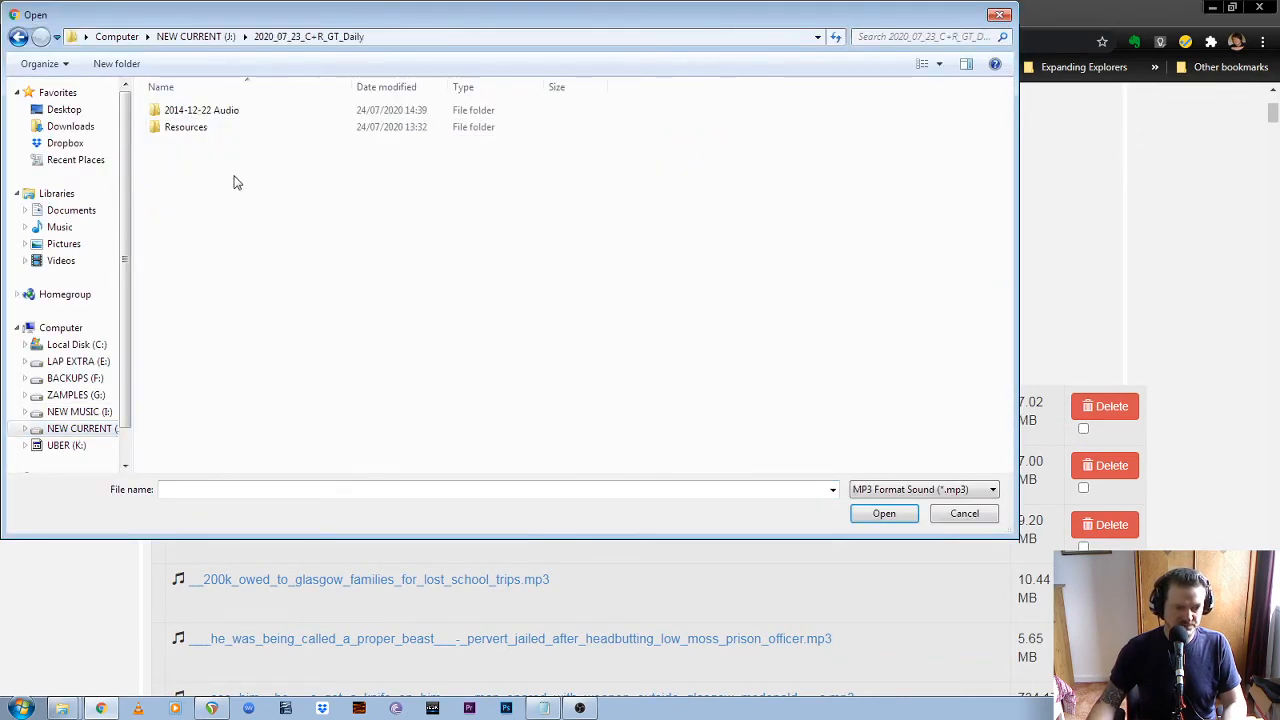
double_click(254, 126)
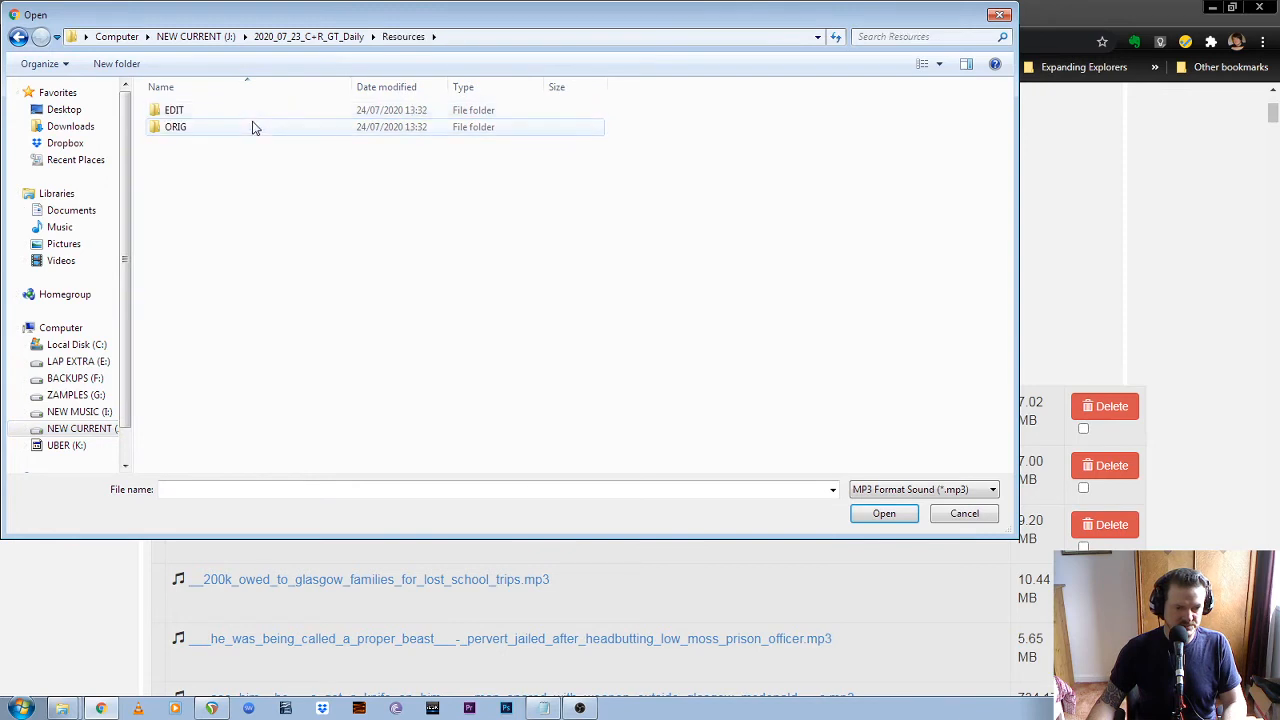
double_click(256, 110)
double_click(246, 110)
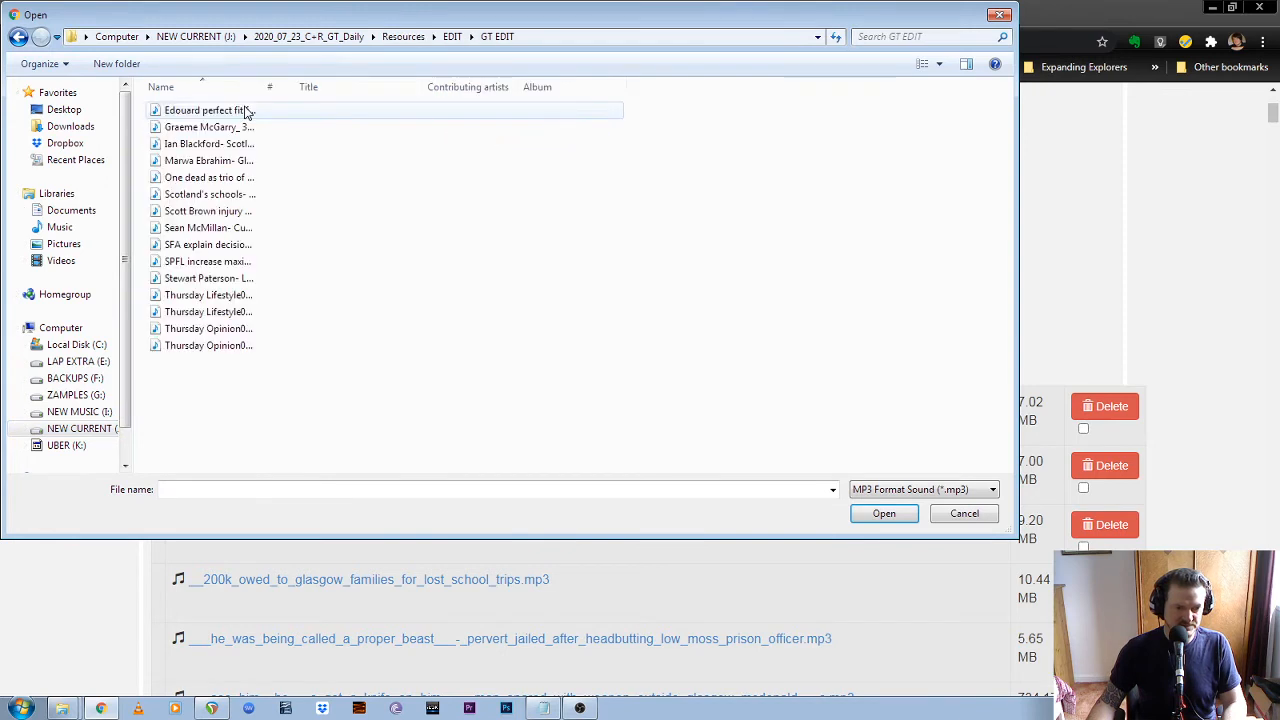
left_click(240, 110)
left_click(229, 345, "shift")
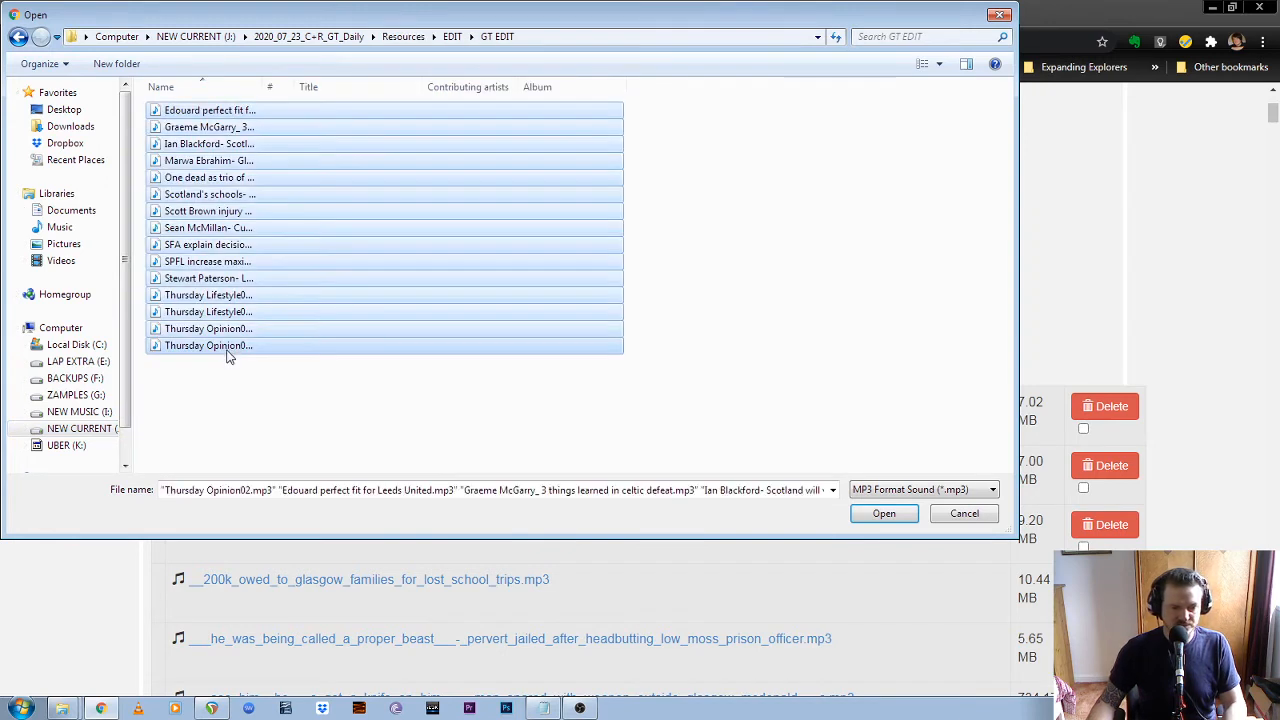
left_click(884, 514)
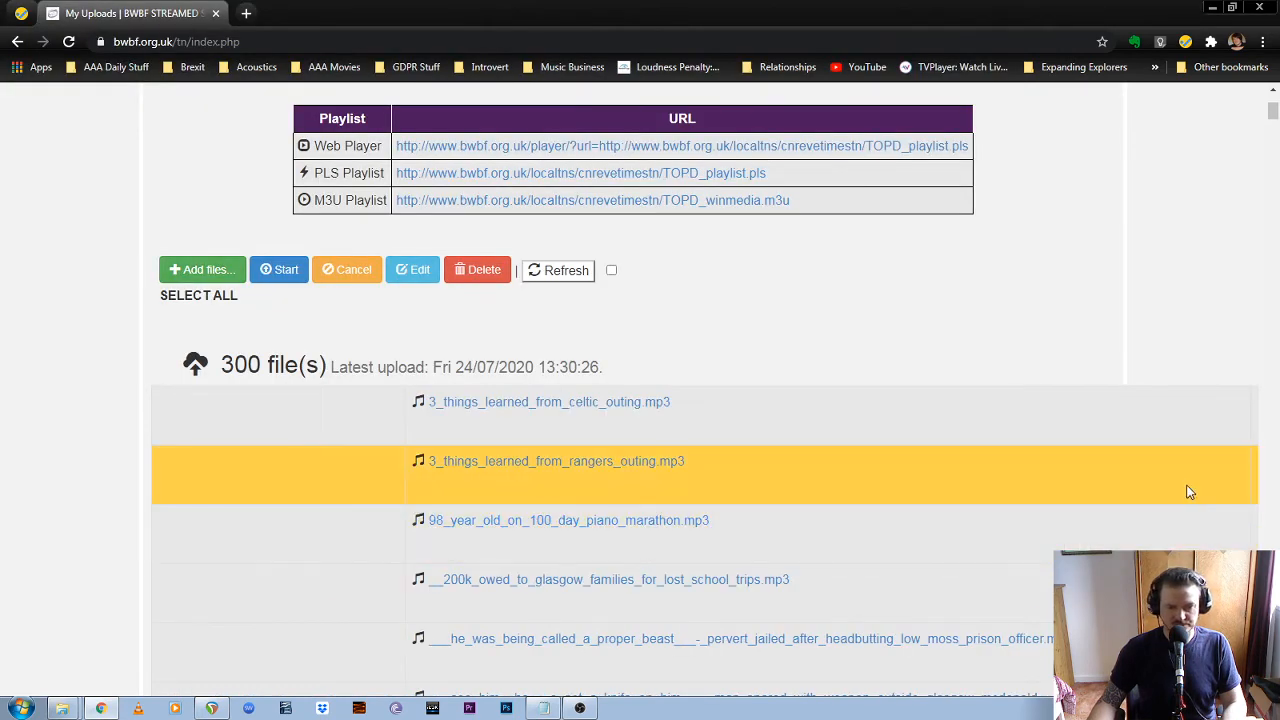
Look through the site's uploads list and switch to the 17_C+R_Articles project in REAPER
scroll(1130, 392, "down", 5)
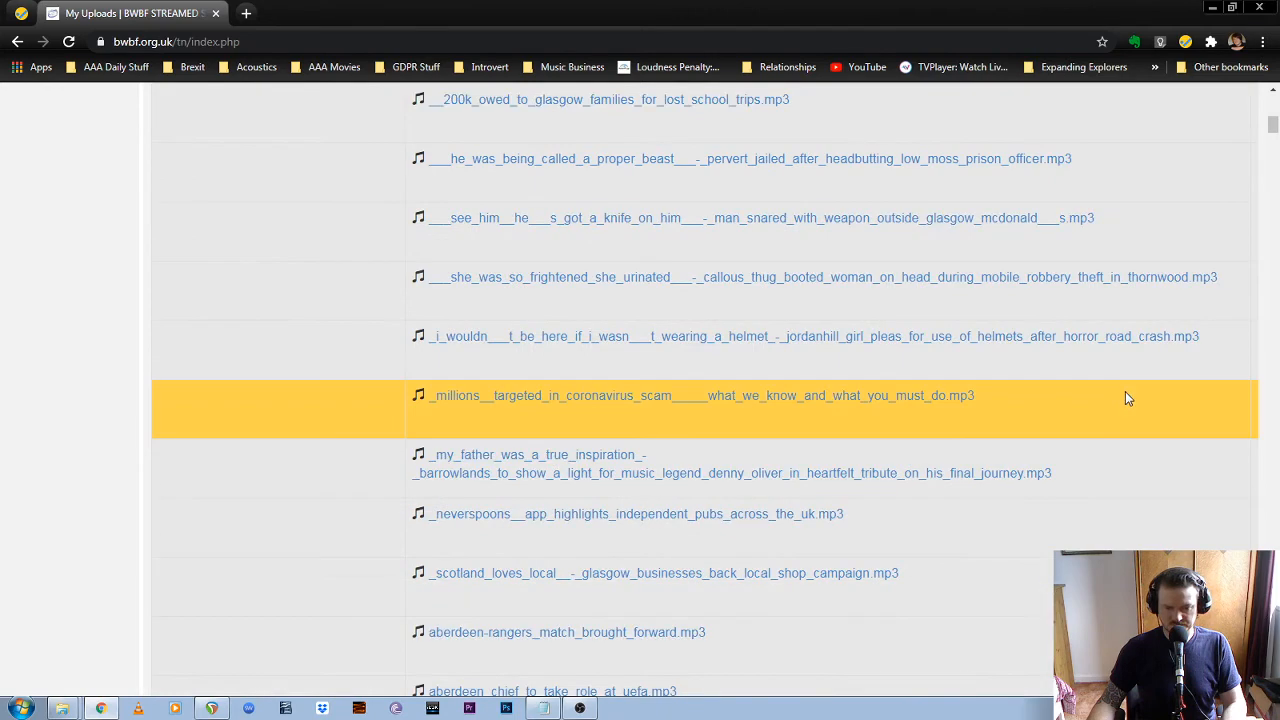
scroll(1125, 391, "down", 3)
scroll(1130, 400, "up", 10)
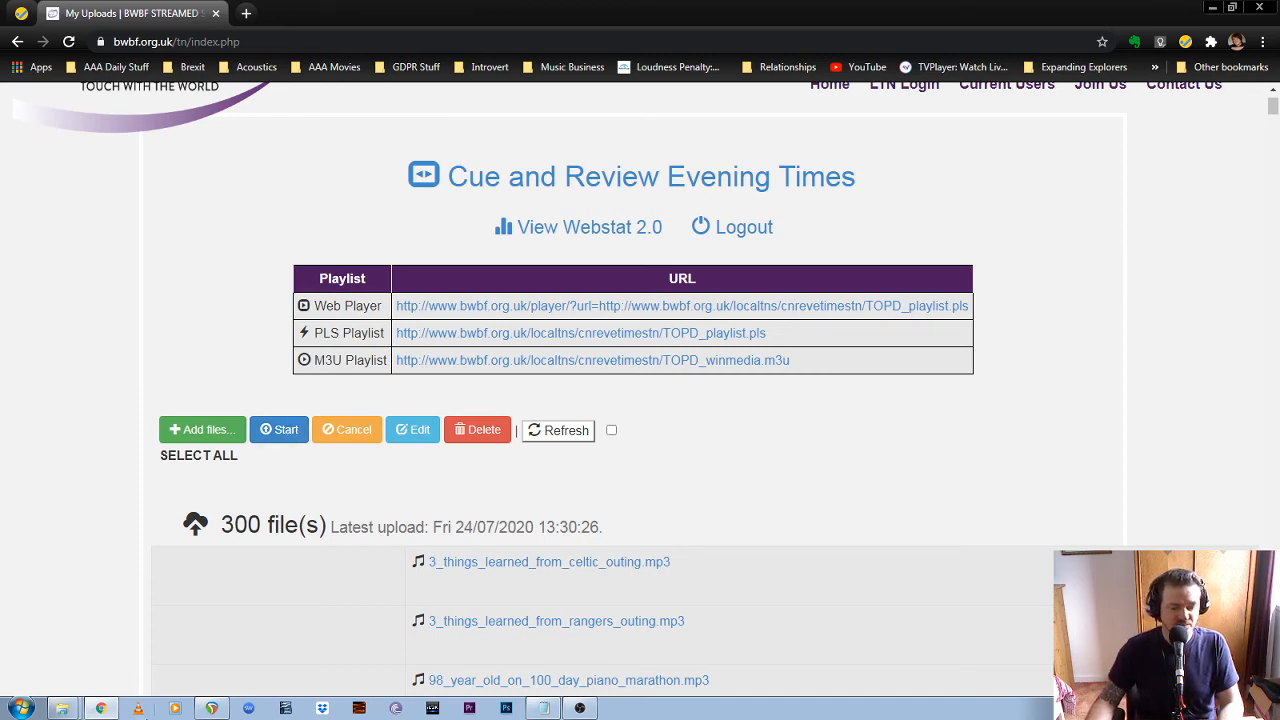
left_click(204, 708)
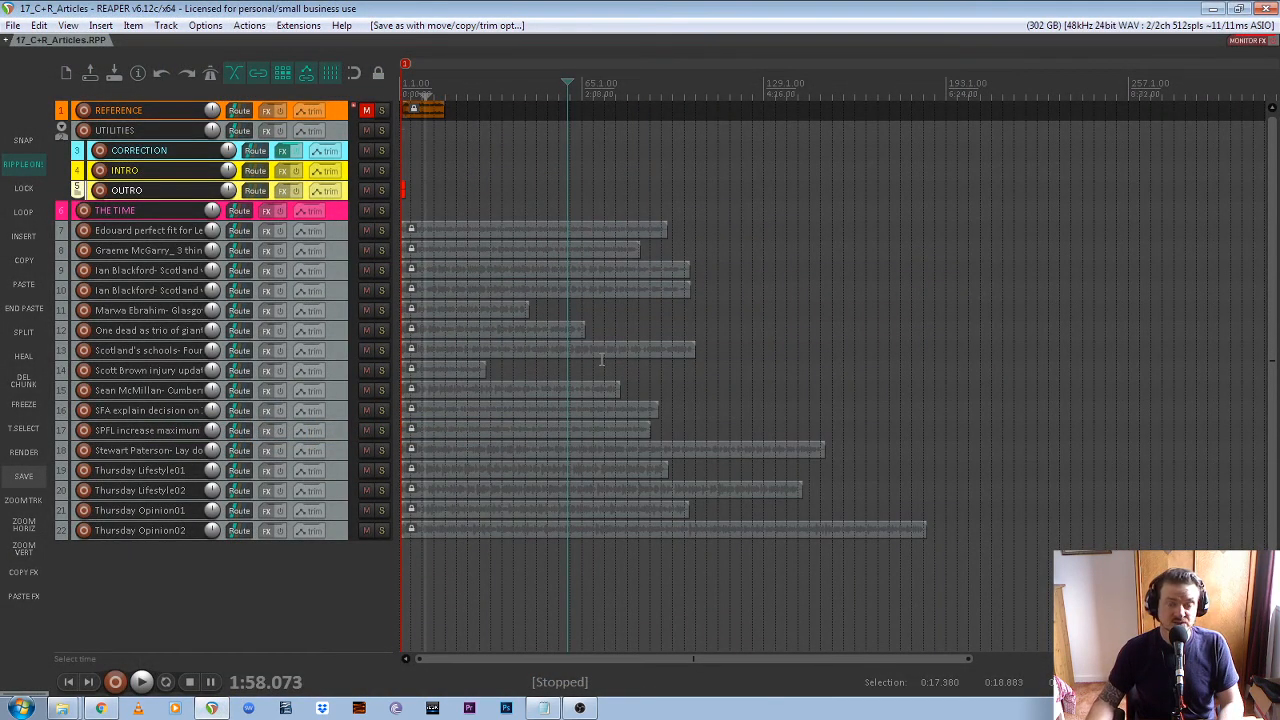